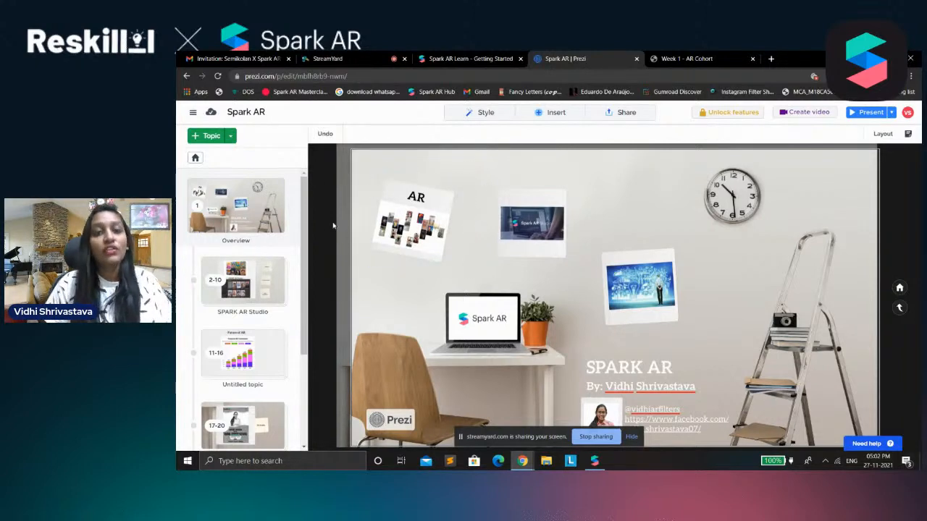
Open the AR topic and its Tools for AR subtopic, and review the Lens Studio and TikTok tools
click(443, 220)
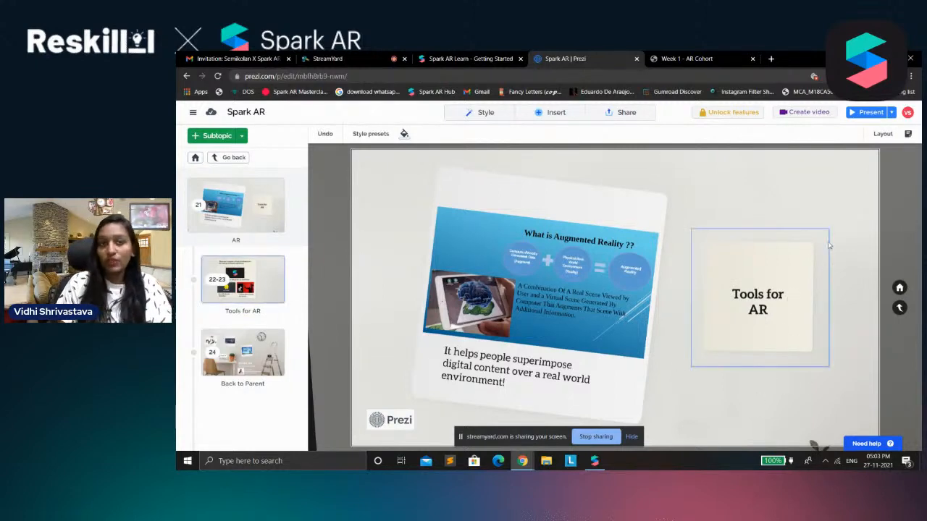
click(782, 288)
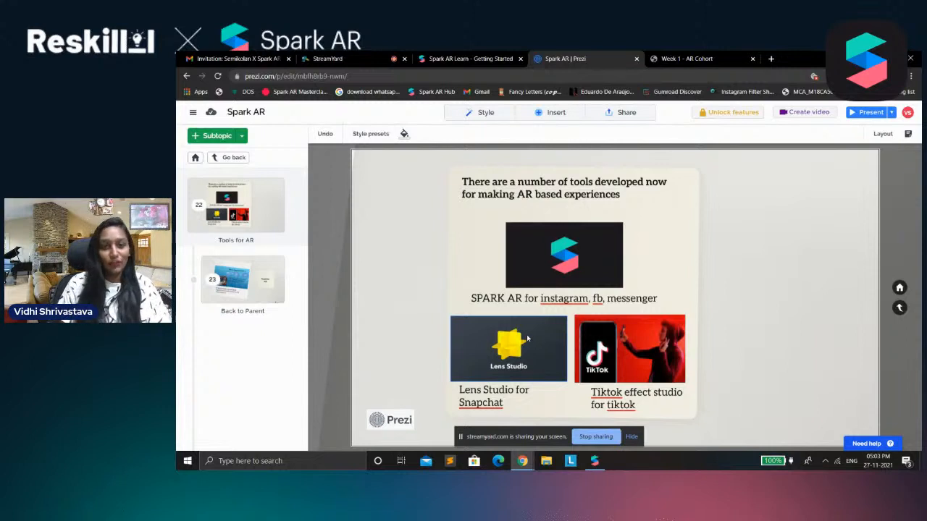
click(491, 396)
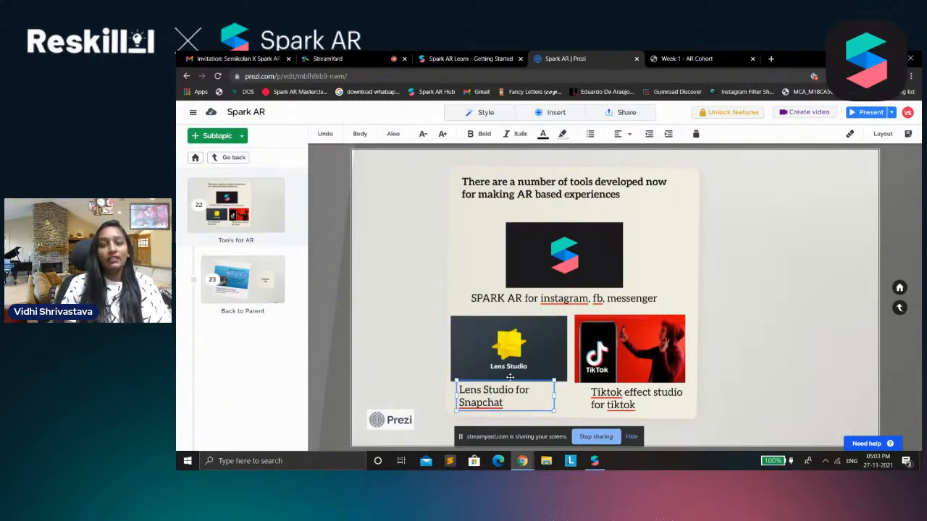
click(655, 371)
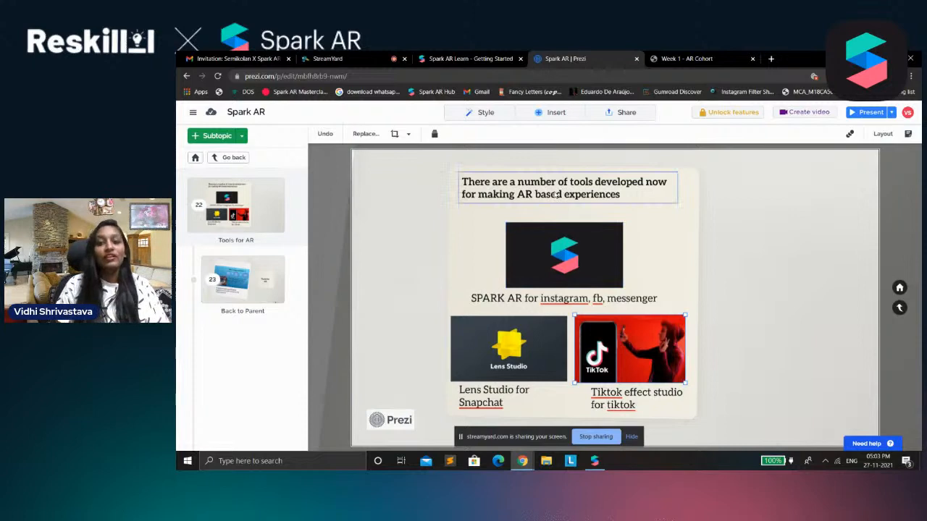
Return to the presentation overview, open the SPARK AR Studio topic and point out its Create New screenshot
click(900, 308)
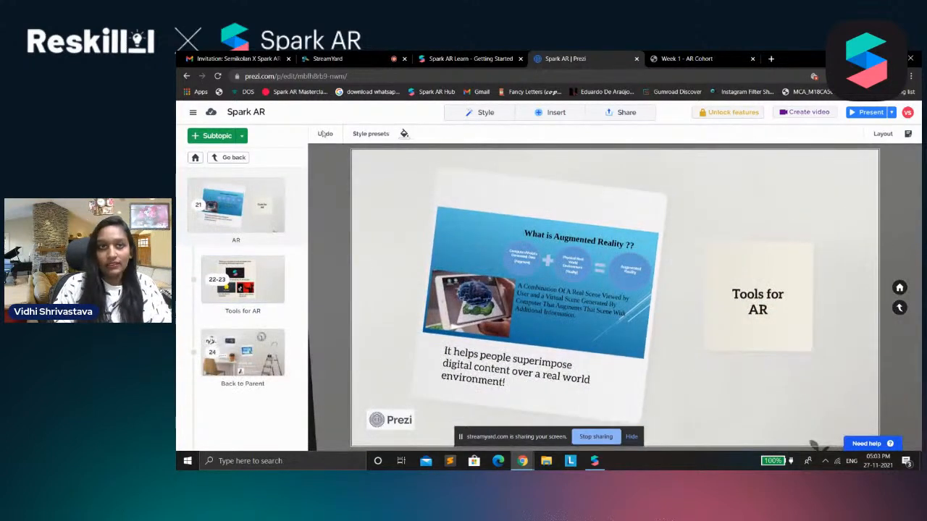
click(233, 157)
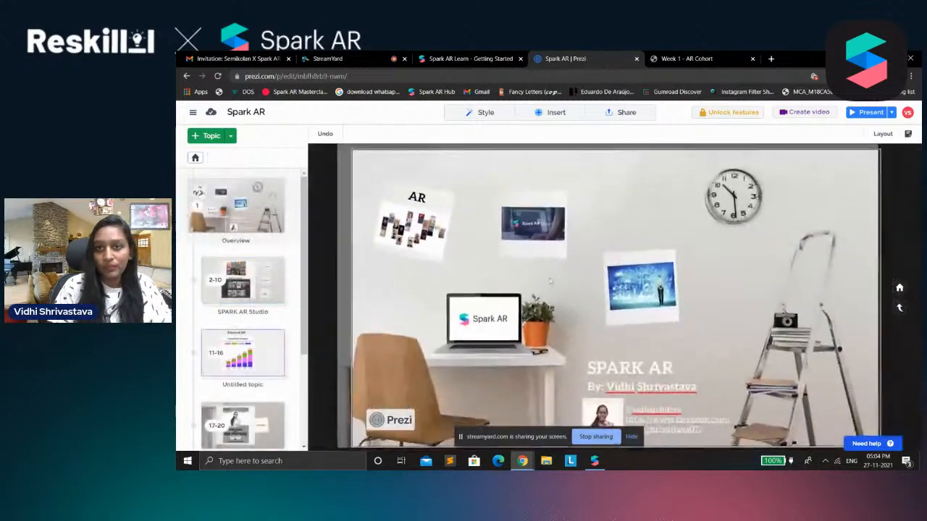
click(651, 192)
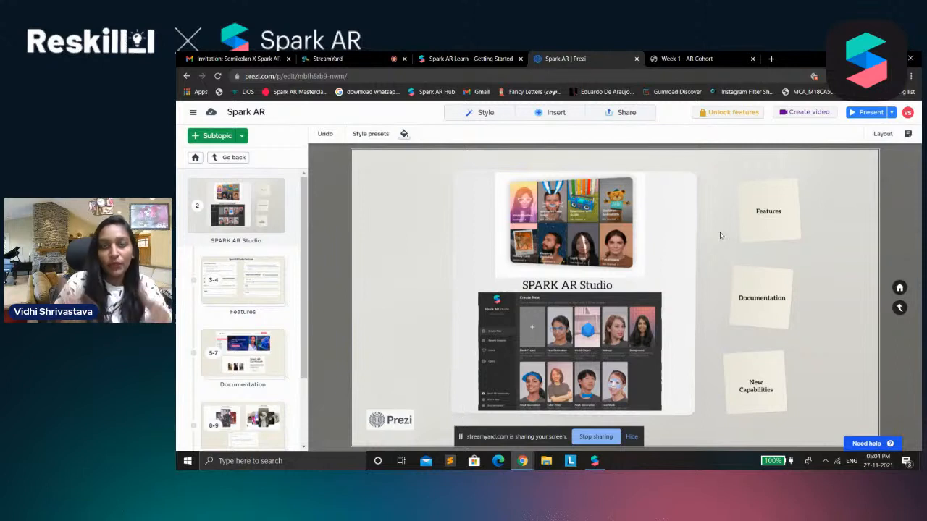
click(605, 311)
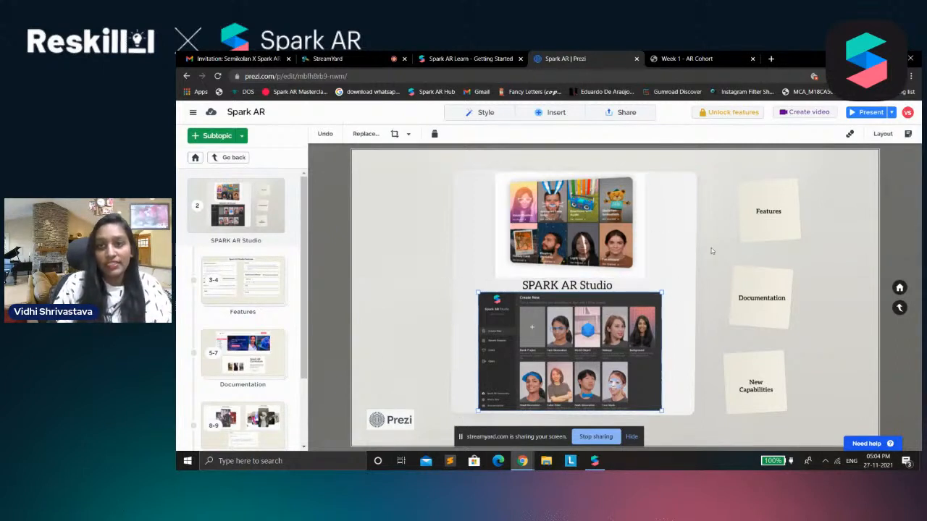
click(662, 243)
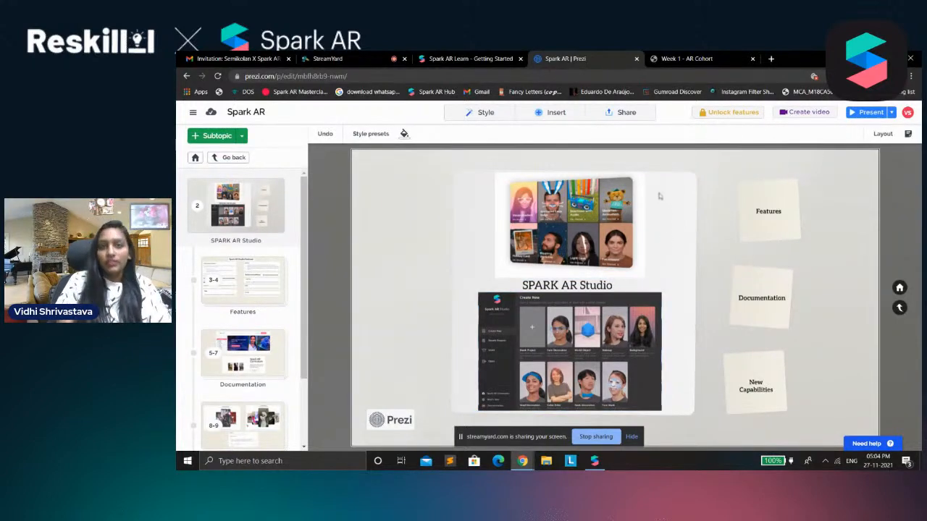
Switch to the Spark AR Learn website, look through the Getting Started page and collapse the Articles section
click(467, 57)
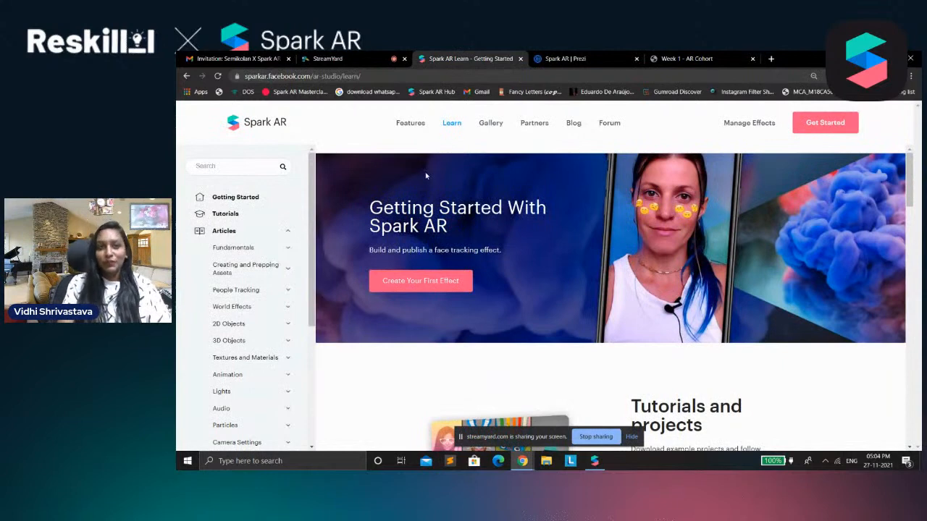
scroll(425, 171, down, 5)
scroll(688, 139, down, 2)
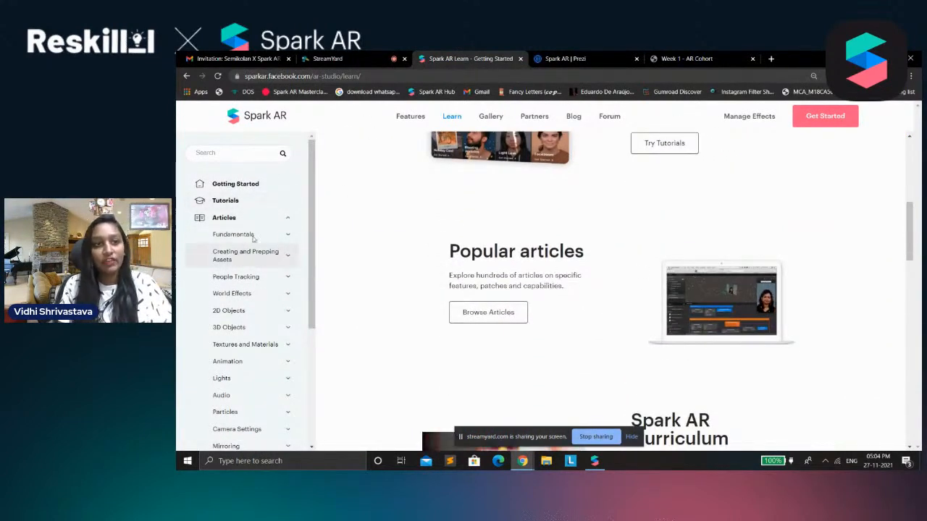
click(239, 218)
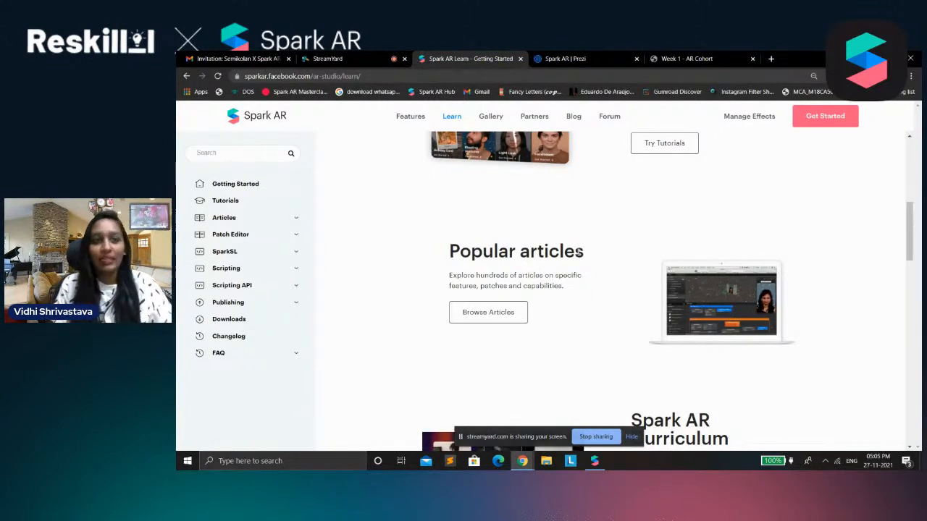
scroll(592, 262, up, 3)
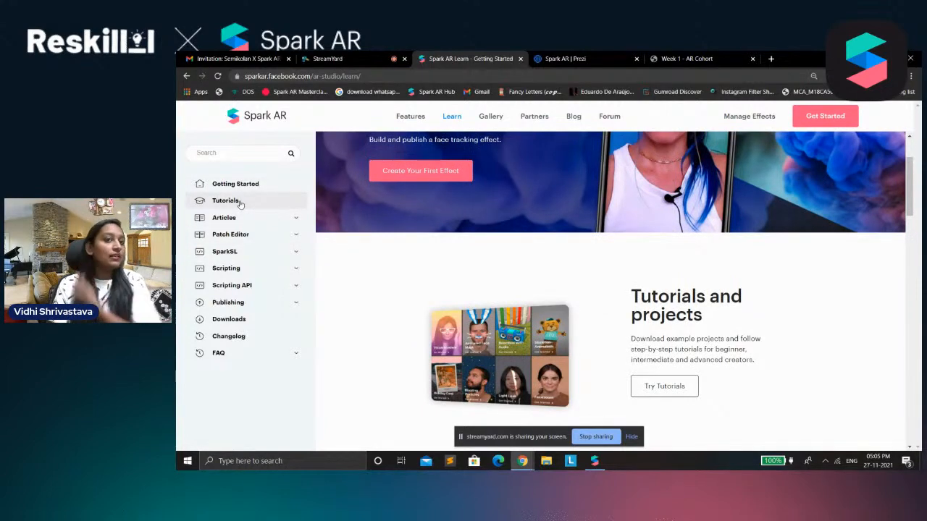
Visit the Tutorials page, then open and skim the Navigating the Interface article in the Fundamentals section of Articles
click(240, 203)
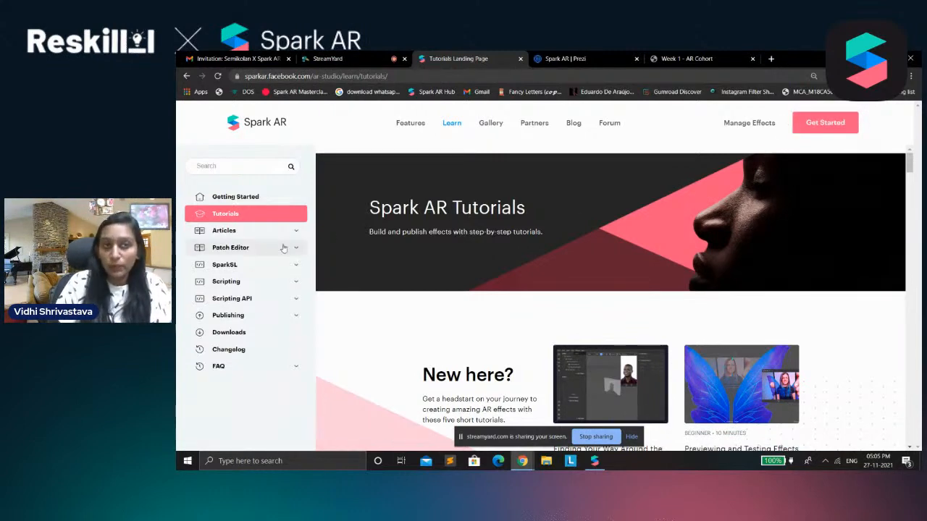
click(243, 232)
click(255, 251)
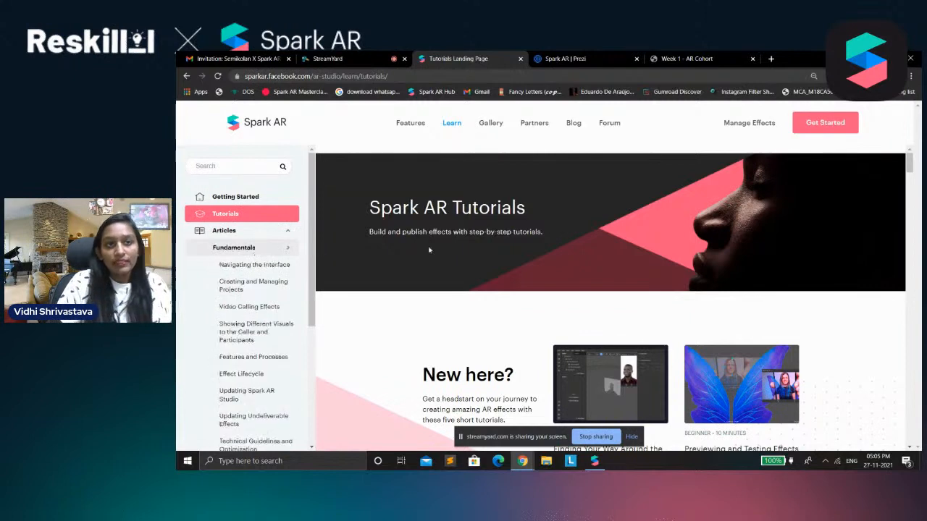
scroll(246, 361, down, 5)
scroll(254, 362, down, 3)
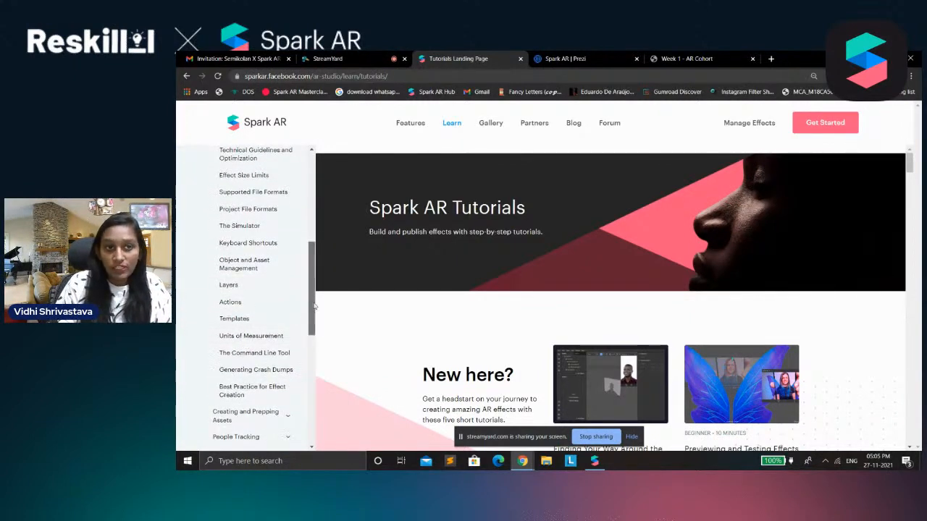
drag(311, 308, 312, 216)
click(253, 264)
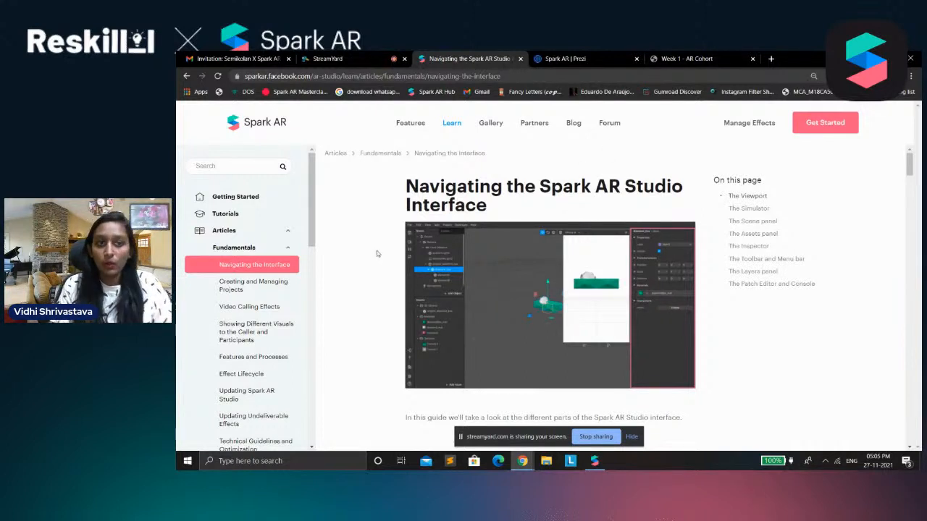
scroll(376, 251, down, 3)
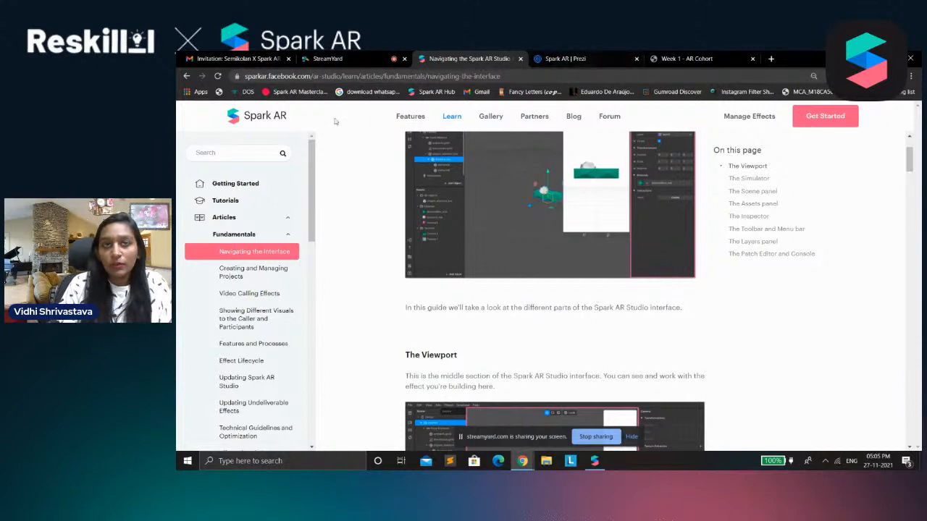
Go back to the Tutorials page and open the Creating a Particle World Effect tutorial
click(253, 204)
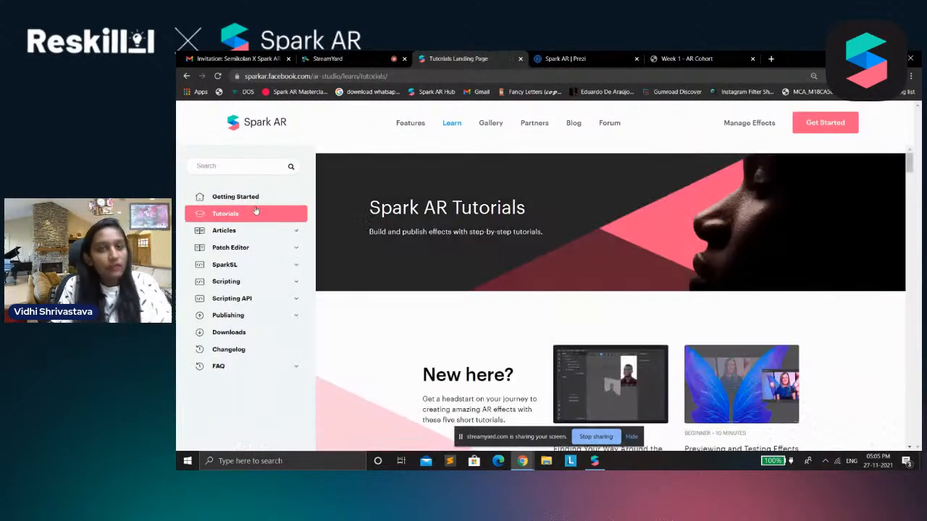
scroll(572, 330, down, 3)
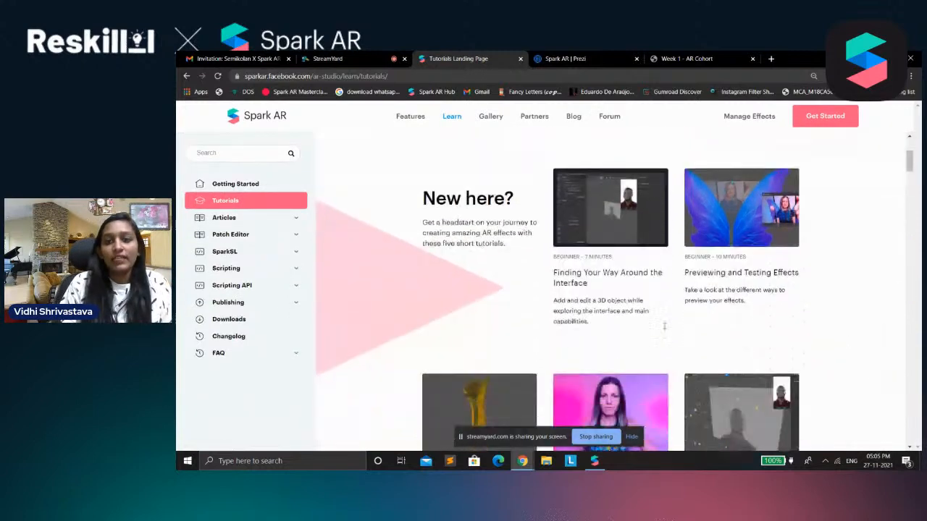
scroll(665, 329, down, 3)
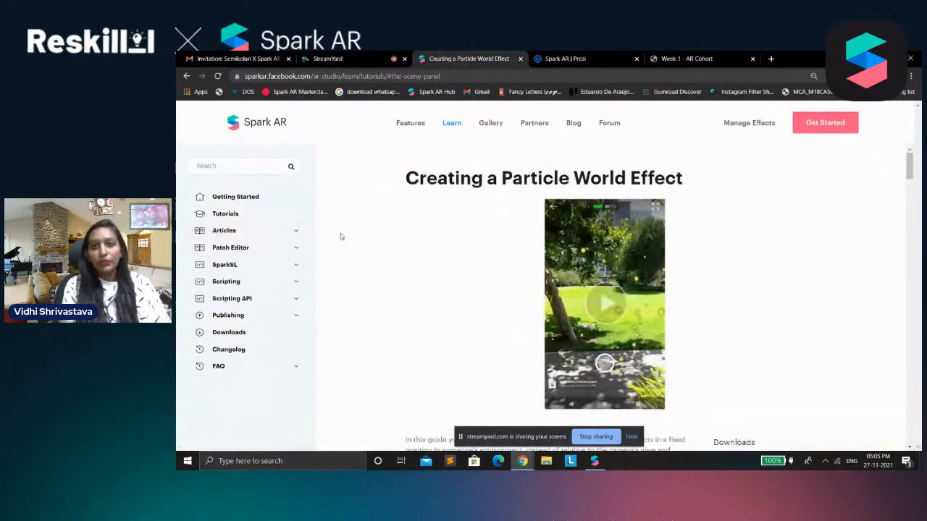
Read through the particle world effect tutorial's introduction and Setting up section, and return to its beginning
scroll(551, 305, down, 2)
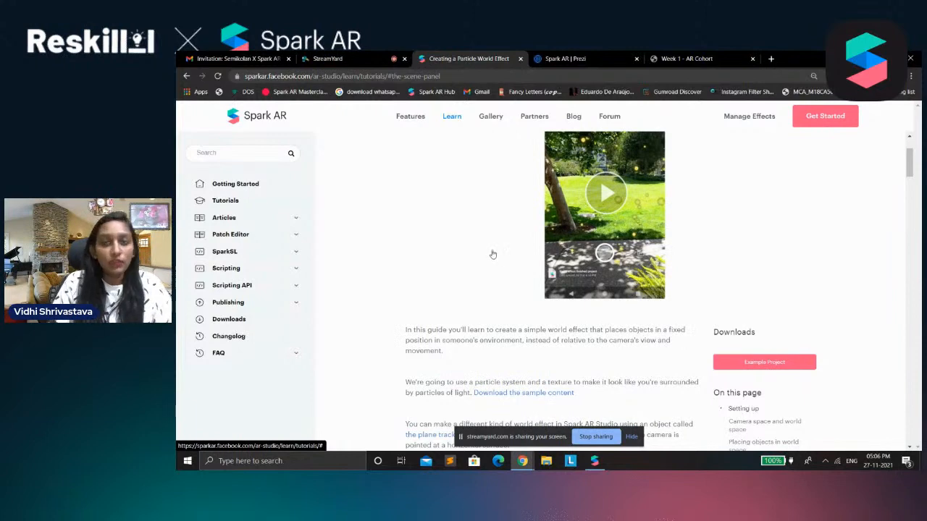
scroll(731, 269, down, 5)
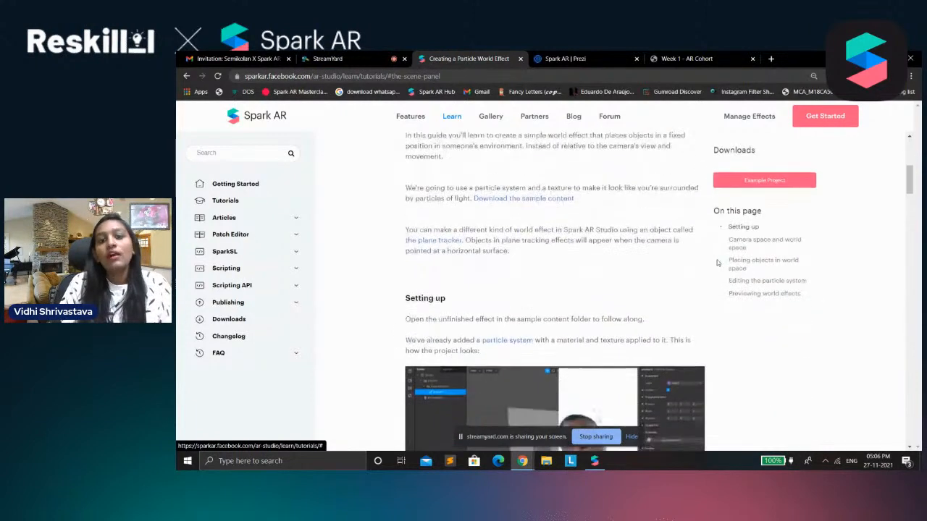
scroll(538, 243, down, 2)
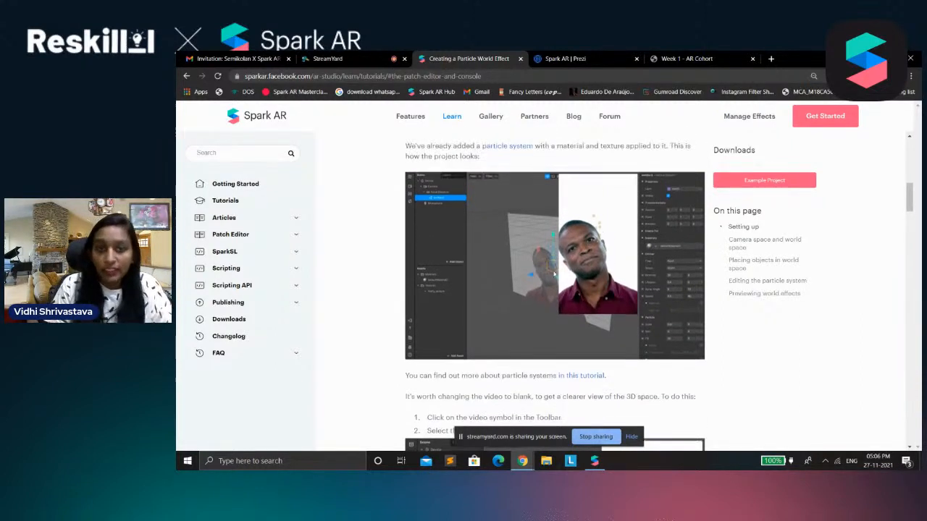
scroll(562, 333, down, 1)
scroll(562, 332, down, 2)
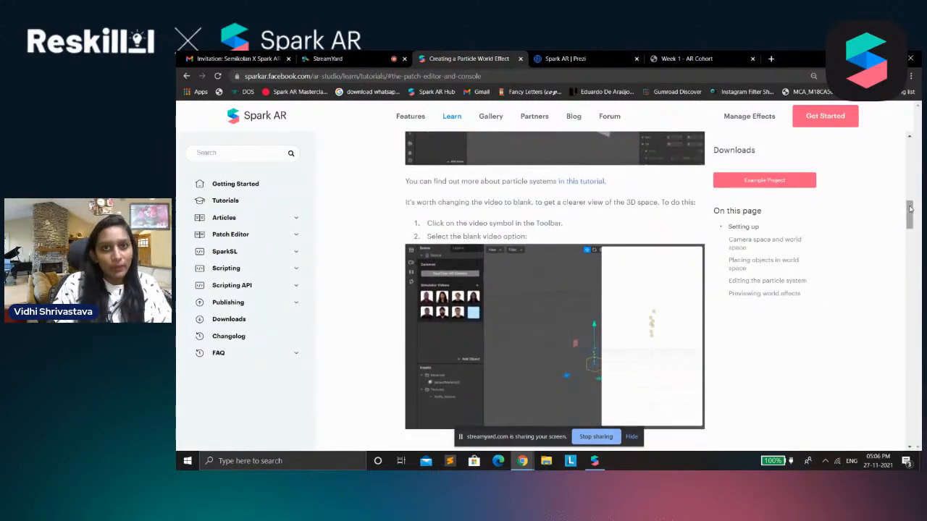
drag(910, 212, 910, 155)
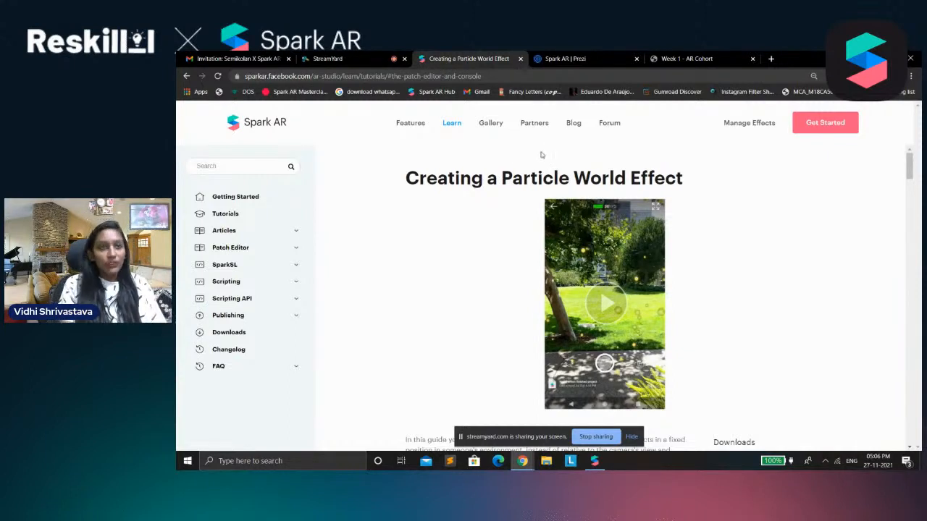
Return to the Tutorials page and expand Articles to look through the documentation categories
click(298, 214)
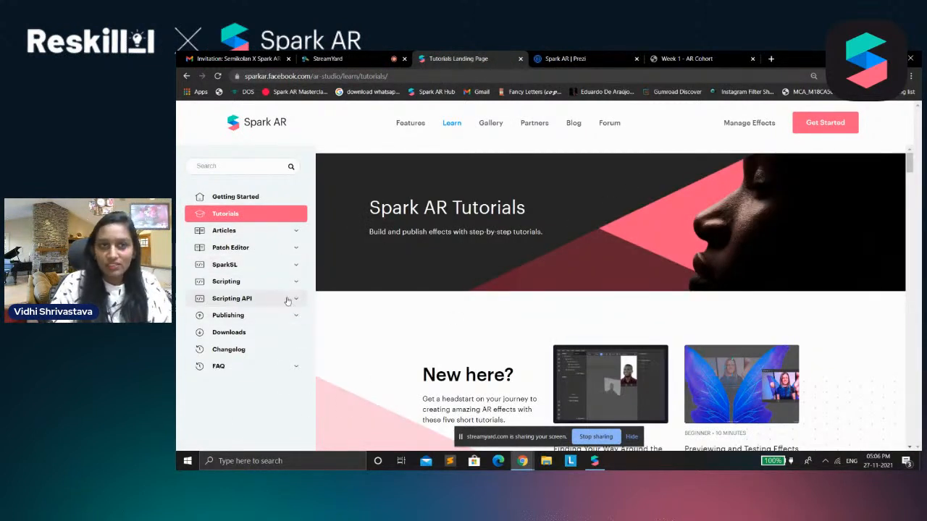
click(264, 232)
scroll(225, 333, down, 1)
scroll(227, 334, down, 3)
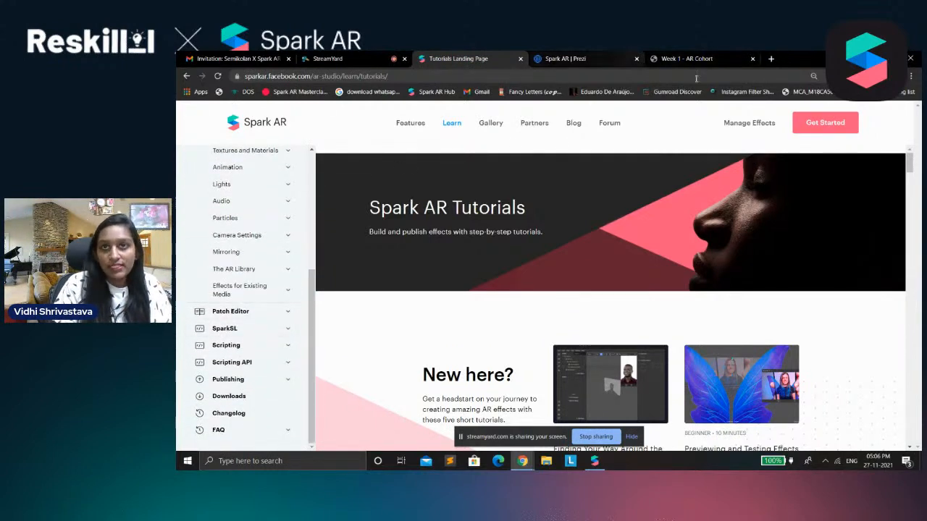
Switch back to the Prezi presentation, open the Features subtopic and review its asset preparation, 2D effects, text and workflow blocks
click(580, 57)
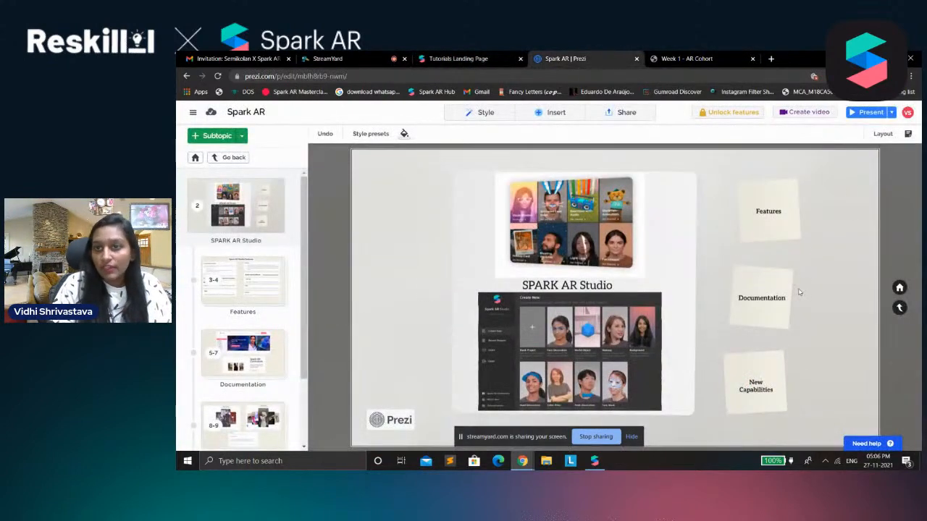
click(775, 227)
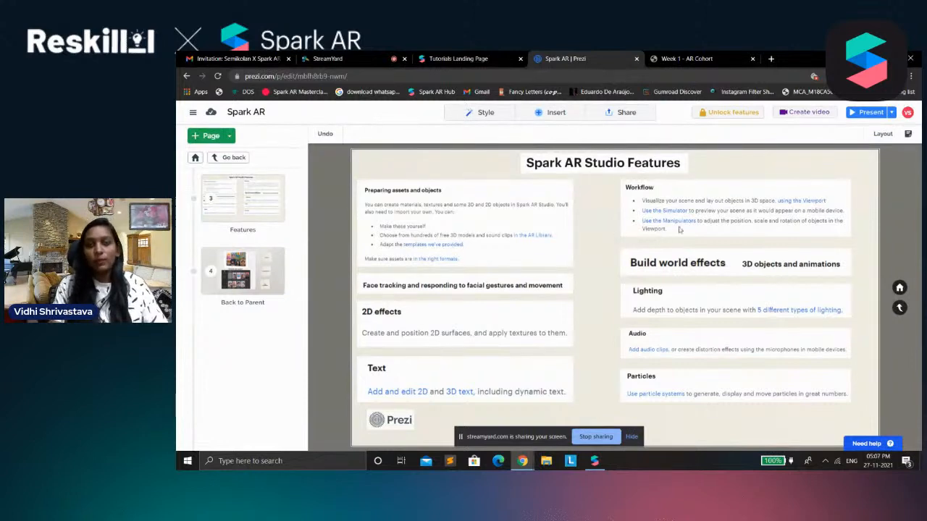
click(515, 223)
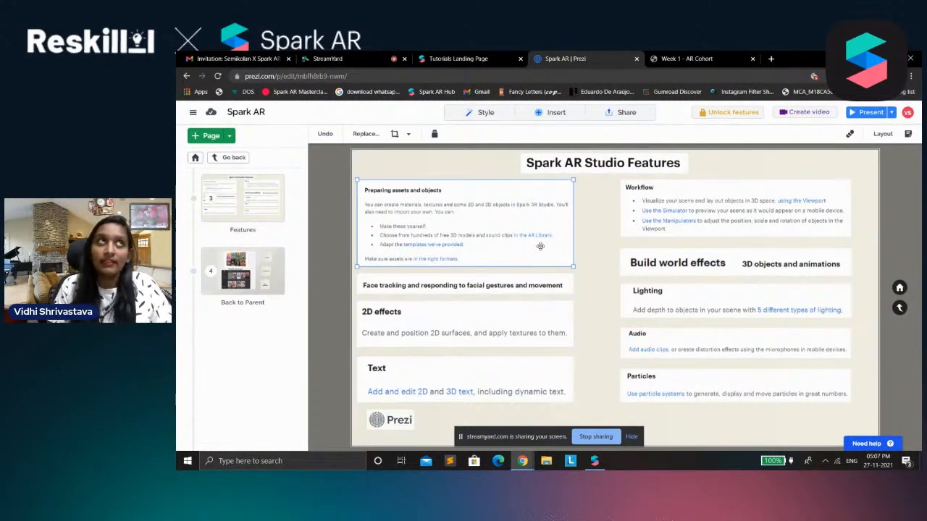
click(592, 236)
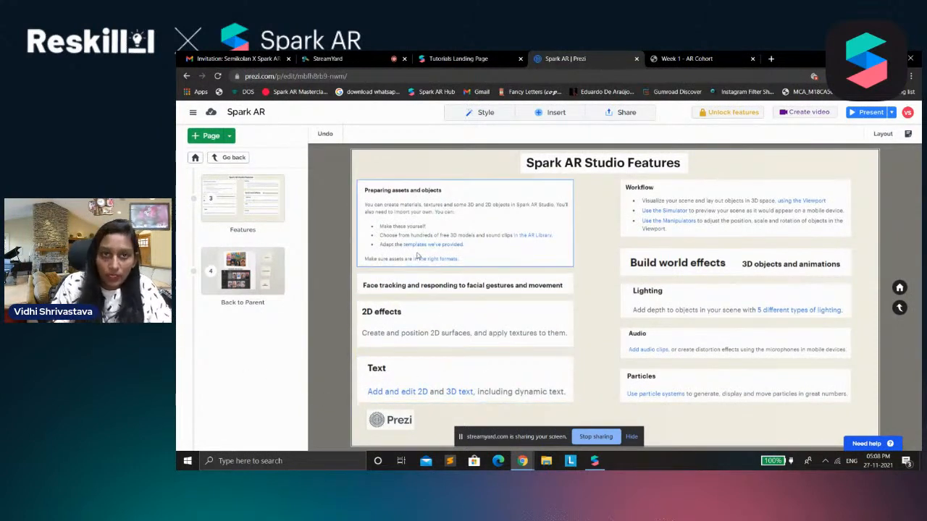
click(449, 316)
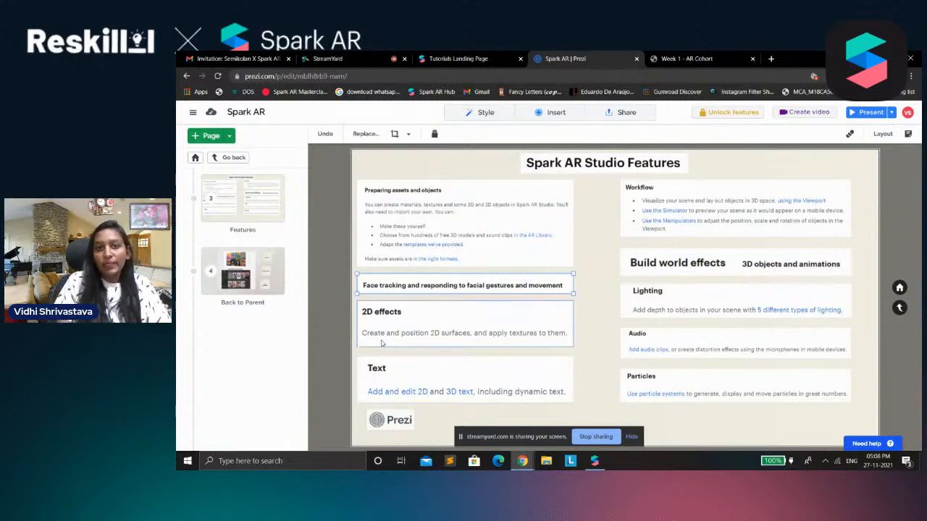
click(439, 384)
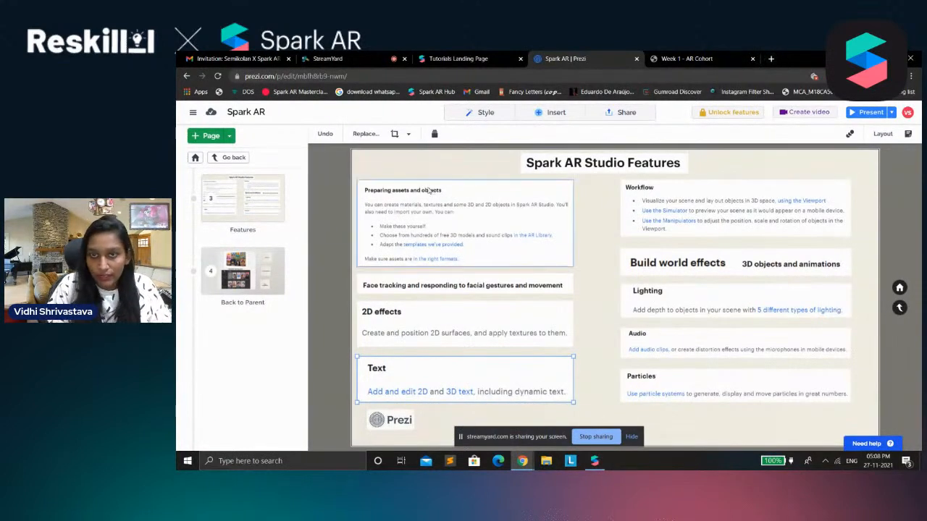
click(643, 190)
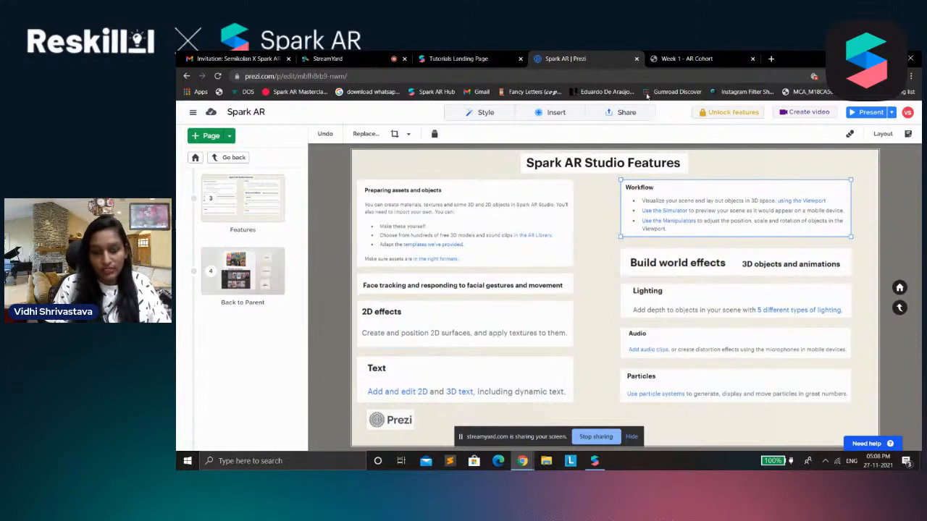
Review the Build world effects, Lighting and Audio blocks on the Features page, and return to the SPARK AR Studio topic
click(666, 262)
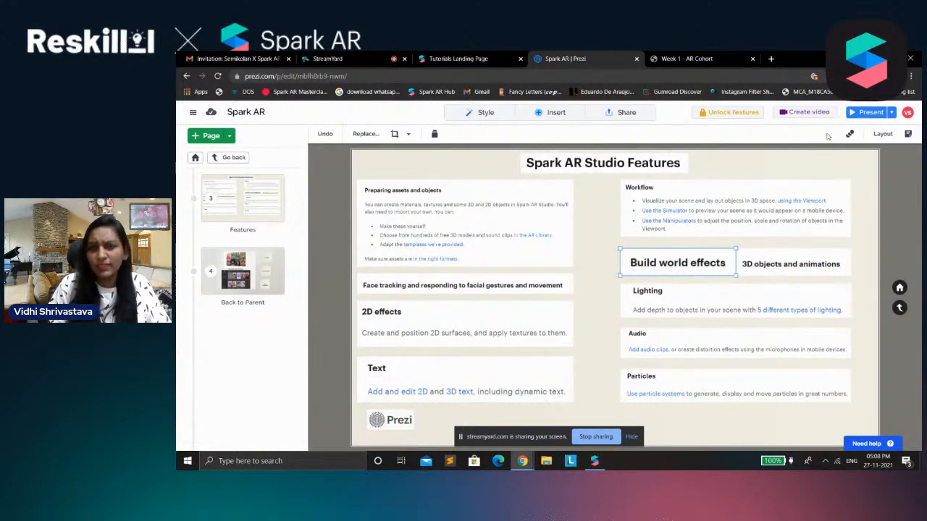
click(677, 303)
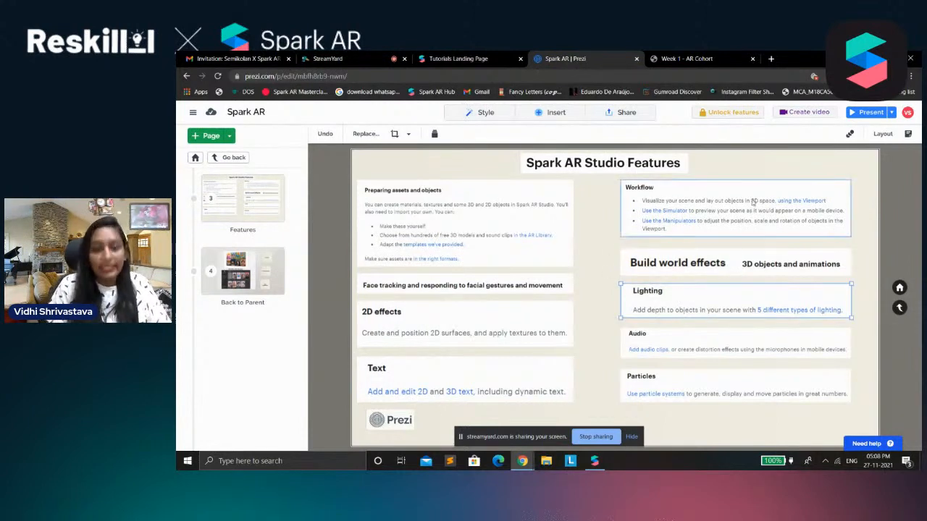
click(646, 348)
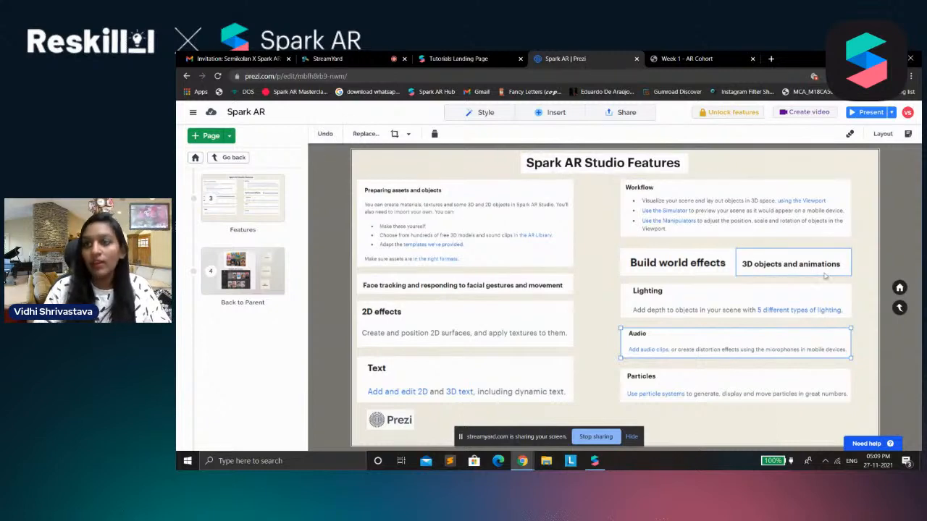
click(900, 308)
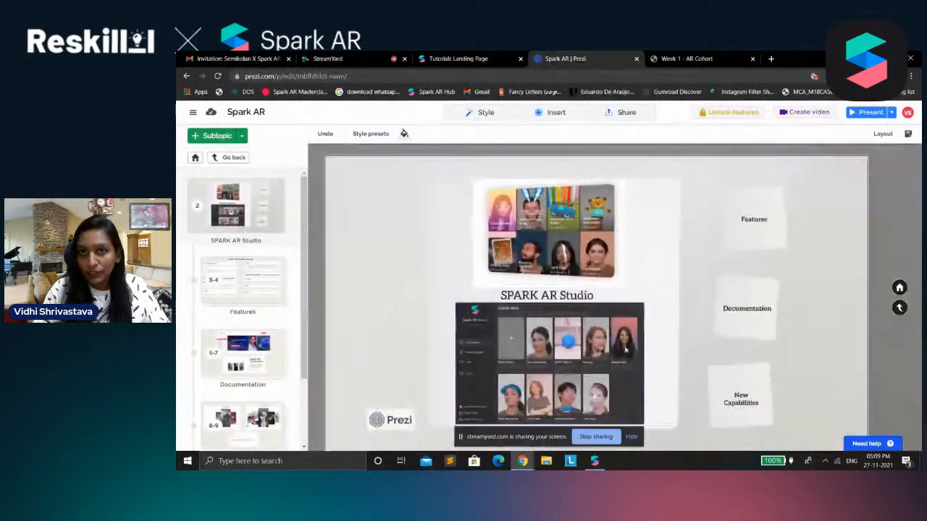
Open the Documentation subtopic, review its getting-started and Spark AR Curriculum images, and return to the SPARK AR Studio topic
click(736, 317)
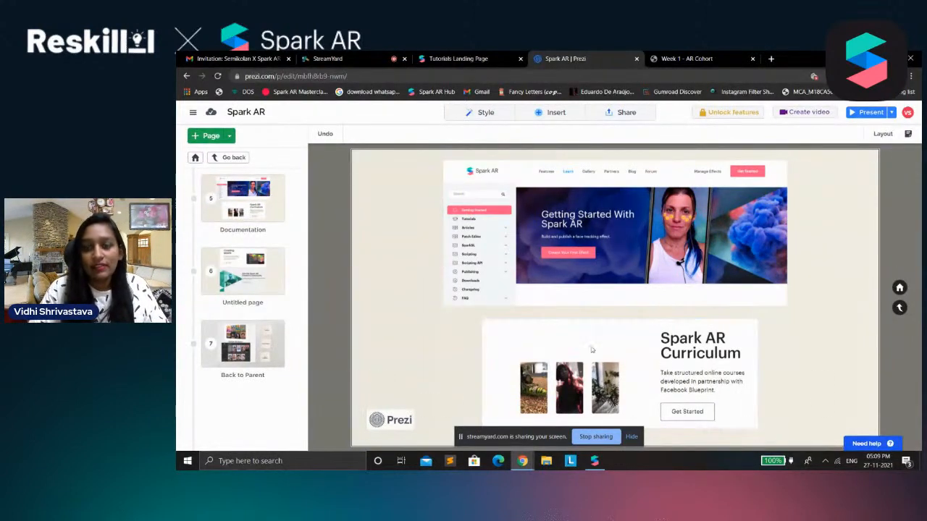
click(695, 359)
click(787, 319)
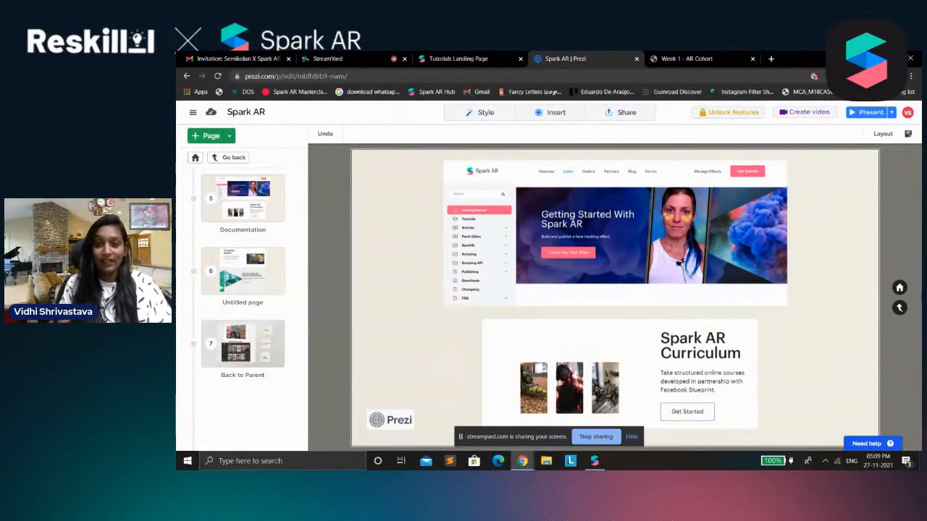
click(900, 309)
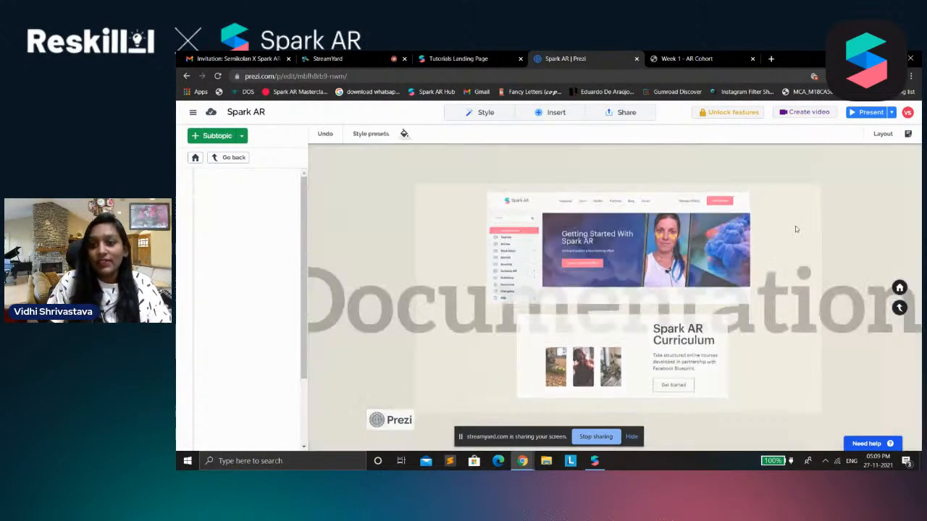
Open the New Capabilities subtopic, review its hand tracking and changelog images, and return to the SPARK AR Studio topic
click(772, 387)
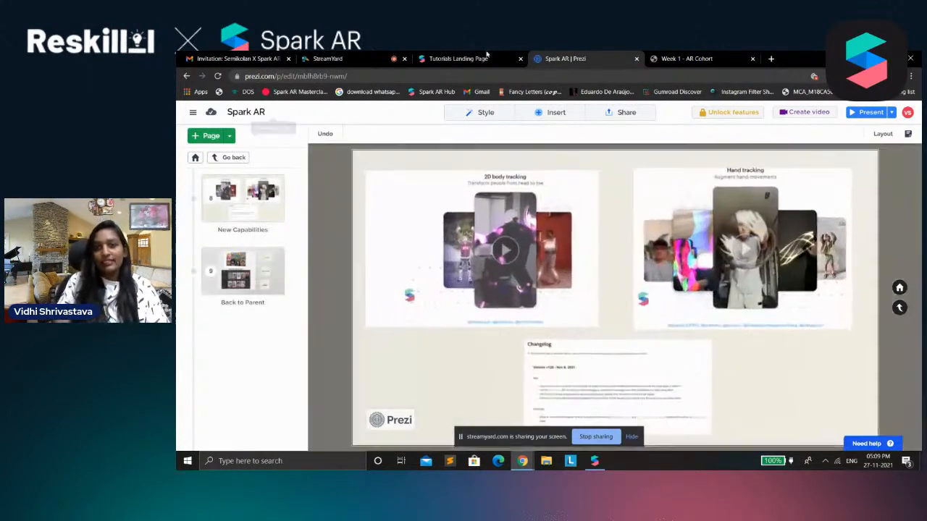
click(715, 243)
click(592, 381)
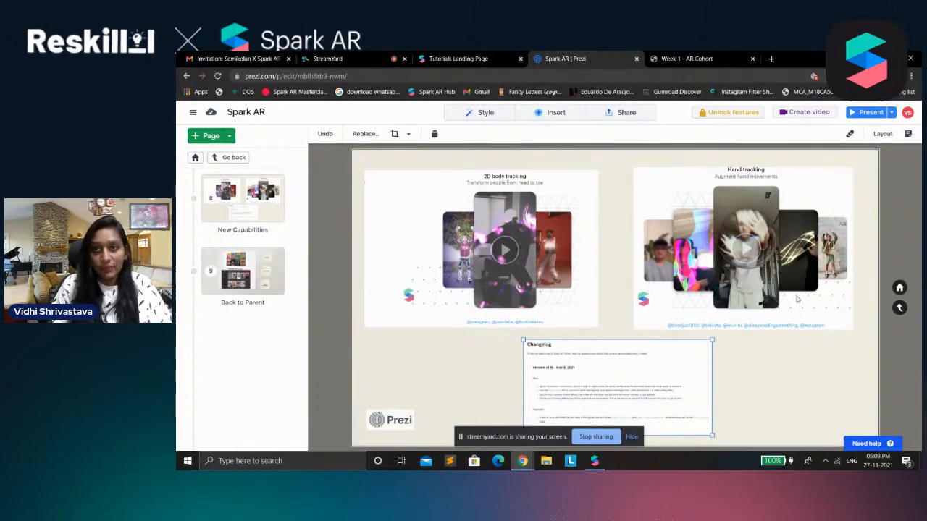
click(906, 313)
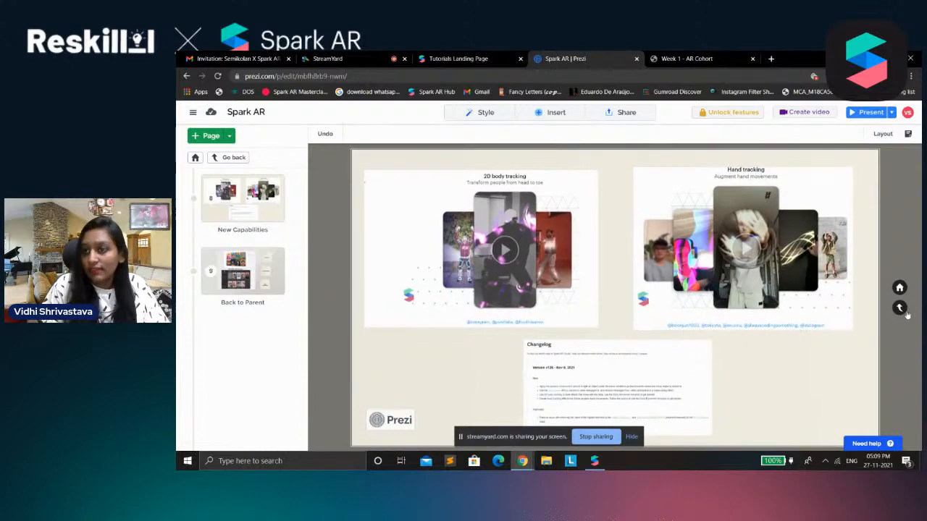
click(904, 311)
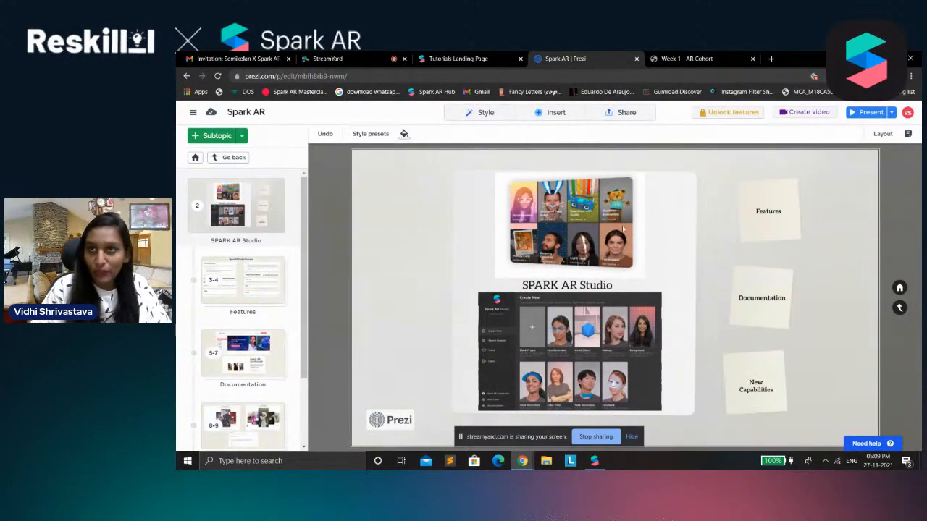
Switch to Spark AR Studio and look through the experience types and templates offered for creating a new project
click(594, 461)
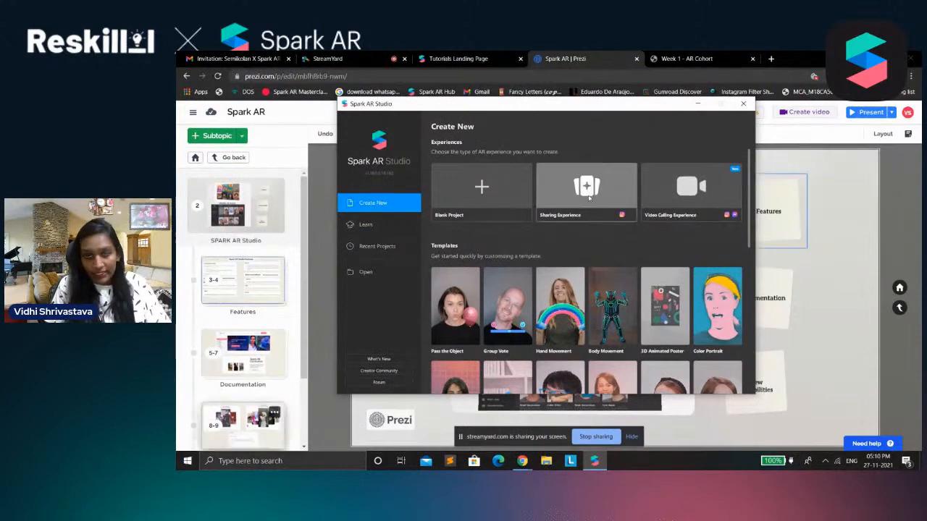
scroll(598, 294, down, 1)
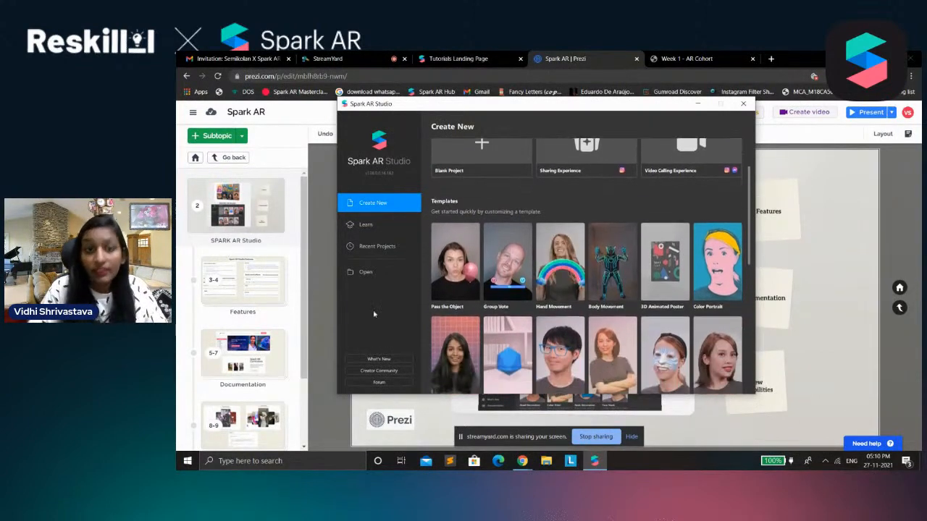
scroll(421, 324, down, 2)
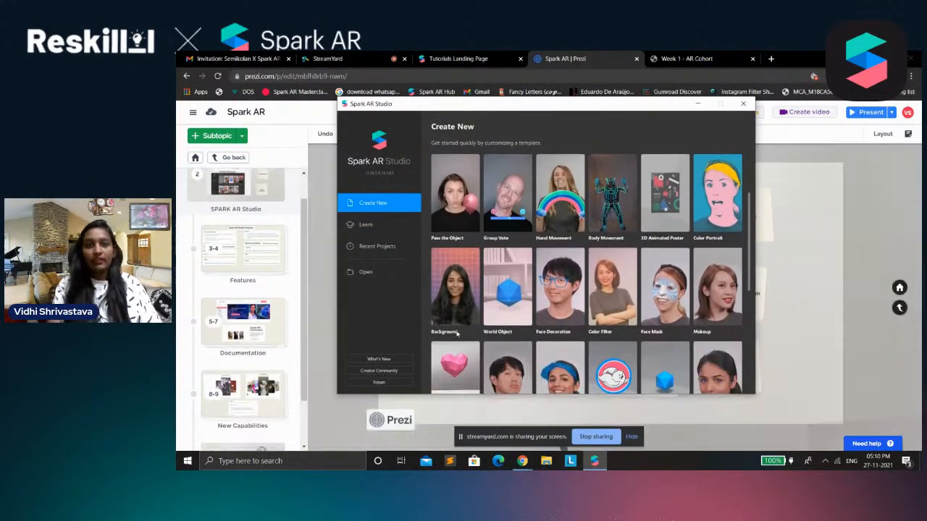
scroll(422, 333, down, 3)
scroll(553, 339, up, 2)
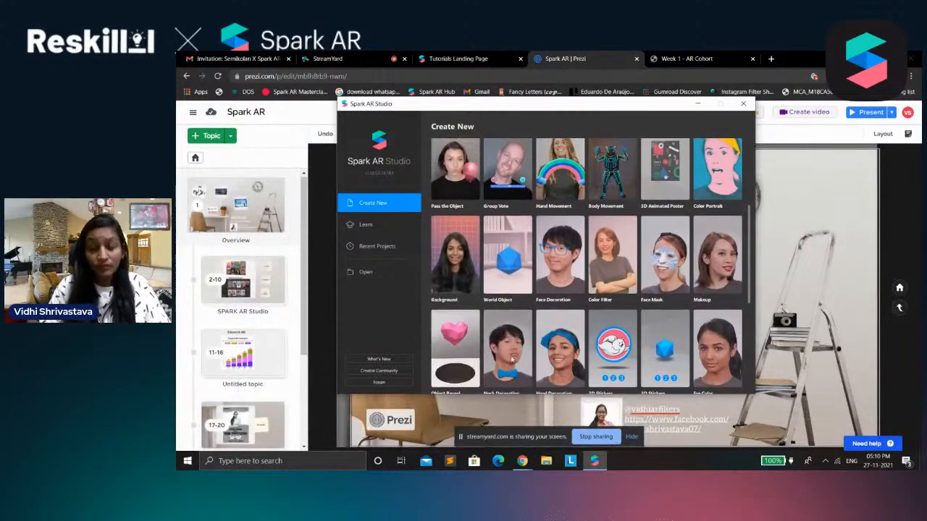
scroll(572, 290, up, 3)
scroll(577, 277, down, 3)
scroll(603, 236, up, 1)
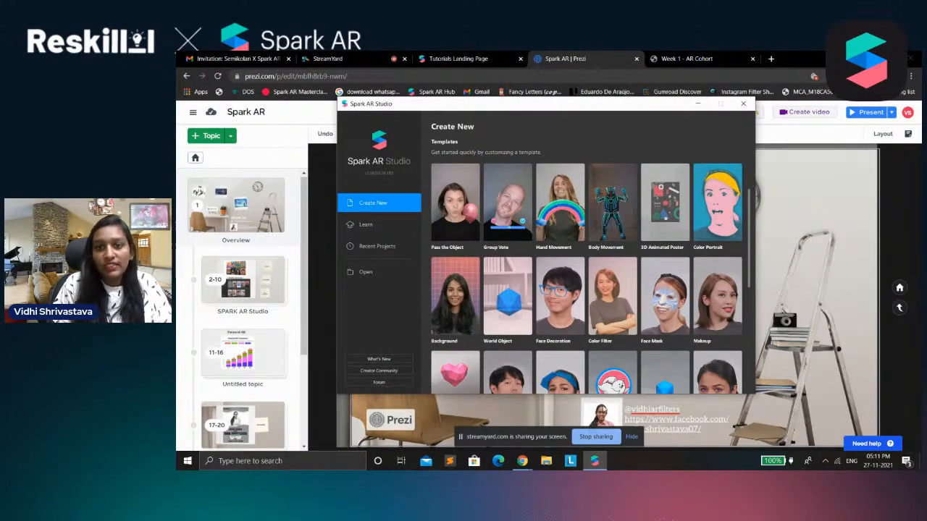
scroll(618, 328, down, 1)
scroll(618, 329, up, 3)
scroll(696, 239, up, 1)
scroll(616, 286, down, 2)
scroll(612, 289, up, 2)
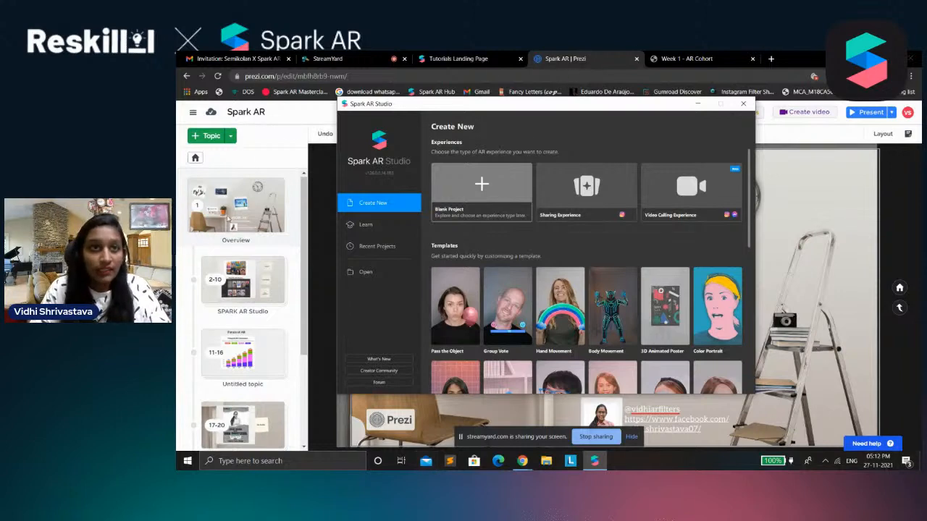
Switch to the Spark AR Tutorials page, expand the Patch Editor documentation and look through its patch categories
click(487, 58)
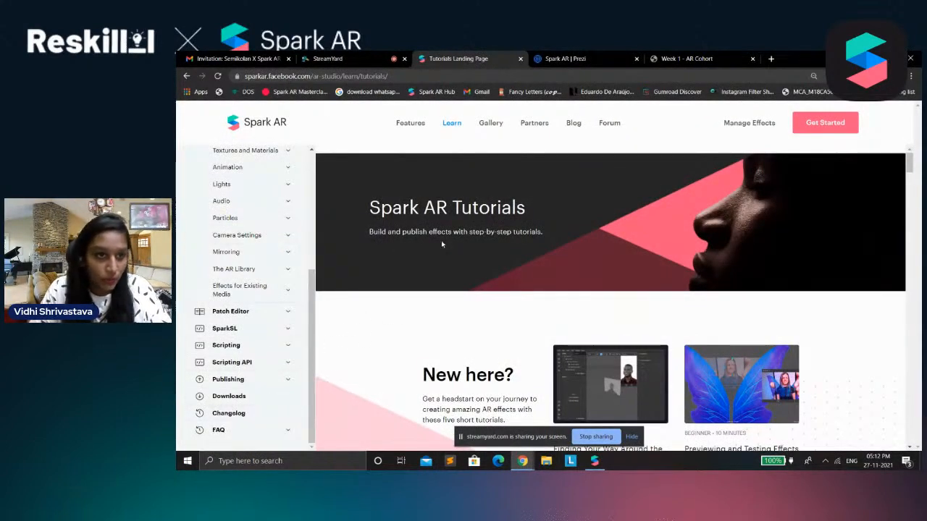
click(276, 311)
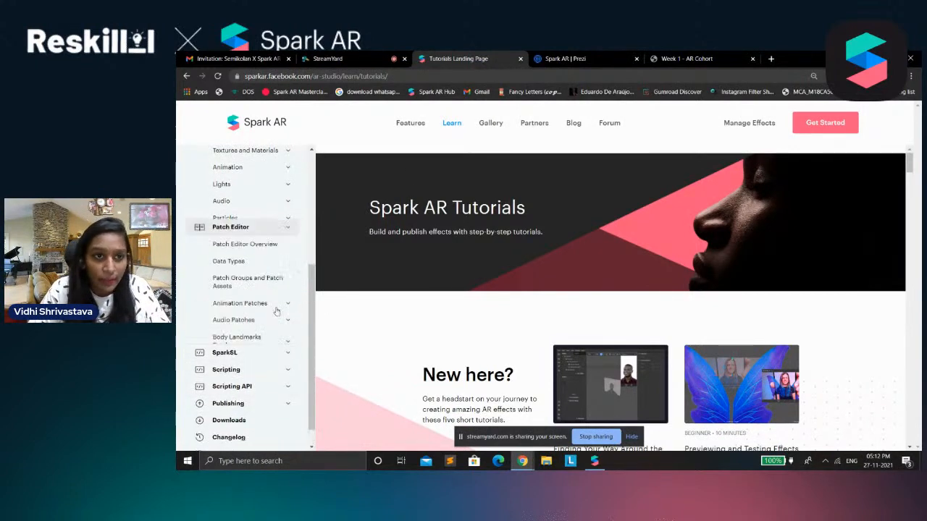
scroll(276, 306, down, 3)
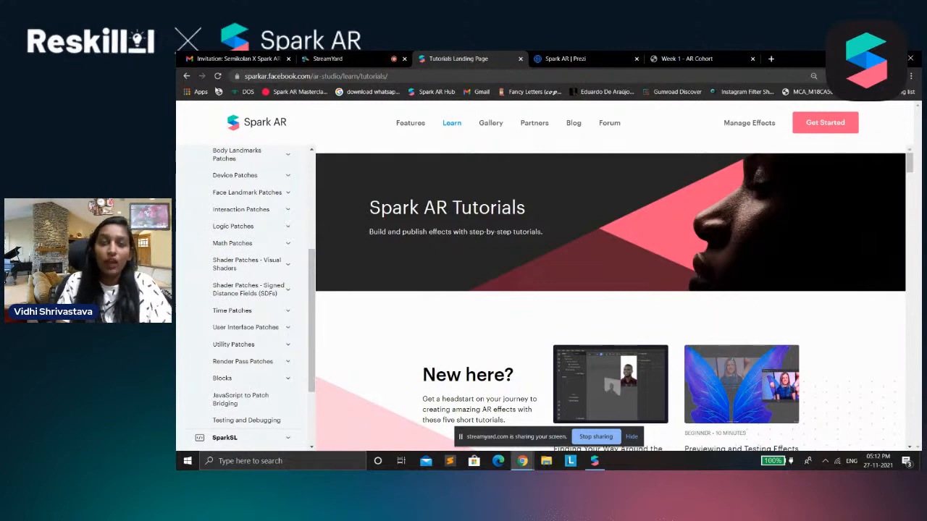
scroll(257, 220, down, 3)
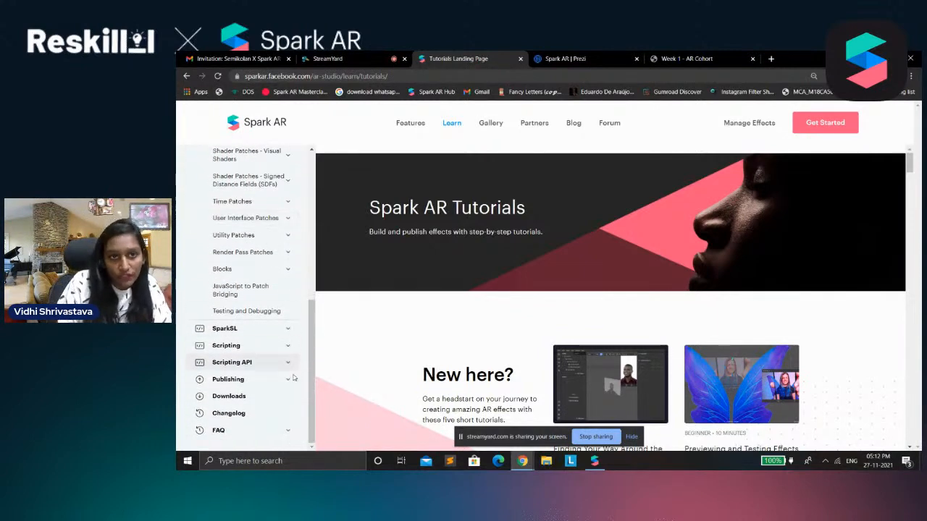
scroll(261, 217, up, 5)
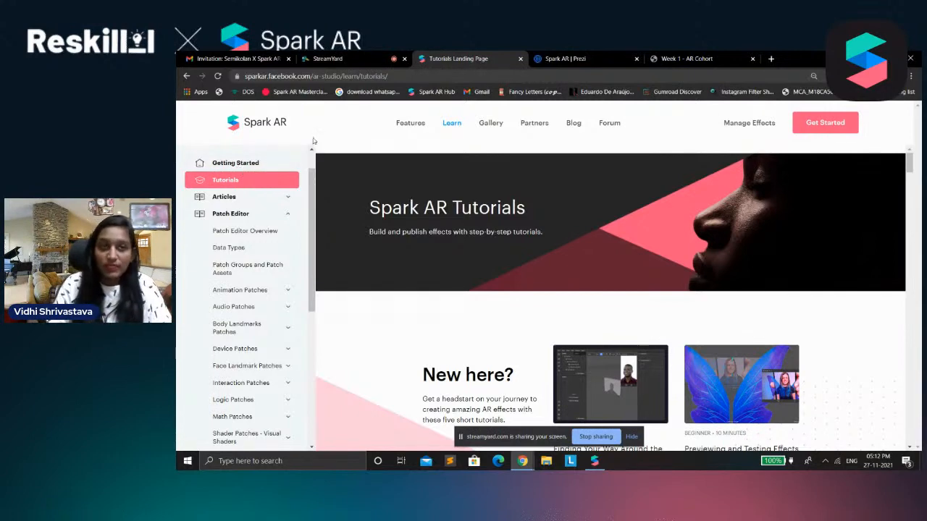
scroll(311, 210, down, 3)
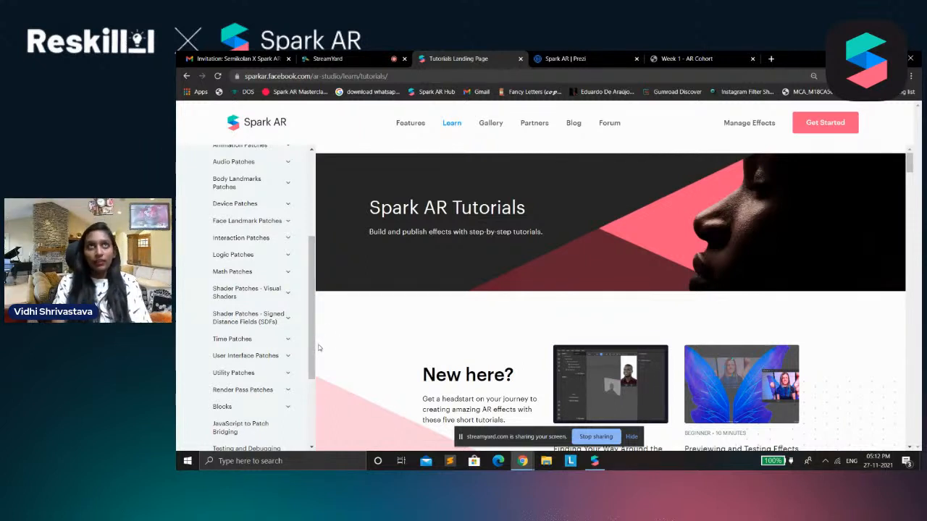
Switch to the untitled project window in Spark AR Studio
mouse_move(595, 457)
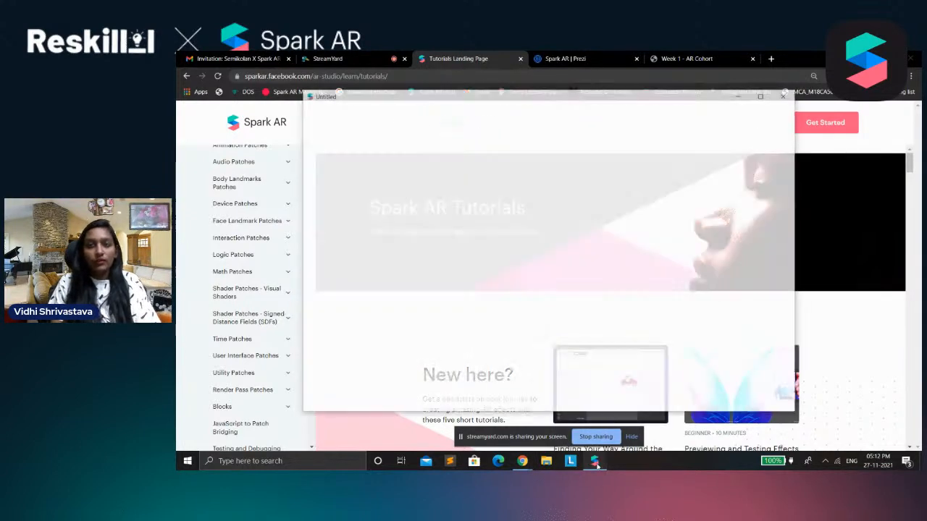
click(831, 333)
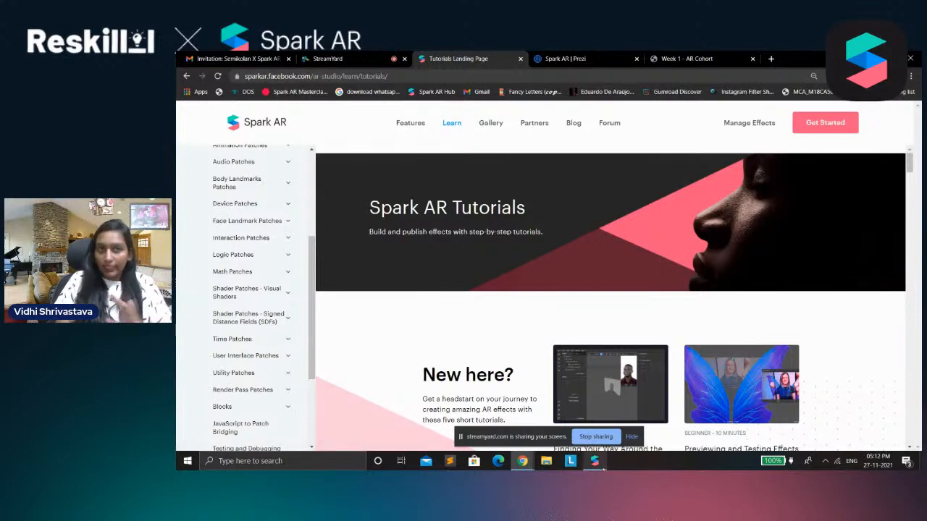
click(615, 428)
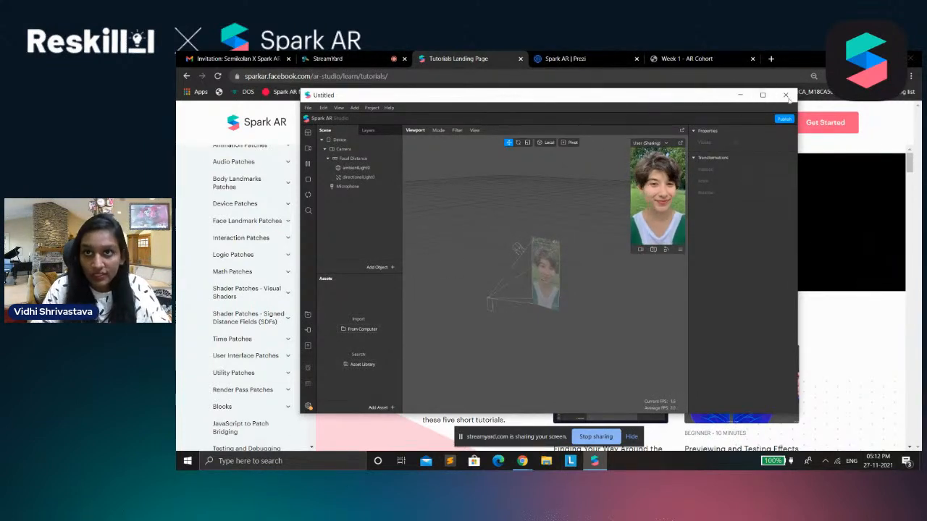
Switch through the Prezi presentation to the StreamYard studio and turn off the webcam for the broadcast
click(569, 59)
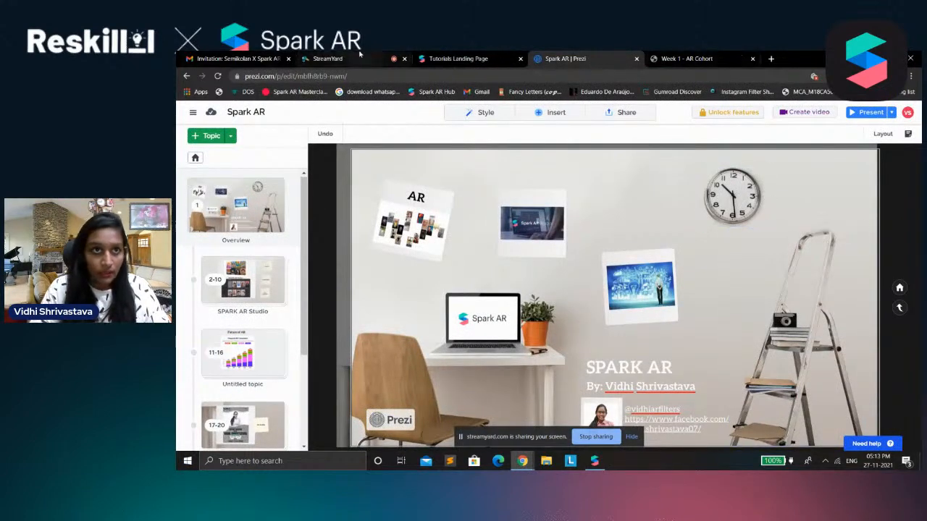
click(329, 59)
click(372, 438)
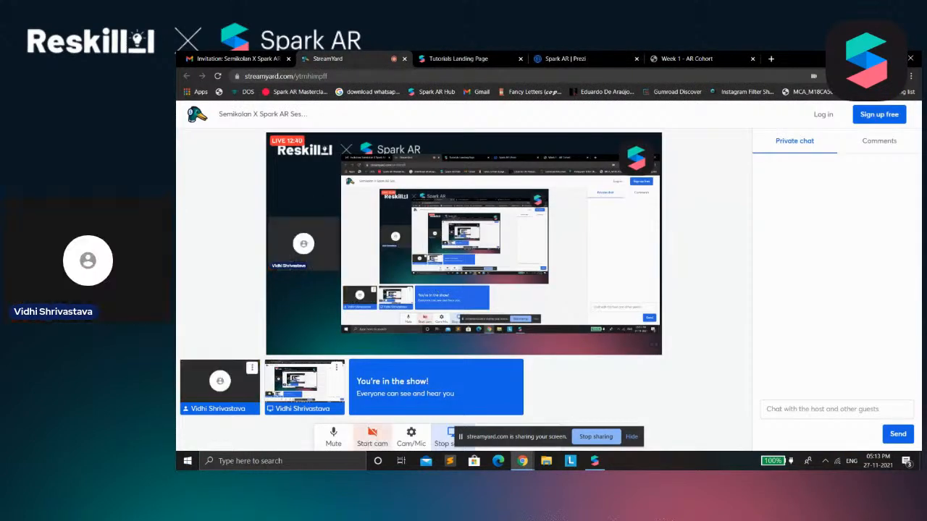
Switch back to the untitled Spark AR Studio project, maximize its window and enlarge the Simulator preview
click(688, 58)
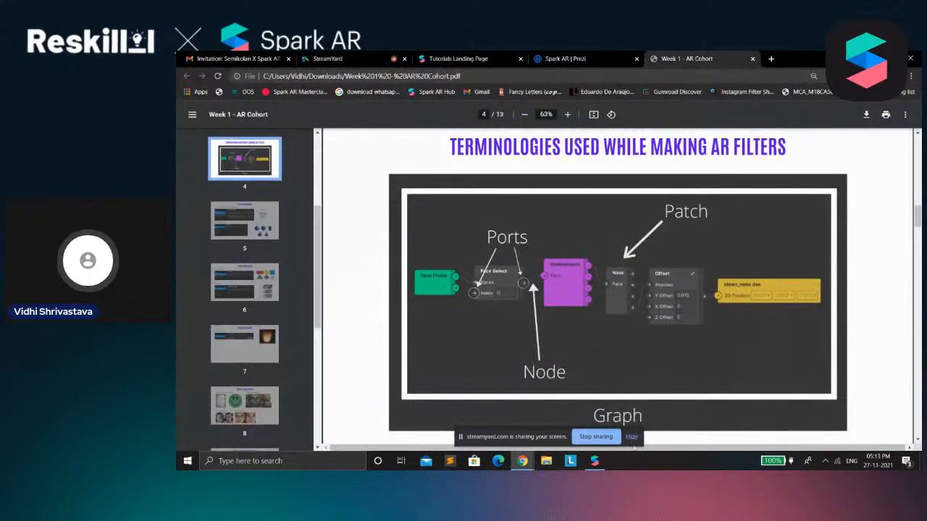
click(598, 463)
click(763, 95)
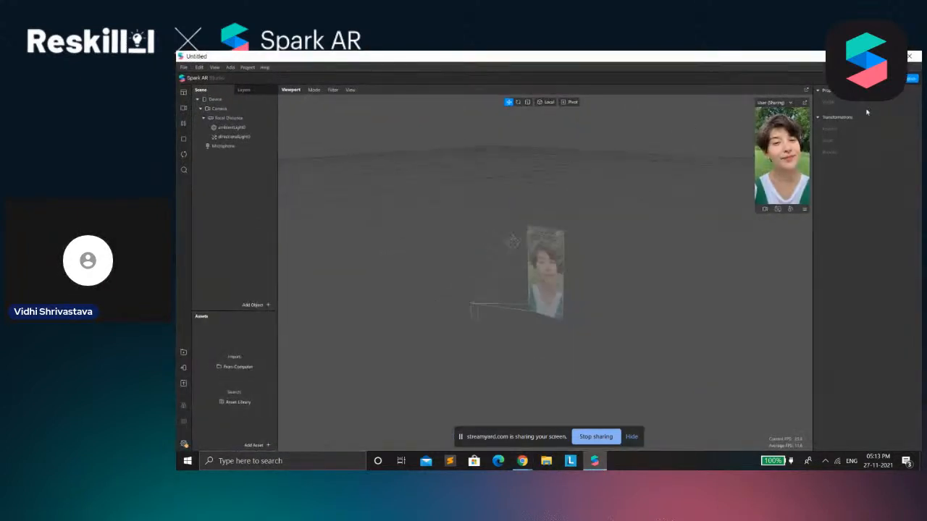
drag(755, 213, 623, 443)
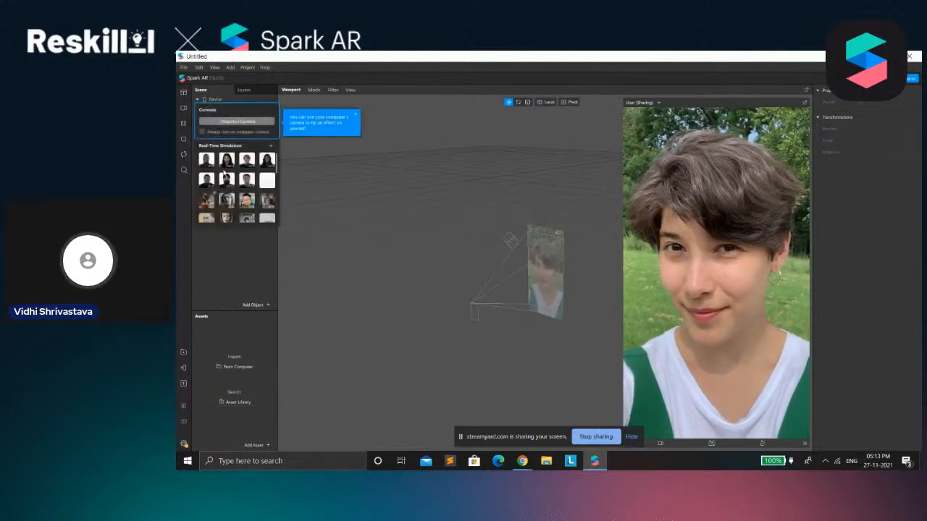
Preview the second real-time simulation face, reselect the short-haired person outdoors, and inspect the camera and image plane in the viewport
click(226, 160)
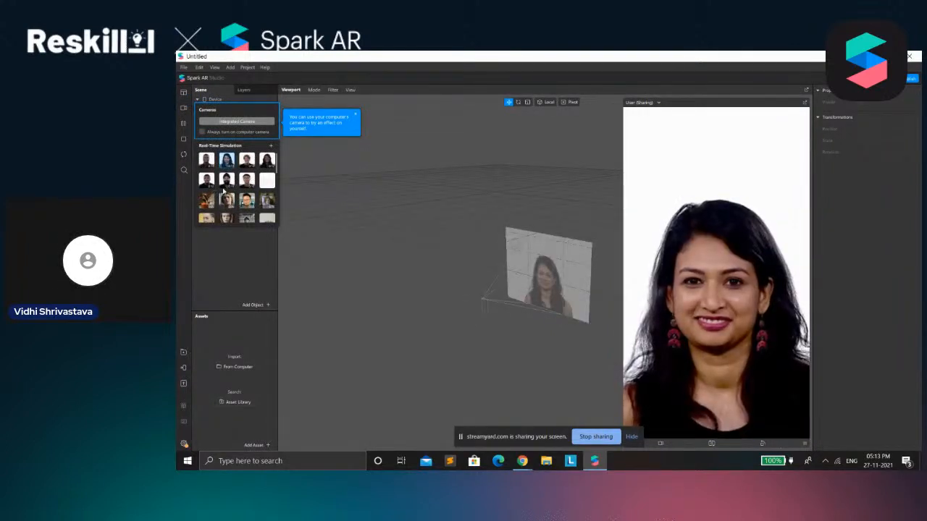
scroll(210, 196, down, 4)
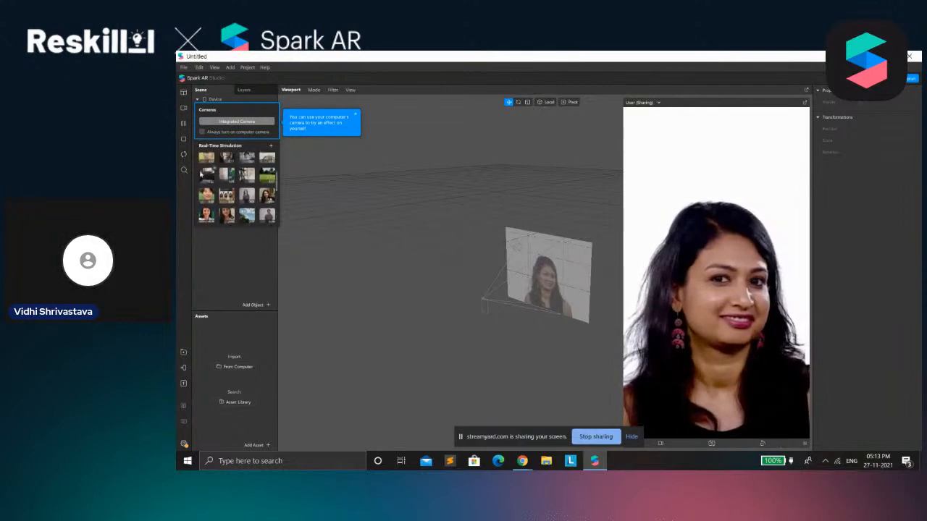
click(210, 210)
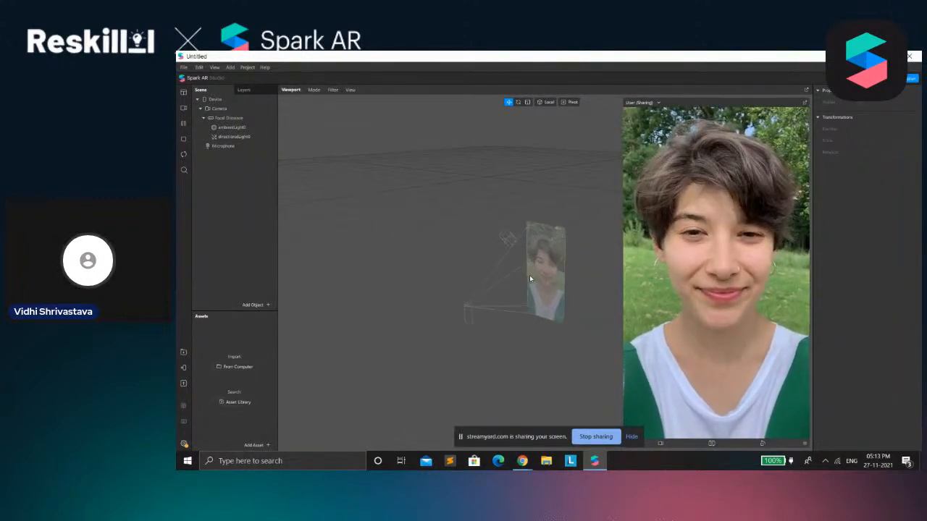
scroll(529, 276, down, 1)
scroll(537, 293, up, 3)
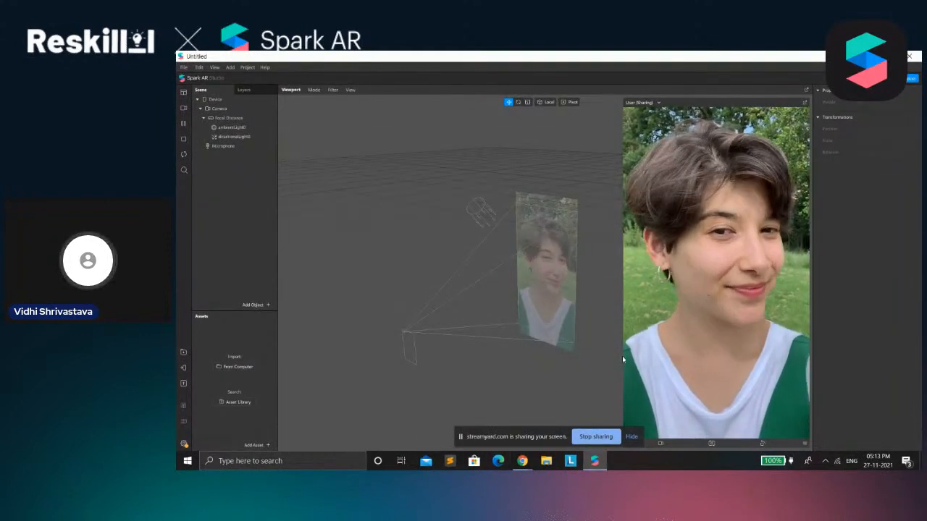
Shrink the Simulator preview and enlarge it back to the full height of the workspace
drag(624, 359, 806, 156)
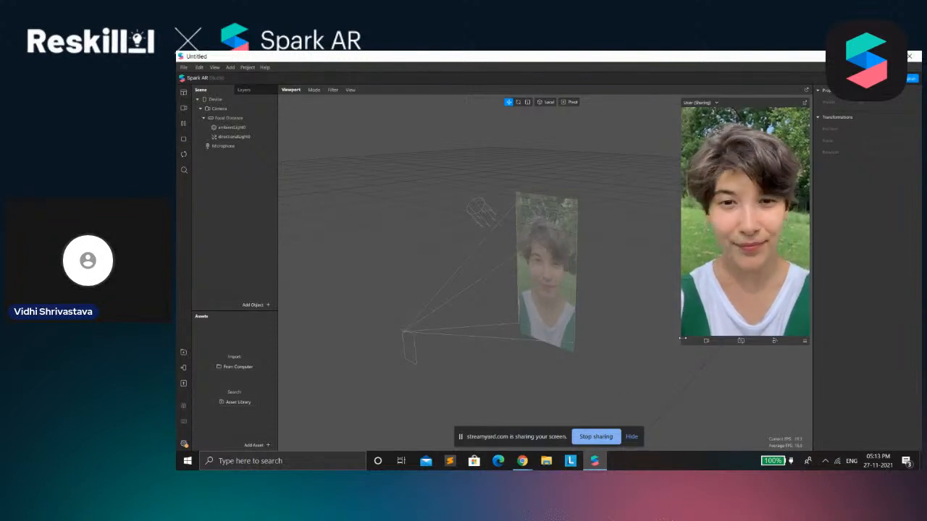
drag(683, 341, 623, 439)
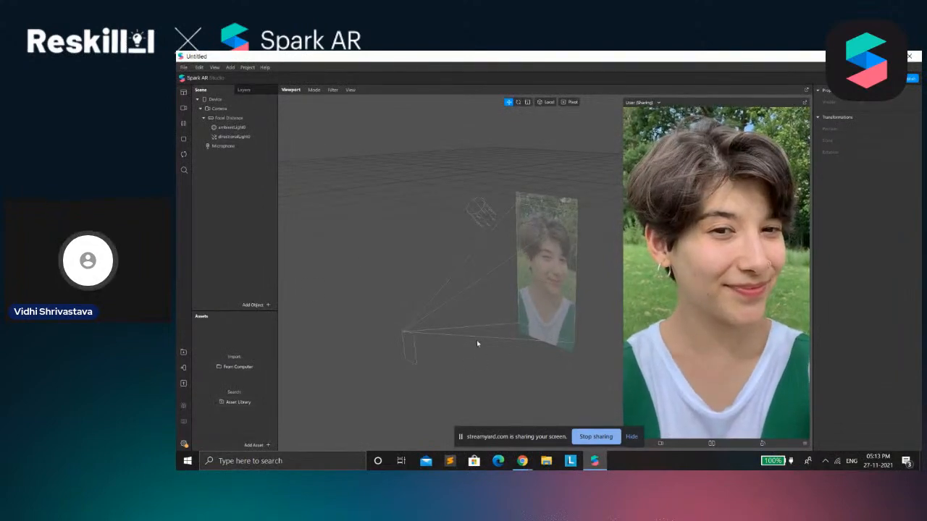
Examine the properties of the ambient and directional lights and the directional light's placement in the viewport
scroll(410, 235, up, 5)
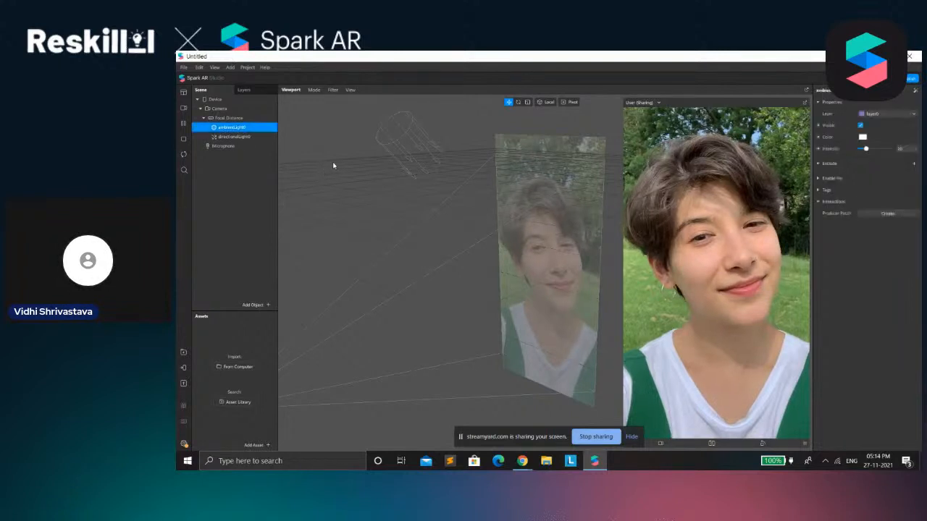
click(233, 136)
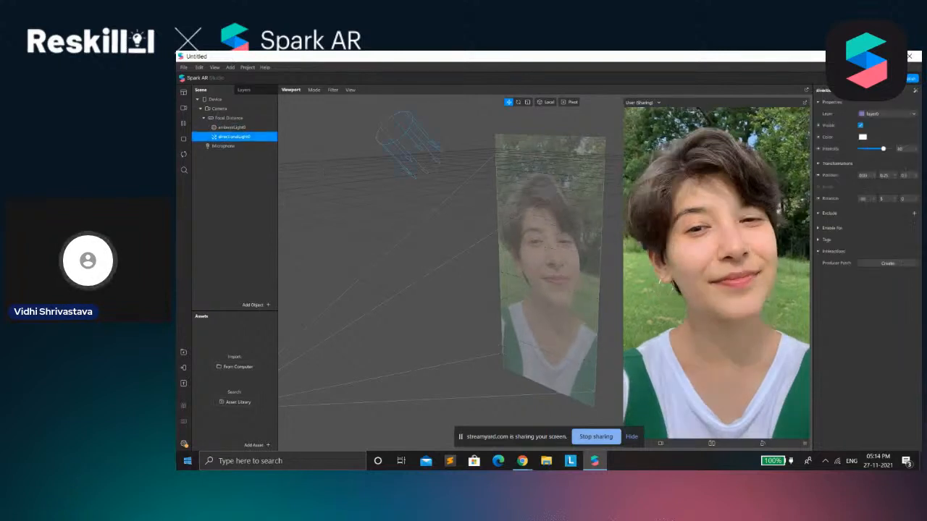
click(242, 126)
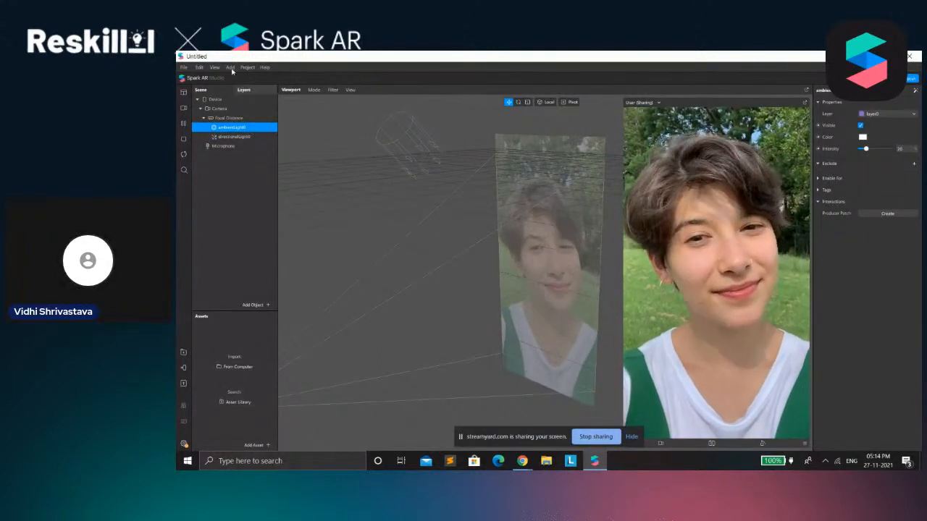
drag(384, 138, 282, 216)
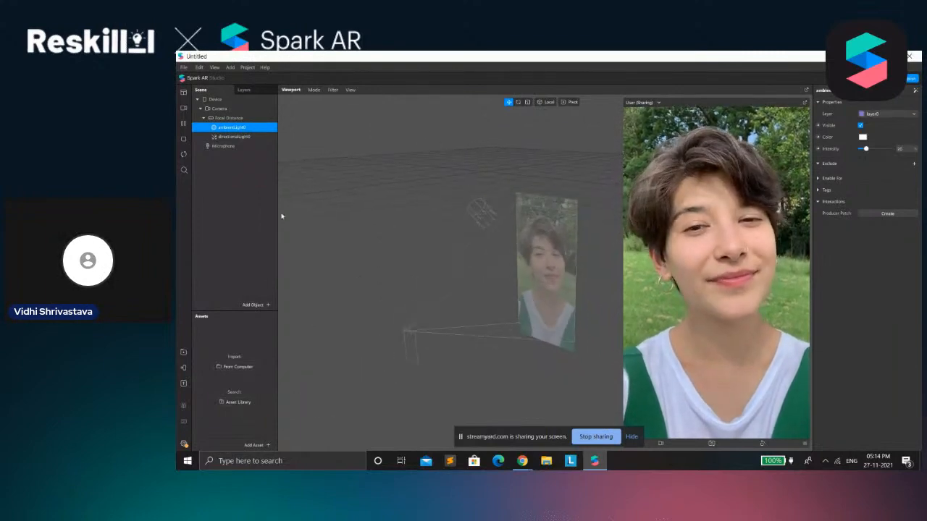
scroll(512, 208, up, 2)
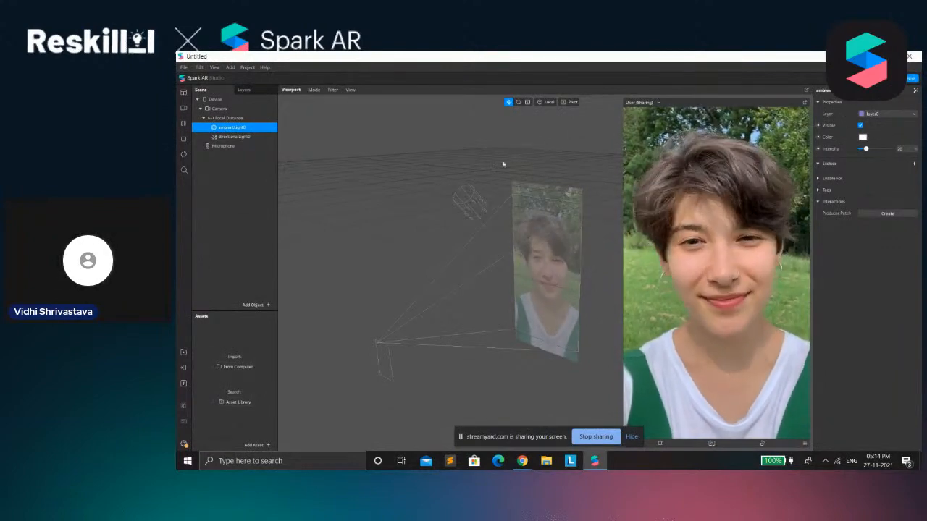
click(245, 136)
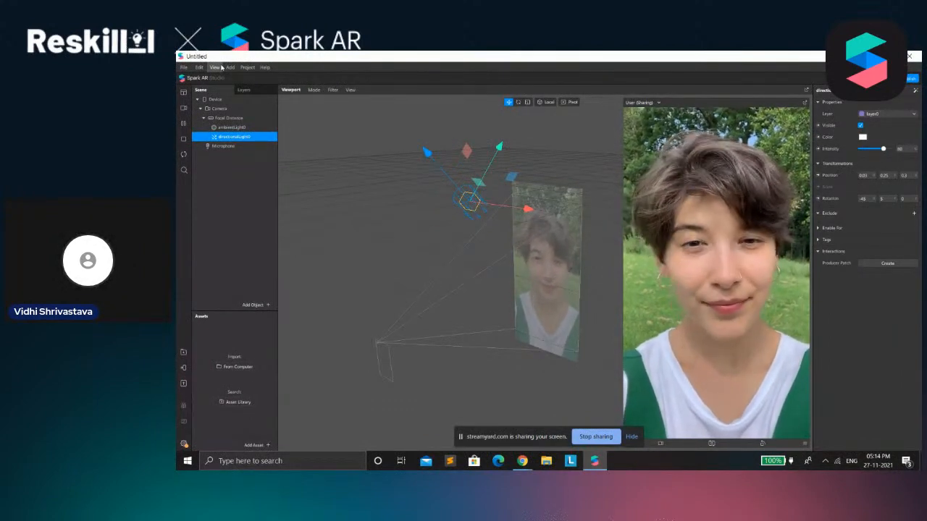
scroll(497, 182, up, 5)
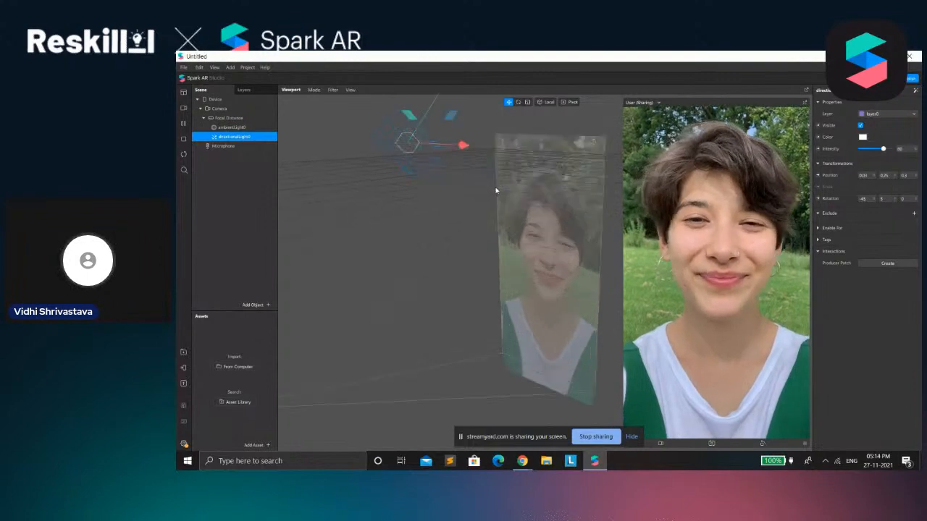
scroll(459, 179, down, 2)
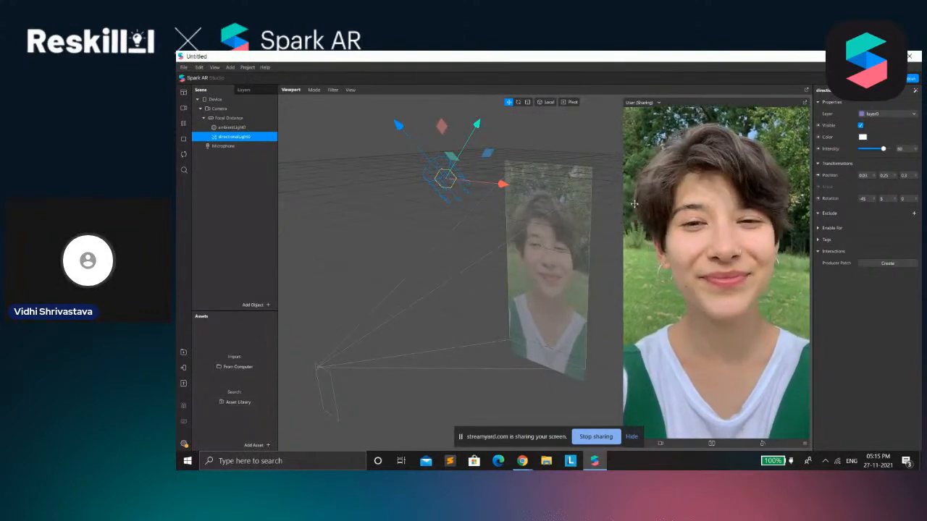
click(246, 128)
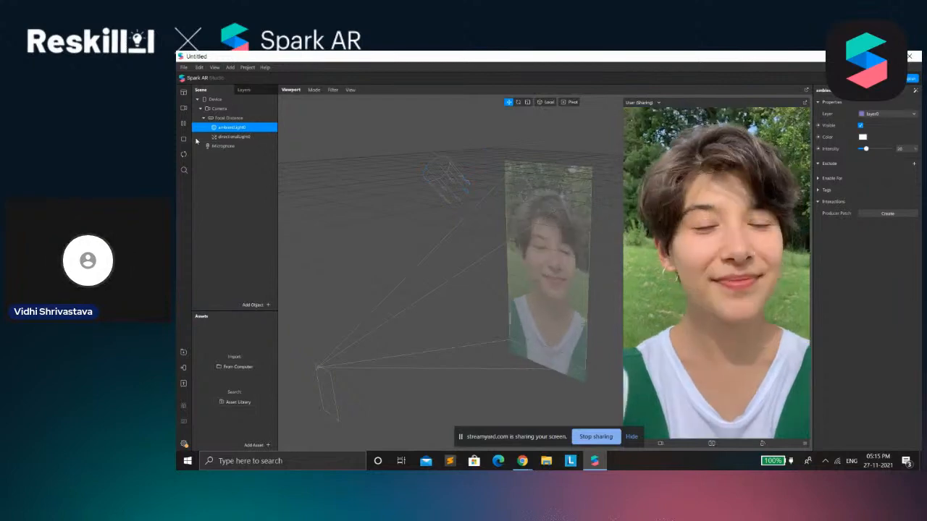
Collapse and re-expand the Device group in the scene hierarchy
click(198, 100)
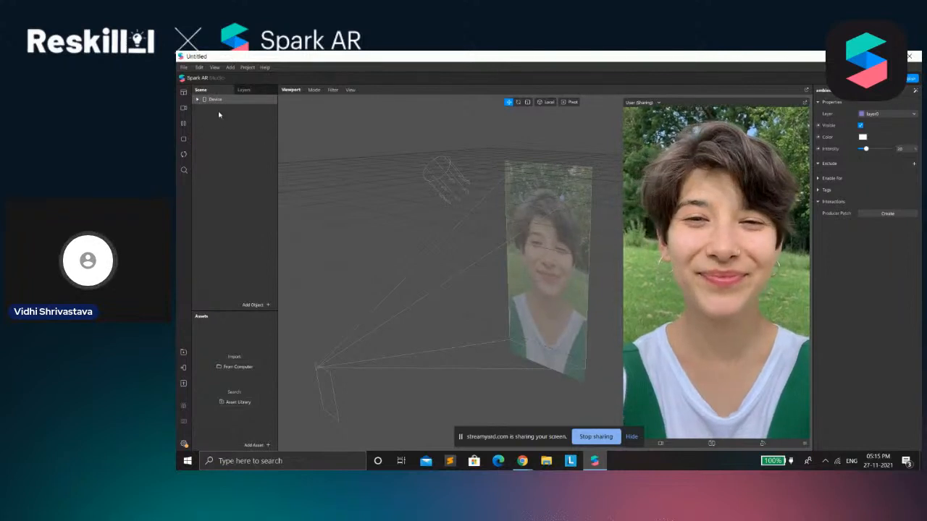
click(198, 100)
click(198, 101)
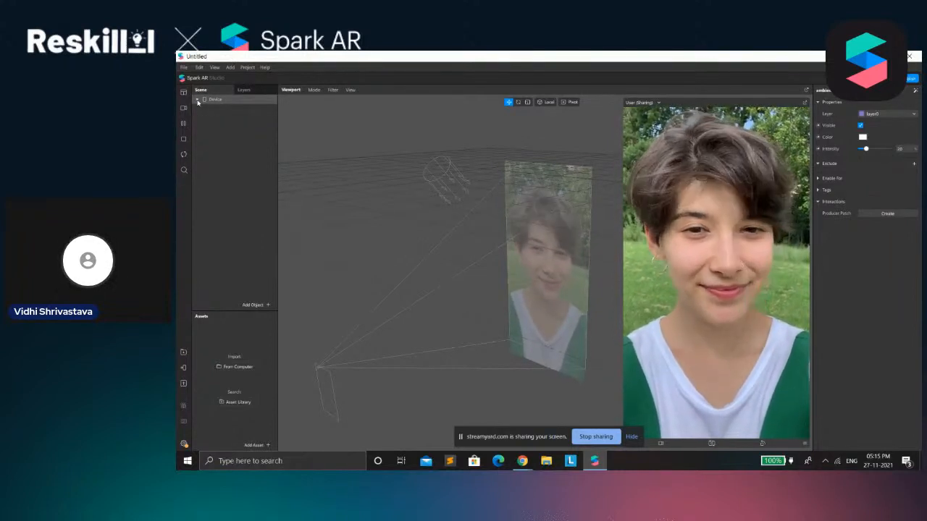
click(198, 100)
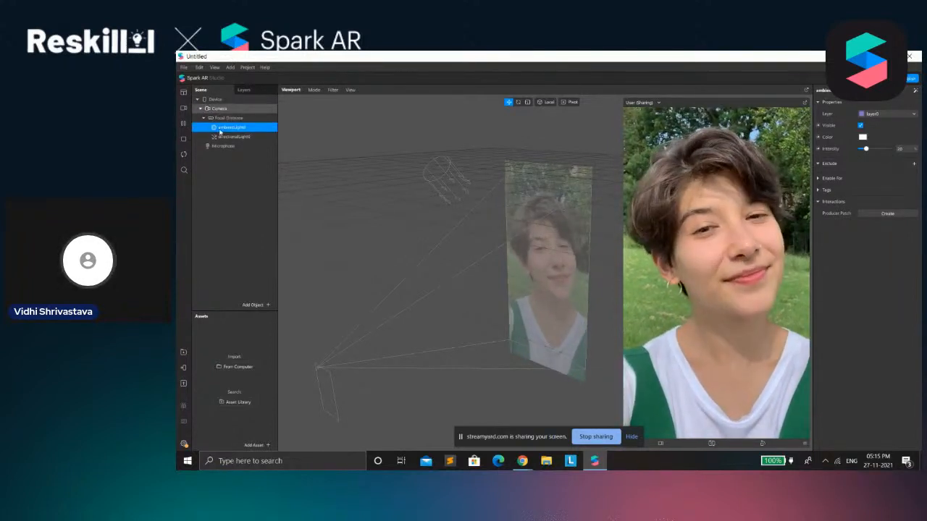
Examine the Camera and Device properties, and inspect the camera's image plane closely in the viewport
click(217, 110)
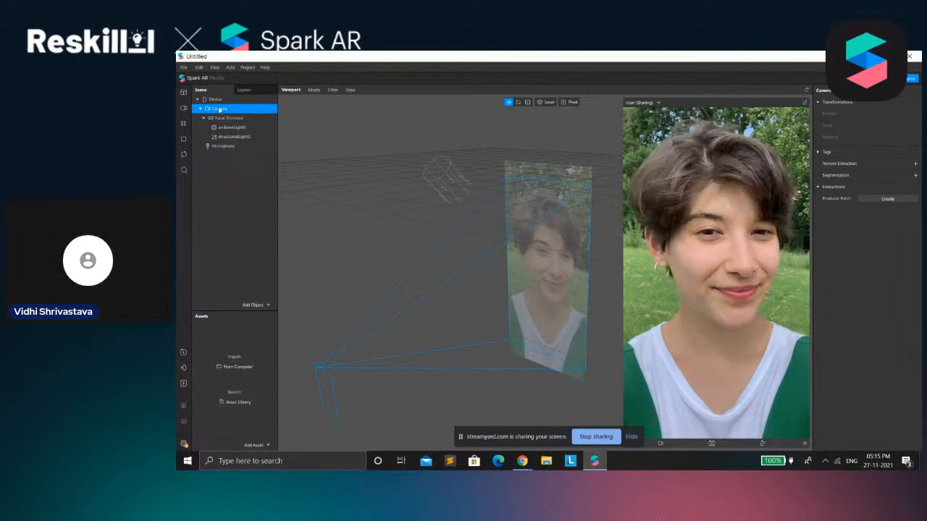
click(219, 99)
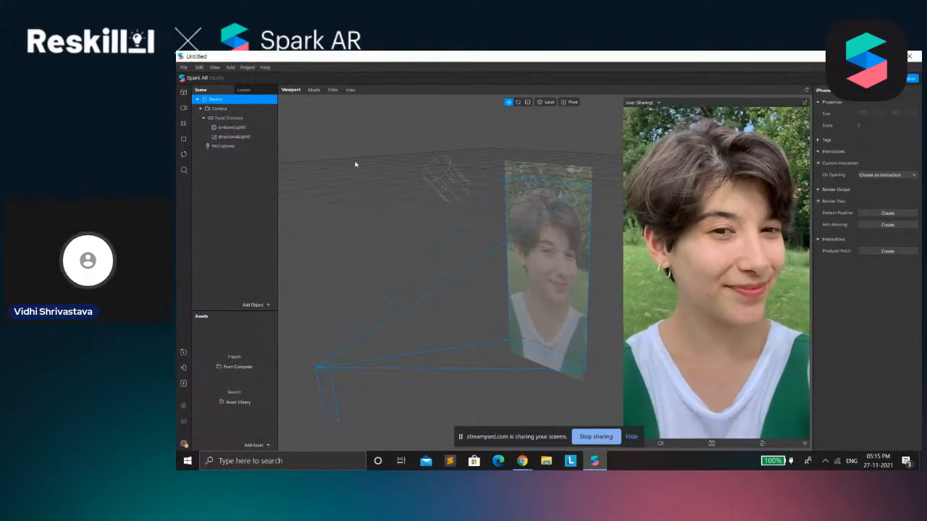
click(220, 109)
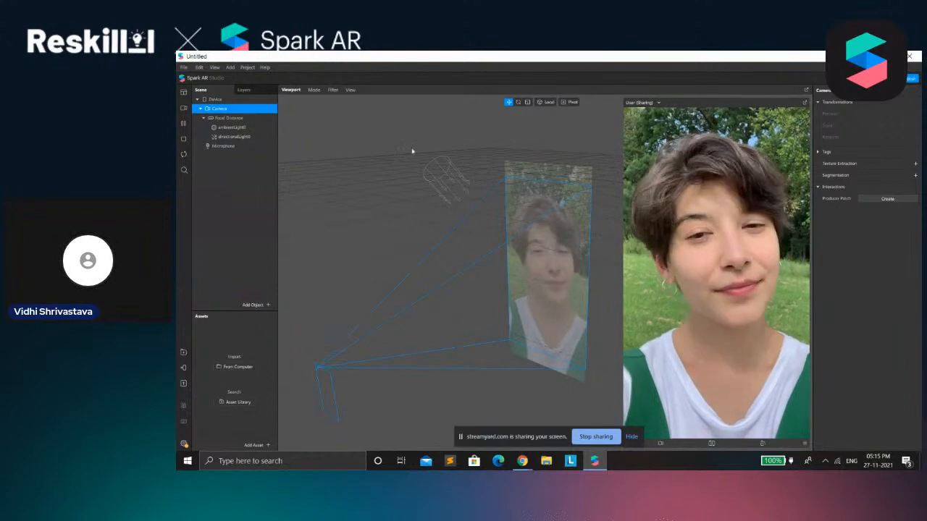
scroll(497, 302, up, 3)
scroll(498, 302, down, 2)
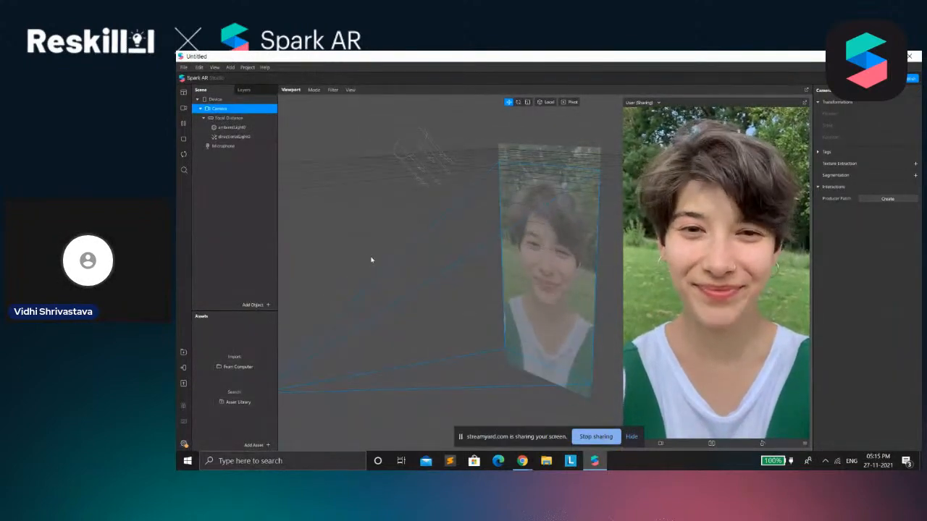
scroll(425, 297, up, 3)
scroll(427, 294, up, 2)
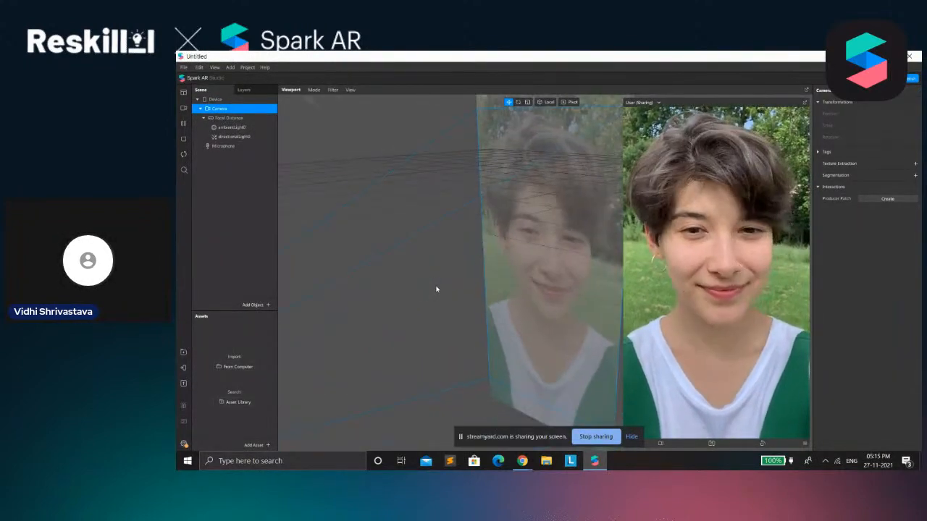
scroll(436, 289, down, 3)
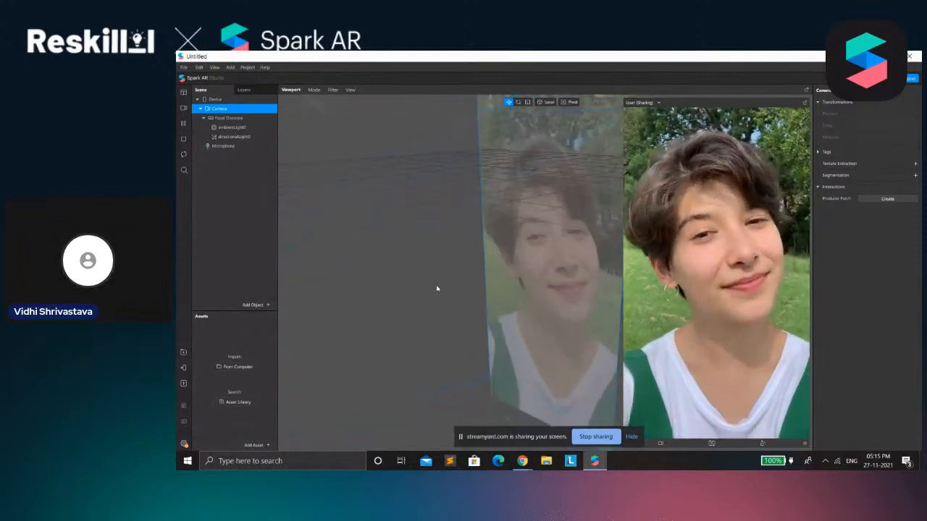
scroll(436, 287, up, 3)
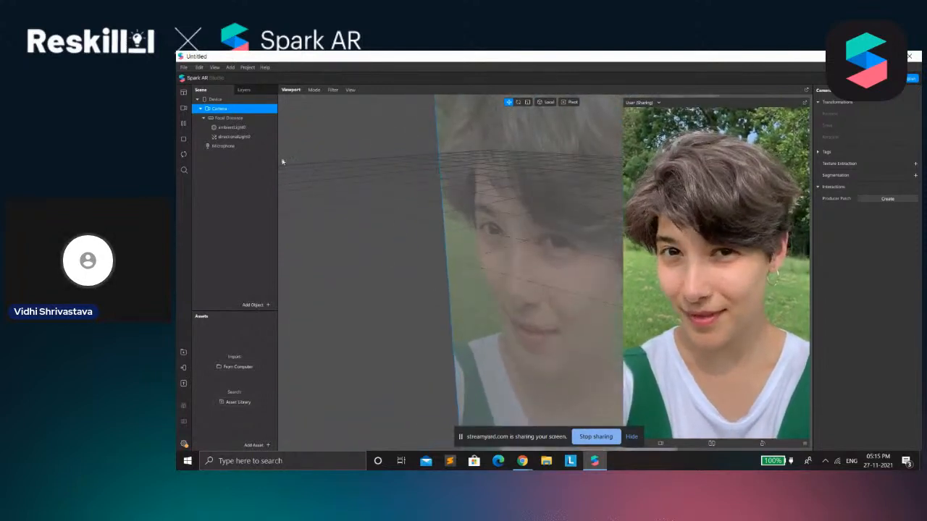
Review the Focal Distance, ambient light and Microphone properties, and browse the object types that can be added to the scene
click(221, 117)
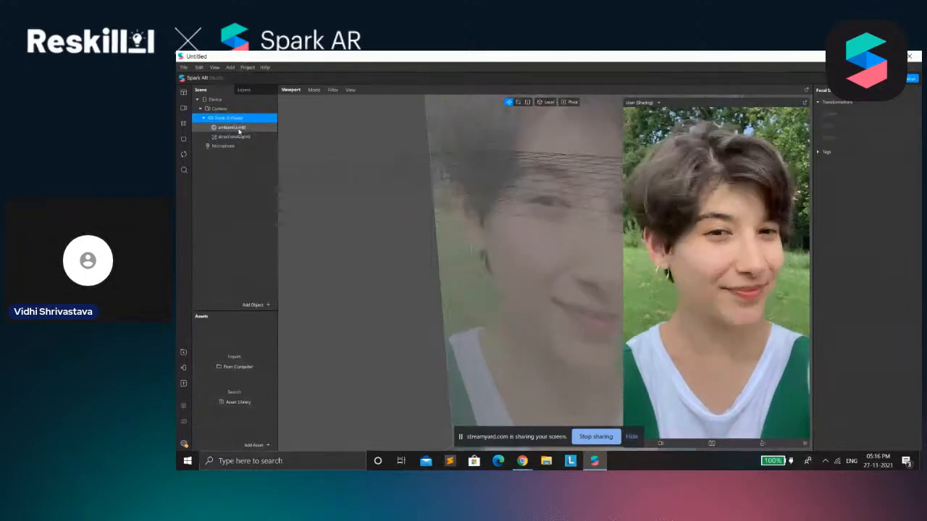
click(232, 127)
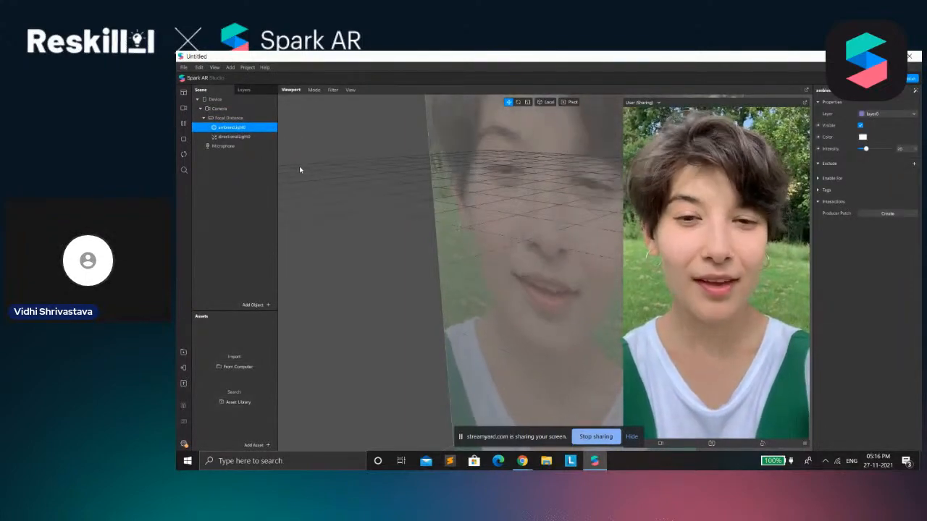
click(224, 146)
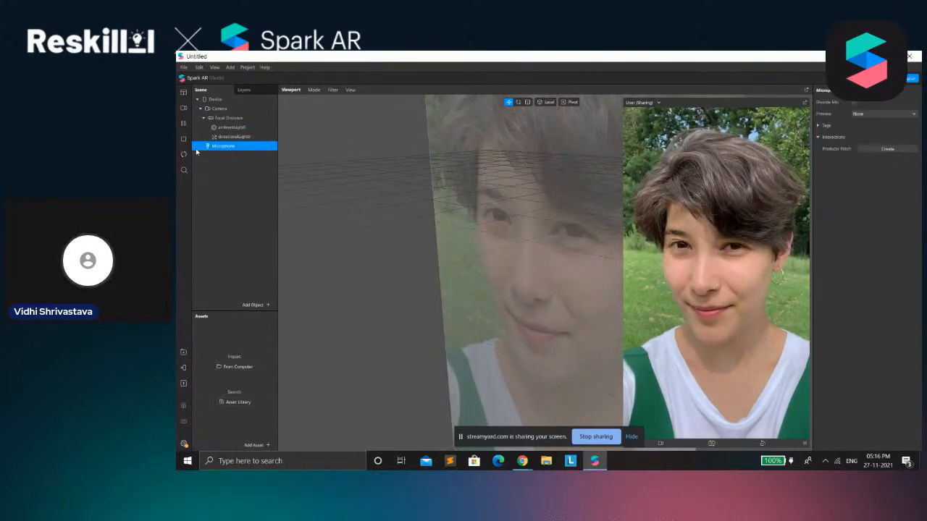
right_click(217, 179)
mouse_move(230, 184)
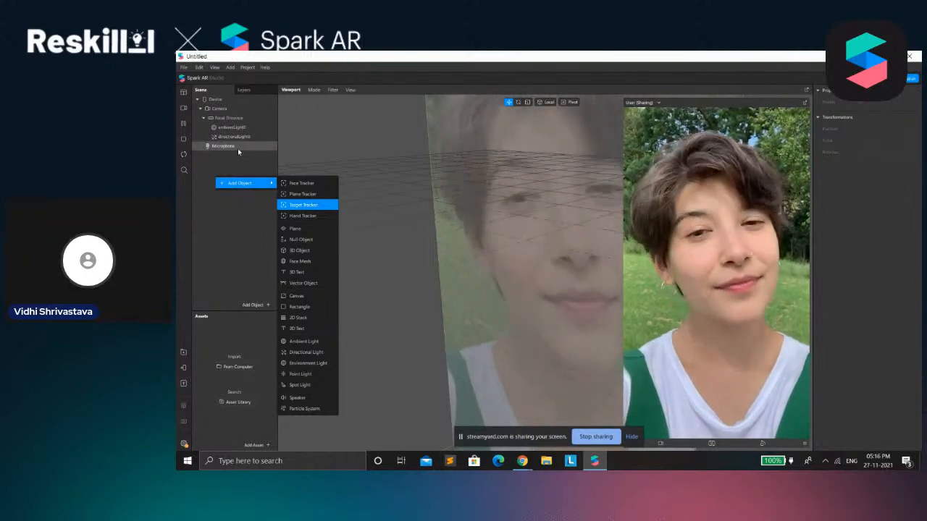
Toggle the Microphone's Disable Mic option, collapse and re-expand the Focal Distance group, and clear the selection
click(237, 147)
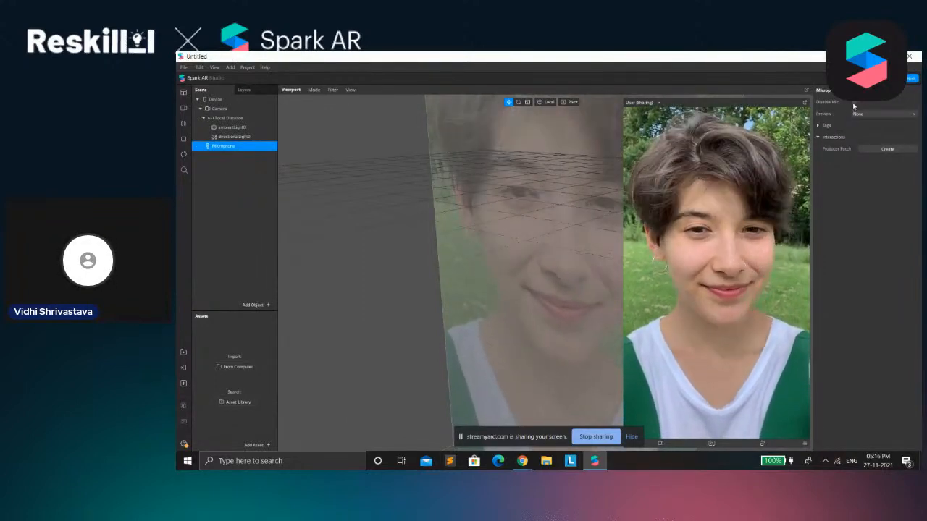
click(852, 103)
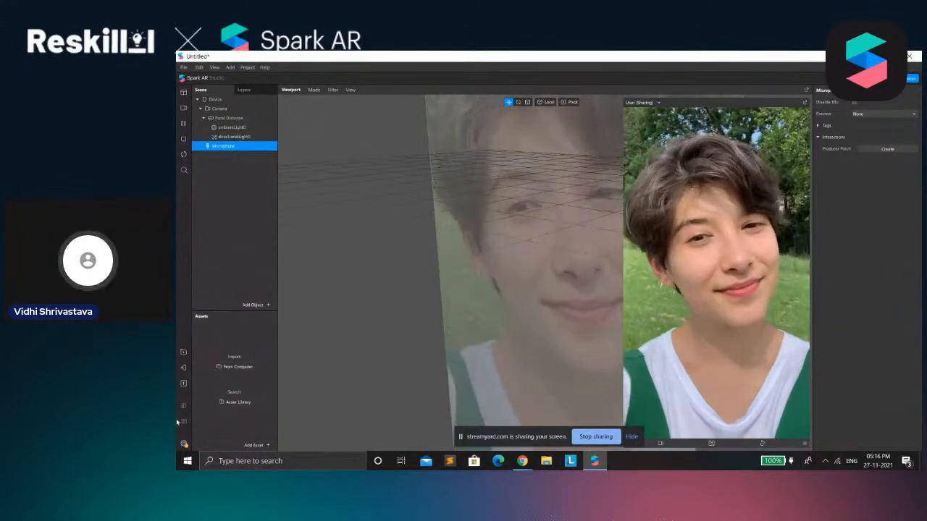
click(204, 118)
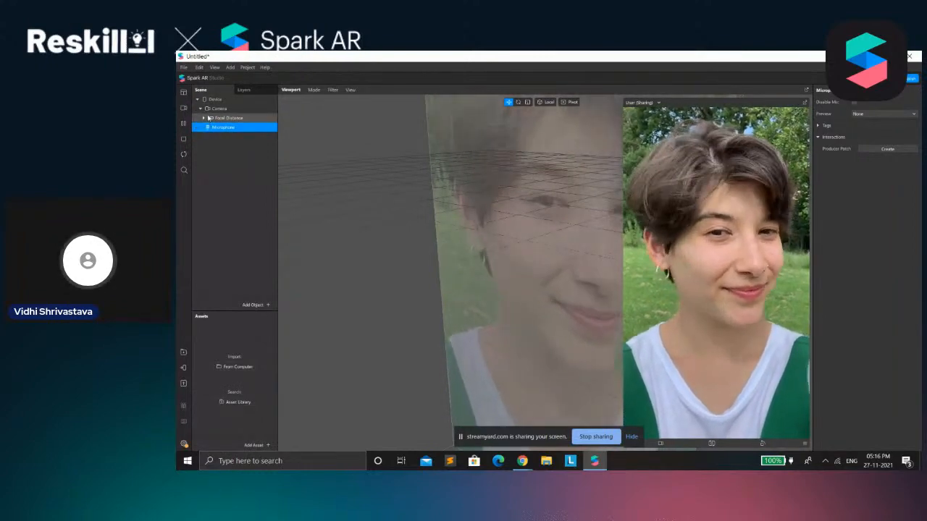
click(204, 118)
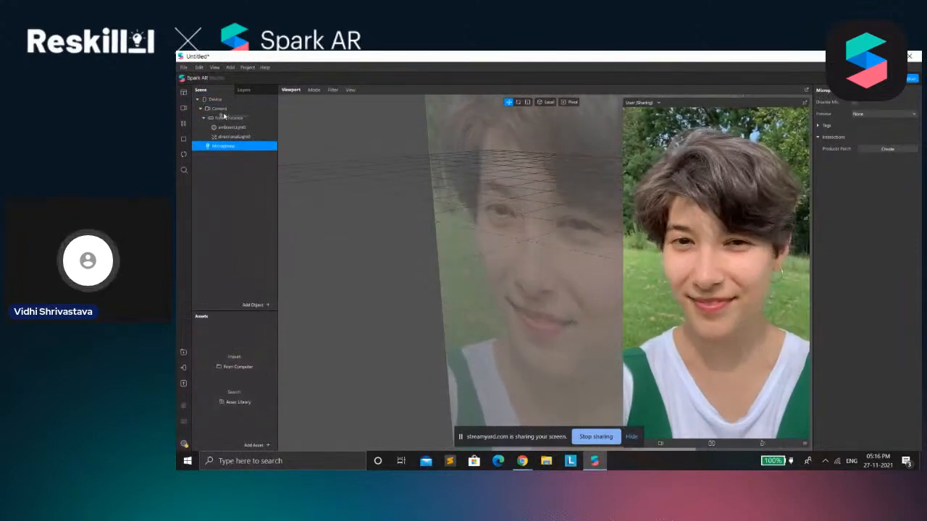
click(237, 165)
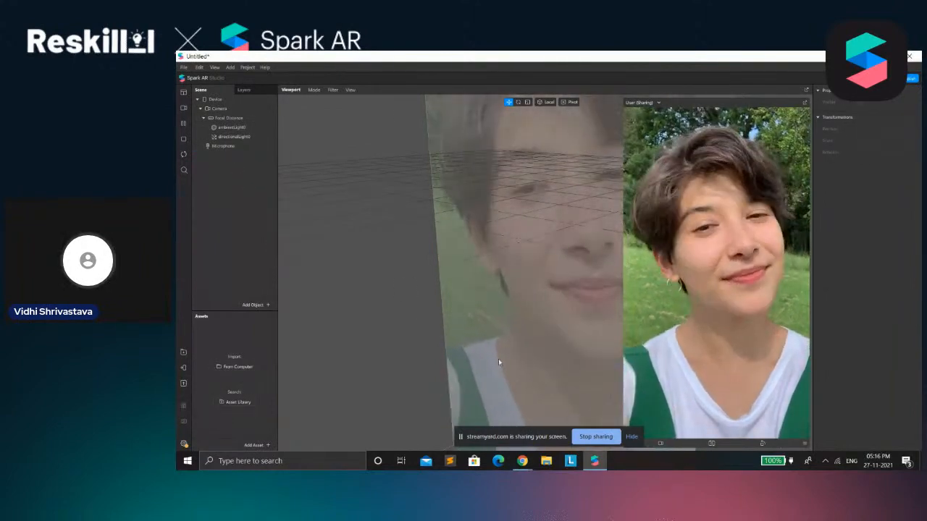
Browse the import and recent library options for adding assets, and open the AR Library
click(184, 444)
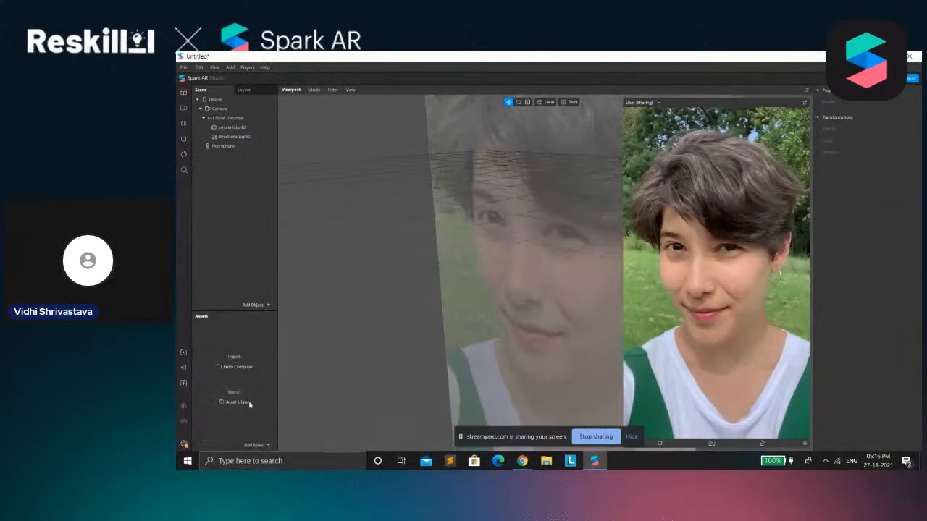
click(254, 445)
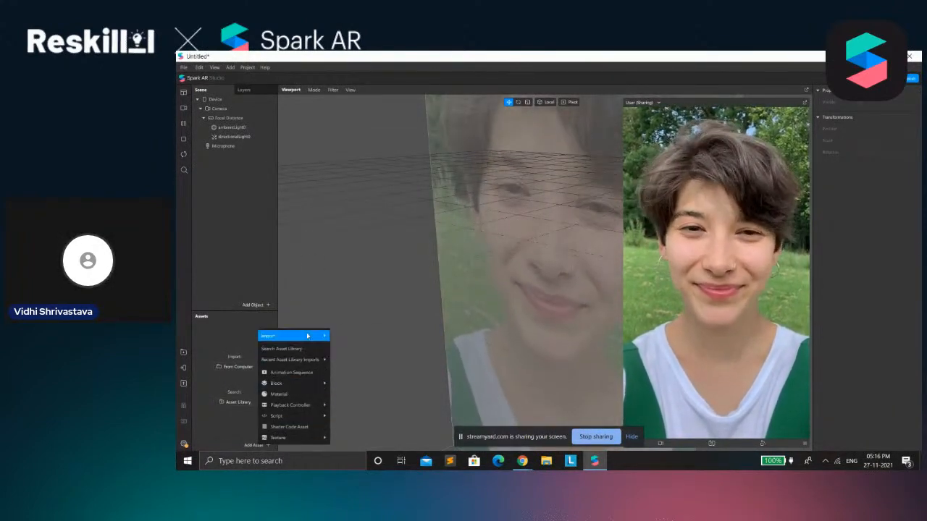
mouse_move(307, 336)
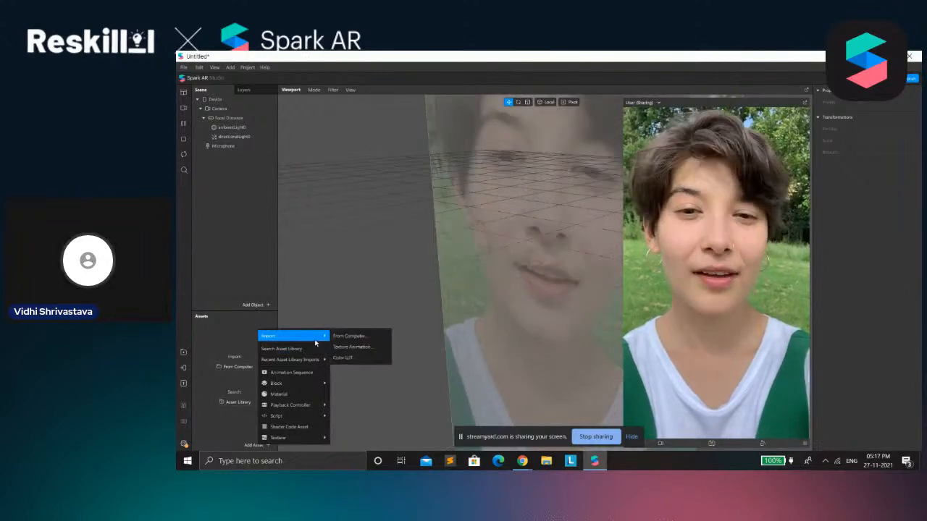
mouse_move(318, 359)
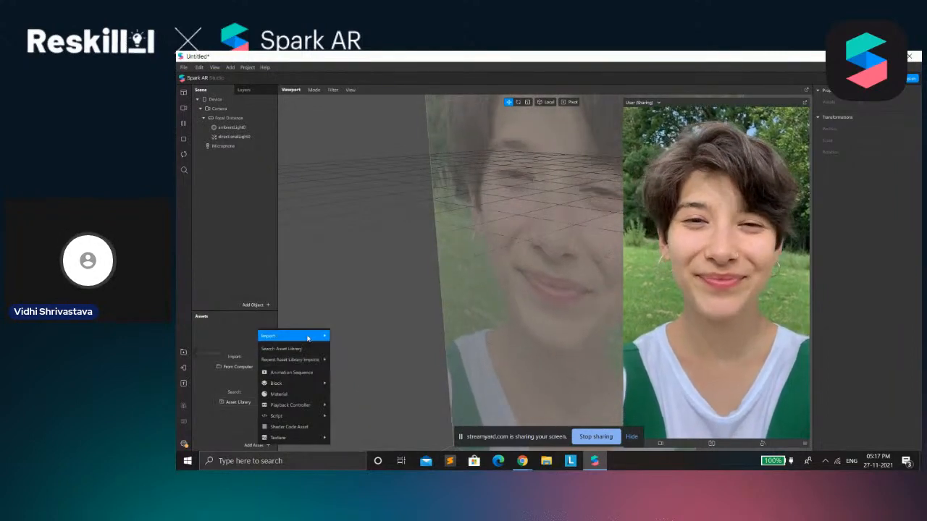
click(183, 354)
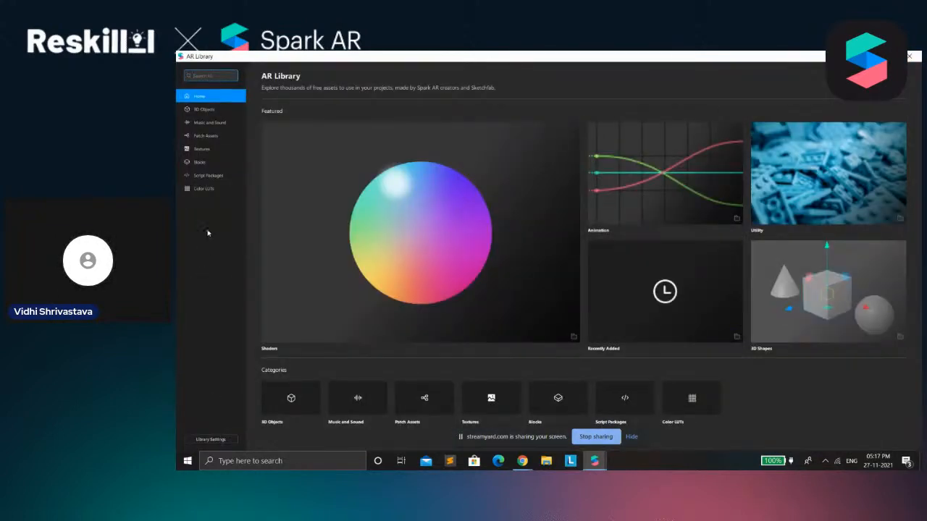
Browse the 3D Objects and the Music and Sound categories of the AR Library
click(201, 110)
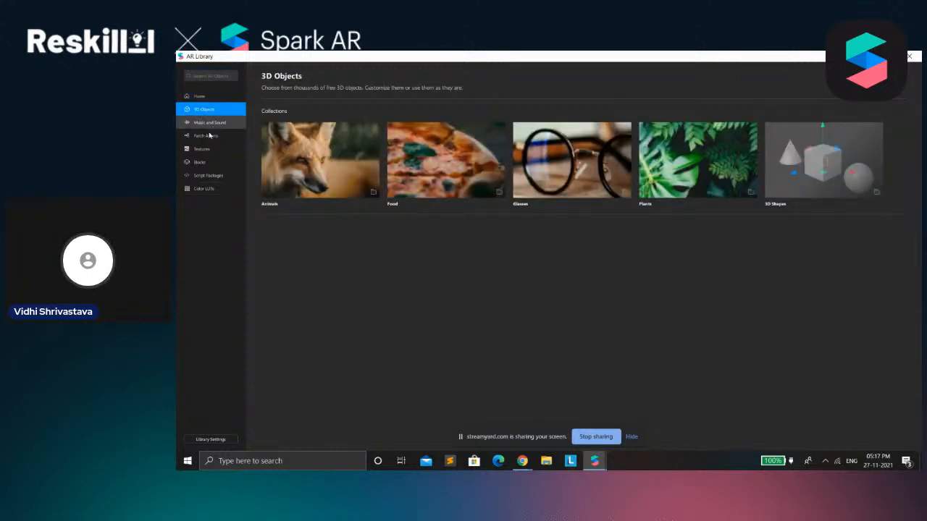
click(211, 123)
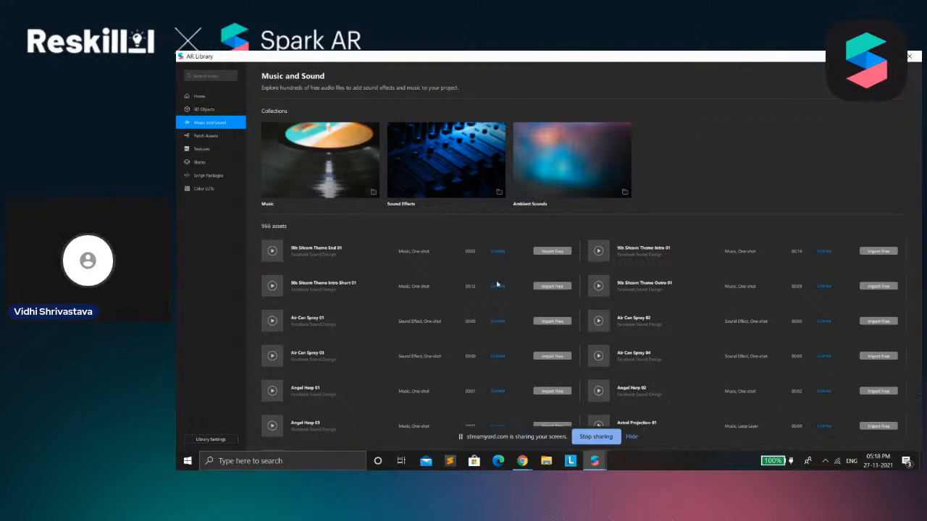
scroll(392, 324, down, 1)
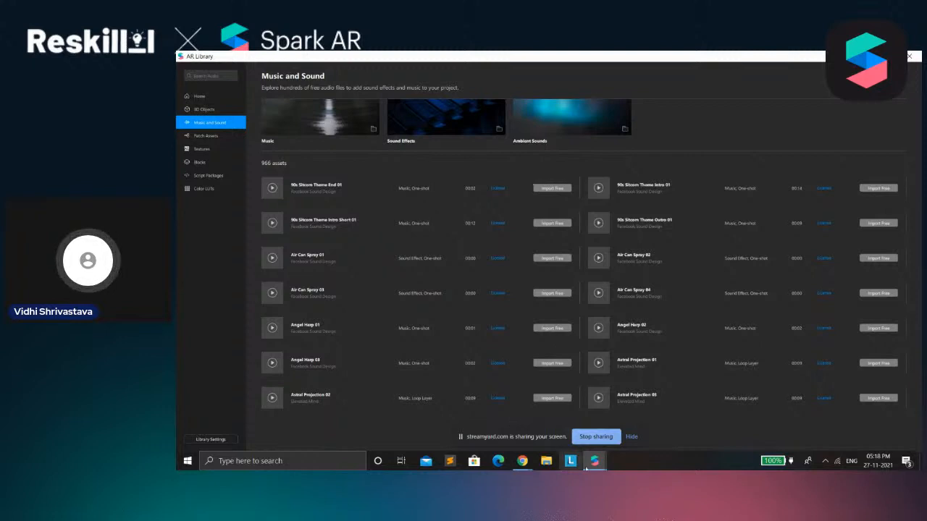
Switch to the untitled project window to review its asset import options, and return to the AR Library
mouse_move(594, 461)
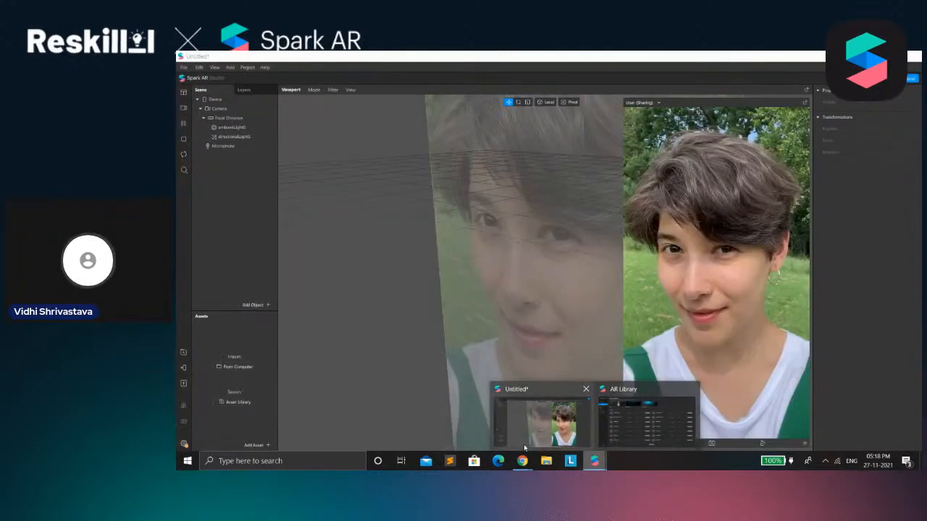
click(525, 443)
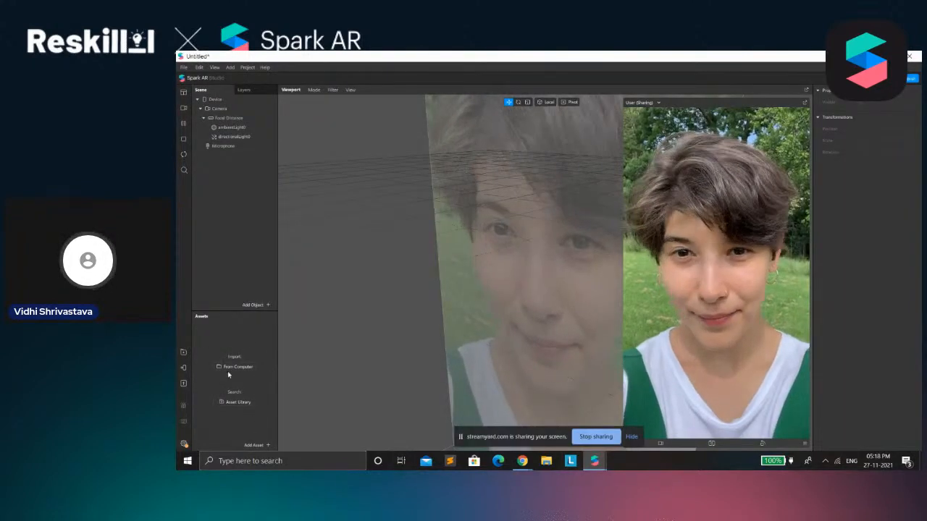
mouse_move(594, 461)
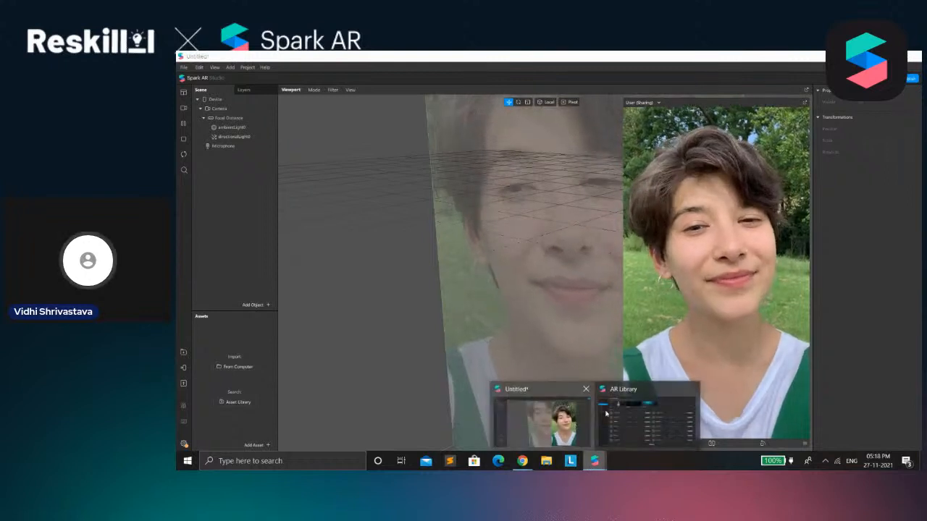
click(645, 419)
Look through the collections and individual assets in the Patch Assets category
click(219, 137)
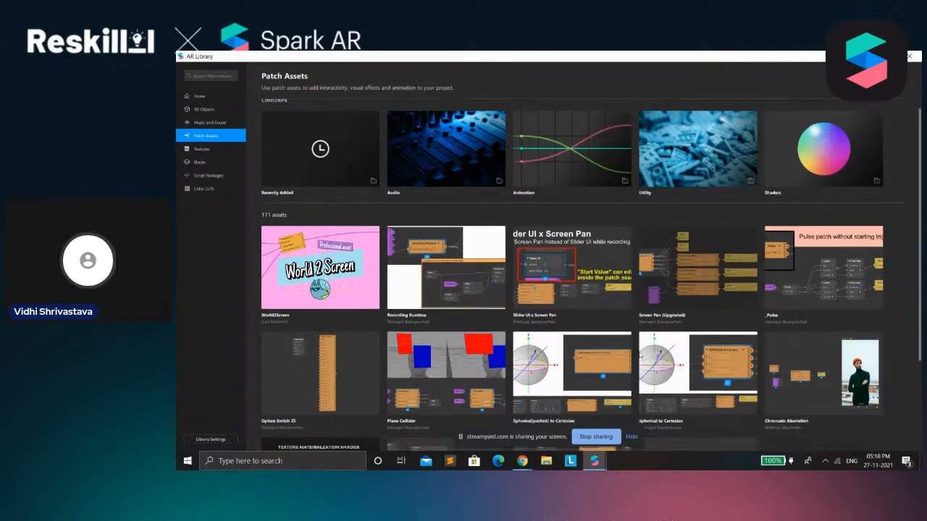
scroll(630, 362, down, 3)
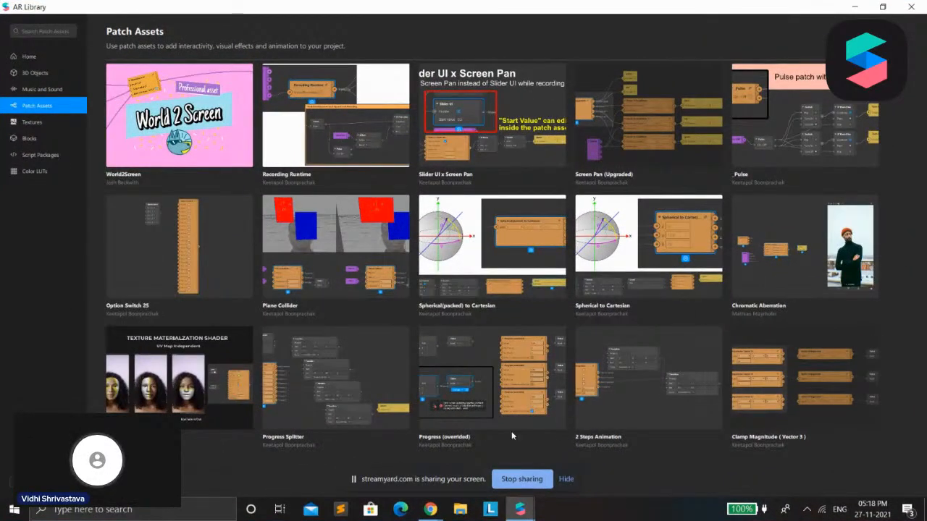
scroll(511, 431, up, 1)
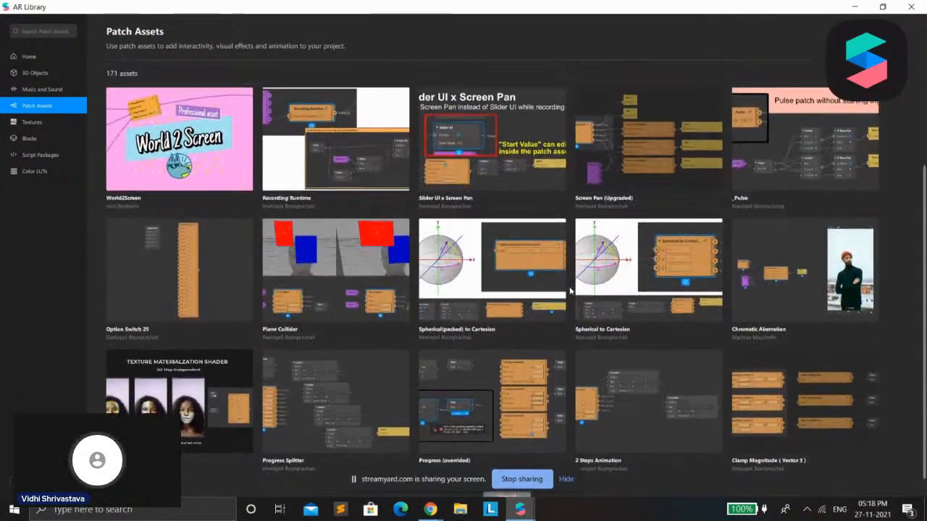
scroll(337, 350, up, 1)
scroll(337, 349, up, 3)
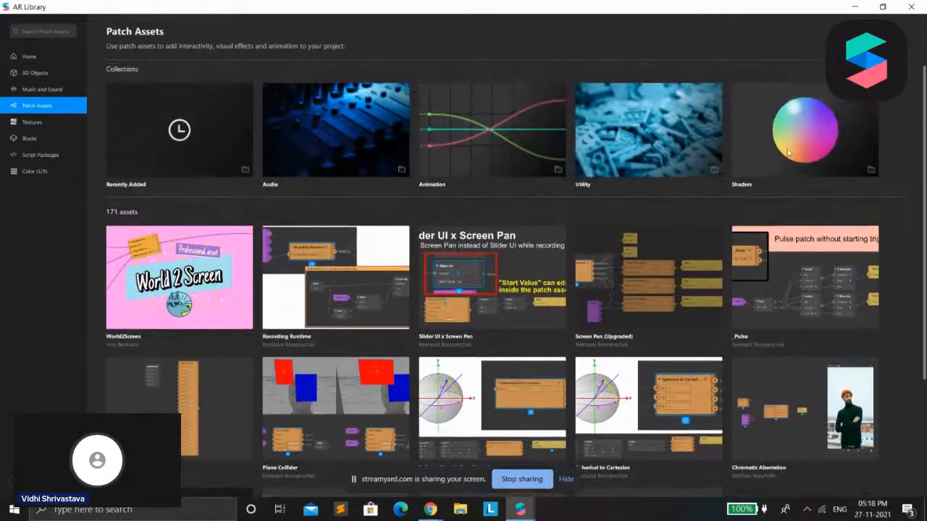
Browse the Shaders collection of patch assets and view the details of the Insta X-Ray shader
click(798, 154)
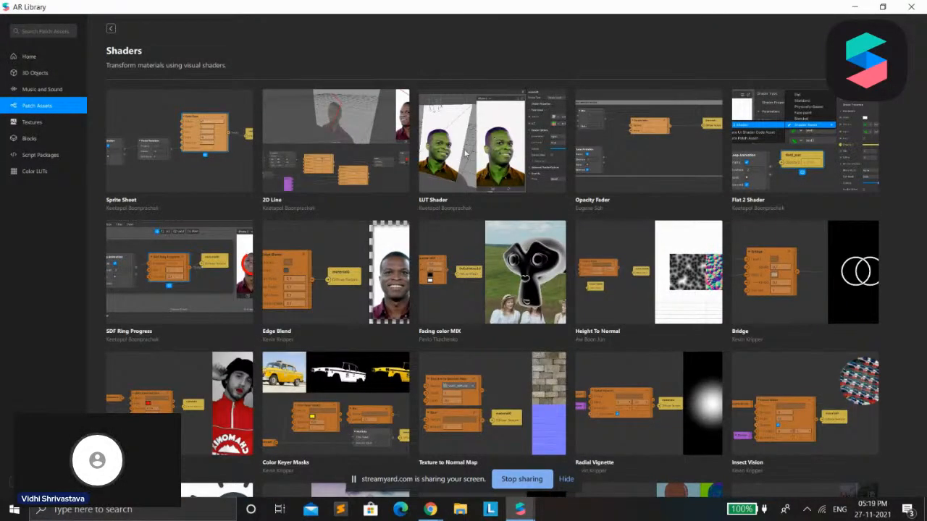
scroll(316, 447, down, 3)
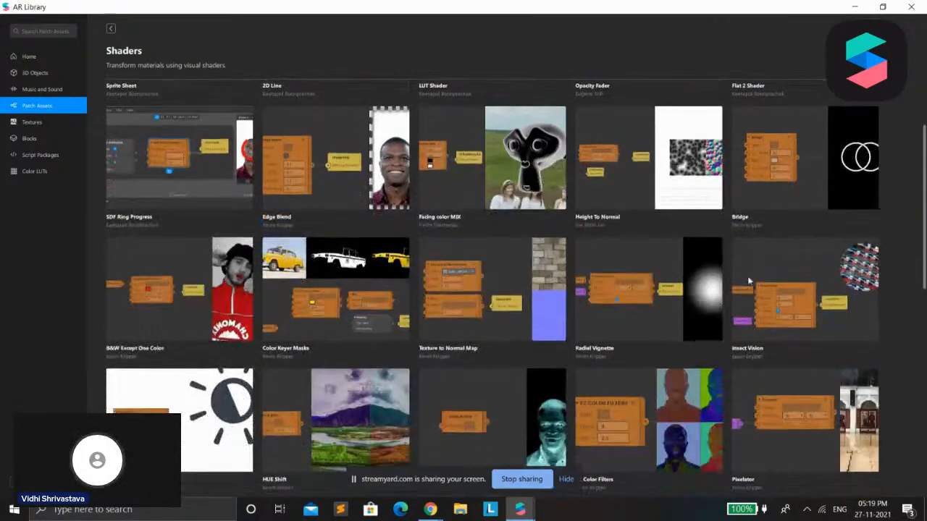
scroll(514, 397, down, 2)
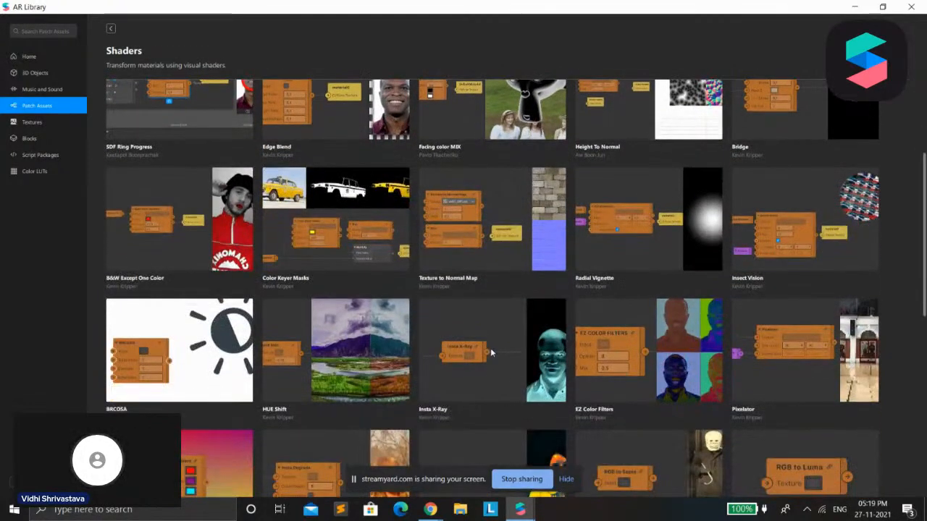
click(491, 350)
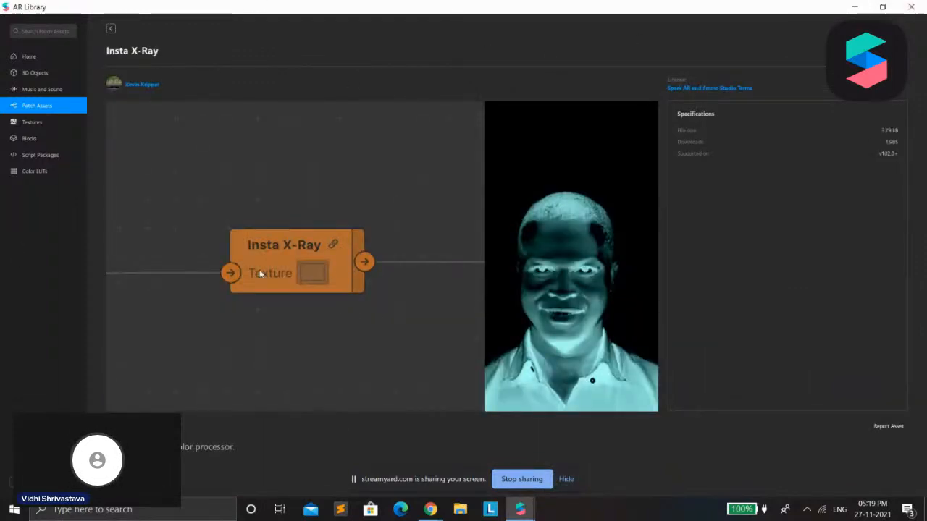
click(113, 29)
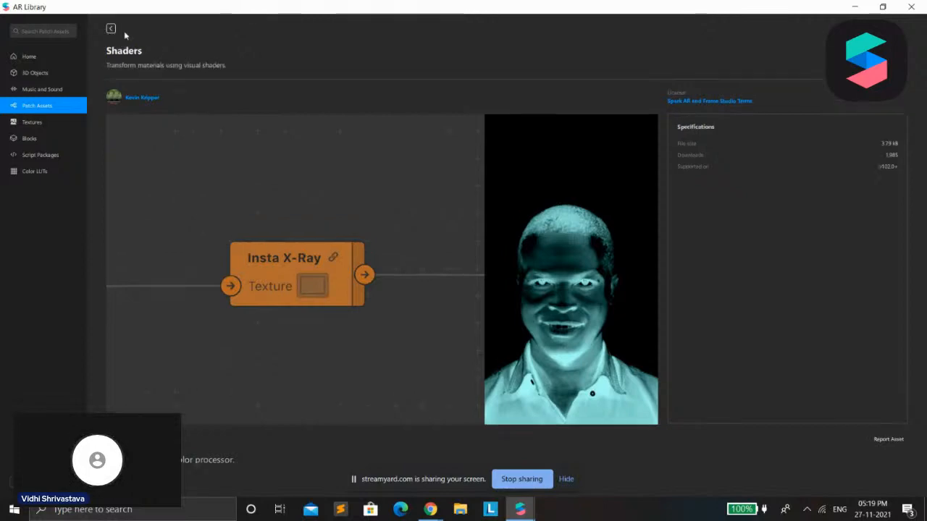
scroll(445, 372, down, 3)
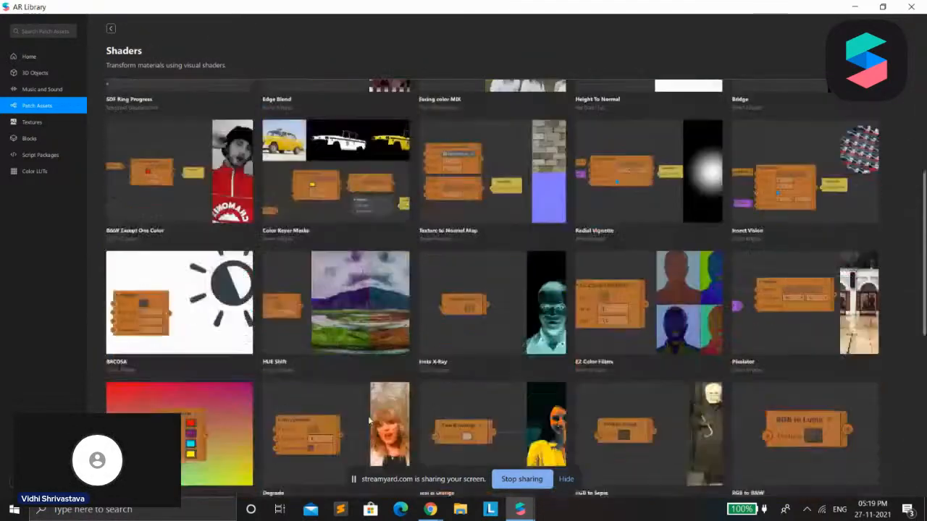
scroll(628, 328, down, 1)
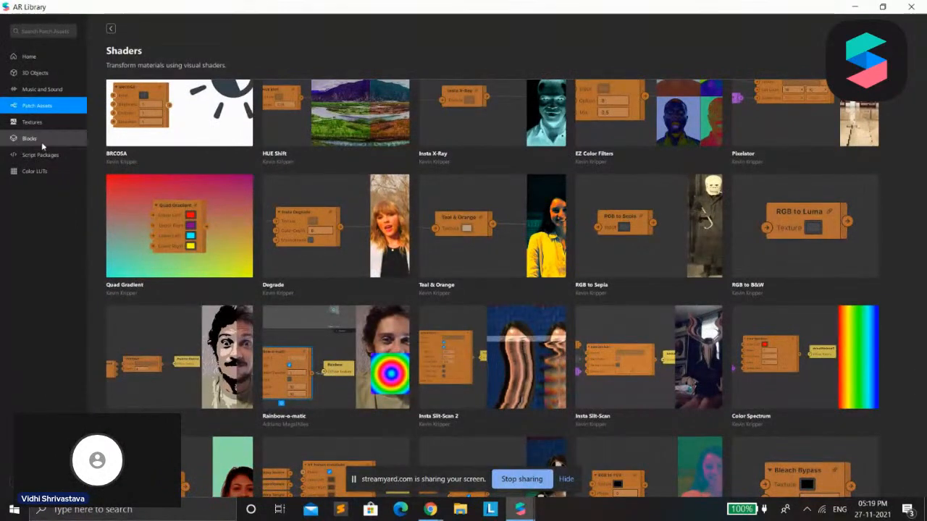
Browse the Textures category, view the details of the Night environment texture, and return to the texture list
click(31, 122)
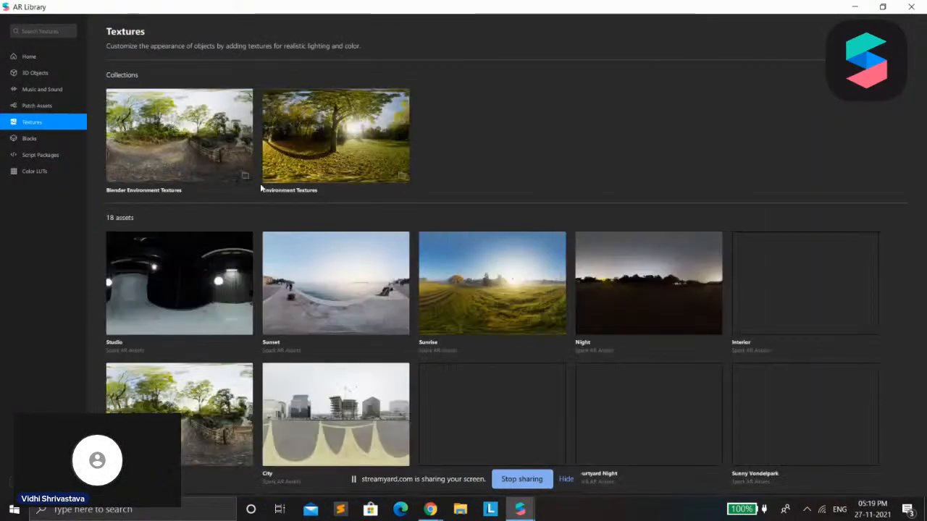
scroll(583, 248, down, 3)
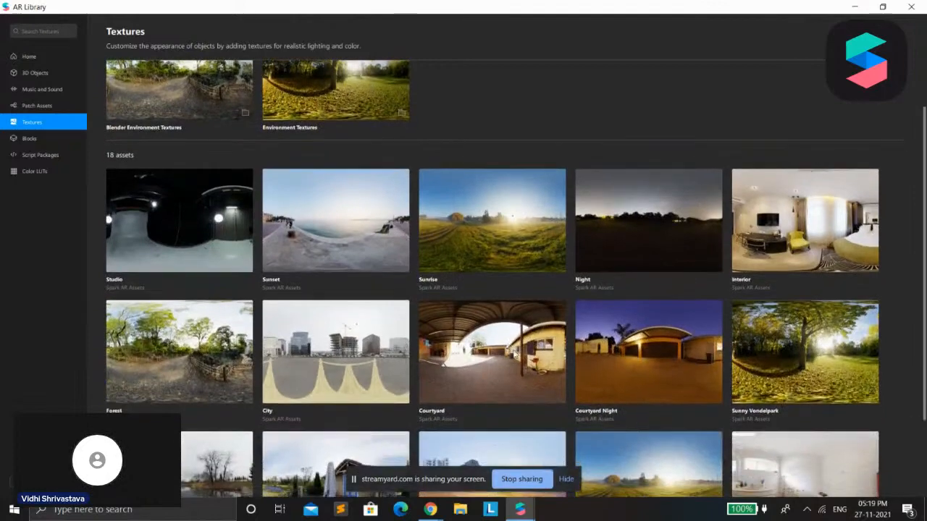
scroll(544, 350, down, 1)
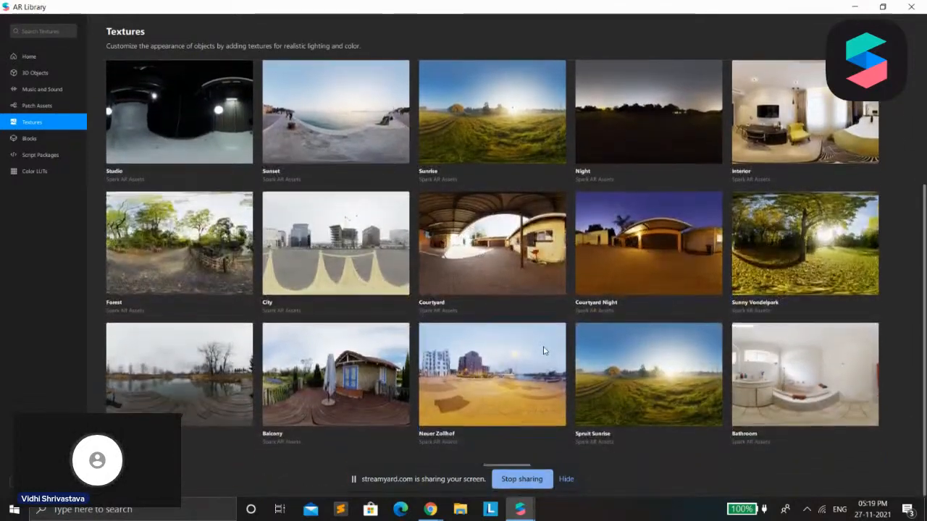
scroll(787, 256, up, 2)
scroll(787, 257, up, 2)
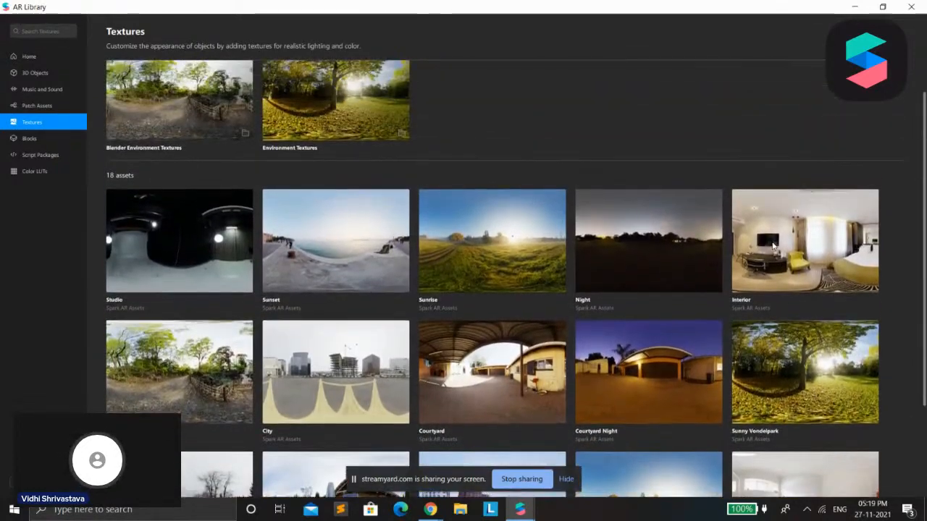
scroll(576, 221, down, 2)
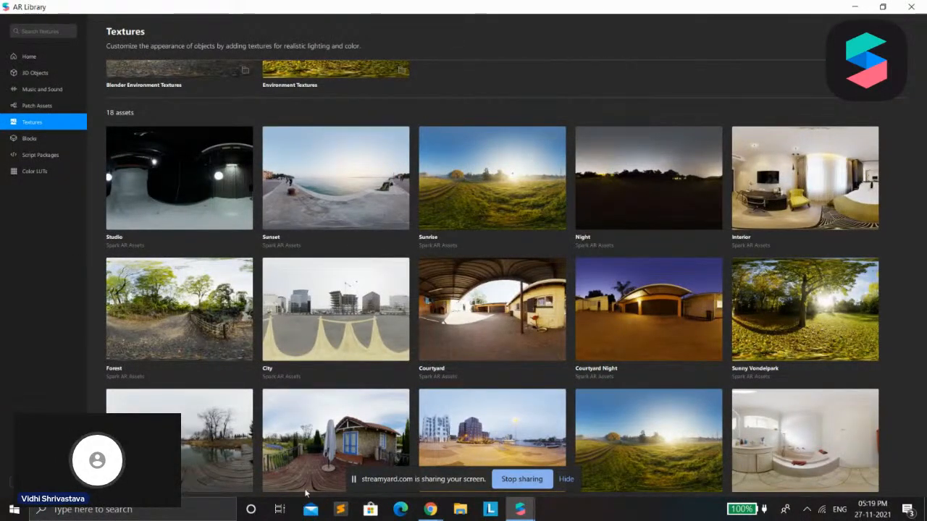
click(587, 212)
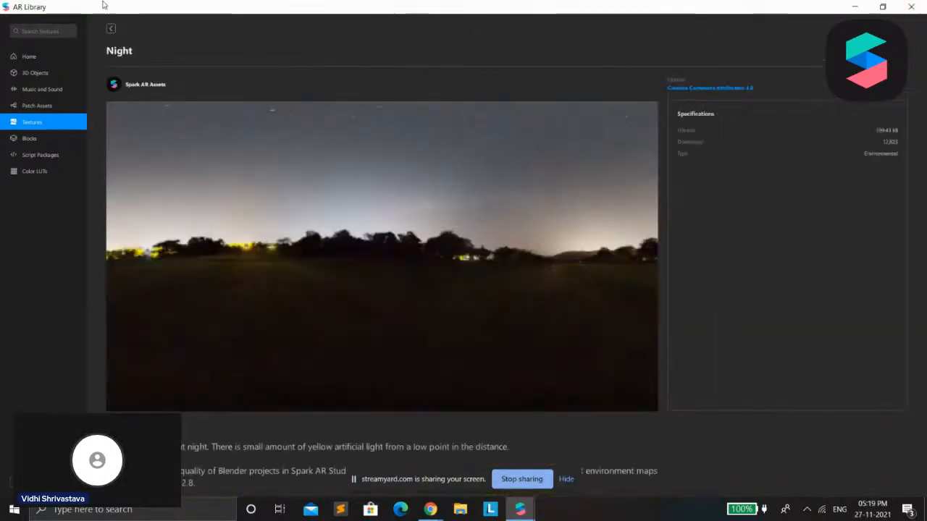
click(112, 28)
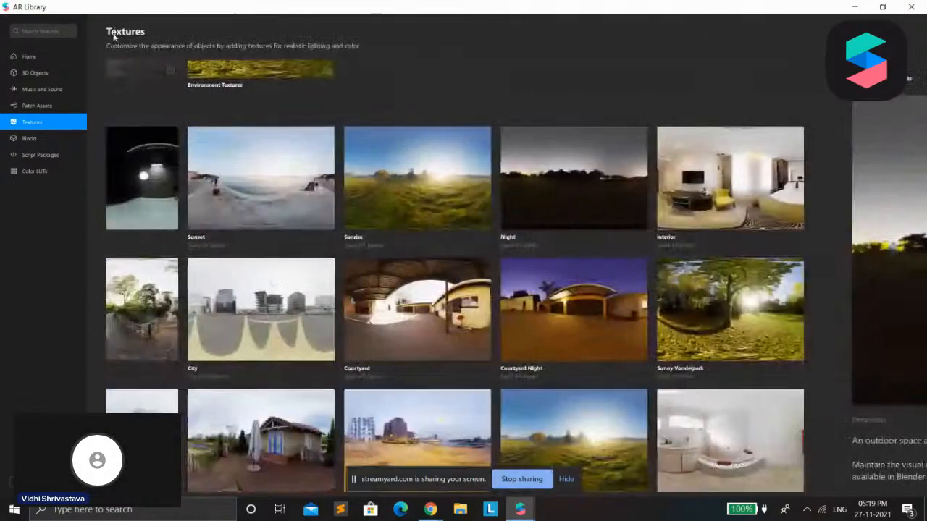
Browse the Blocks category and view the details of the Face Distortion block
click(57, 139)
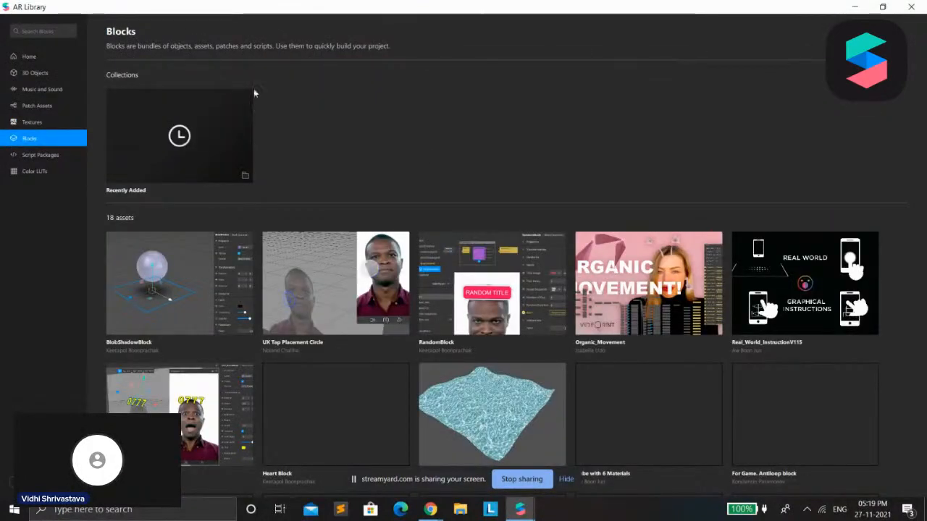
scroll(580, 196, down, 1)
scroll(616, 206, up, 1)
scroll(638, 224, down, 2)
scroll(648, 237, up, 2)
scroll(647, 239, down, 3)
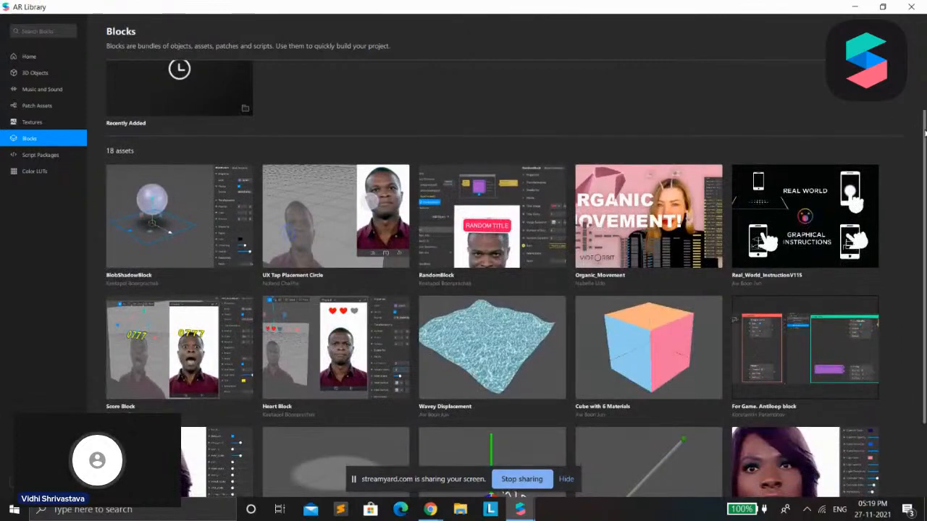
drag(926, 147, 925, 221)
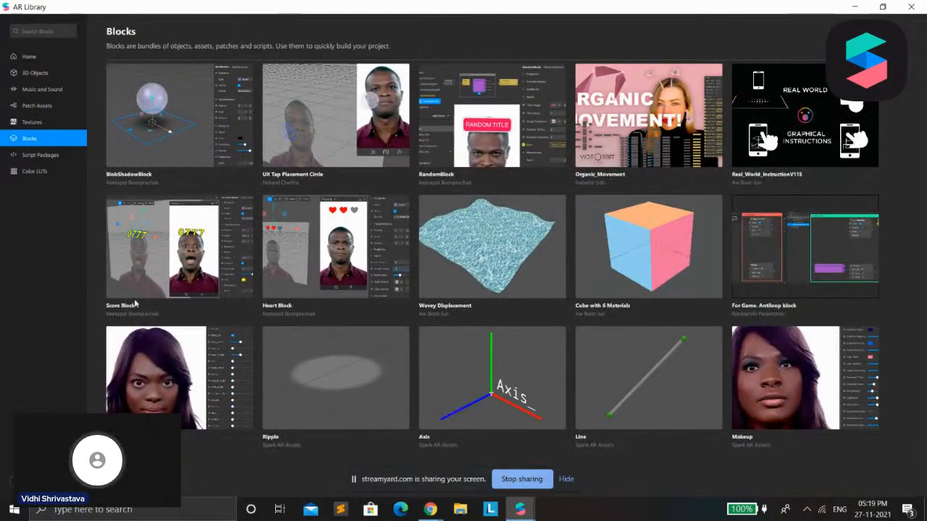
click(151, 384)
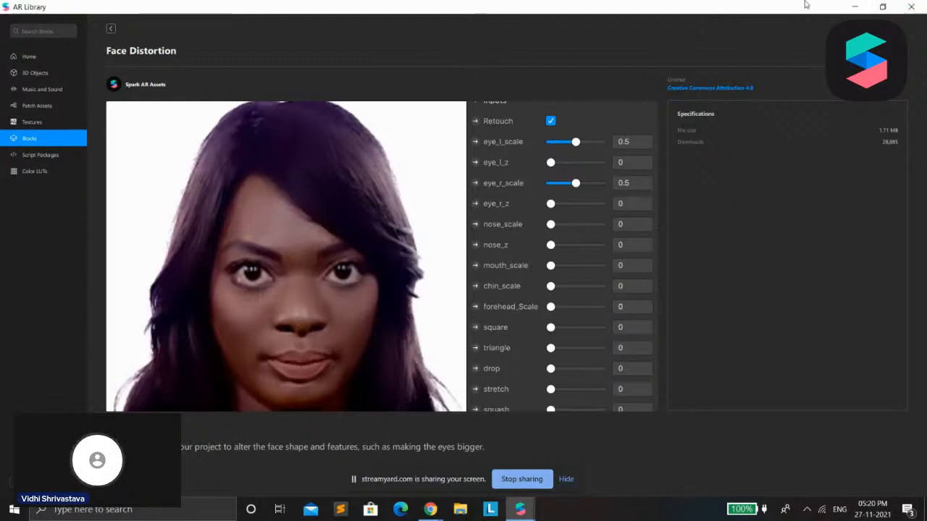
Review the ready-made Script Packages and browse the color filters in the Color LUTs category
click(43, 159)
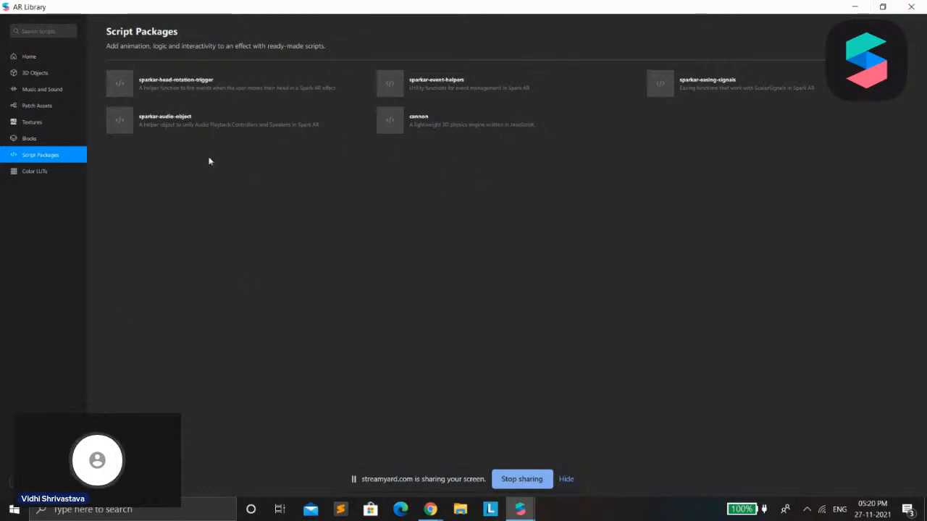
click(49, 172)
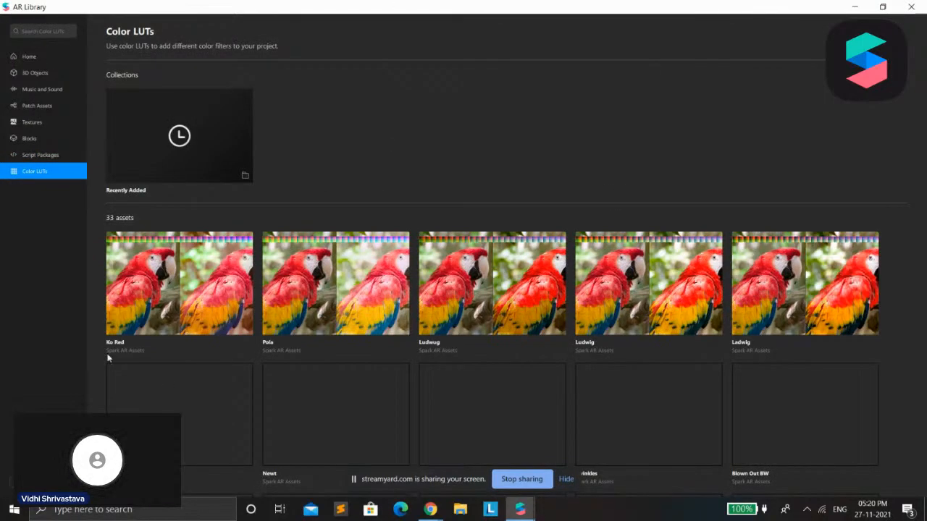
scroll(433, 280, down, 3)
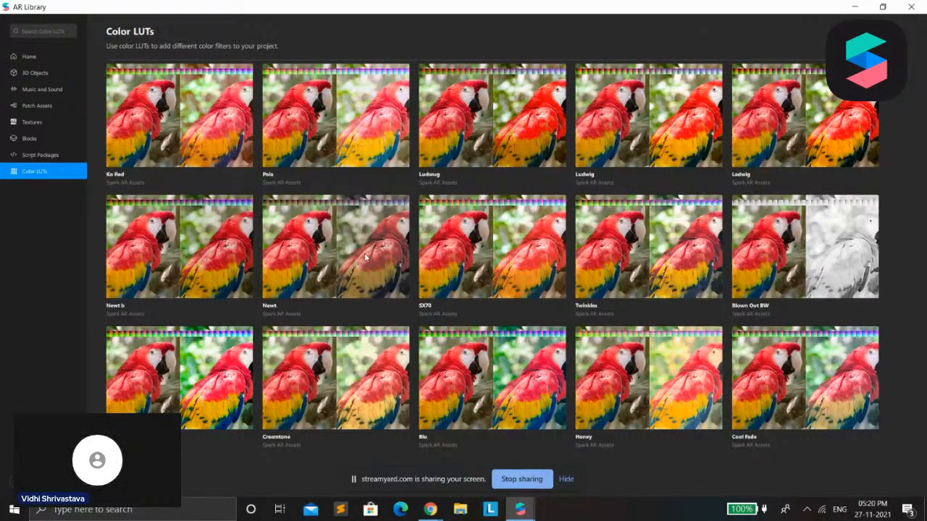
scroll(553, 291, up, 1)
scroll(463, 228, down, 1)
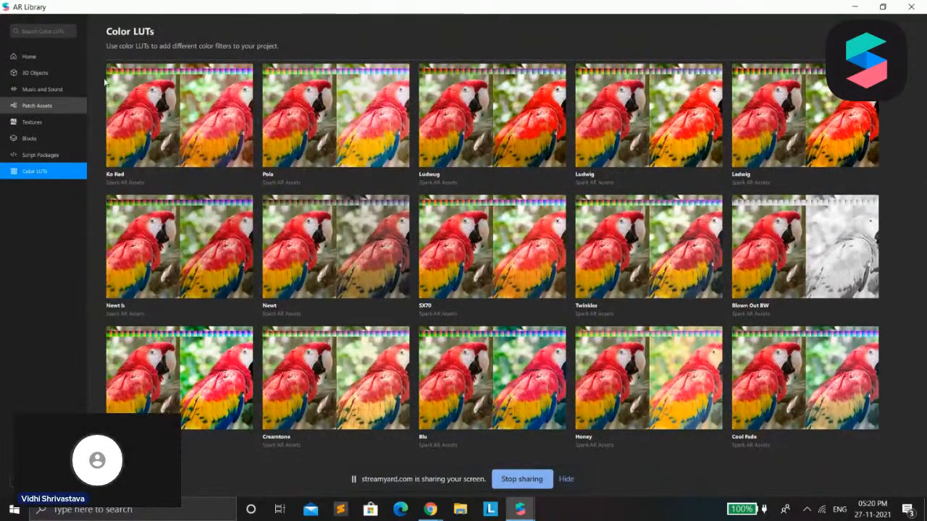
Browse the Glasses collection under 3D Objects, go back to the category overview, and return to the project window
click(42, 89)
click(35, 73)
scroll(638, 318, down, 1)
scroll(507, 232, up, 1)
click(499, 152)
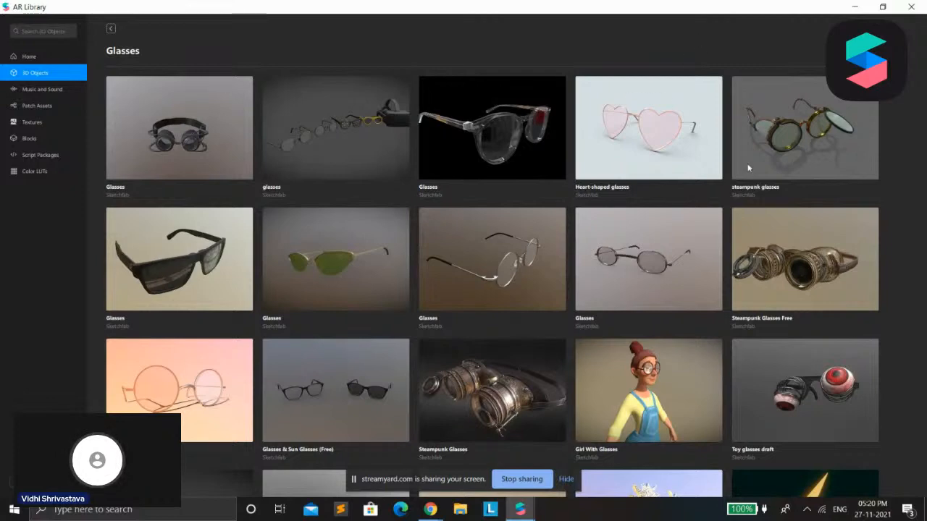
scroll(384, 232, down, 2)
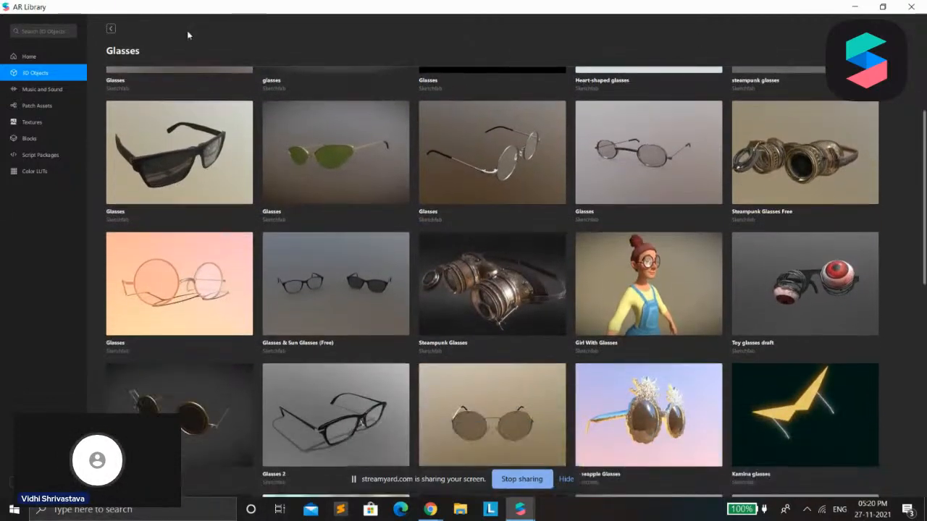
scroll(236, 135, down, 1)
mouse_move(925, 133)
mouse_down()
mouse_move(923, 172)
mouse_move(925, 129)
mouse_up()
scroll(220, 150, up, 2)
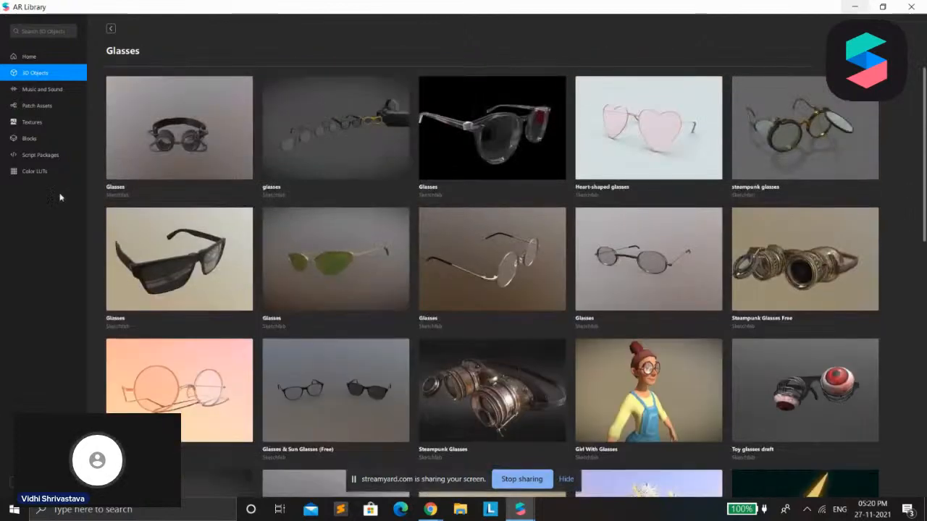
click(111, 29)
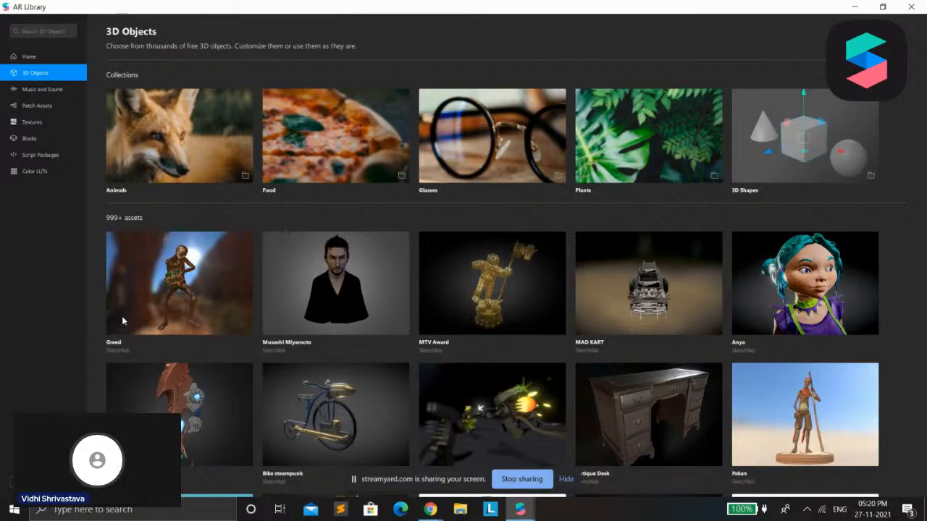
click(862, 7)
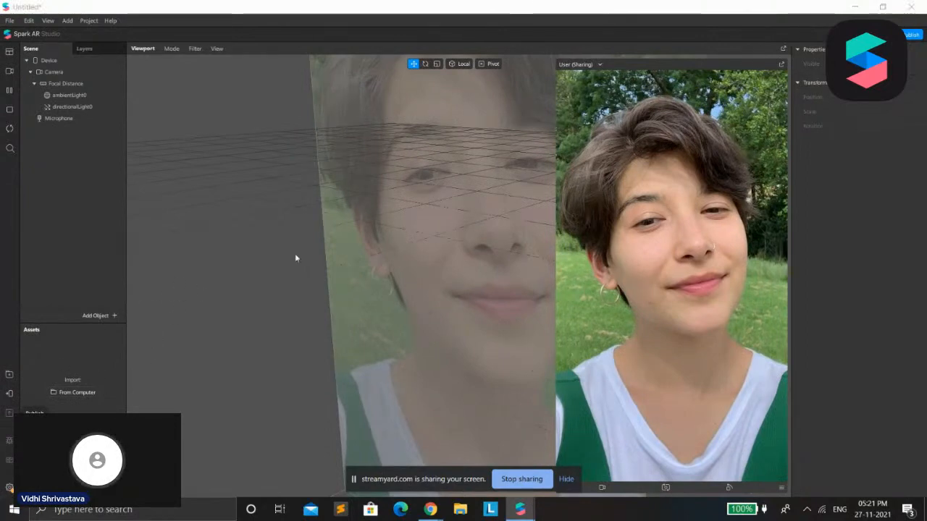
Add a Sharing Experience for Instagram only, with Facebook disabled, from the publishing options, and leave publishing without uploading
click(10, 412)
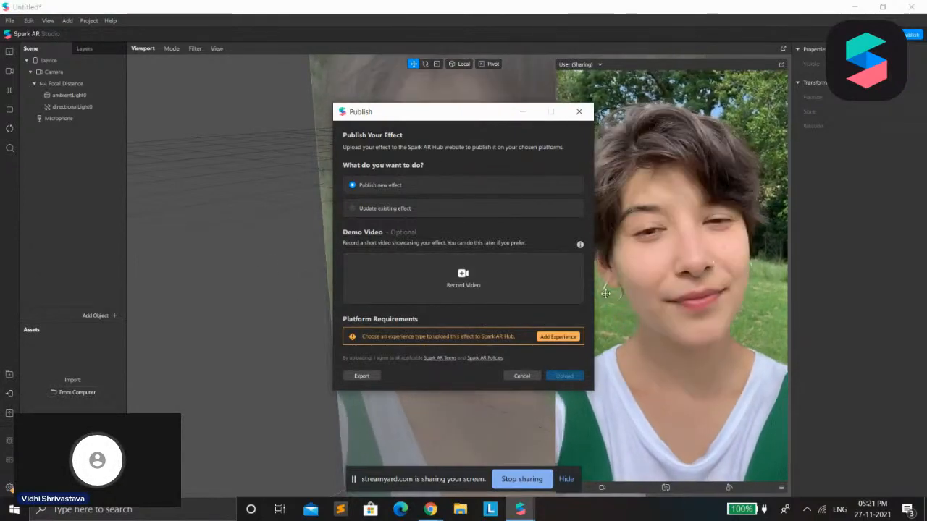
click(557, 337)
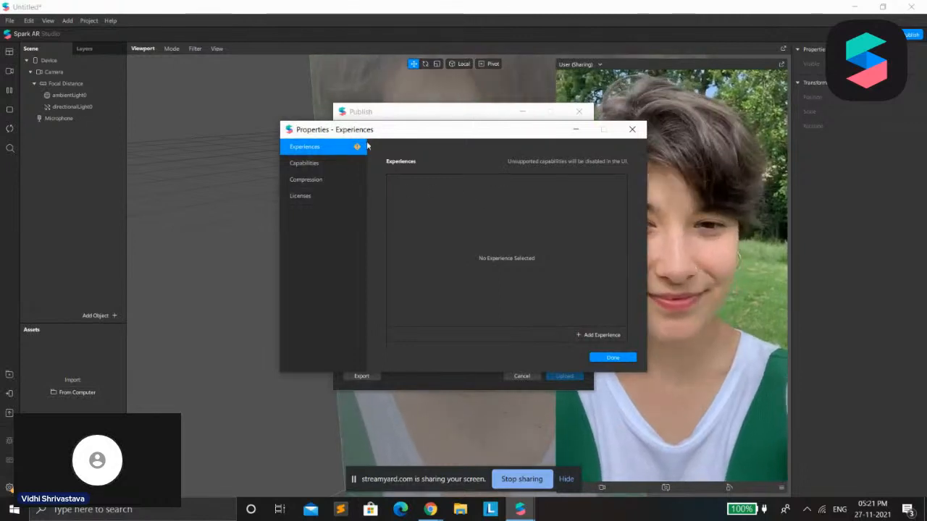
click(598, 335)
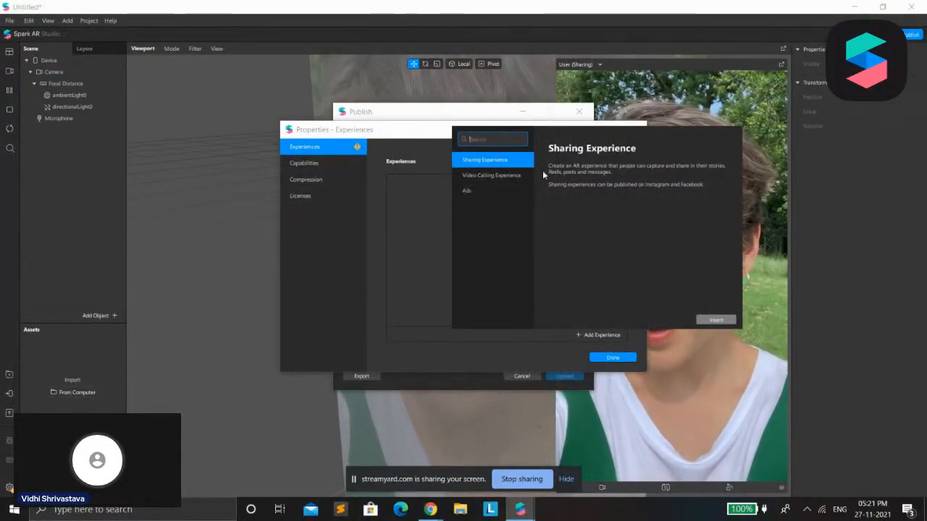
click(716, 321)
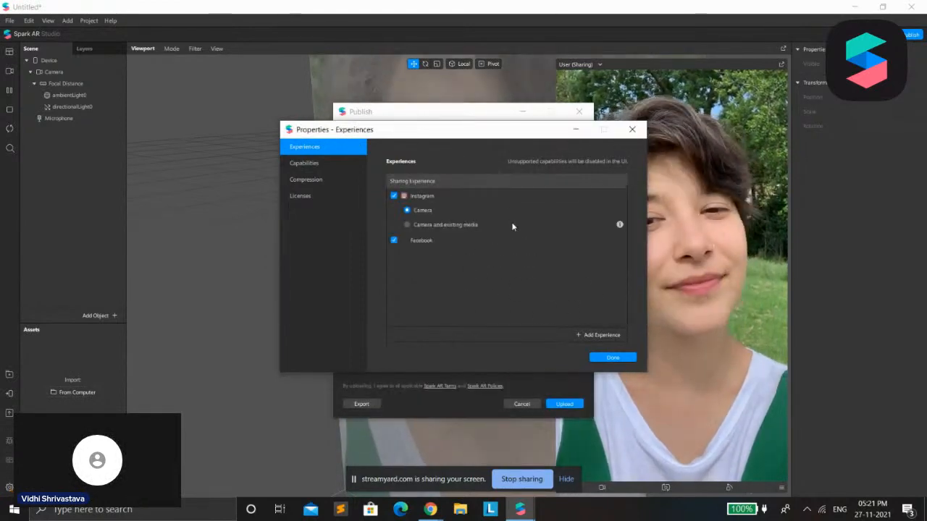
click(392, 241)
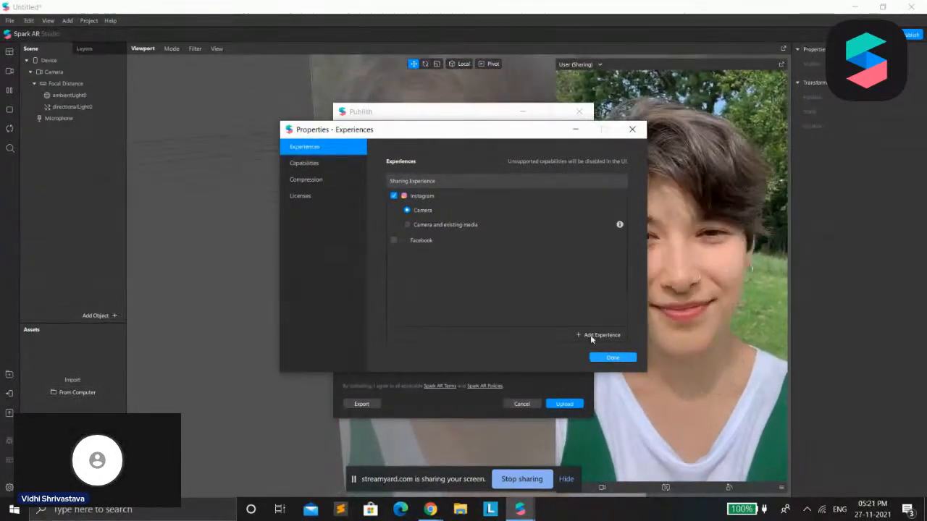
click(612, 357)
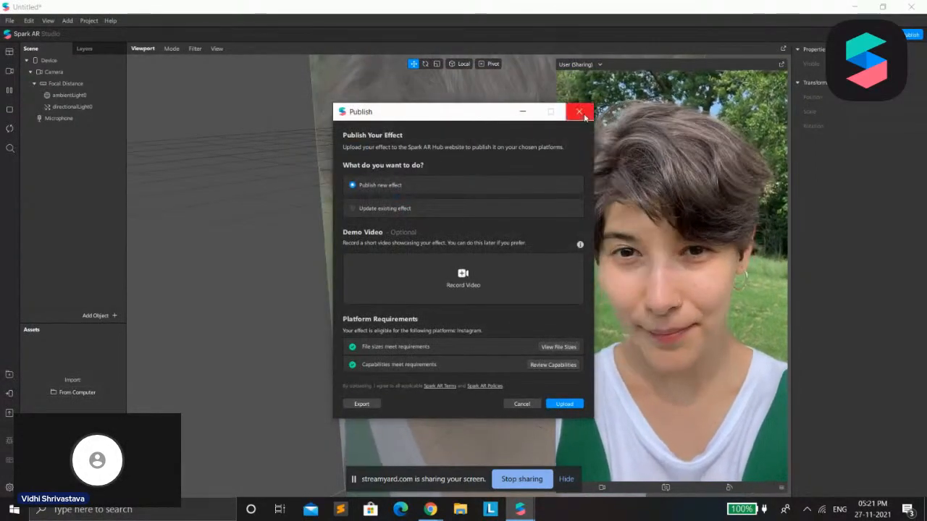
click(521, 404)
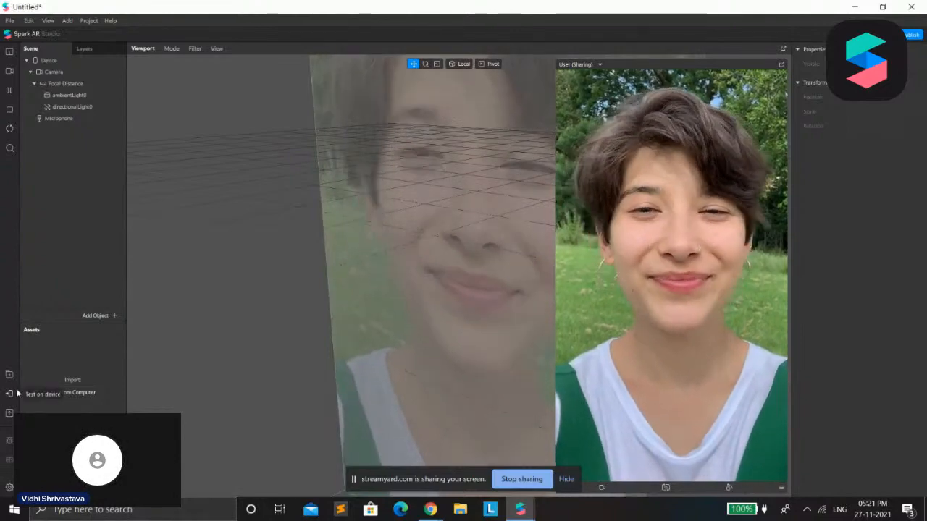
View the options for testing the effect on a device, in the app and in Spark AR Player, and close them
click(10, 394)
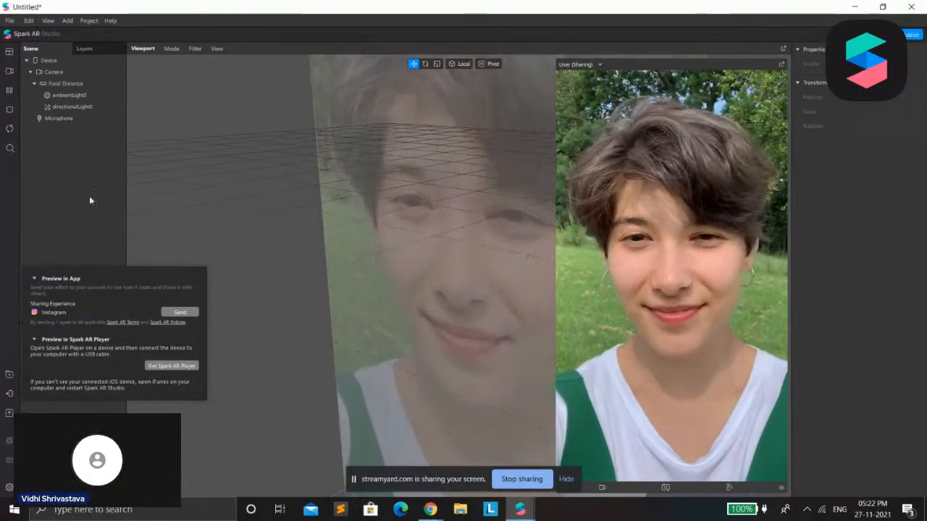
click(106, 197)
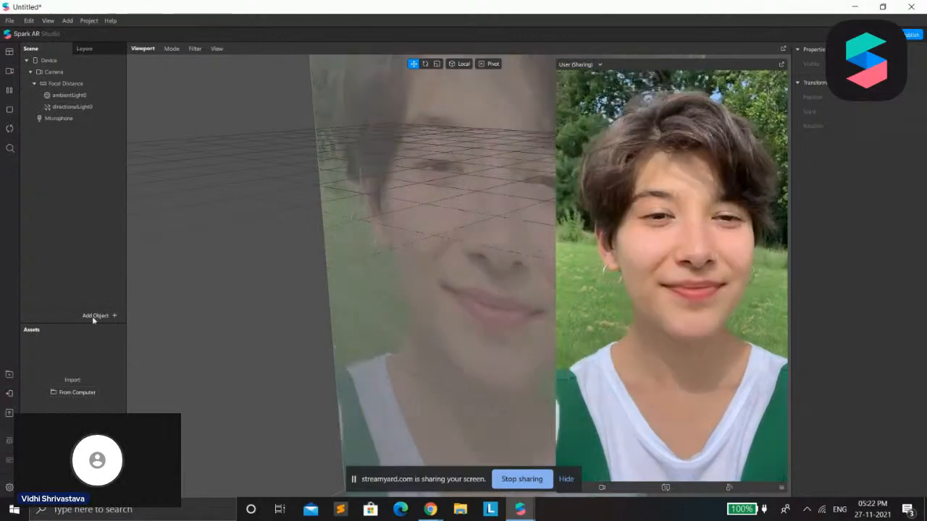
Review the descriptions of the Face, Plane, Target and Hand Tracker among the scene objects that can be added
click(95, 315)
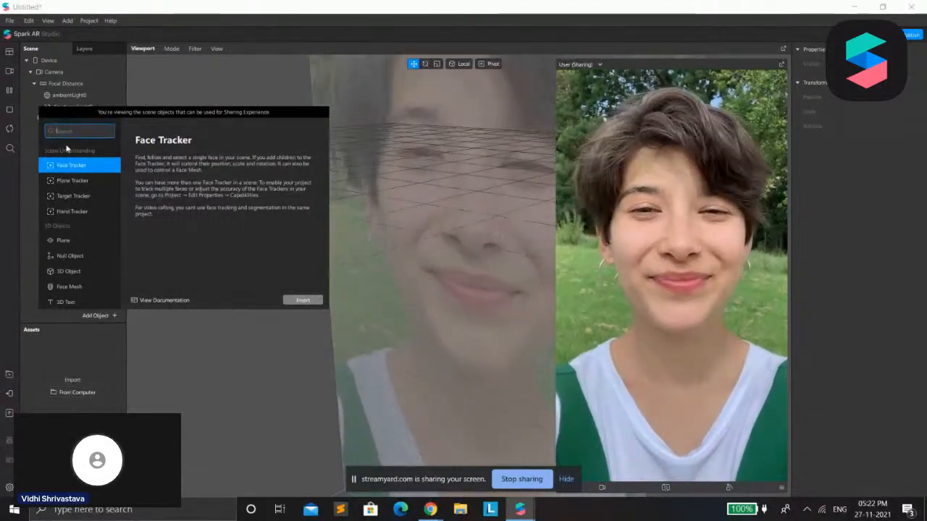
click(70, 180)
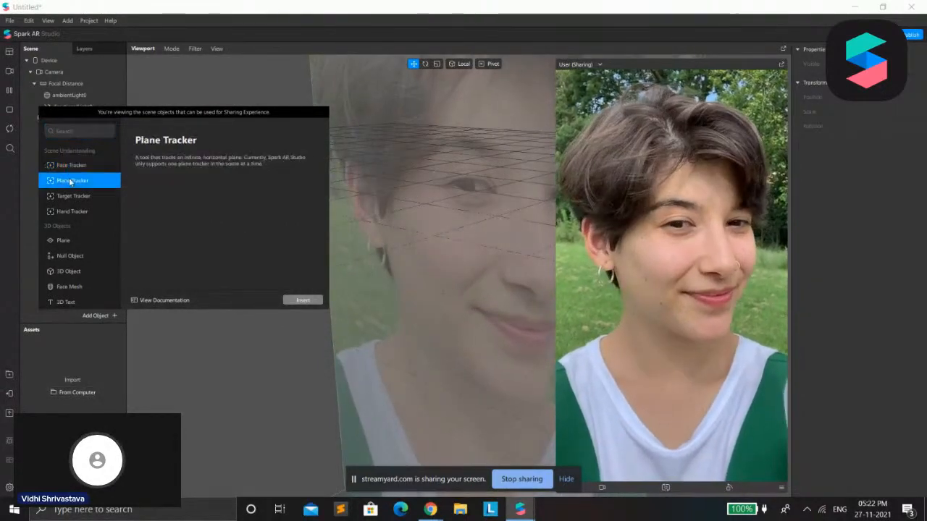
click(65, 196)
click(76, 211)
click(71, 166)
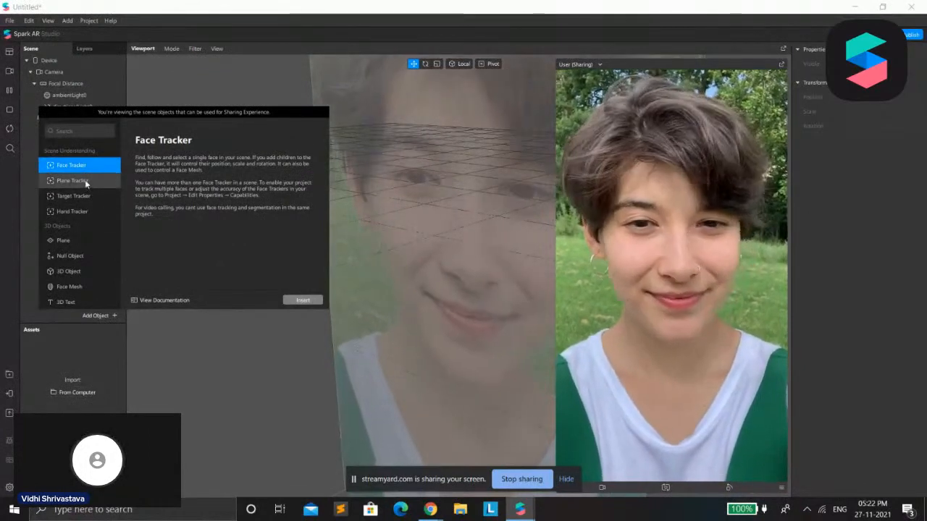
click(85, 180)
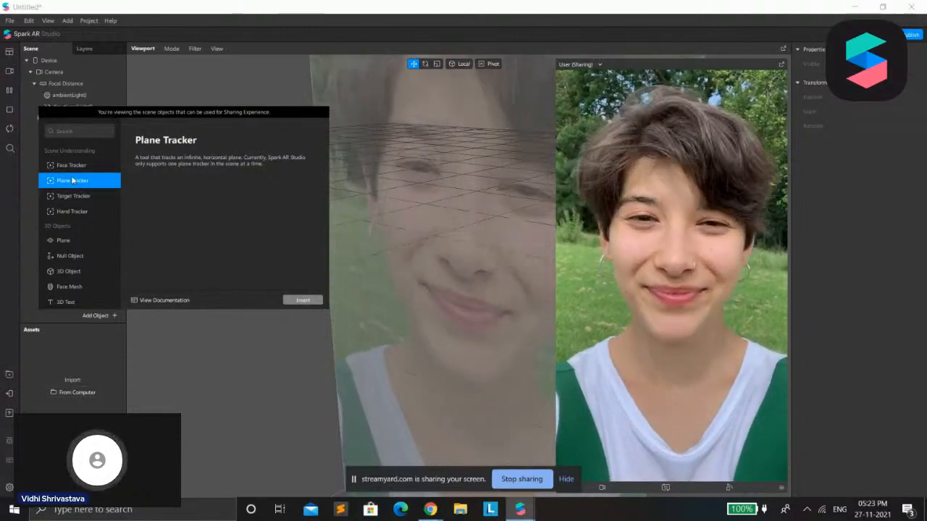
click(81, 195)
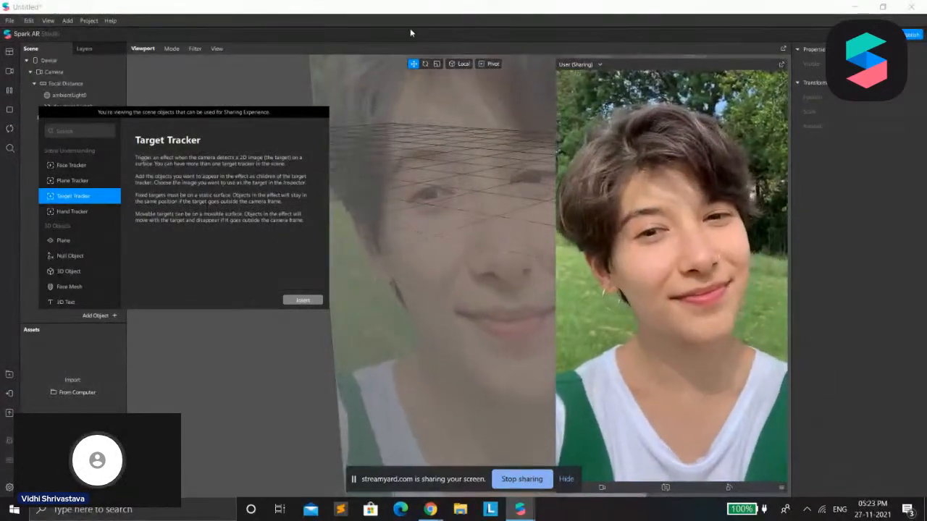
click(96, 215)
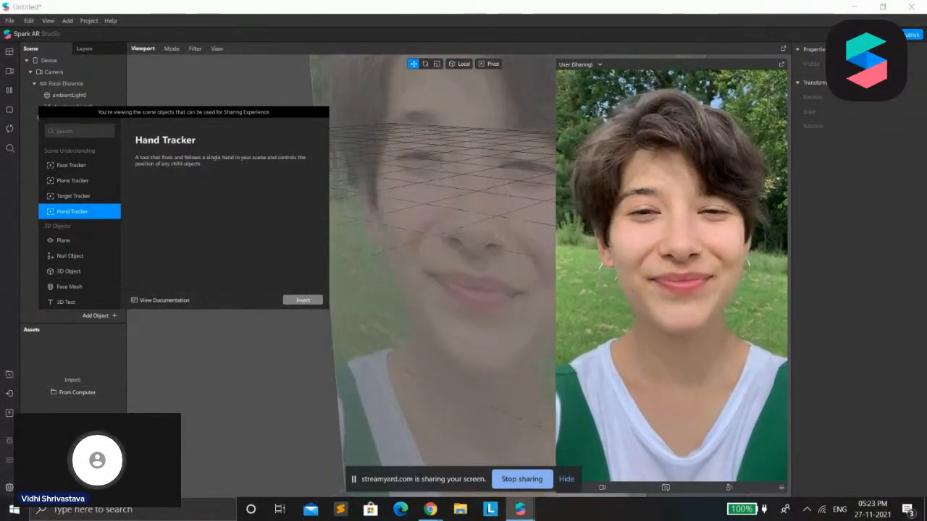
Review the available 3D objects, from Plane, Null Object and 3D Object to Face Mesh and 3D Text
scroll(63, 239, down, 4)
scroll(93, 157, up, 2)
click(71, 190)
click(82, 204)
click(86, 218)
click(79, 236)
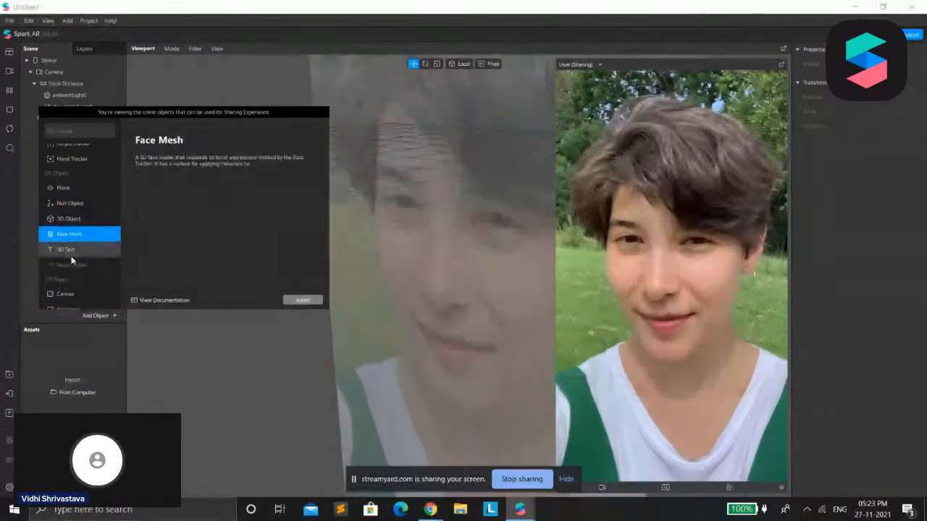
click(74, 251)
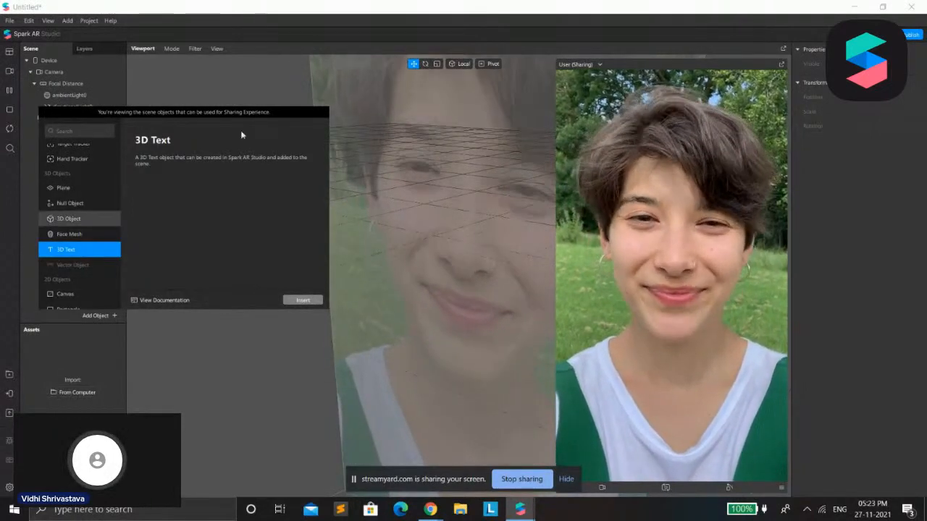
Insert a Plane object into the scene and check its place in the Camera hierarchy
click(64, 189)
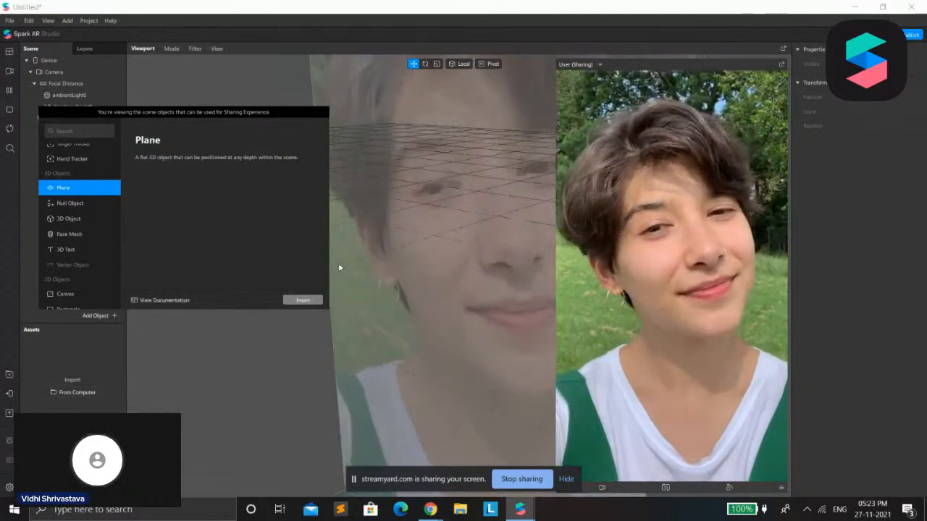
click(302, 300)
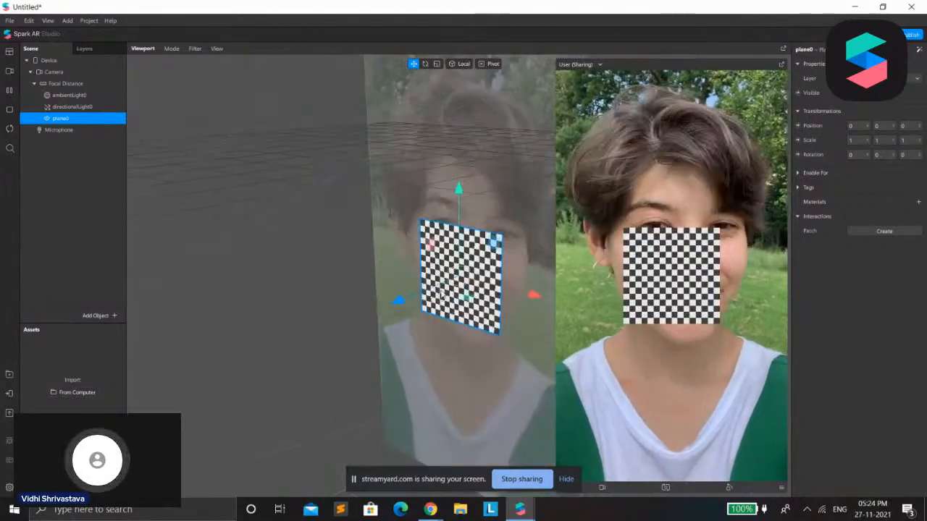
scroll(438, 297, down, 2)
scroll(399, 250, down, 3)
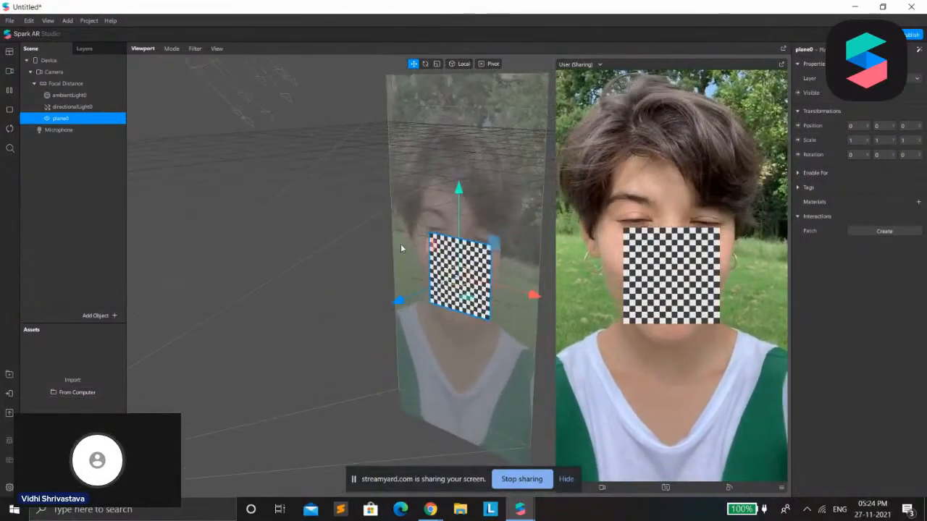
scroll(398, 245, down, 2)
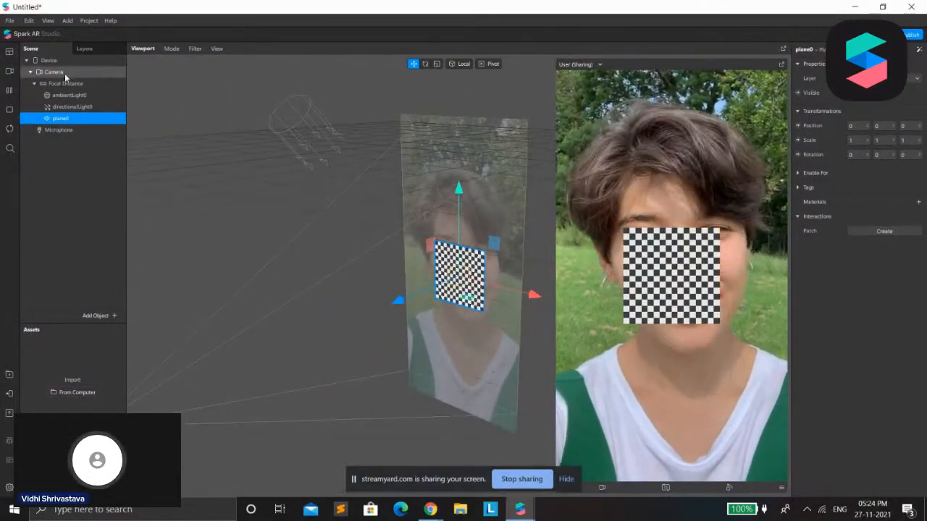
click(65, 73)
click(30, 72)
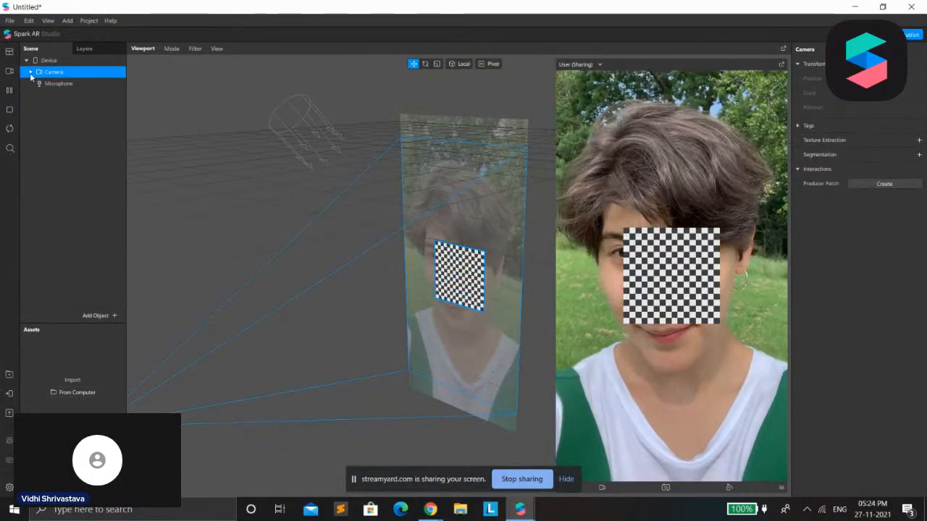
click(30, 72)
Move the plane along all three axes to about X 0.02, Y 0.02 and Z 0.04 in front of the face
click(61, 118)
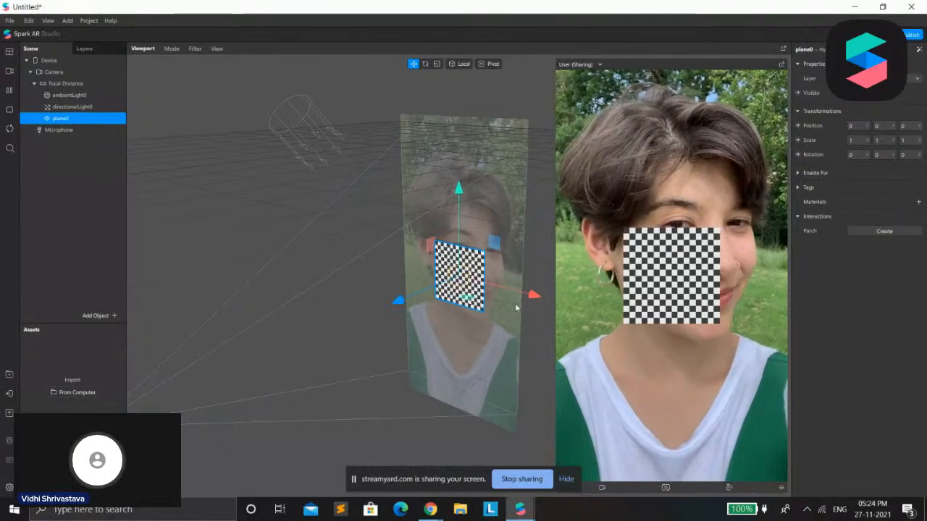
drag(459, 189, 459, 165)
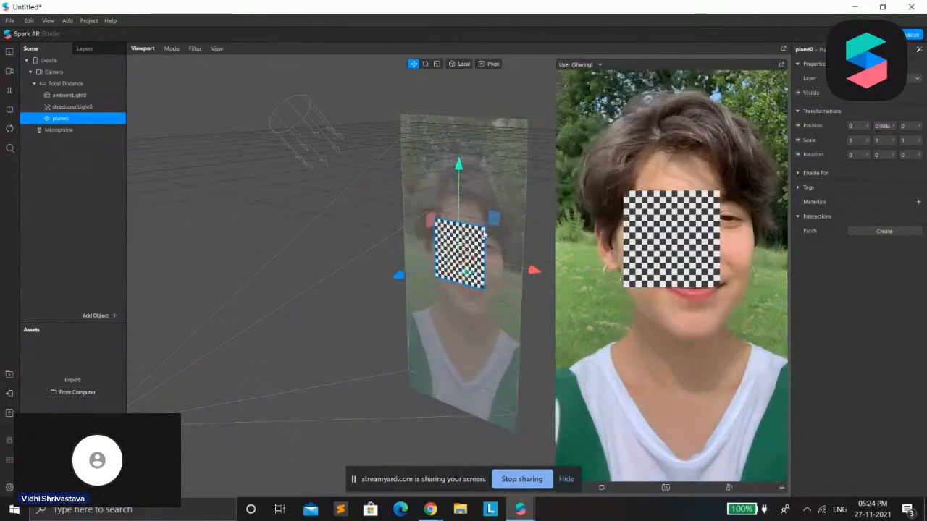
drag(534, 270, 545, 273)
drag(402, 288, 380, 323)
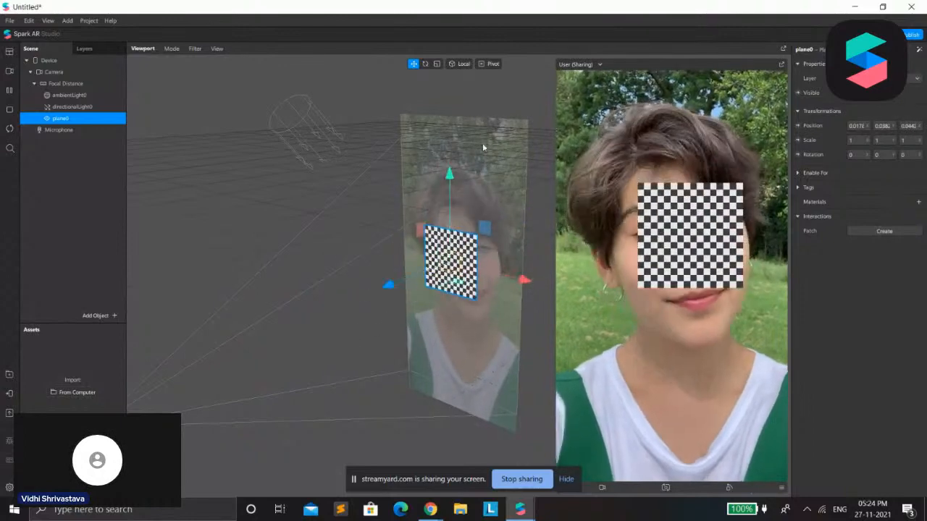
drag(449, 177, 449, 192)
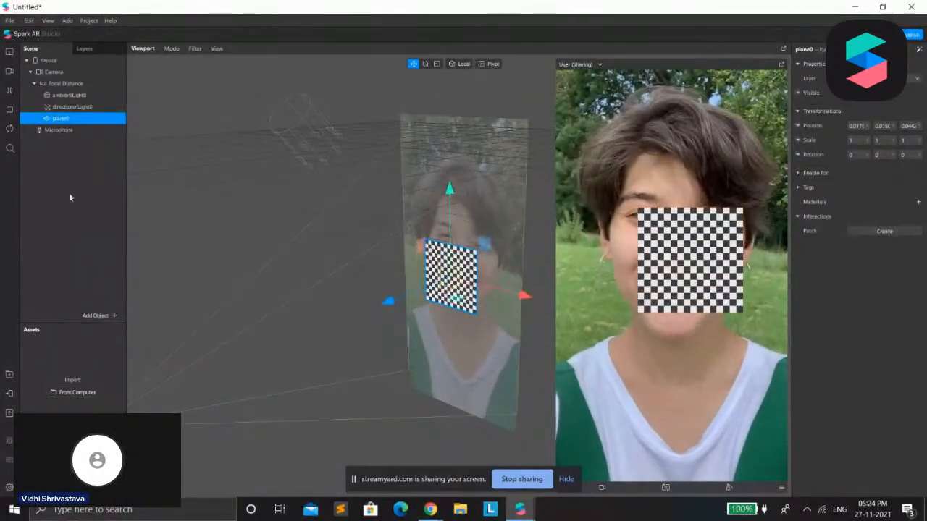
Insert a Face Tracker and make the plane its child so that it follows the face
click(101, 316)
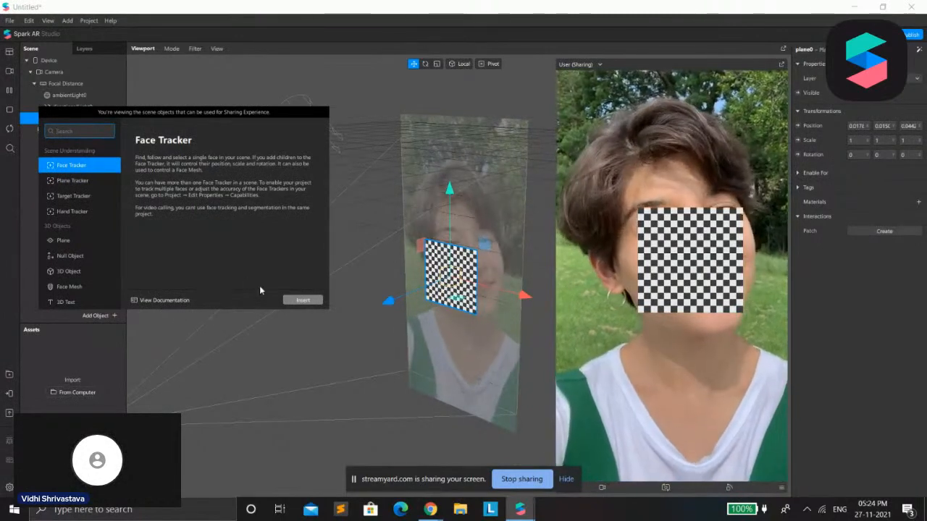
click(298, 303)
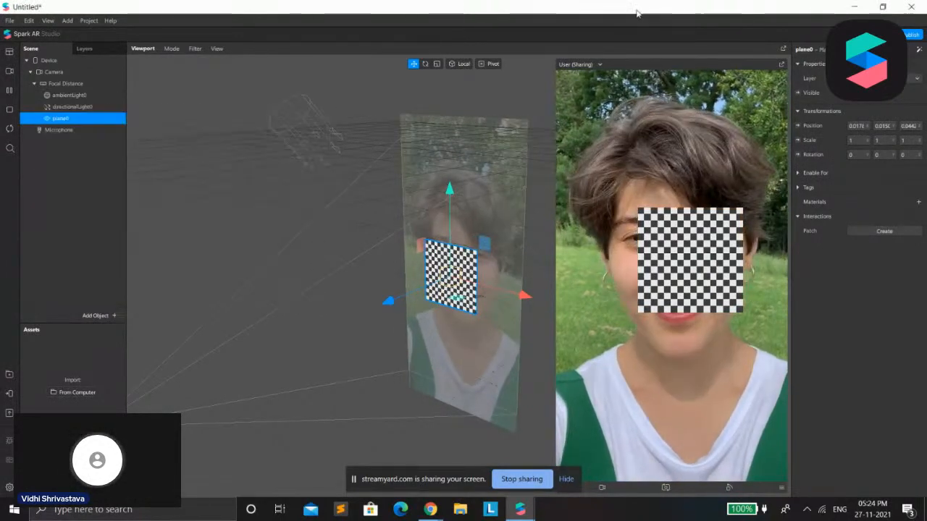
click(58, 120)
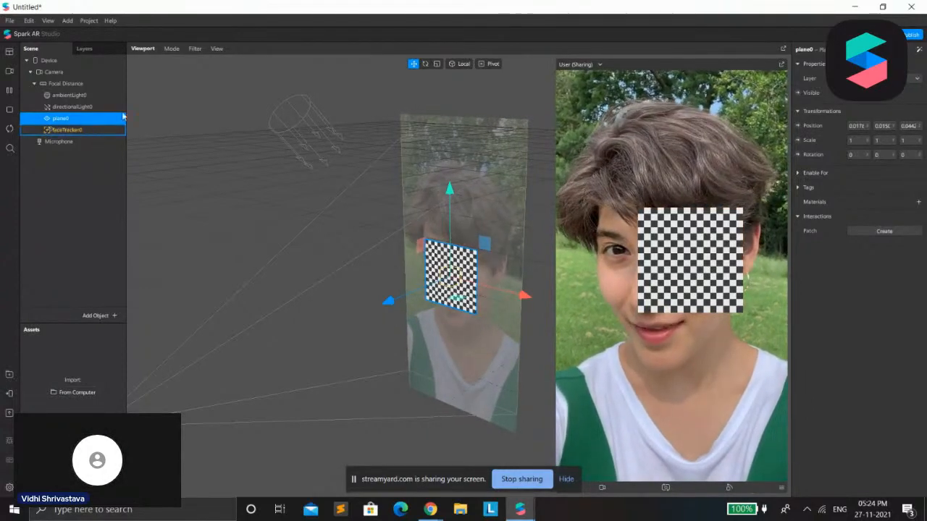
drag(73, 118, 99, 130)
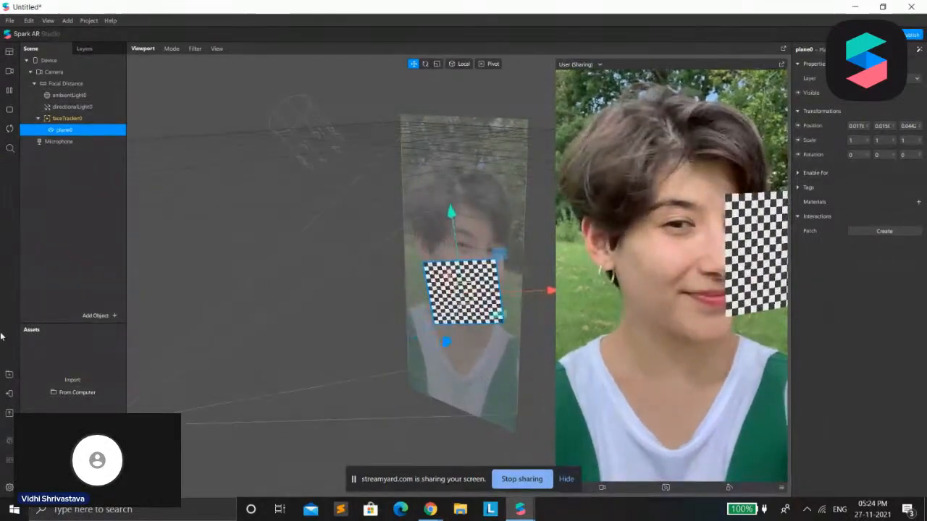
scroll(442, 284, down, 1)
scroll(442, 284, up, 3)
scroll(442, 284, down, 2)
scroll(435, 286, up, 4)
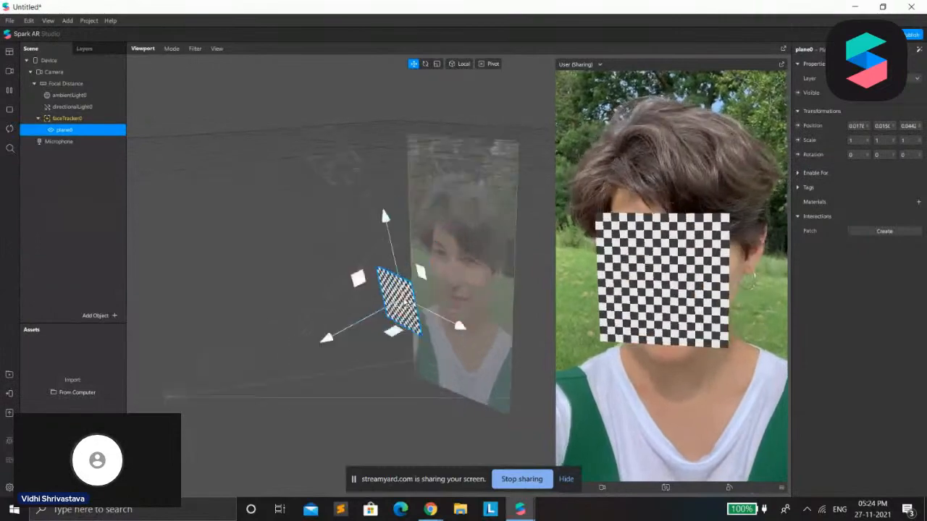
scroll(442, 283, down, 2)
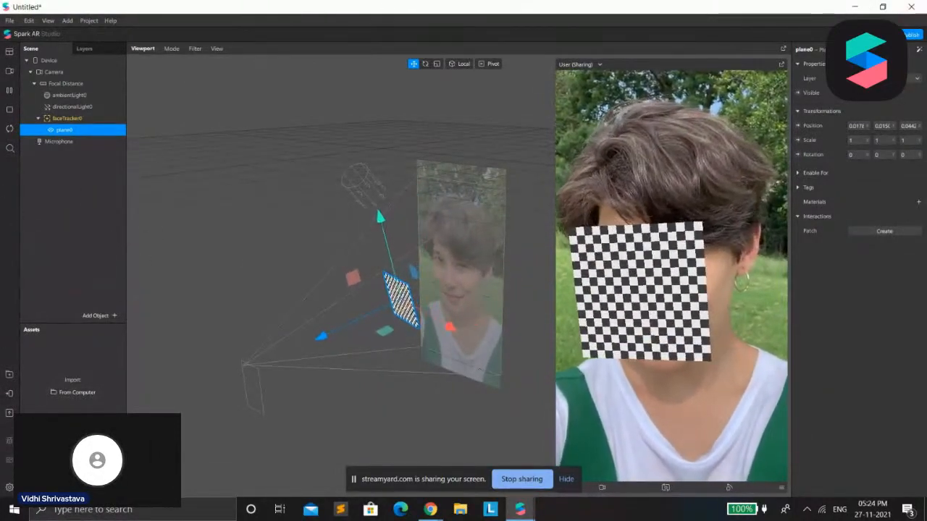
Turn off the plane's visibility and delete the plane from under the face tracker
click(851, 92)
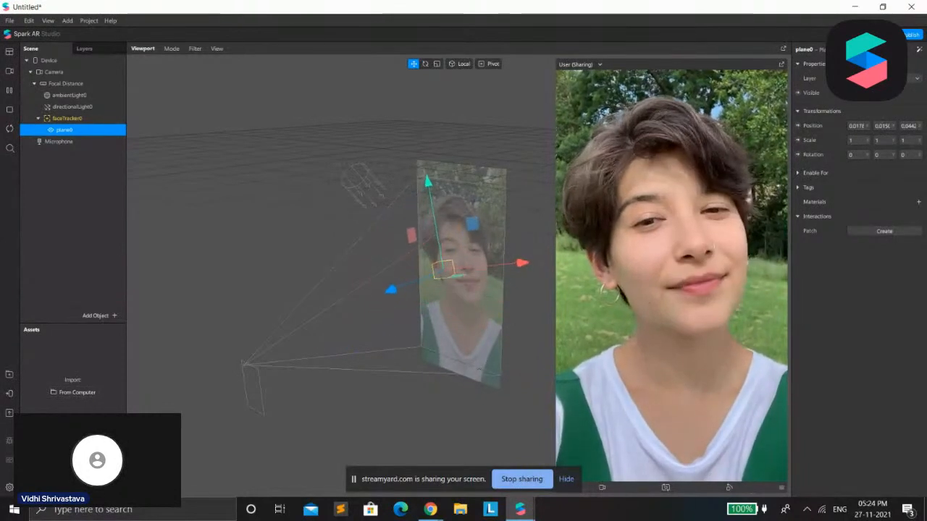
right_click(92, 133)
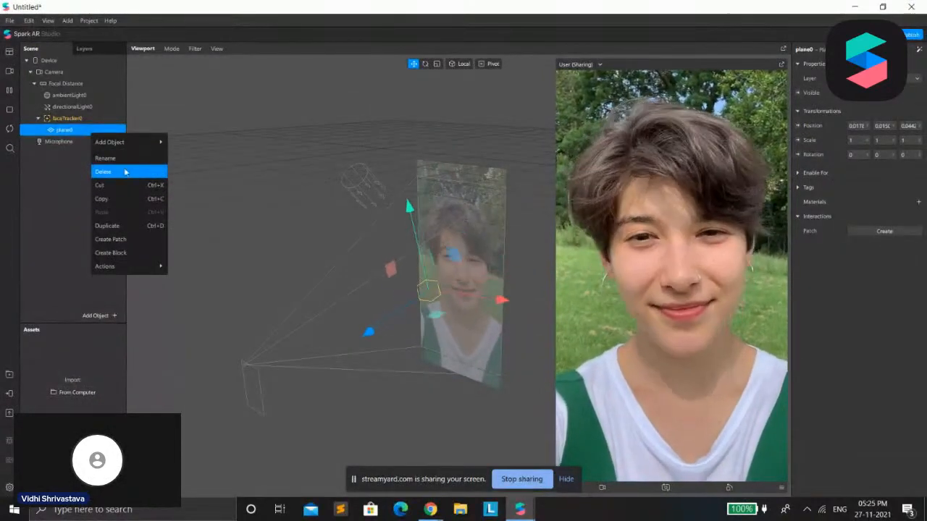
click(115, 173)
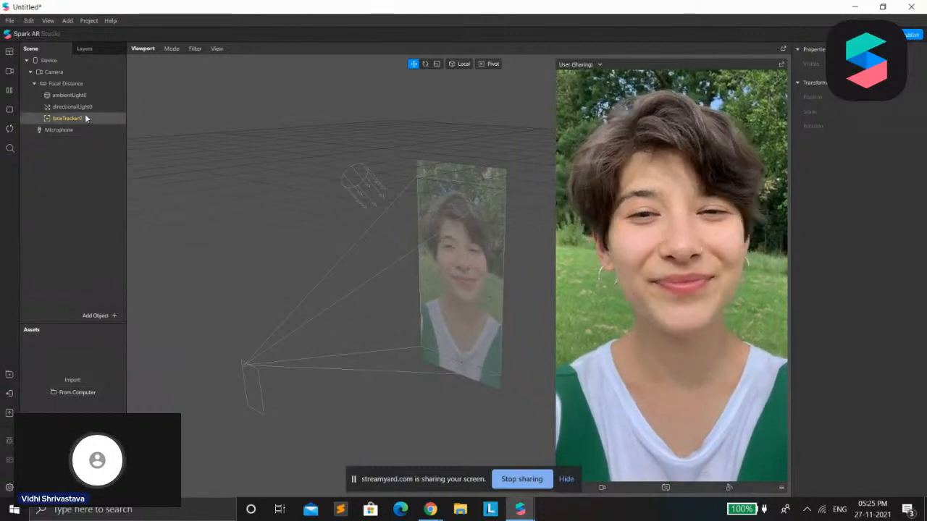
Add a Face Mesh object as a child of the face tracker
right_click(86, 118)
mouse_move(142, 125)
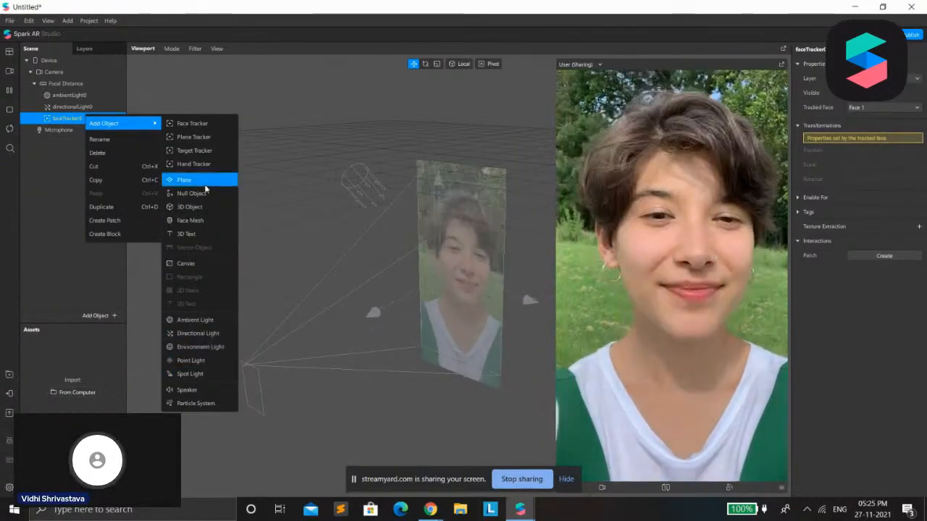
click(204, 220)
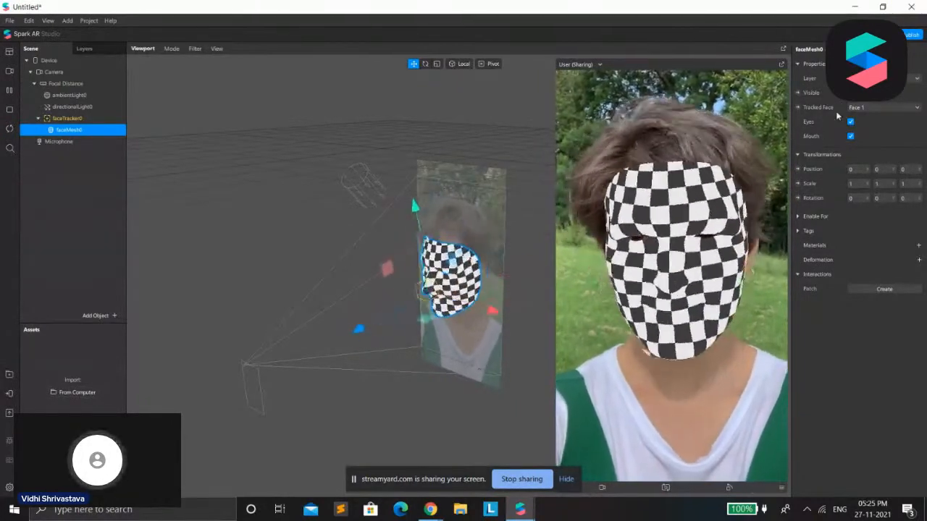
Check the face mesh's Tracked Face options and switch its Eyes and Mouth settings off and back on
click(858, 108)
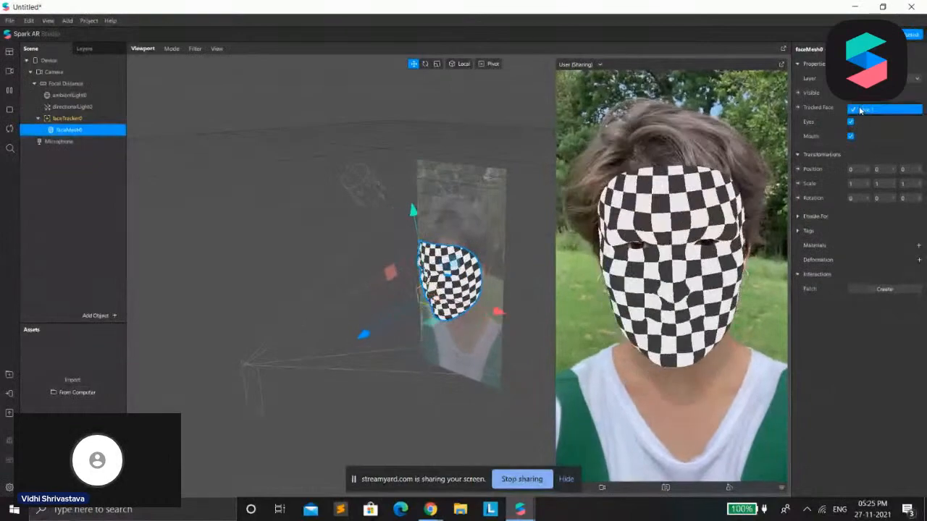
click(859, 109)
click(852, 122)
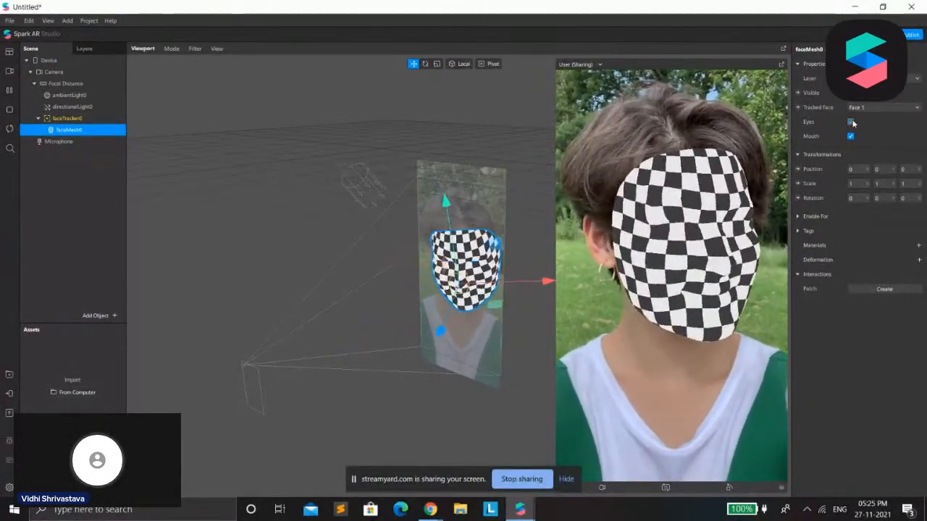
click(851, 122)
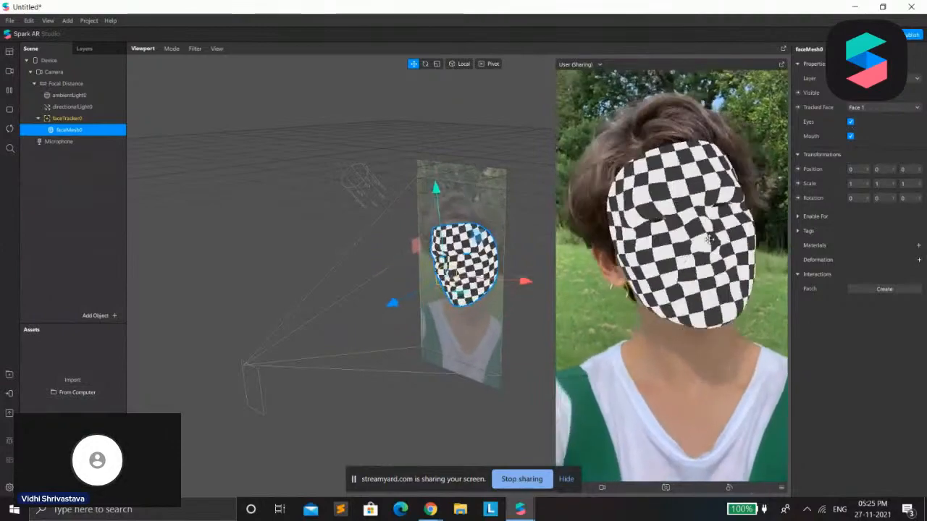
click(852, 137)
click(852, 137)
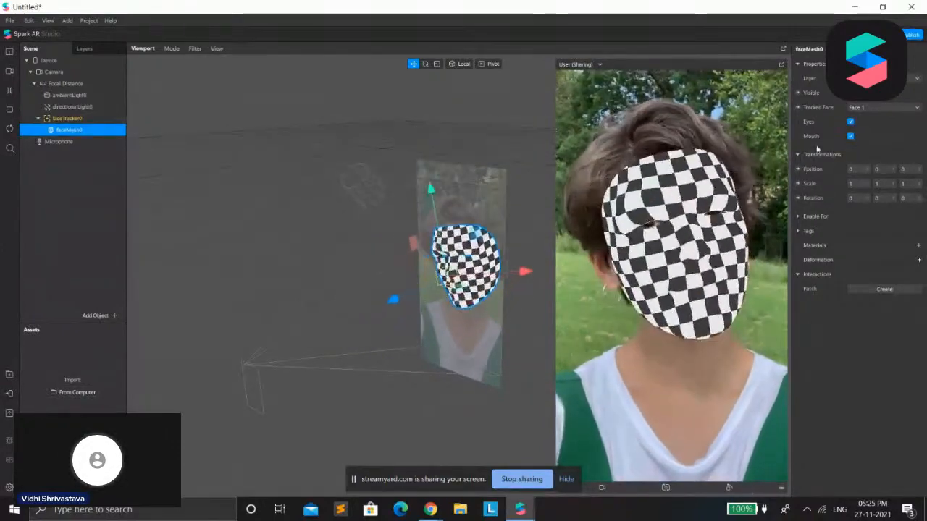
Pause the preview video and move the face mesh along its Z axis to about -0.079
scroll(427, 331, up, 3)
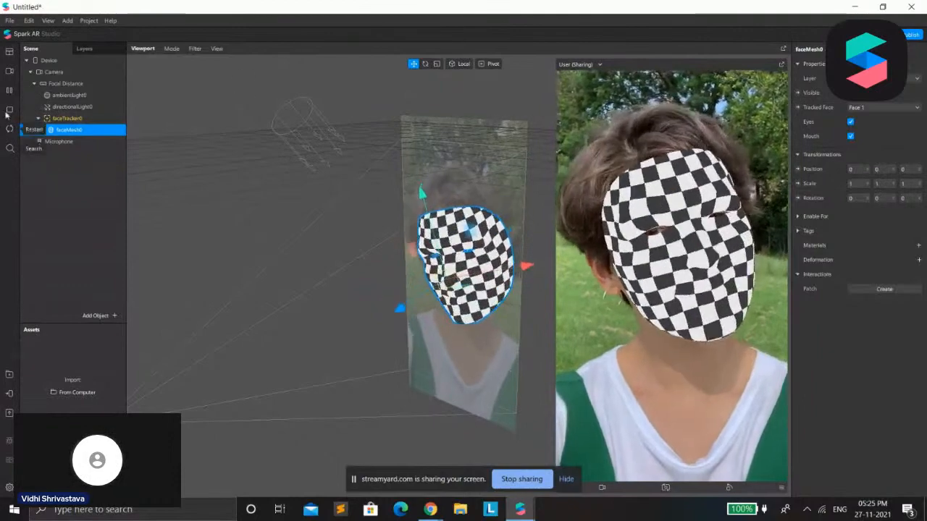
click(9, 91)
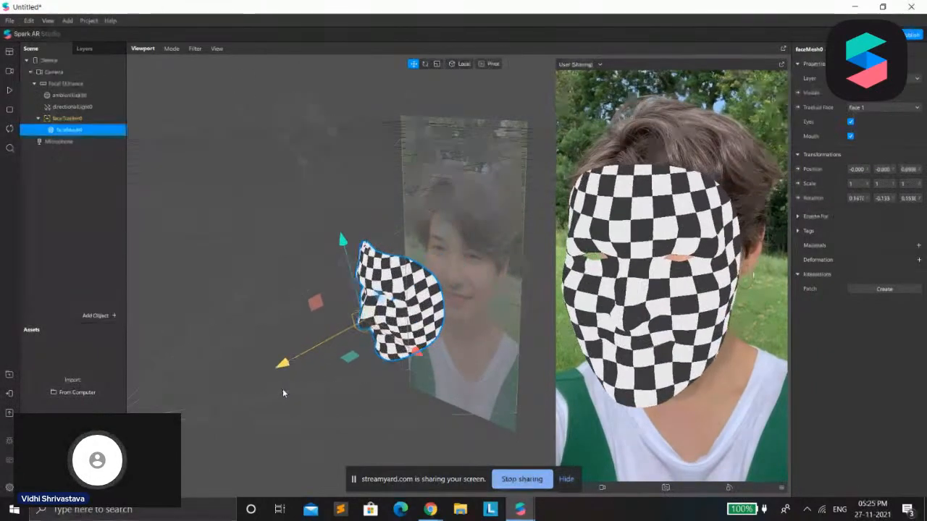
click(9, 92)
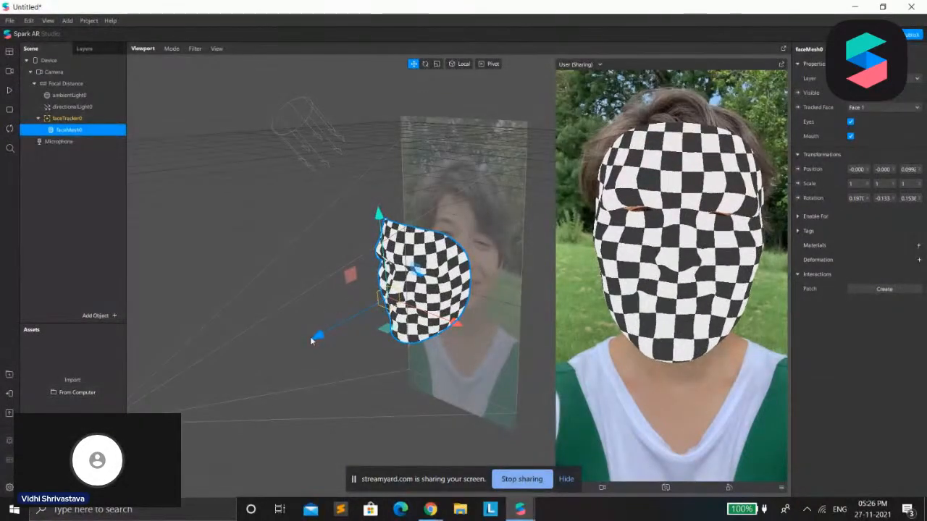
drag(318, 335, 426, 364)
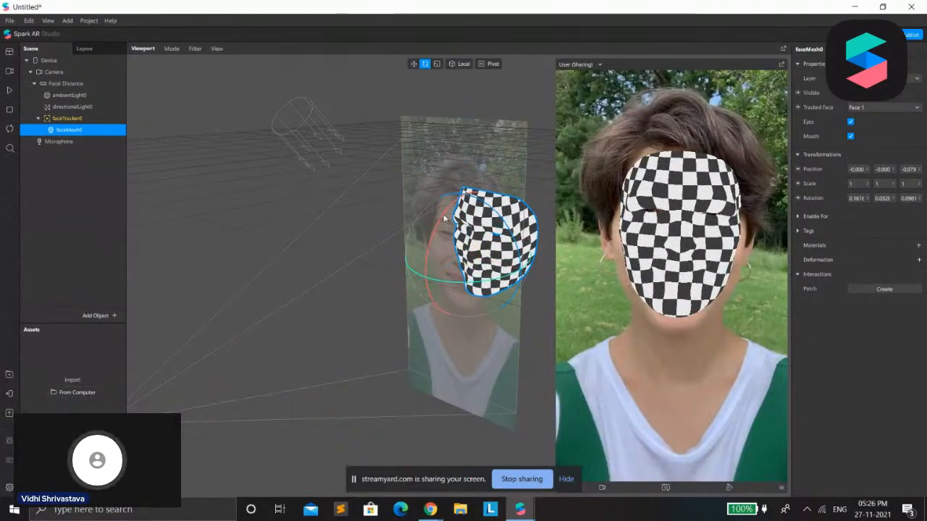
Rotate the face mesh freely around its different axes with the rotation gizmo
drag(519, 276, 623, 5)
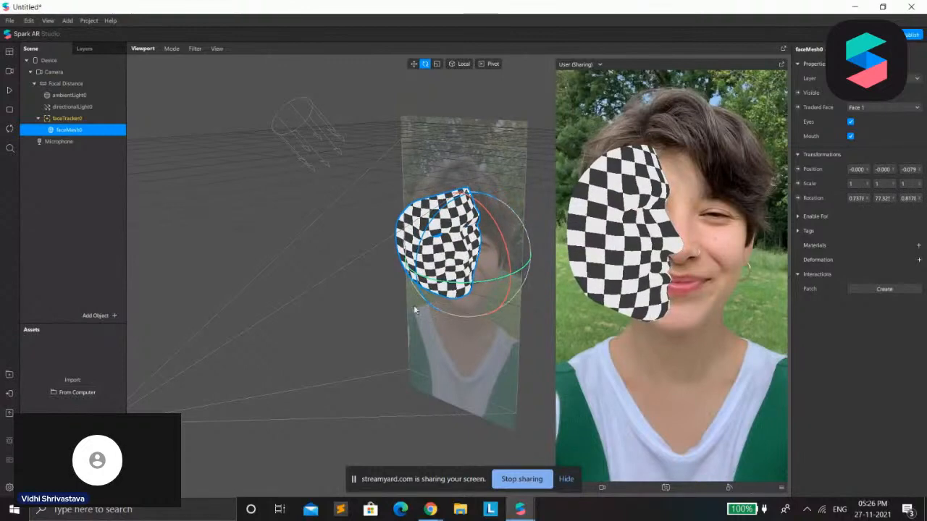
drag(460, 195, 695, 93)
drag(502, 292, 830, 183)
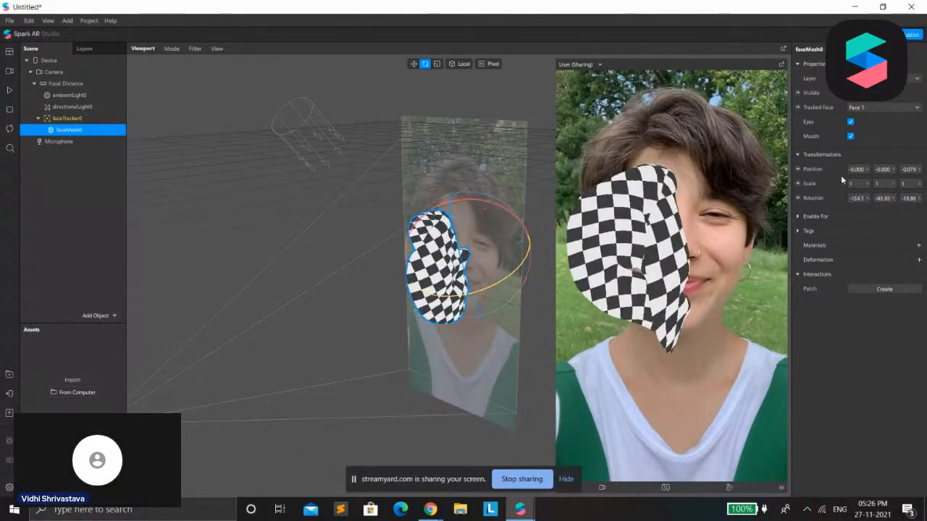
drag(455, 210, 402, 516)
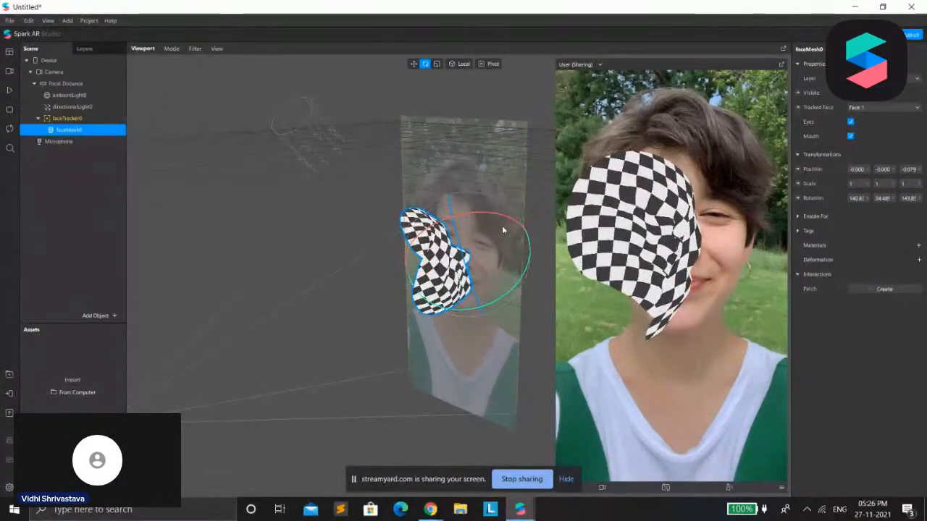
Undo the face mesh's rotations and its last move along the Z axis
key(ctrl+z)
key(ctrl+z)
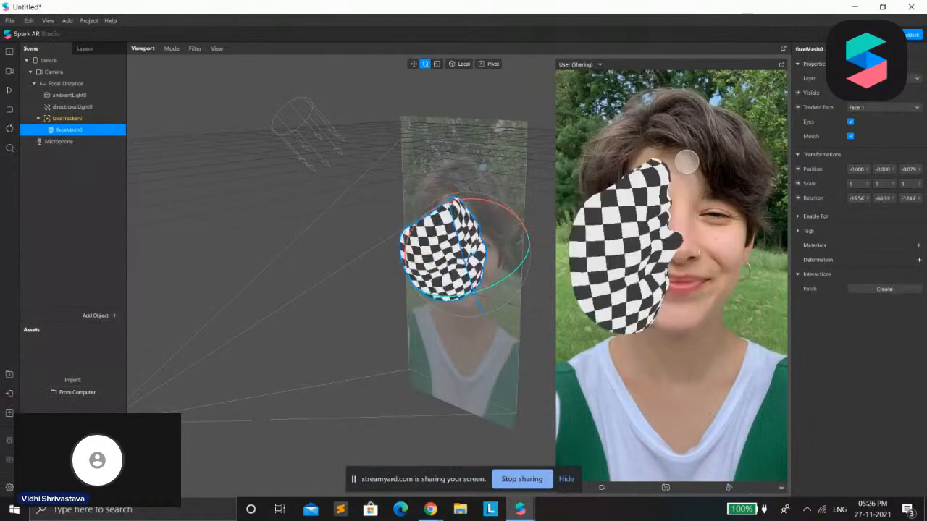
key(ctrl+z)
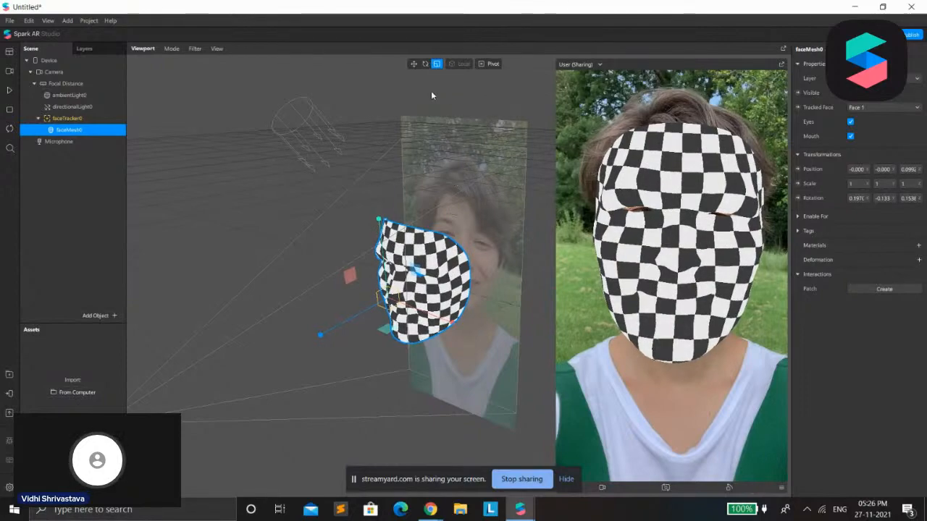
Scale the face mesh uniformly to about 1.35, and switch back to the move manipulator
drag(415, 270, 475, 330)
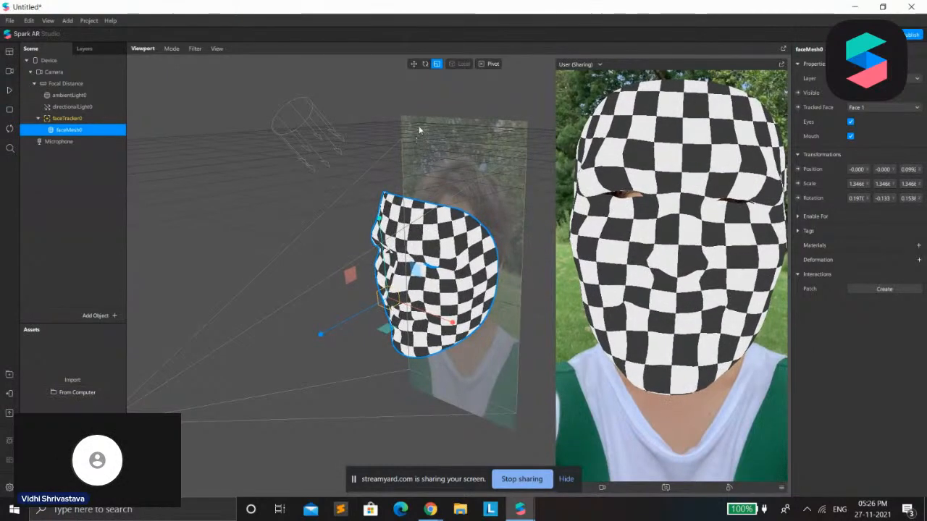
click(425, 64)
click(414, 63)
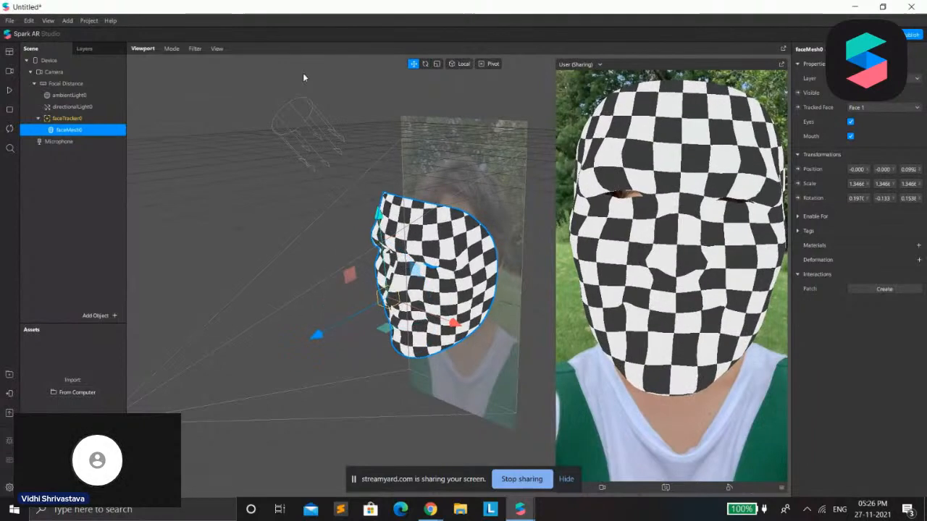
Undo the face mesh's scaling and its remaining transformations
key(ctrl+z)
key(ctrl+z)
key(ctrl+z)
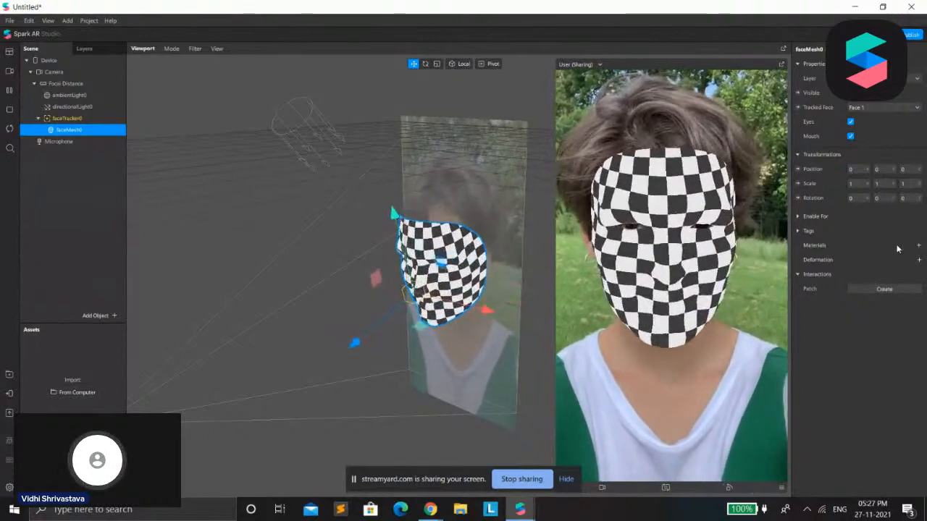
Create a new material on the face mesh and open that material's properties
click(918, 245)
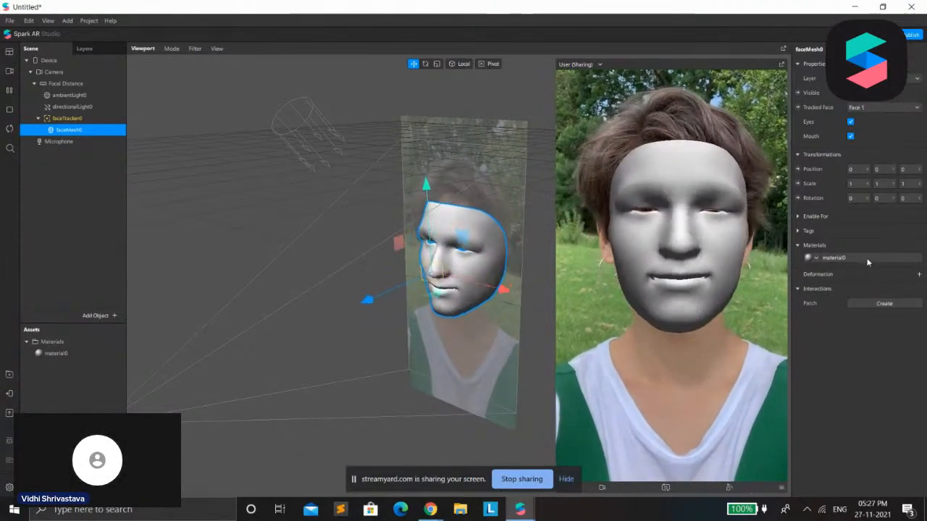
click(10, 393)
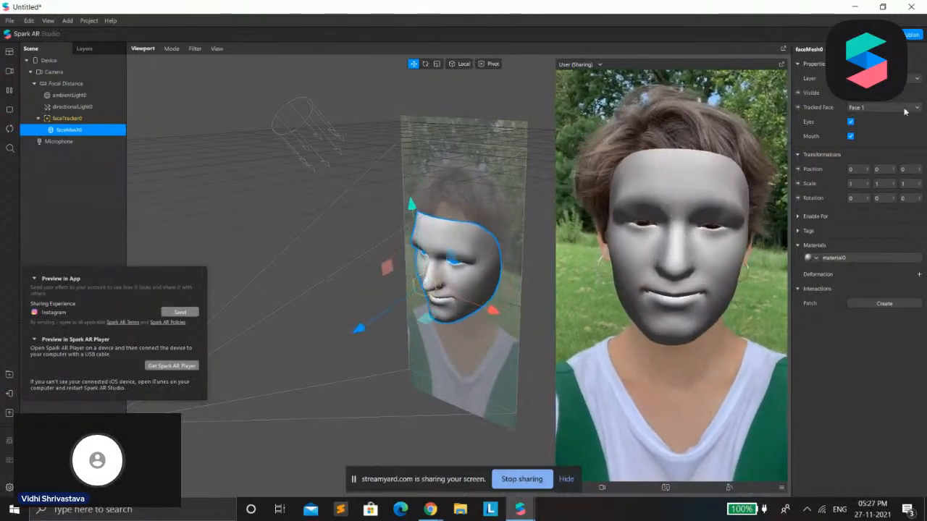
click(850, 260)
click(839, 258)
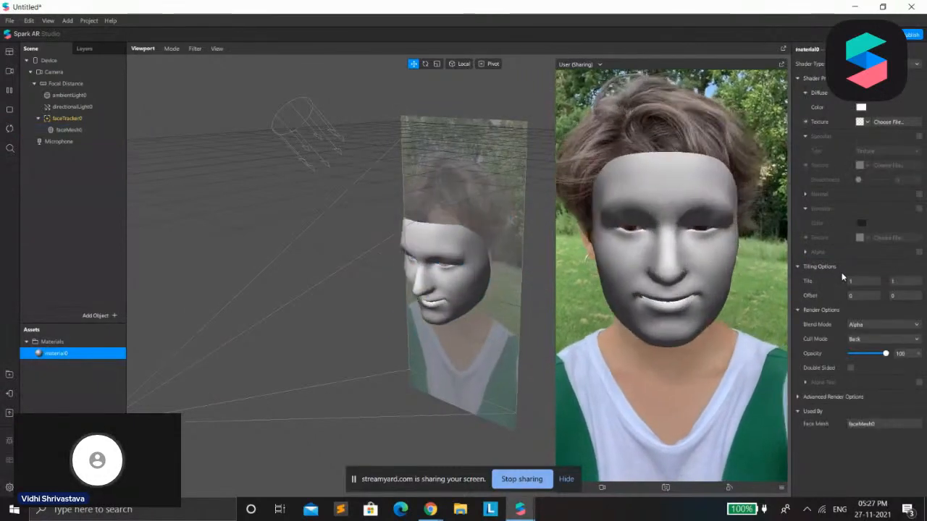
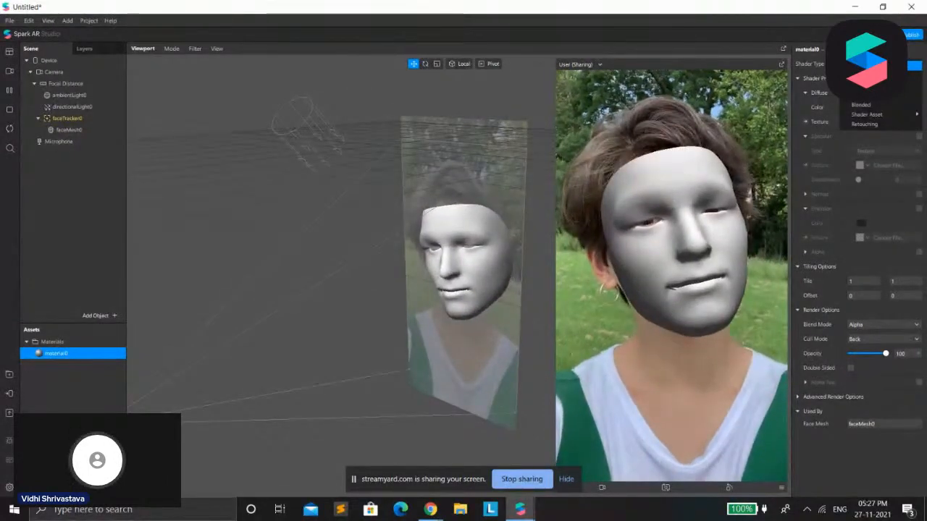
Switch the material to an unlit shader, preview several basic diffuse colors ending on yellow #ffff00, and discard the color choice
click(878, 66)
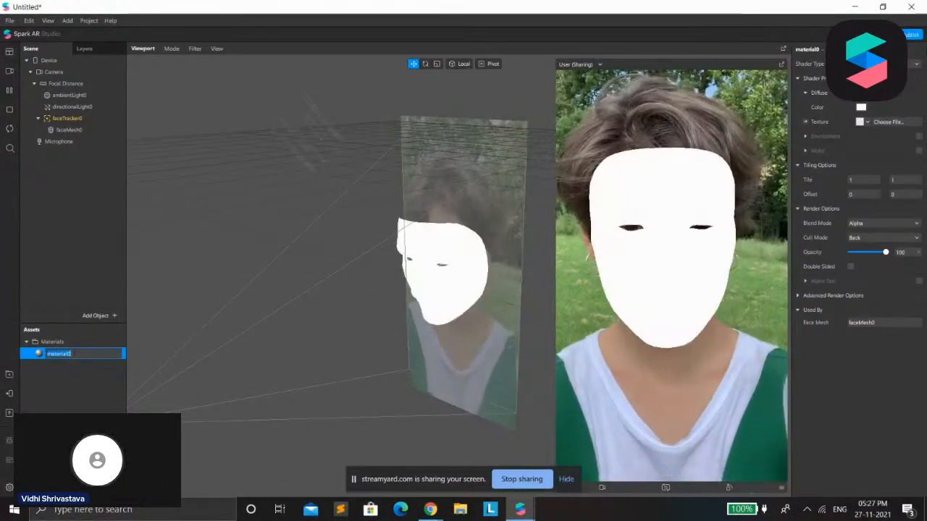
click(533, 232)
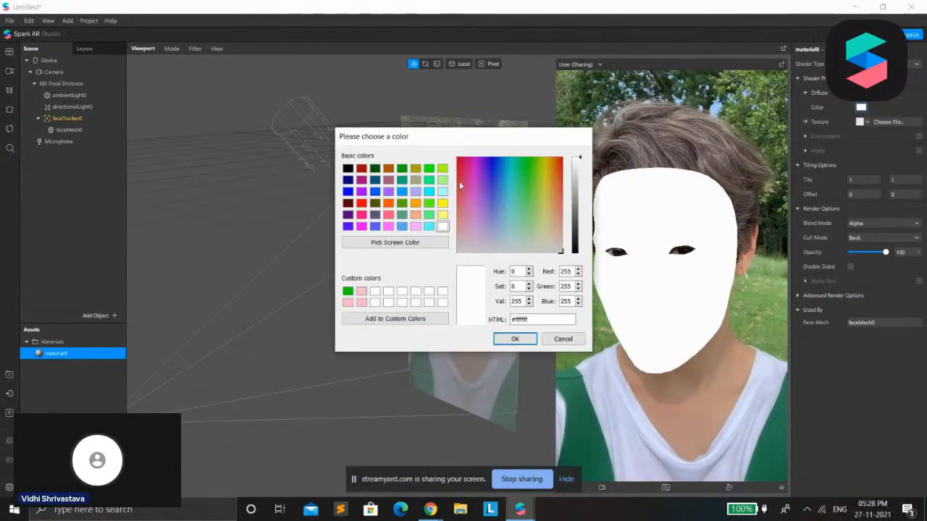
click(442, 182)
click(416, 180)
click(375, 181)
click(361, 180)
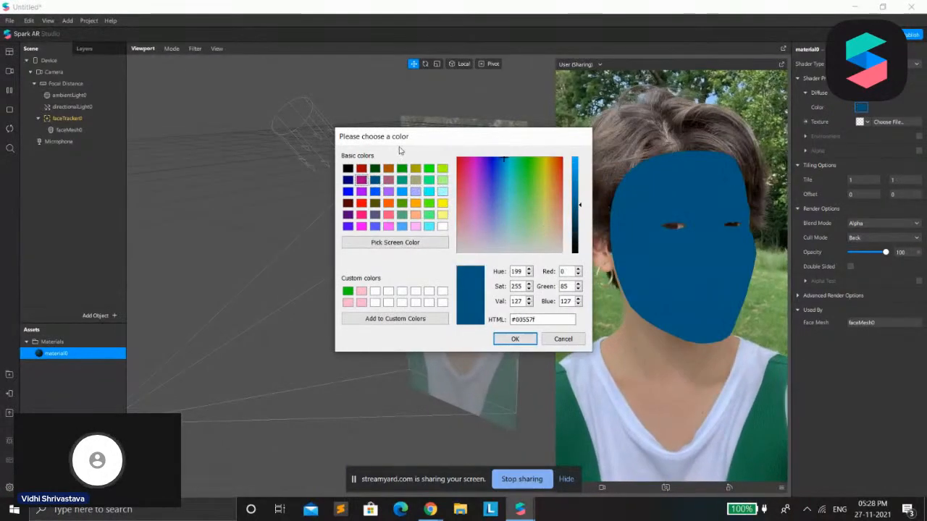
click(415, 170)
click(430, 192)
click(443, 204)
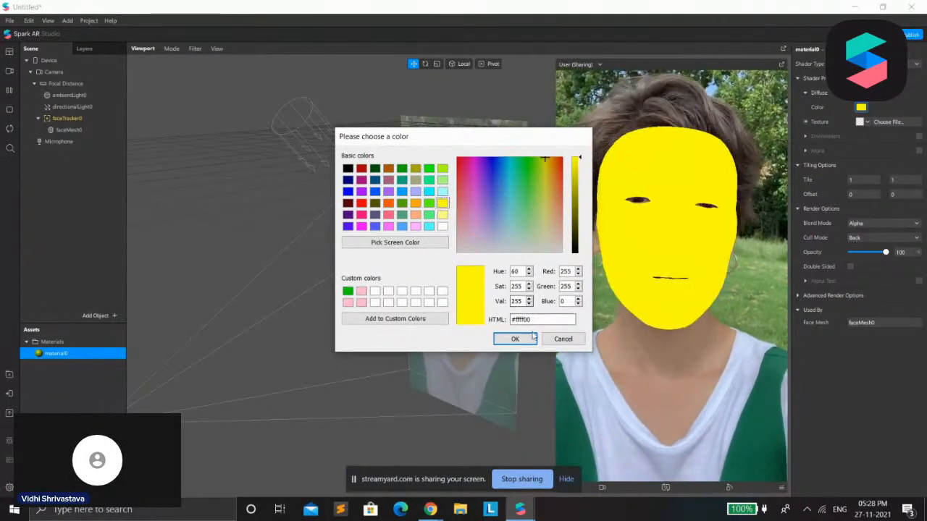
click(559, 339)
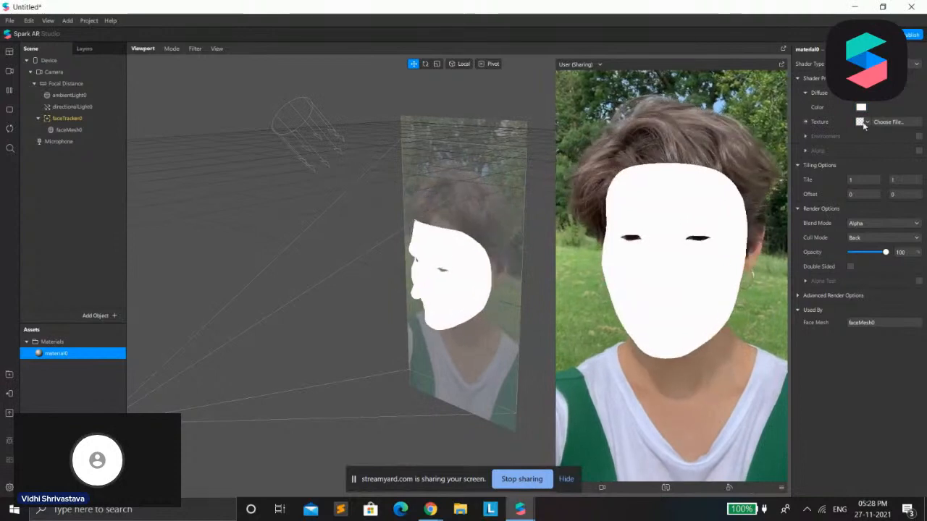
Check the source options for the material's diffuse texture and enable its Environment settings
click(867, 123)
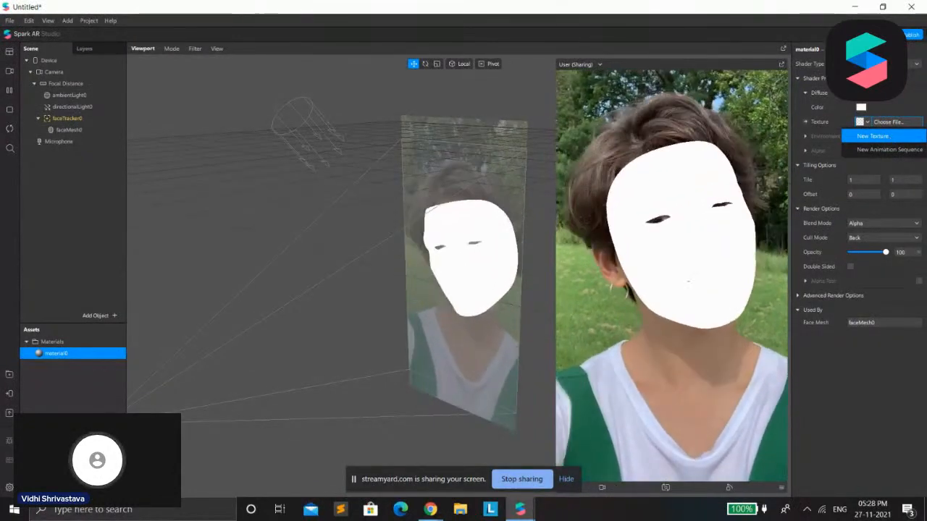
click(890, 140)
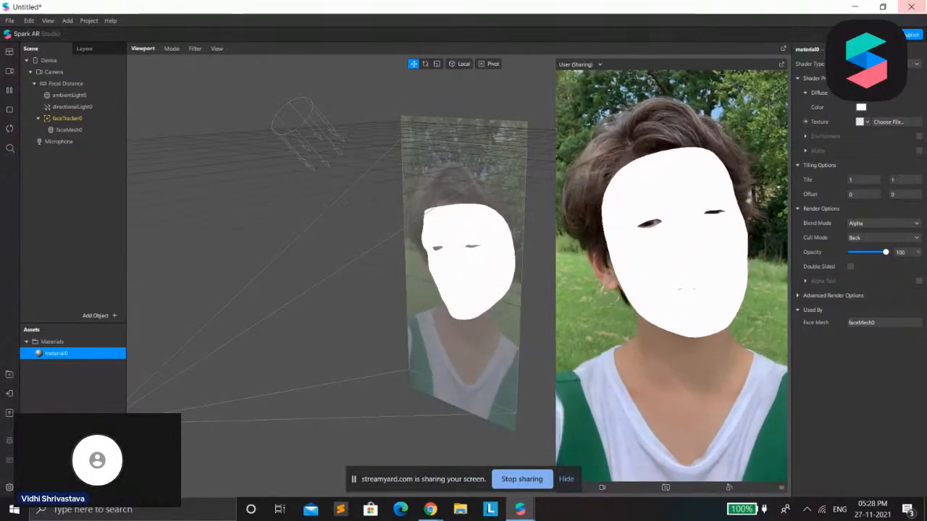
click(919, 136)
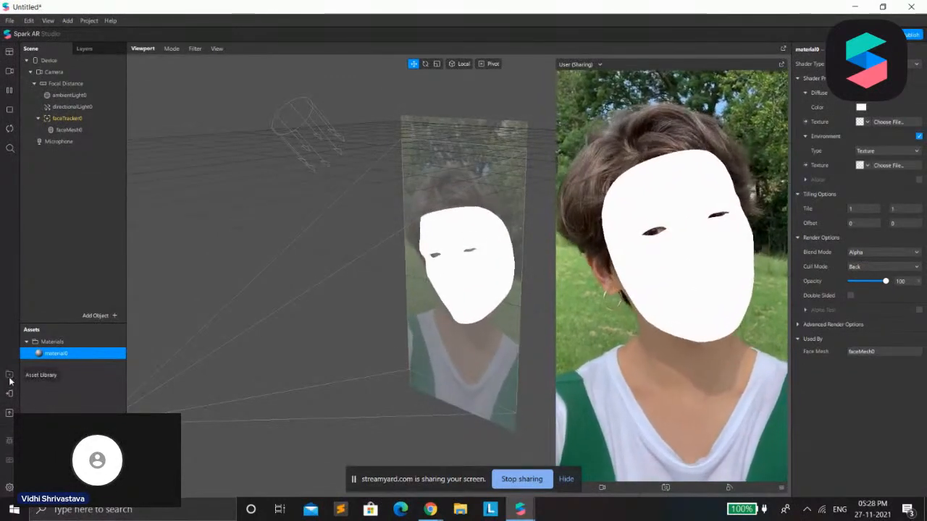
Import the Sunrise environment texture from the AR Library's Textures collection and return to the project
click(10, 378)
click(39, 121)
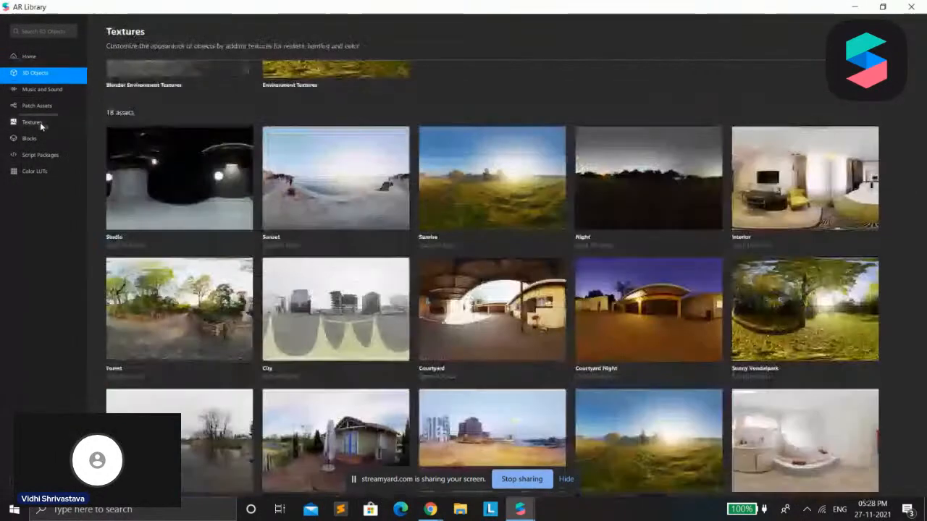
scroll(586, 230, down, 2)
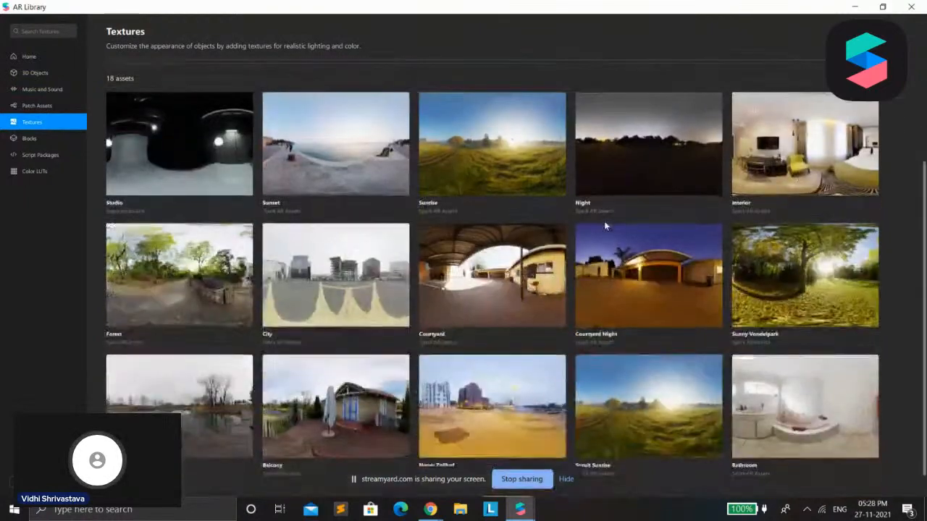
scroll(605, 226, up, 1)
scroll(605, 226, down, 1)
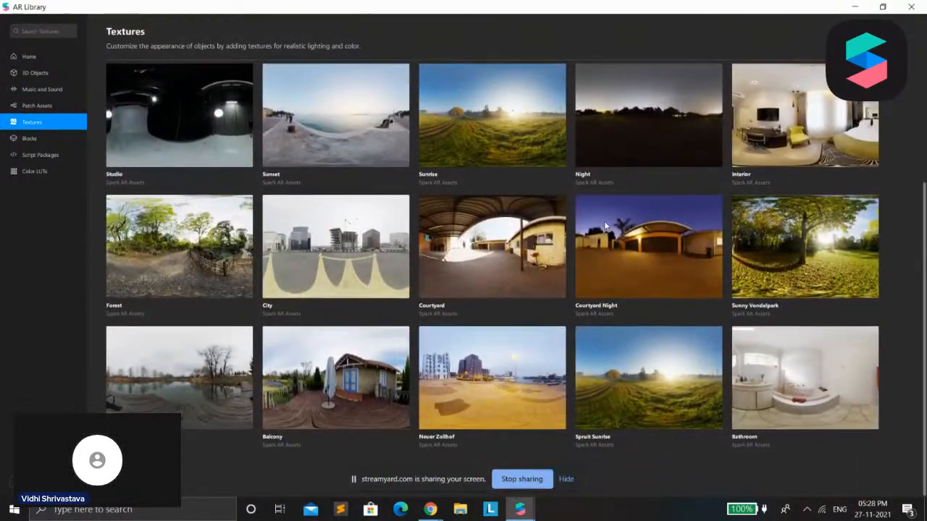
scroll(595, 212, up, 2)
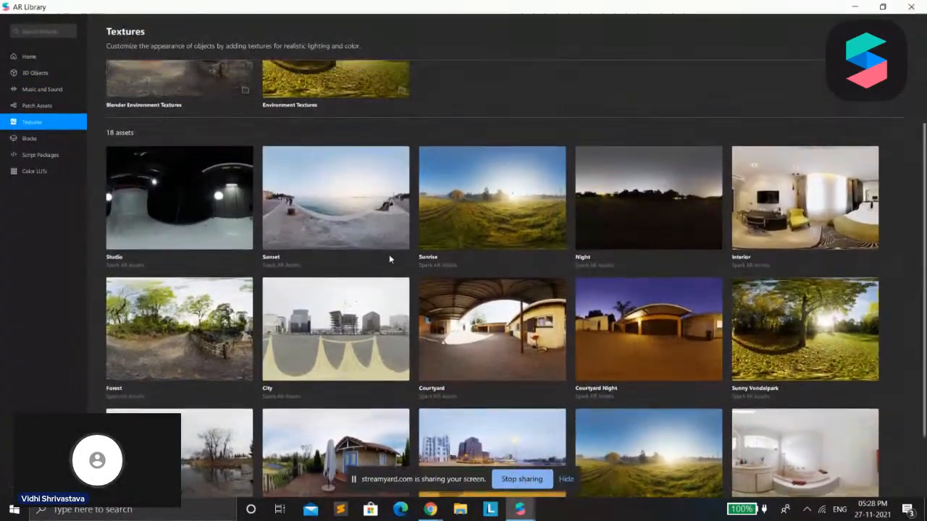
scroll(370, 139, up, 1)
click(460, 234)
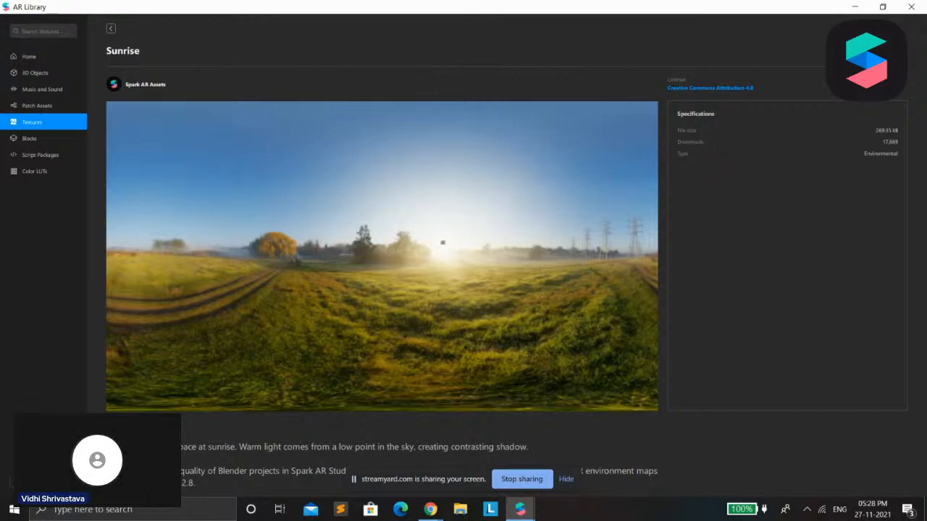
click(852, 9)
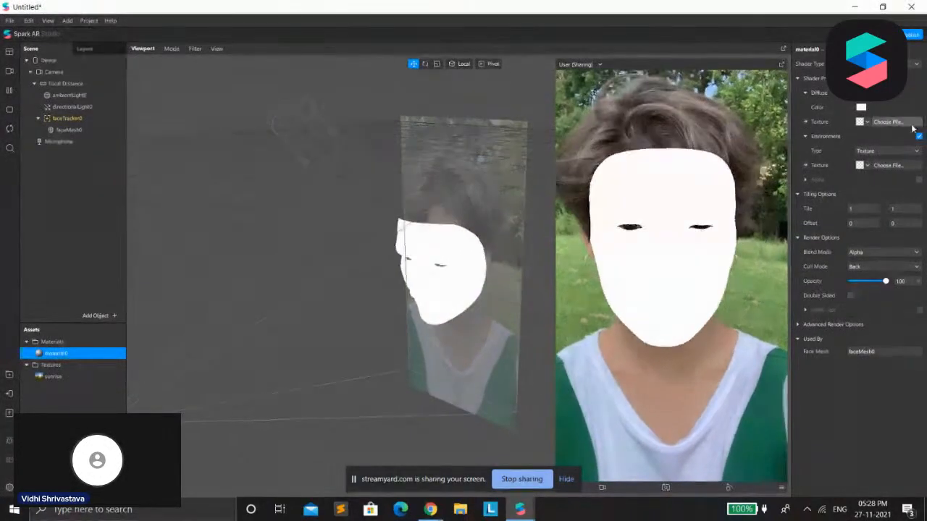
Check the source options for the environment texture and inspect the sunrise texture in the project's assets
click(889, 165)
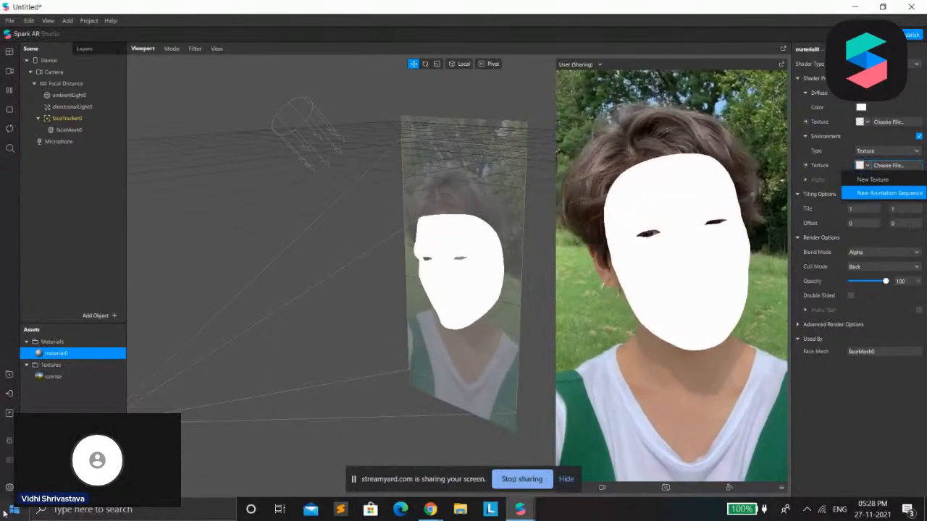
click(45, 366)
click(26, 365)
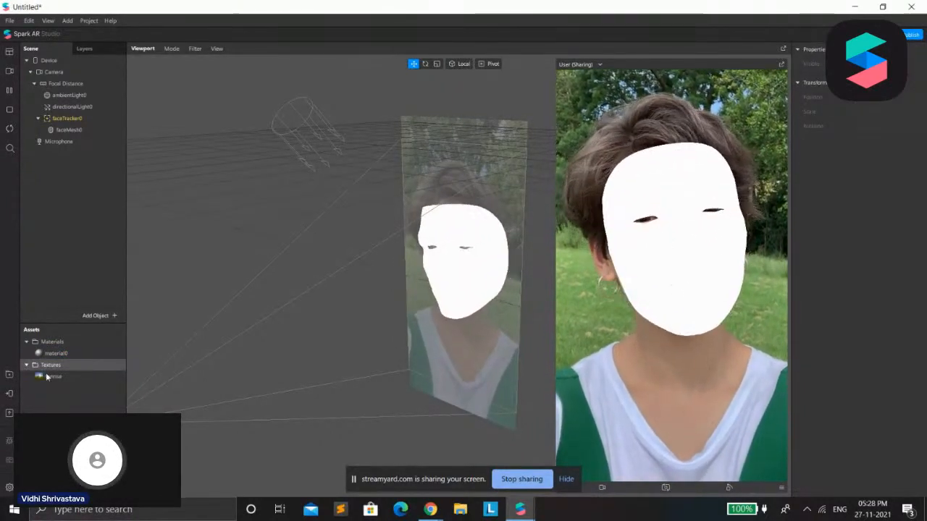
click(52, 377)
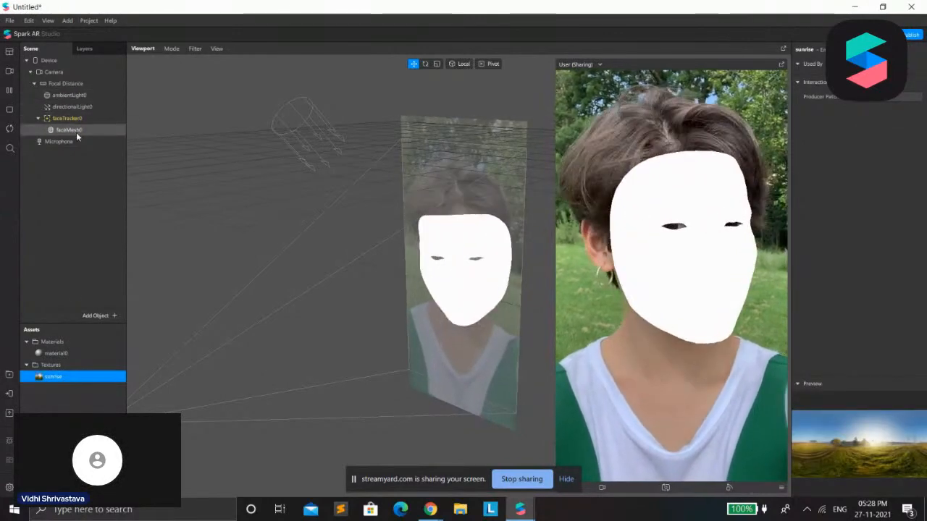
Try to load a new texture file as the environment texture of the face mesh's material, and cancel the import
click(75, 130)
click(856, 259)
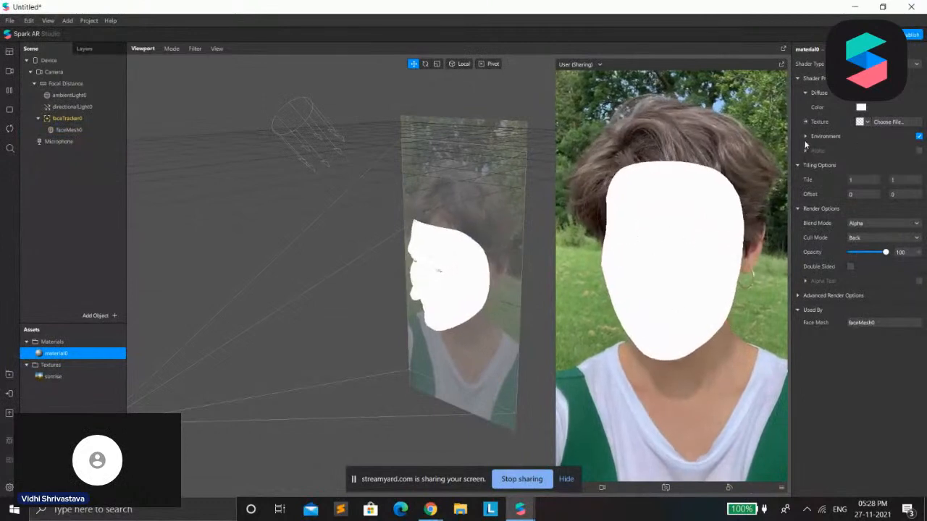
click(806, 136)
click(868, 168)
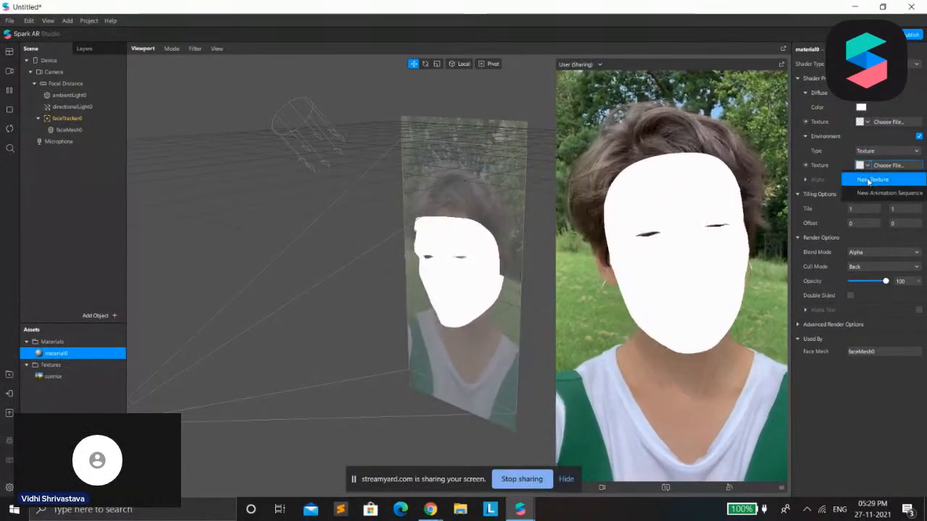
click(870, 167)
click(870, 167)
click(870, 167)
click(869, 165)
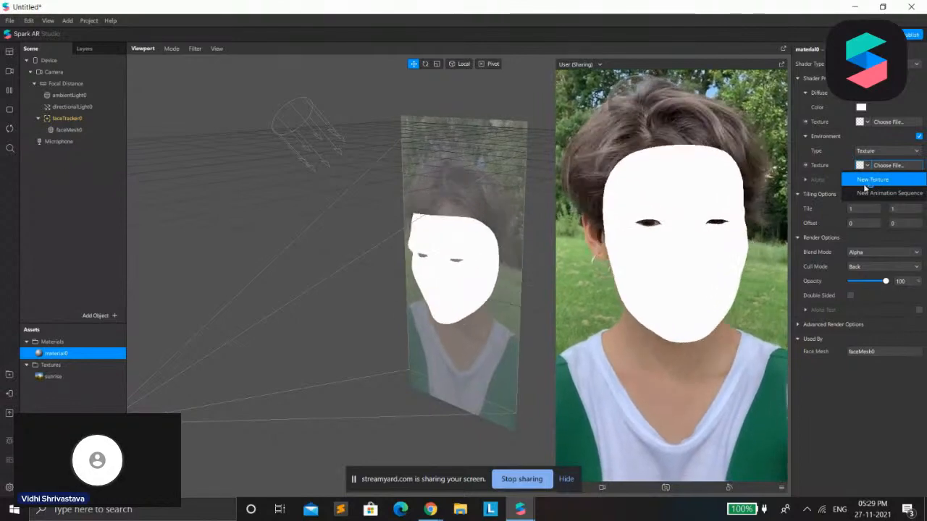
click(873, 179)
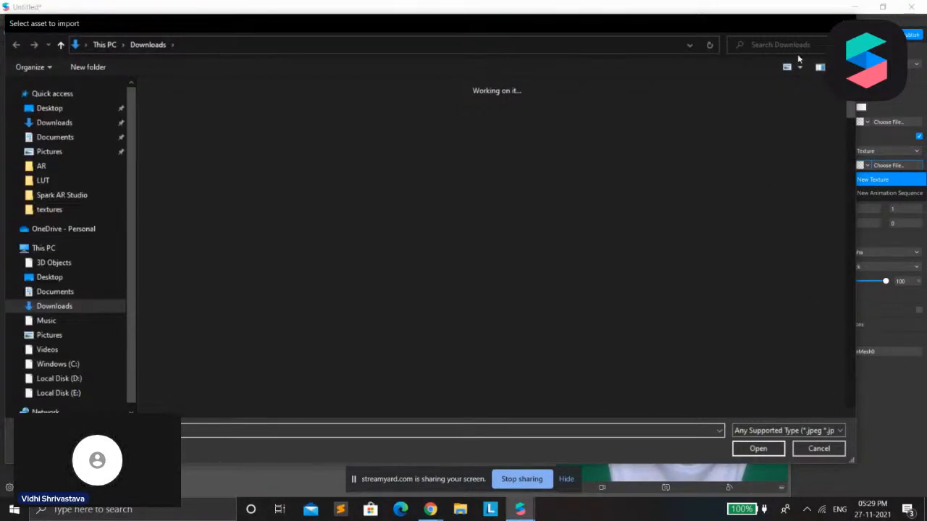
key(Escape)
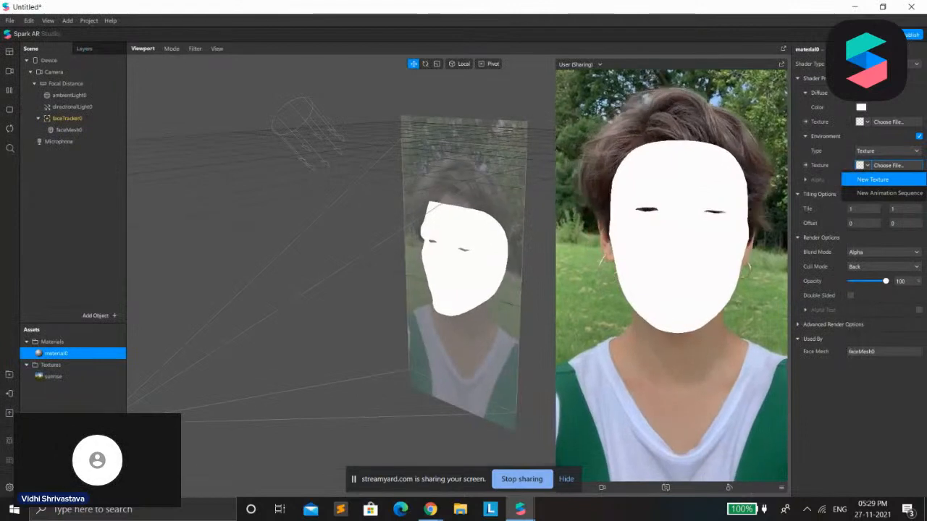
click(915, 123)
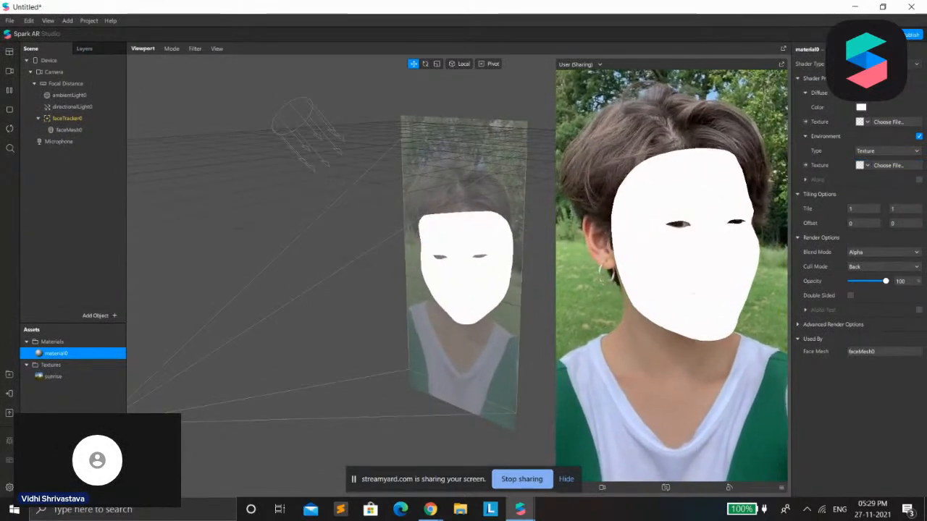
Switch the face mesh's material to a physically based shader and set its albedo color to black
click(916, 64)
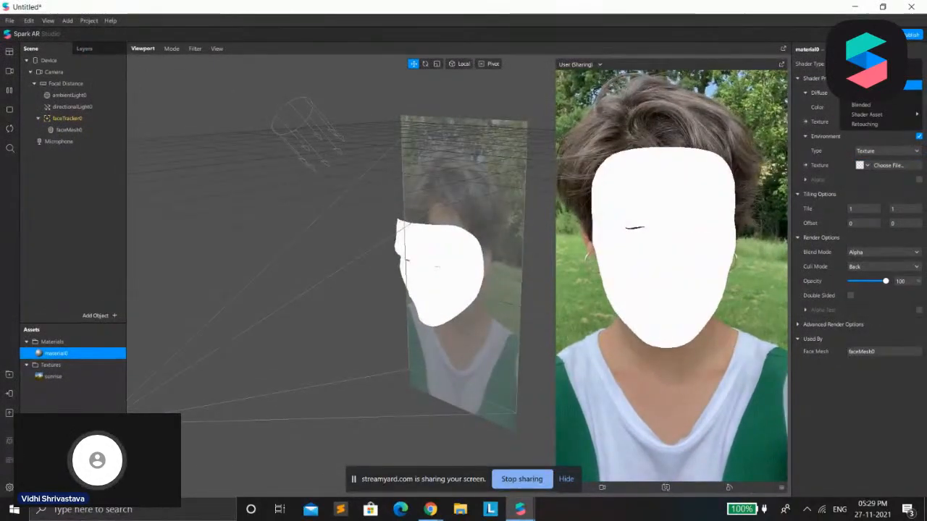
click(892, 85)
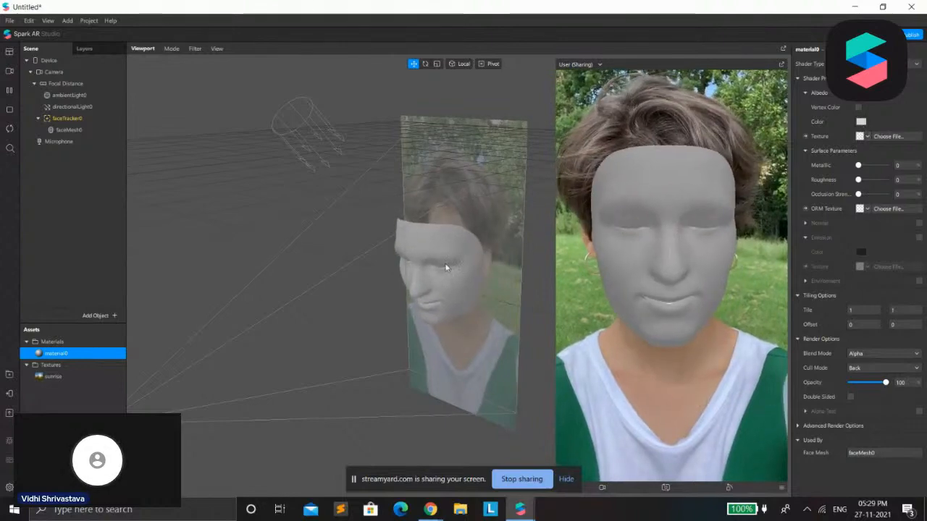
click(348, 161)
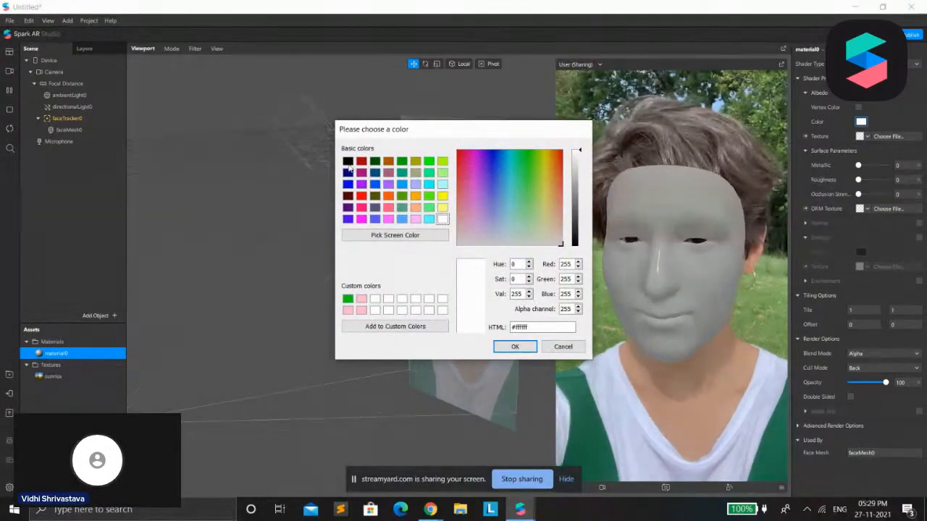
click(515, 347)
Set the material's Metallic value to 100 and check the source options for its ORM texture
mouse_move(858, 166)
mouse_down()
mouse_move(896, 167)
mouse_move(864, 167)
mouse_up()
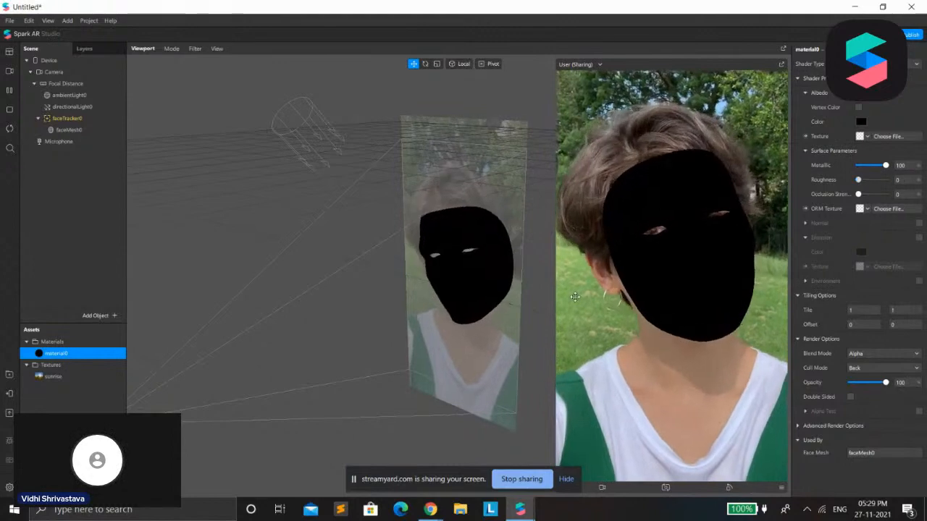
mouse_move(858, 194)
mouse_down()
mouse_move(888, 194)
mouse_move(858, 194)
mouse_up()
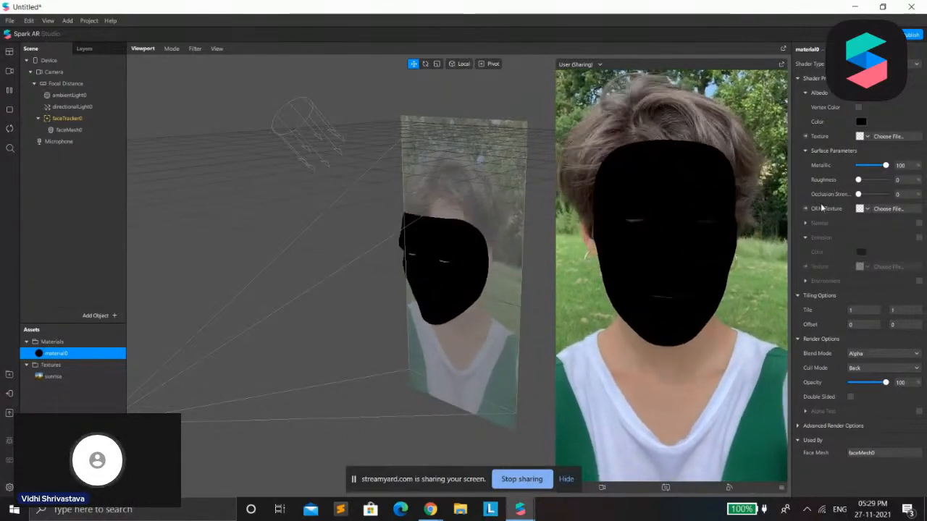
click(864, 208)
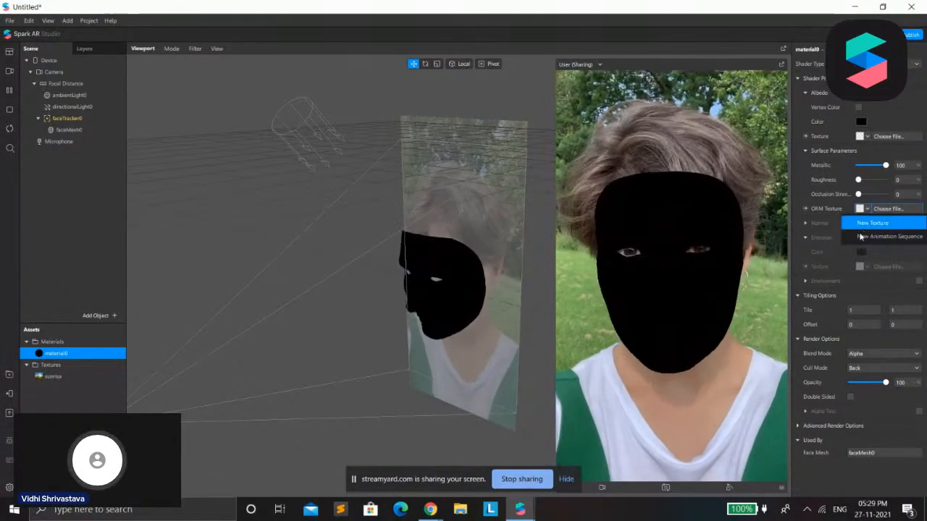
click(814, 235)
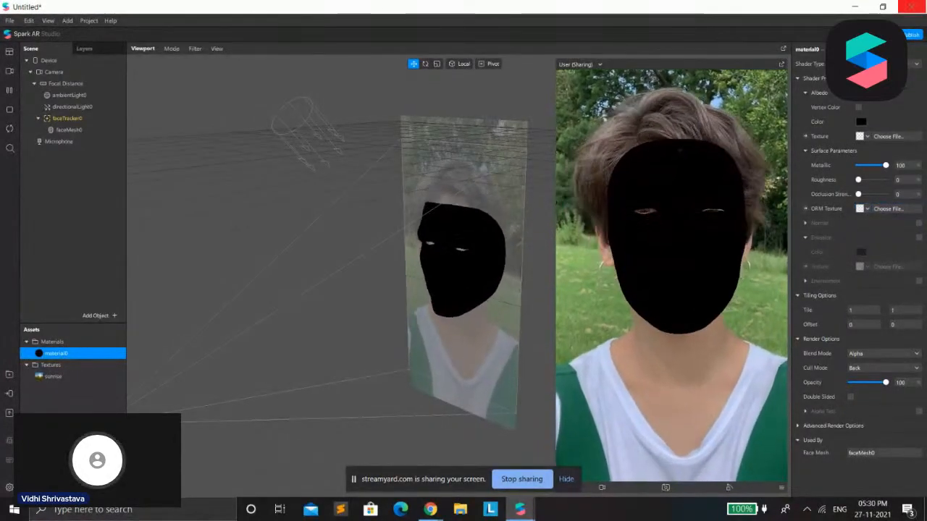
Enable the Environment option of the face mesh's material and assign the sunrise texture to it
click(919, 280)
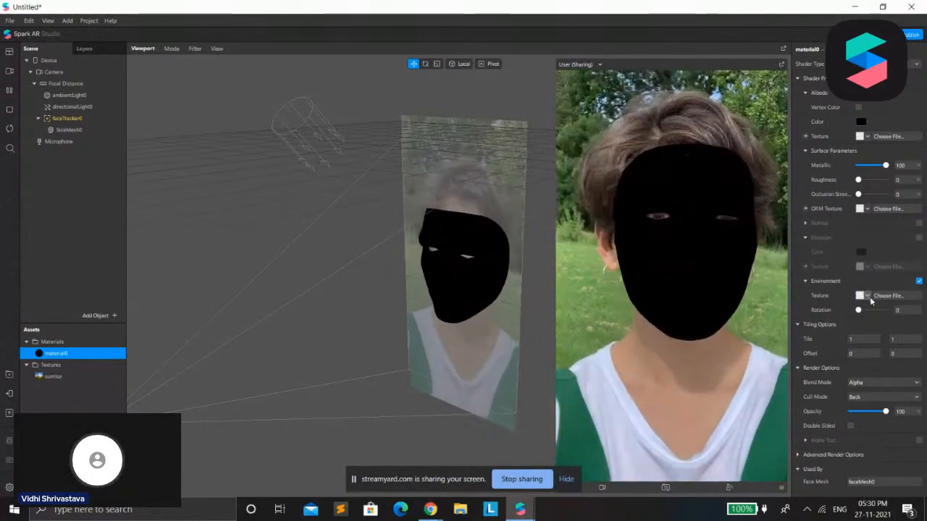
click(870, 297)
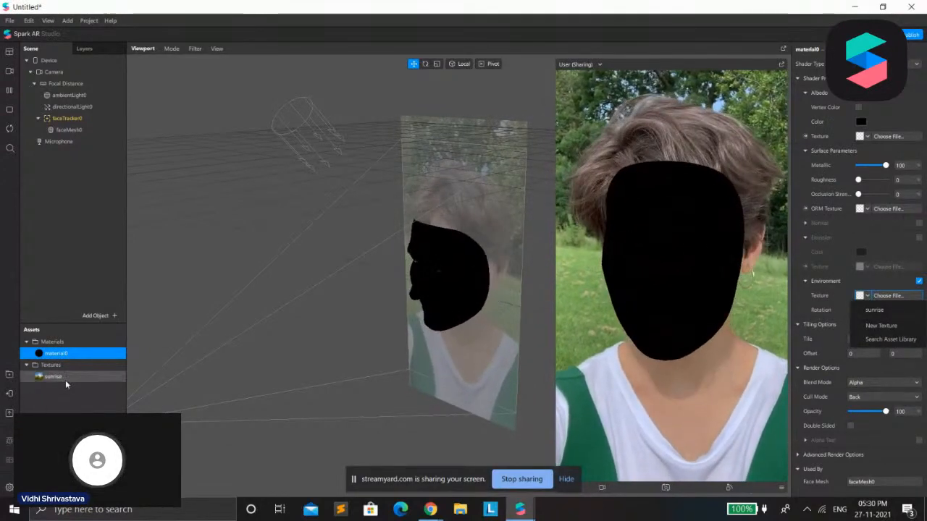
click(47, 377)
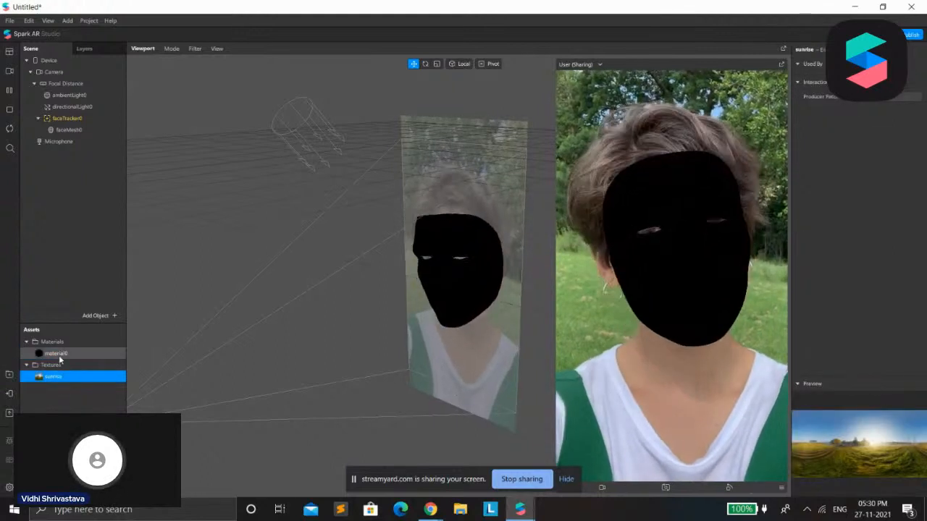
double_click(58, 354)
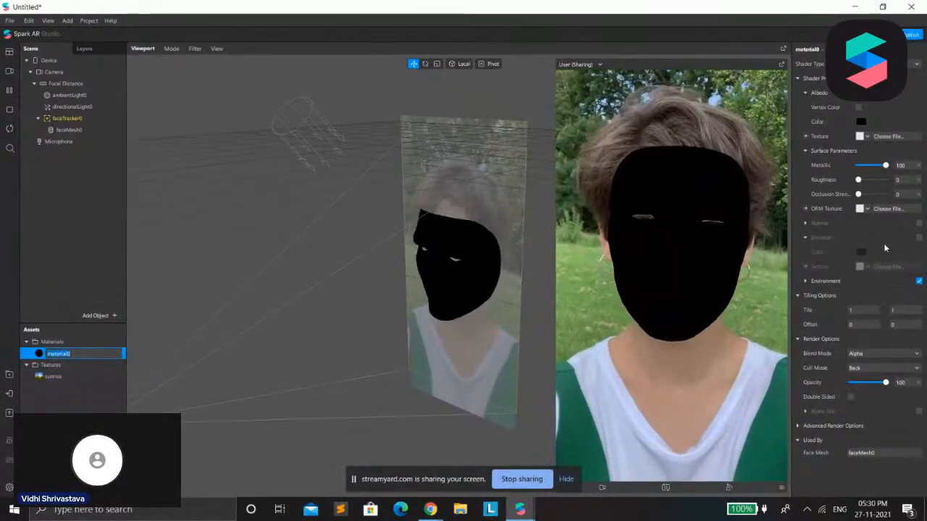
click(806, 281)
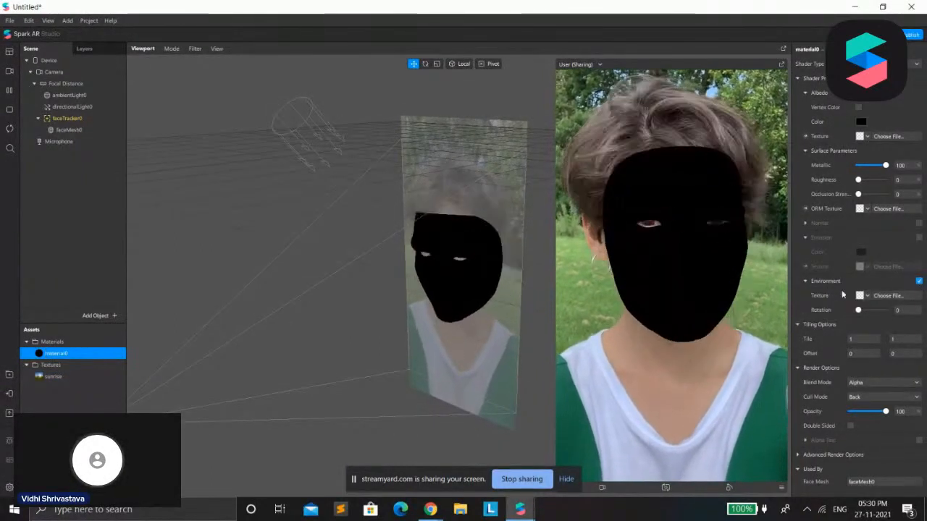
click(888, 295)
click(804, 307)
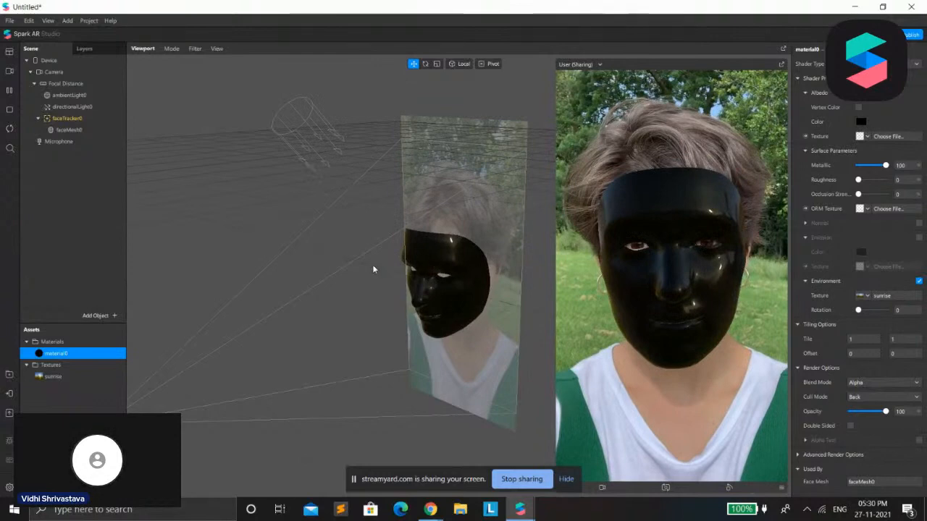
Set the material's albedo color to white (#ffffff) and try out the rotation of the environment texture
click(860, 121)
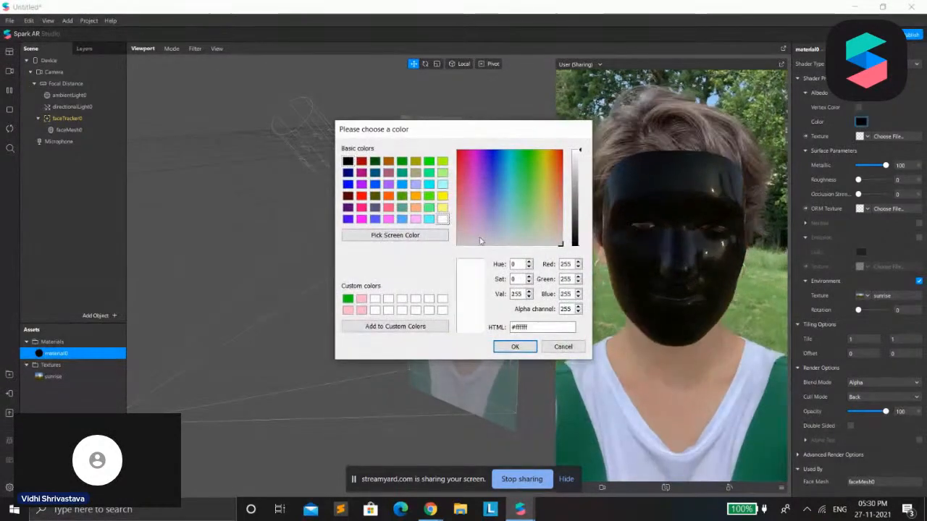
click(505, 347)
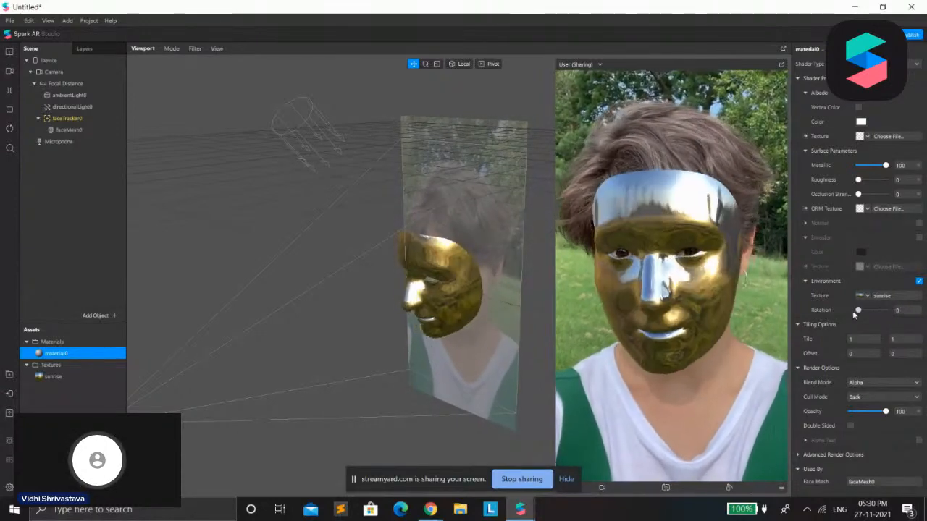
drag(875, 307, 864, 312)
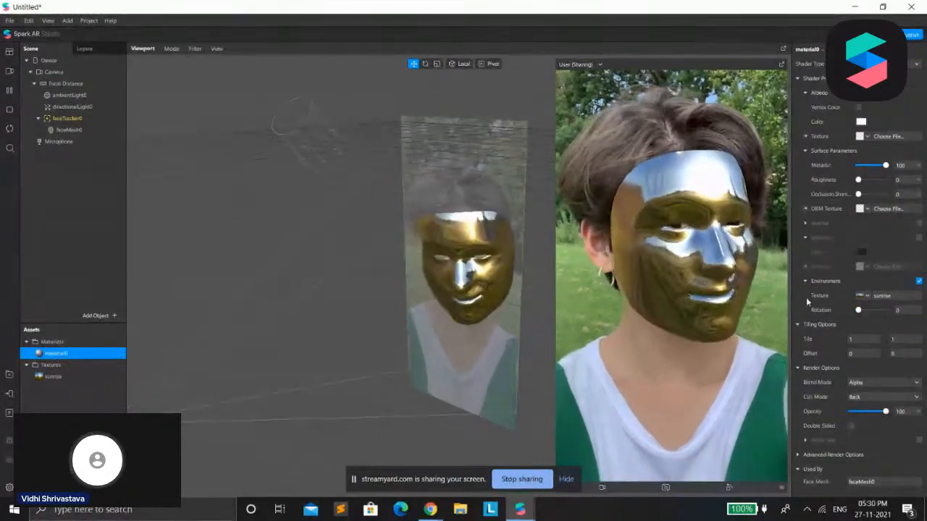
Try the Add, Subtract, Multiply and Screen blend modes on the face mesh's material, and return to Alpha
click(859, 384)
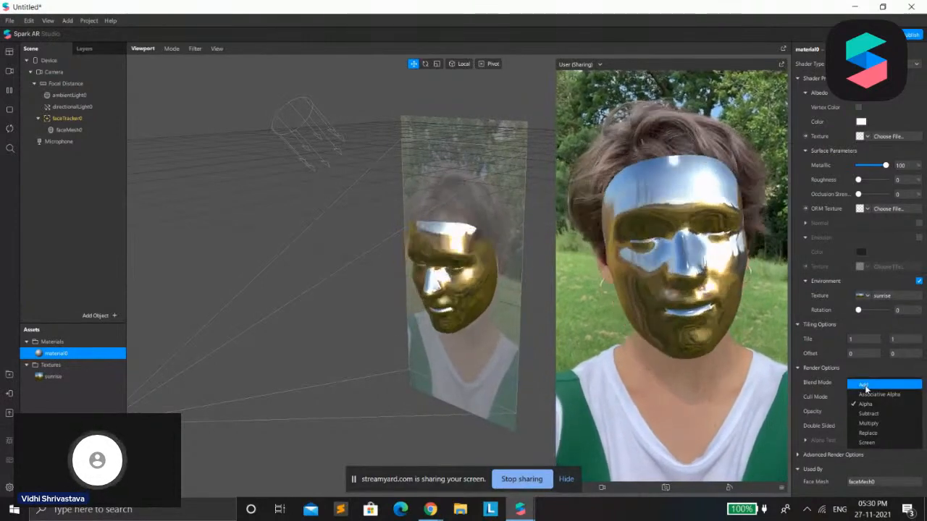
click(865, 385)
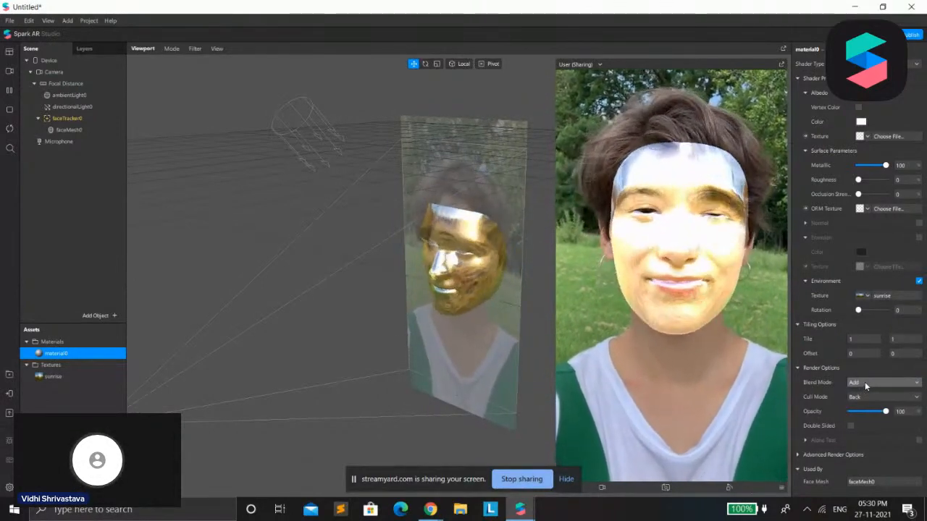
click(865, 385)
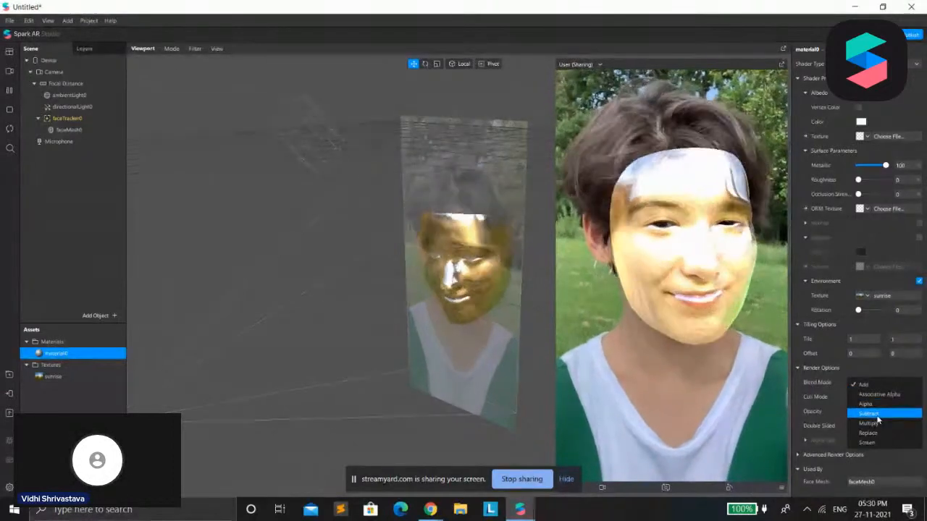
click(876, 413)
click(873, 383)
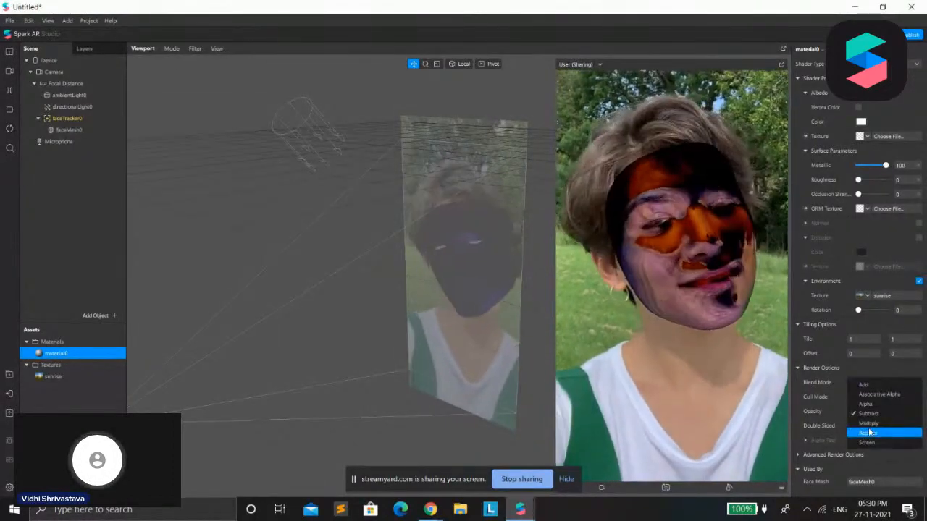
click(869, 420)
click(876, 386)
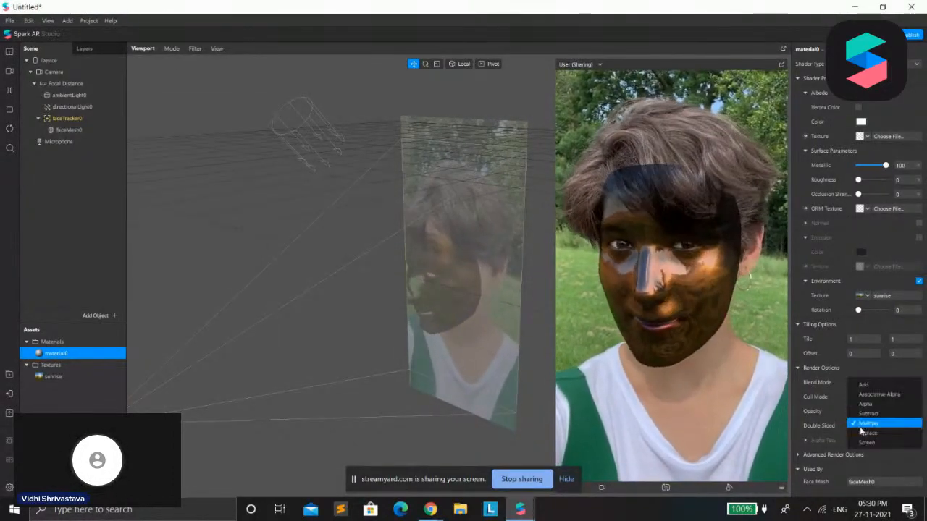
click(864, 407)
click(863, 385)
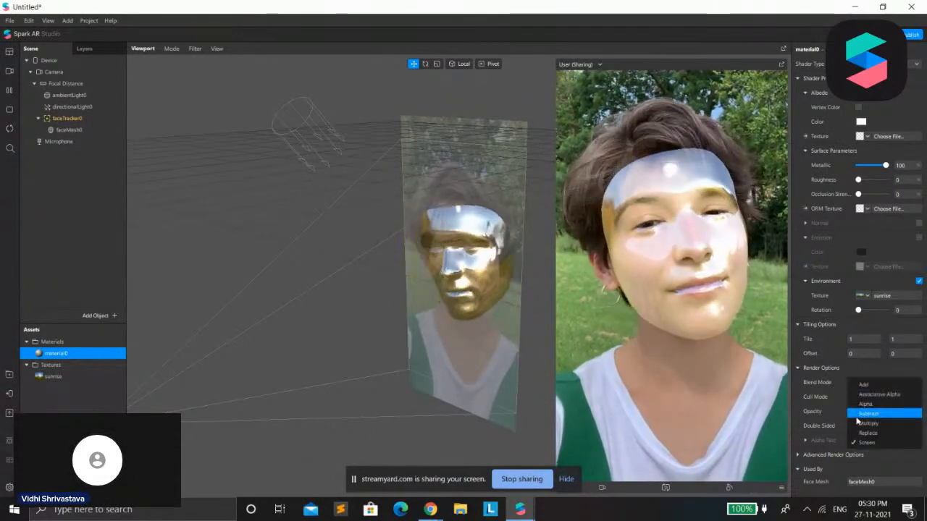
click(853, 392)
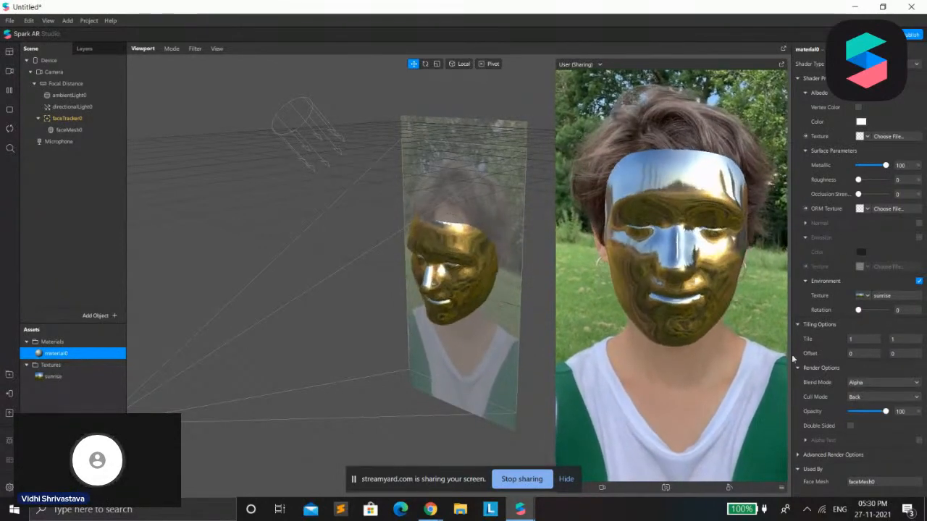
Set the Roughness of the face mesh's material to 39
mouse_move(520, 509)
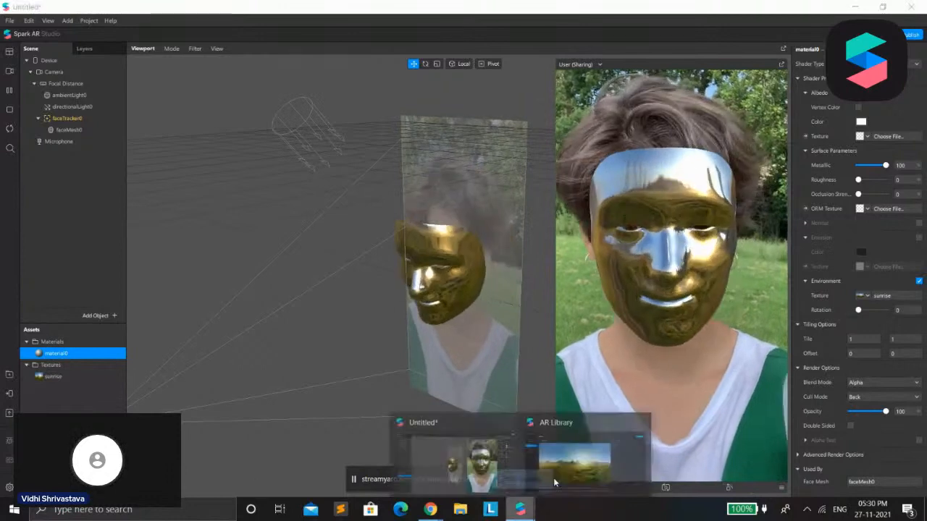
mouse_move(590, 451)
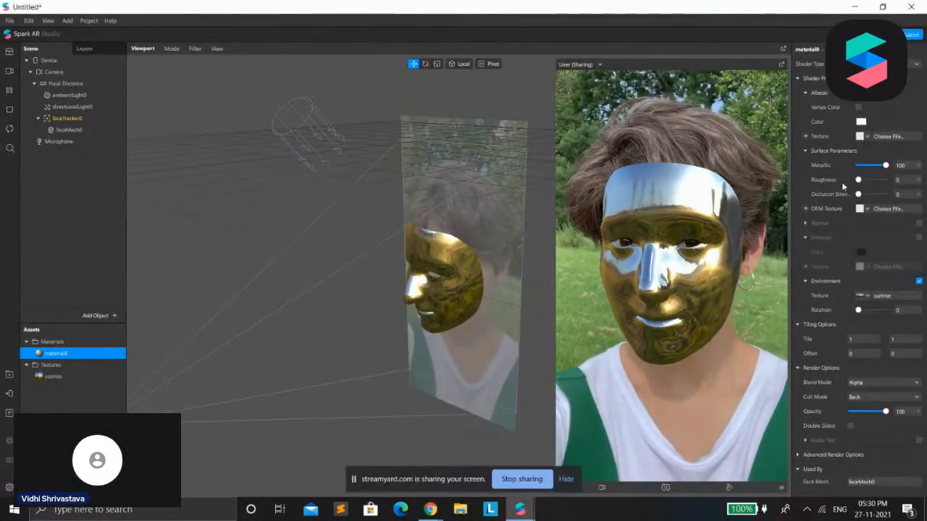
key(ctrl+z)
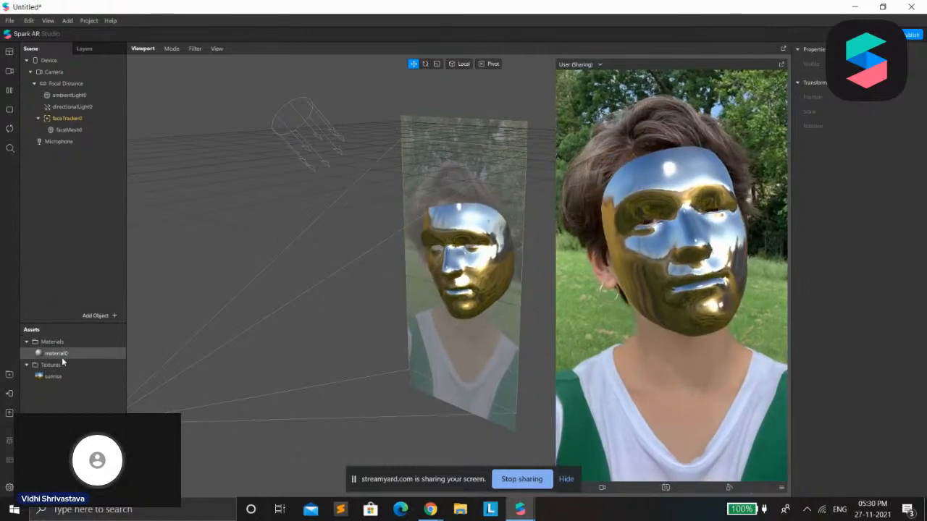
click(57, 353)
mouse_move(859, 180)
mouse_down()
mouse_move(921, 188)
mouse_move(873, 207)
mouse_move(869, 181)
mouse_up()
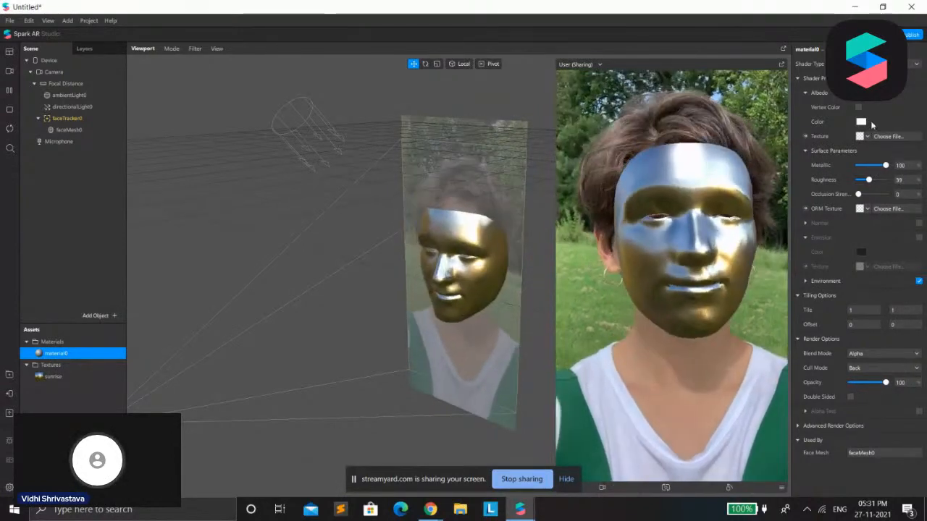
Try other albedo colors on the material, including red (#ff0000), and cancel the color change
click(415, 197)
click(389, 185)
click(362, 197)
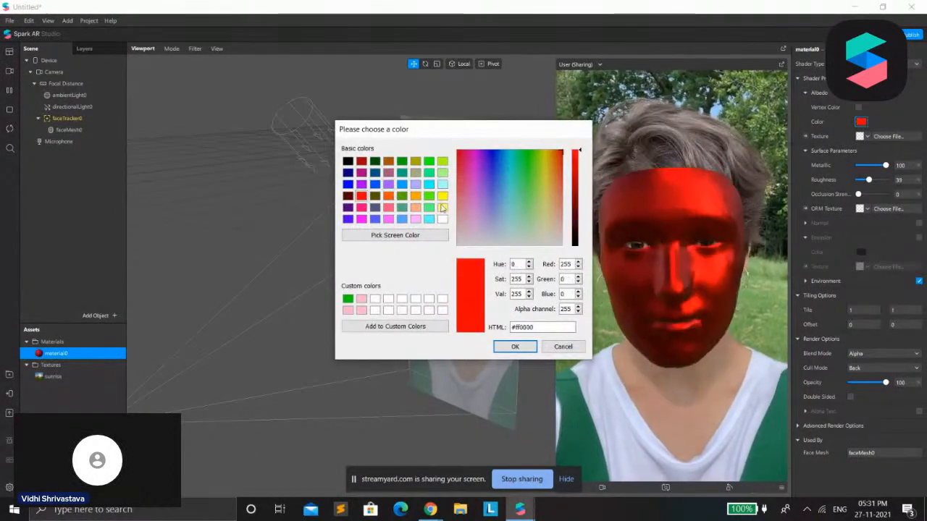
click(559, 347)
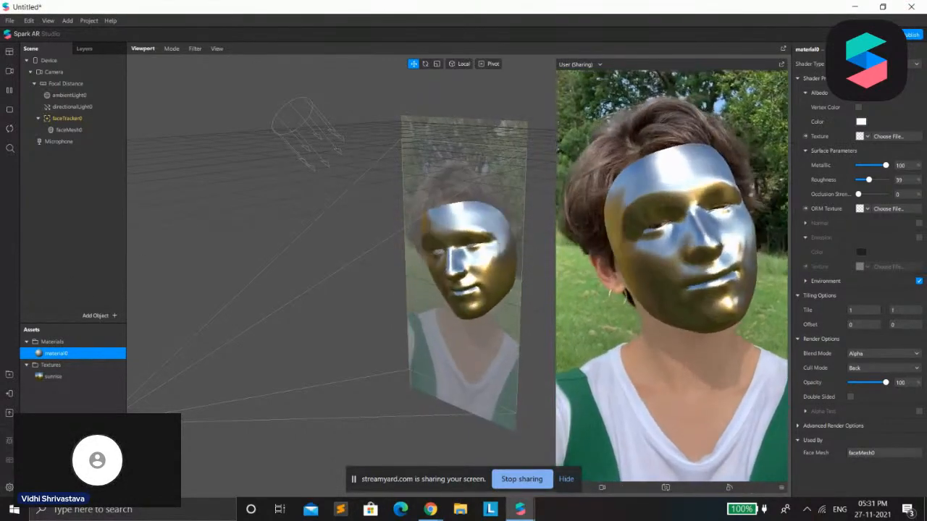
Switch the face mesh's material to the Face Paint shader type
click(876, 64)
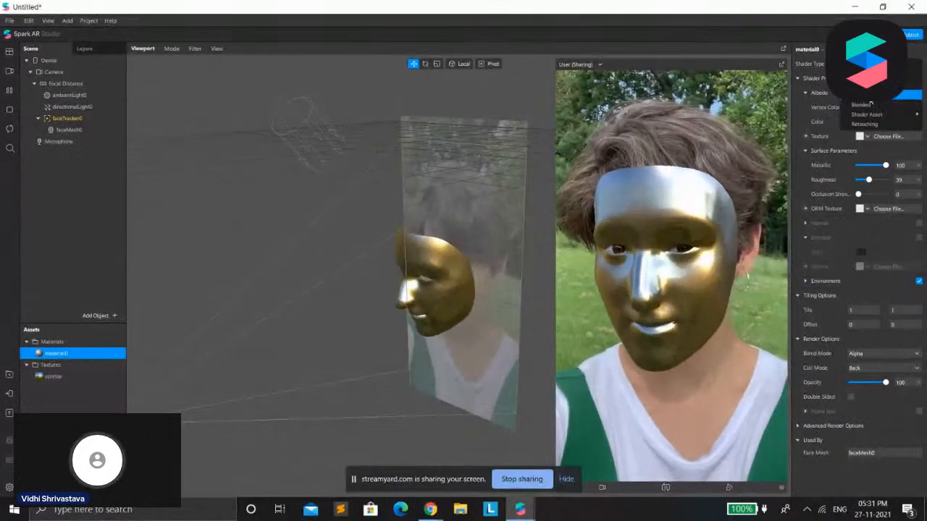
click(891, 95)
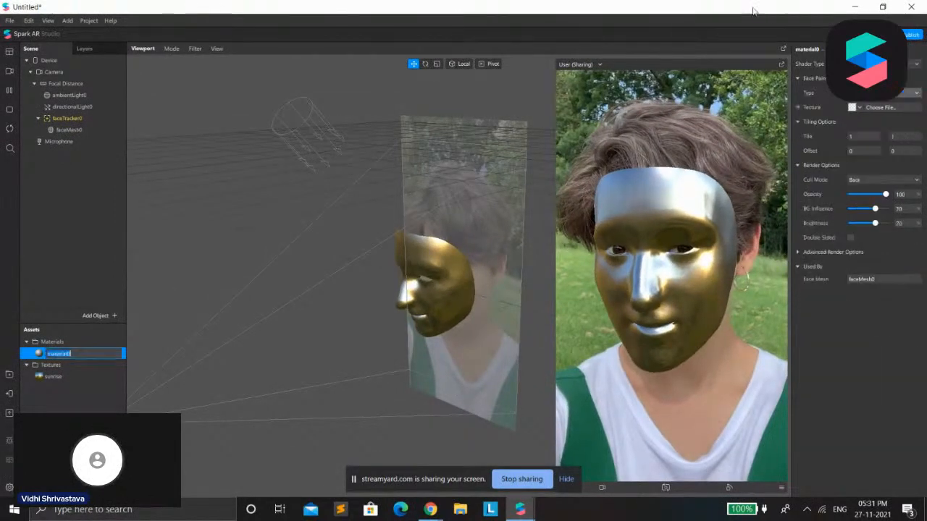
click(708, 22)
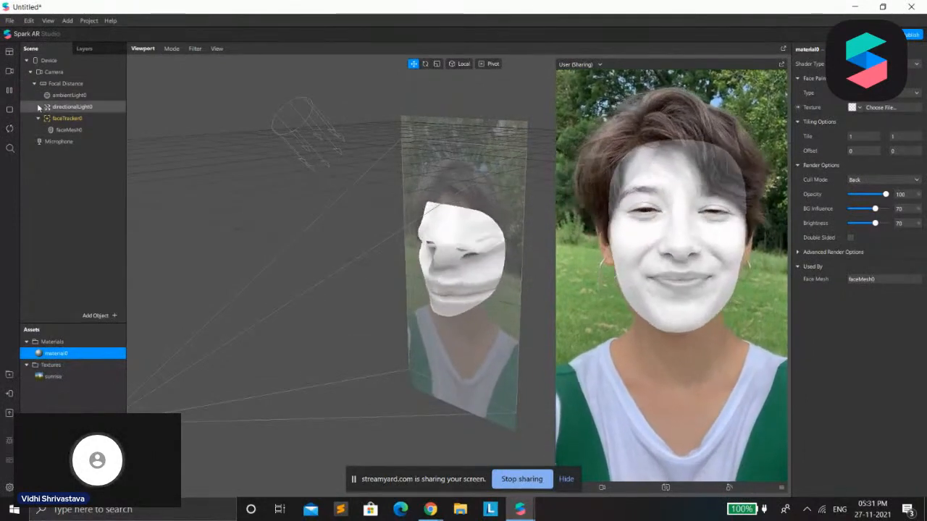
Import the black spider and cobweb image from the Downloads folder as the face paint texture
click(855, 108)
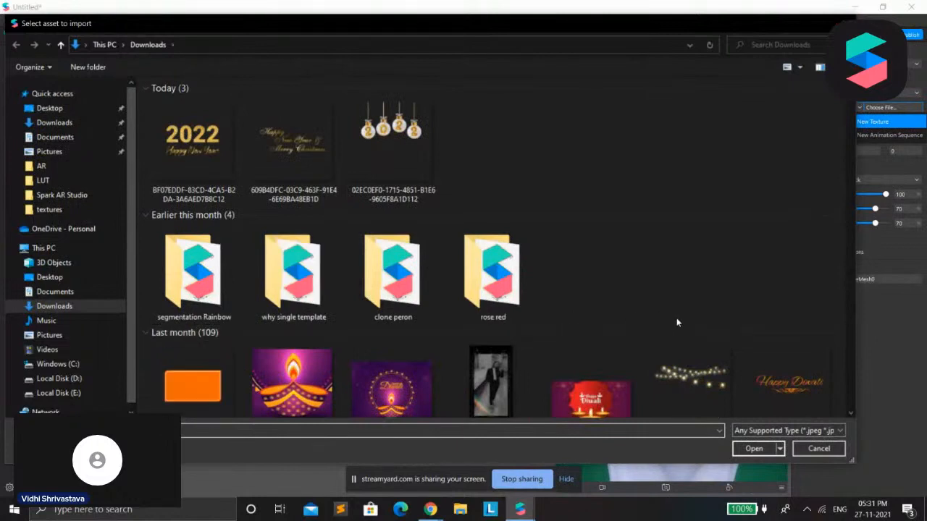
scroll(693, 337, down, 10)
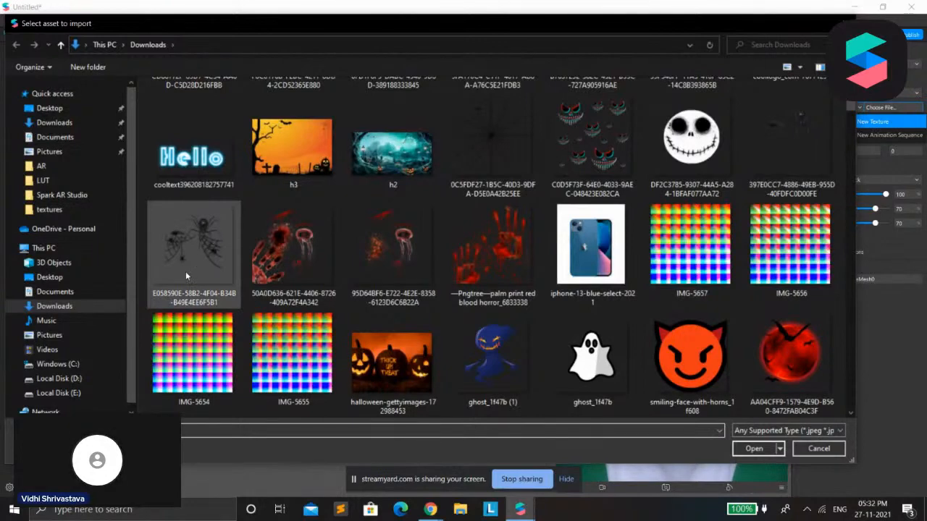
click(193, 253)
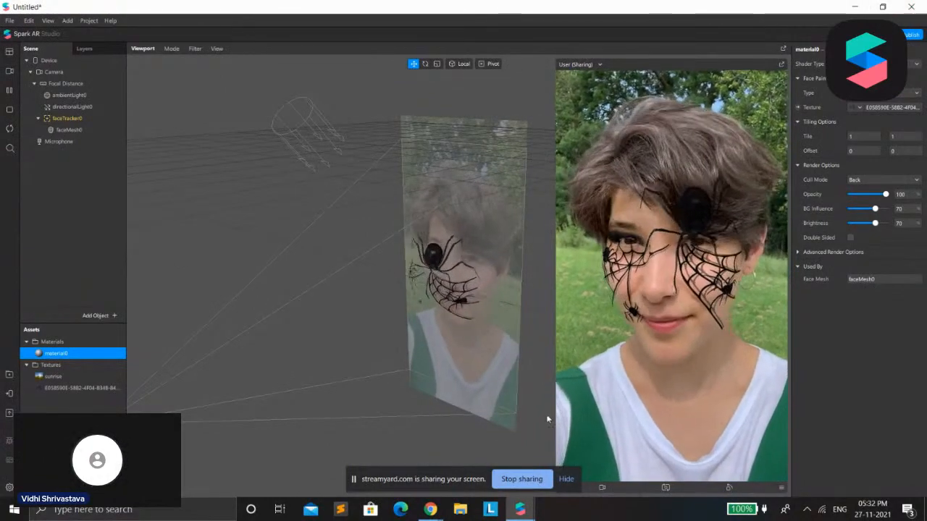
Set the face paint material's Opacity to 78, BG Influence to 84 and Brightness to 100
scroll(743, 259, up, 3)
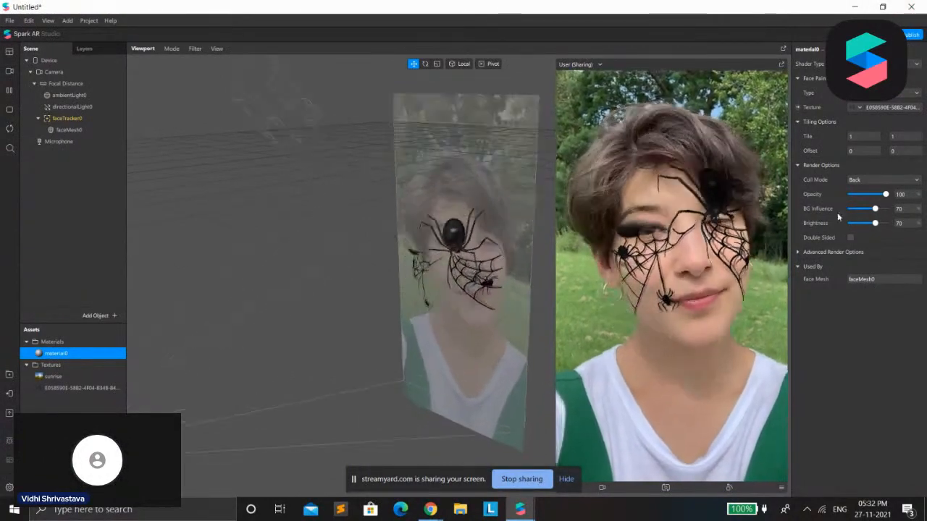
scroll(743, 259, up, 1)
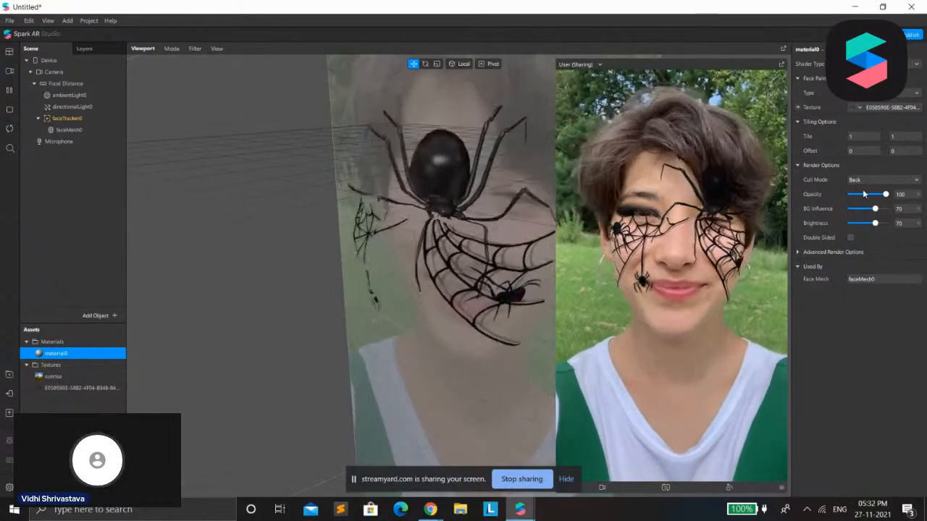
click(865, 195)
mouse_move(865, 196)
mouse_down()
mouse_move(901, 180)
mouse_move(878, 197)
mouse_up()
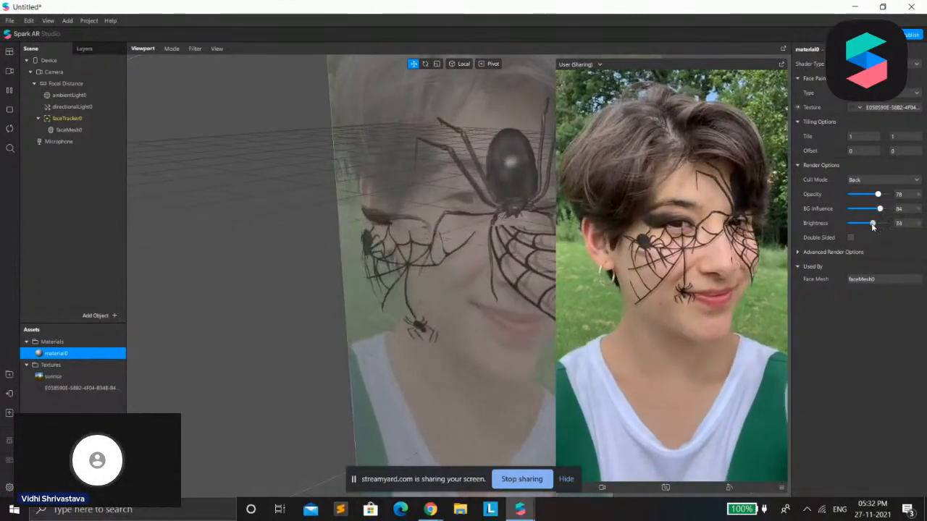
mouse_move(862, 228)
mouse_down()
mouse_move(847, 227)
mouse_move(870, 225)
mouse_up()
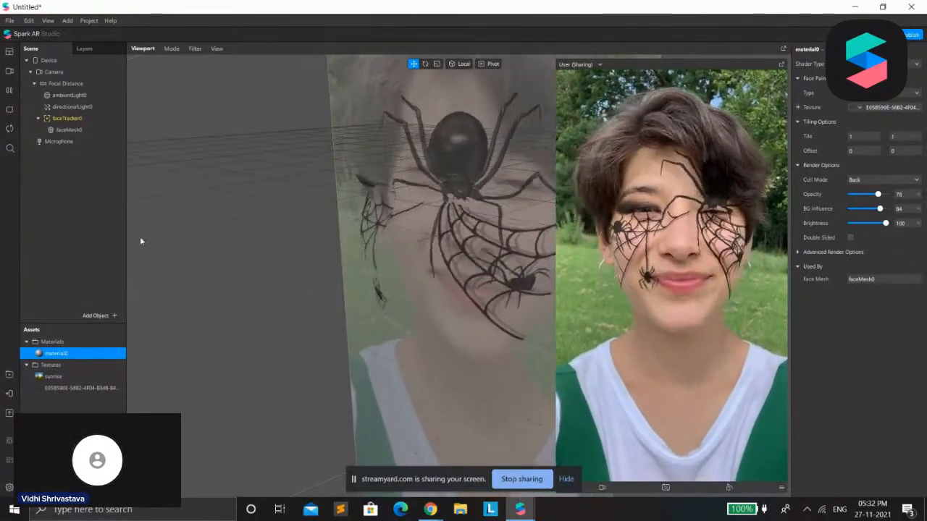
Add a second face mesh under the existing face tracker
right_click(92, 128)
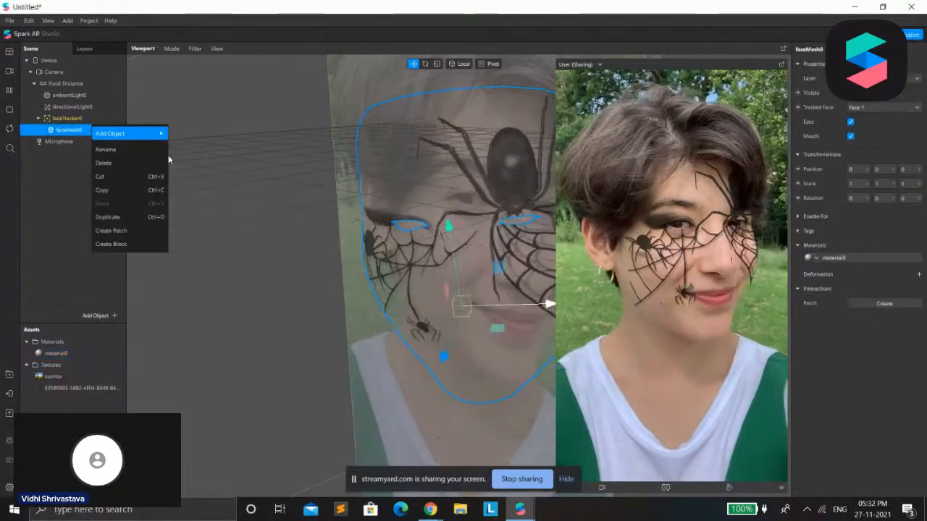
click(64, 120)
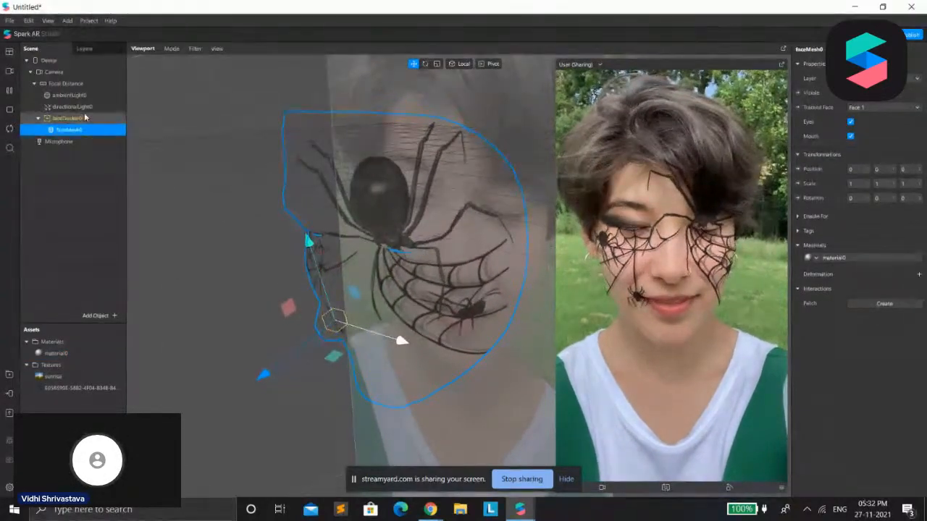
right_click(64, 118)
mouse_move(127, 128)
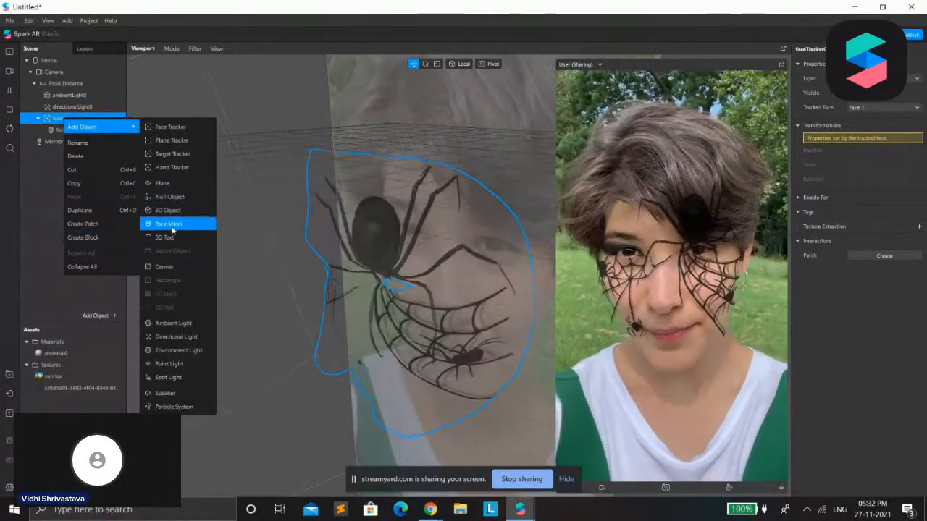
click(169, 224)
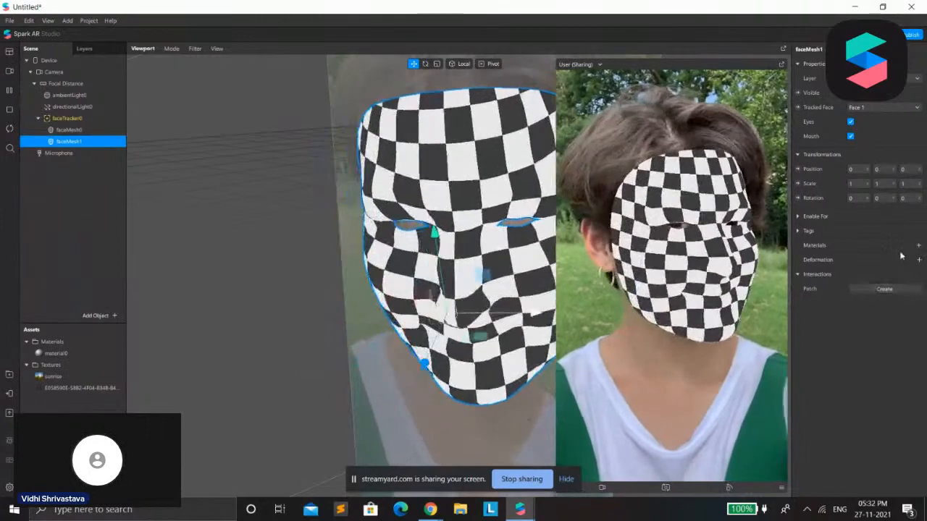
Give the second face mesh a new material and set its shader type to Retouching
click(919, 246)
click(880, 278)
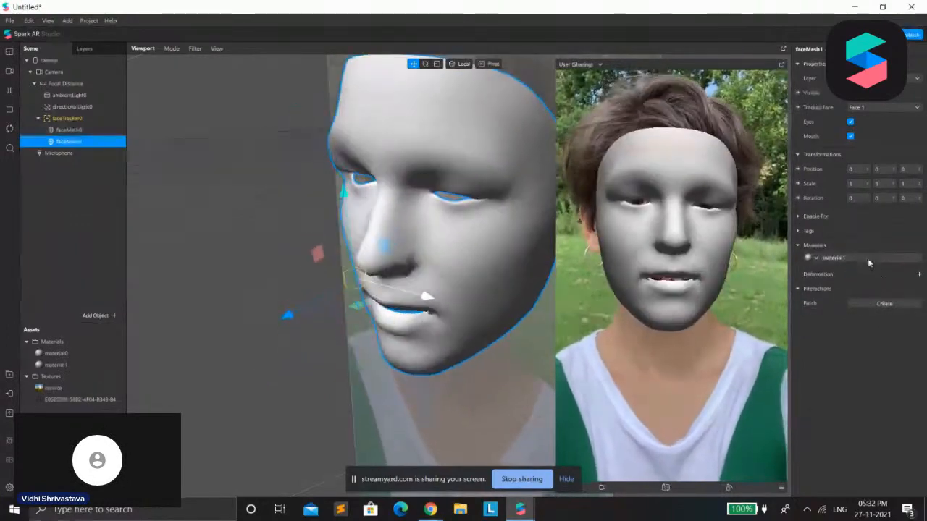
click(891, 64)
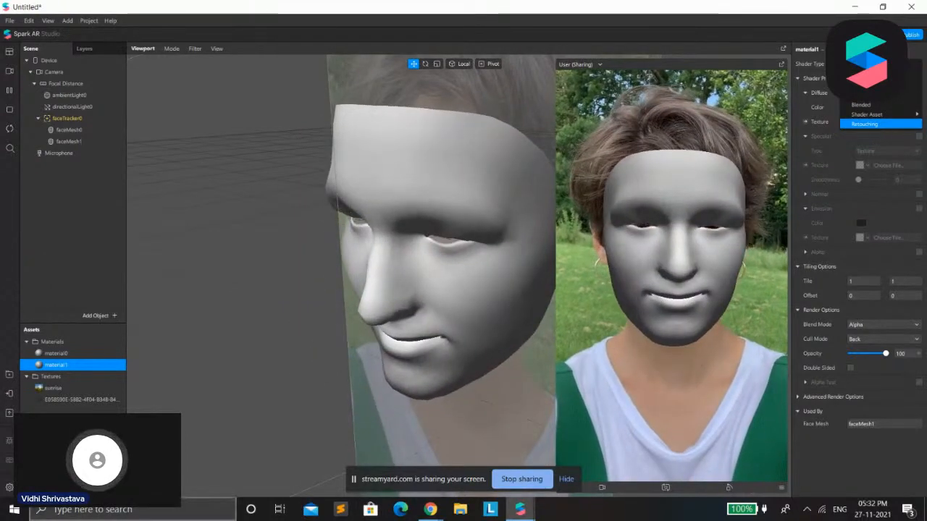
click(866, 123)
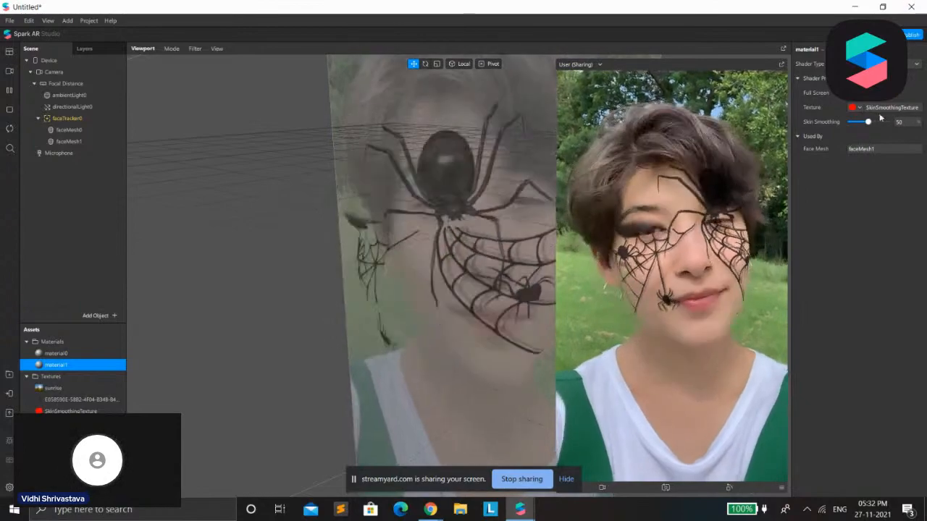
Hide the face paint mesh and set the retouching material's Skin Smoothing to 56
click(69, 130)
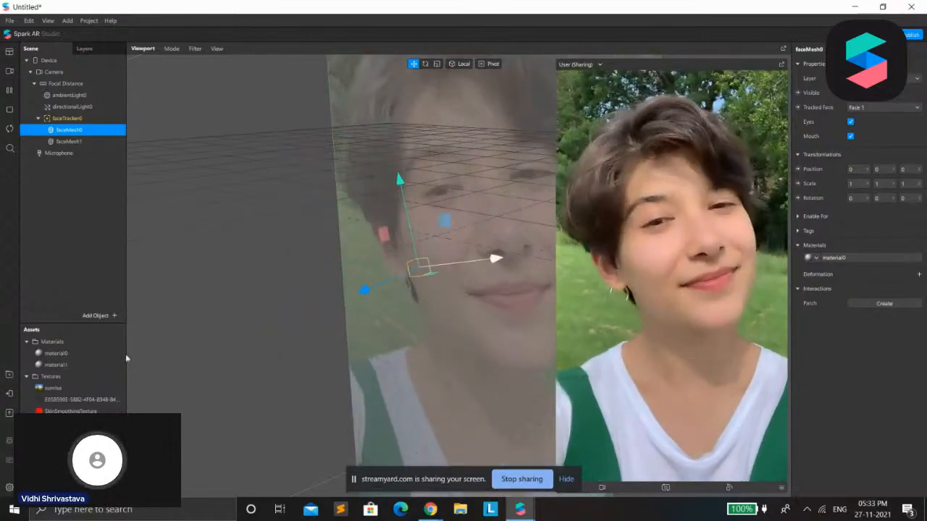
click(70, 142)
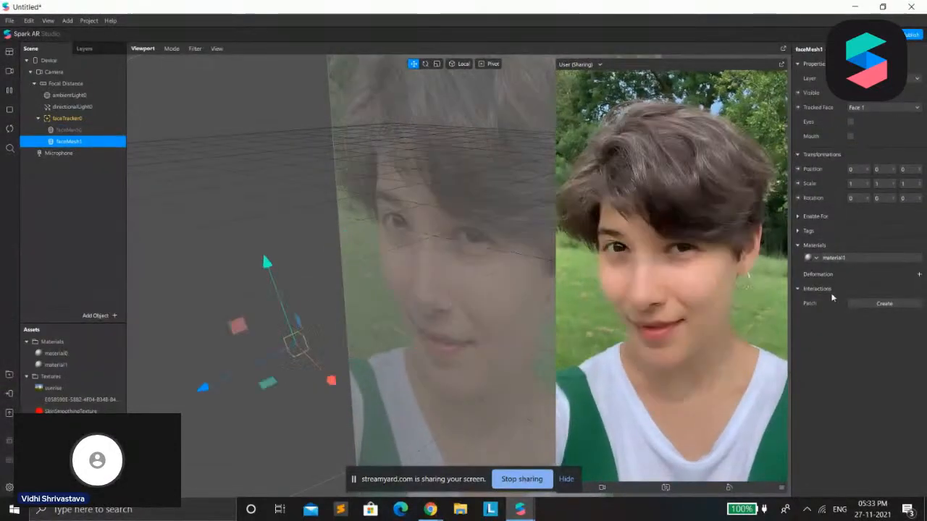
click(847, 256)
drag(885, 122, 870, 122)
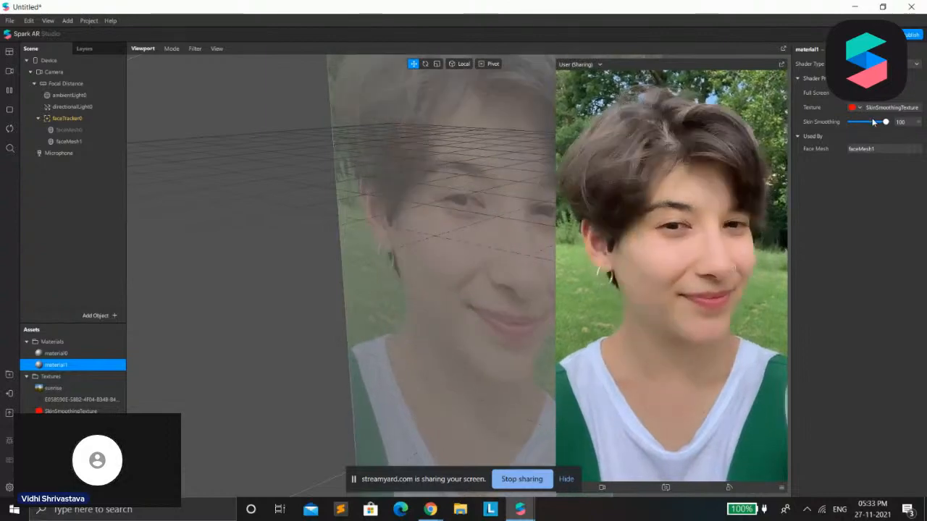
drag(851, 122, 870, 134)
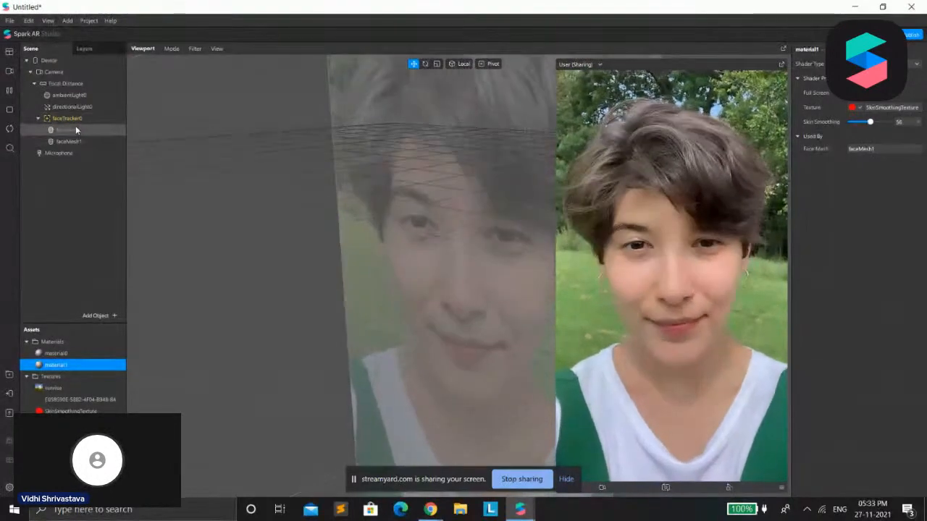
Move the retouching face mesh above the face paint mesh and make the face paint mesh visible again
click(75, 129)
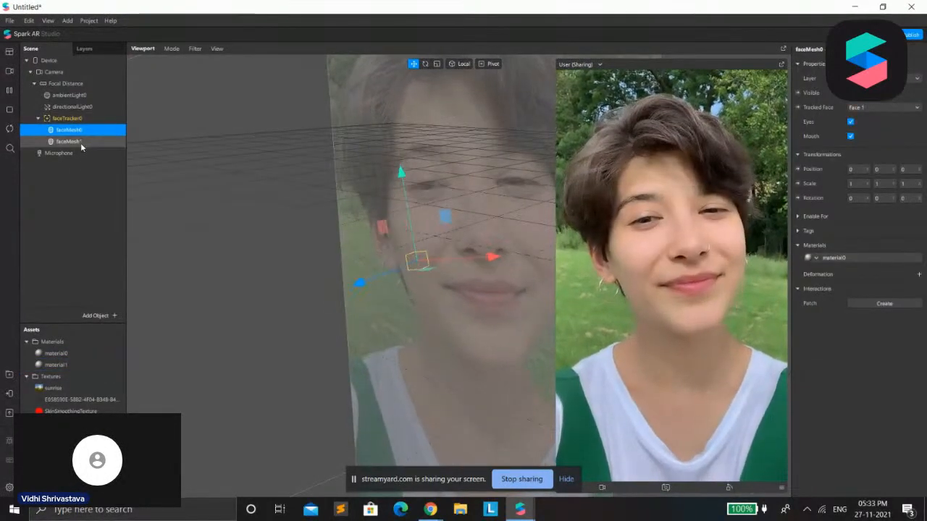
mouse_move(81, 144)
mouse_down()
mouse_move(83, 120)
mouse_move(83, 129)
mouse_up()
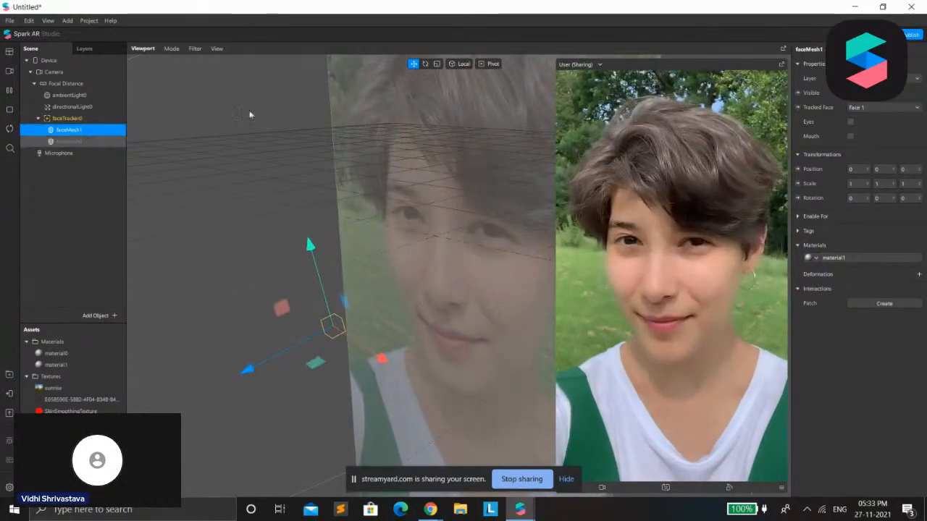
click(69, 141)
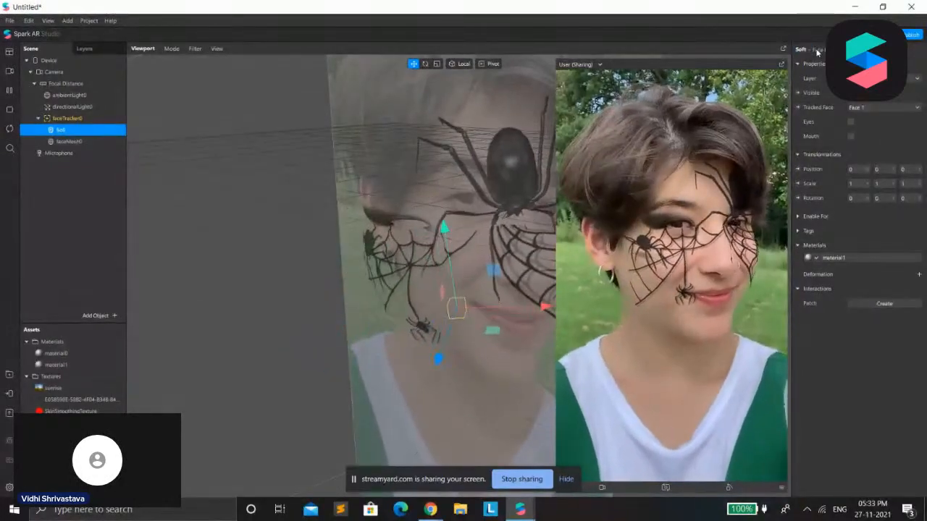
Rename the face paint mesh as EffectEye
right_click(61, 142)
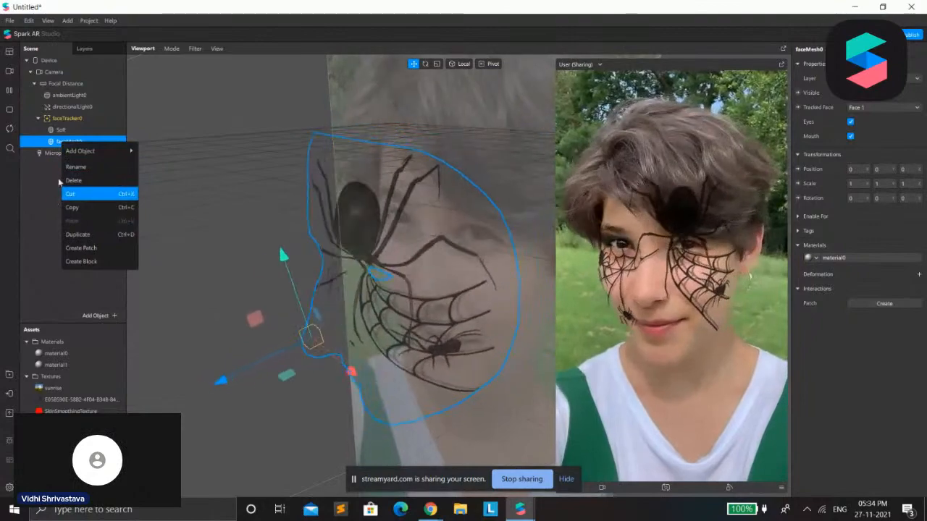
click(75, 167)
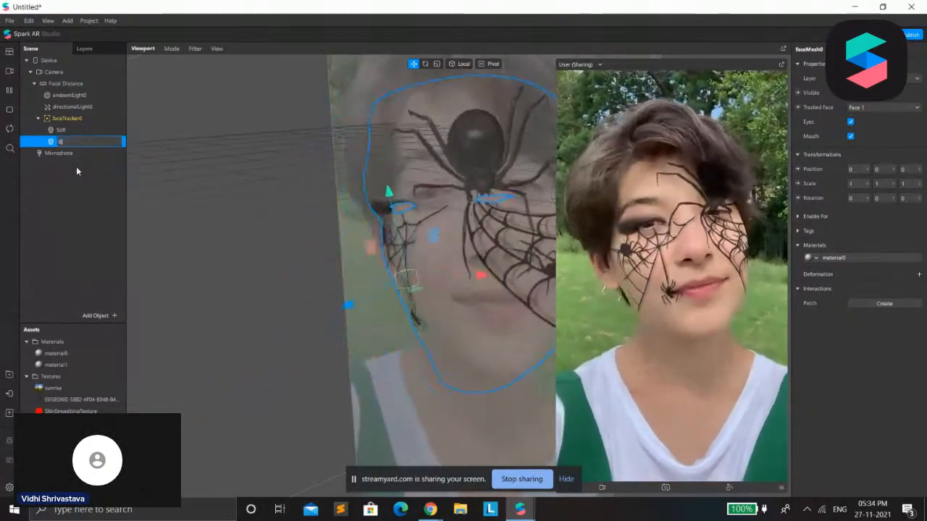
text(Effect)
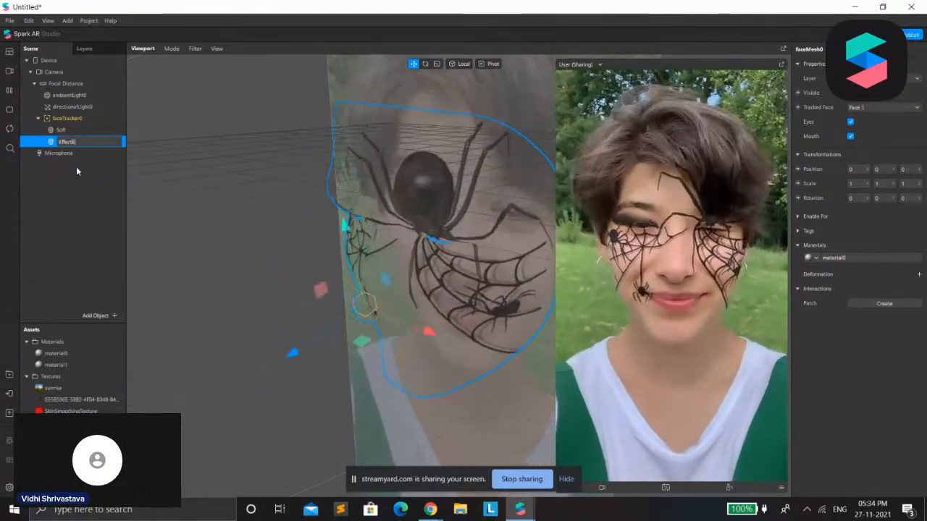
text(Eye)
key(Return)
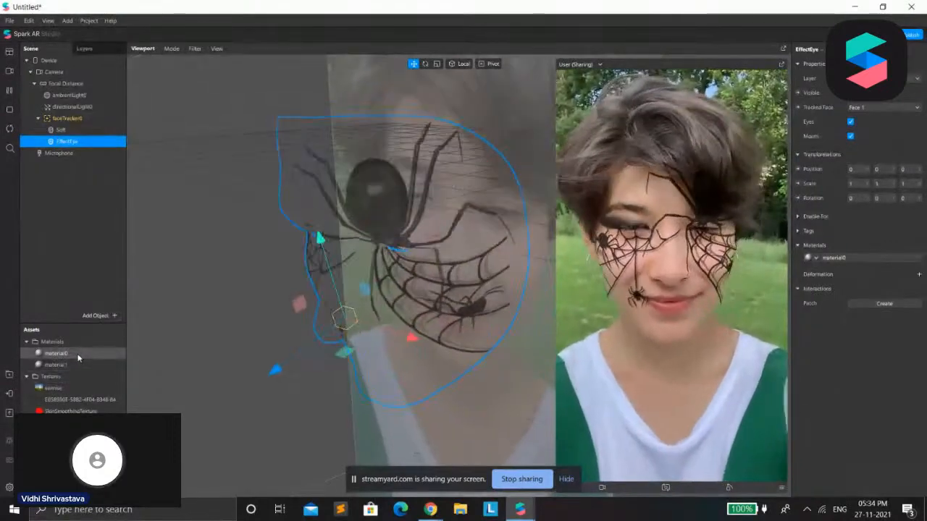
Rename the face paint material, material0, as EffectEye
double_click(78, 358)
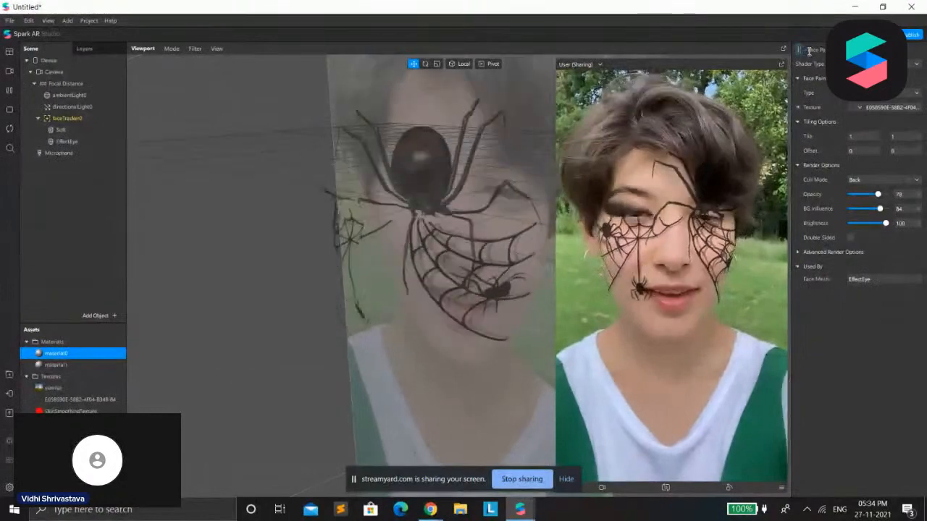
click(810, 51)
text(Effect)
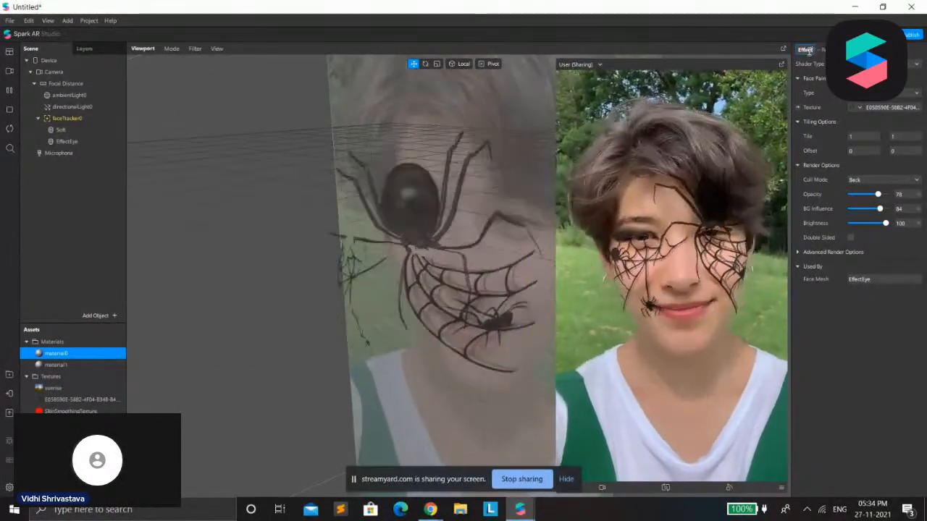
text(Eye)
key(Return)
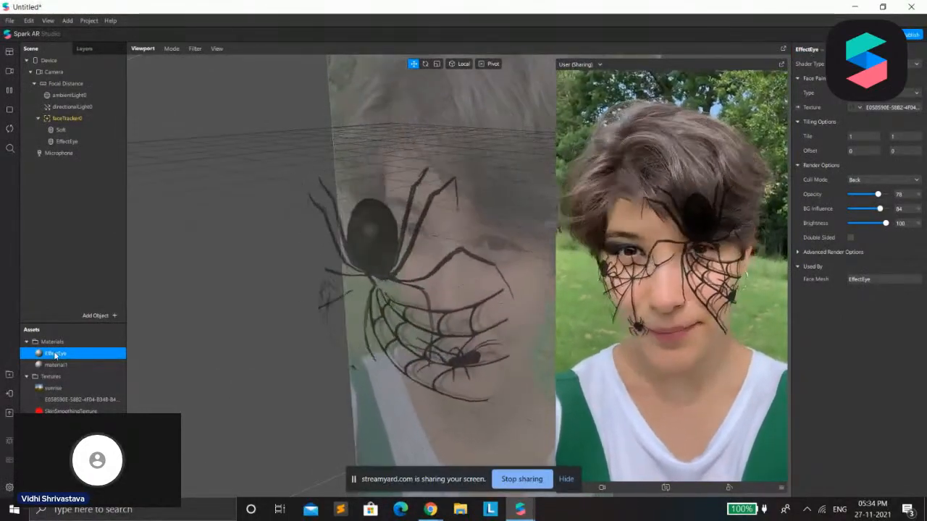
Rename the retouching material, material1, as SOFT
click(56, 365)
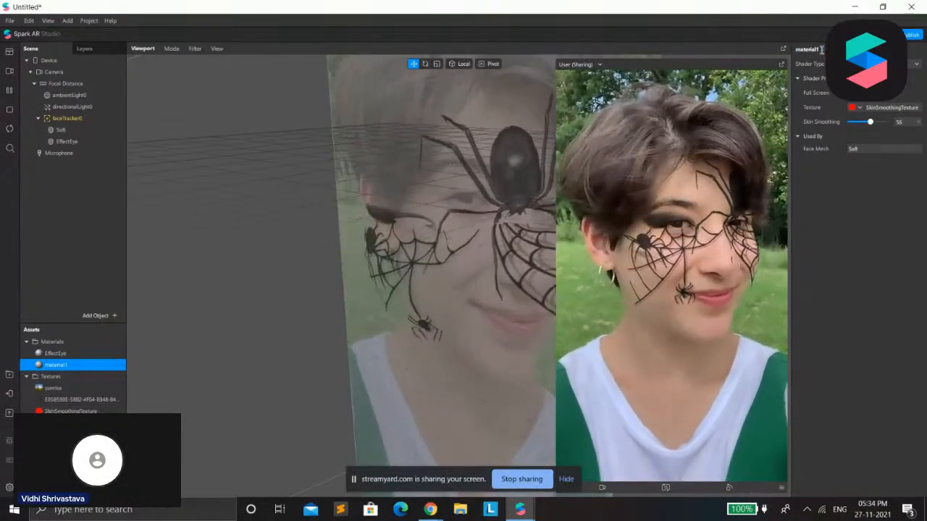
click(813, 49)
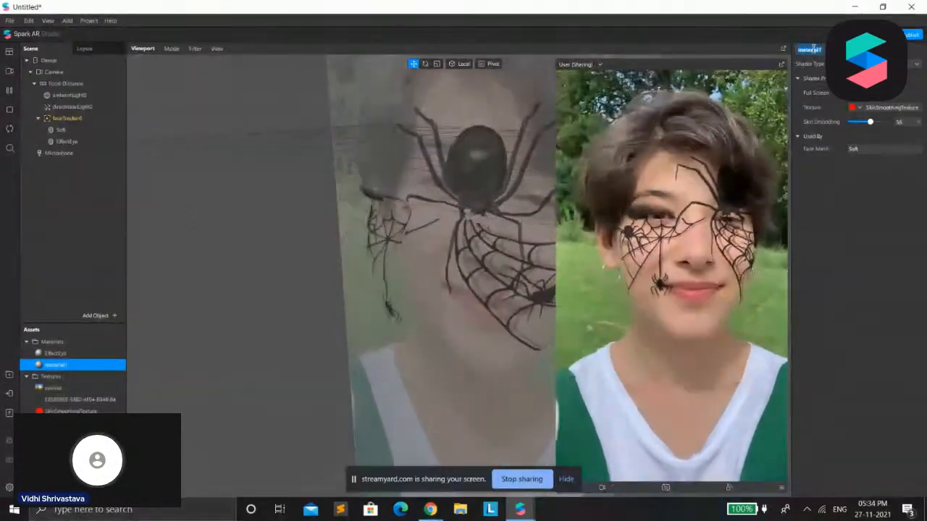
text(Soft)
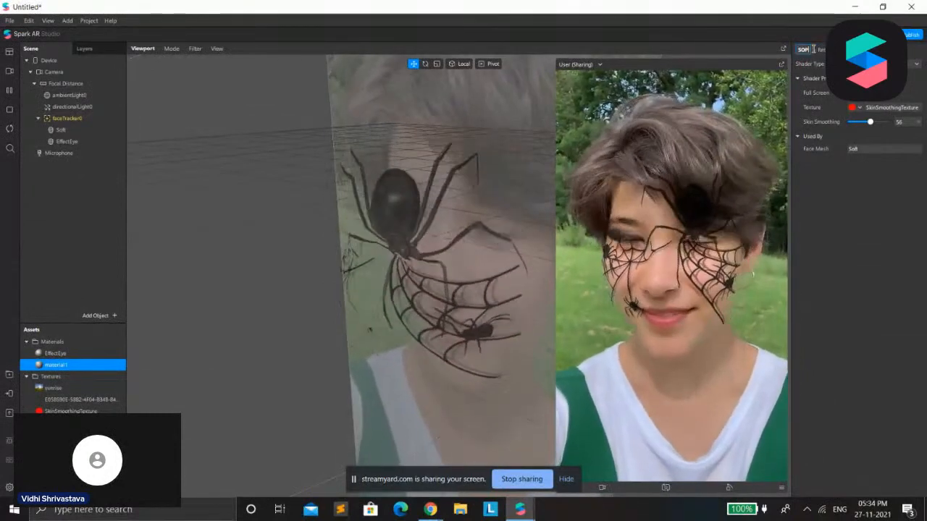
key(Return)
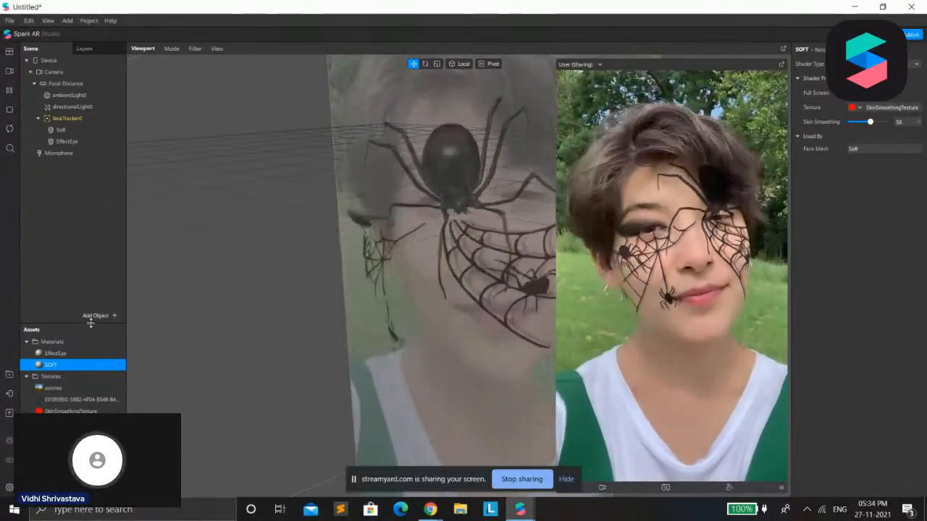
click(91, 317)
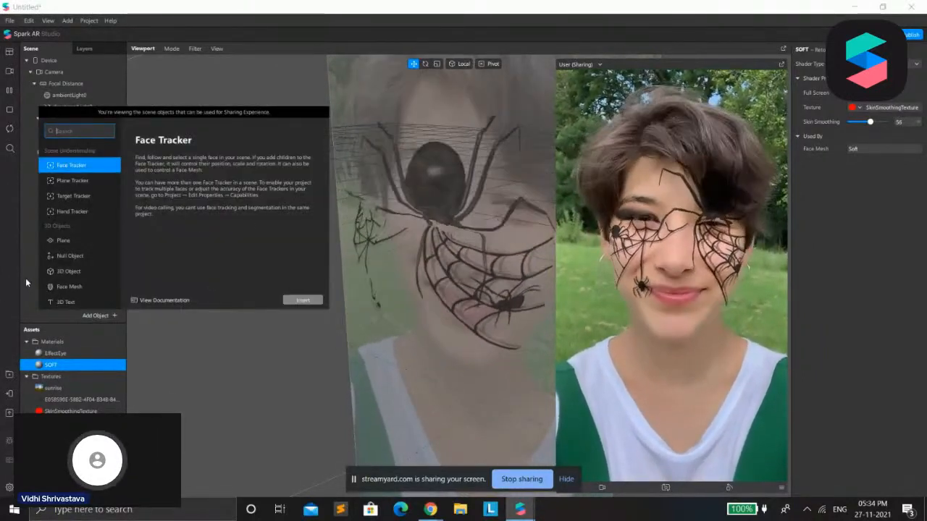
key(Return)
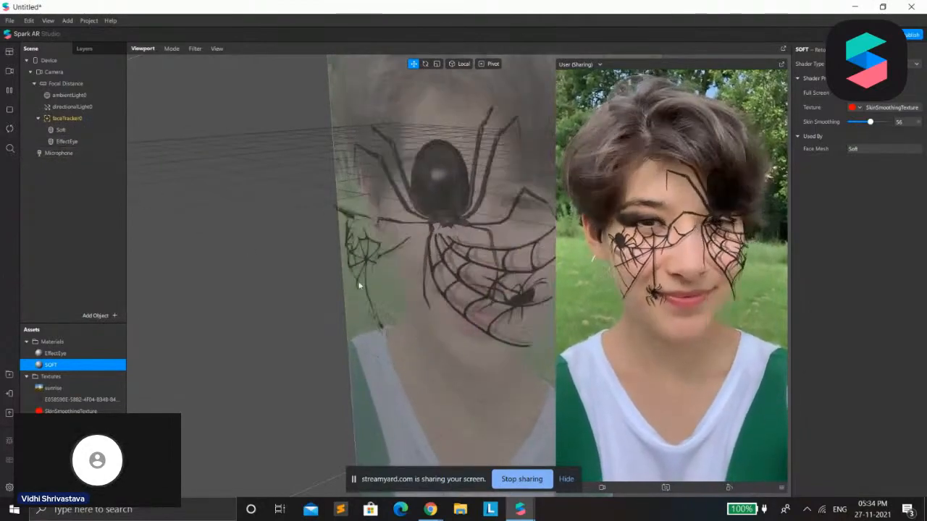
Show the Patch Editor as a short strip under the viewport and enlarge the simulator preview
click(50, 21)
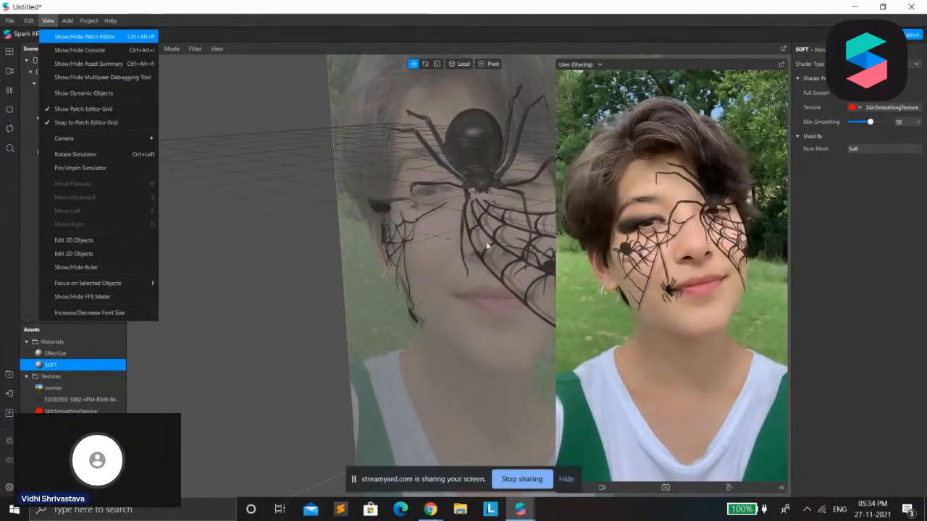
click(85, 36)
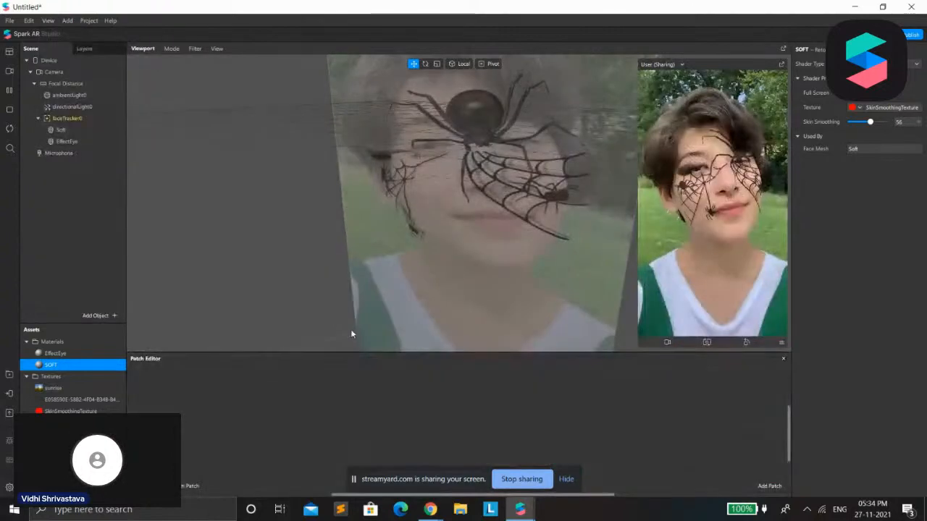
drag(353, 353, 367, 138)
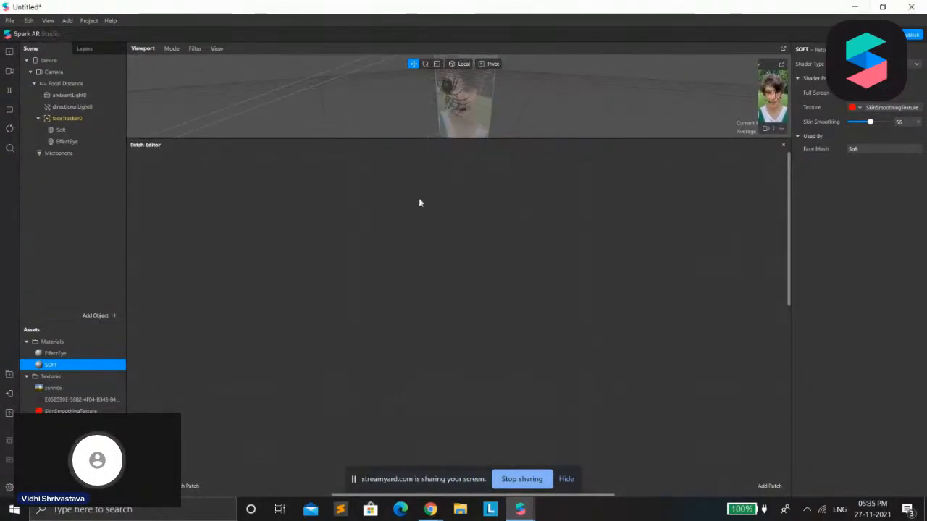
drag(447, 144, 358, 411)
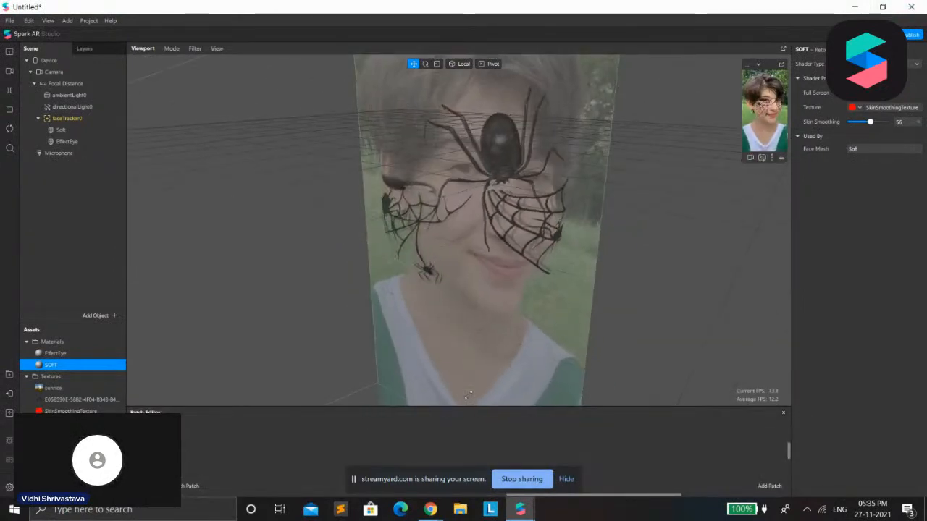
drag(742, 160, 607, 403)
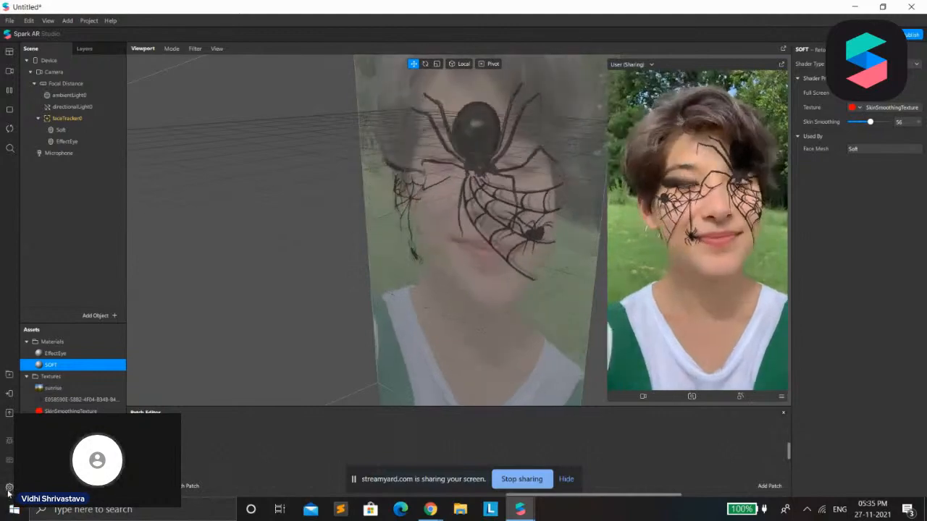
Delete the EffectEye face mesh from the scene and the EffectEye material from the assets
click(86, 142)
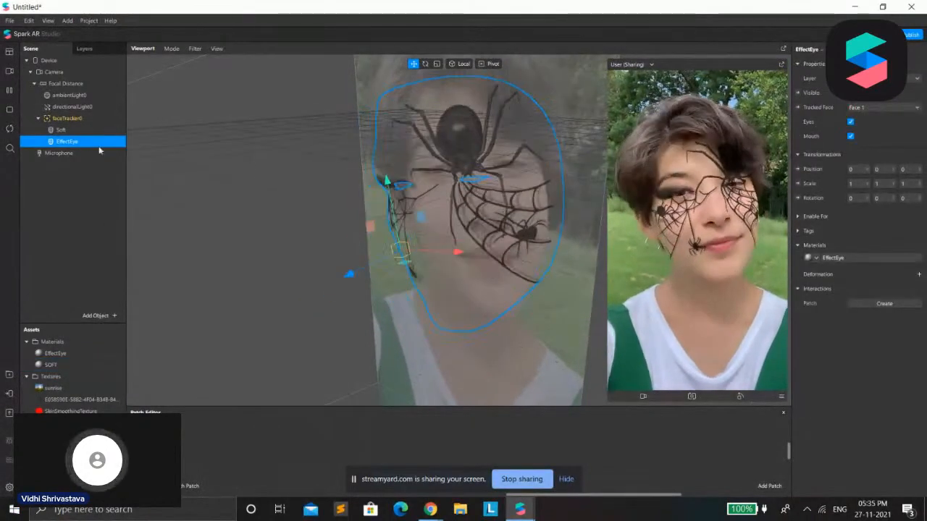
key(Delete)
click(68, 353)
key(Delete)
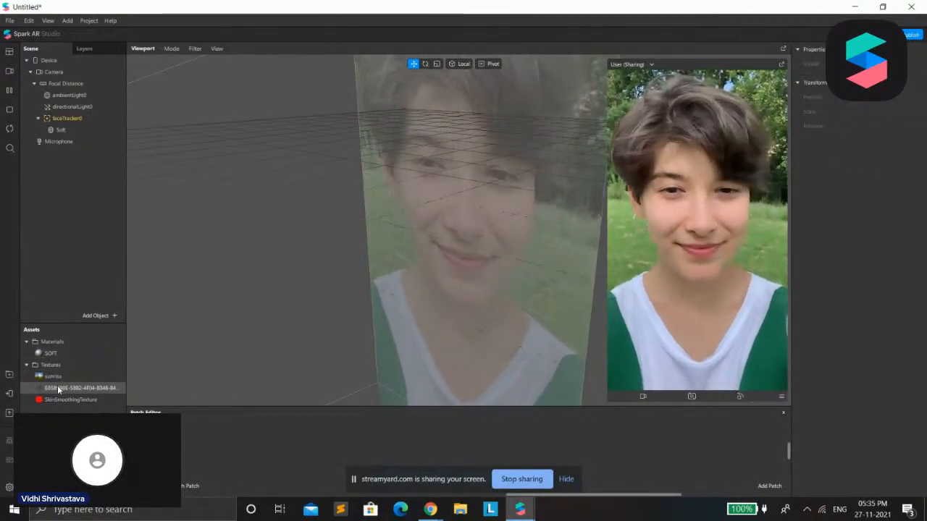
Set the face paint texture's compression to None for iOS, Older Android and Android
click(58, 378)
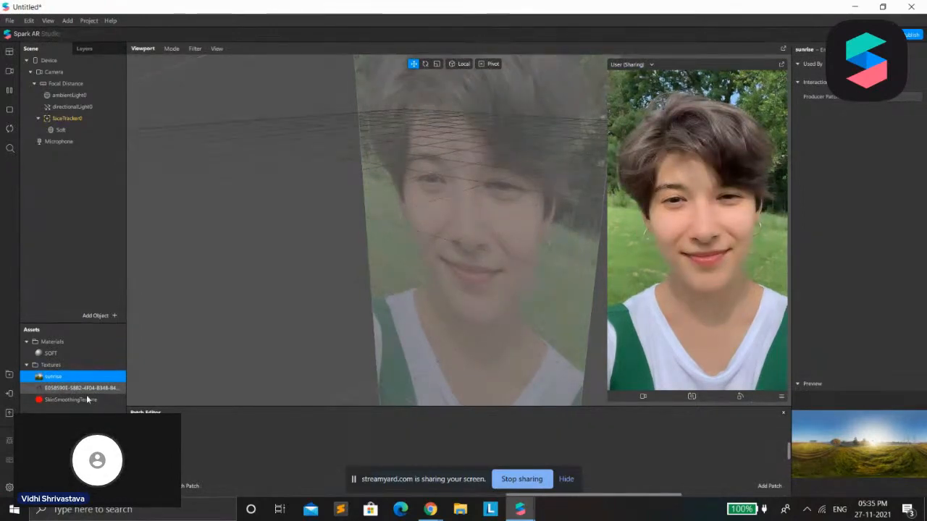
click(87, 389)
click(867, 192)
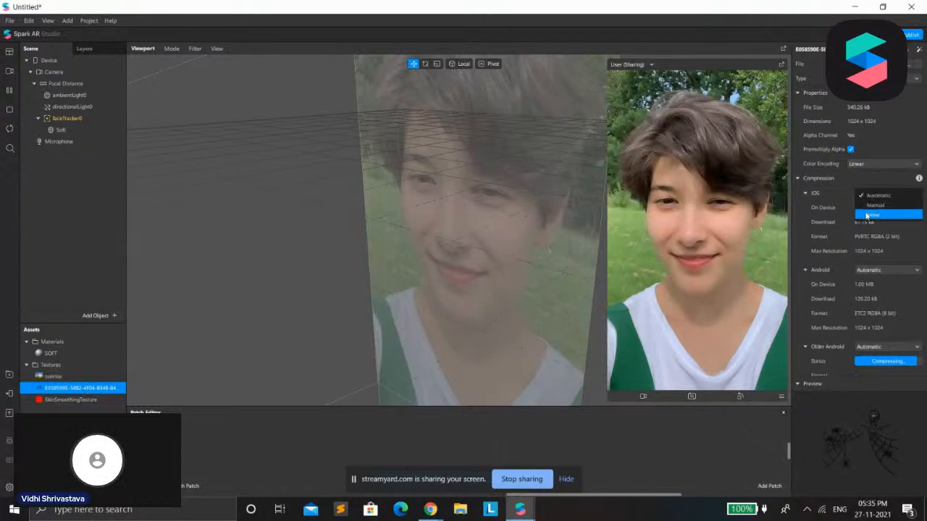
click(869, 216)
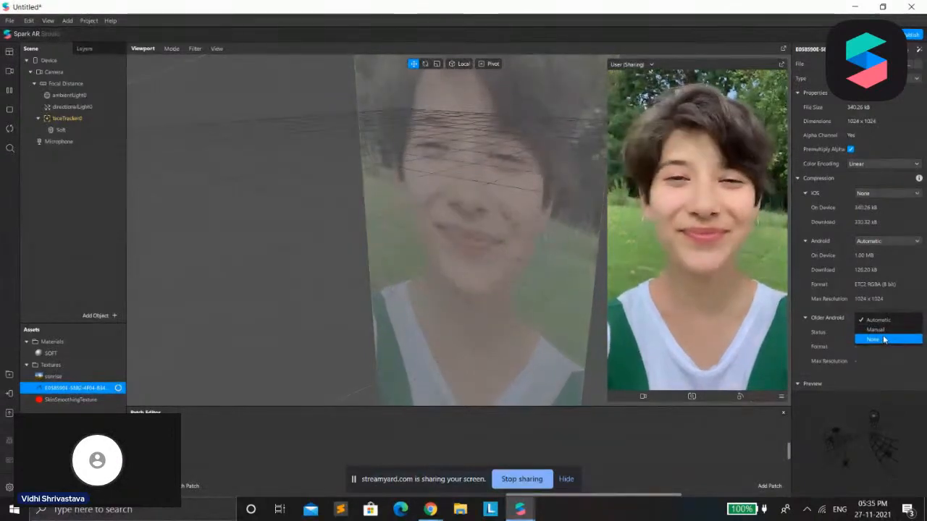
click(882, 337)
click(888, 245)
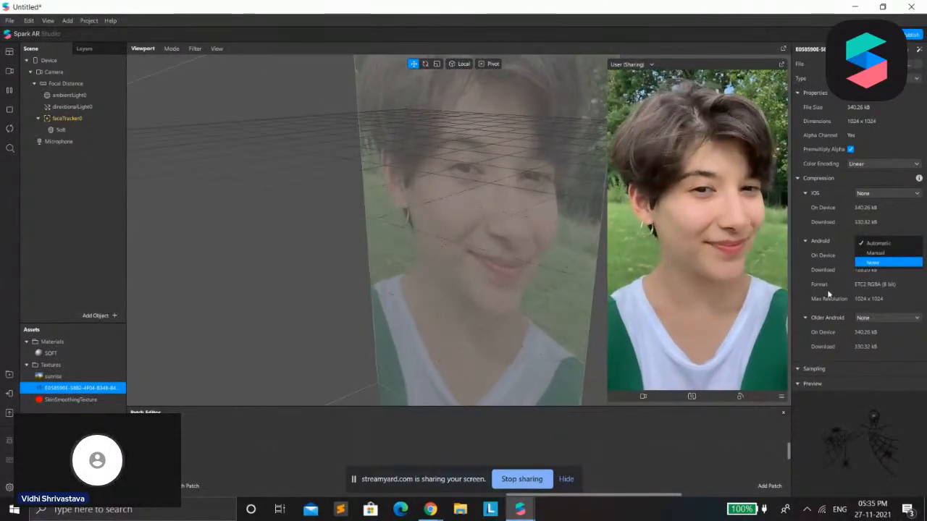
click(880, 262)
click(12, 394)
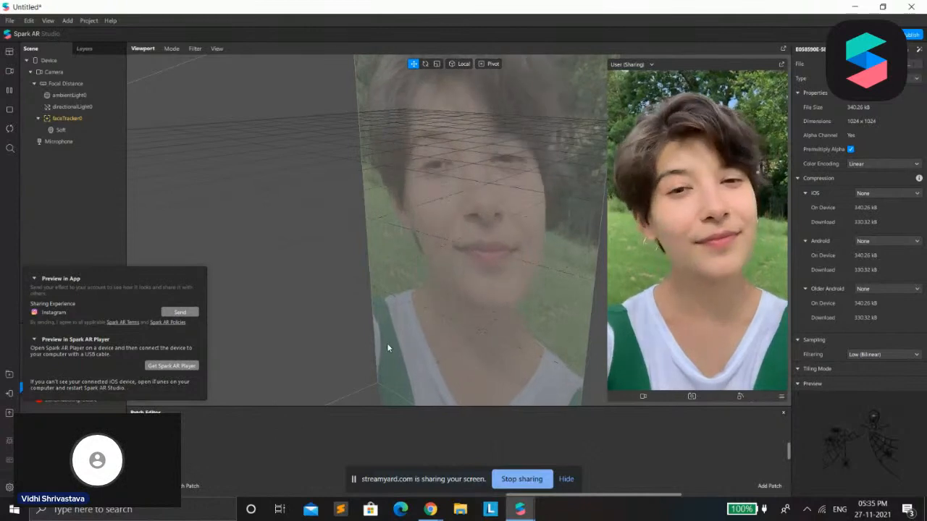
click(316, 445)
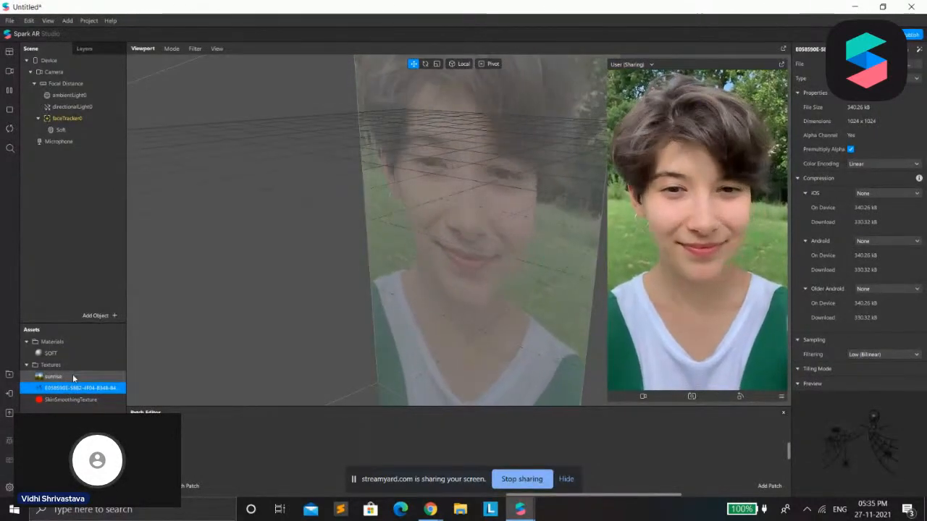
Delete the sunrise and face paint textures, removing the face paint image file from the project folder as well
shift+click(73, 375)
right_click(72, 374)
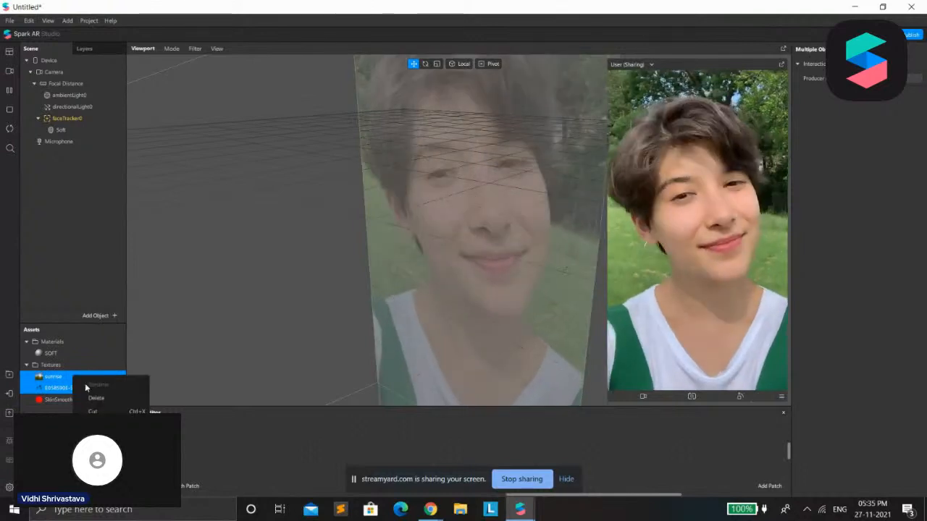
click(93, 396)
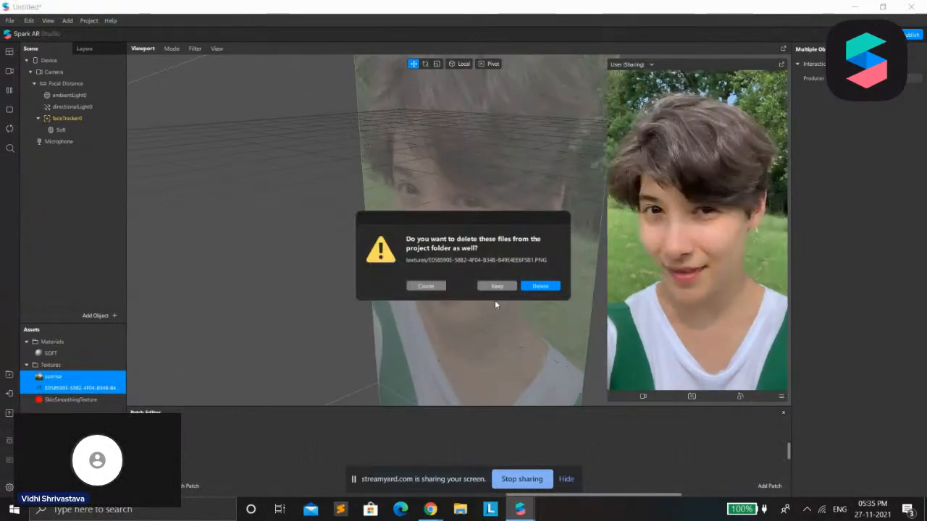
click(533, 287)
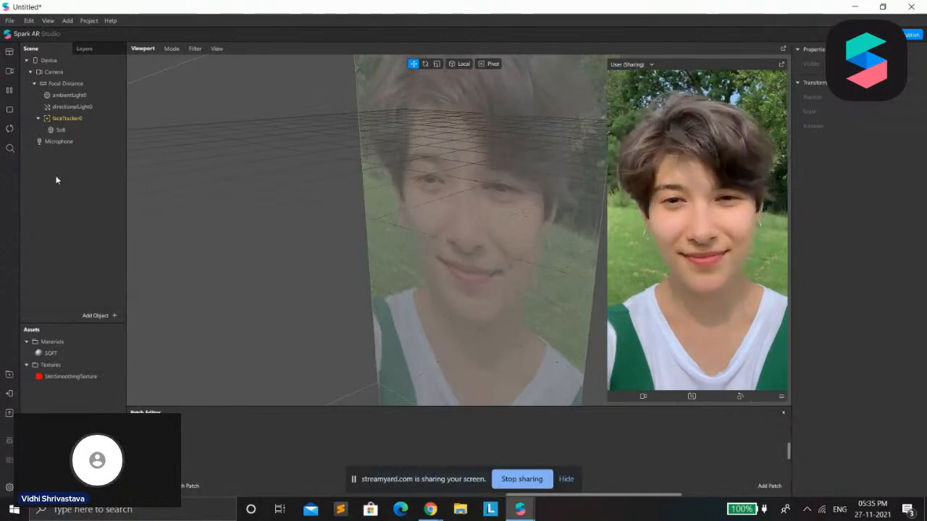
Add a Particle System object to the scene
click(95, 316)
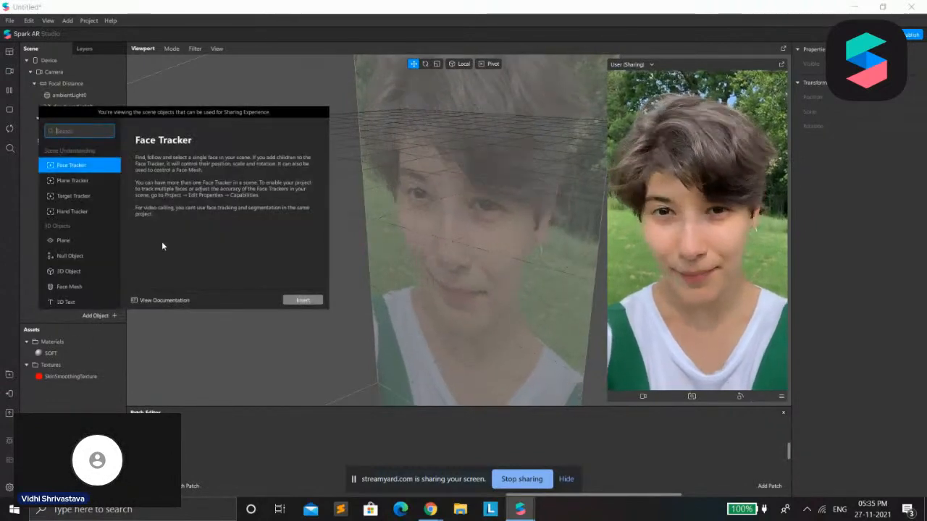
scroll(87, 297, down, 5)
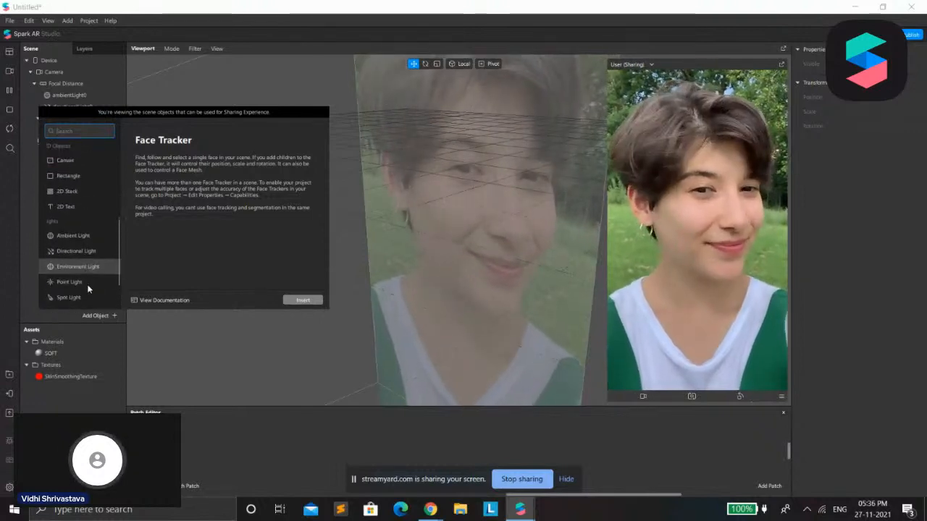
scroll(88, 253, up, 1)
scroll(87, 252, down, 1)
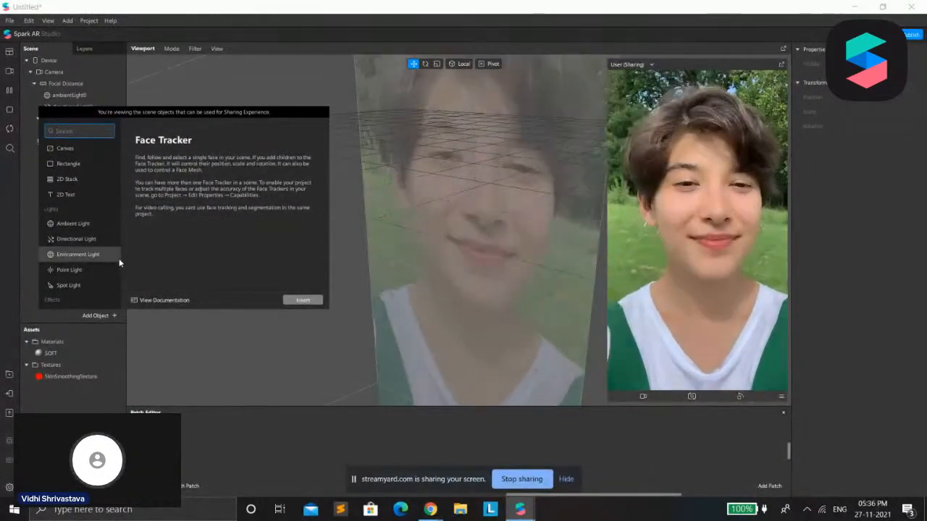
scroll(97, 281, down, 2)
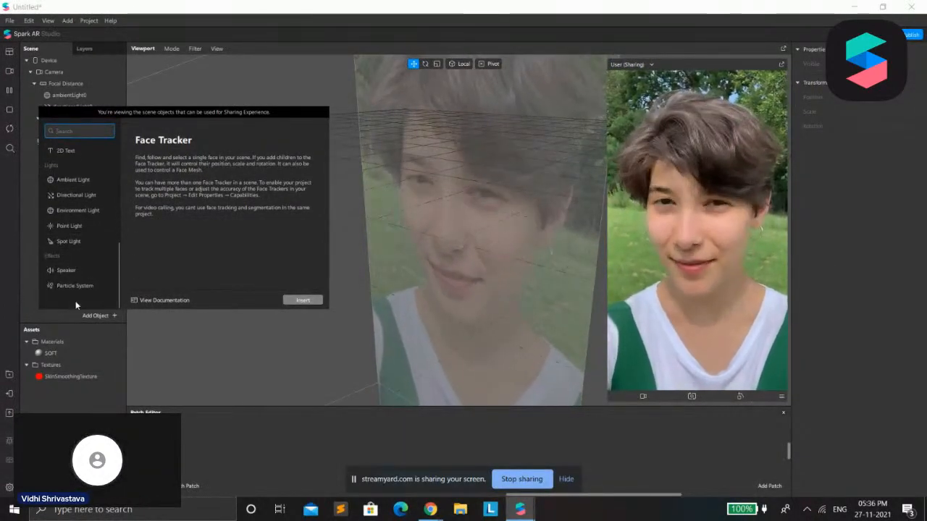
click(80, 288)
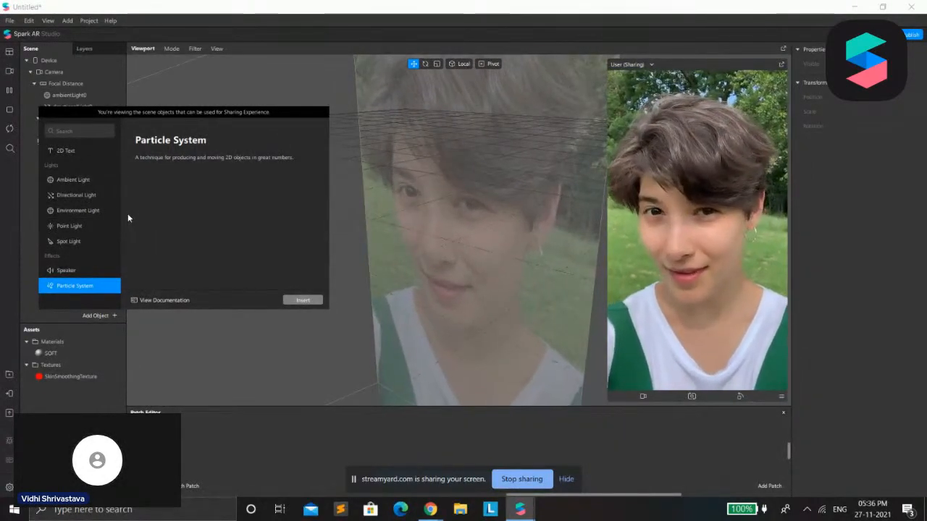
click(304, 300)
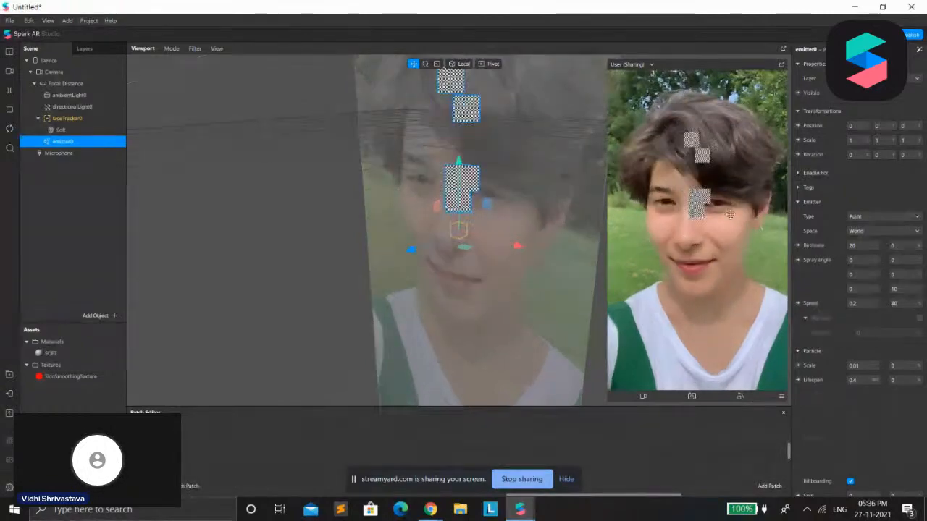
Try the Line, Plane and Ring emitter types on the particle system
click(898, 217)
click(864, 228)
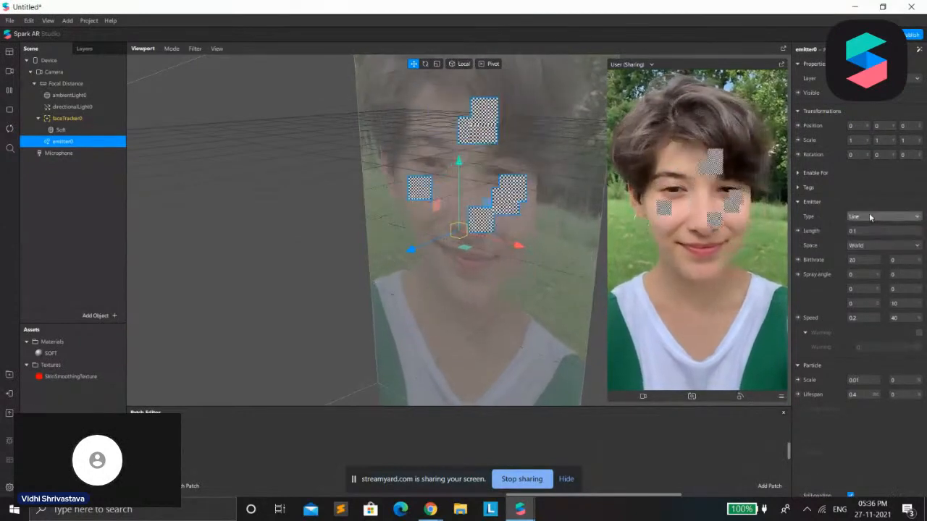
click(869, 216)
click(866, 238)
click(869, 216)
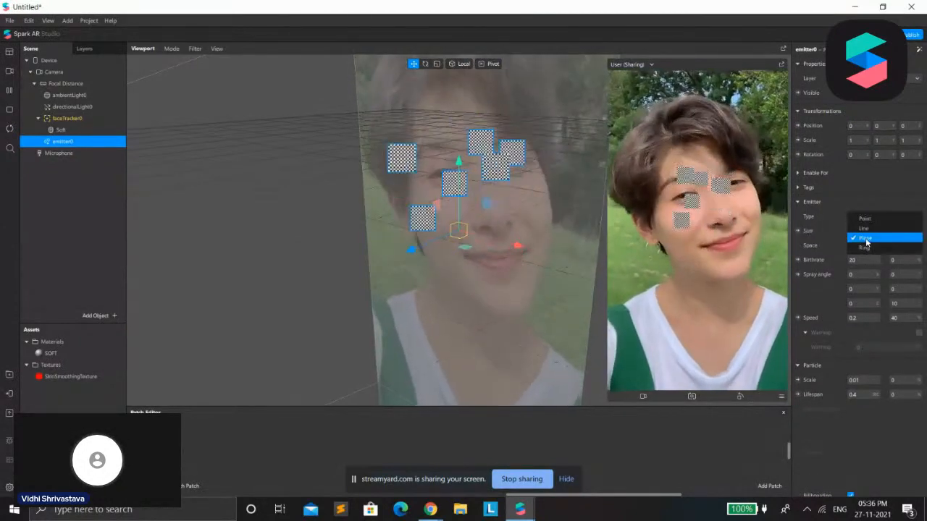
click(874, 248)
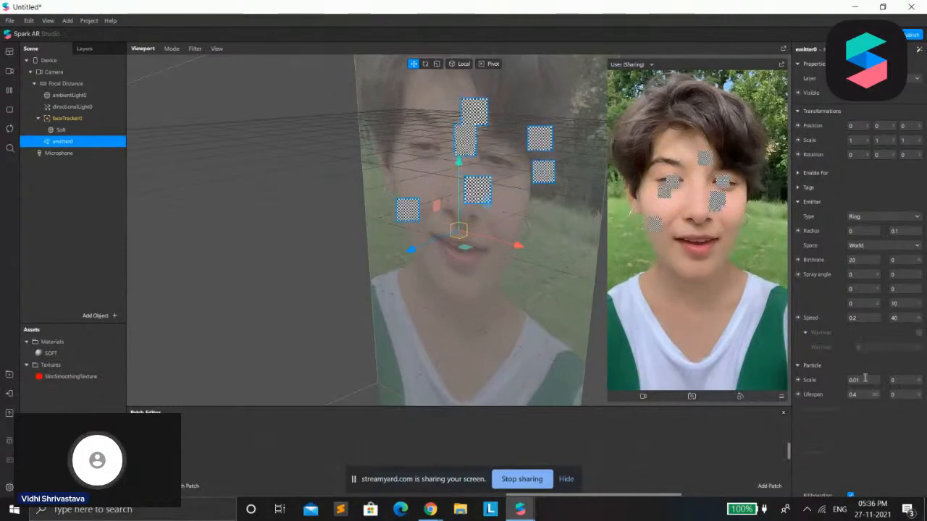
Examine the particle system's emitter, particle, material and force properties
scroll(888, 437, down, 1)
scroll(889, 443, up, 1)
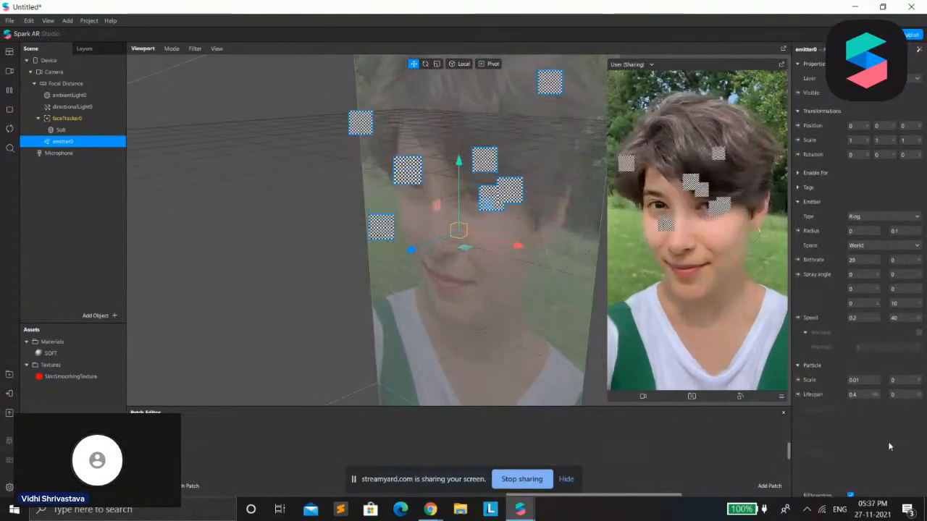
scroll(904, 430, down, 3)
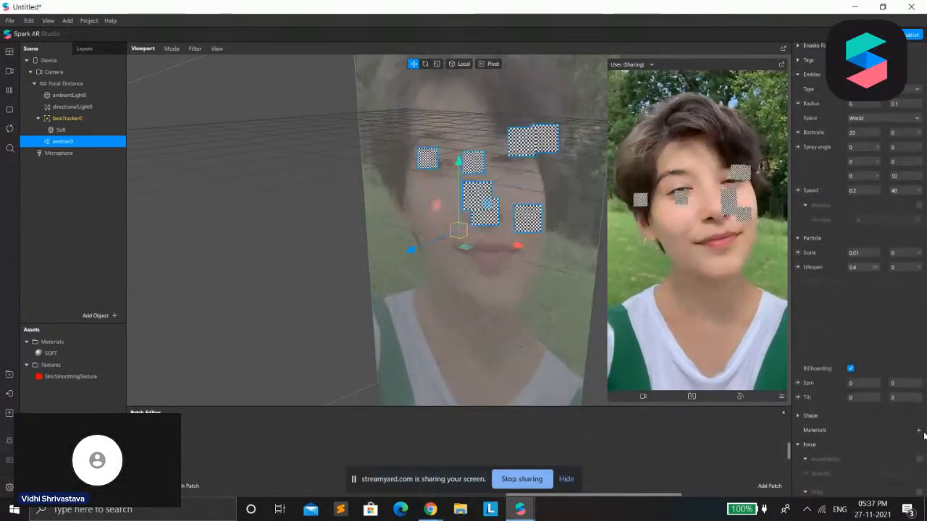
scroll(885, 289, up, 3)
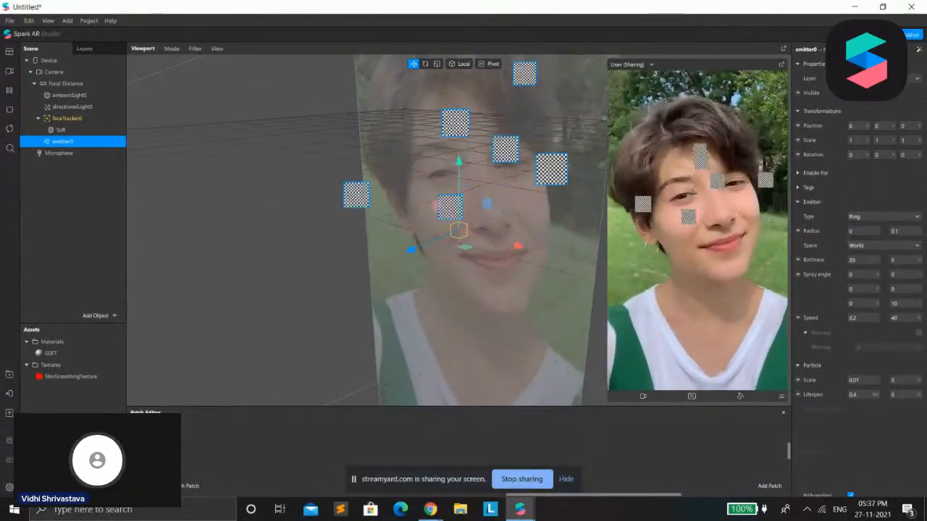
scroll(839, 420, down, 3)
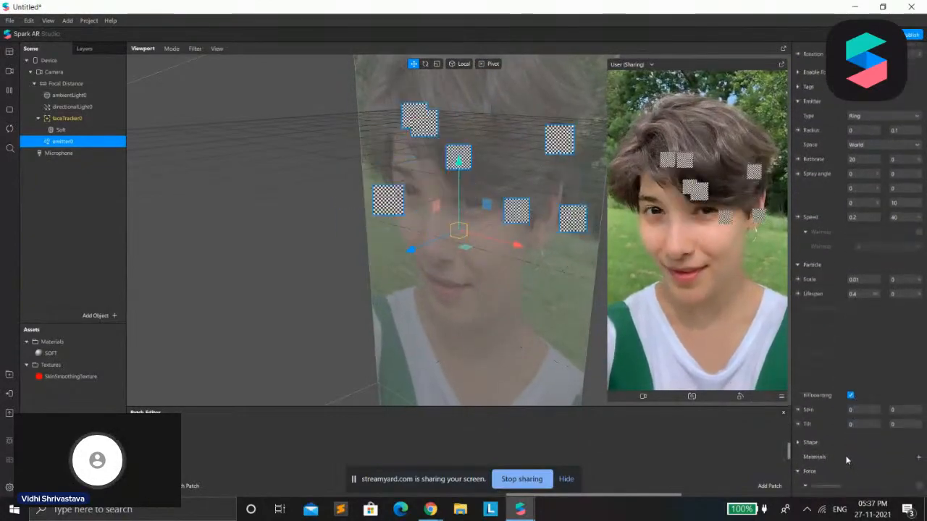
scroll(832, 414, down, 2)
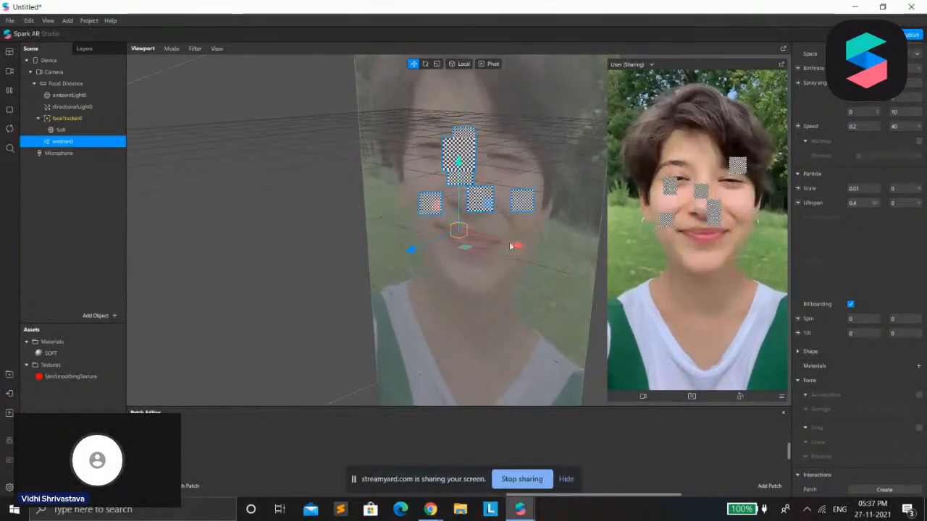
scroll(886, 268, up, 2)
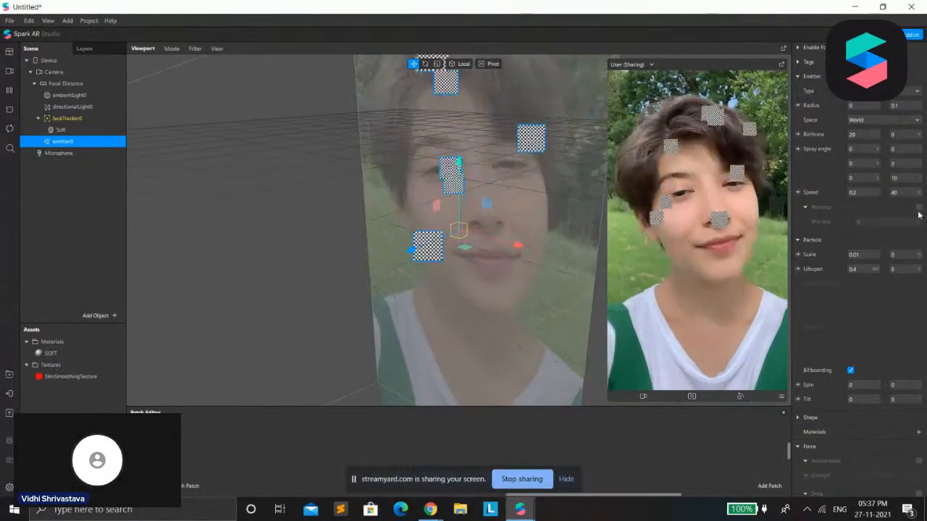
scroll(891, 210, up, 4)
Set the emitter type to Line with length 0.32, birthrate 50, first spray angle 180 and third spray angle variation 0
click(865, 217)
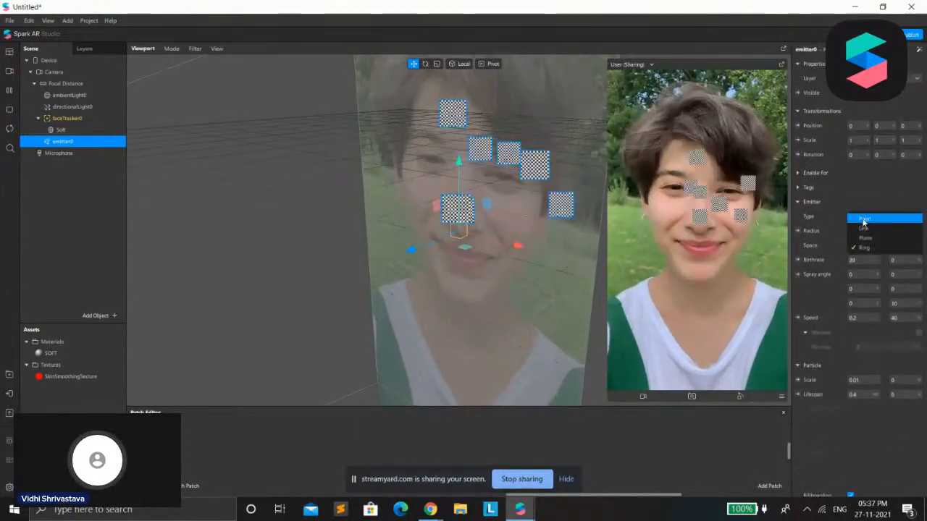
click(864, 228)
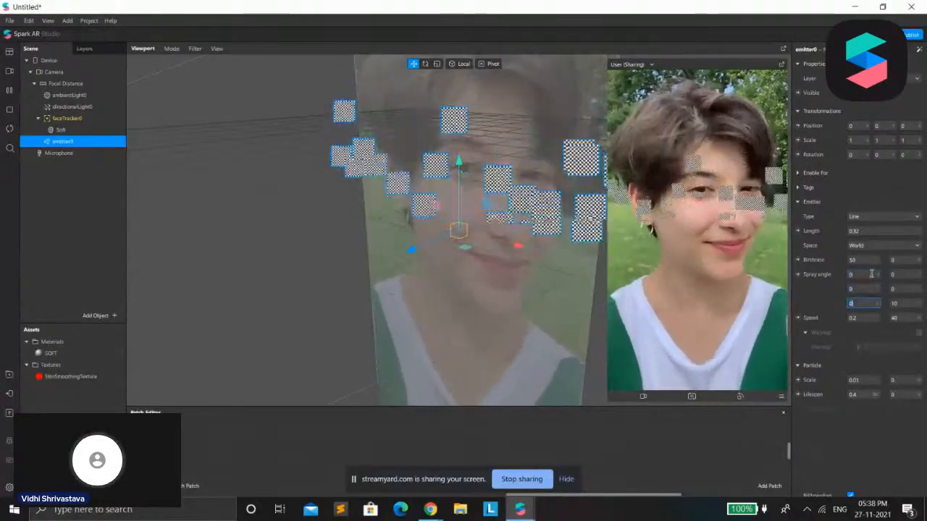
text(15)
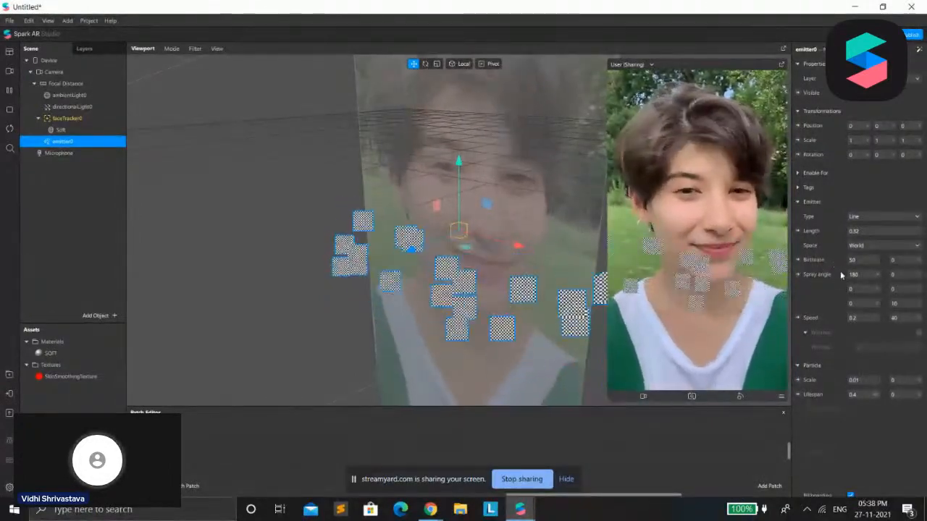
click(860, 263)
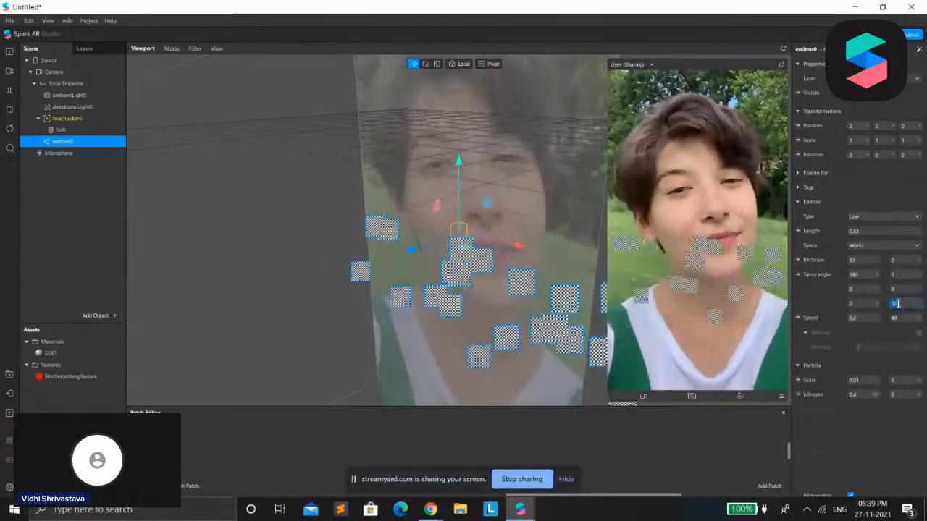
text(3)
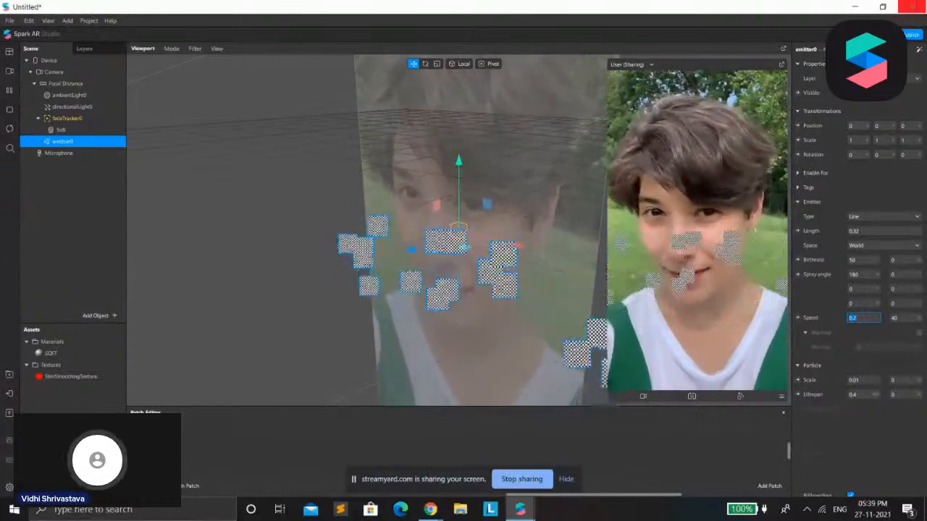
Set the emitter's speed to 0.05 with a variation of 50, and enable Warmup
text(0.05)
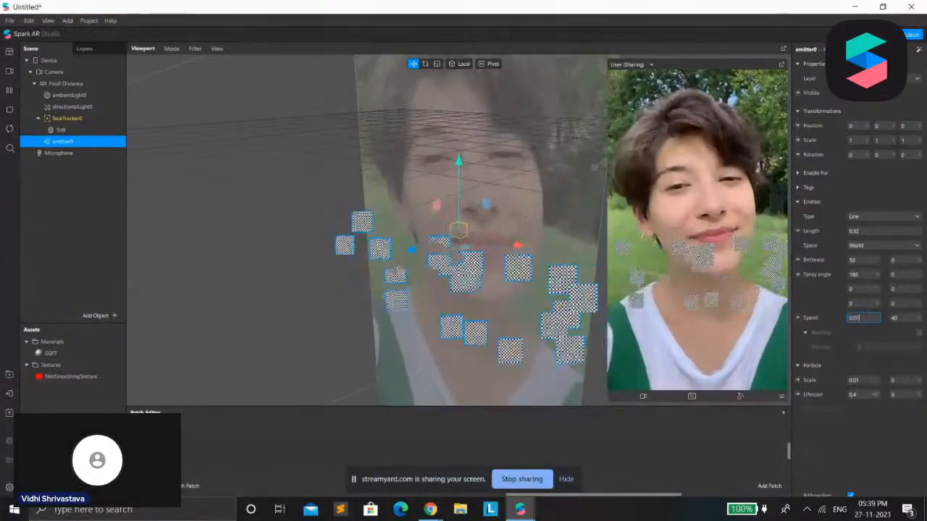
key(Return)
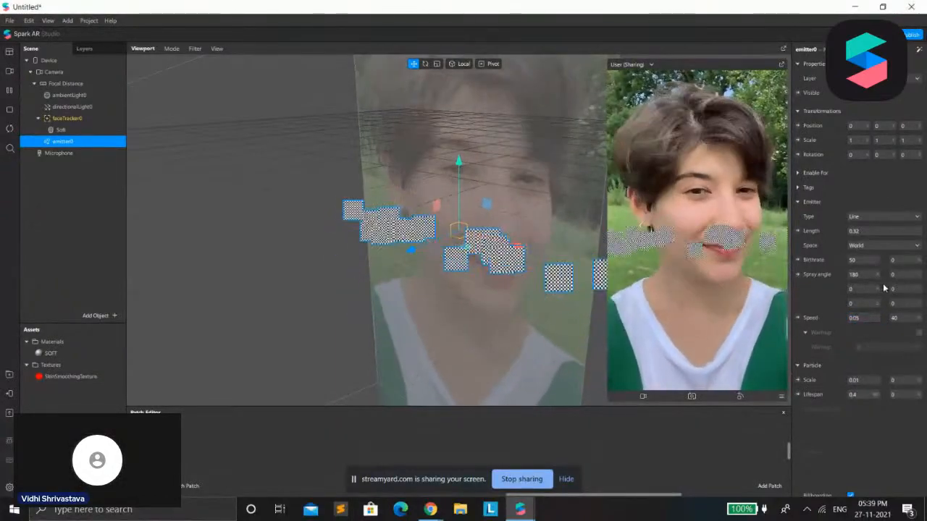
click(906, 317)
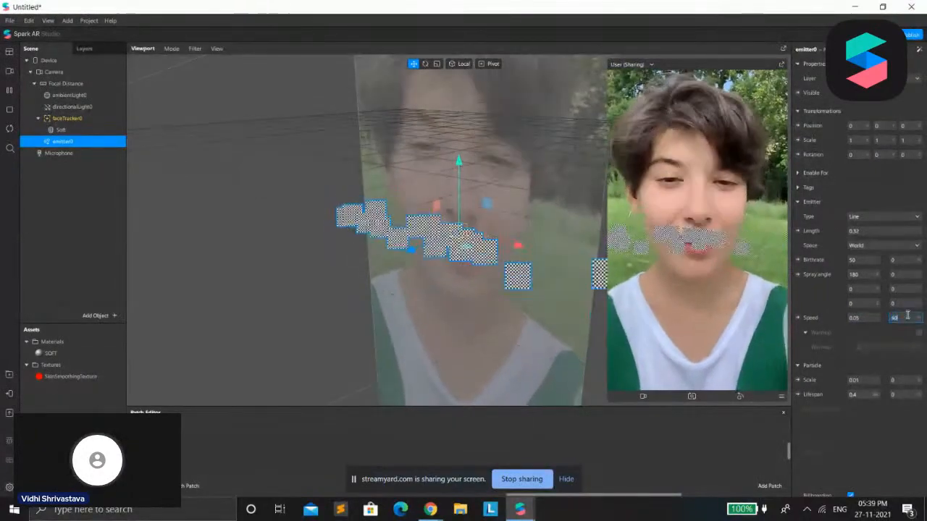
text(50)
scroll(889, 336, down, 3)
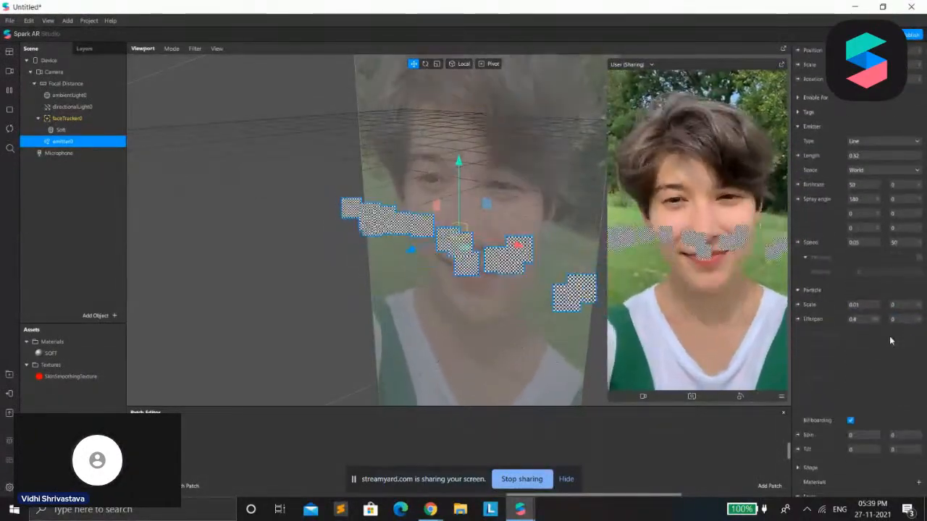
Set the emitter's warmup to 10 and the particle scale to 0.002 with a variation of 50
click(919, 258)
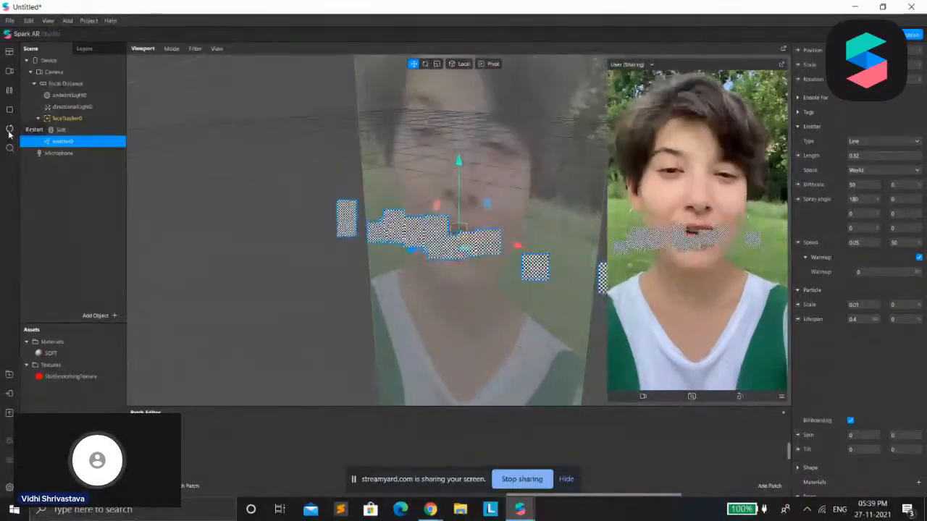
click(866, 272)
text(10)
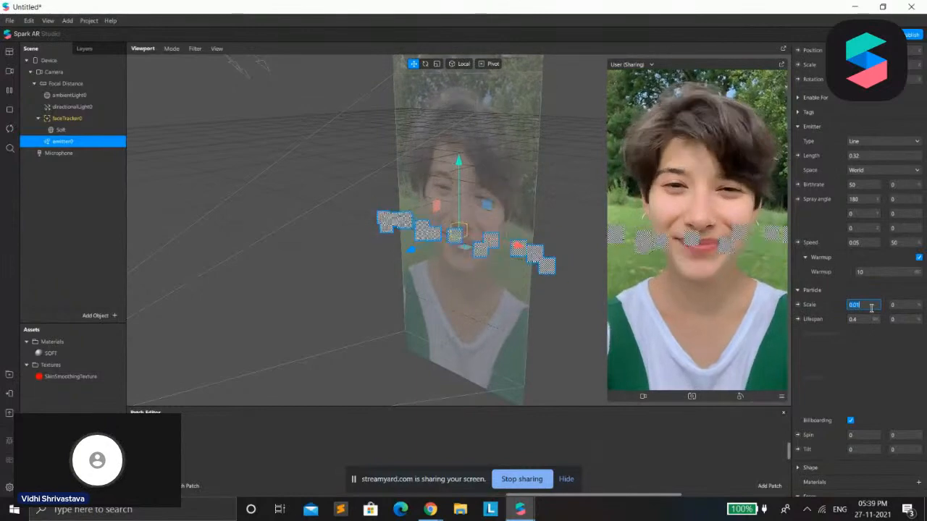
text(0.002)
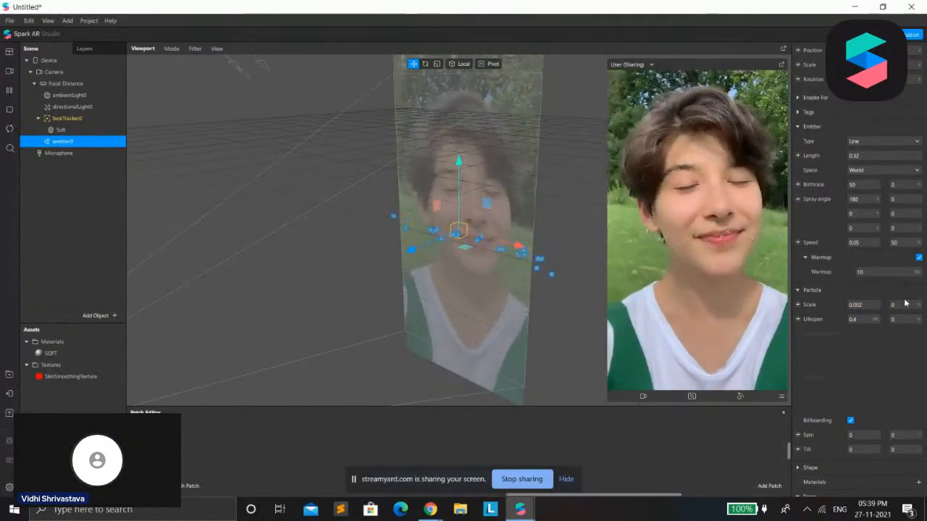
click(901, 305)
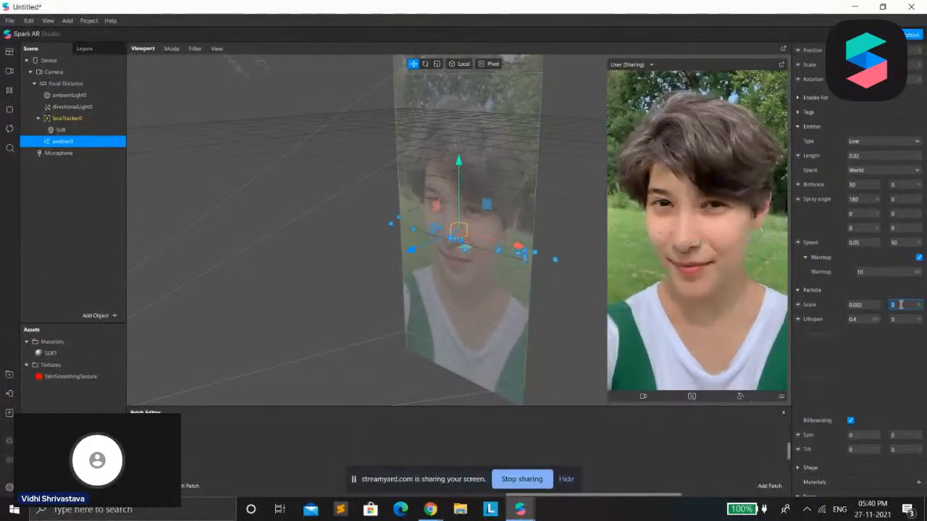
Try particle lifespans of 10, 1 and 0.1
click(864, 319)
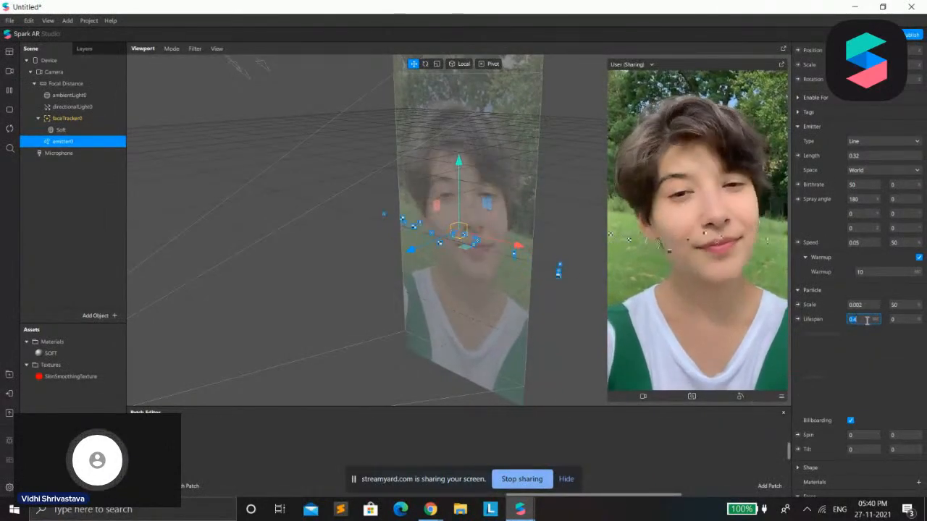
text(10)
key(Return)
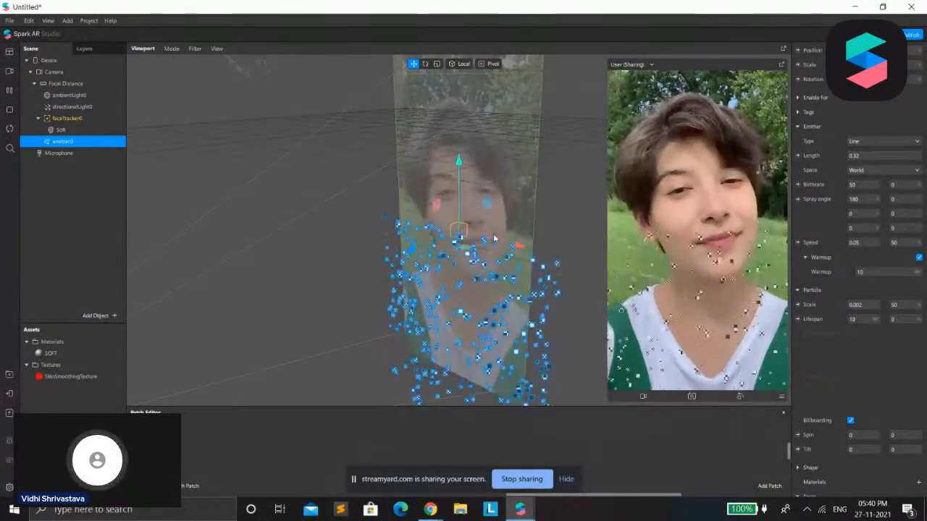
click(859, 318)
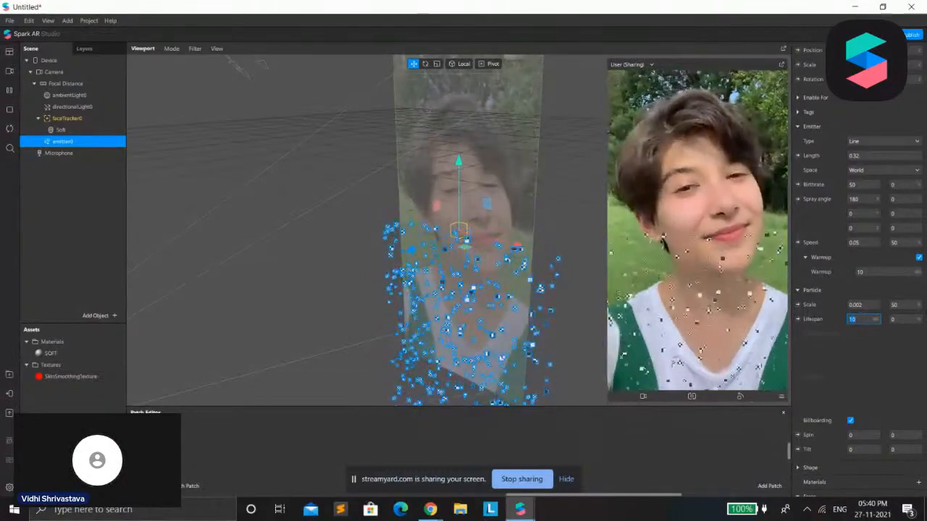
text(1)
key(Return)
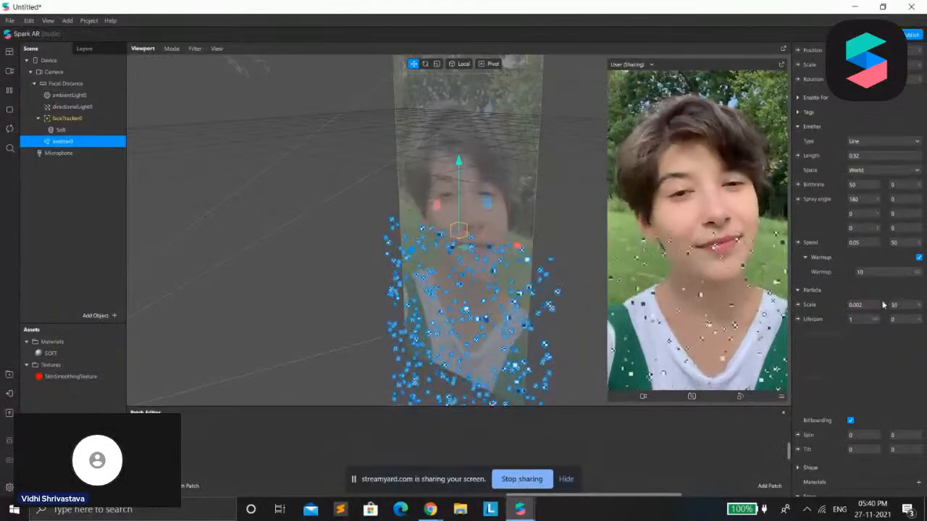
click(853, 319)
text(0.1)
key(Return)
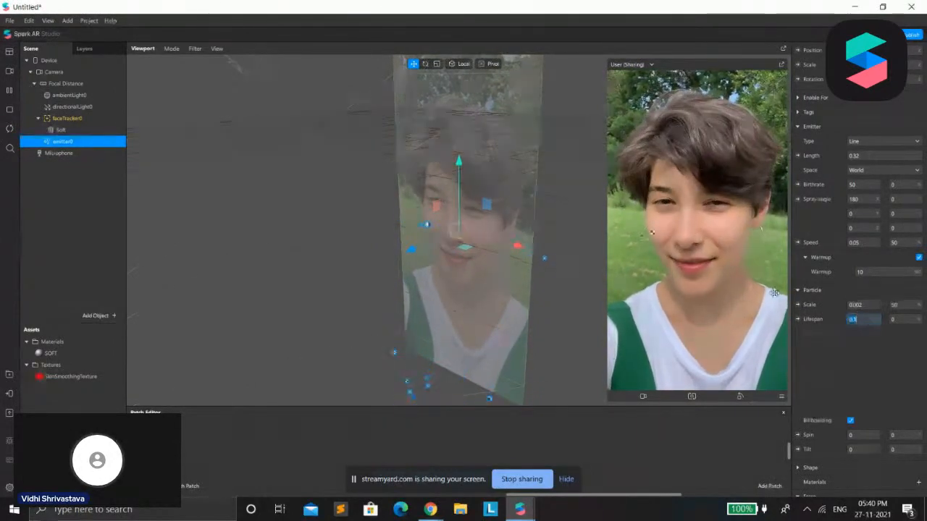
click(734, 253)
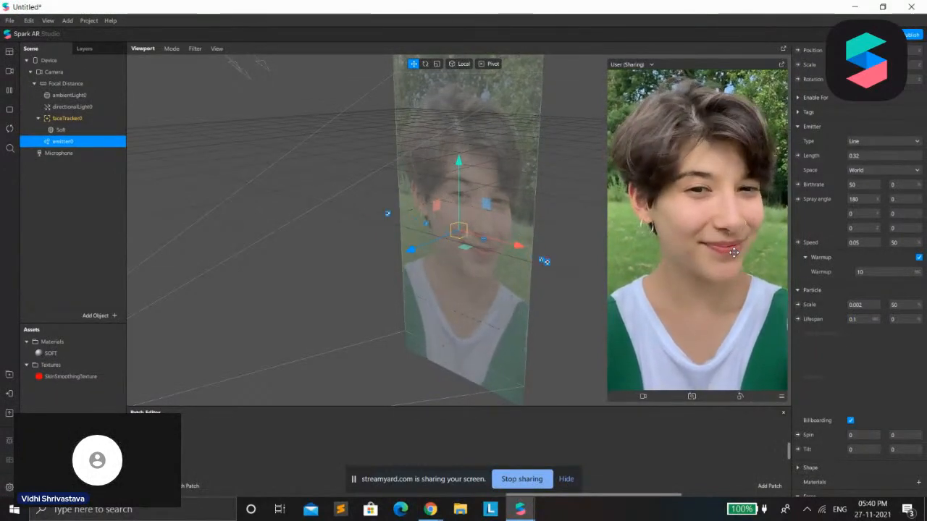
Set the particle lifespan to 10, disable Billboarding and give all three angular velocity axes a variation of 600
click(868, 317)
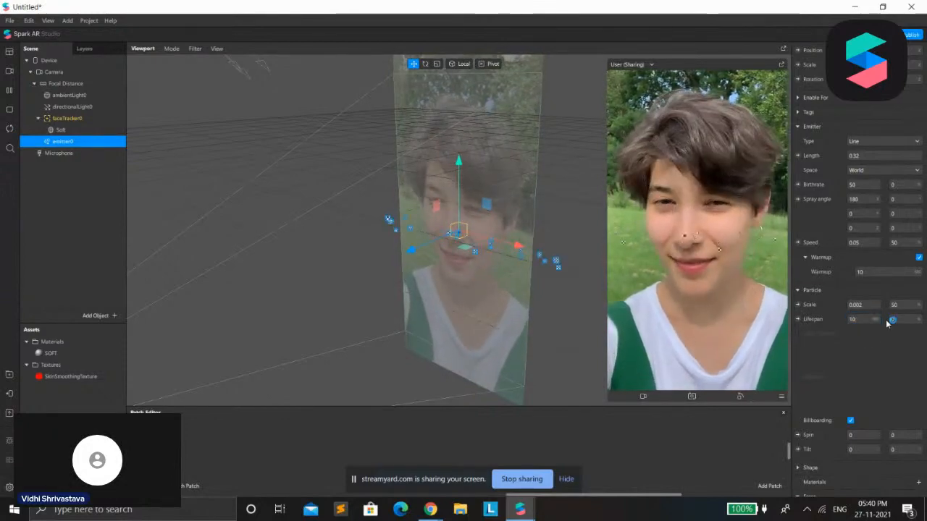
scroll(864, 388, down, 3)
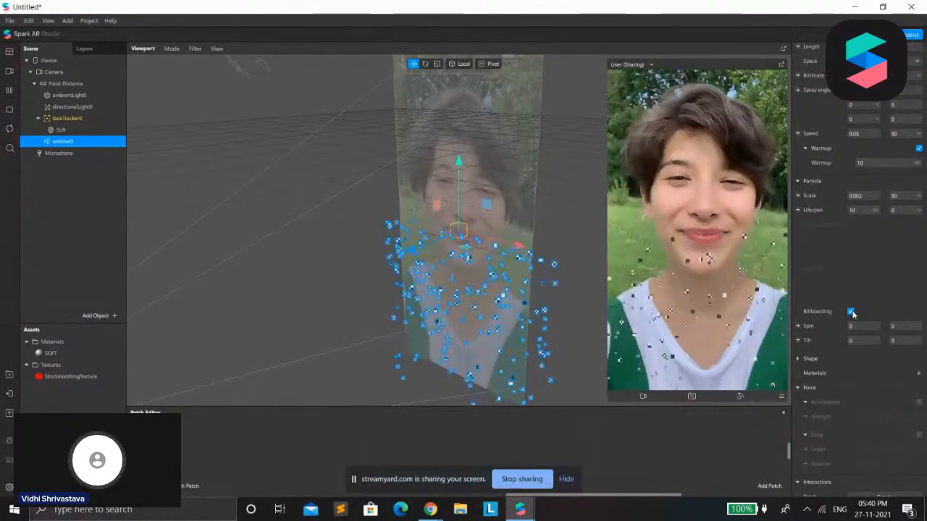
click(851, 312)
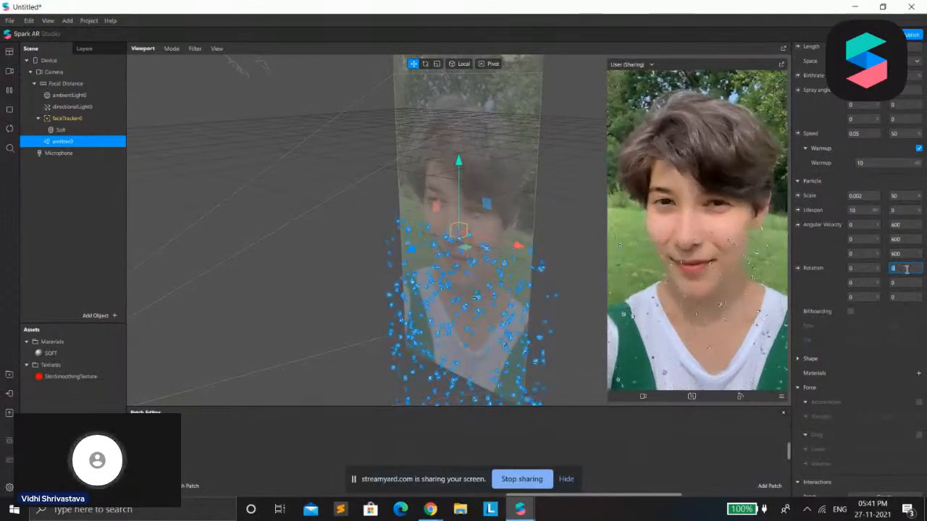
Set the particle rotation variation to 999 on all three axes
text(999)
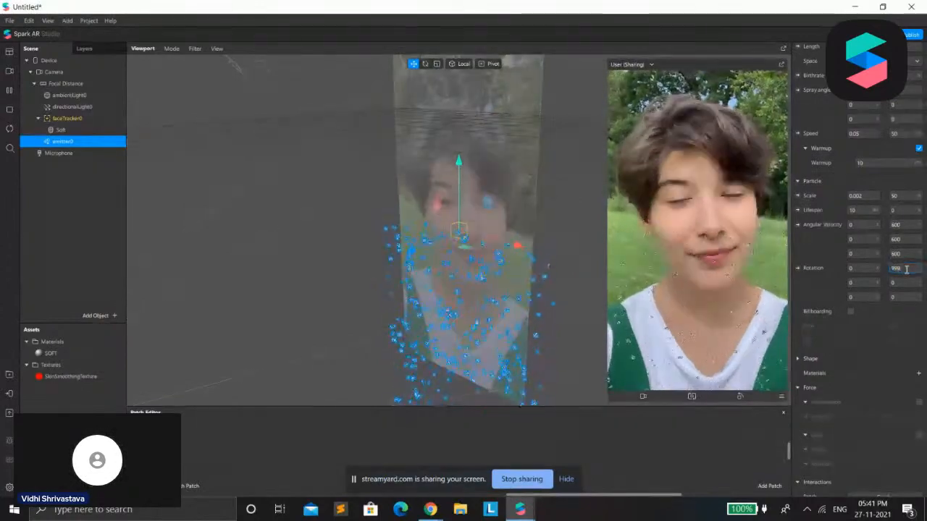
key(Return)
click(898, 282)
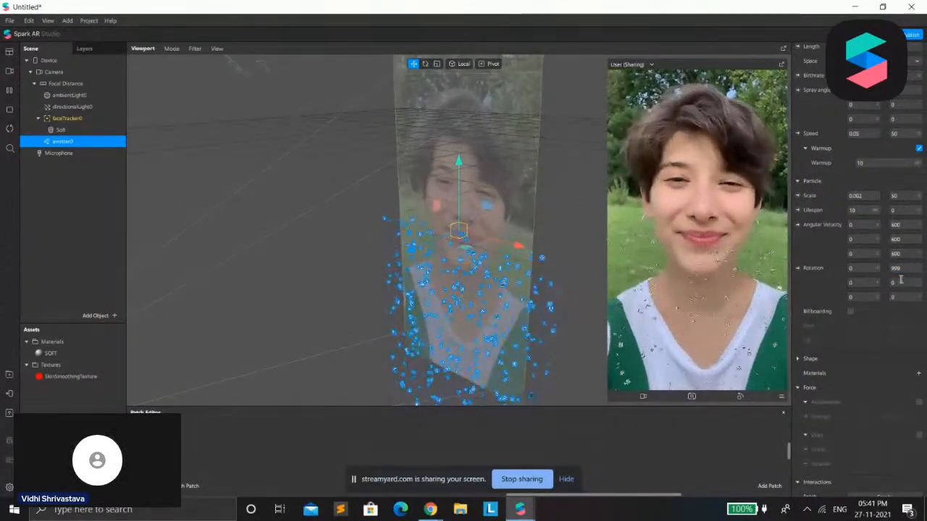
text(999)
key(Return)
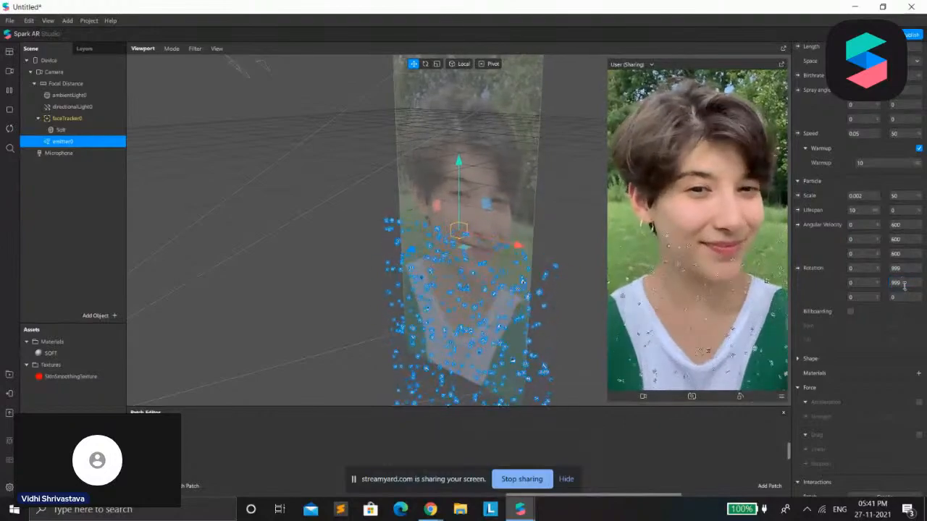
click(898, 297)
text(999)
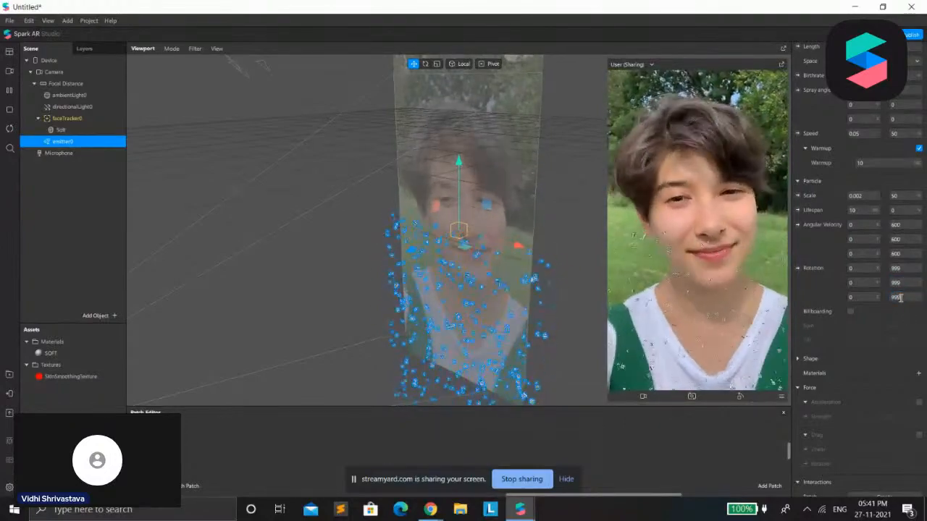
key(Return)
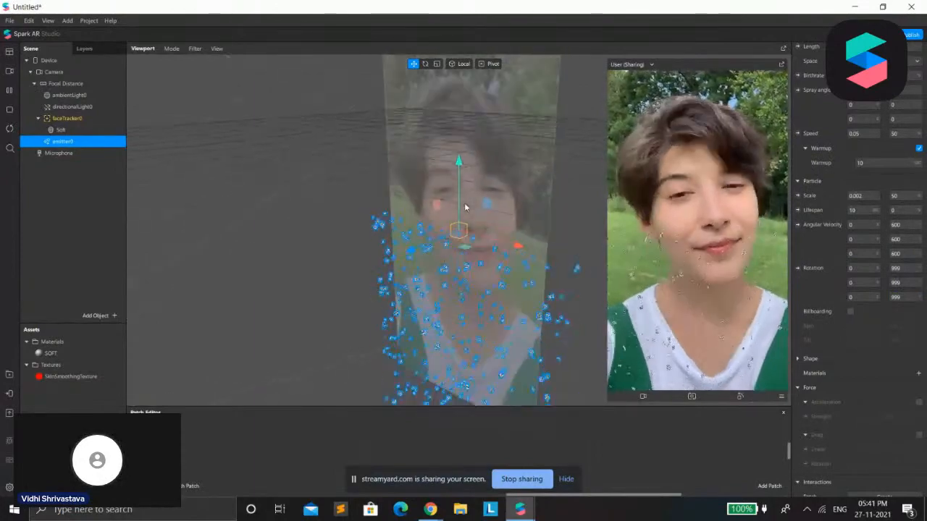
Move the emitter up above the head along its vertical axis and restart the preview
scroll(470, 203, down, 3)
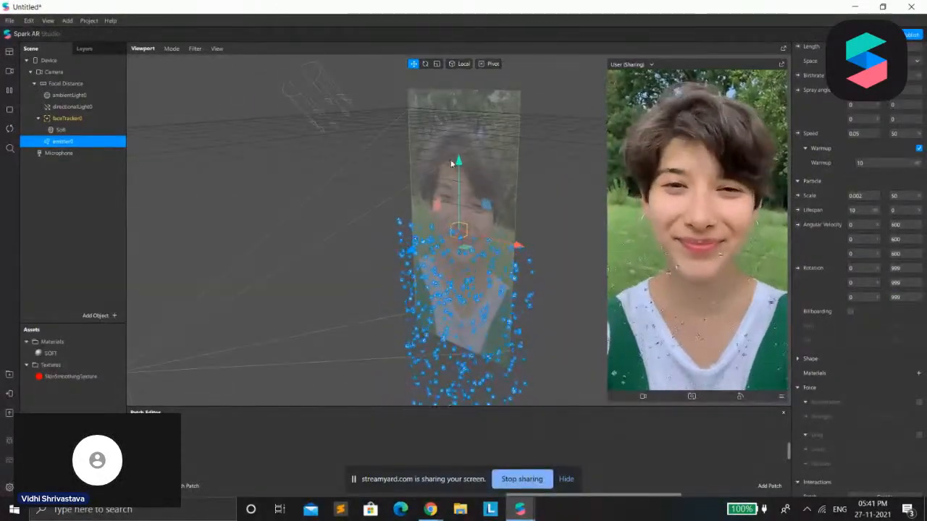
drag(460, 162, 472, 40)
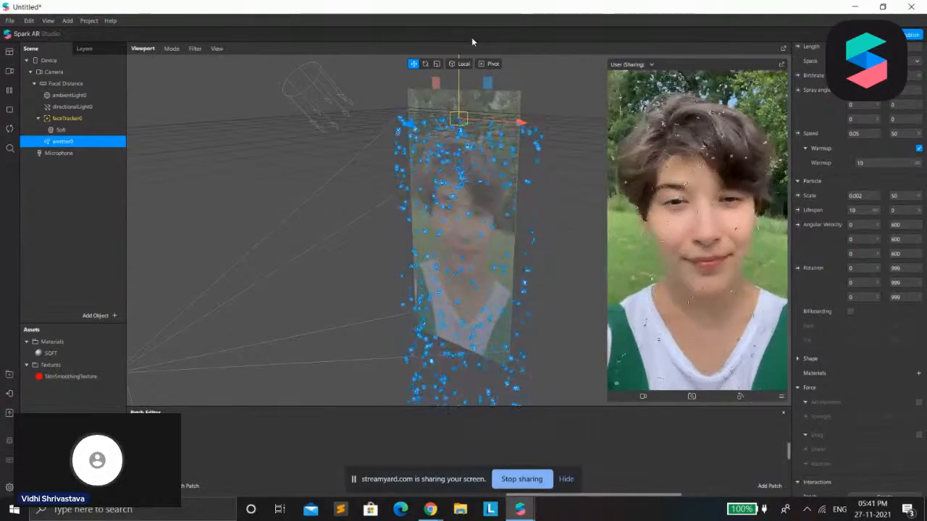
click(9, 129)
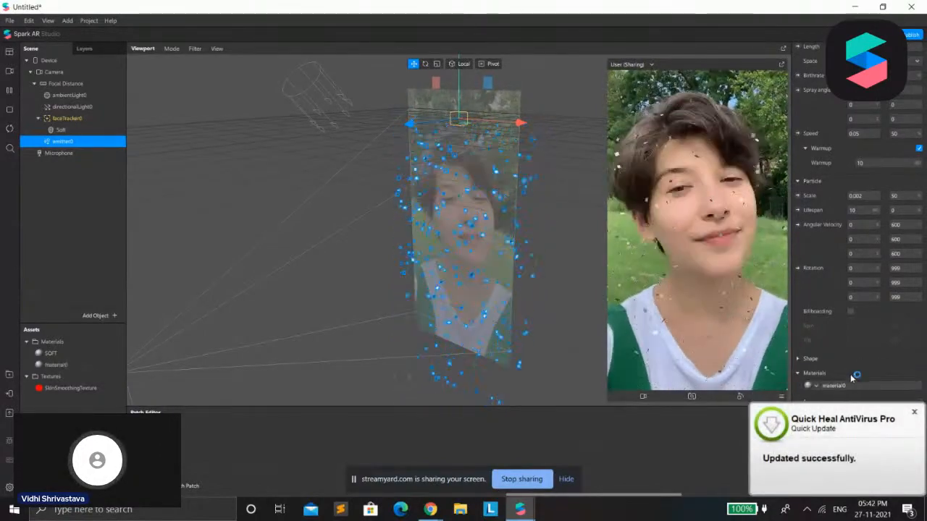
Assign a new material to the emitter and change its shader type to physically based
click(862, 390)
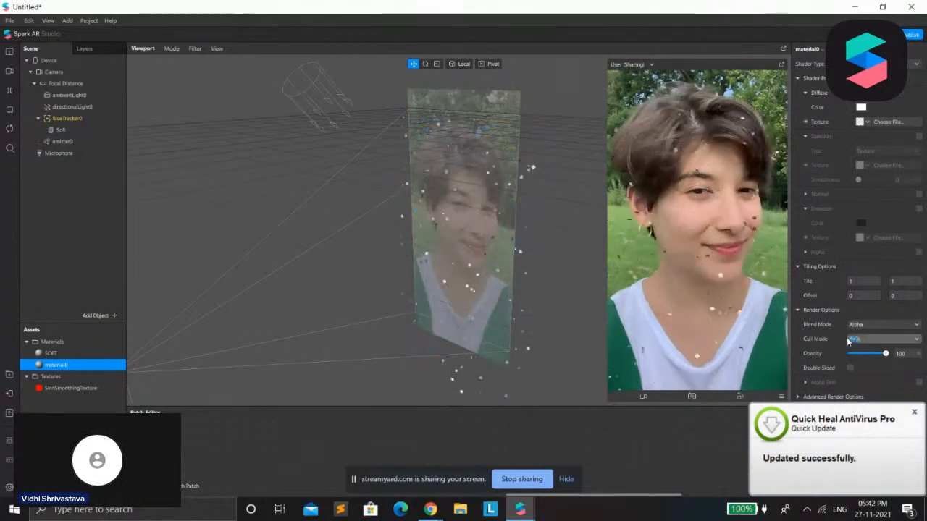
click(884, 64)
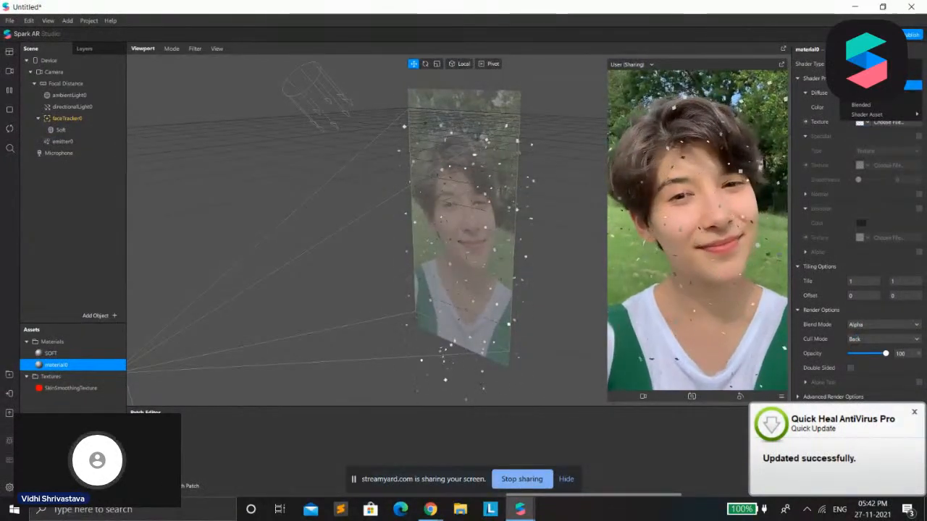
click(869, 85)
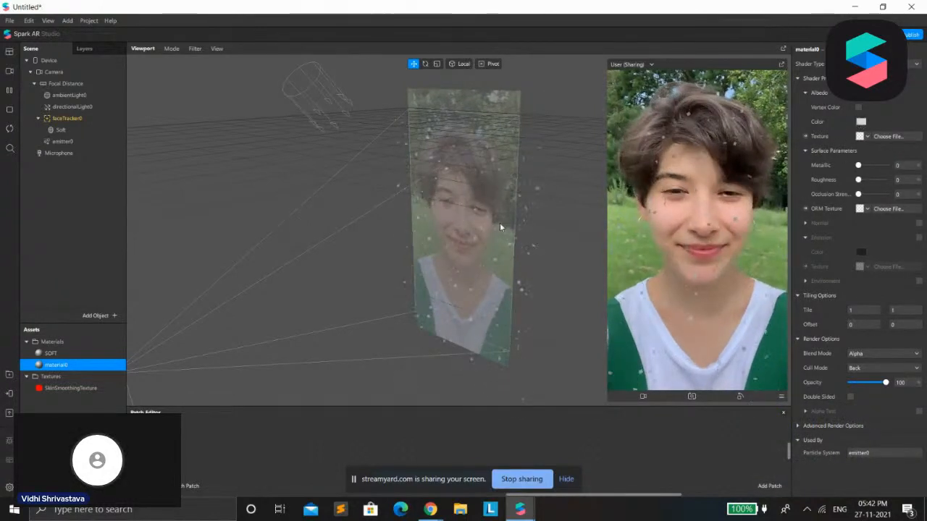
Set the particle material's albedo color to yellow (#ffff00) and its metallic value to 54
click(442, 196)
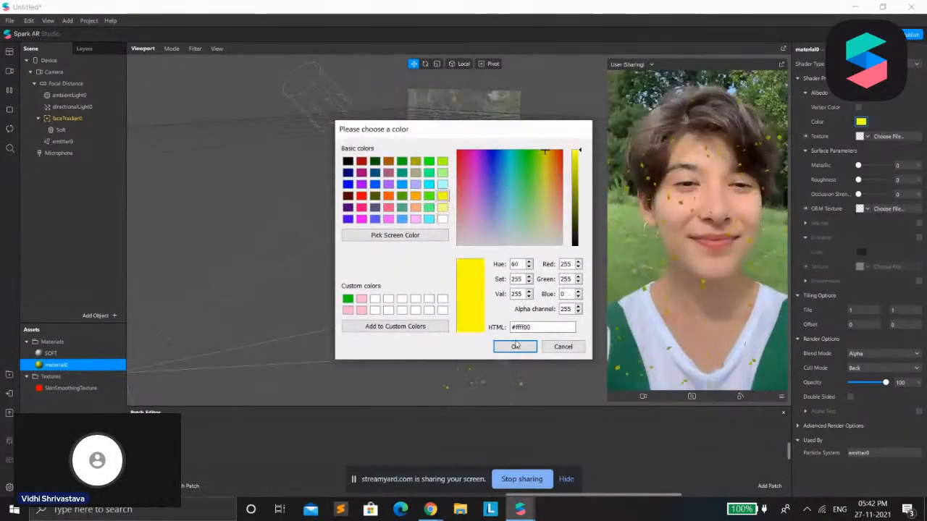
click(514, 346)
drag(859, 166, 874, 178)
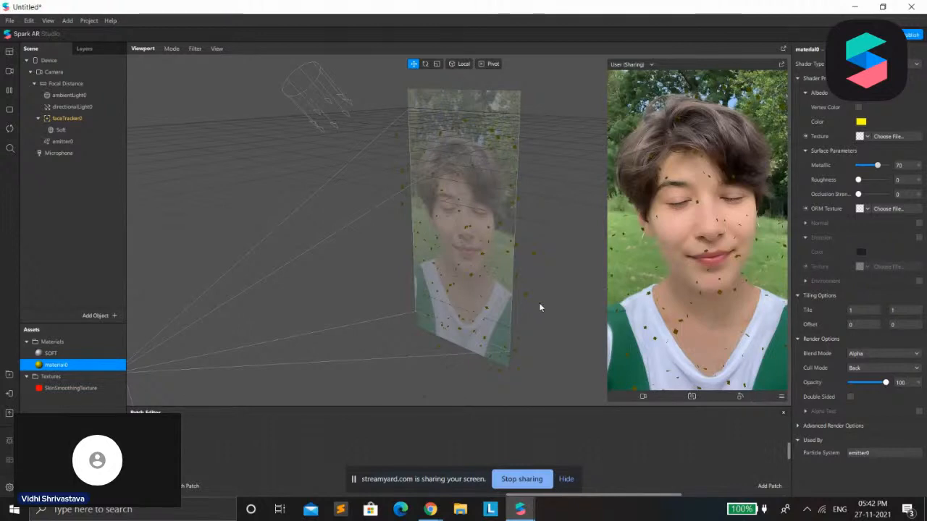
drag(878, 165, 874, 169)
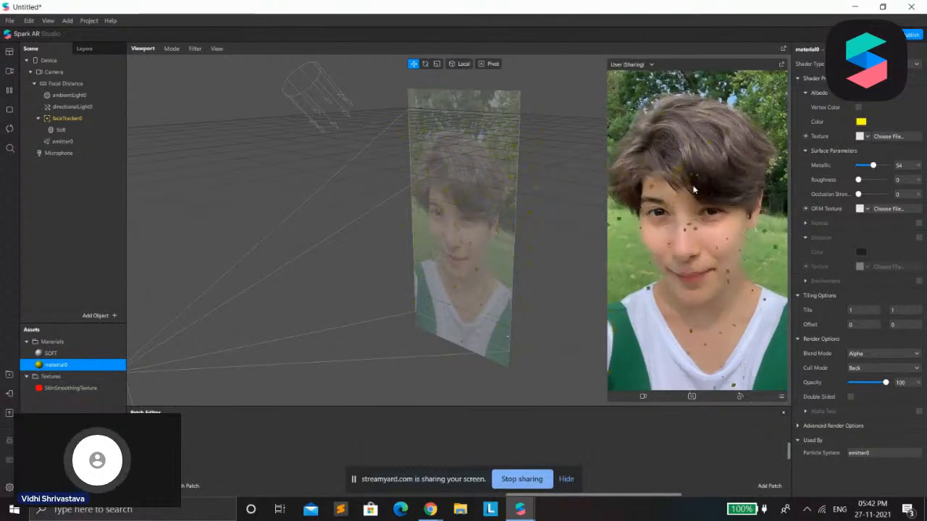
Enlarge the Patch Editor and set the particle material's albedo color to white (#ffffff)
drag(511, 408, 490, 320)
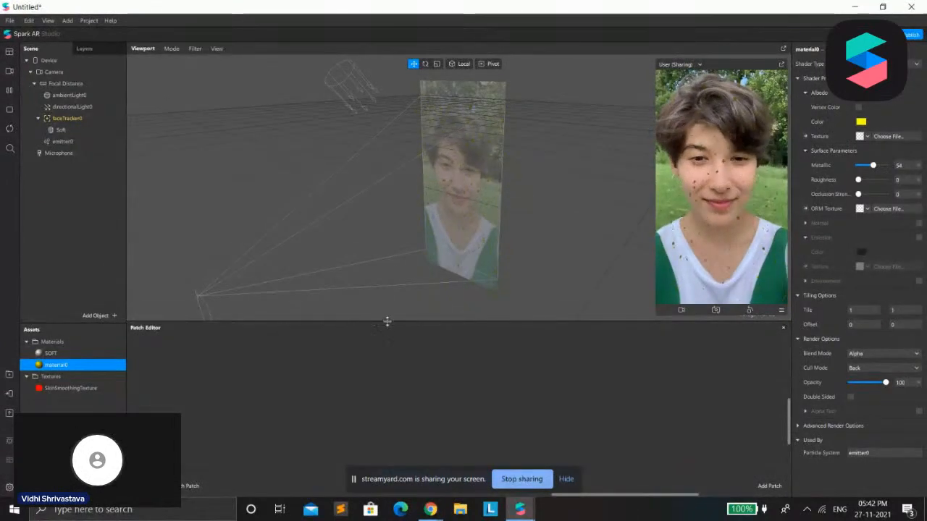
drag(392, 321, 395, 203)
click(862, 122)
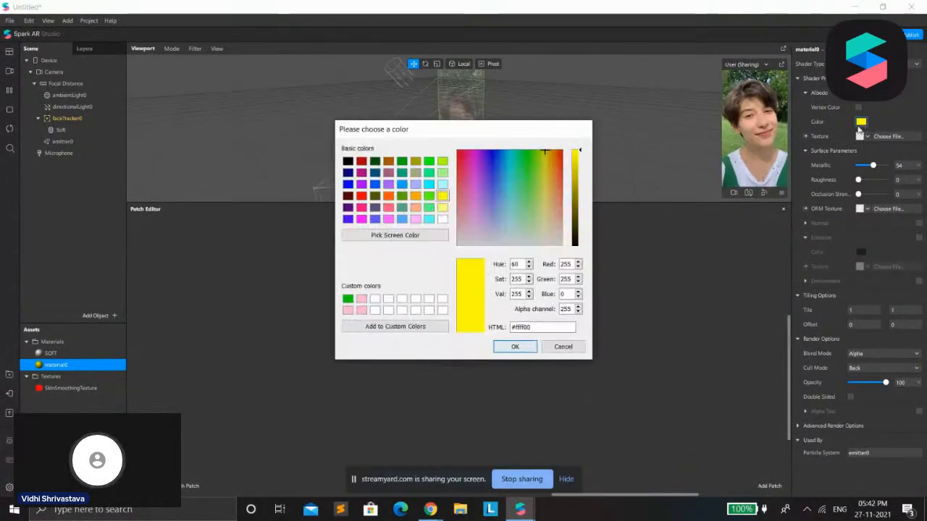
click(442, 219)
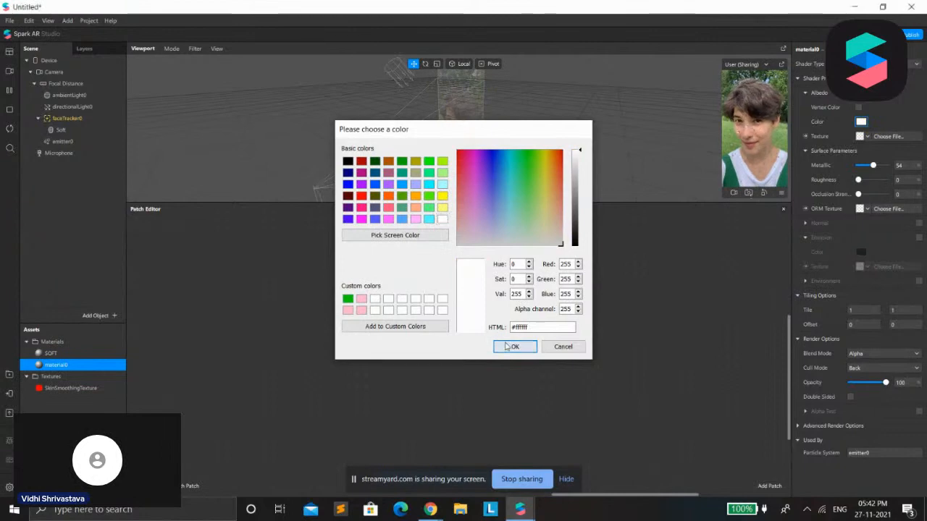
click(510, 347)
Open the AR Library and browse the shader collection in the patch assets
click(8, 376)
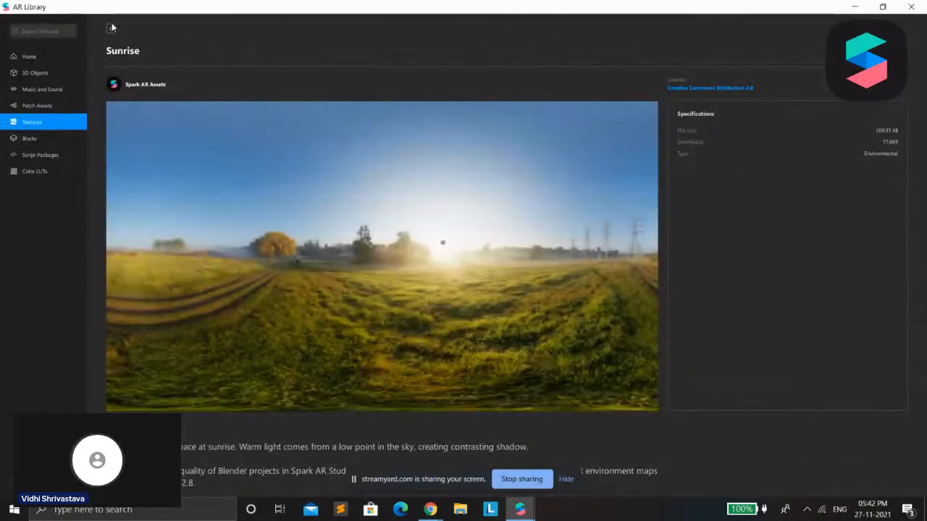
click(111, 31)
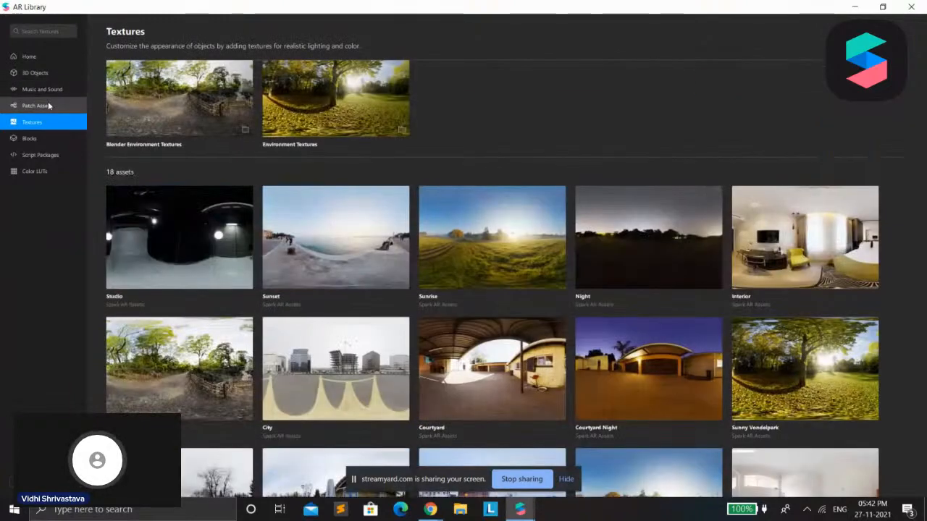
click(36, 105)
scroll(304, 156, down, 1)
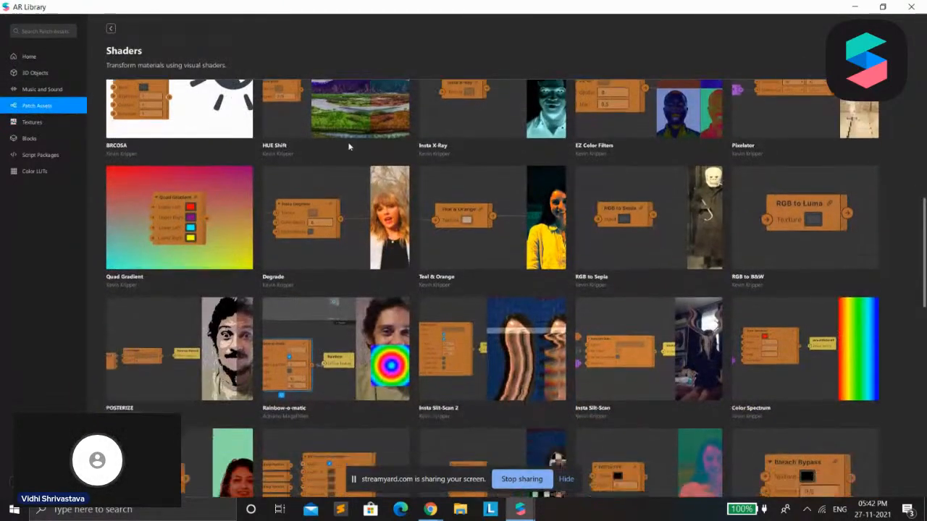
scroll(492, 290, up, 5)
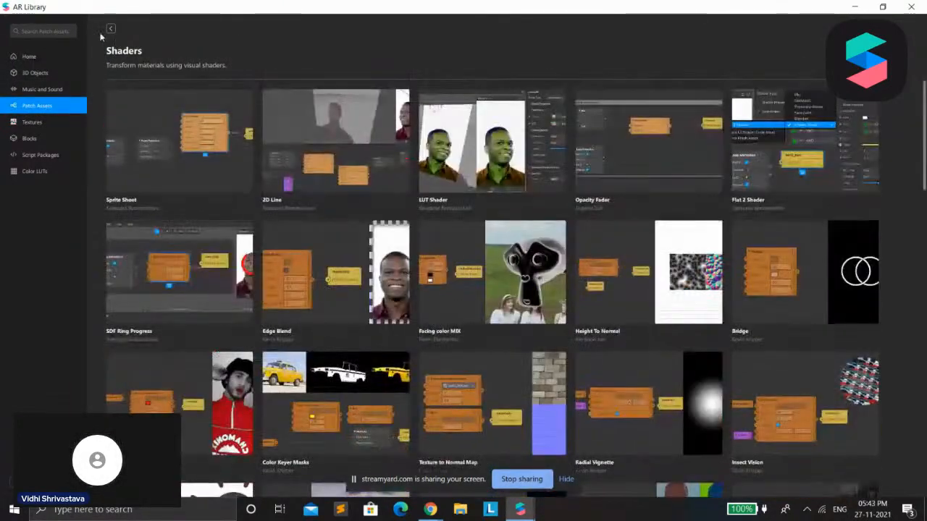
click(111, 28)
click(746, 146)
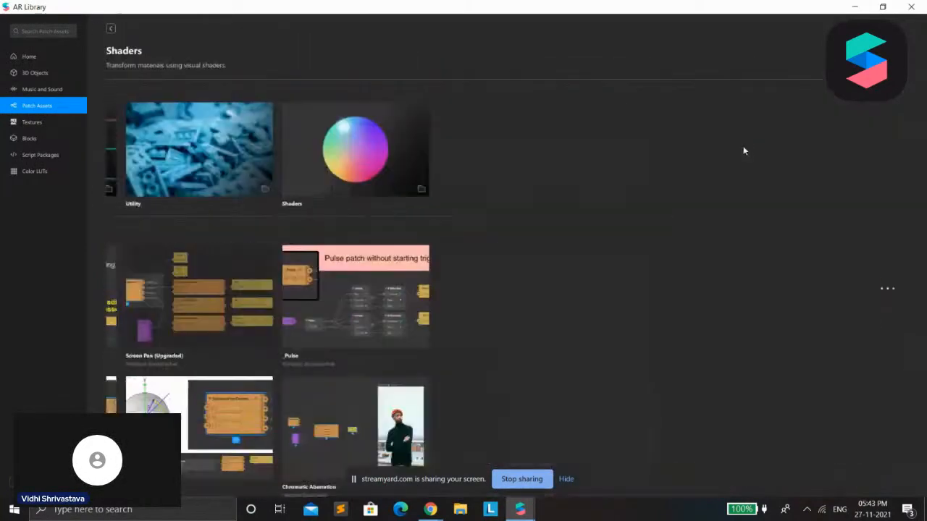
scroll(420, 181, down, 4)
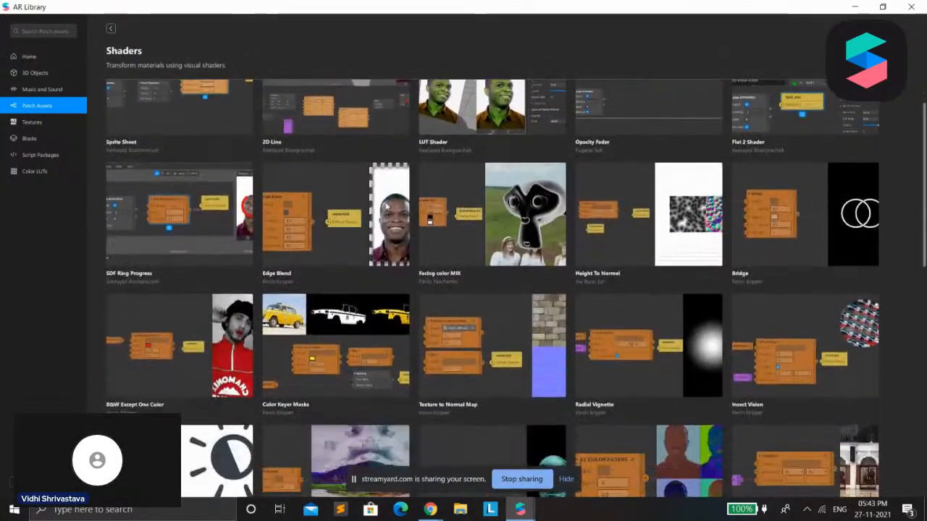
scroll(594, 314, down, 1)
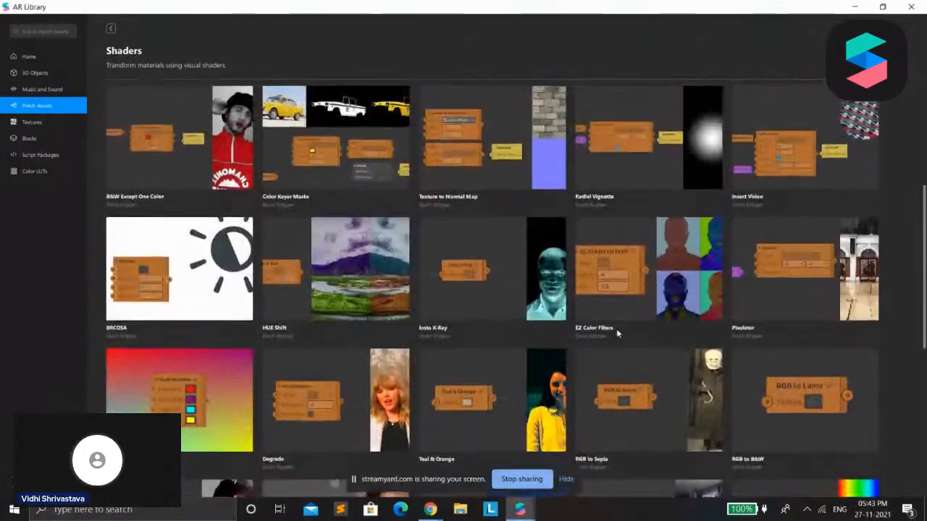
scroll(616, 330, up, 2)
scroll(617, 333, down, 1)
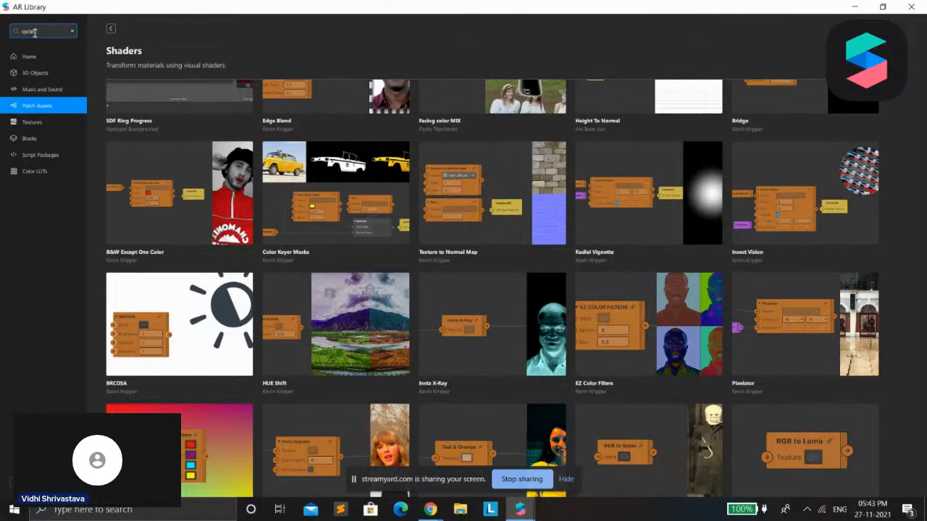
Search the patch assets for "cycle", import the Color Cycle patch into the project and return to the scene
key(Return)
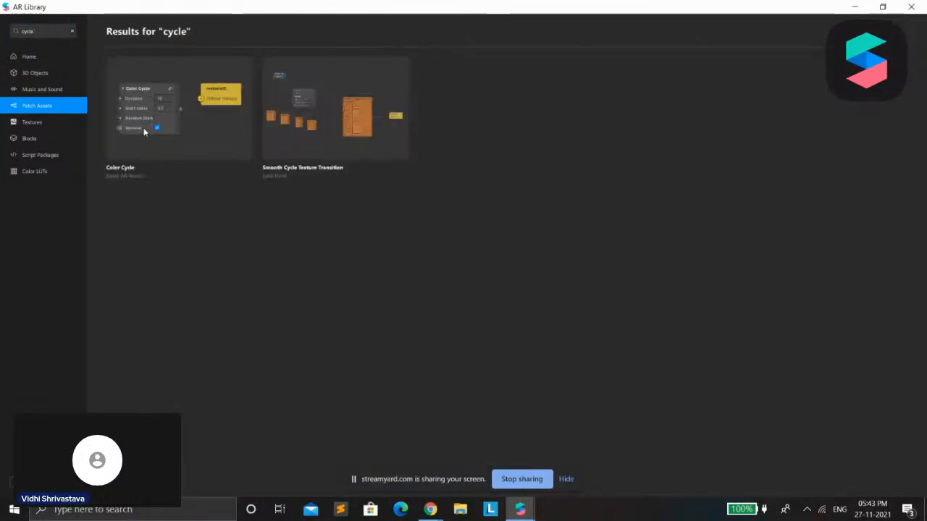
click(144, 132)
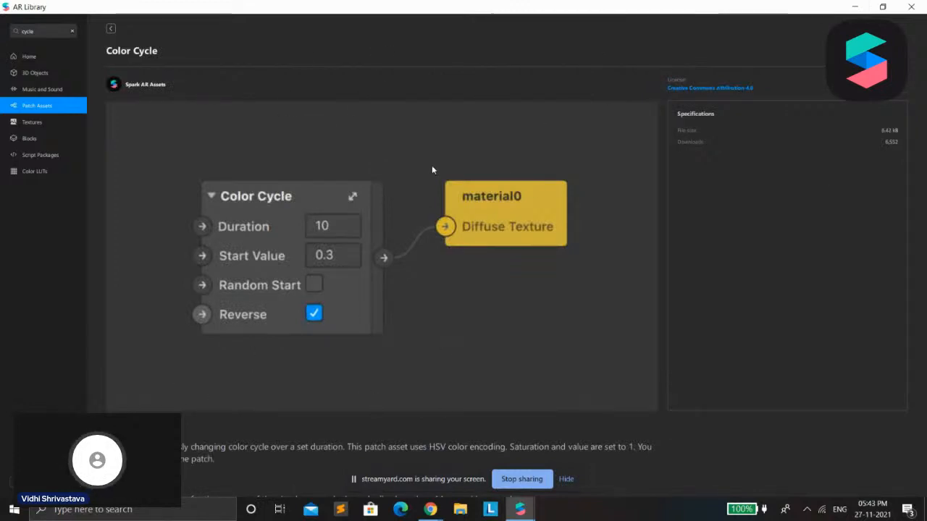
drag(431, 447, 511, 447)
click(854, 8)
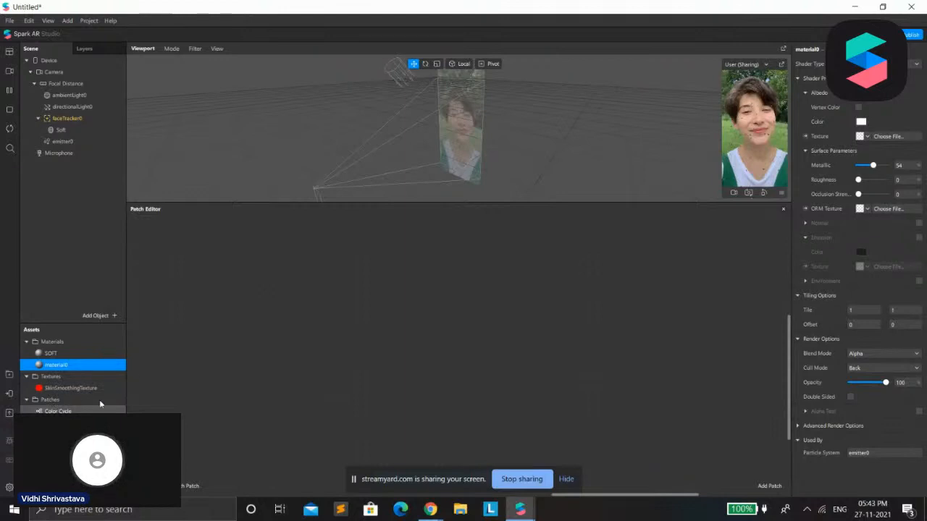
Add the imported Color Cycle patch to the Patch Editor and place it in the open area of the graph
click(61, 410)
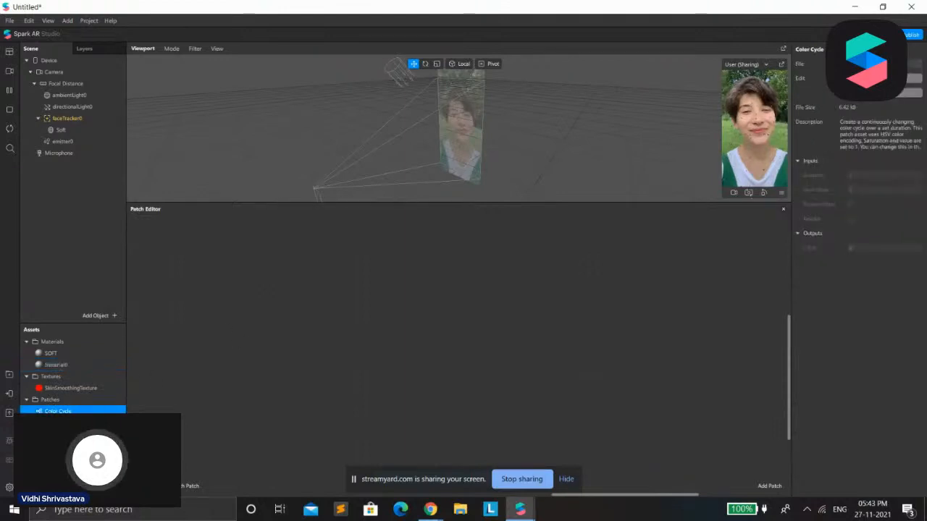
drag(62, 411, 121, 386)
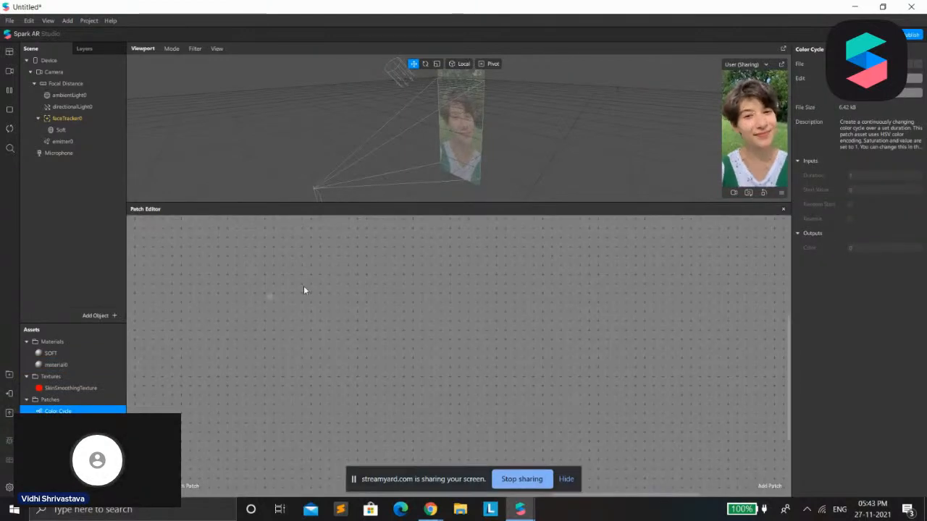
drag(343, 309, 344, 310)
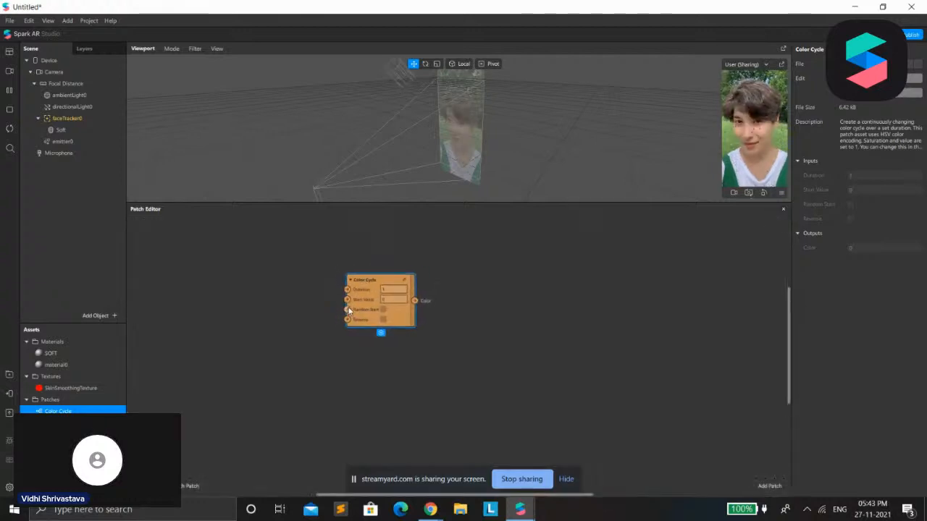
scroll(361, 307, up, 2)
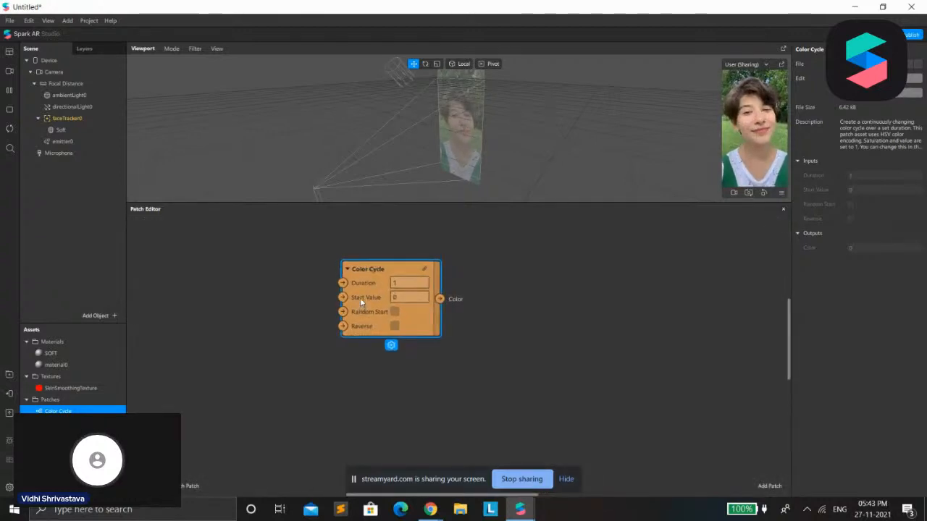
drag(311, 319, 251, 327)
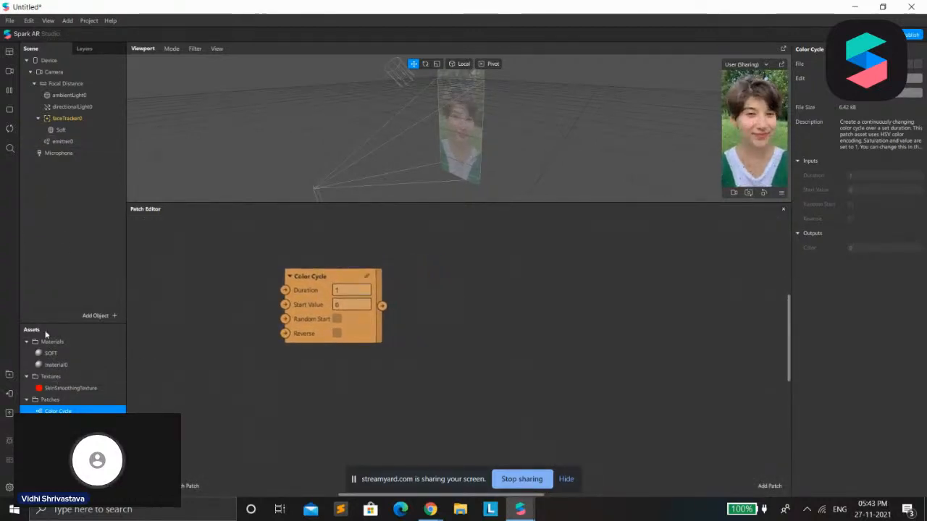
Open the material used by the emitter and rename it Particles
click(100, 153)
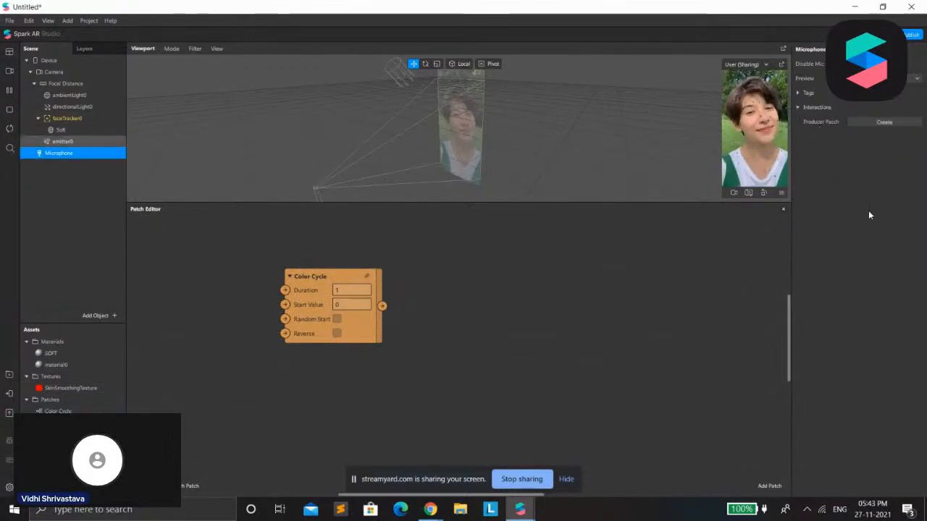
scroll(851, 391, down, 5)
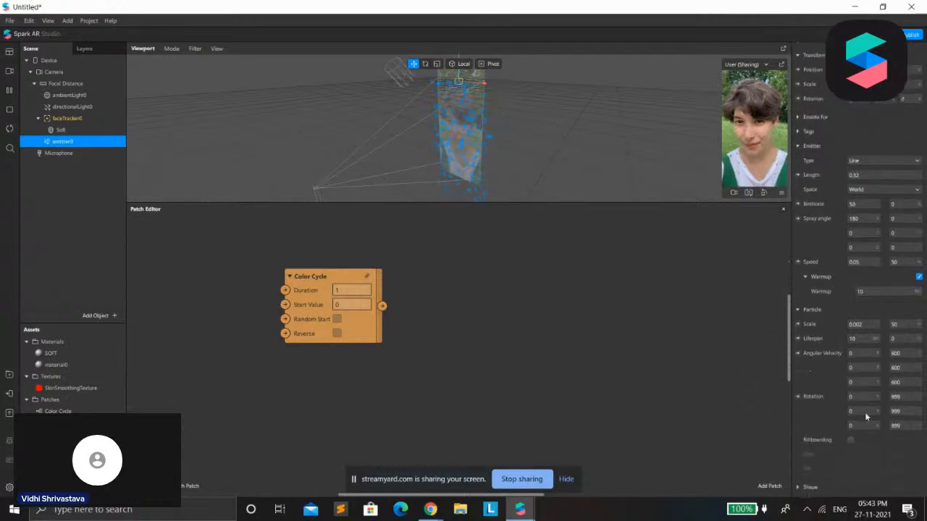
click(860, 431)
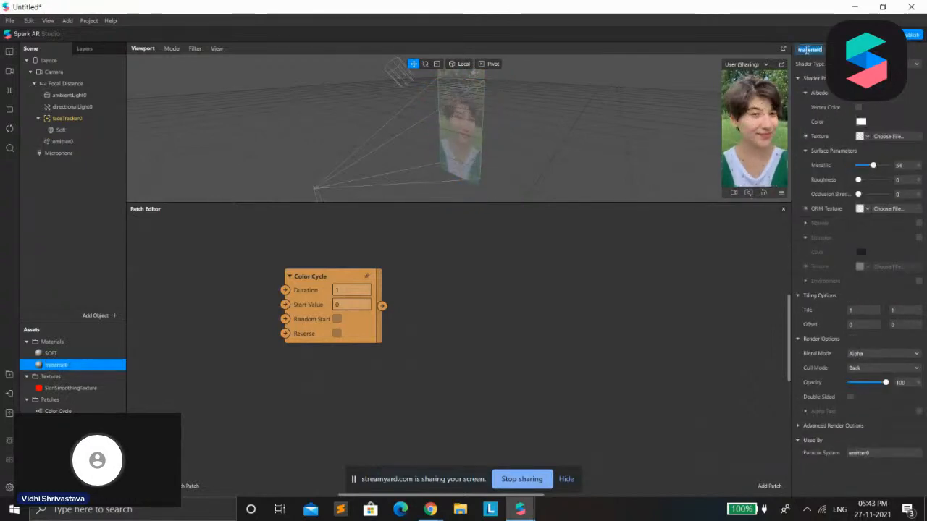
text(M)
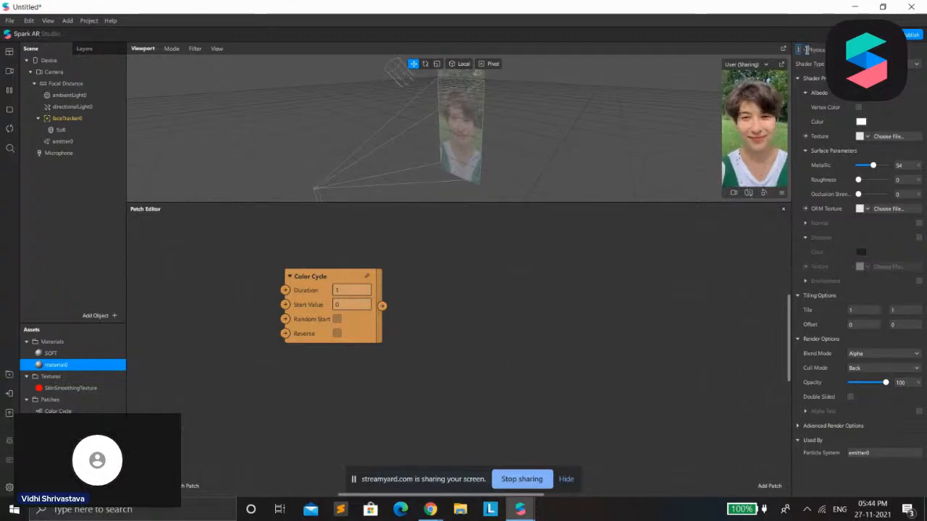
text(a)
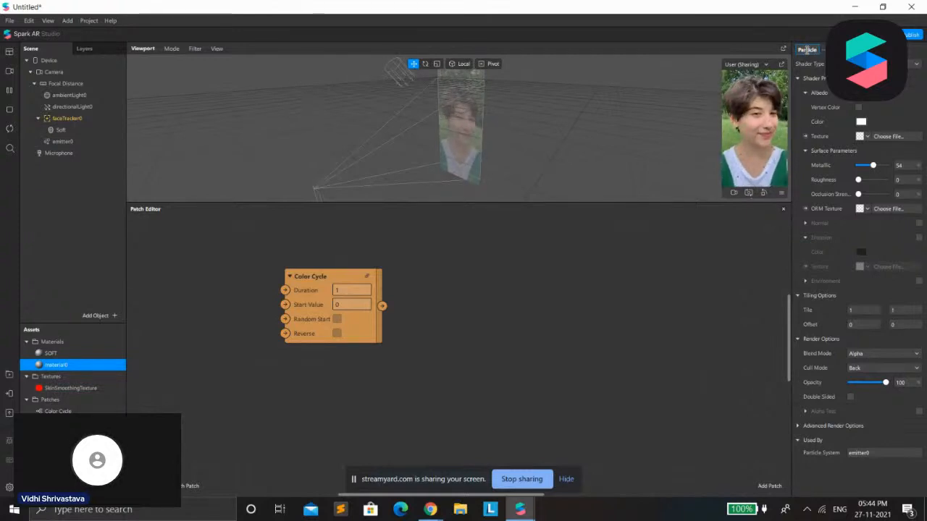
key(Return)
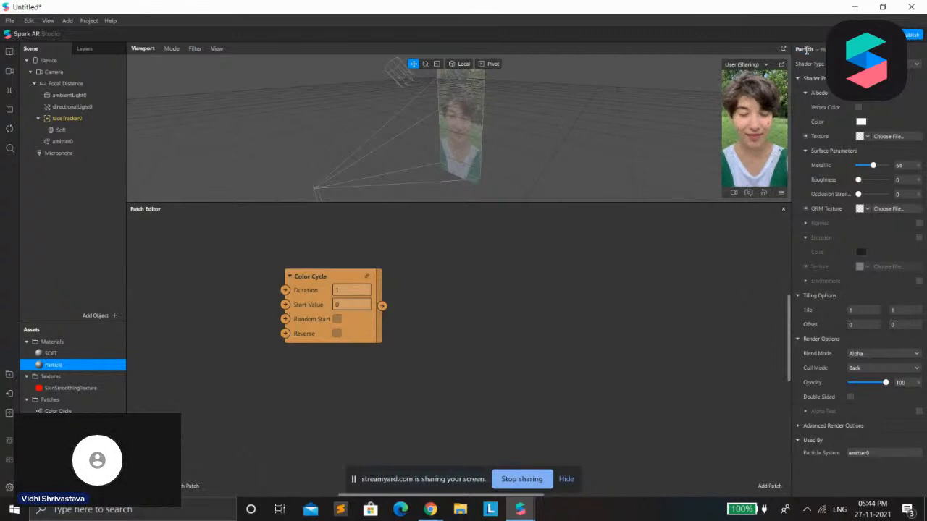
double_click(807, 50)
text(Particles)
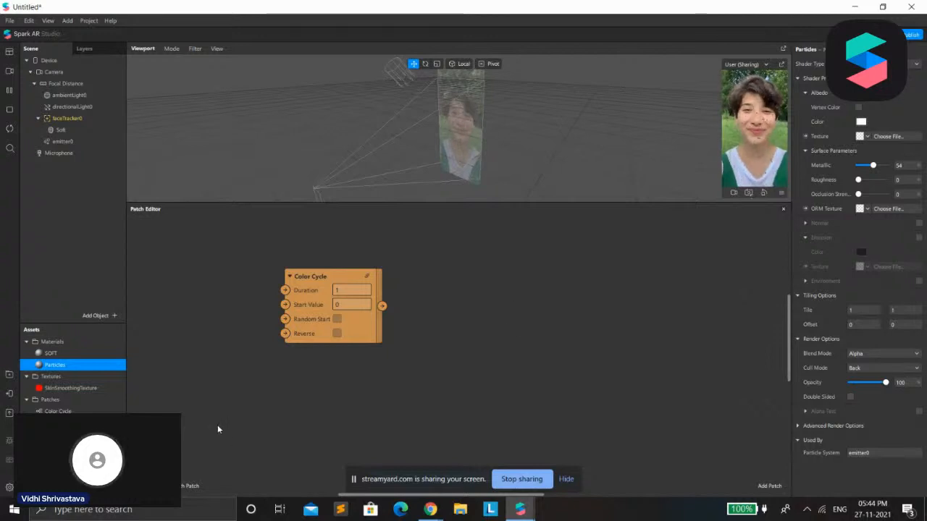
Create a patch for the Particles material's albedo texture and connect Color Cycle's color output to its Base Color Texture input
click(805, 137)
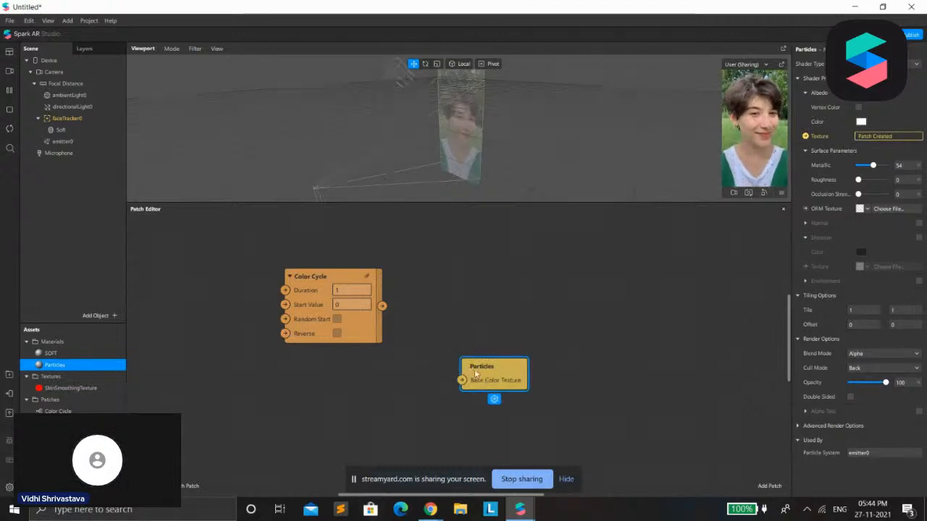
drag(476, 374, 427, 273)
drag(382, 306, 409, 284)
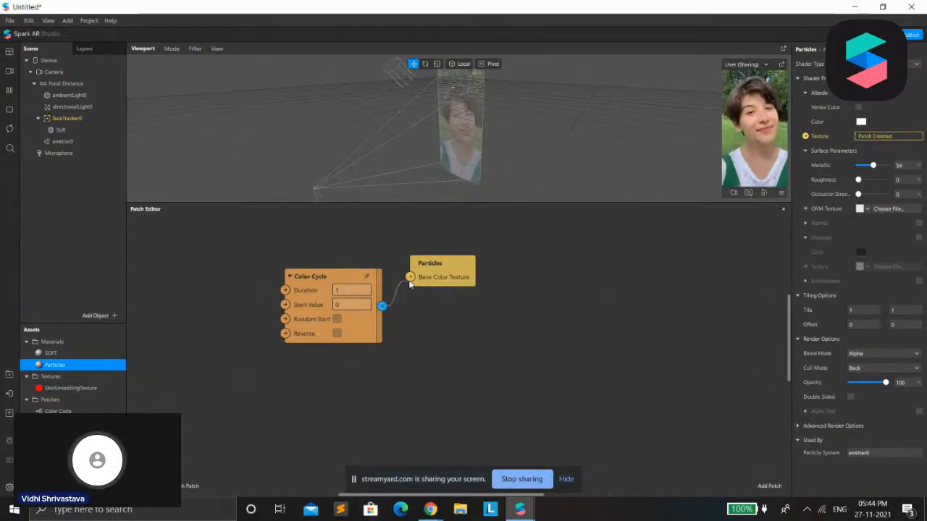
drag(355, 276, 334, 237)
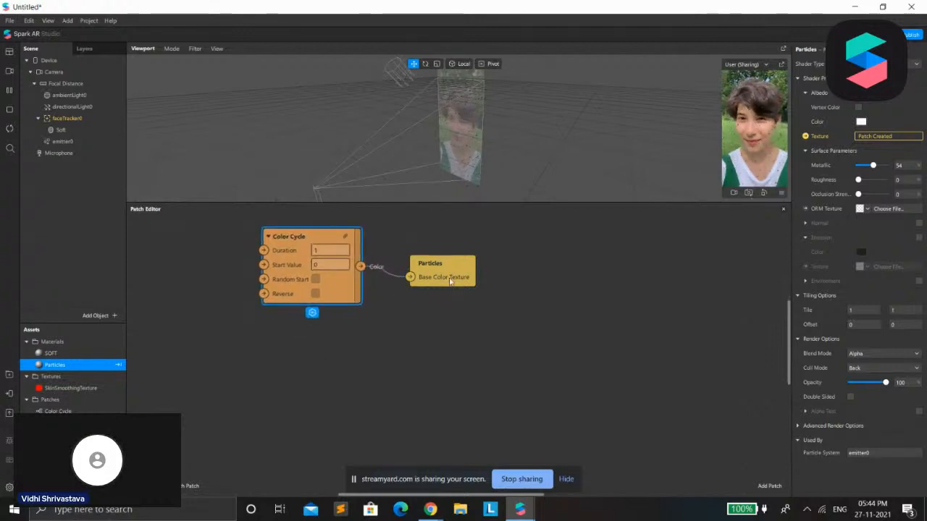
drag(428, 265, 412, 250)
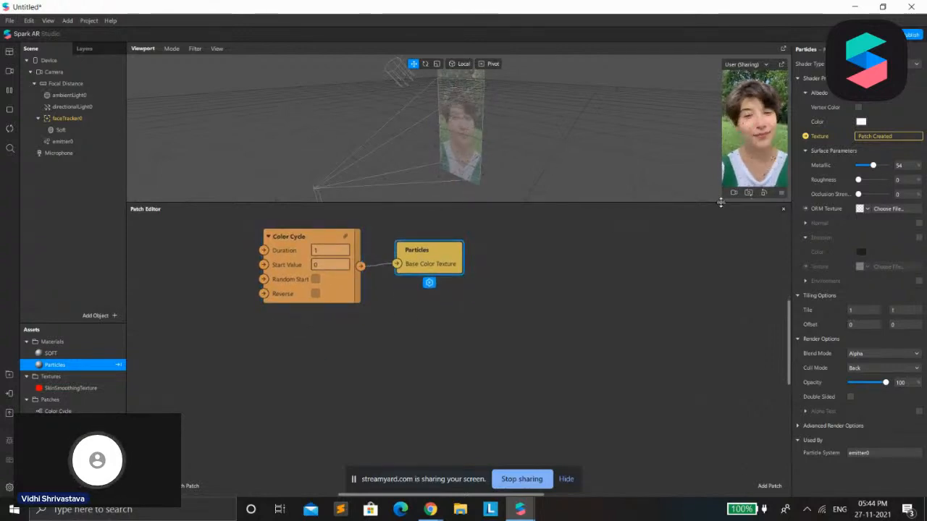
Resize the Patch Editor slightly, then enlarge the preview window and place it beside the material properties
drag(720, 203, 720, 224)
click(759, 63)
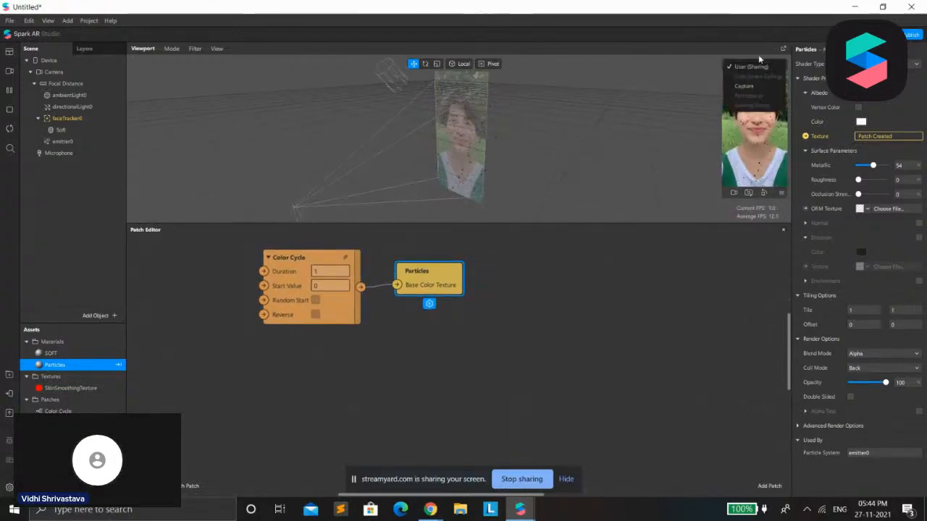
click(715, 188)
drag(724, 223, 669, 234)
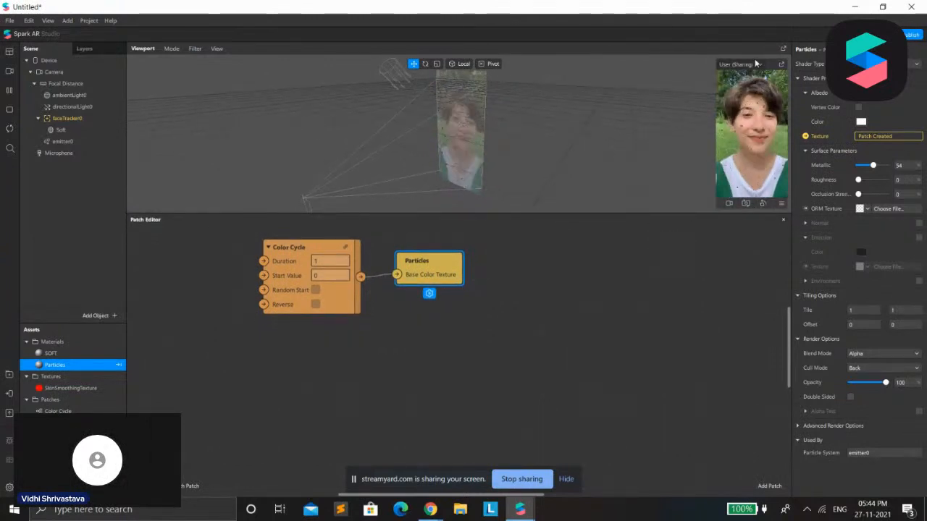
drag(768, 64, 732, 81)
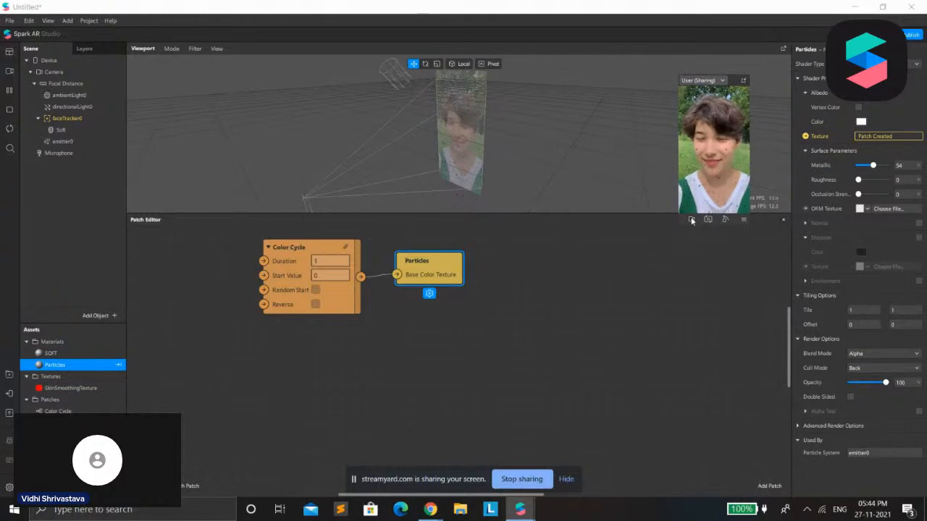
drag(679, 214, 556, 415)
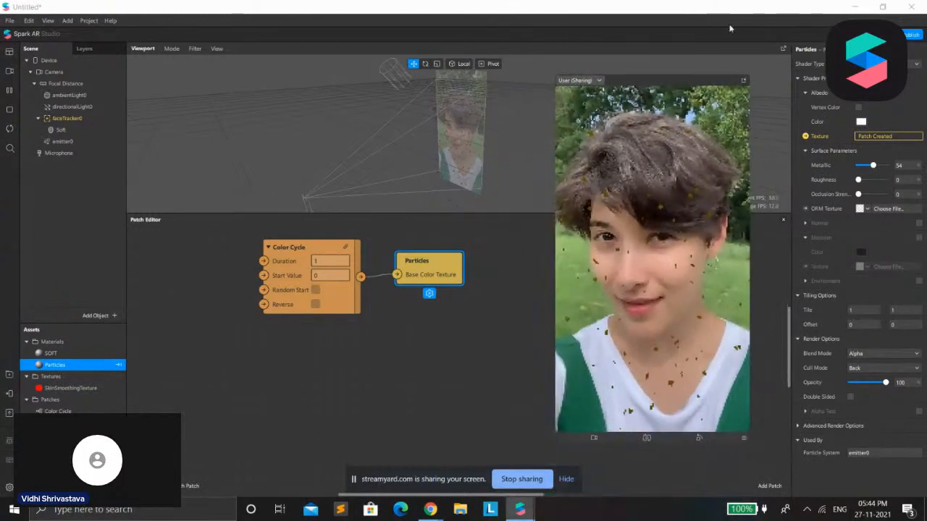
drag(686, 82, 709, 55)
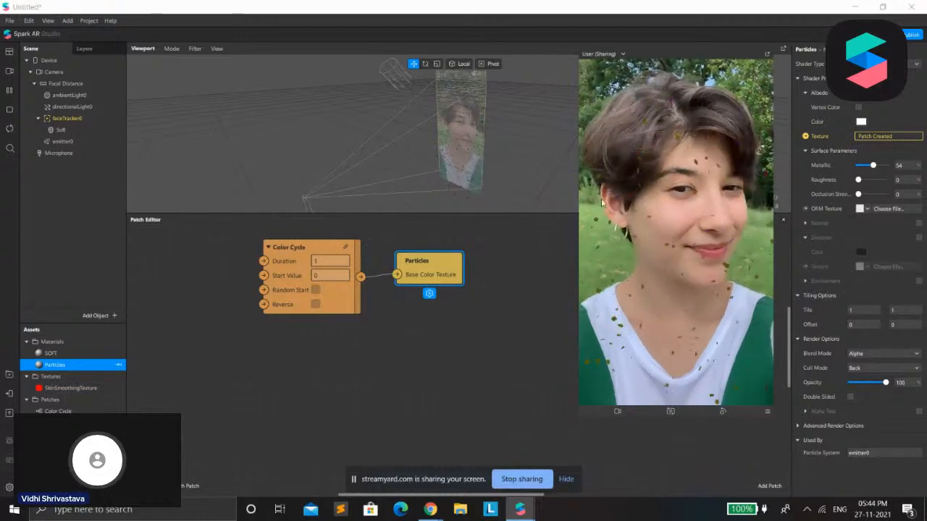
Set the Color Cycle patch's duration to 10 and its start value to 0.3
click(331, 261)
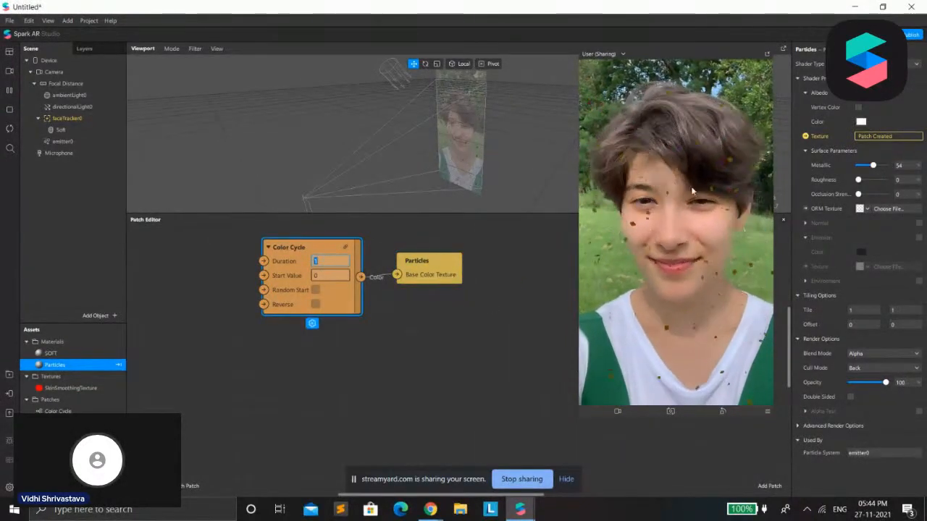
text(10)
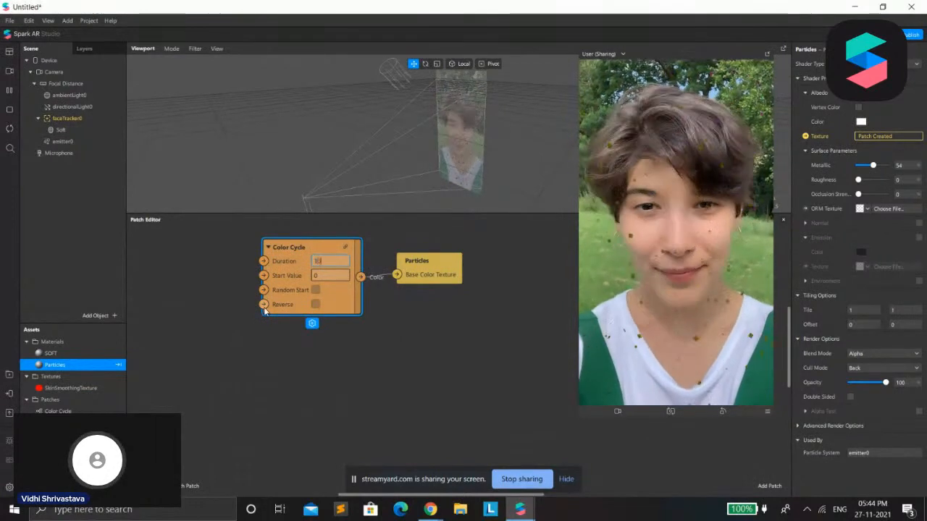
click(330, 276)
text(0.8)
key(Return)
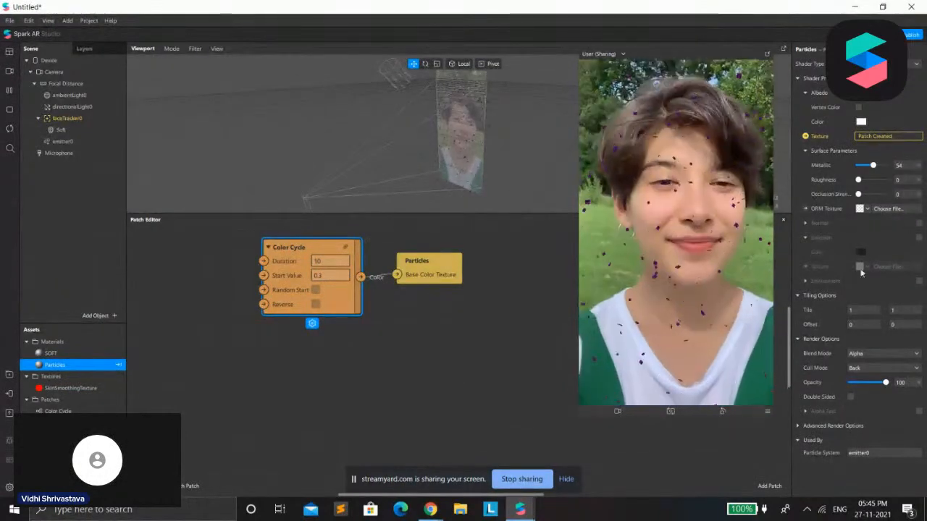
Enable Random Start on the Color Cycle patch, then move it and the Particles patch slightly lower together
click(315, 289)
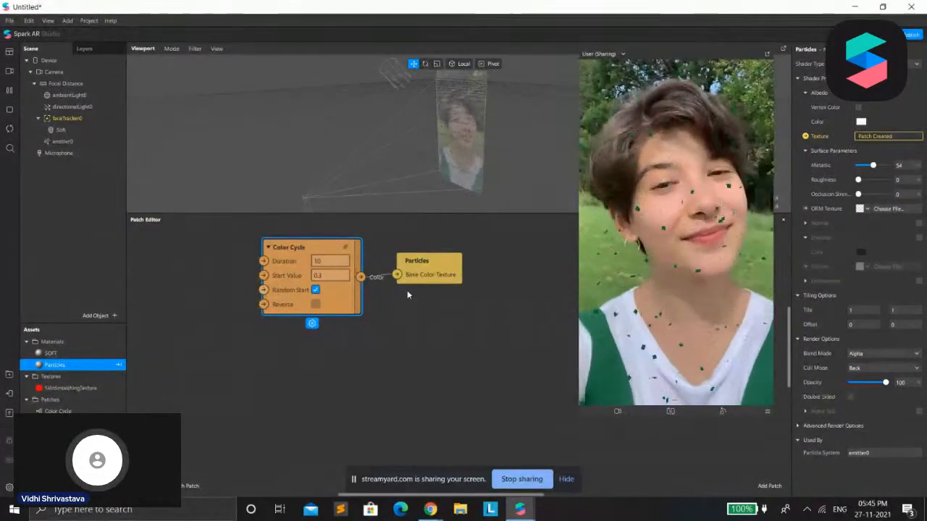
drag(198, 245, 530, 367)
drag(409, 282, 408, 322)
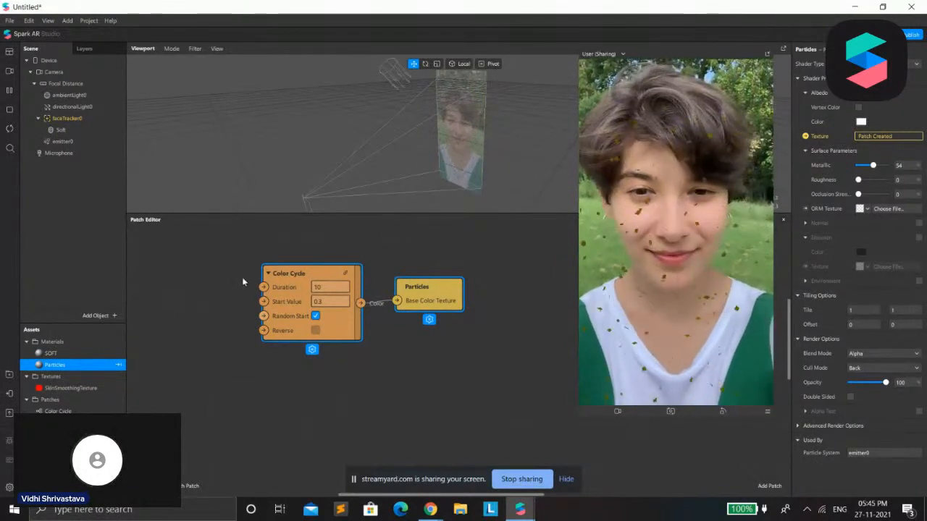
Add a comment around the Color Cycle and Particles patches and title it Effect Color
drag(240, 270, 491, 359)
right_click(341, 317)
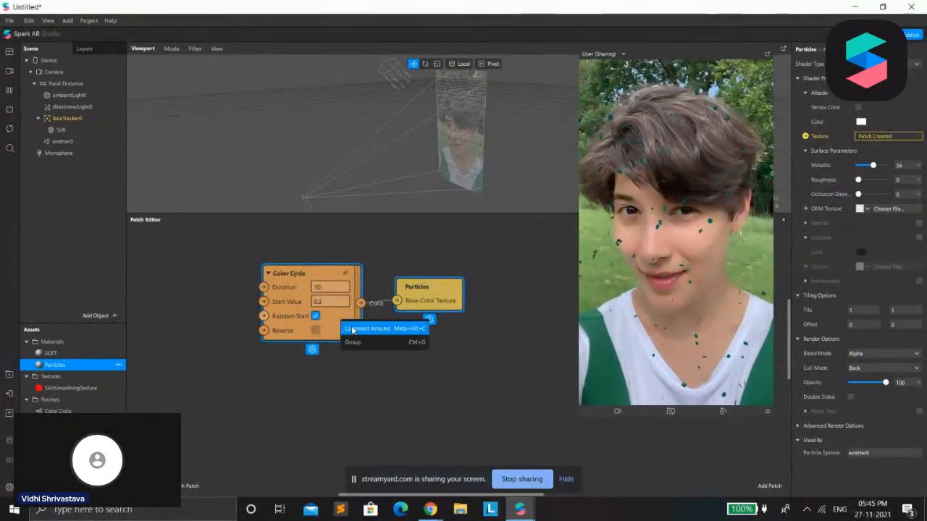
click(358, 325)
double_click(275, 251)
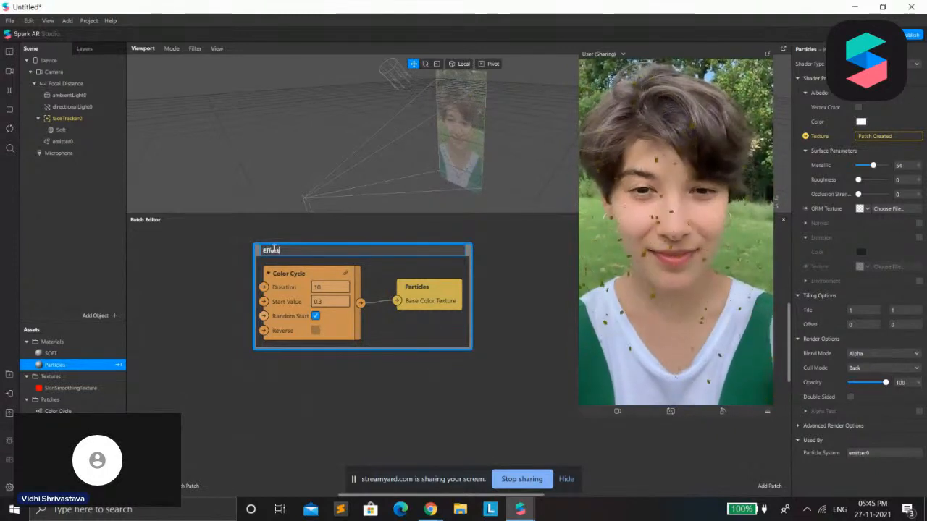
text(Effect Colotr)
key(Return)
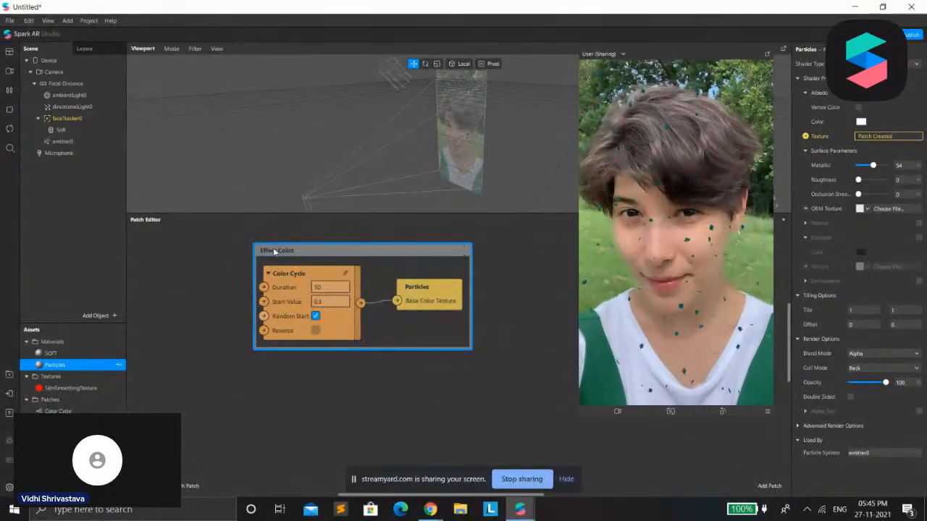
double_click(287, 252)
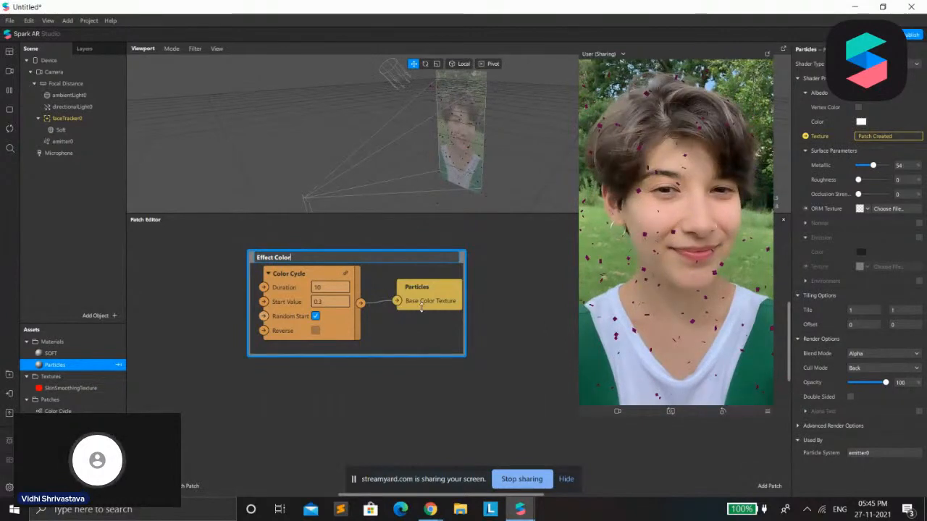
click(499, 255)
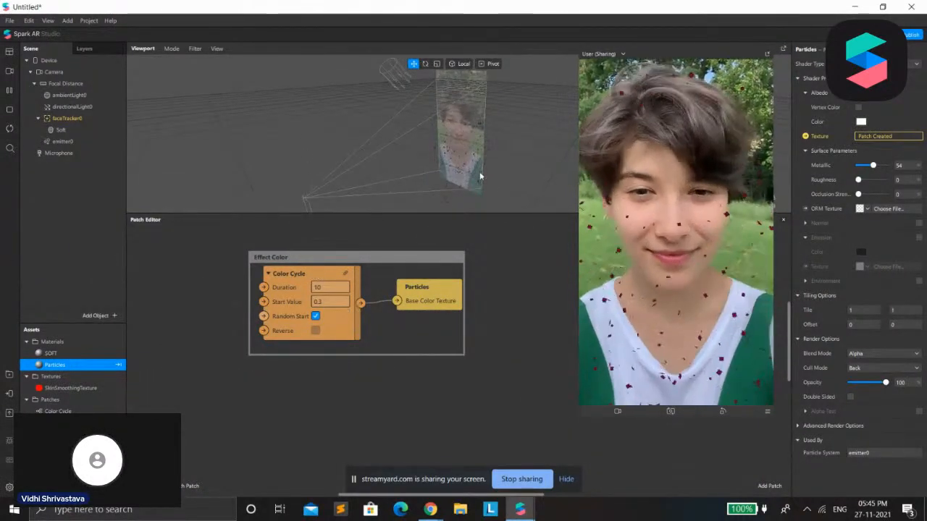
scroll(215, 403, down, 1)
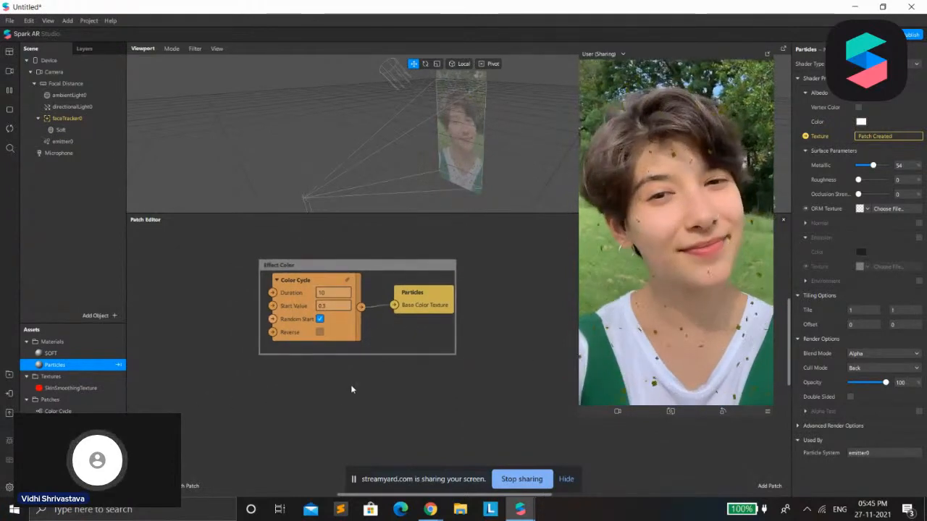
scroll(356, 384, down, 3)
scroll(357, 382, up, 1)
scroll(356, 382, down, 2)
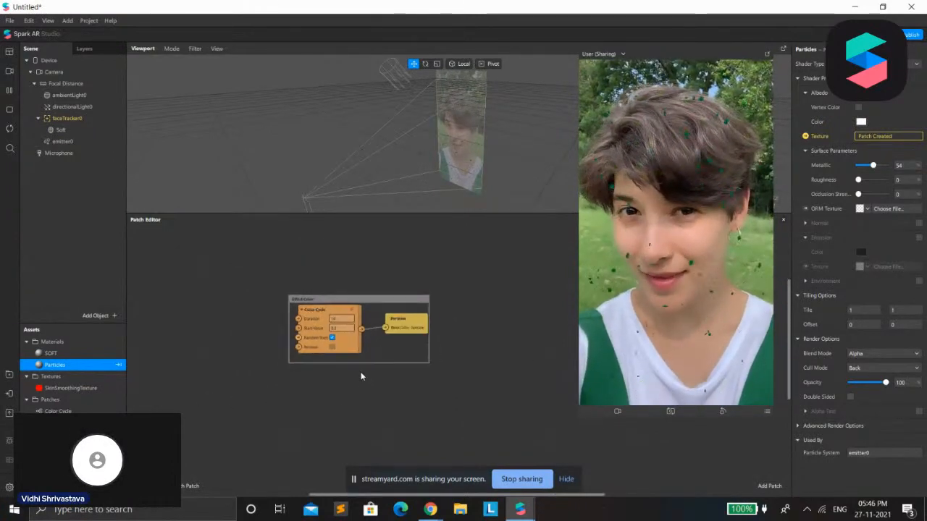
scroll(368, 357, up, 2)
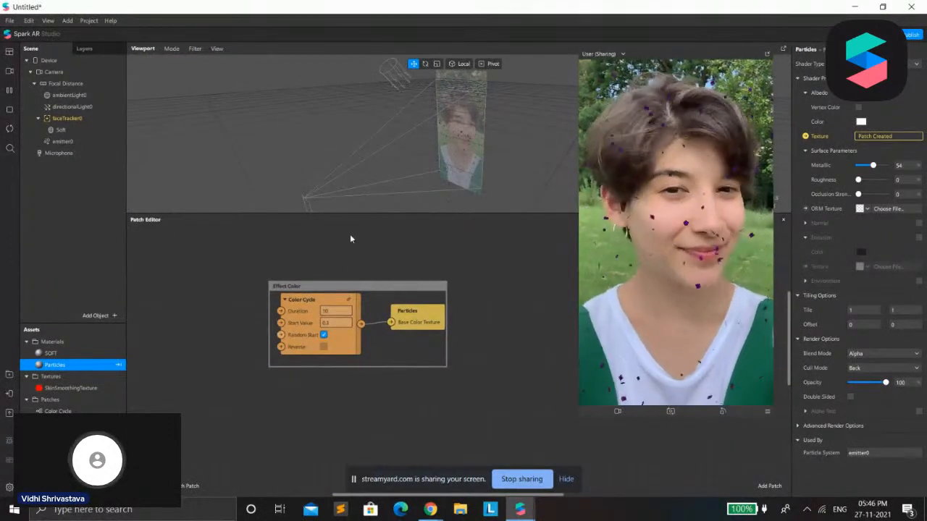
click(302, 333)
drag(302, 333, 302, 329)
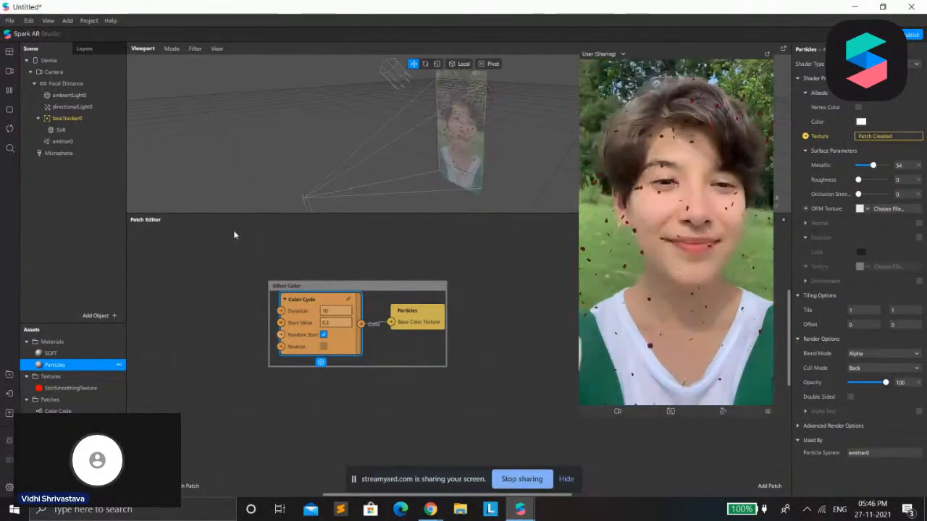
Add a plane as a child of the face tracker and enlarge the viewport by shrinking the Patch Editor
right_click(78, 179)
click(77, 121)
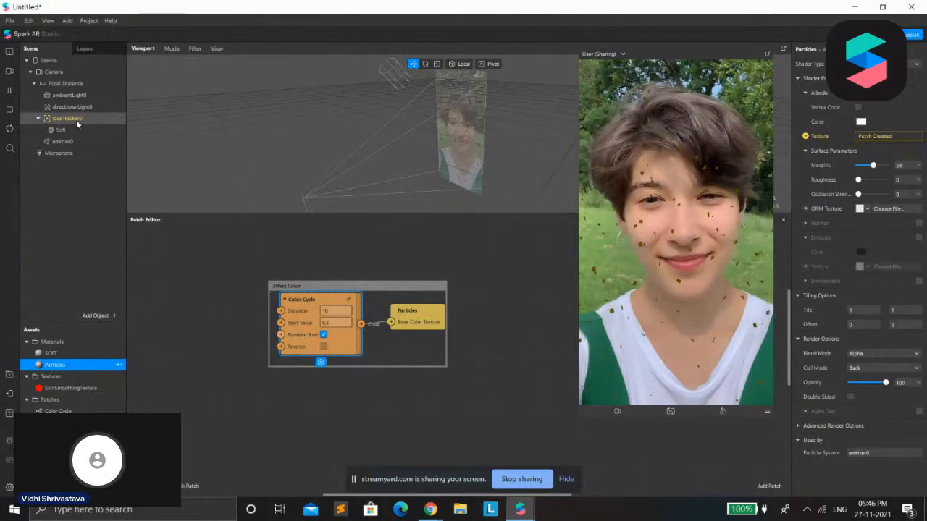
right_click(92, 124)
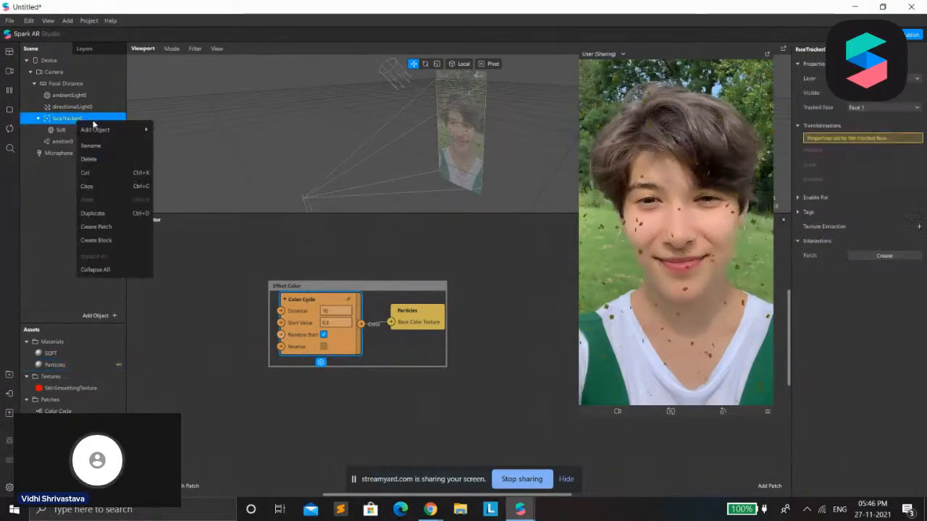
mouse_move(110, 133)
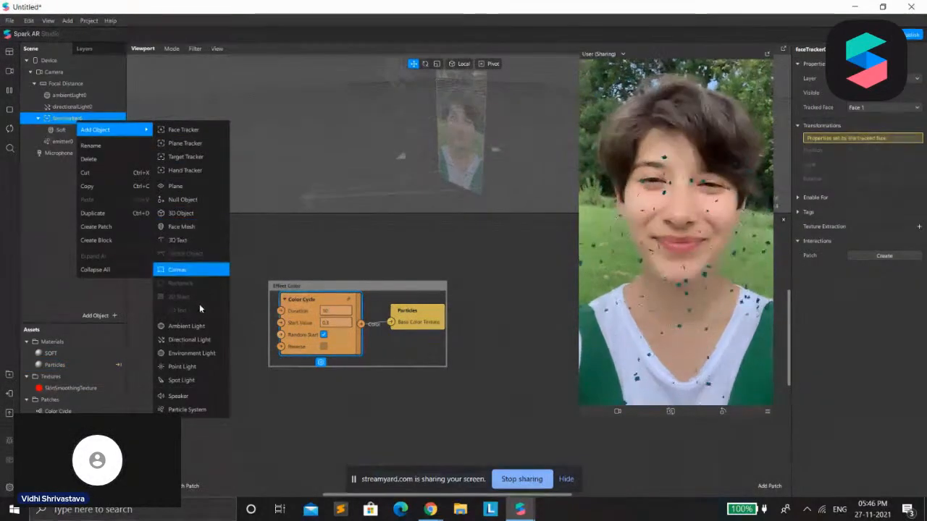
click(188, 189)
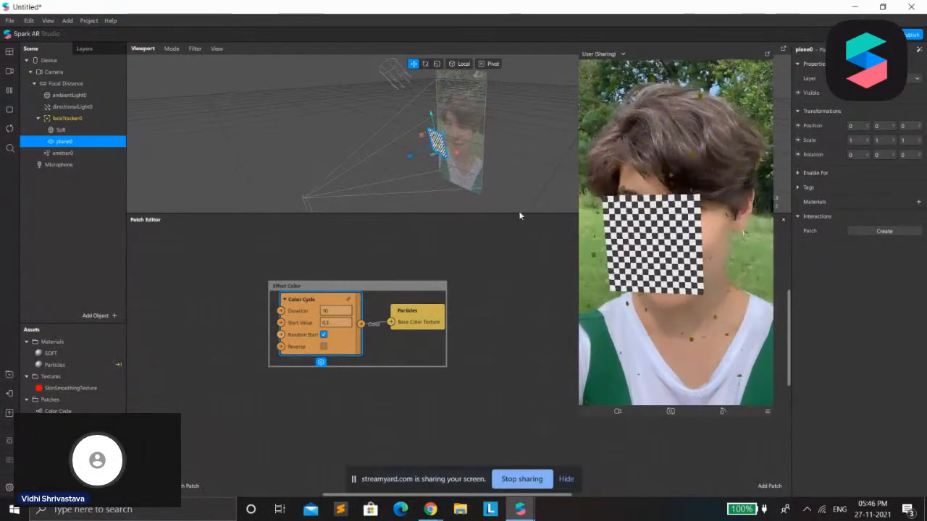
click(519, 211)
drag(519, 212, 523, 397)
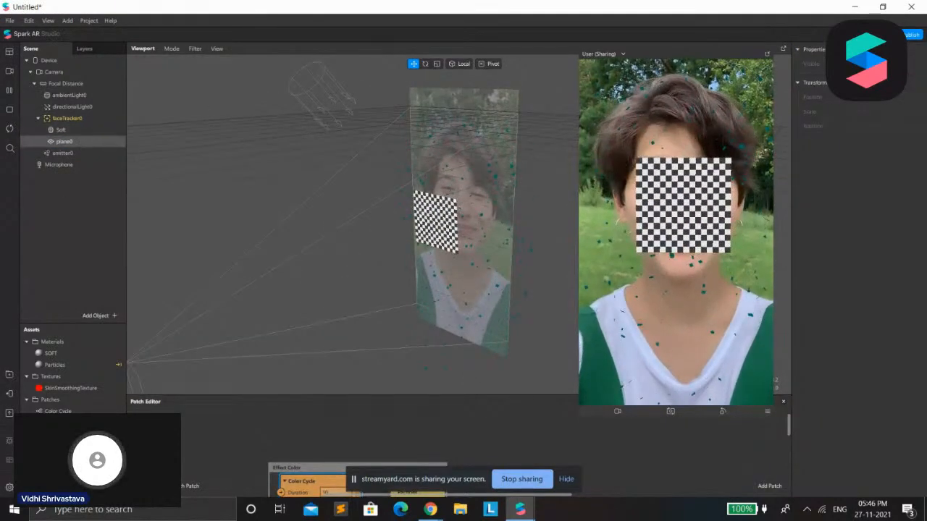
Create a new material for the plane and change its shader type to an unlit one
click(80, 143)
click(918, 201)
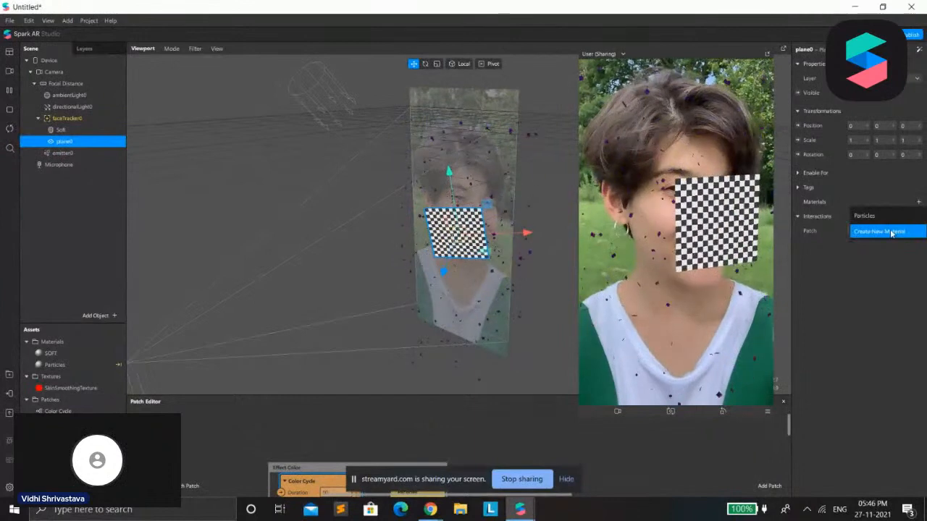
click(887, 231)
double_click(863, 215)
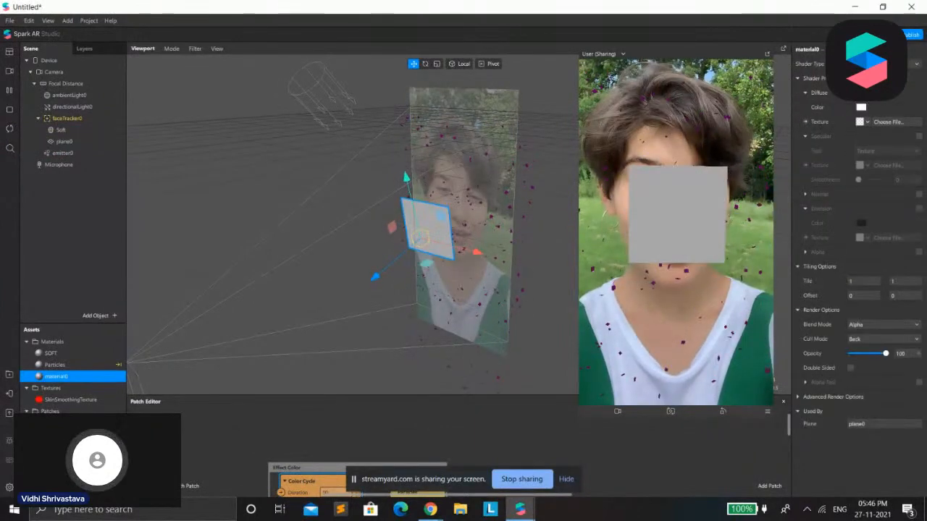
click(883, 64)
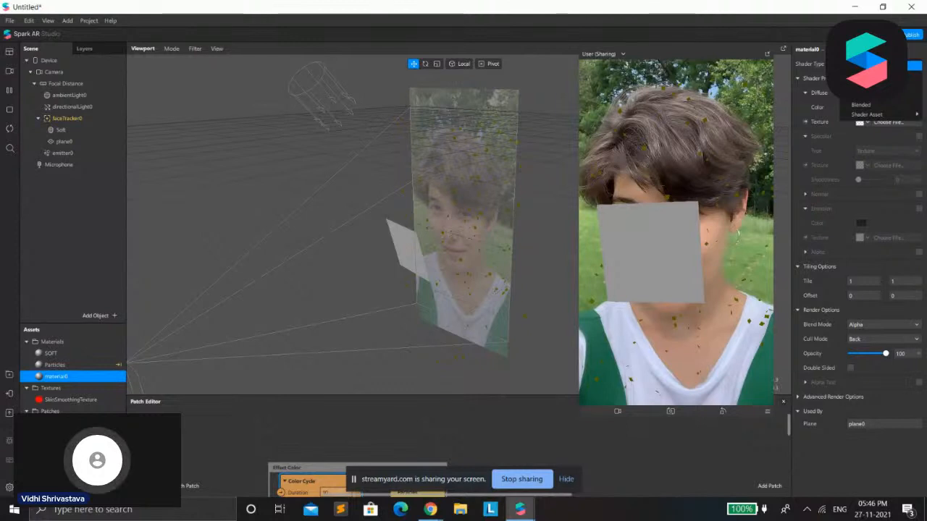
click(884, 66)
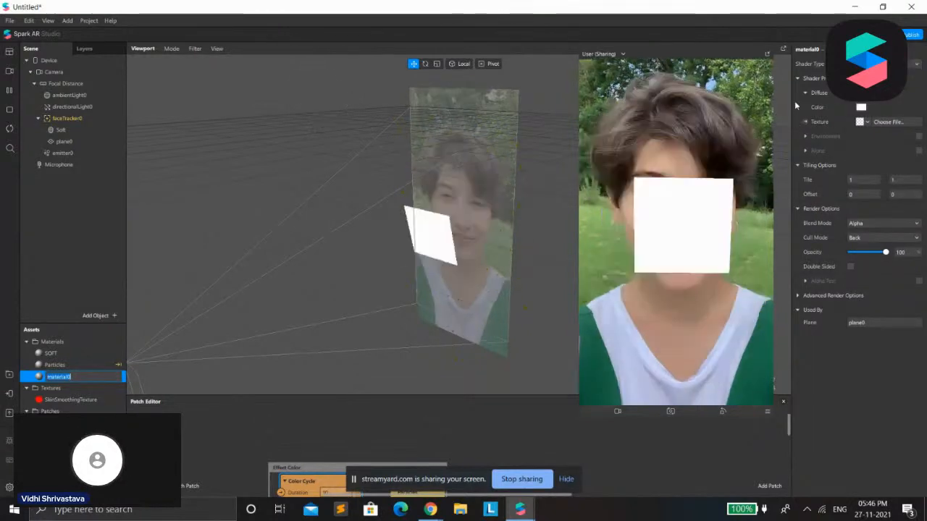
Import the gold 2022 Happy New Year image from Downloads as a texture and rename it 2020
click(869, 122)
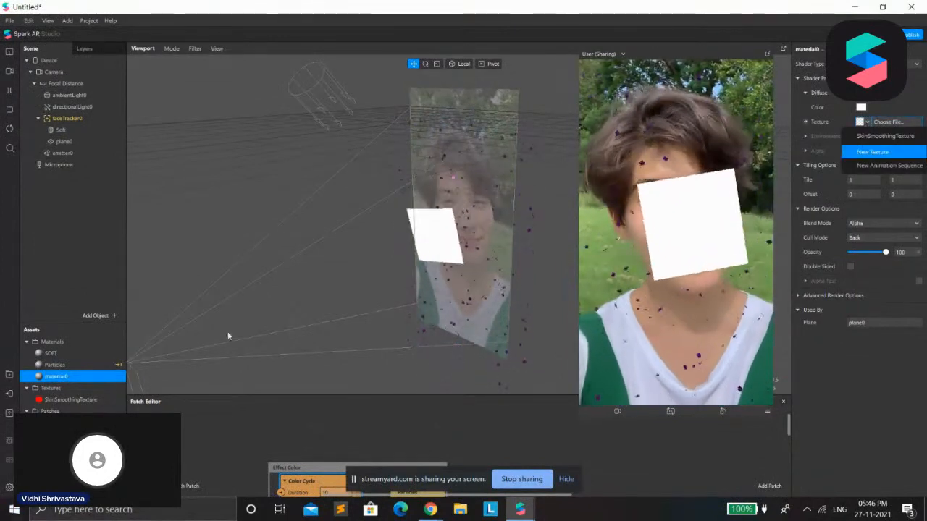
click(882, 166)
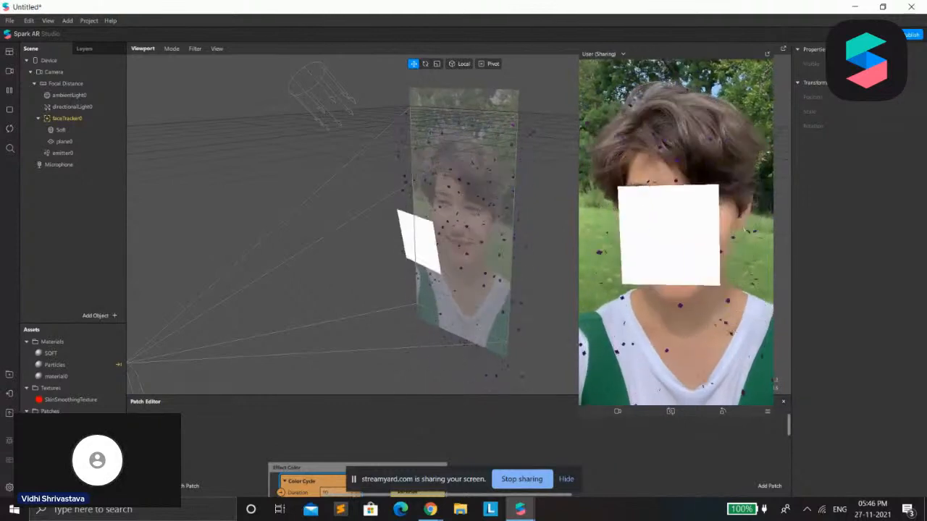
right_click(102, 346)
click(205, 355)
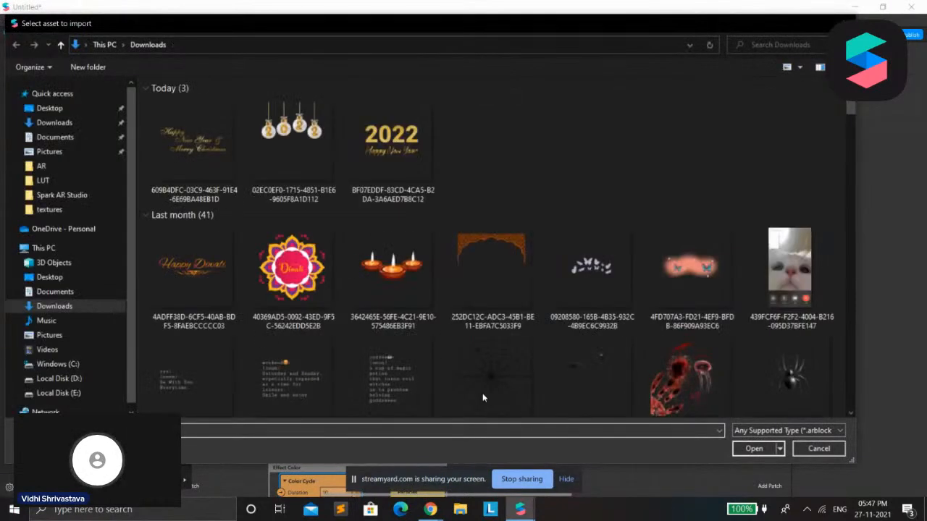
double_click(362, 158)
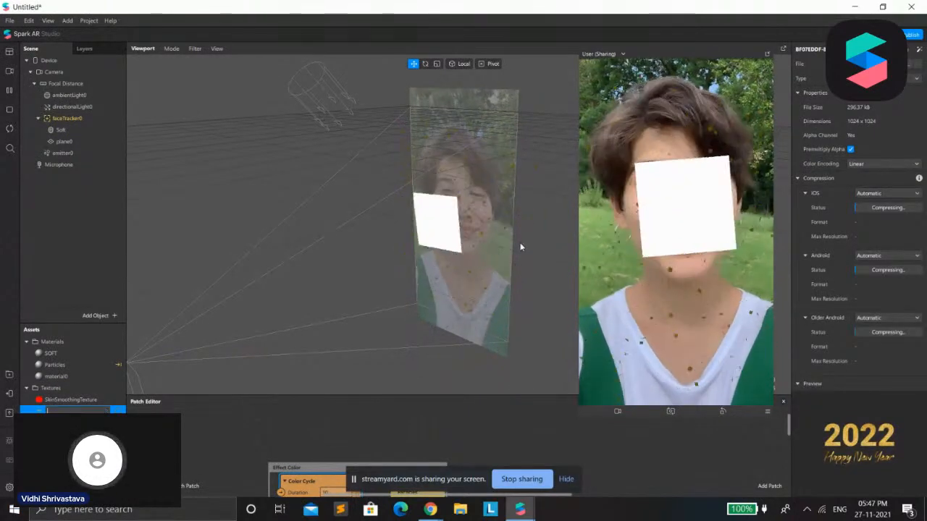
text(2020)
key(Return)
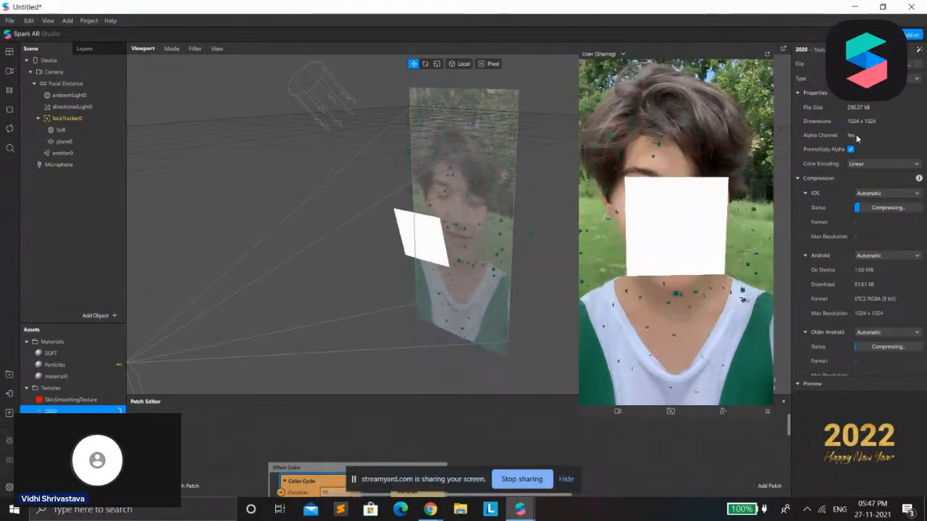
Set the 2020 texture's compression to None for iOS, Android and Older Android
click(876, 194)
click(873, 214)
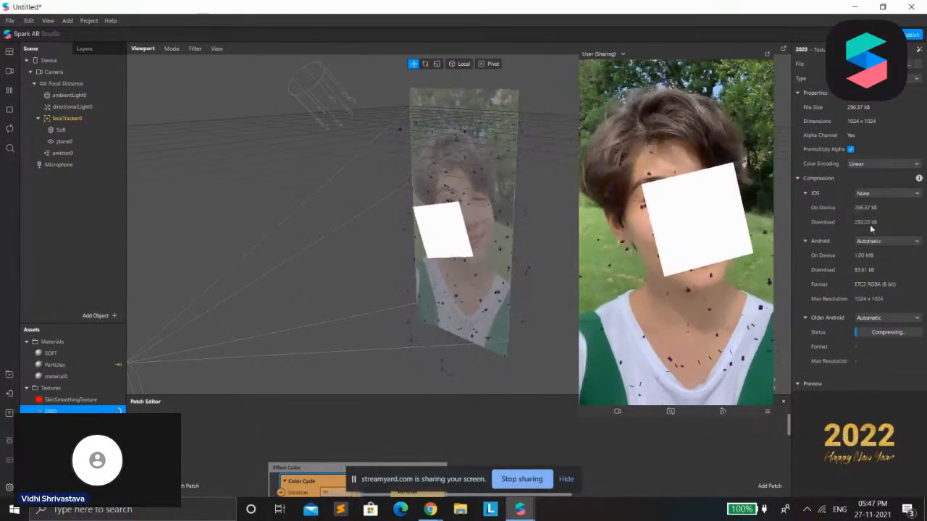
click(879, 241)
click(872, 262)
click(876, 289)
click(875, 310)
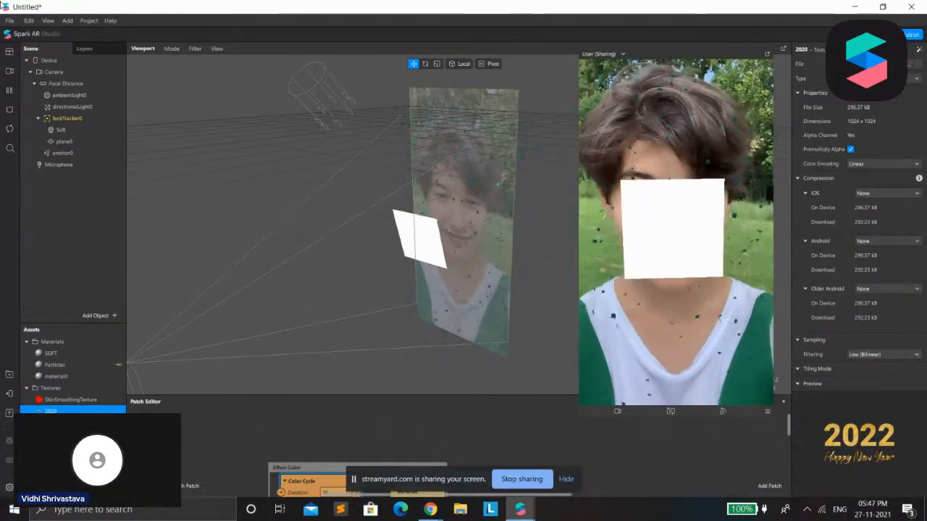
Apply the 2020 texture to the plane's material and reselect the plane
click(63, 141)
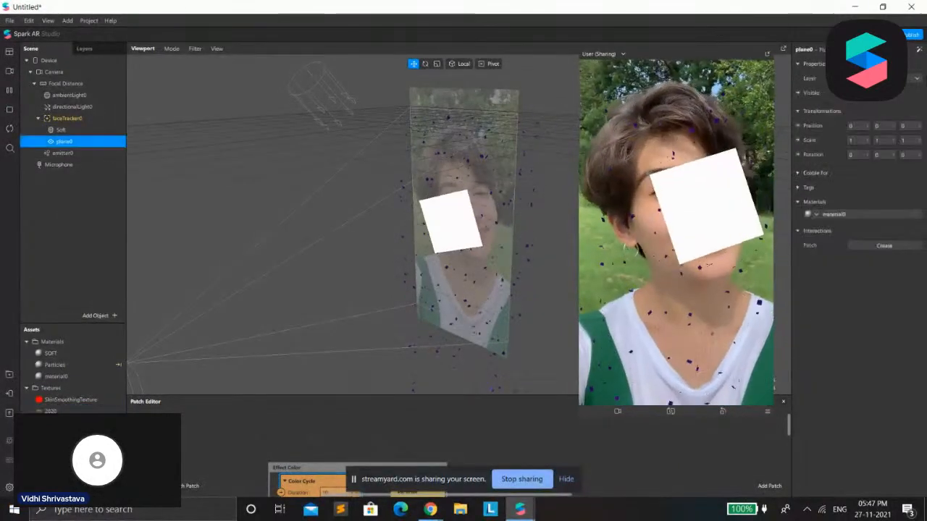
click(836, 214)
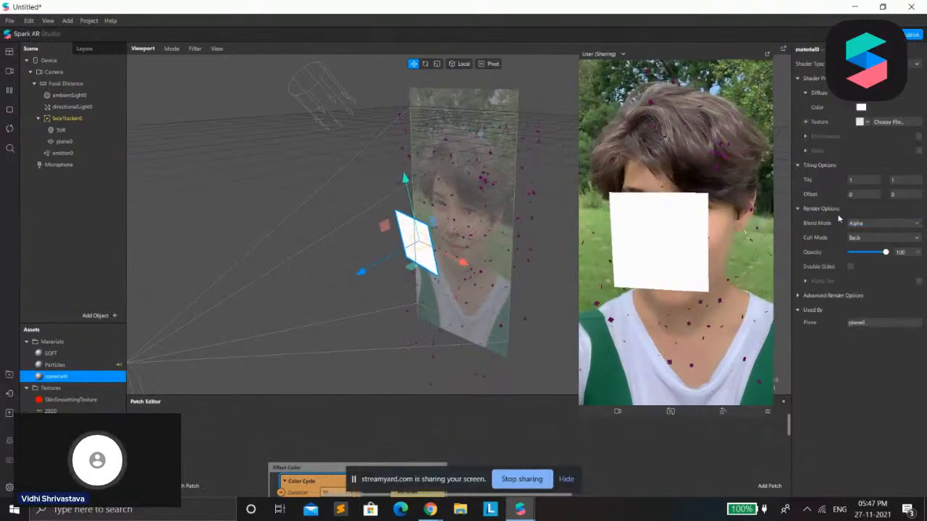
click(865, 122)
click(871, 150)
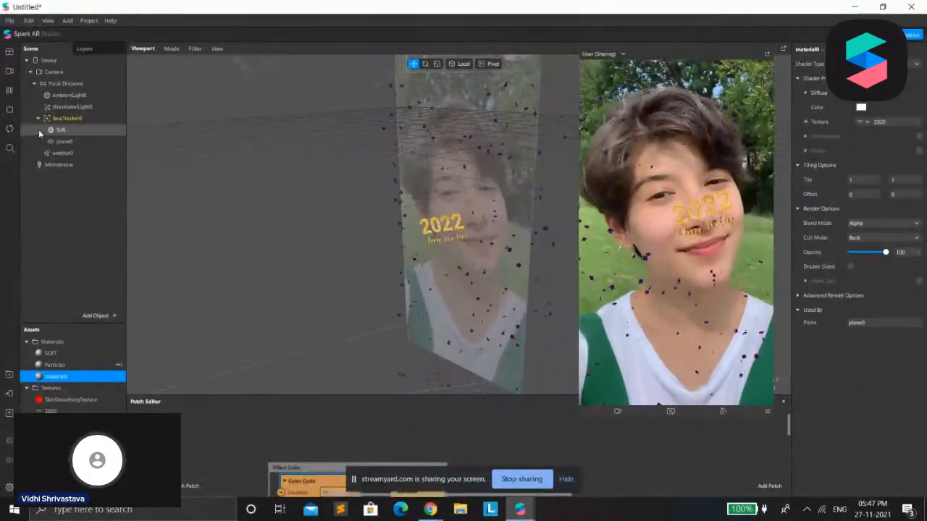
click(64, 146)
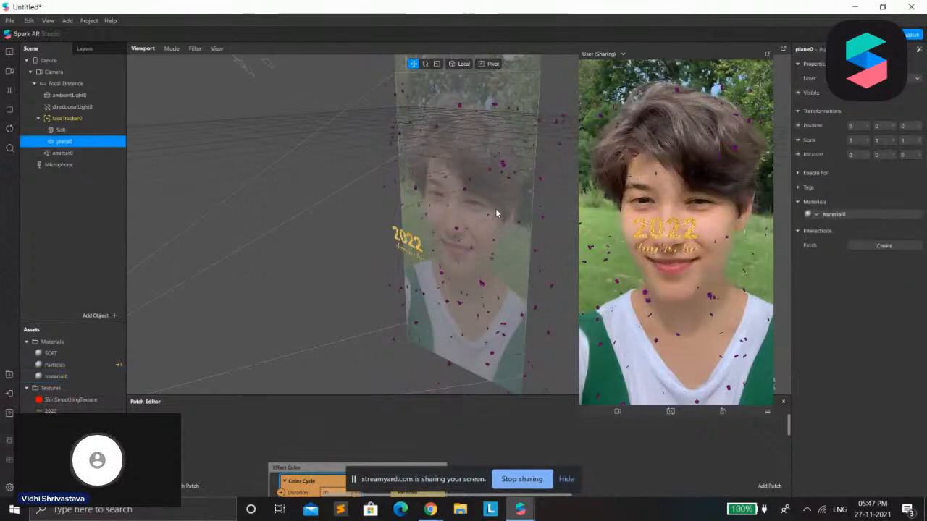
scroll(456, 216, down, 3)
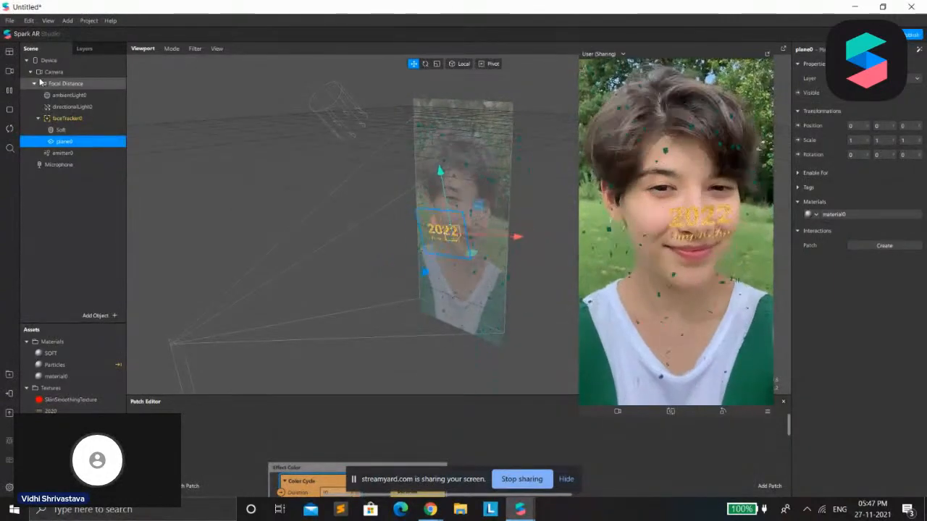
Switch the preview's video source to the computer's integrated camera
click(8, 73)
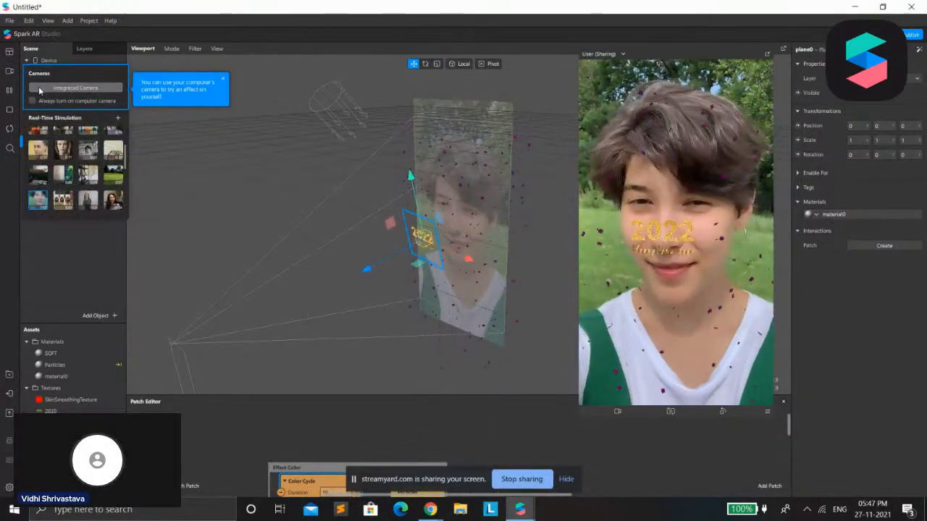
click(39, 86)
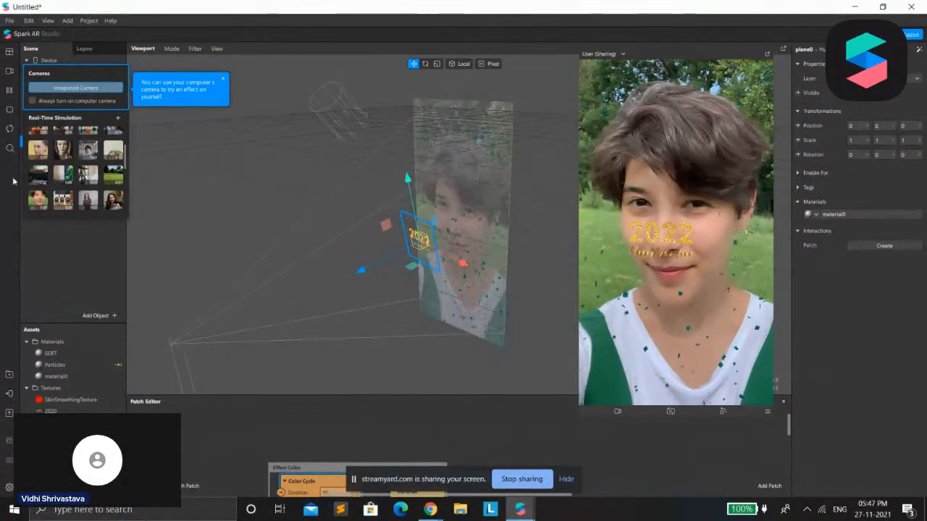
click(11, 91)
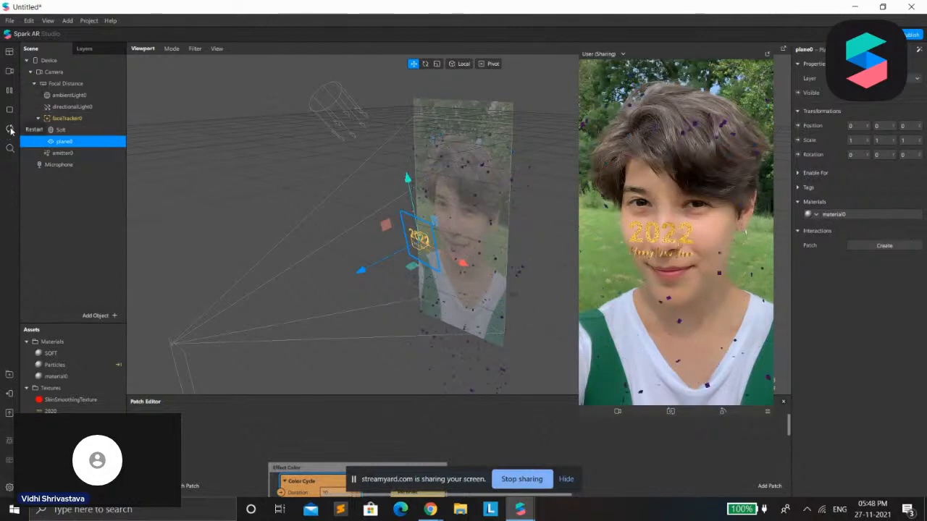
Try to use the integrated camera for the preview, checking the StreamYard session in Chrome before returning to Spark AR Studio
click(9, 72)
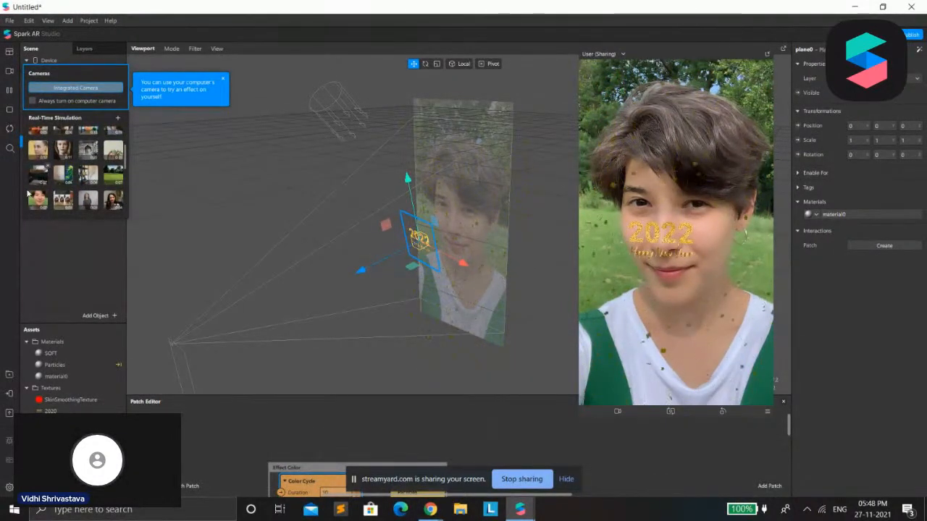
scroll(64, 206, up, 3)
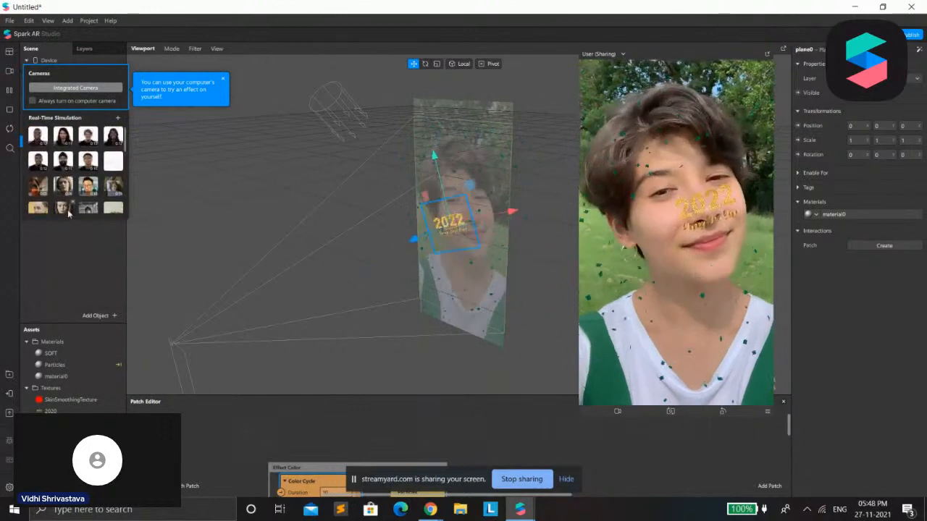
click(64, 87)
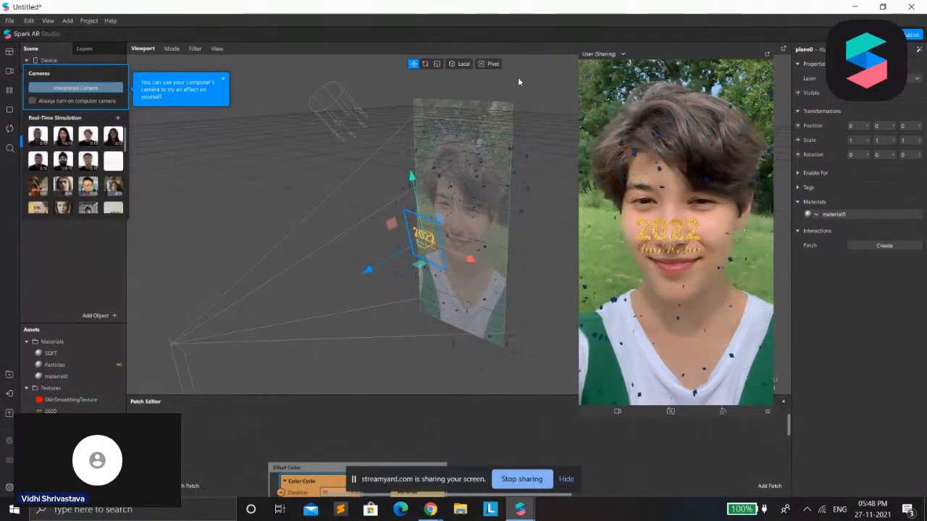
mouse_move(427, 512)
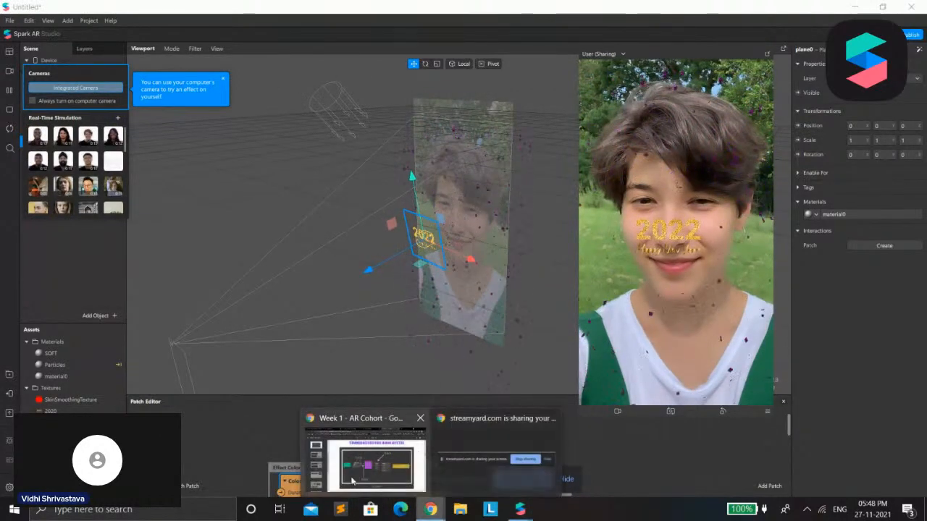
click(356, 455)
click(274, 7)
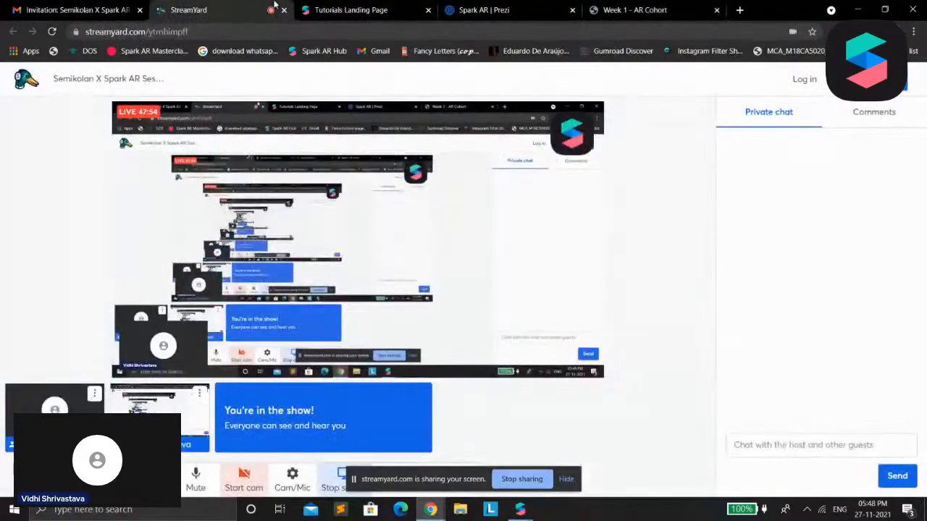
click(860, 8)
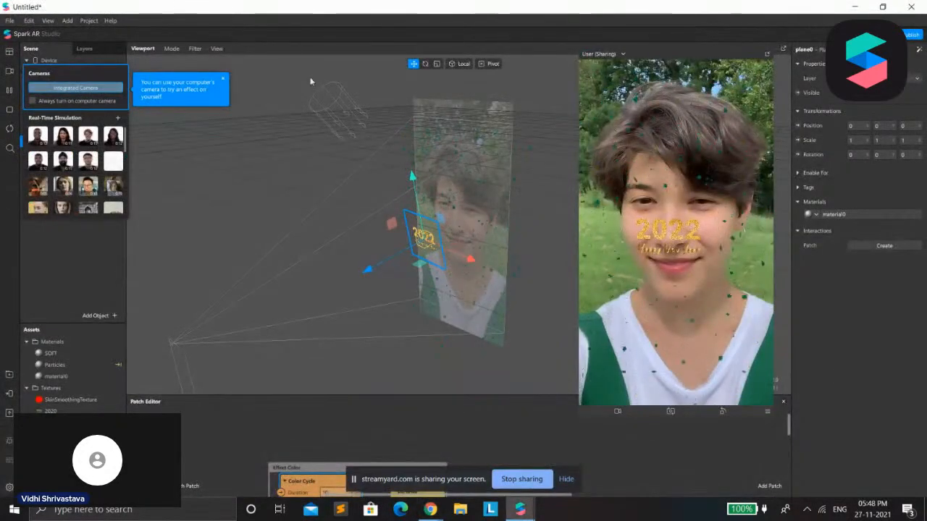
Restart the effect, switch the preview back to the short-haired outdoor portrait simulation and pause it
click(13, 128)
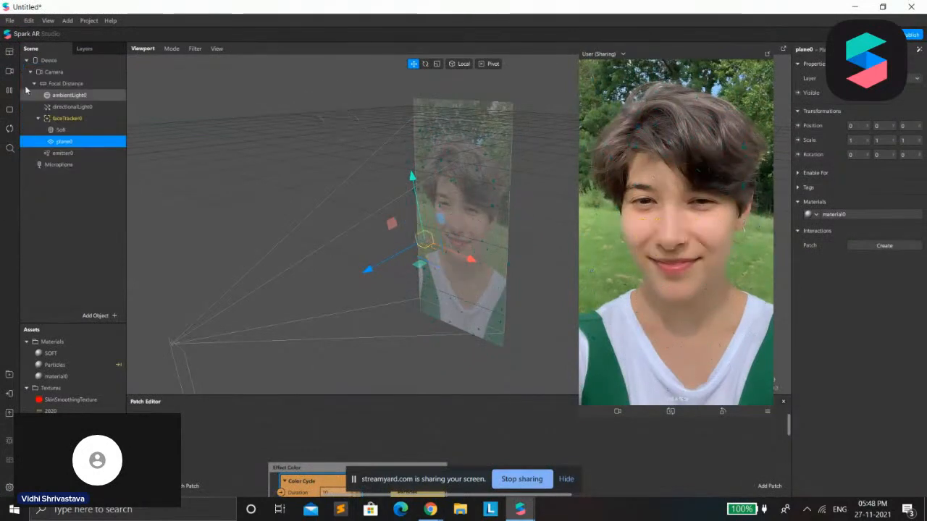
click(9, 71)
scroll(43, 203, down, 5)
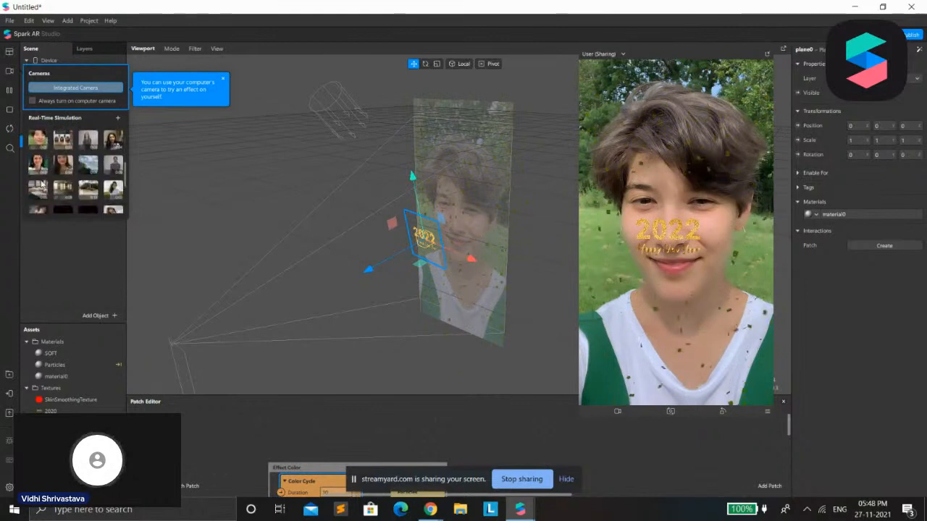
click(38, 137)
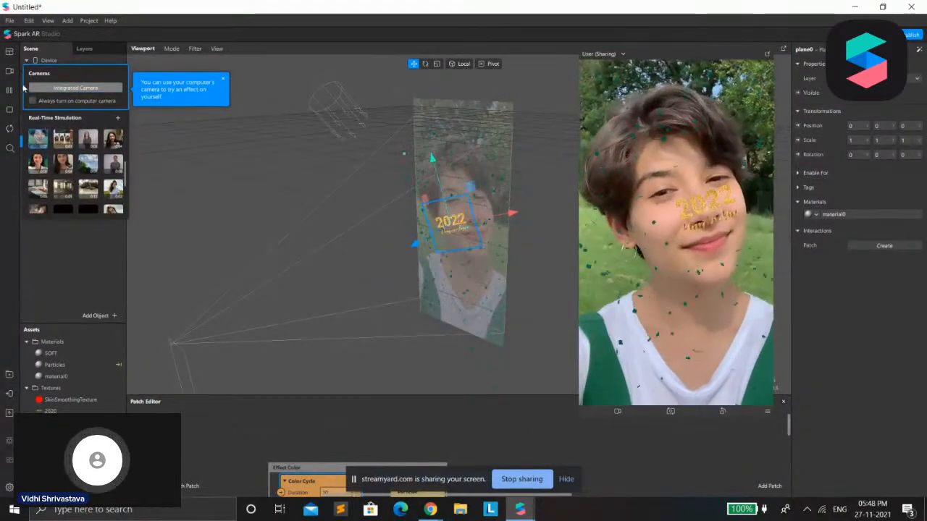
click(49, 231)
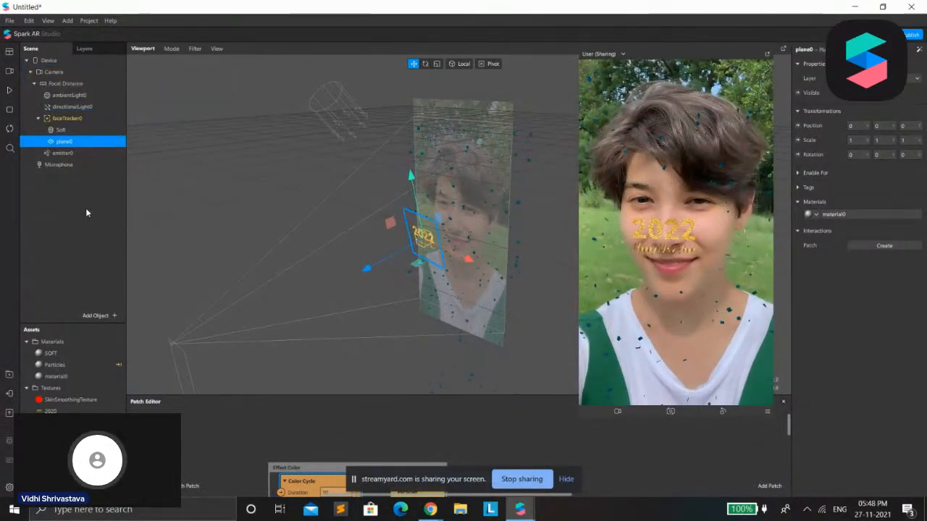
Move the 2022 plane up onto the forehead and scale it uniformly to about 1.36
click(72, 213)
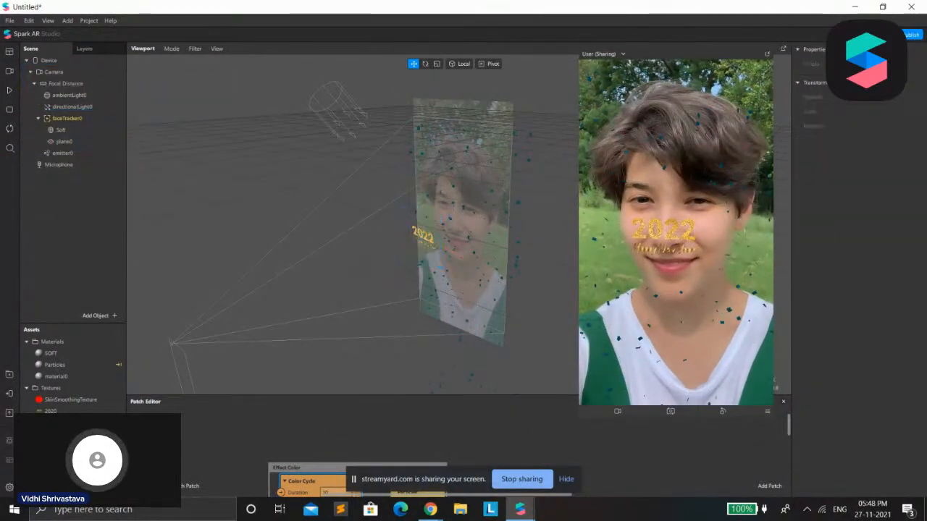
click(87, 141)
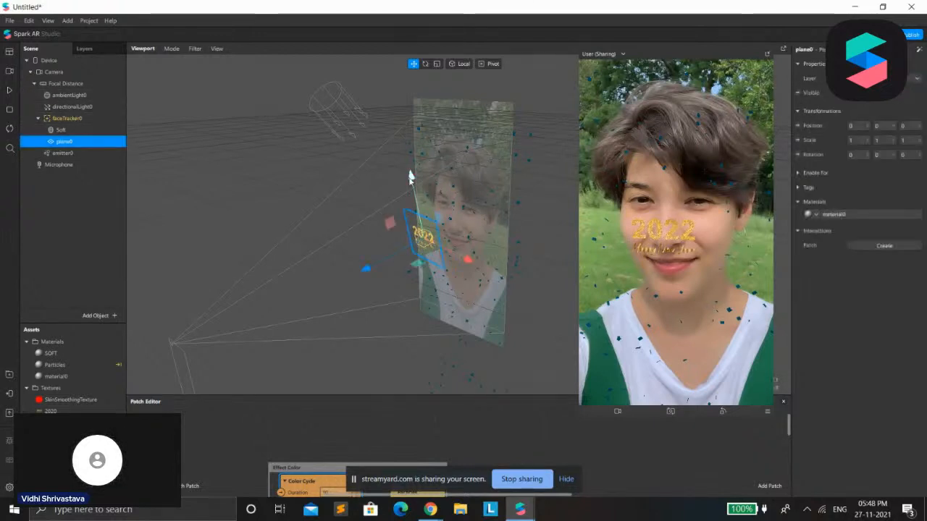
drag(410, 171, 407, 132)
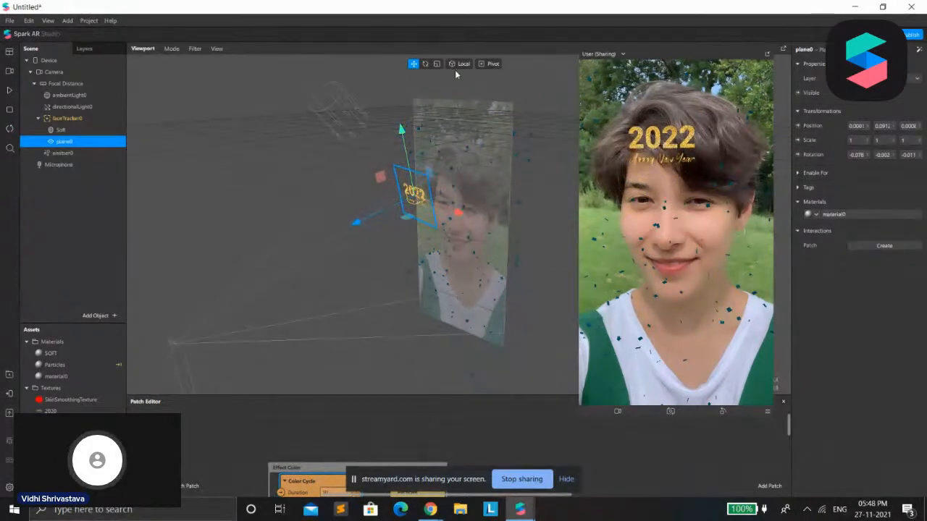
click(436, 64)
drag(412, 203, 428, 209)
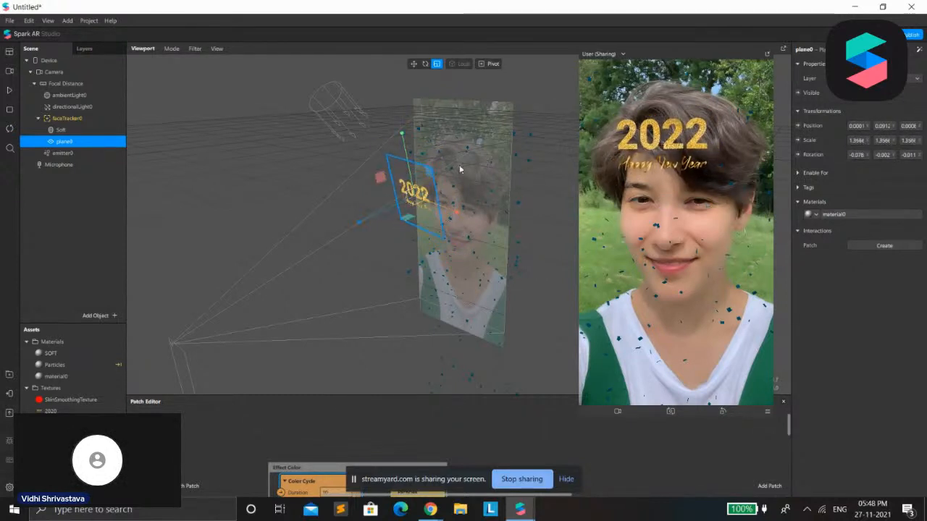
Try the integrated camera in the preview once more and return to the outdoor portrait simulation
click(9, 71)
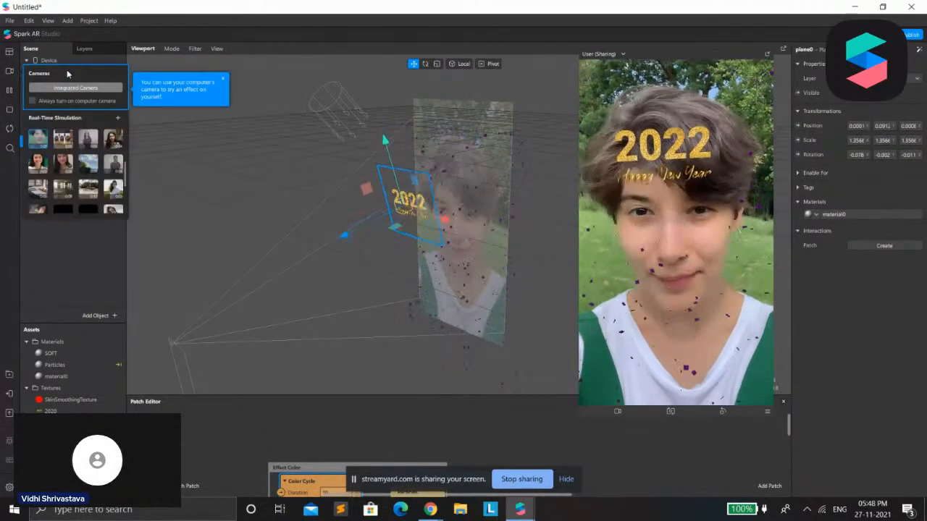
click(617, 413)
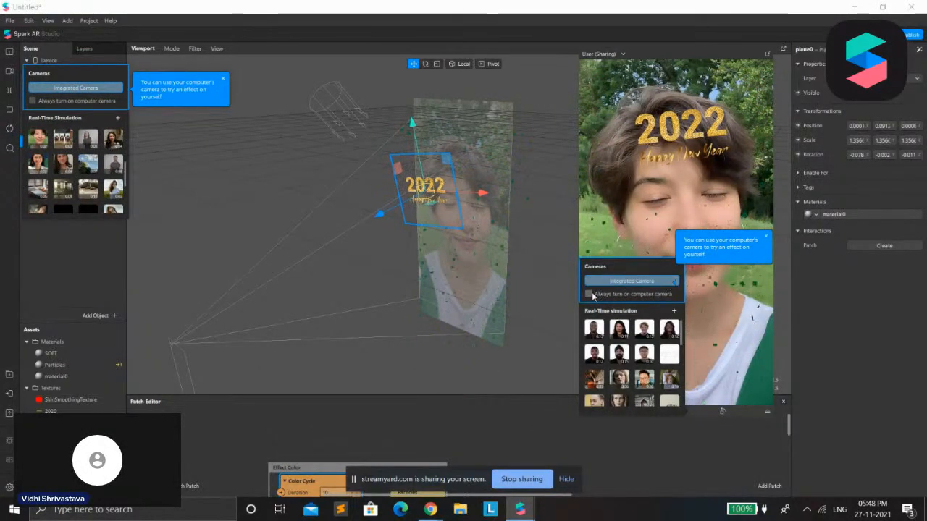
scroll(611, 370, down, 4)
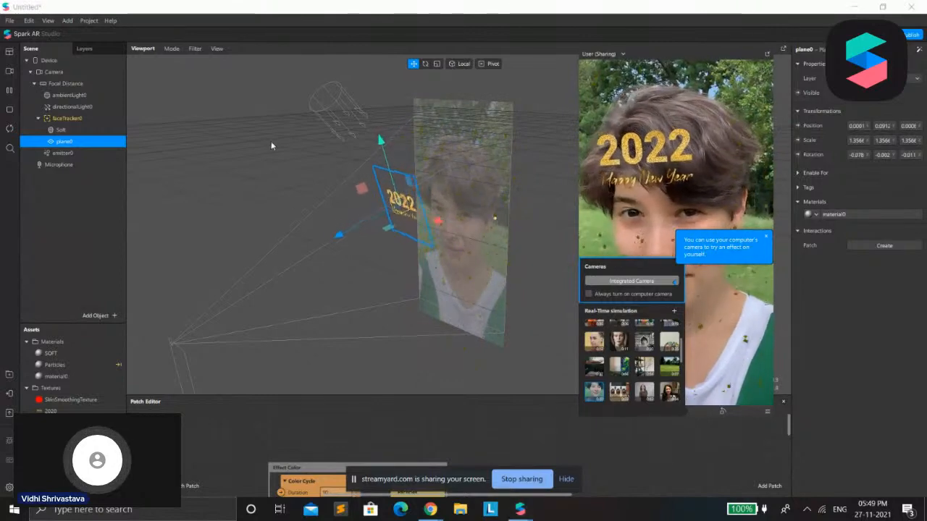
click(62, 207)
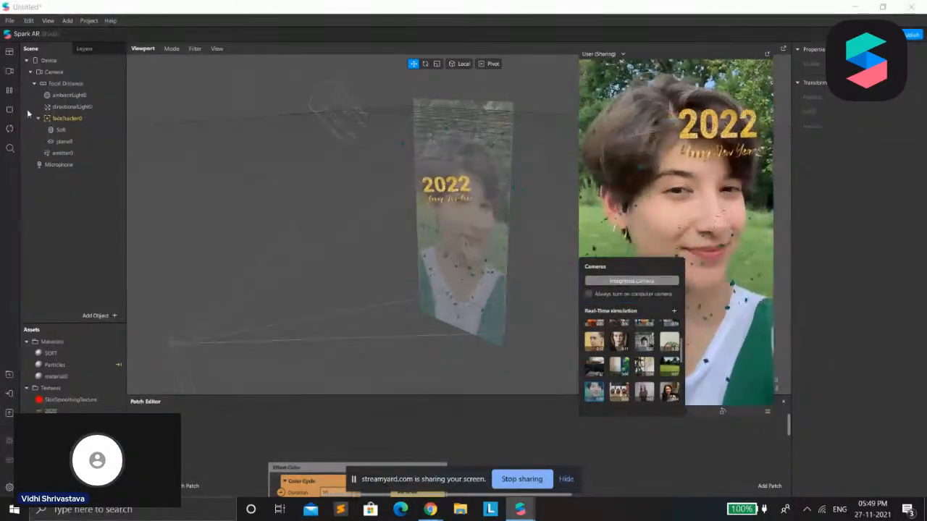
Apply a Pulse animation to the 2022 plane and close the preview's video library
click(64, 142)
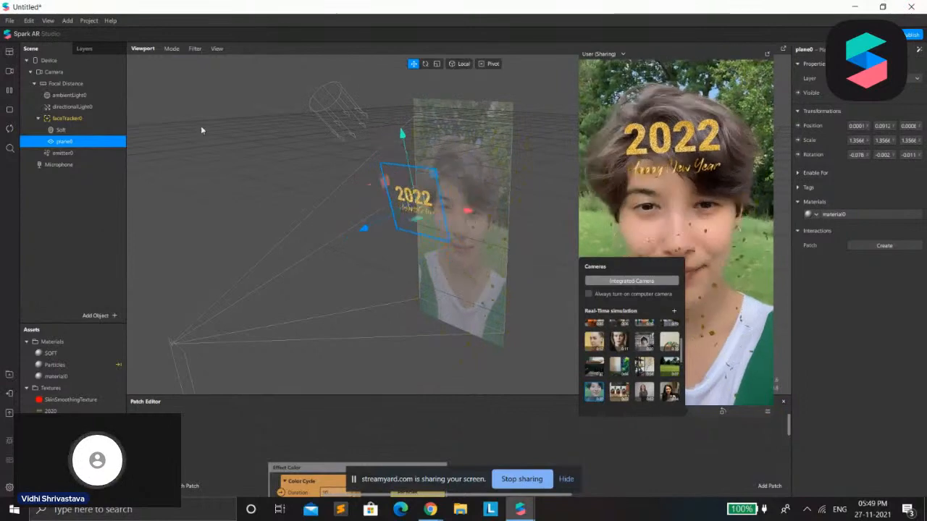
click(916, 63)
mouse_move(894, 89)
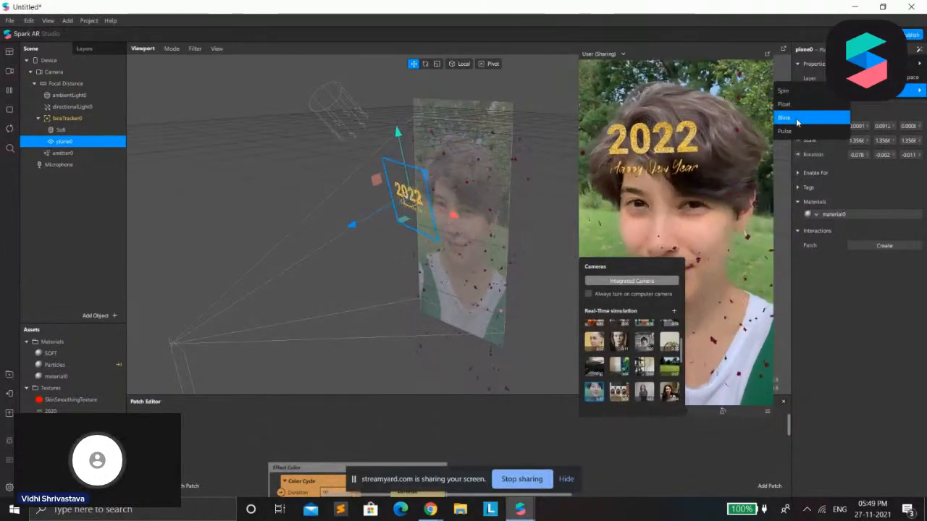
click(816, 134)
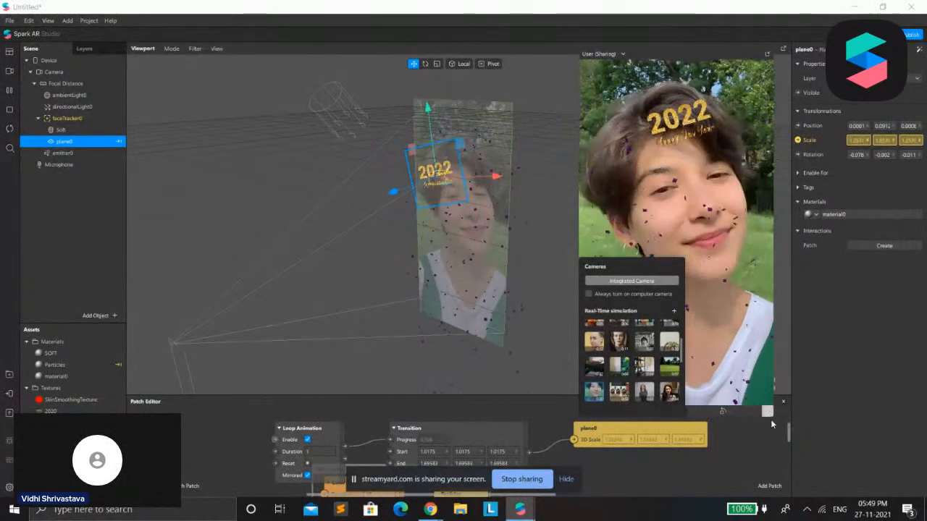
click(767, 412)
mouse_move(751, 382)
click(739, 367)
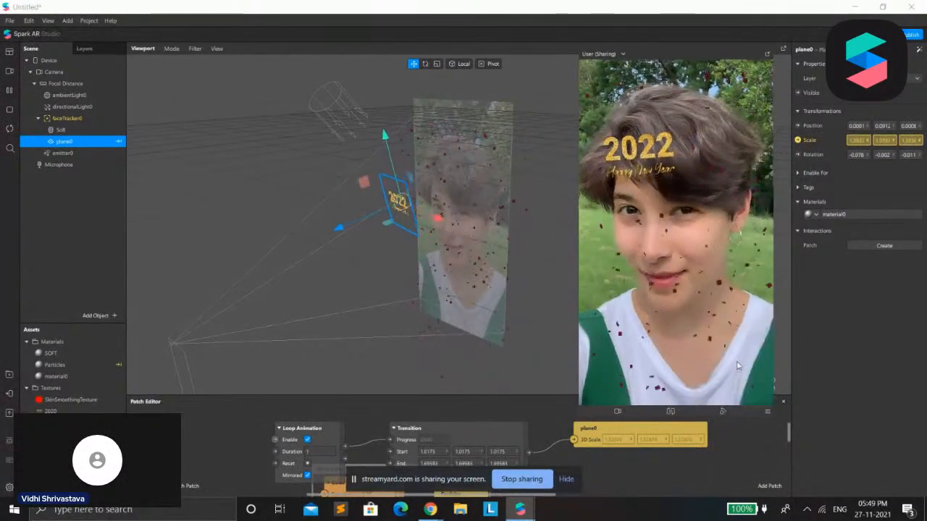
Enlarge the Patch Editor, shrink the preview and set the Loop Animation patch's duration to 2.5
scroll(407, 392, down, 1)
scroll(420, 392, down, 3)
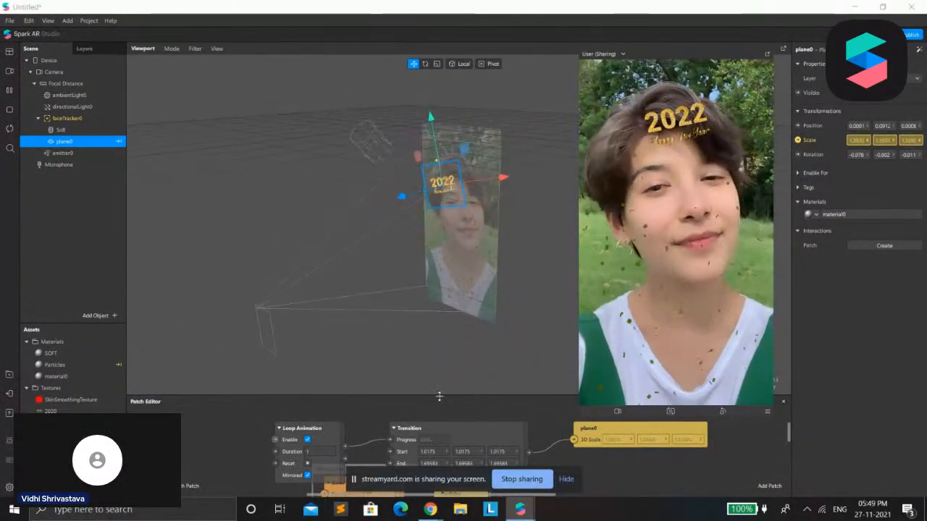
drag(437, 397, 470, 195)
drag(575, 419, 631, 309)
click(316, 259)
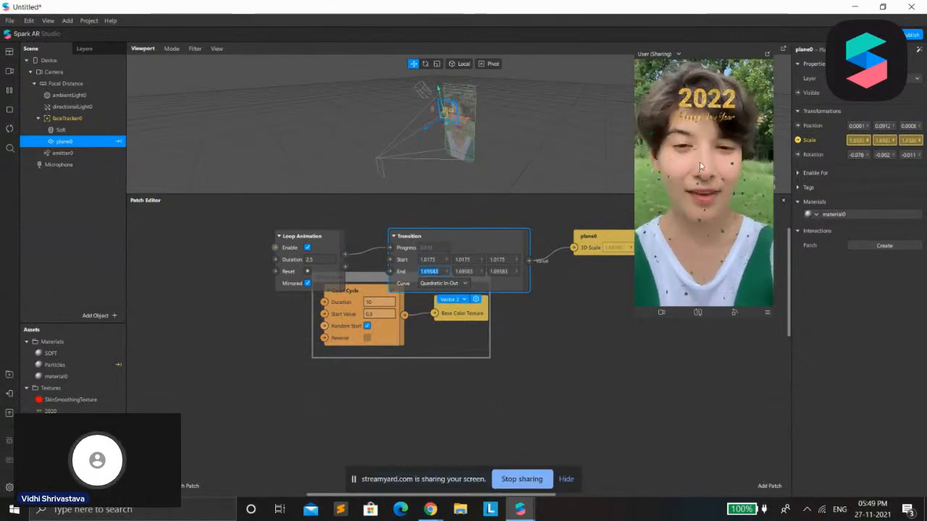
Try the Exponential In and Quadratic In-Out curves on the Transition patch and set its curve to Linear
click(452, 283)
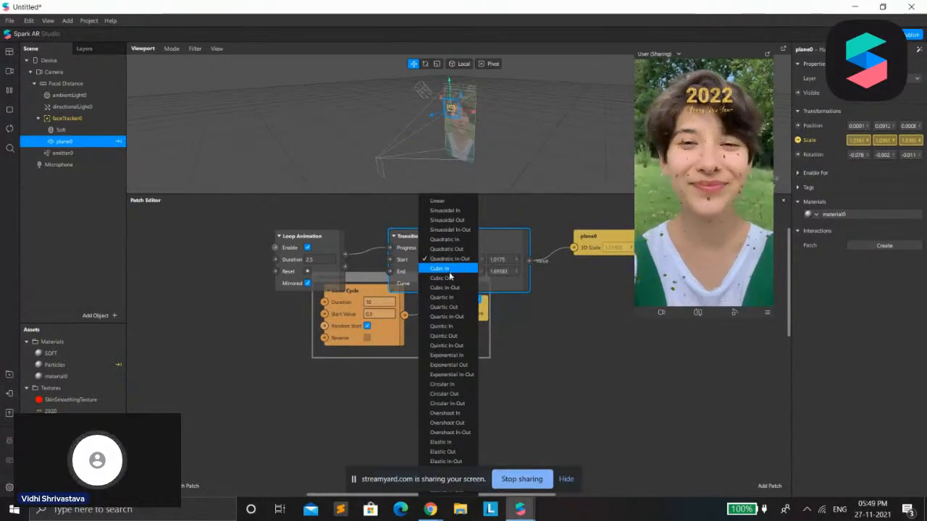
click(444, 355)
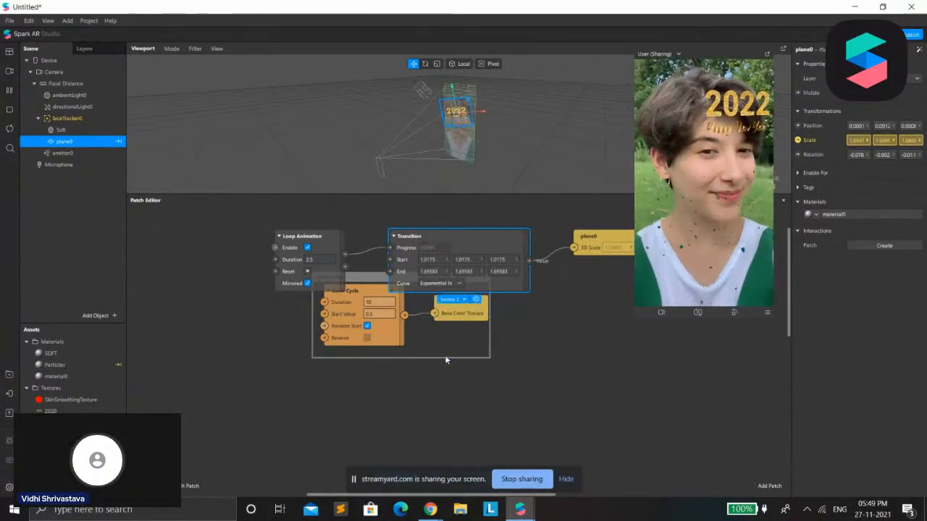
click(455, 283)
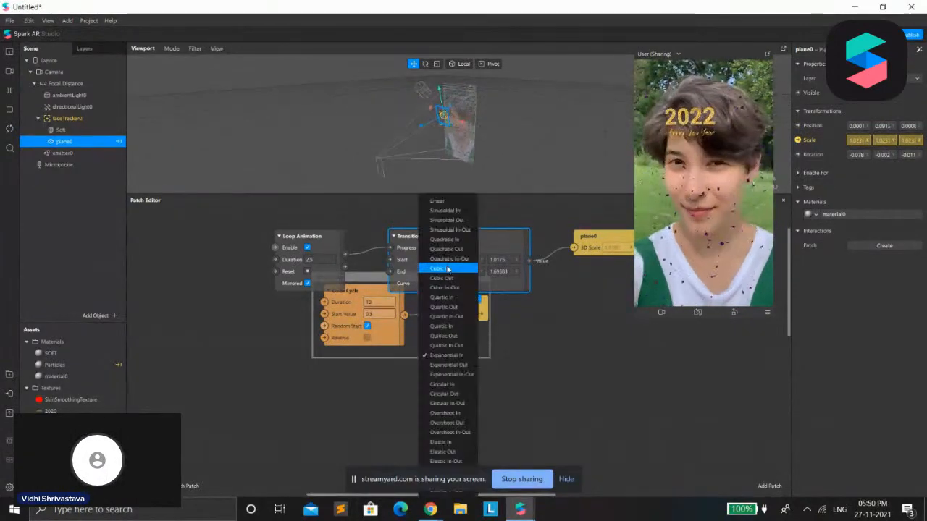
click(459, 259)
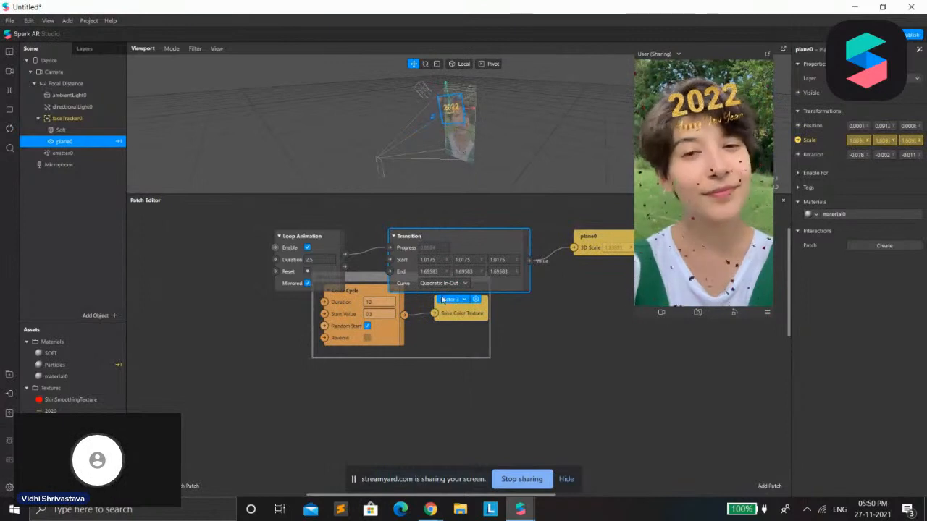
click(439, 285)
click(454, 203)
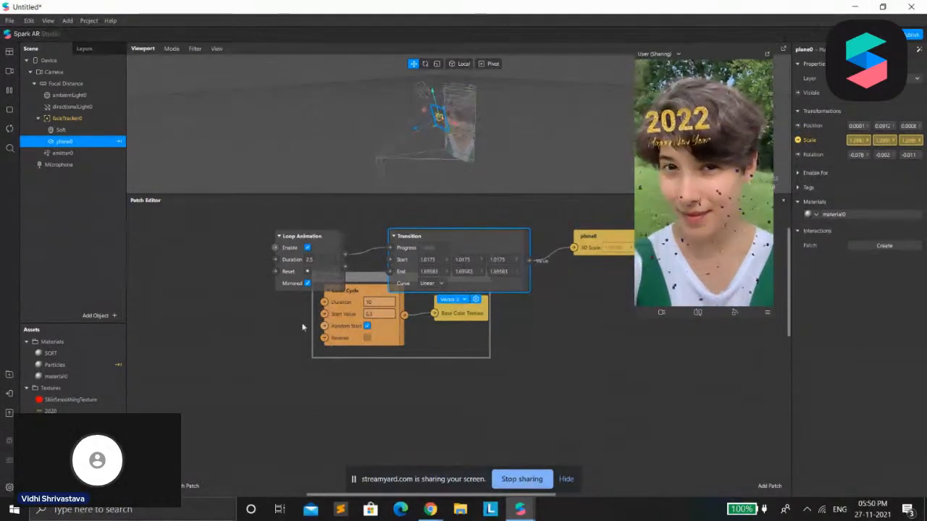
Move the plane's animation patches below the Effect Color group and enclose them in a comment
drag(494, 215, 510, 428)
right_click(405, 411)
click(431, 420)
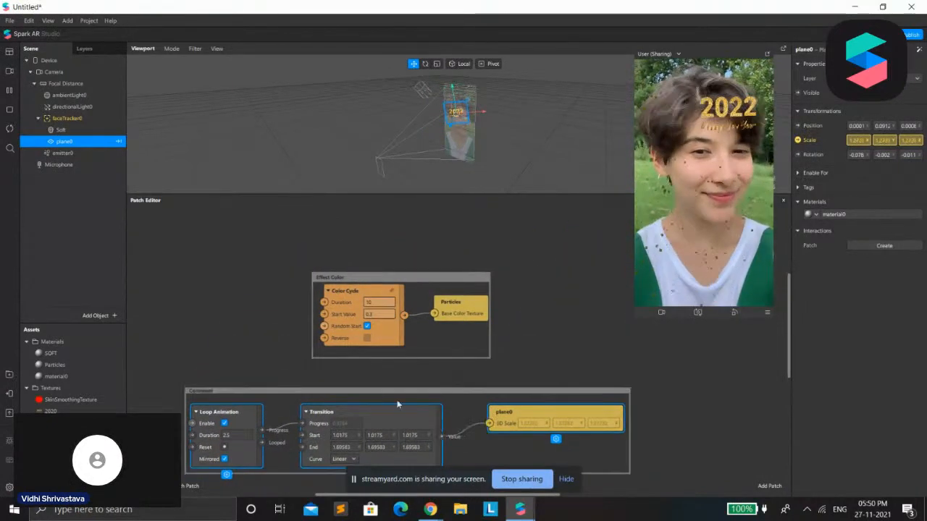
Rename the comment around the plane's animation patches as "login for plane" and deselect it
drag(200, 392, 195, 398)
double_click(196, 397)
double_click(196, 398)
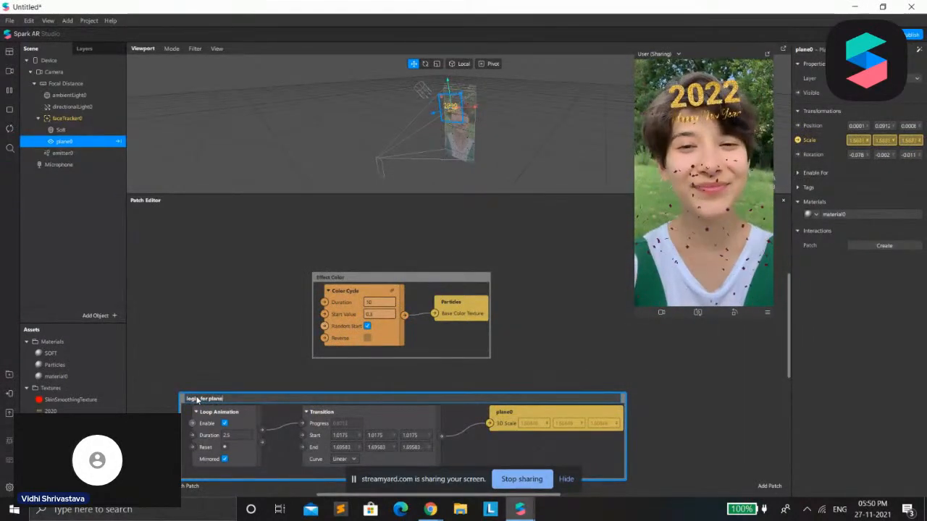
key(Return)
scroll(441, 356, down, 3)
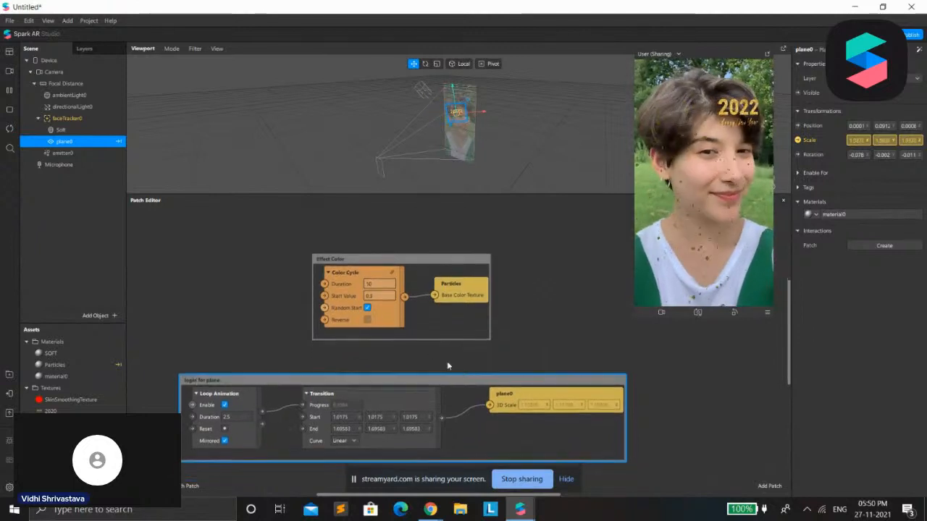
click(736, 367)
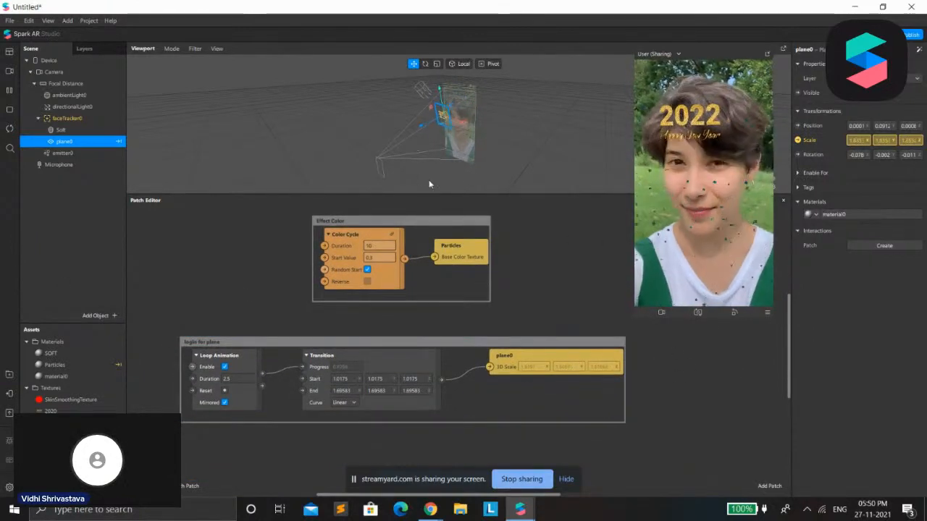
Collapse the Patch Editor and turn off depth testing and depth writing in the advanced render options of the plane's material
drag(475, 193, 474, 469)
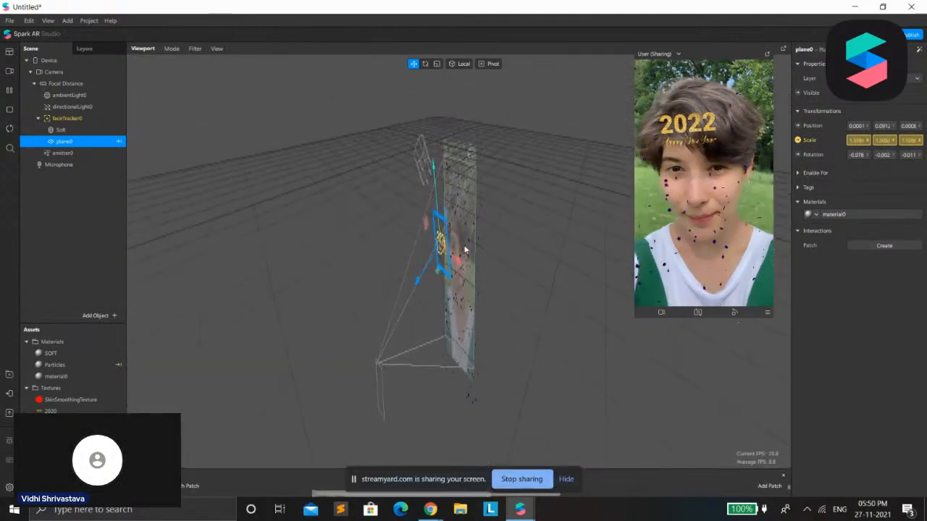
click(854, 216)
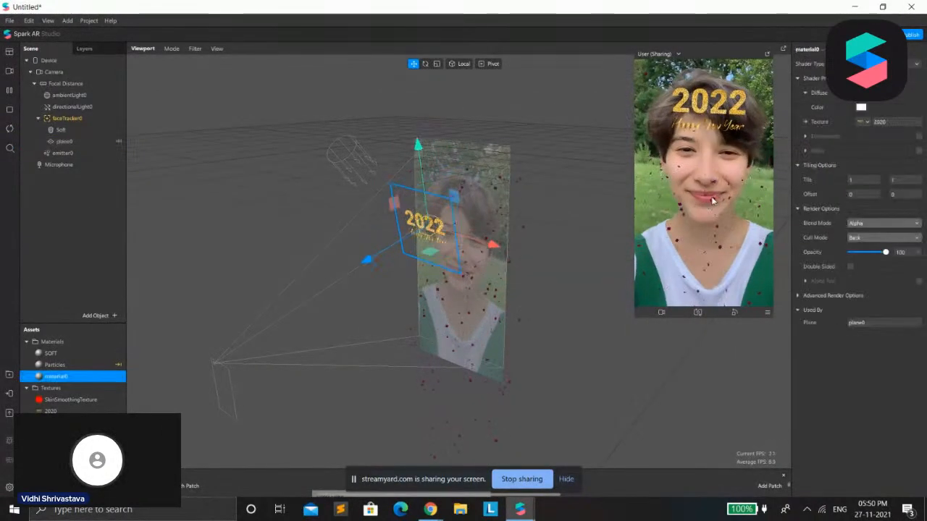
click(798, 297)
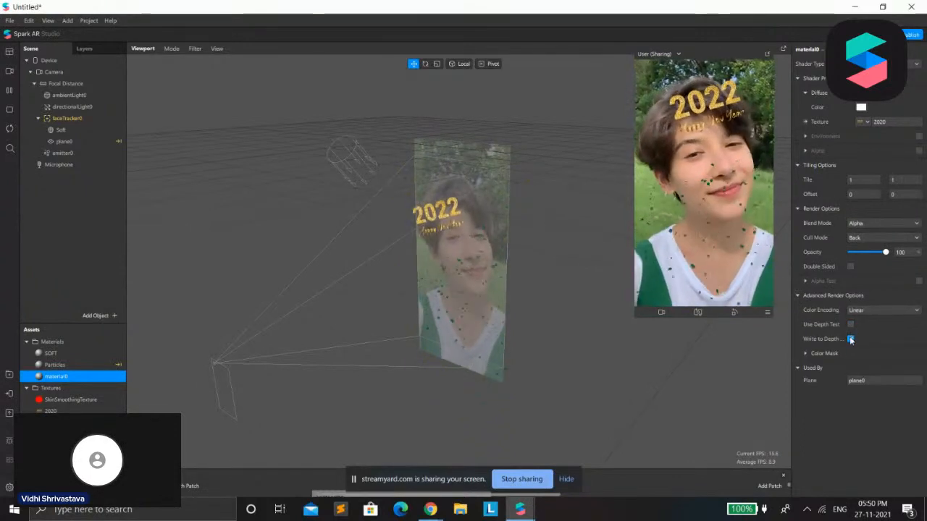
click(851, 338)
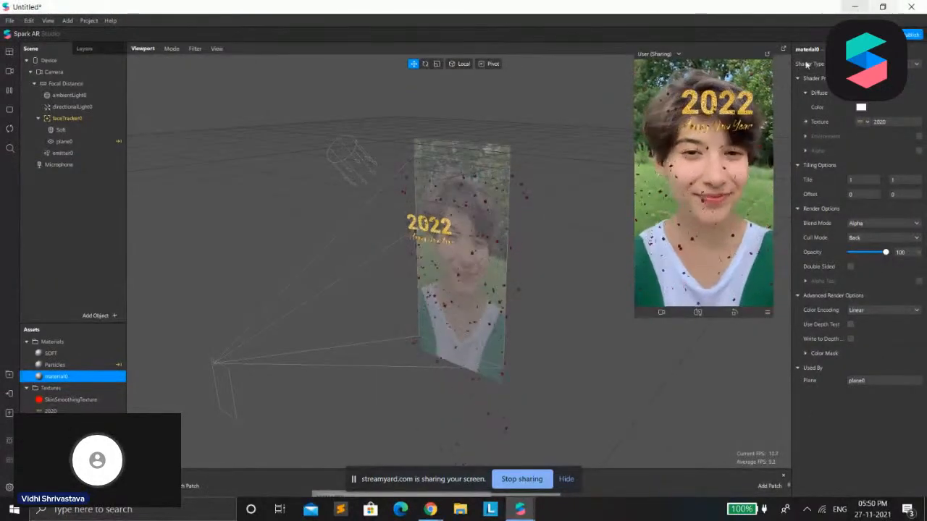
Turn depth testing and depth writing back on for material0, reopen its advanced render options and turn both off again
click(851, 324)
click(851, 339)
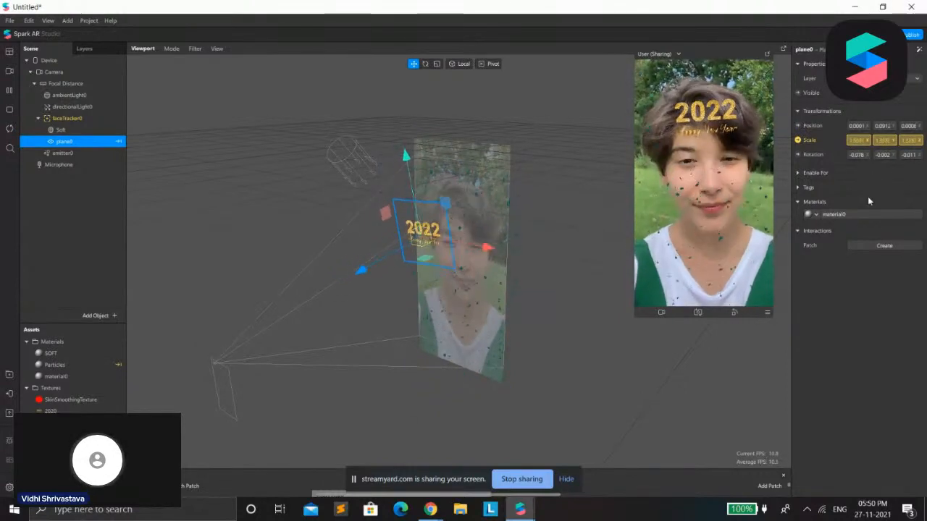
click(840, 214)
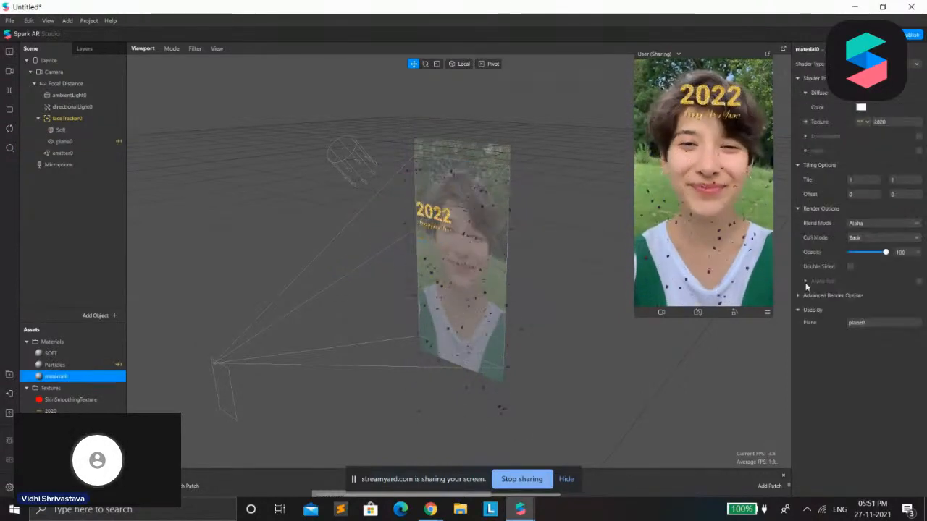
click(799, 295)
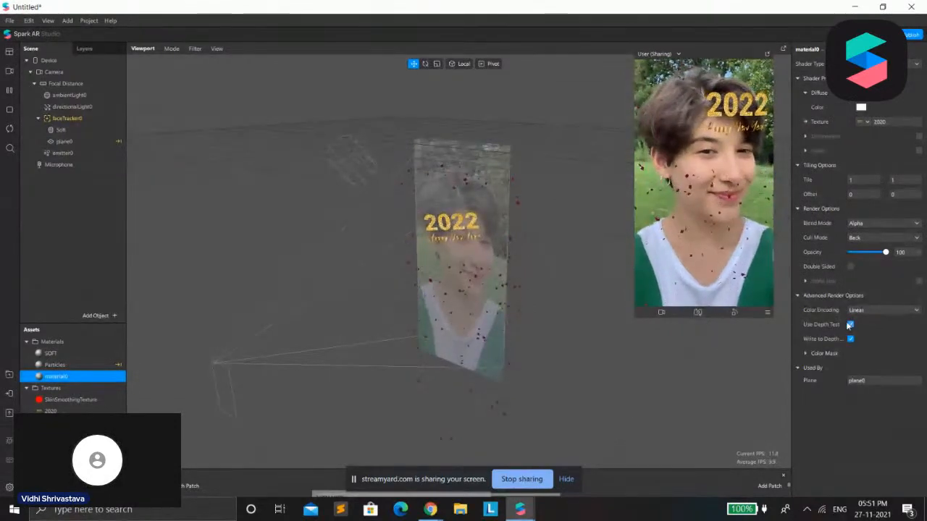
click(851, 325)
click(851, 339)
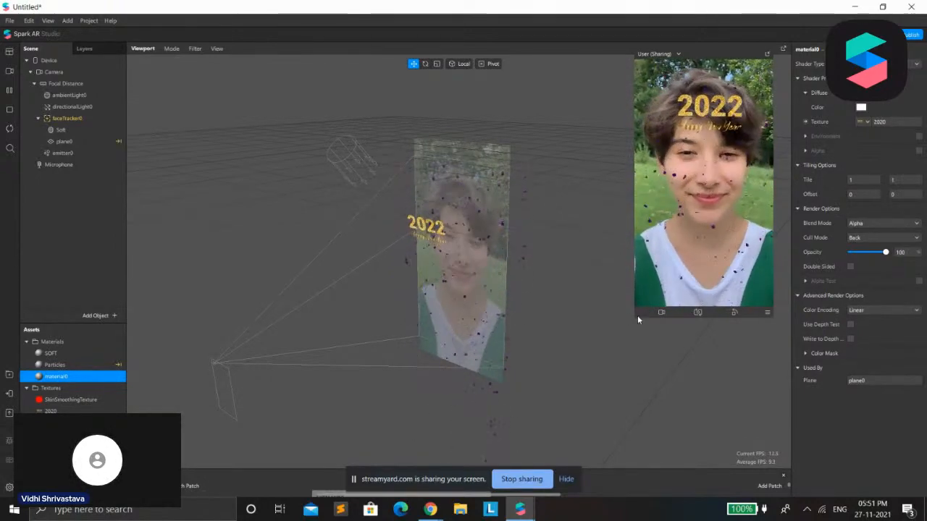
Enlarge and reposition the preview, and insert a Canvas object into the scene
drag(638, 318, 597, 427)
drag(767, 45, 692, 63)
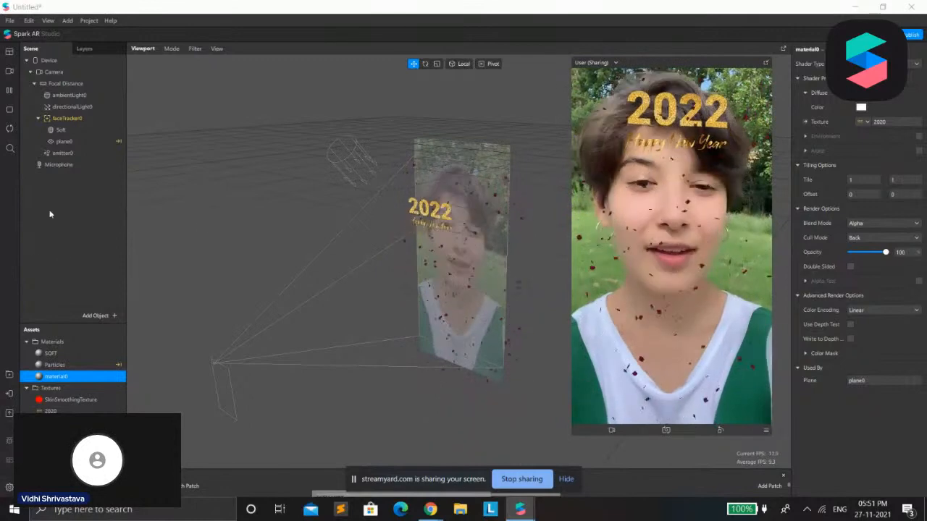
click(96, 315)
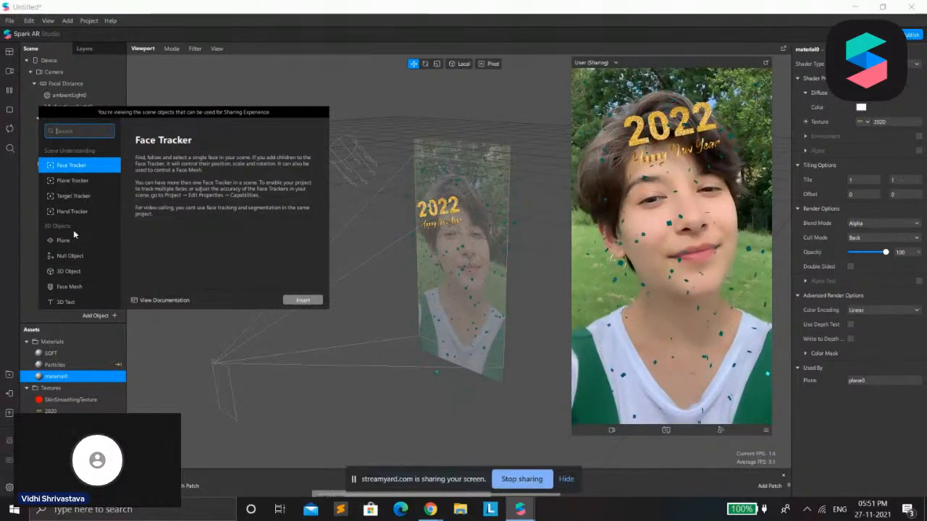
text(can)
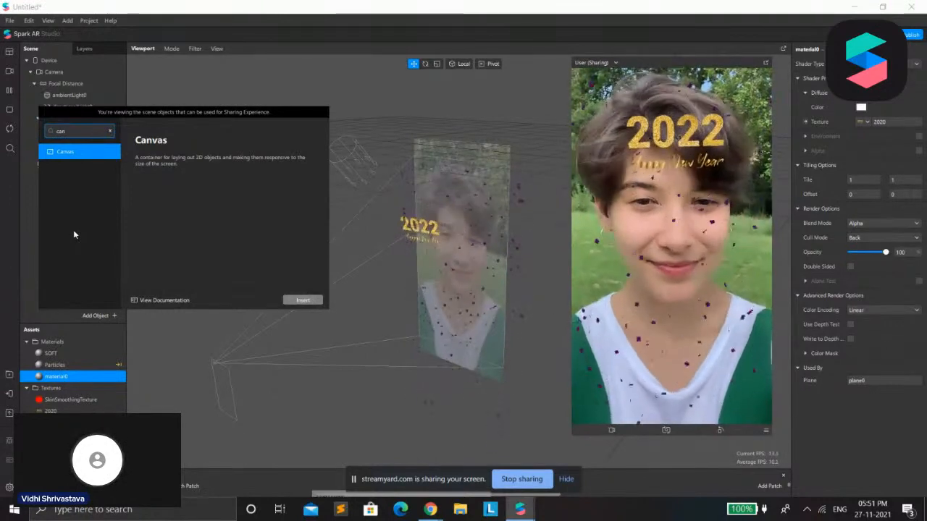
key(Escape)
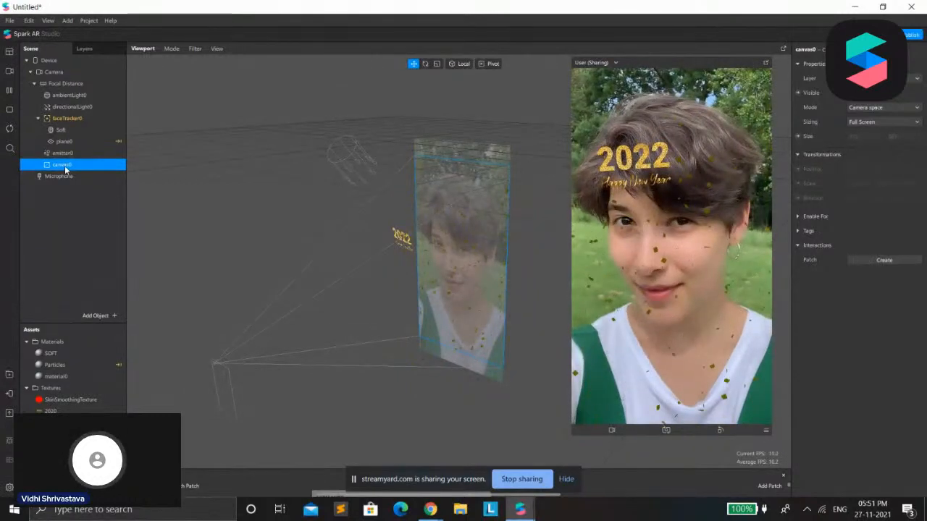
Add a rectangle inside the canvas and set it to fill the canvas's full width and height
right_click(66, 168)
mouse_move(108, 174)
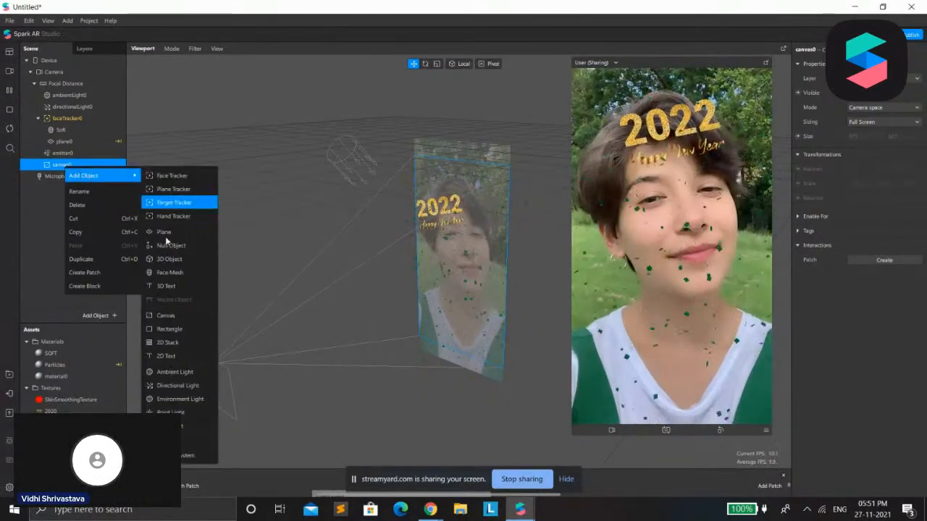
click(170, 329)
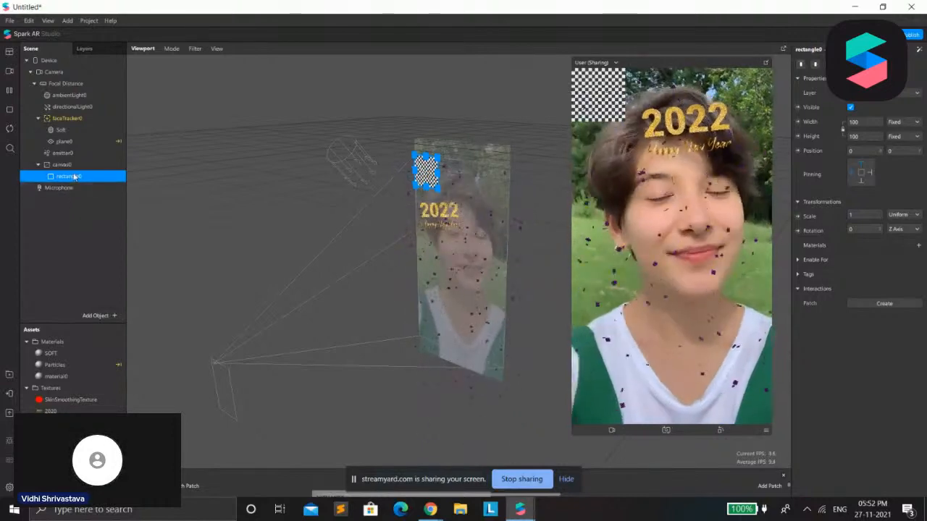
click(864, 123)
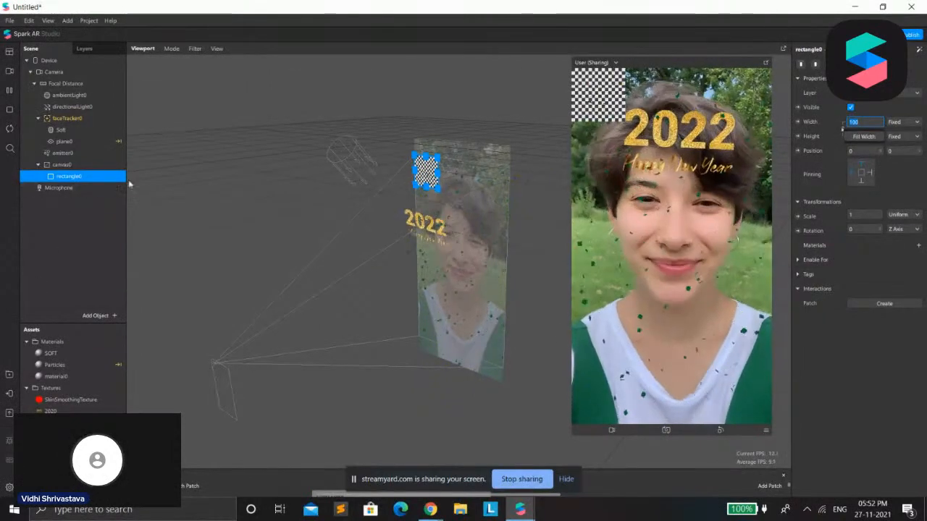
click(864, 136)
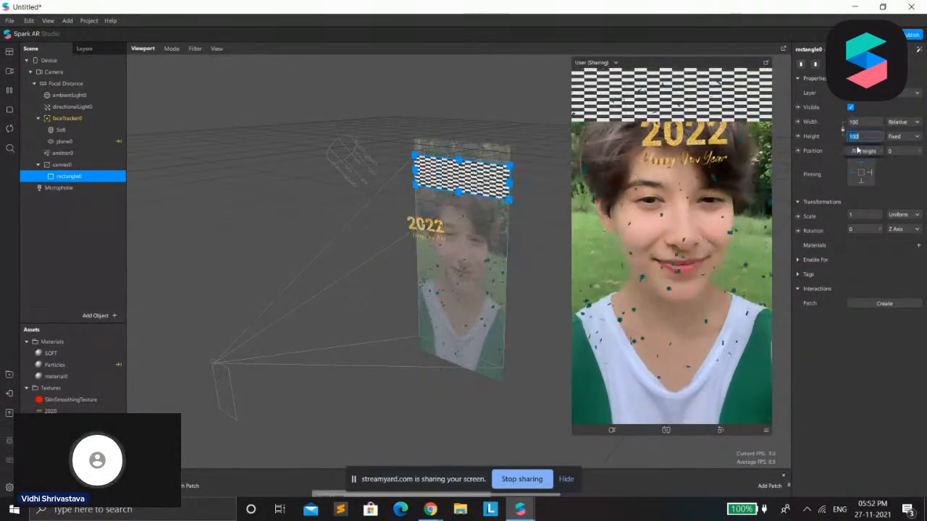
click(859, 152)
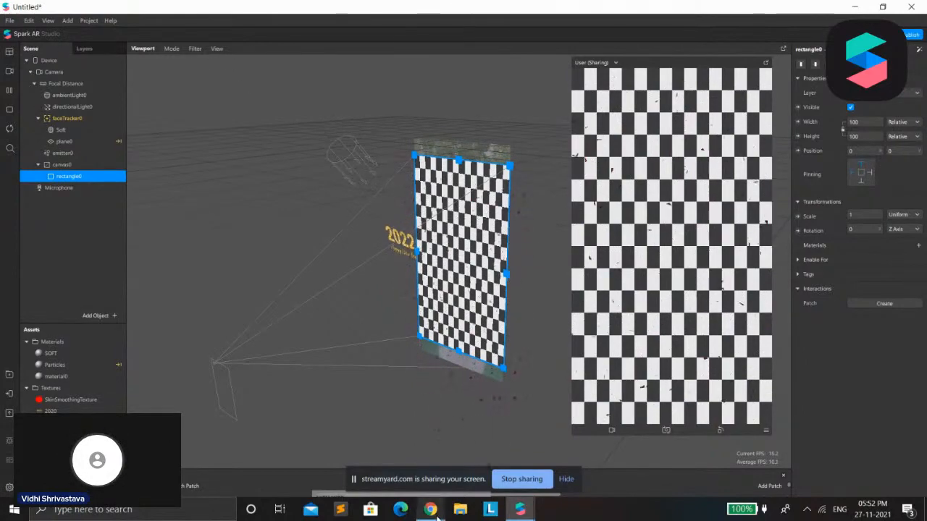
Select the Camera and open its choice of segmentation types
mouse_move(432, 507)
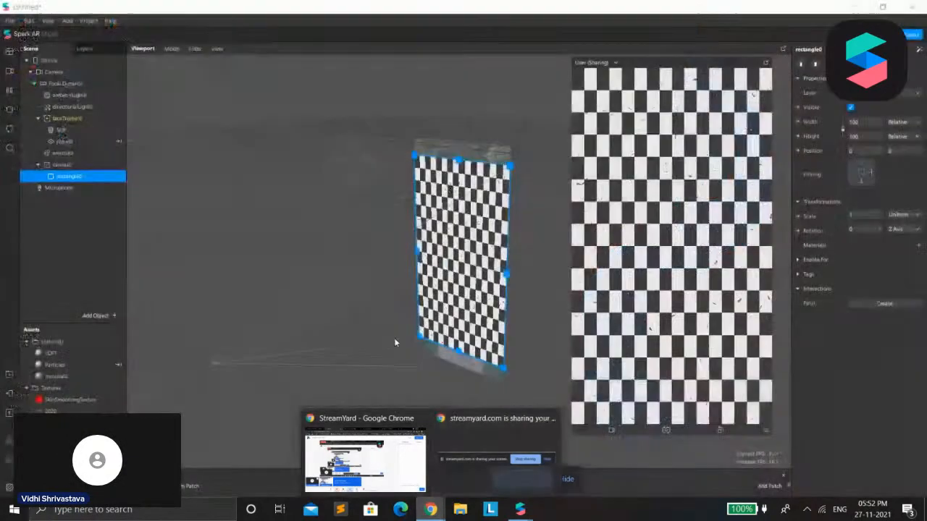
click(78, 229)
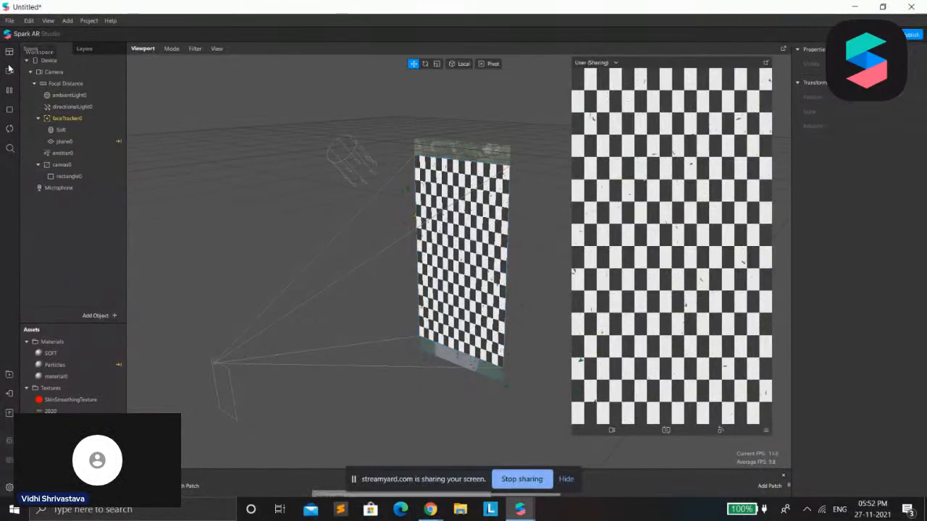
click(65, 73)
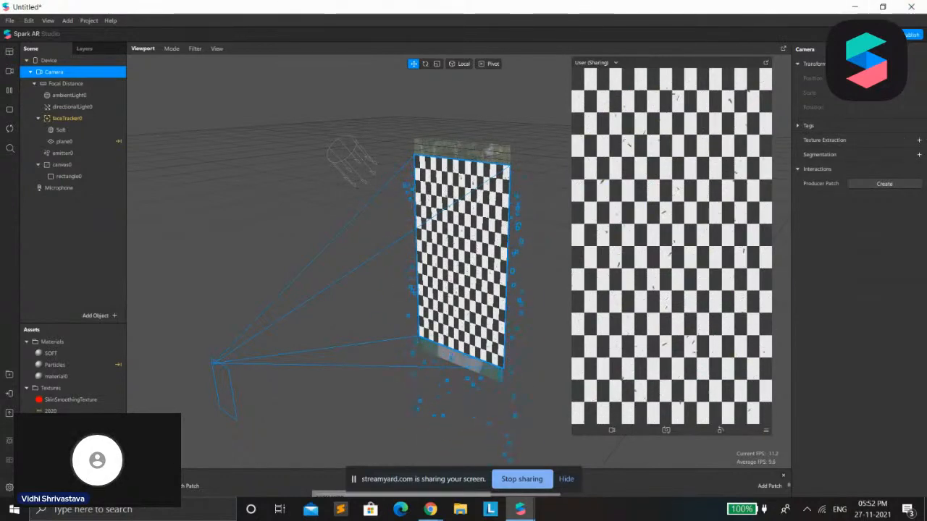
click(919, 155)
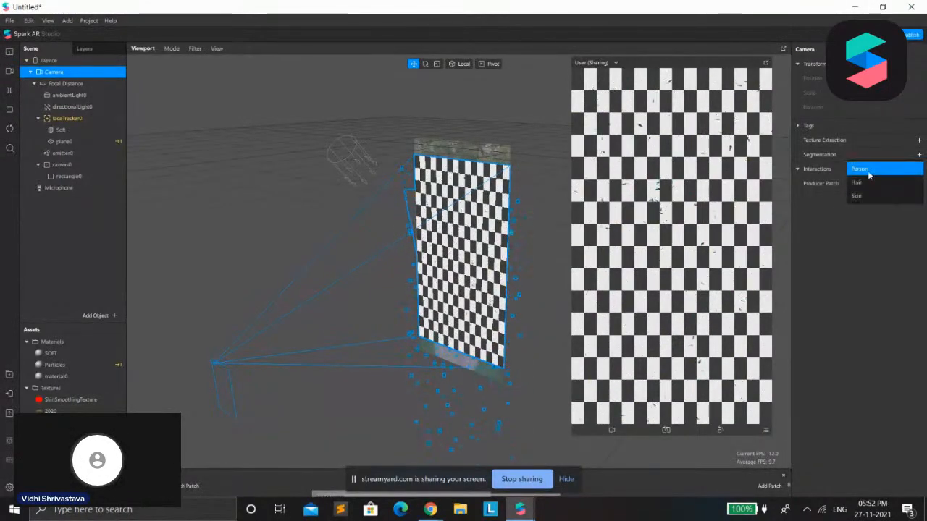
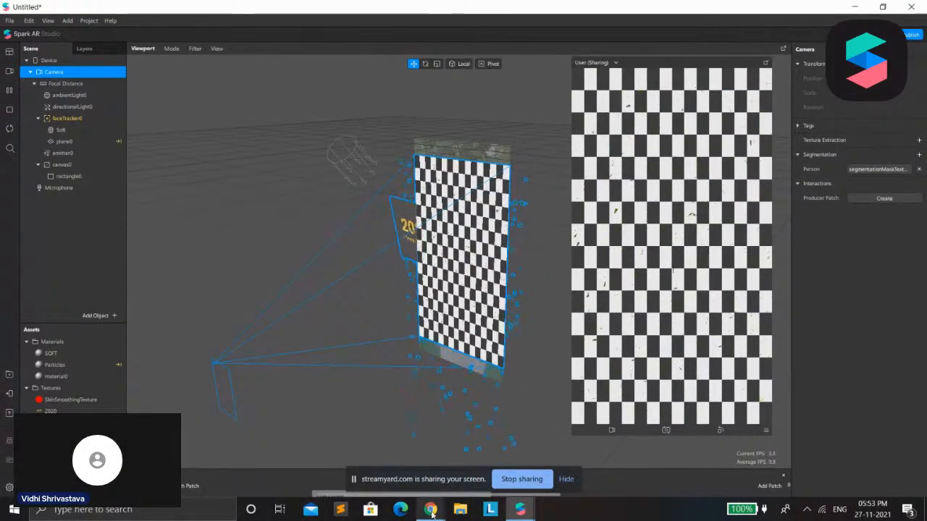
Check the StreamYard page in the browser, minimize the AR Library and return to the Spark AR project window
mouse_move(430, 509)
click(363, 449)
click(244, 478)
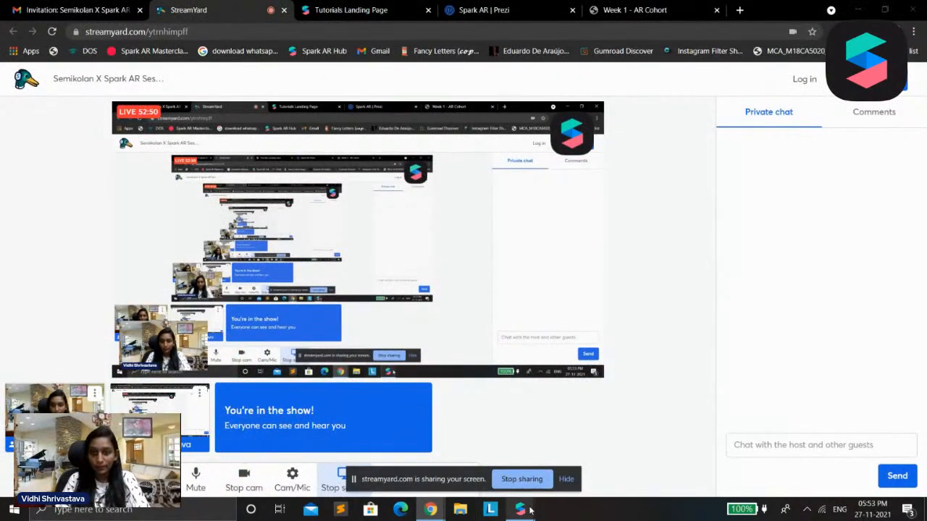
mouse_move(520, 509)
click(563, 463)
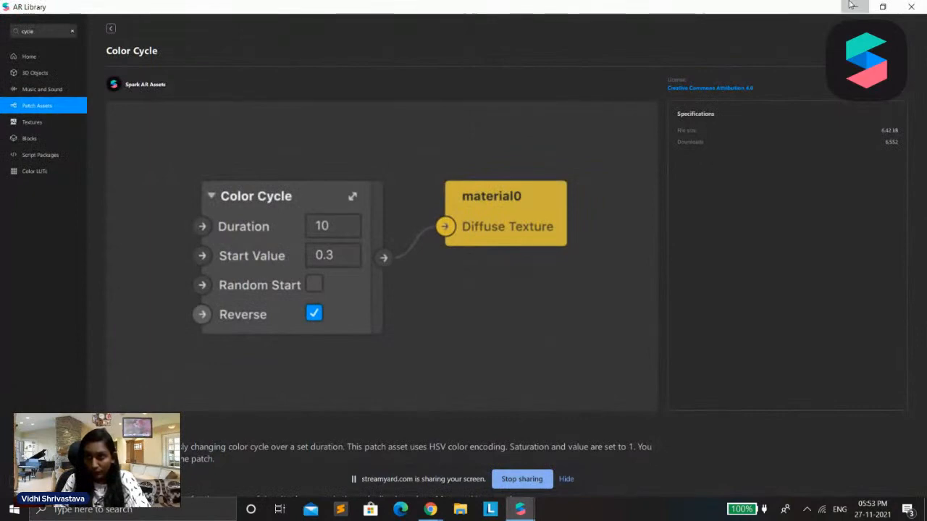
click(853, 7)
mouse_move(520, 509)
click(486, 457)
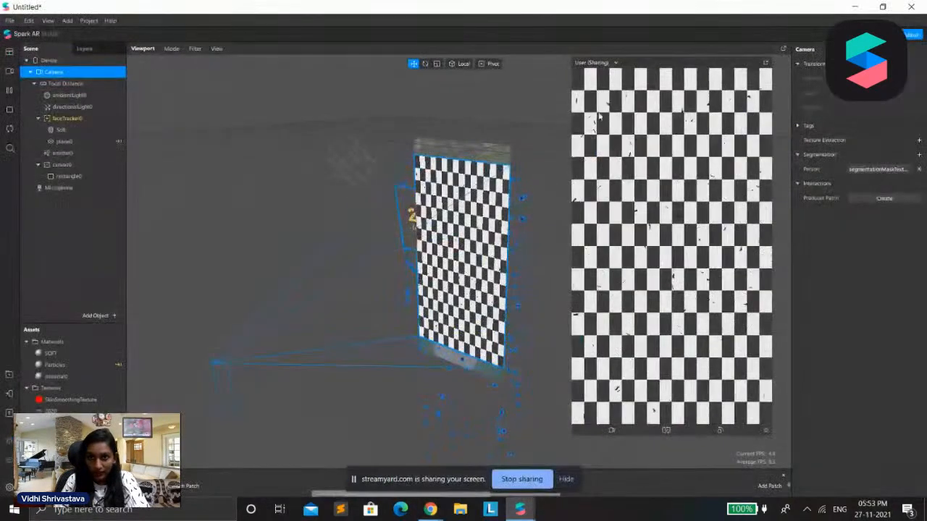
click(10, 72)
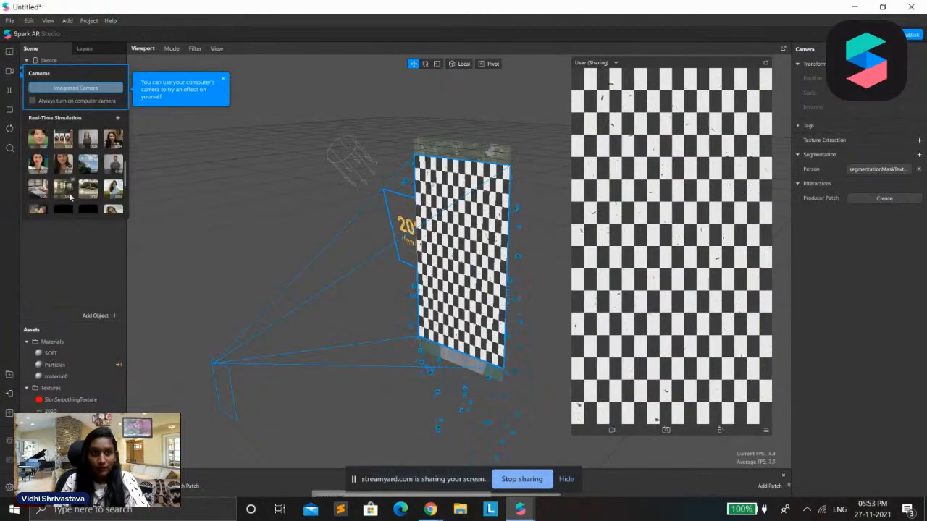
scroll(68, 197, down, 2)
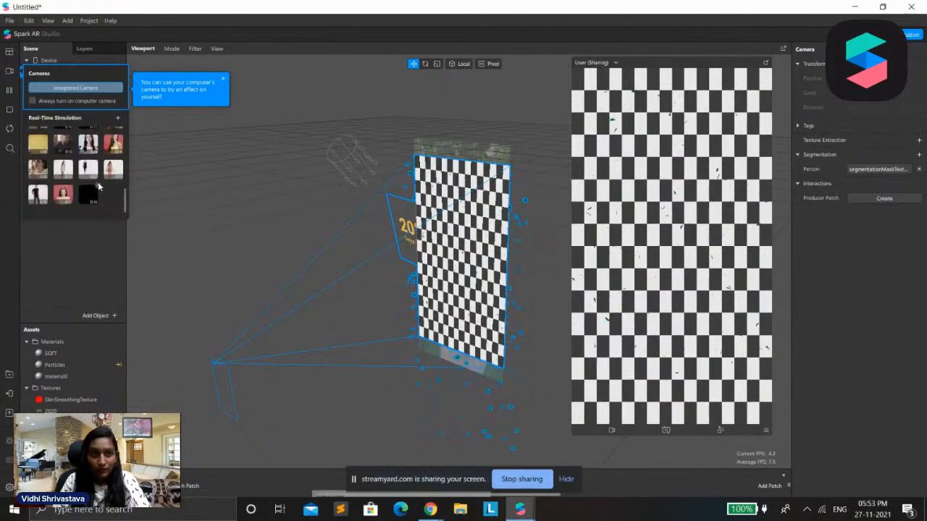
click(94, 286)
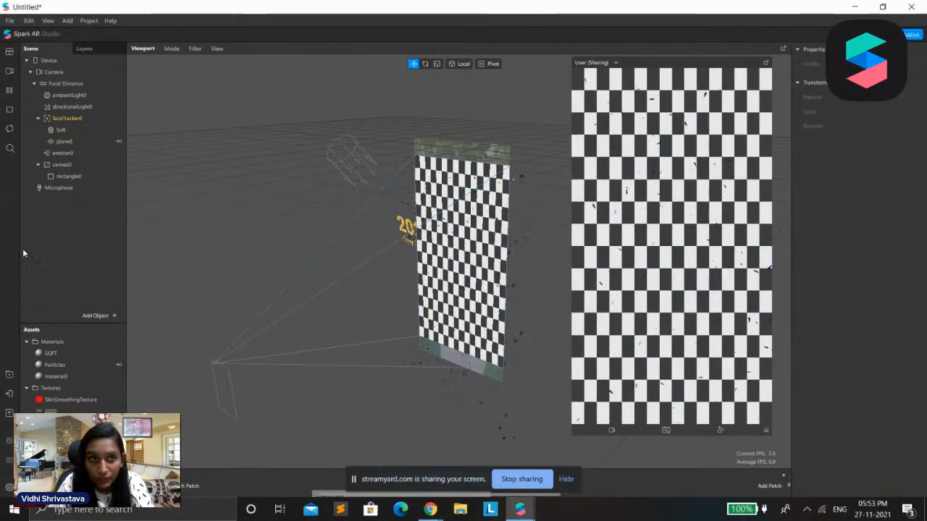
Assign a new material to rectangle0 and change that material's shader type
click(79, 177)
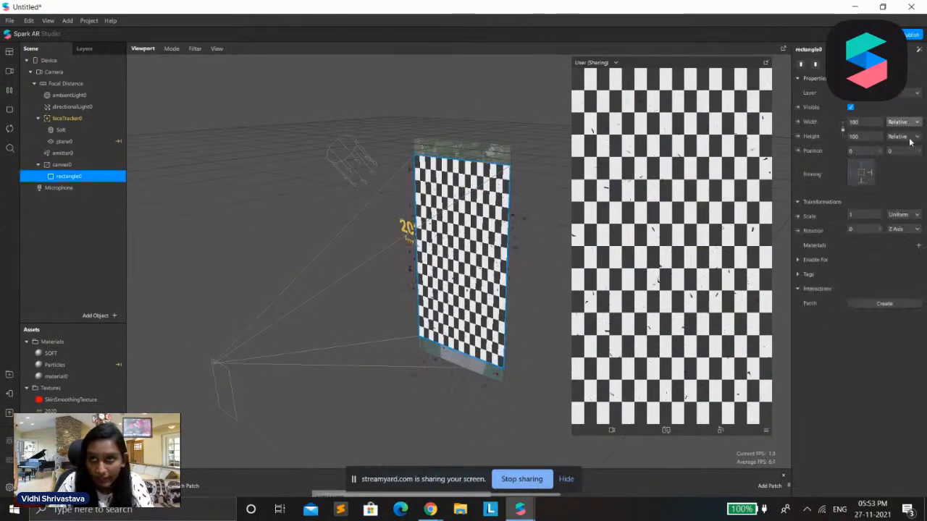
click(919, 246)
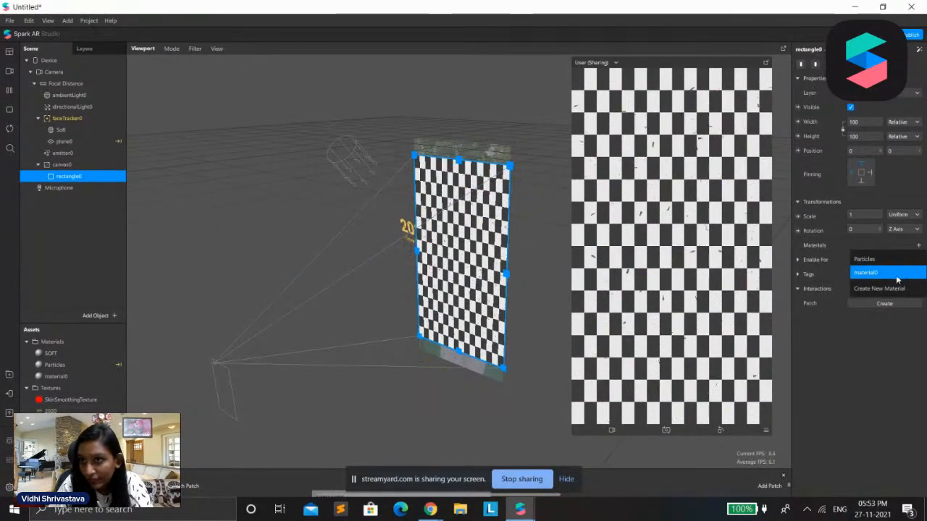
click(888, 288)
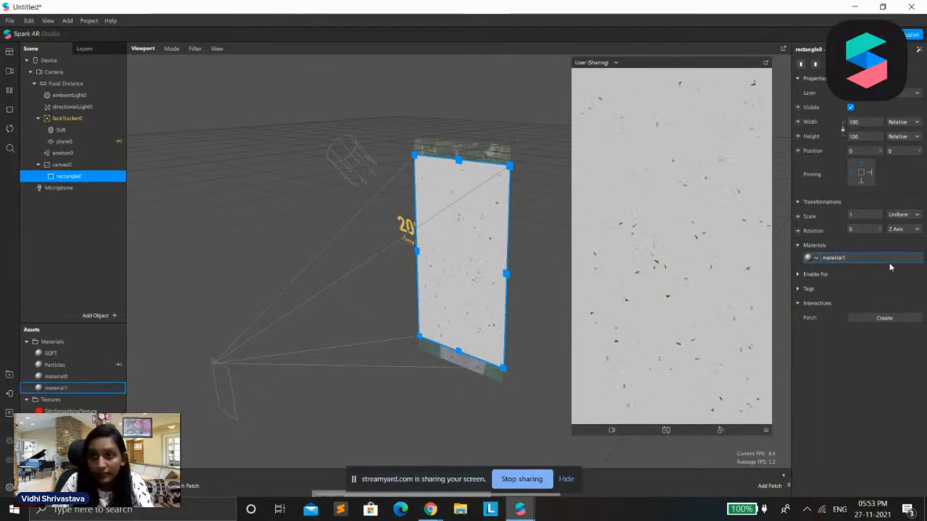
click(887, 258)
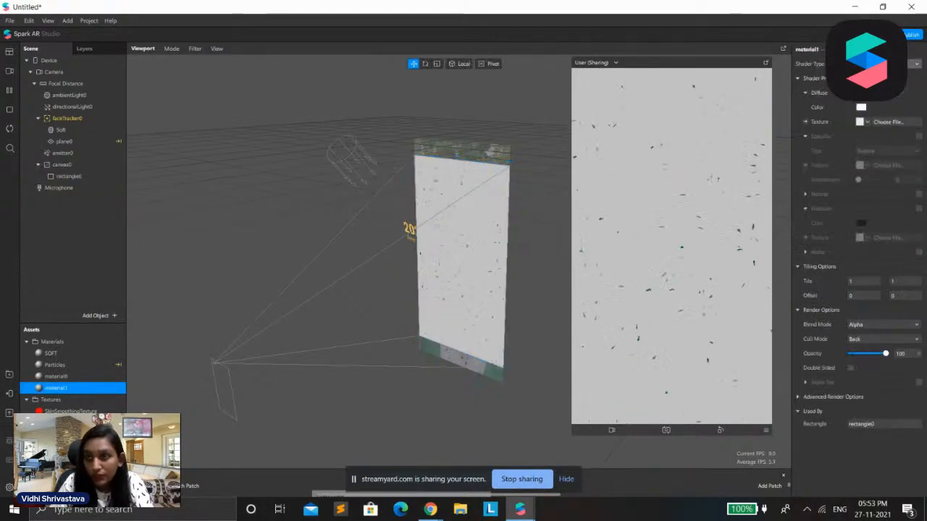
click(884, 64)
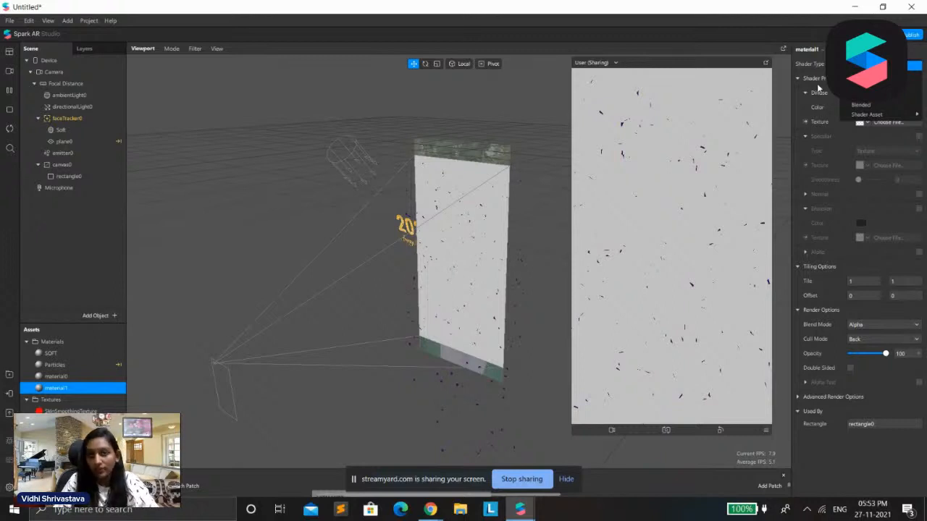
click(861, 105)
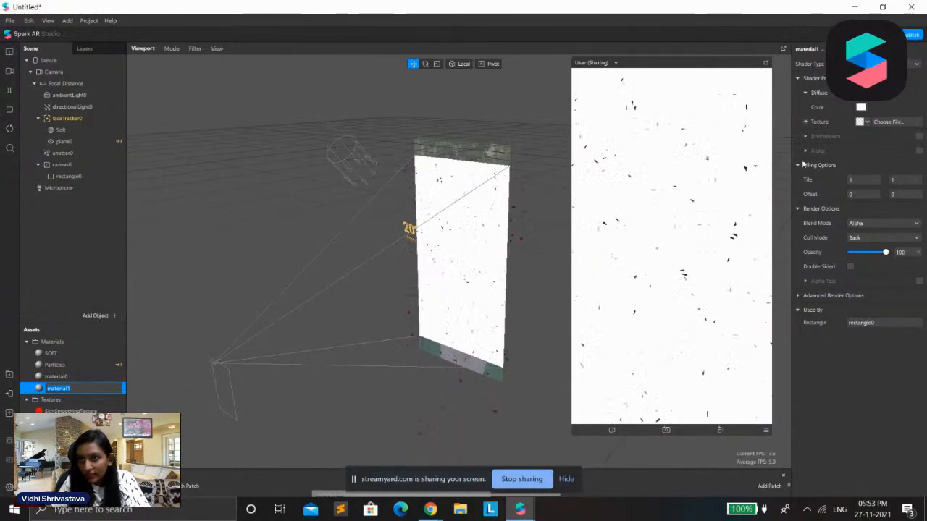
Enable alpha on material1 and use segmentationMaskTexture0 as its alpha texture
click(919, 151)
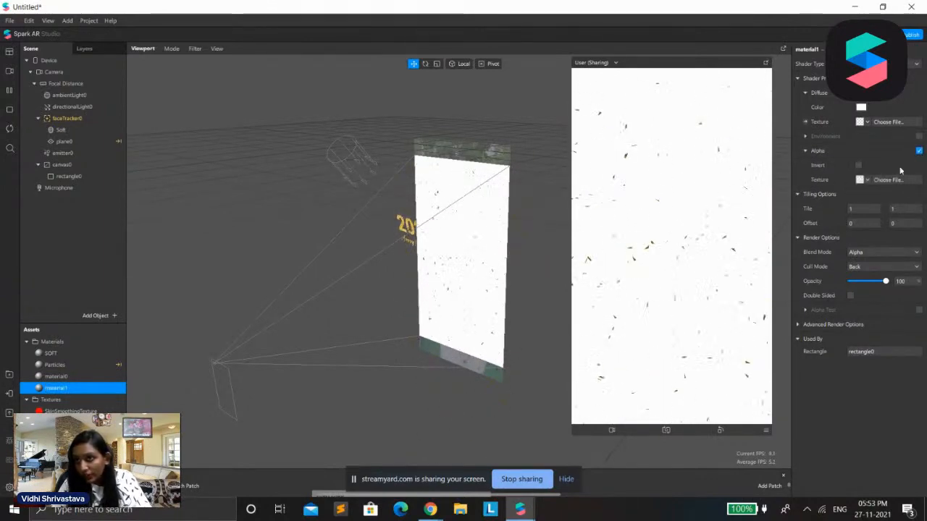
click(863, 181)
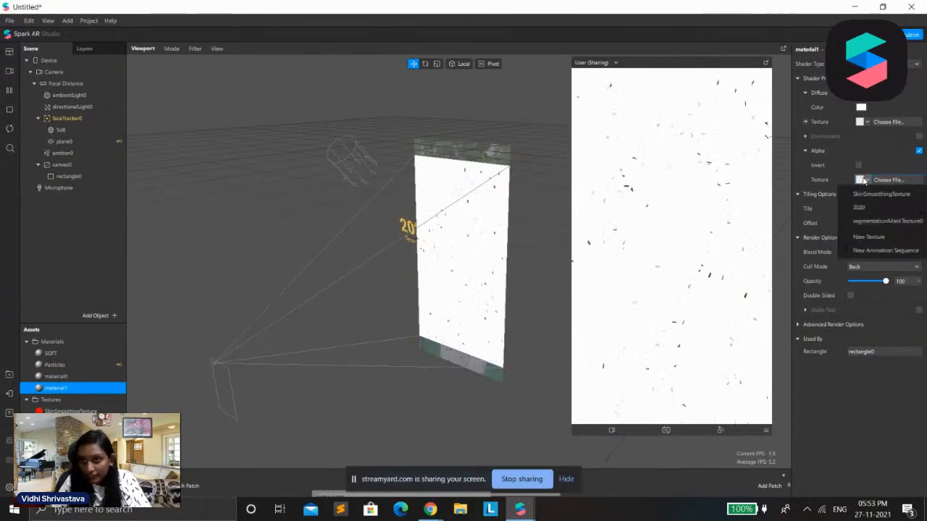
click(863, 222)
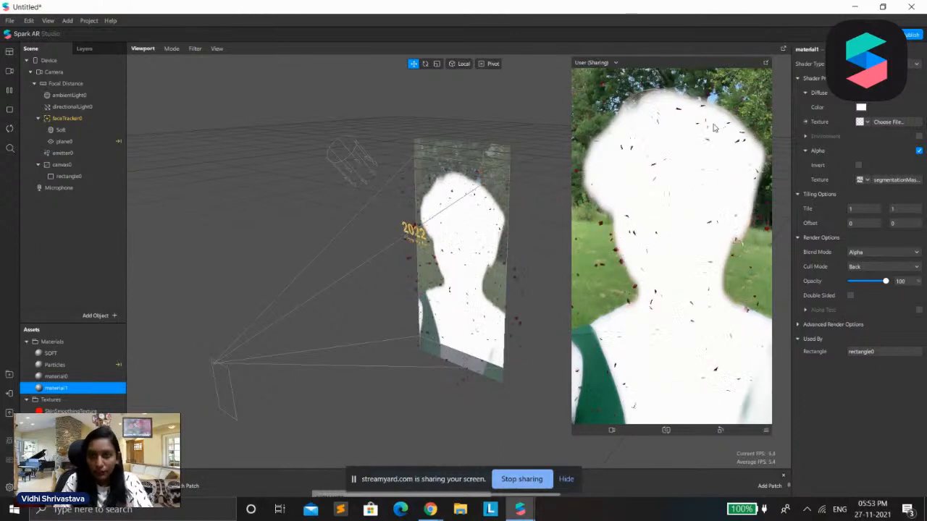
Preview the person segmentation mask with several real-time simulation videos and go back to the short-haired person outdoors
click(9, 71)
click(33, 140)
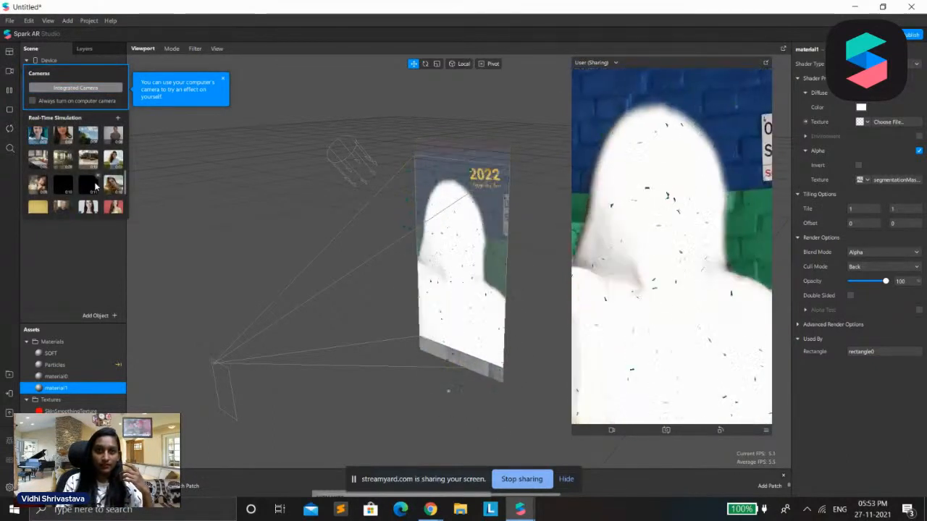
drag(124, 190, 155, 183)
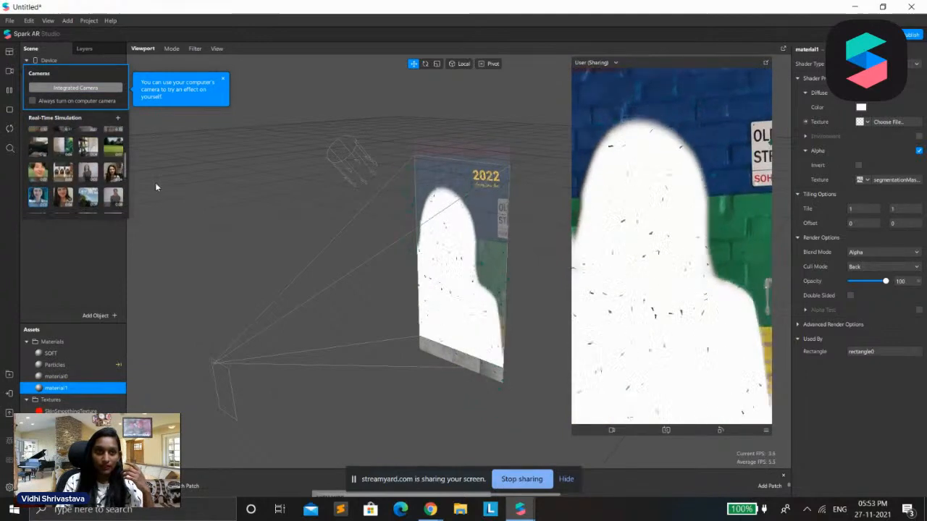
click(114, 172)
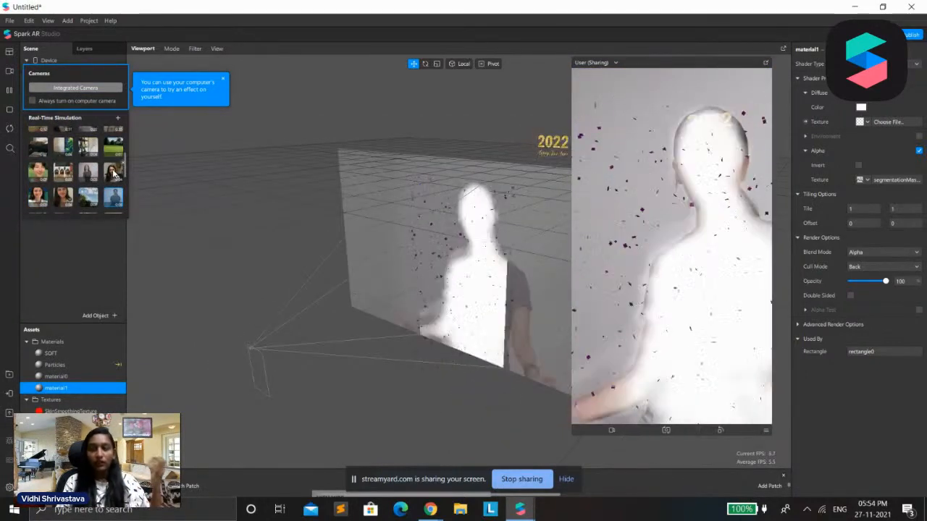
scroll(109, 171, down, 2)
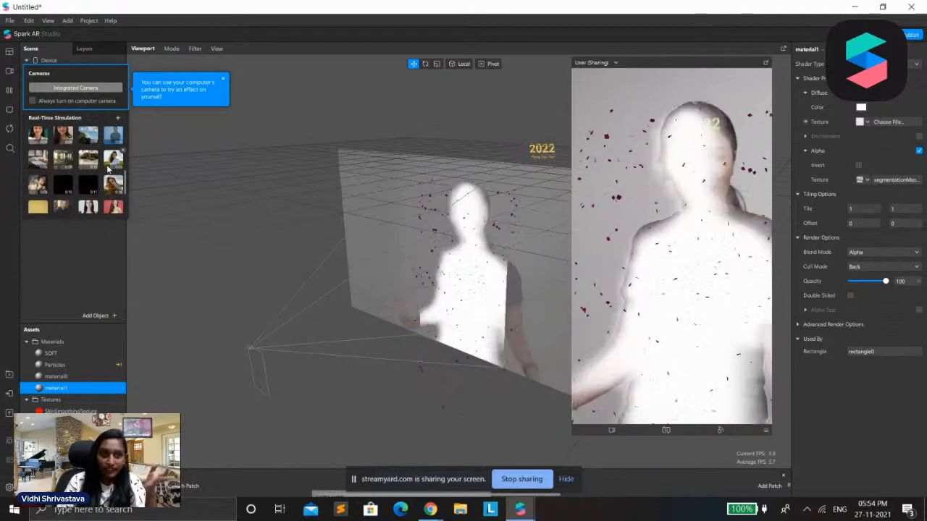
click(112, 159)
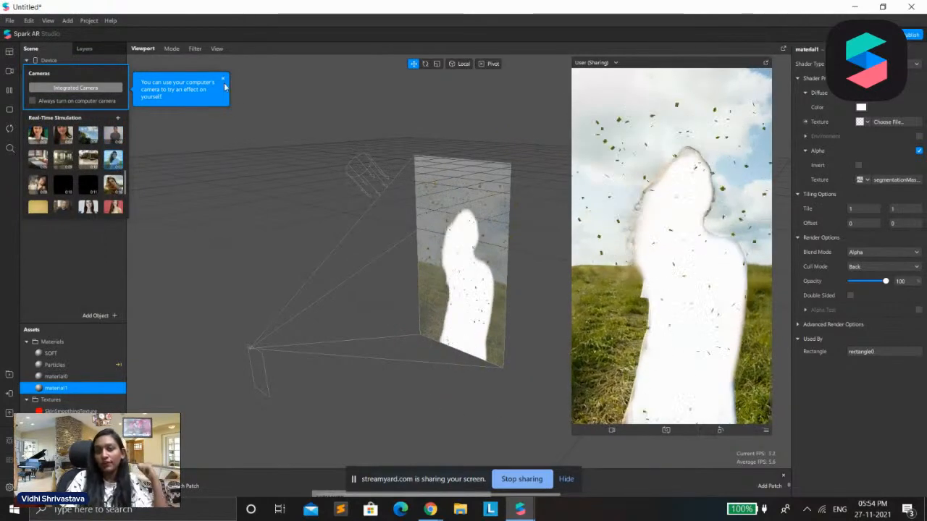
scroll(36, 168, up, 3)
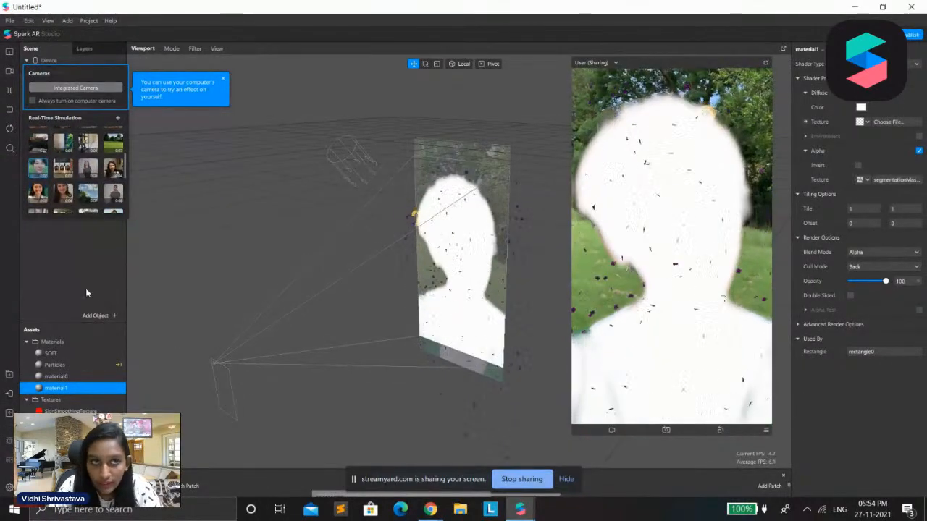
click(85, 289)
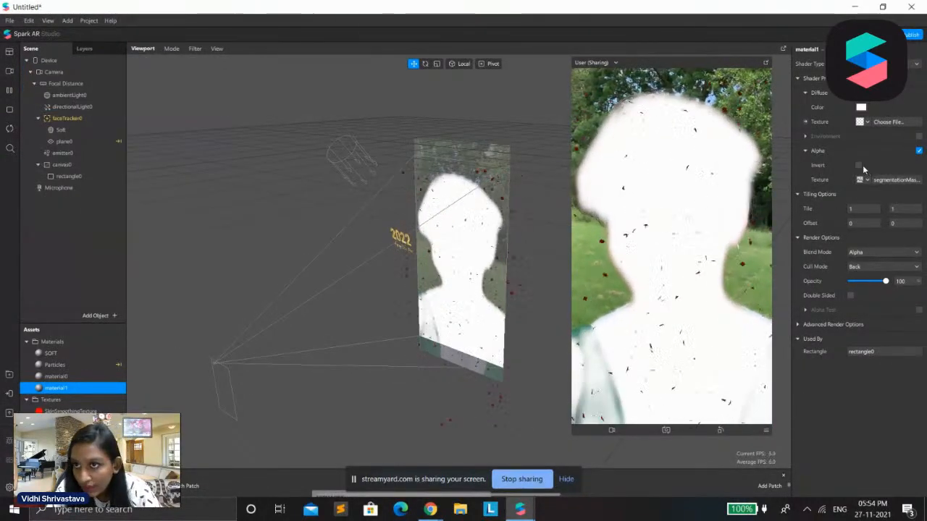
Try inverting material1's alpha mask and recoloring its diffuse to blue #0055ff and black #000000
click(859, 165)
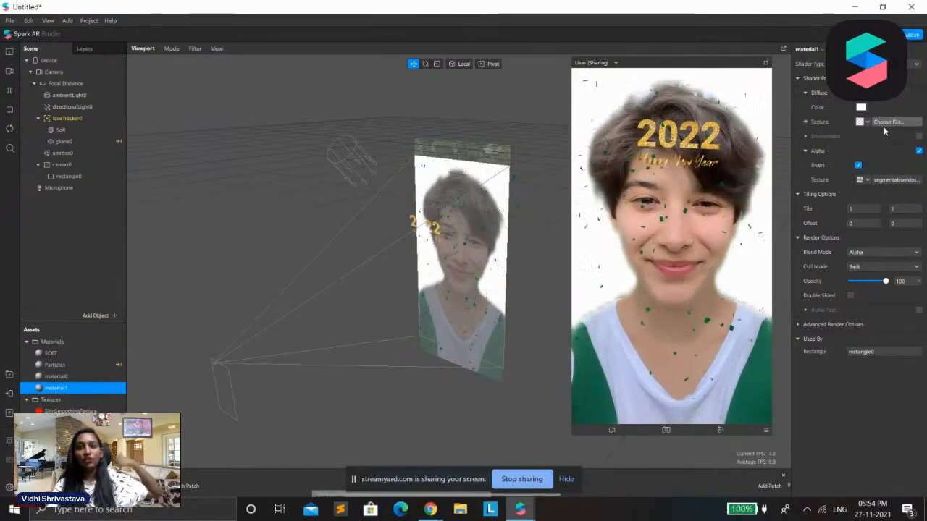
click(868, 122)
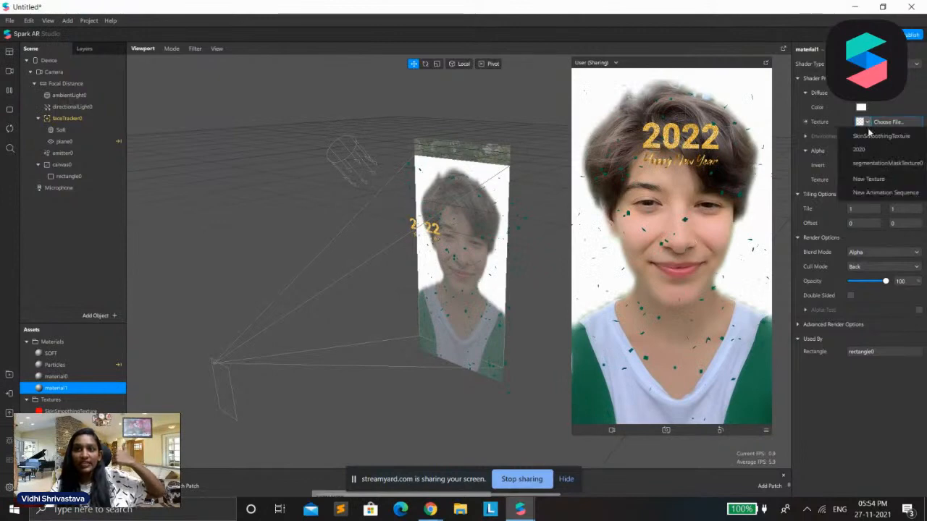
click(869, 109)
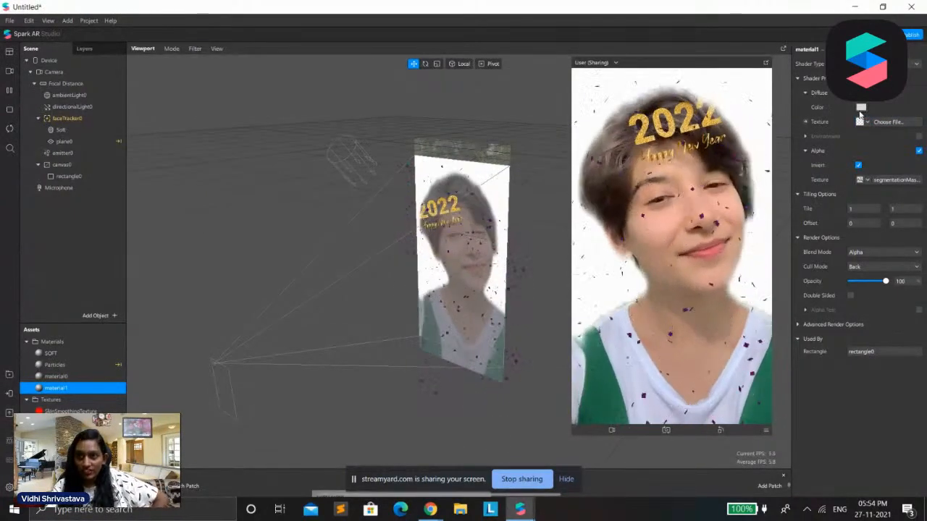
click(861, 106)
click(375, 191)
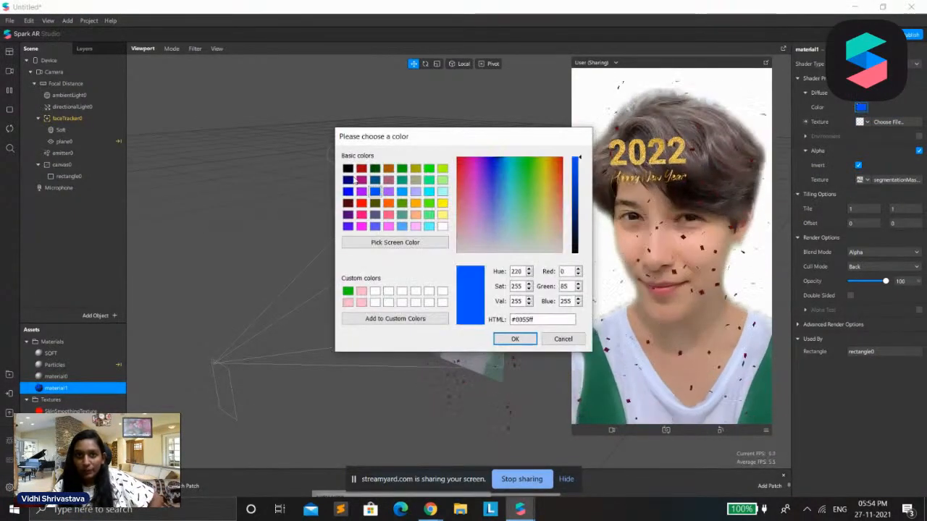
click(347, 168)
drag(436, 148, 260, 85)
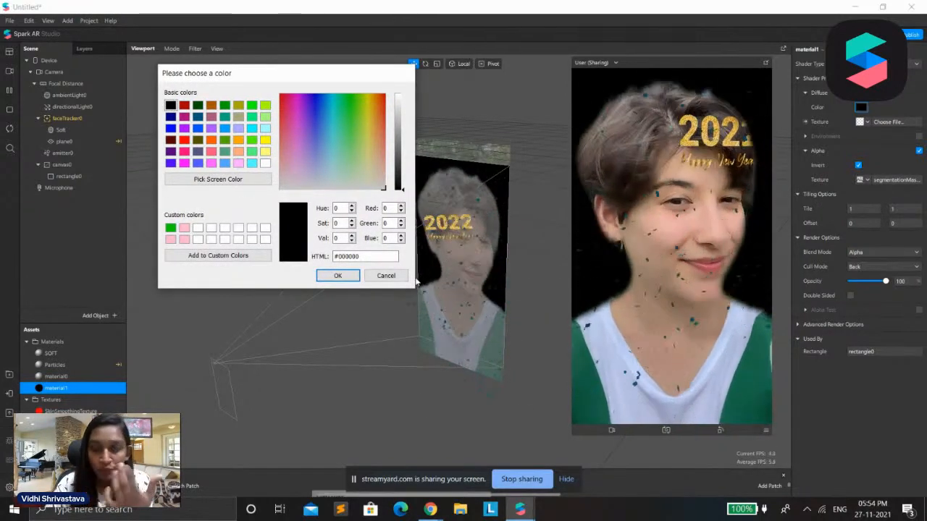
click(381, 276)
click(859, 165)
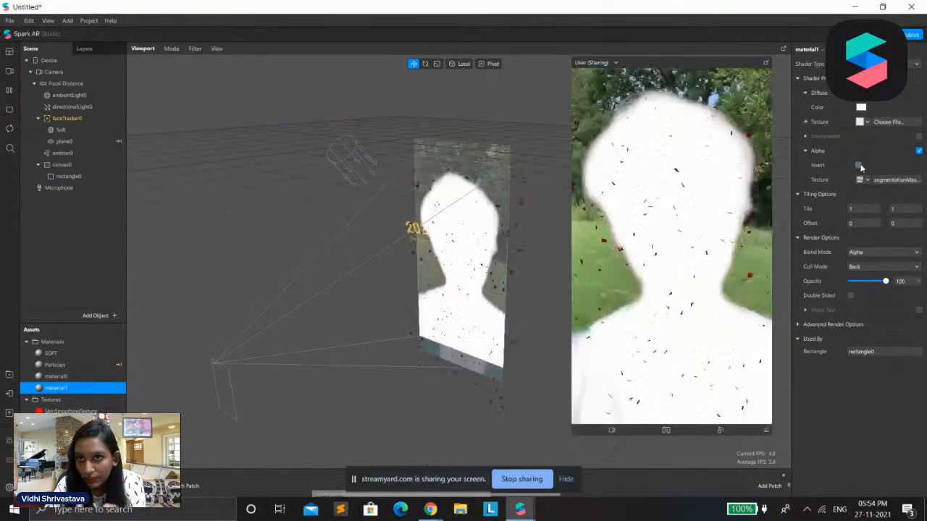
Duplicate rectangle0 inside the canvas and set the diffuse color of the copy's material to yellow
click(90, 177)
right_click(90, 179)
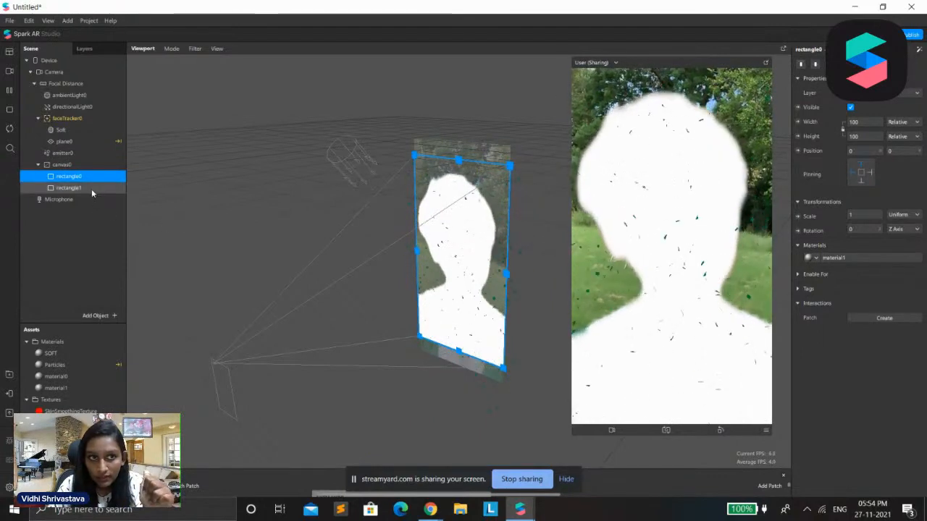
click(92, 186)
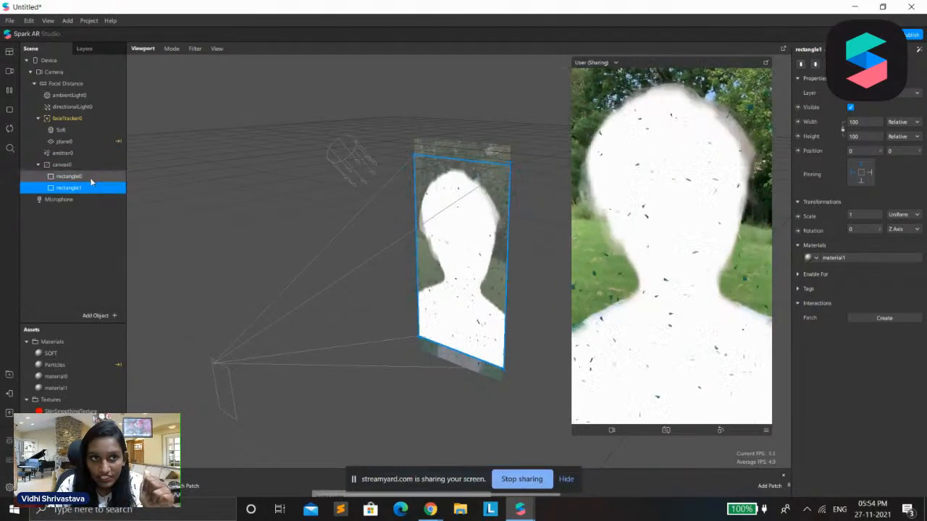
click(865, 257)
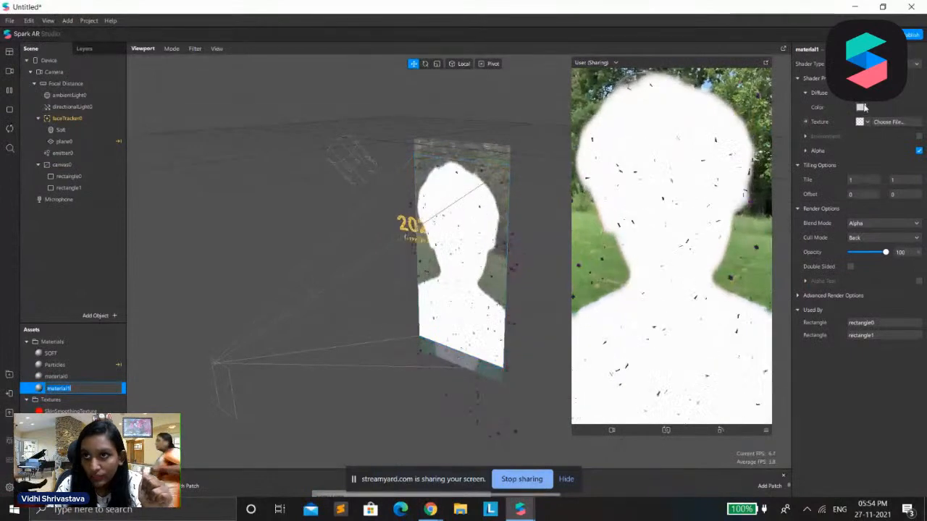
click(861, 108)
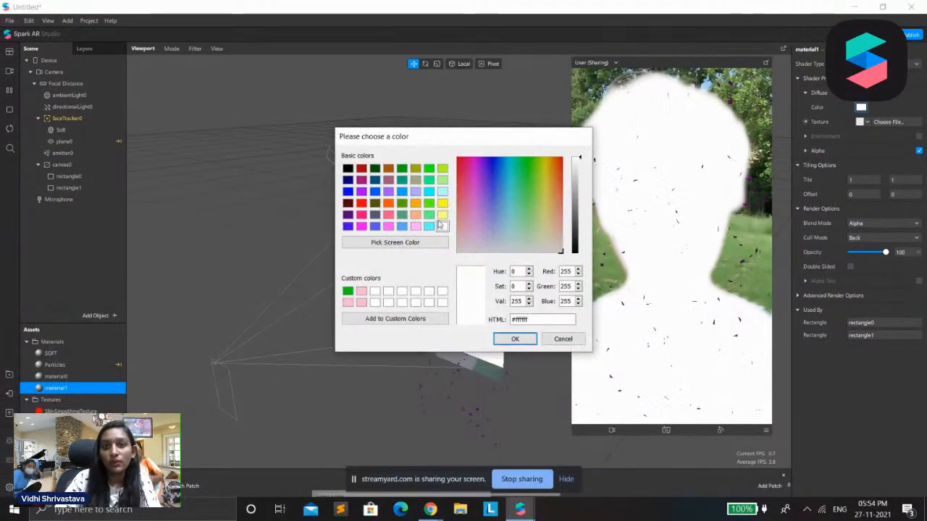
click(442, 203)
click(515, 339)
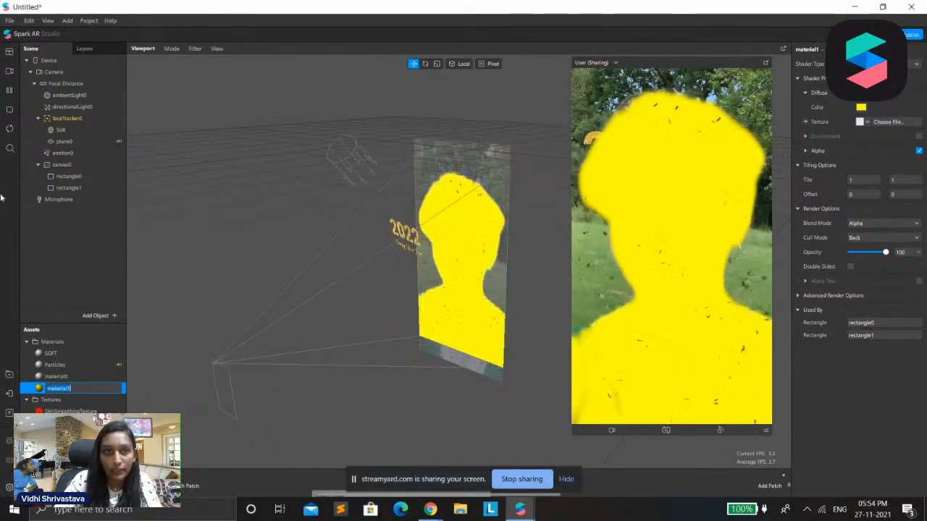
click(69, 187)
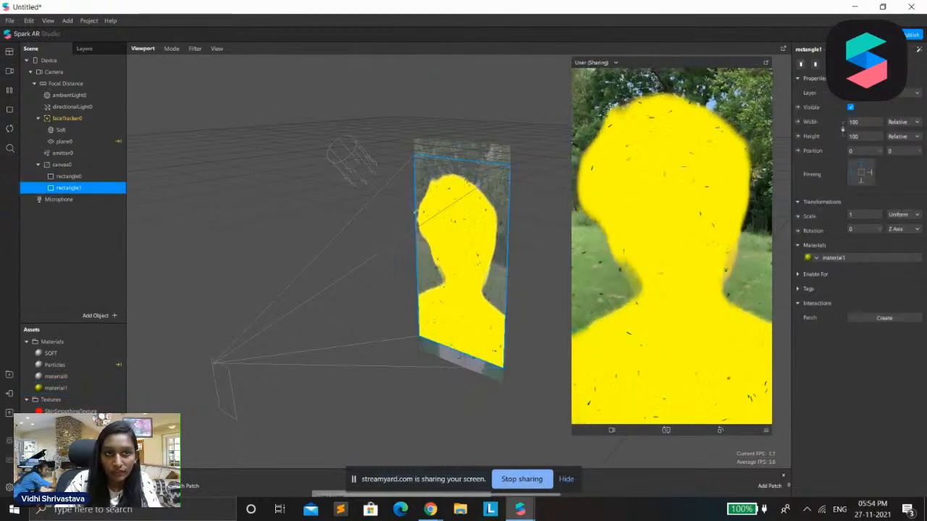
click(833, 257)
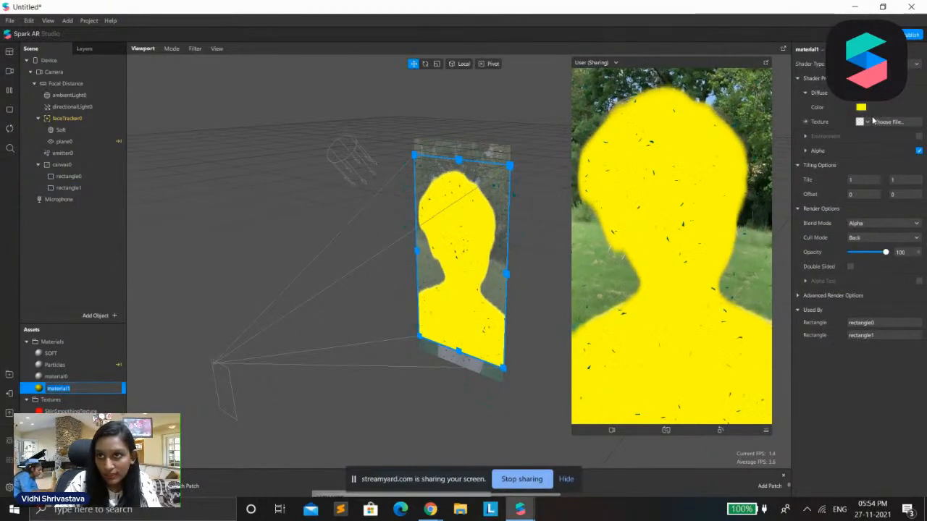
click(863, 122)
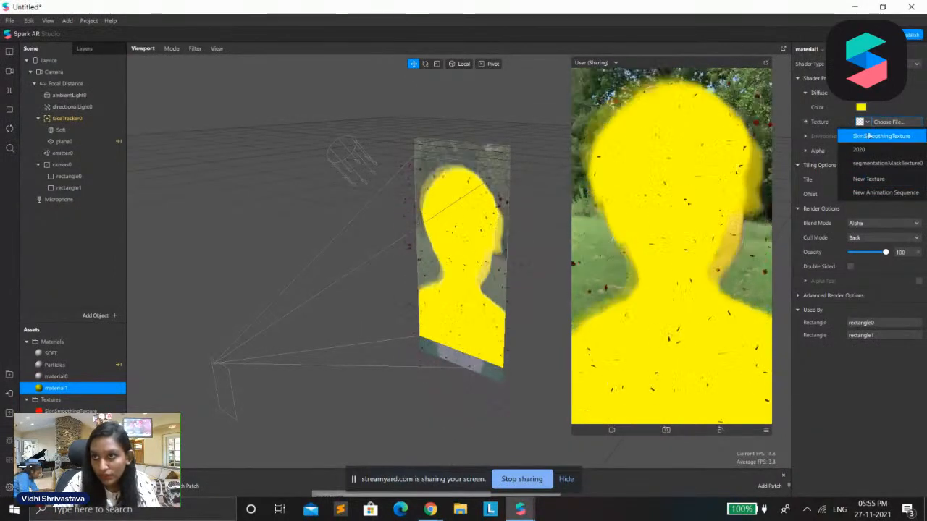
click(782, 125)
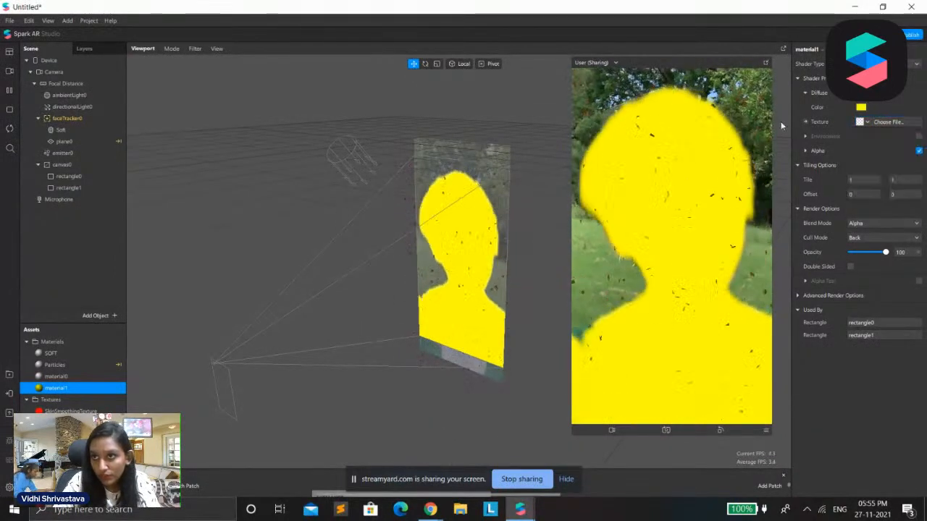
Add a texture extraction to the Camera and use cameraTexture0 as material1's diffuse texture
click(51, 72)
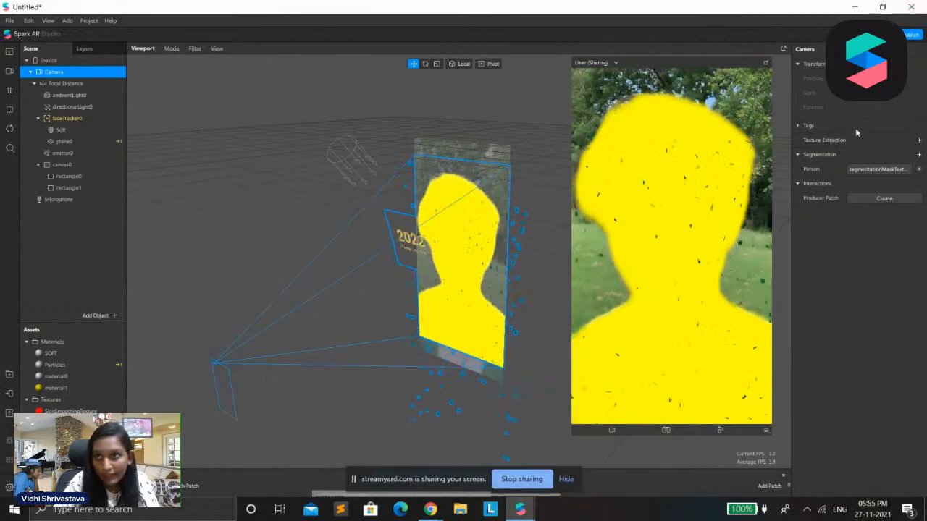
click(919, 140)
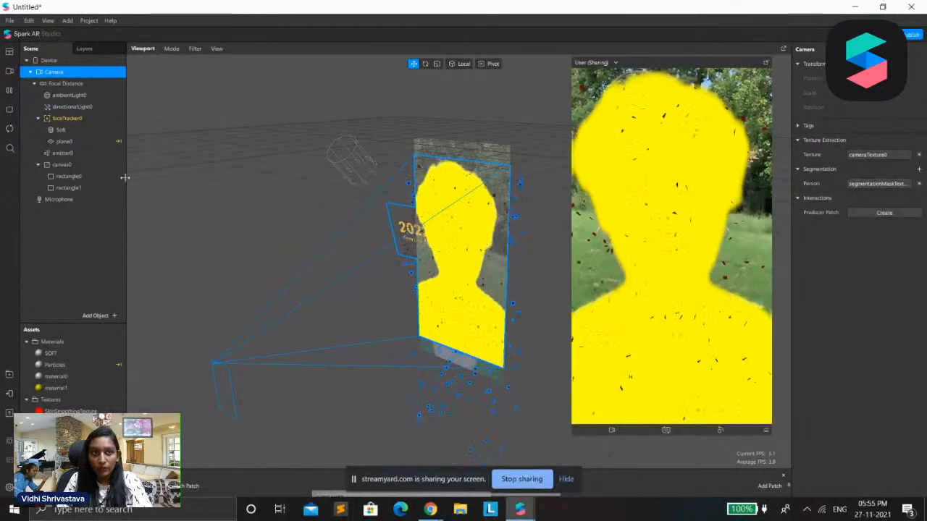
click(69, 187)
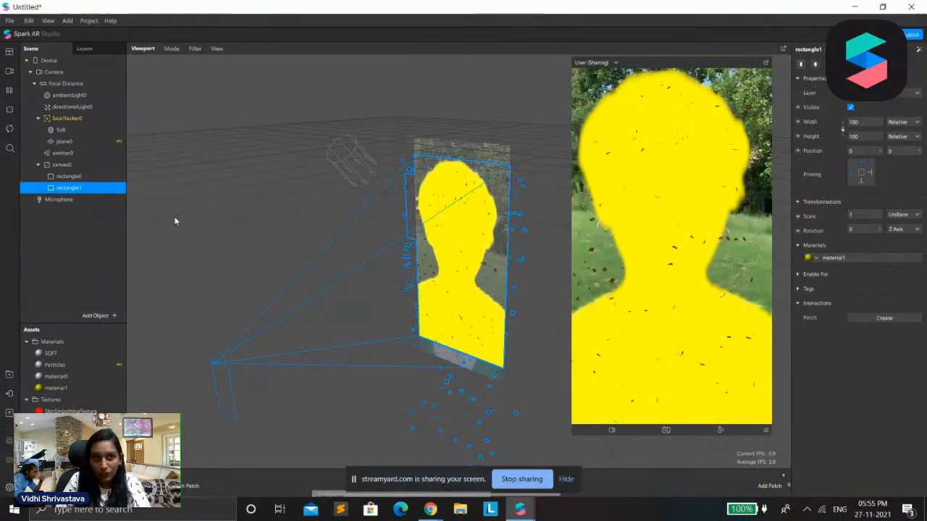
click(856, 257)
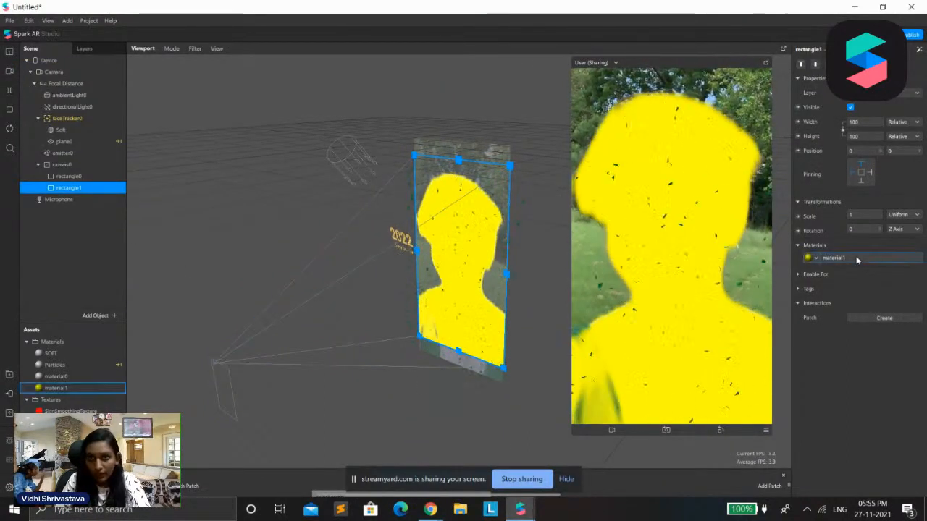
click(868, 123)
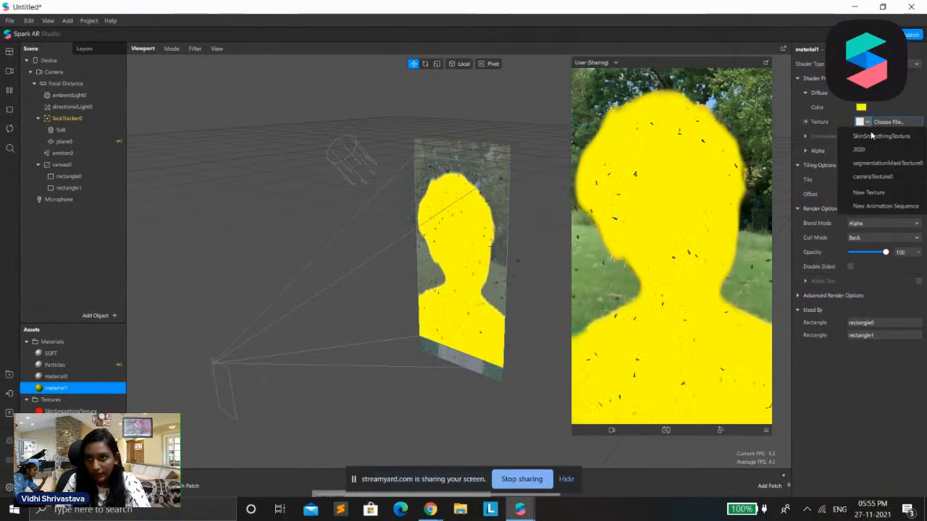
click(862, 176)
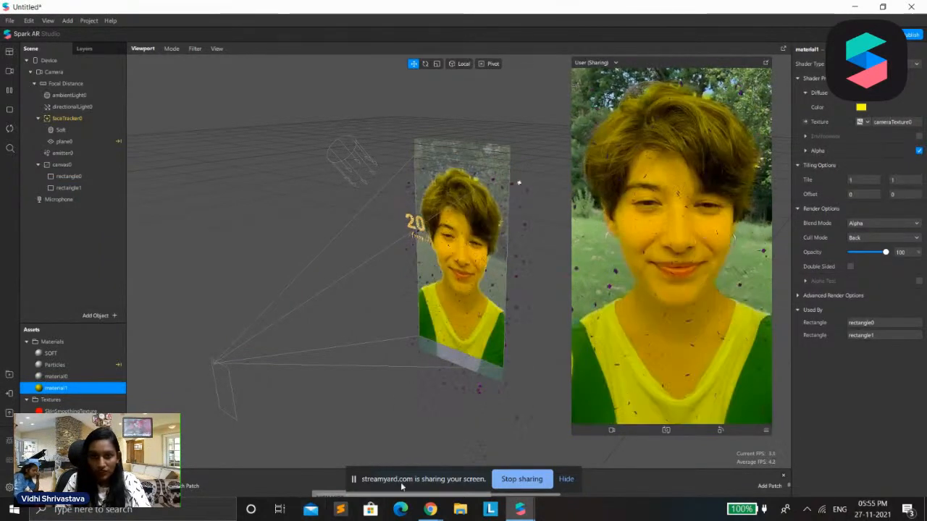
Switch to the StreamYard browser tab, turn off the webcam and return to Spark AR Studio
mouse_move(440, 511)
click(418, 464)
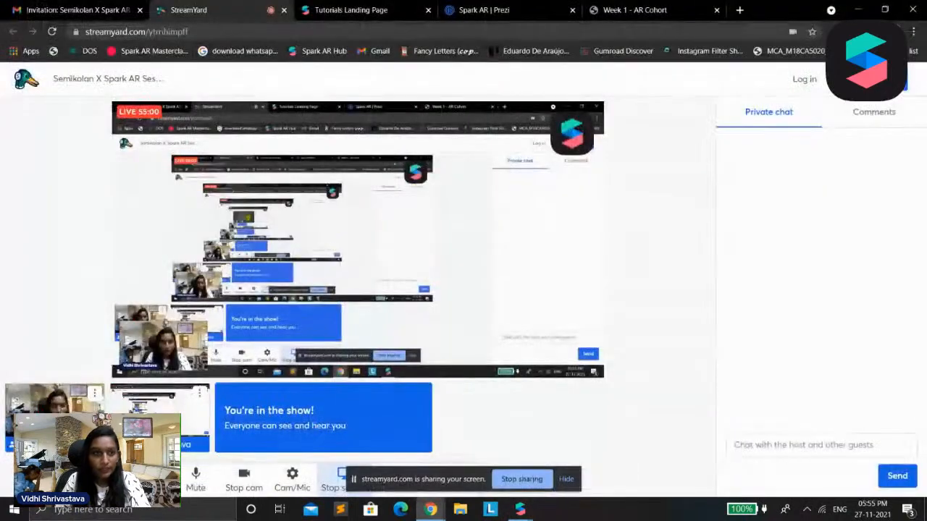
key(ctrl+e)
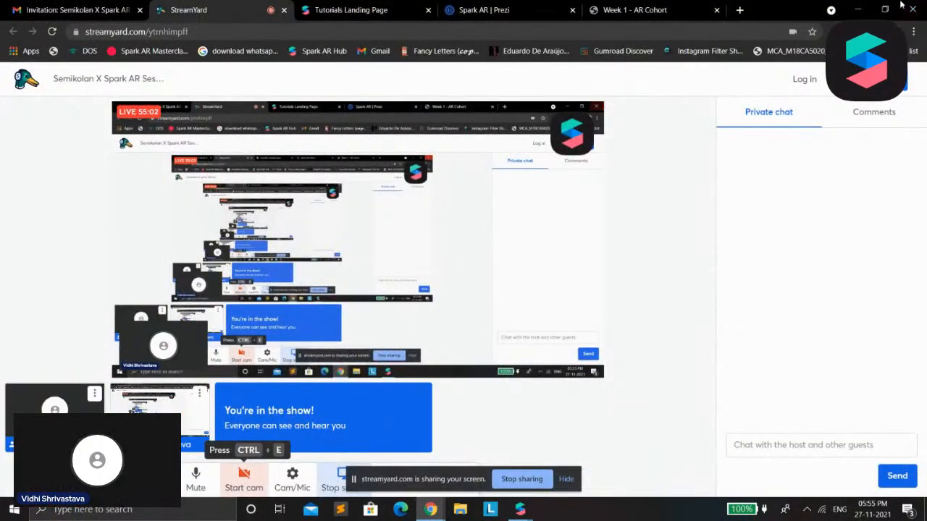
click(868, 6)
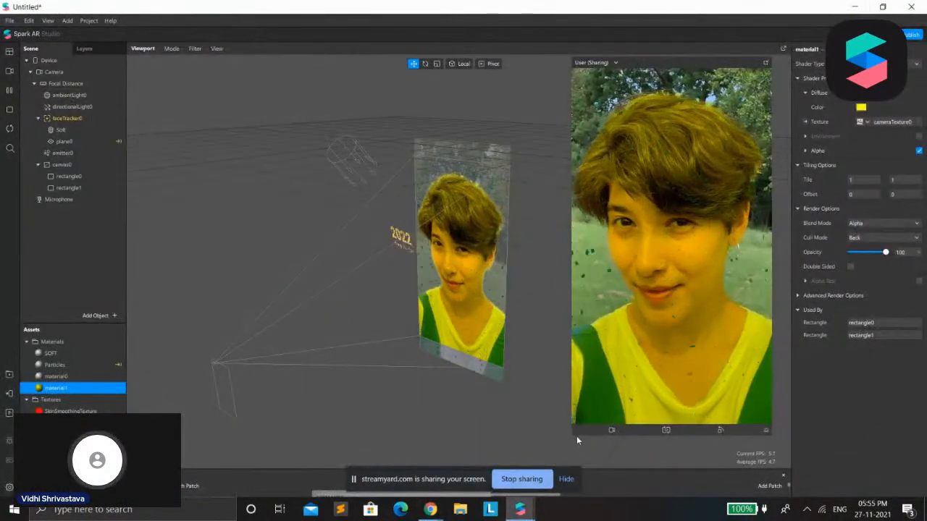
Enlarge the simulator preview and try white, olive #555500, black and green #005500 as material1's diffuse color
drag(573, 436, 536, 499)
click(863, 109)
click(577, 237)
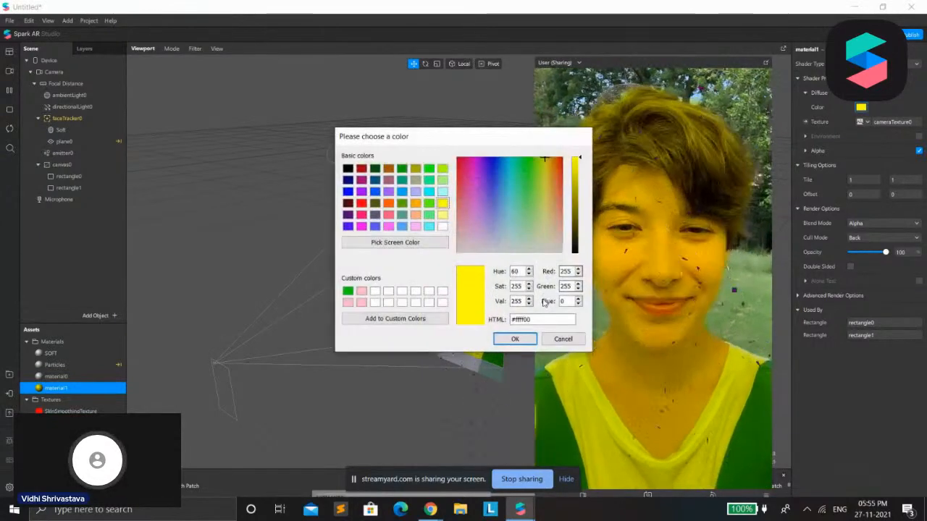
drag(565, 129, 389, 58)
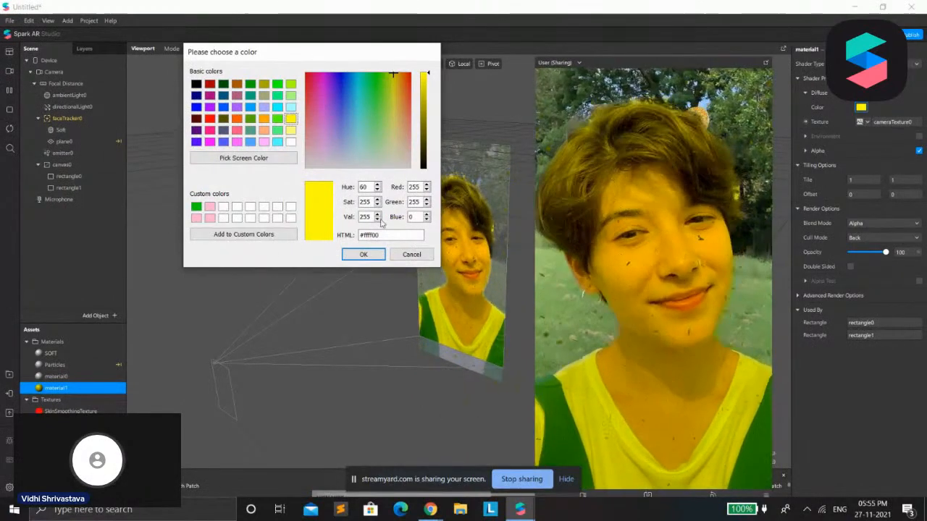
click(291, 142)
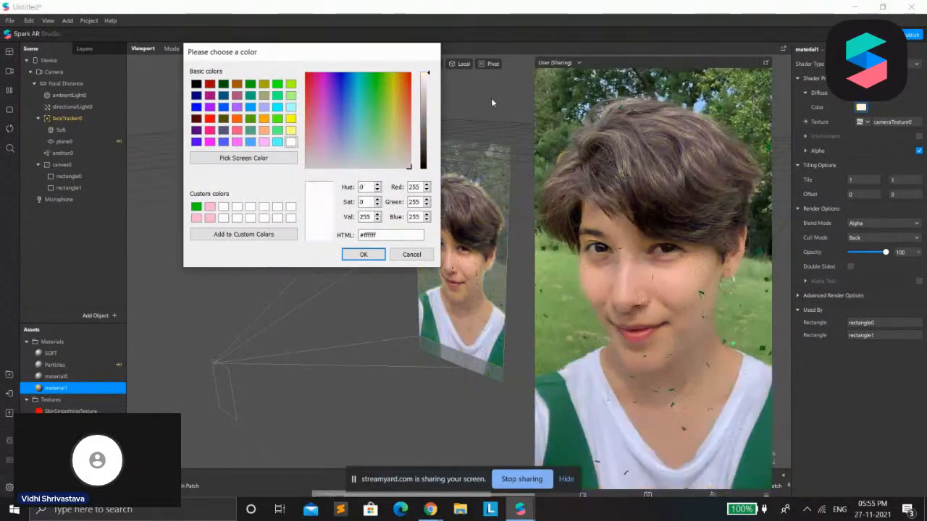
click(264, 142)
click(238, 120)
click(223, 120)
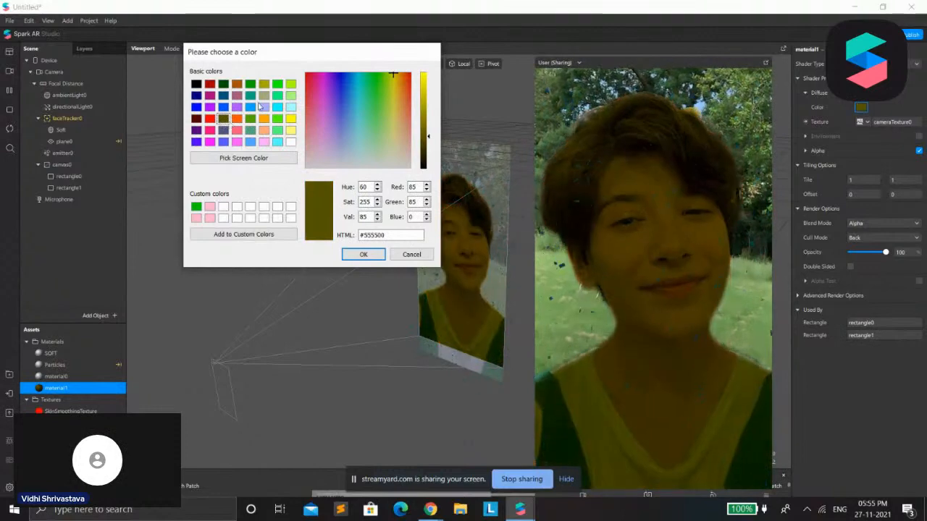
click(196, 85)
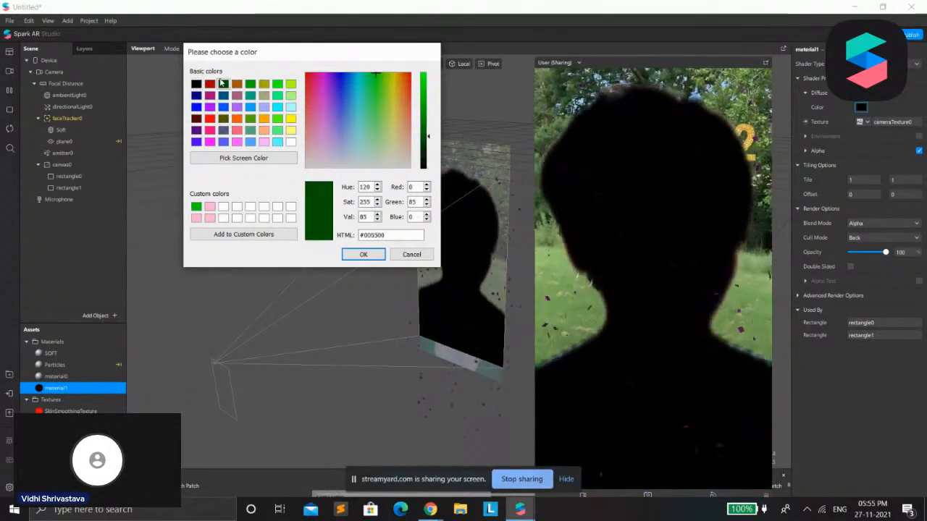
click(223, 84)
click(250, 94)
click(411, 254)
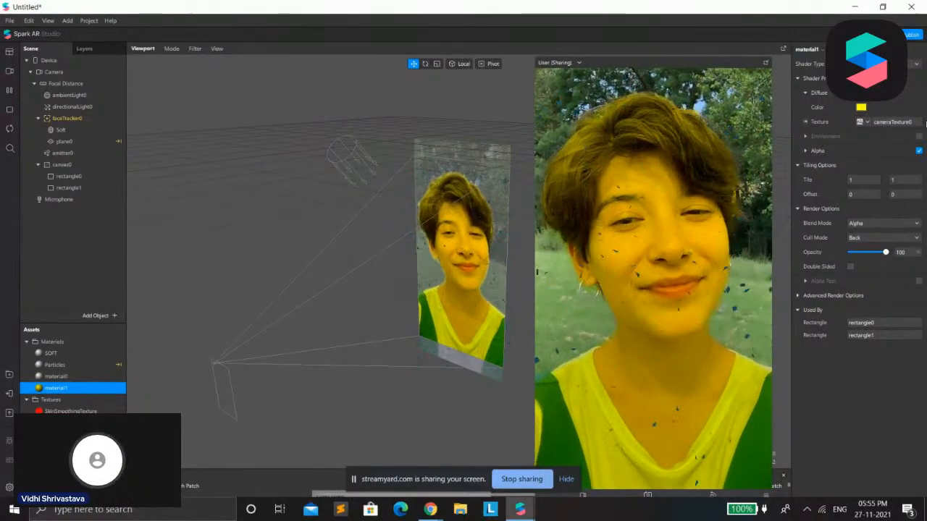
Remove the camera texture from material1 and set its diffuse color to white
click(860, 123)
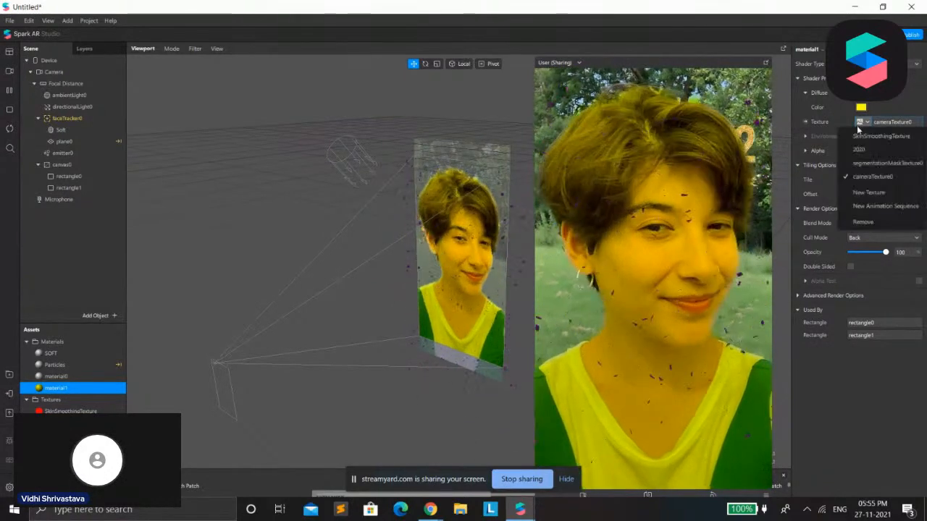
click(872, 222)
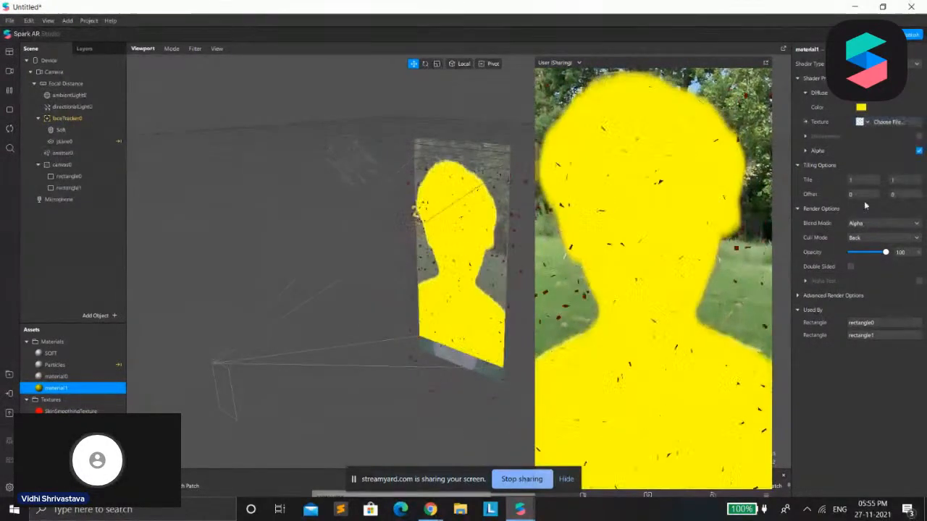
click(861, 107)
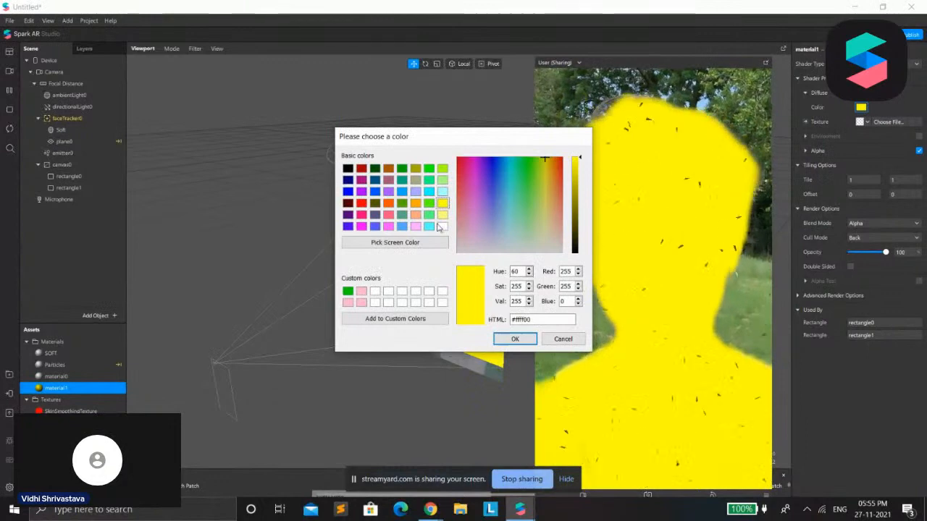
click(515, 338)
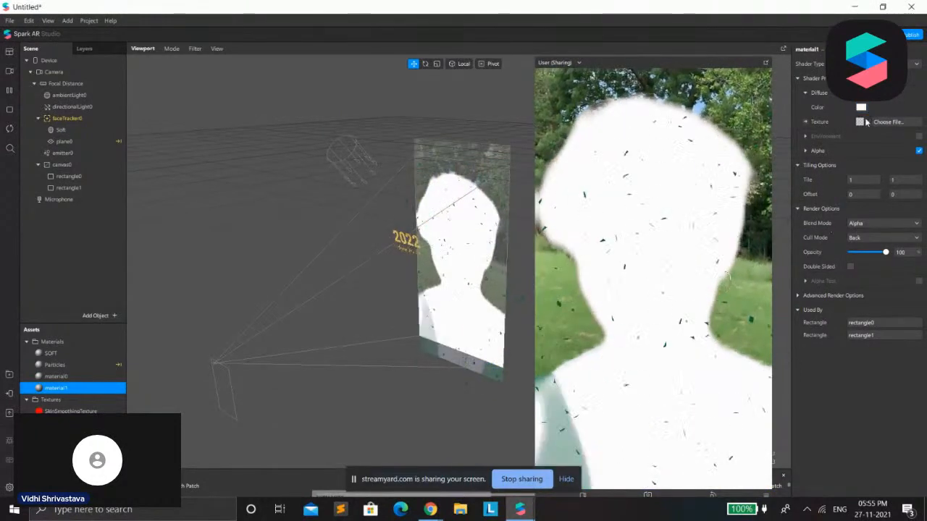
click(866, 123)
click(876, 190)
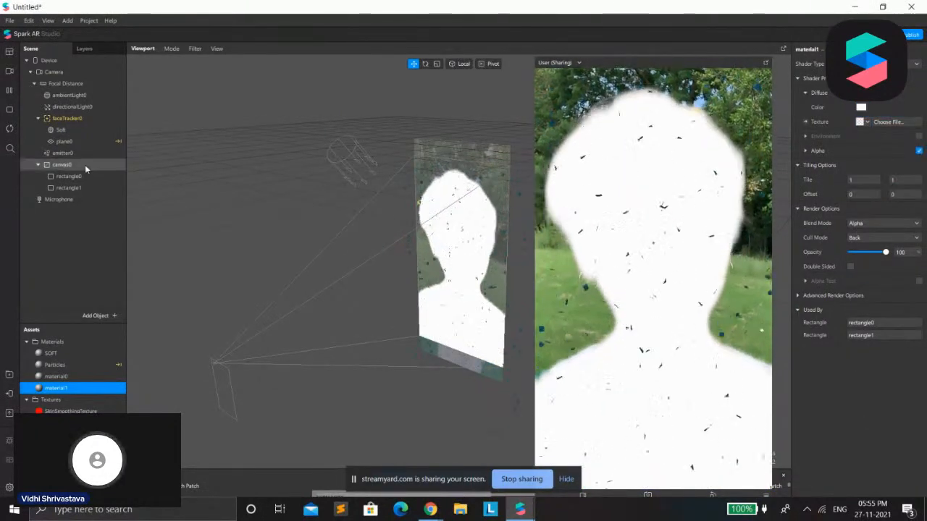
Assign cameraTexture0 as the diffuse texture of rectangle0's material
click(69, 177)
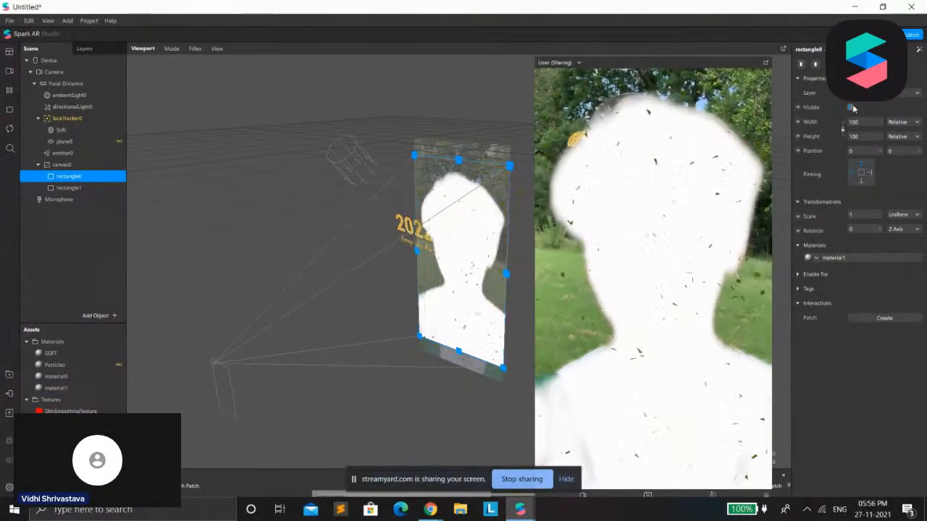
click(859, 257)
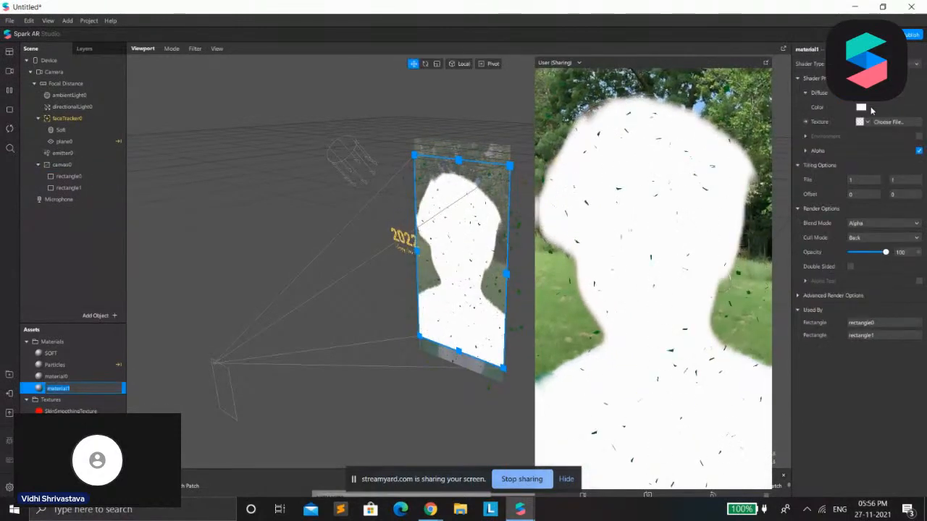
click(864, 124)
click(861, 181)
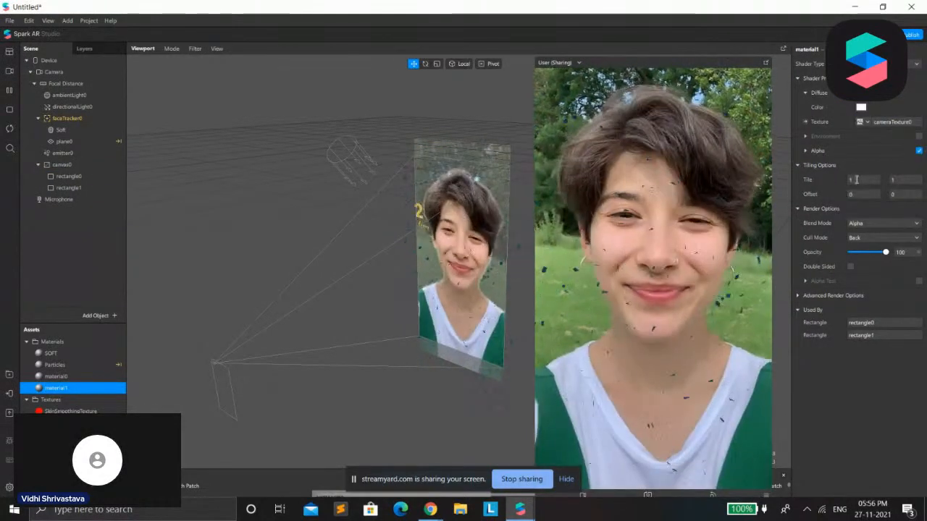
Try a uniform scale of 2 on rectangle1, then settle on a scale of 1.1
click(69, 188)
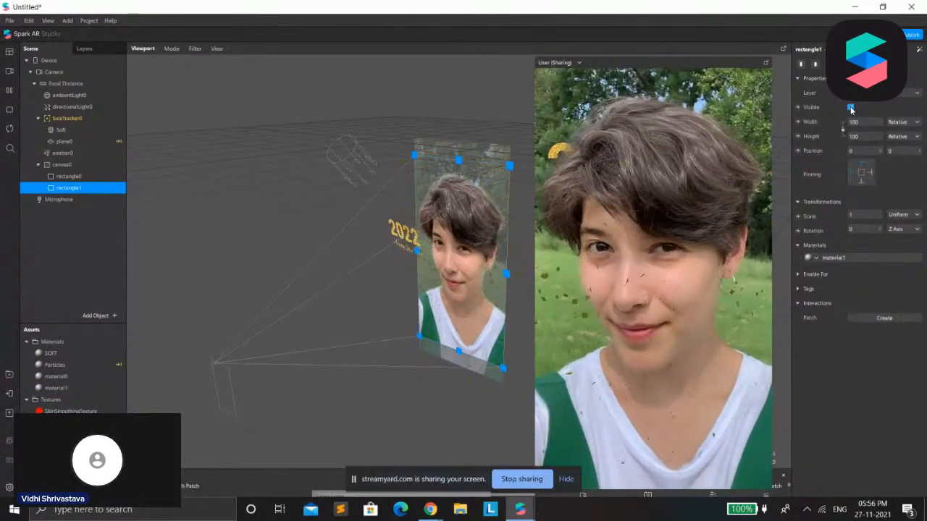
click(853, 216)
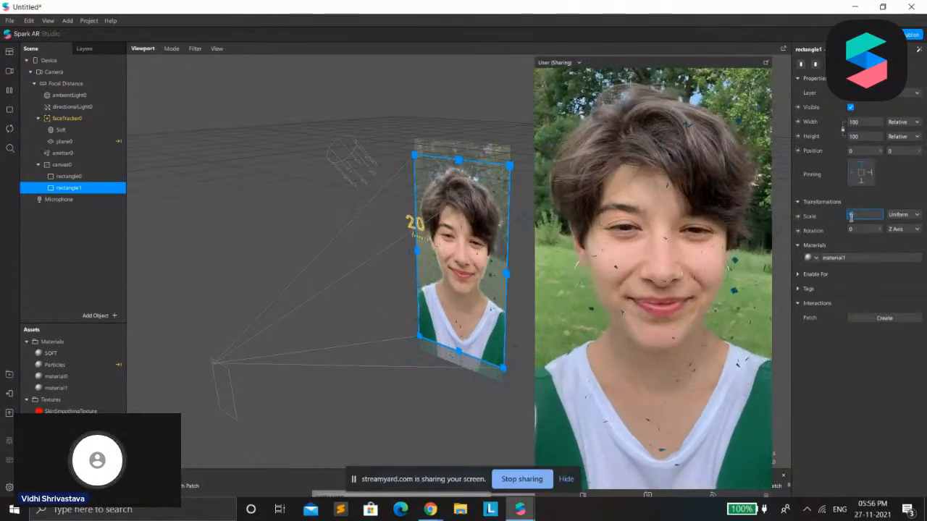
text(2)
key(Return)
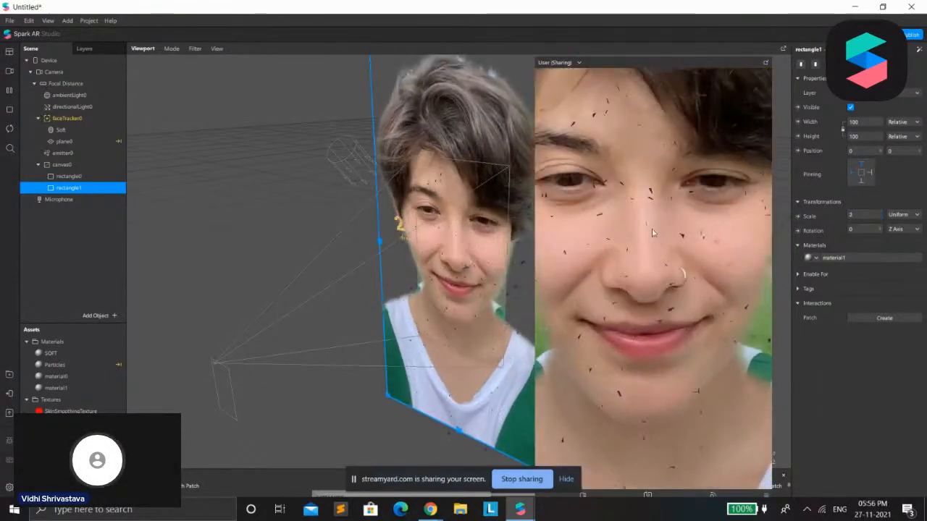
click(866, 216)
text(1.1)
key(Return)
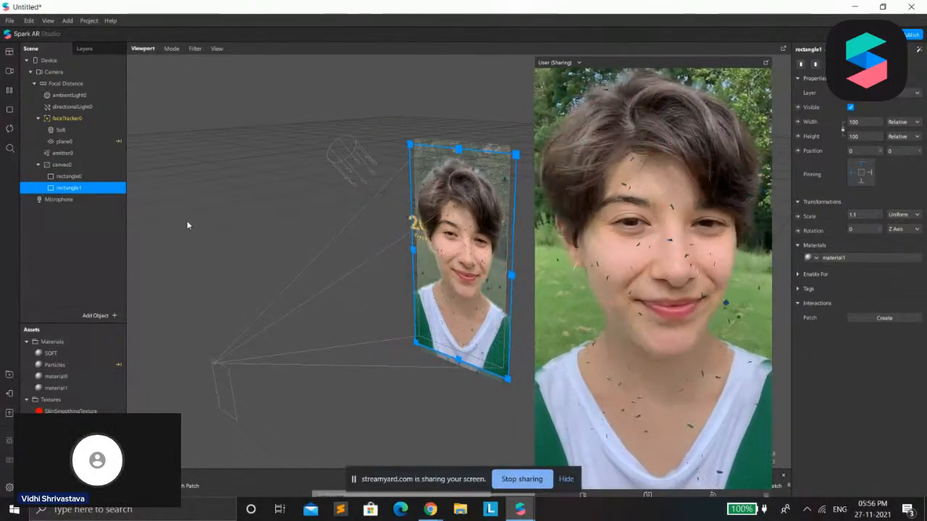
Create a new material for rectangle1 and change that material's shader type
click(815, 258)
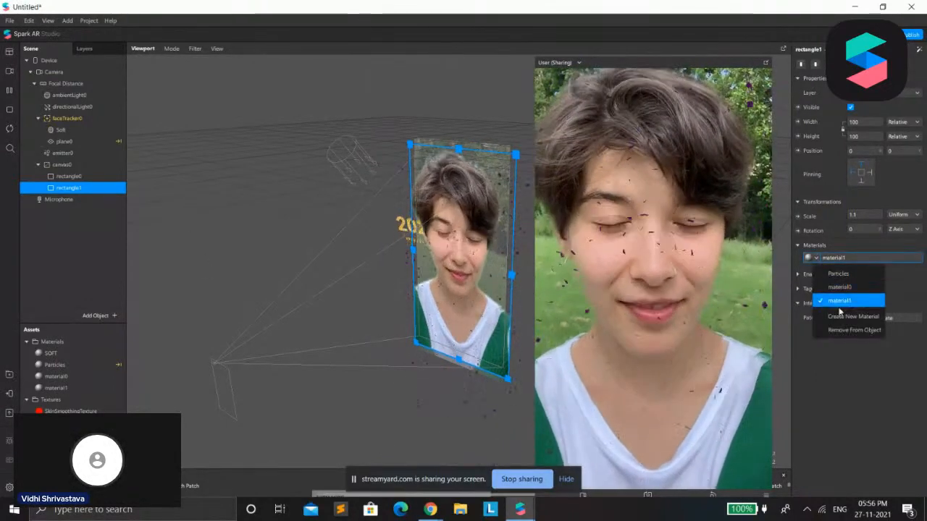
click(845, 318)
click(855, 257)
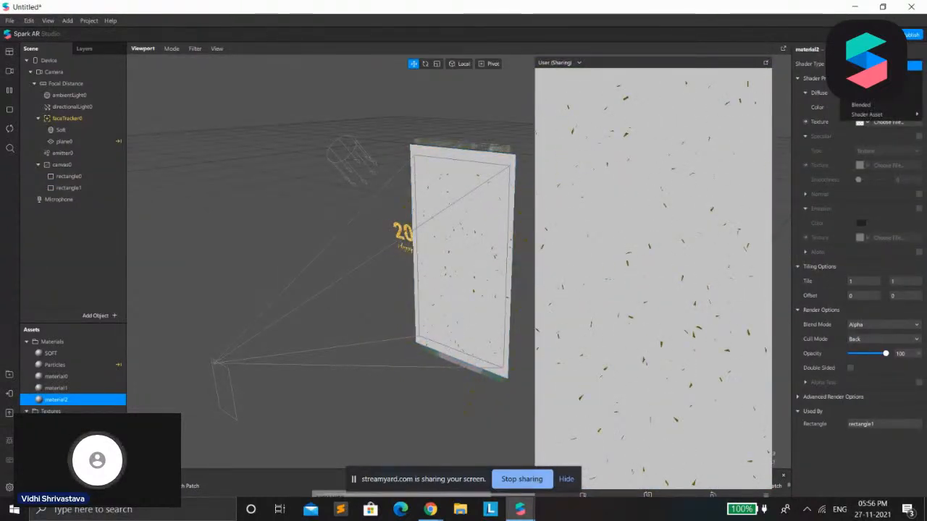
click(862, 75)
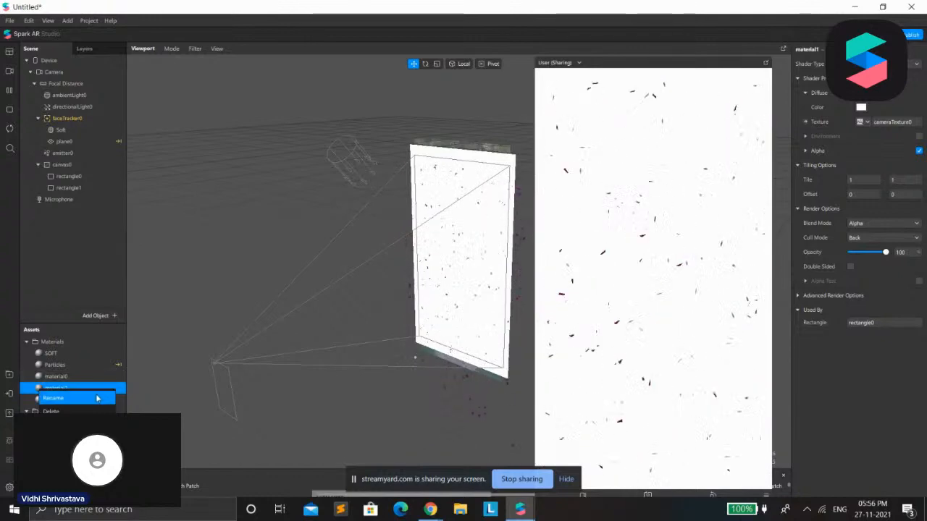
Rename rectangle1's new material as REC2 and rectangle0's material1 as REC1
text(REC1)
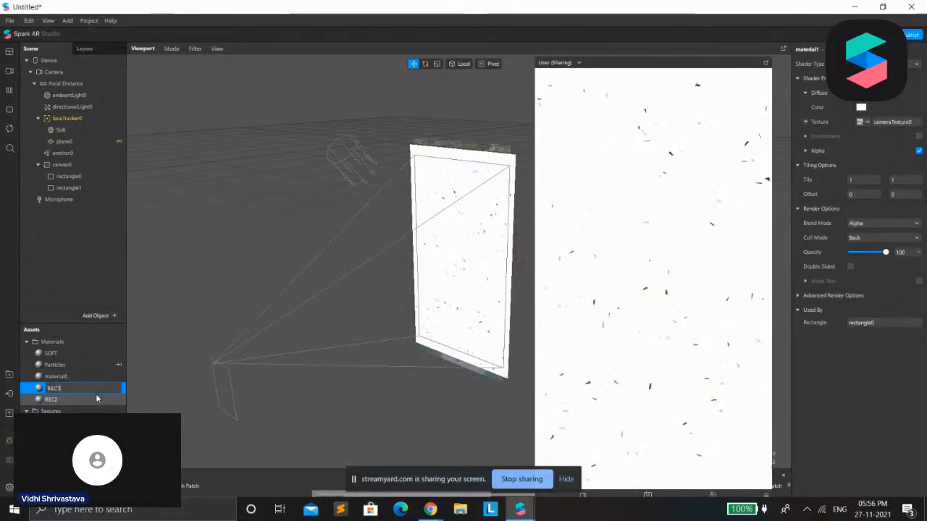
Rename the scene object rectangle0 as REC1 and rectangle1 as REC2
key(Return)
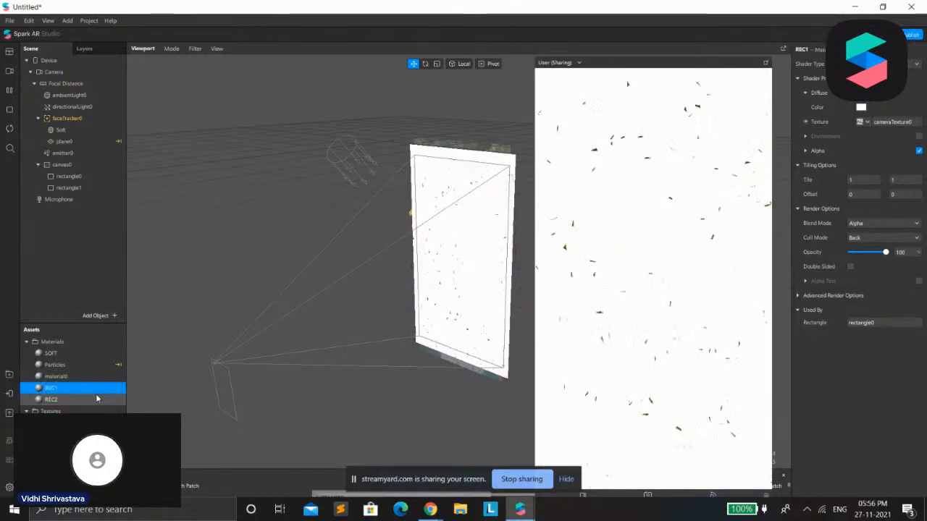
click(79, 176)
right_click(86, 178)
click(86, 200)
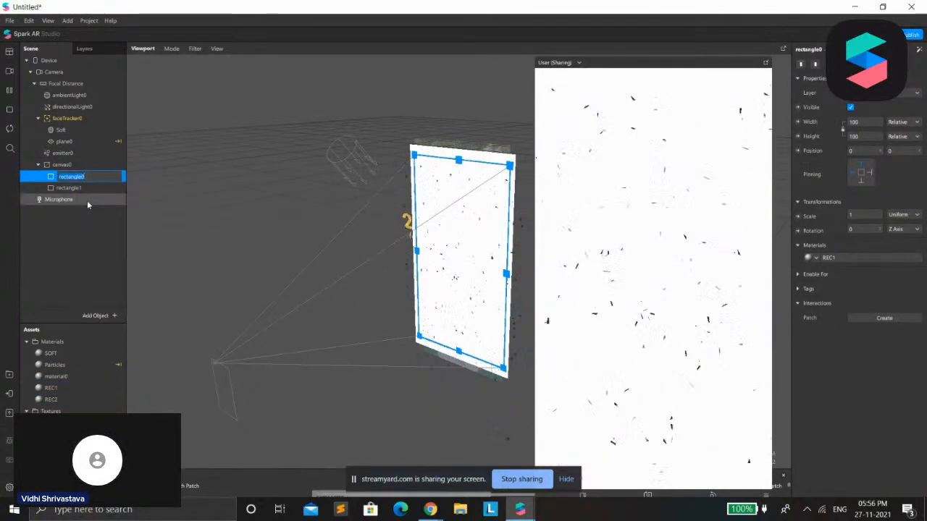
text(REC1)
key(Return)
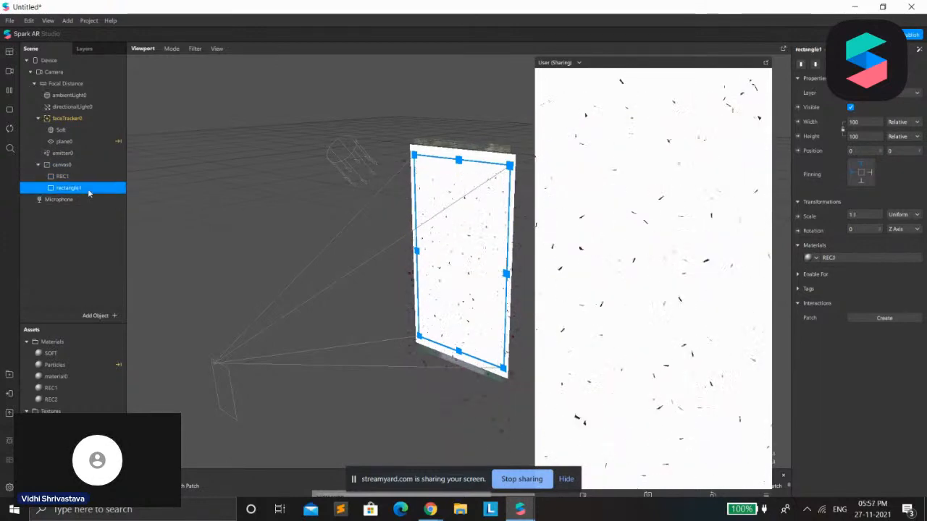
right_click(89, 190)
click(107, 214)
text(REC2)
key(Return)
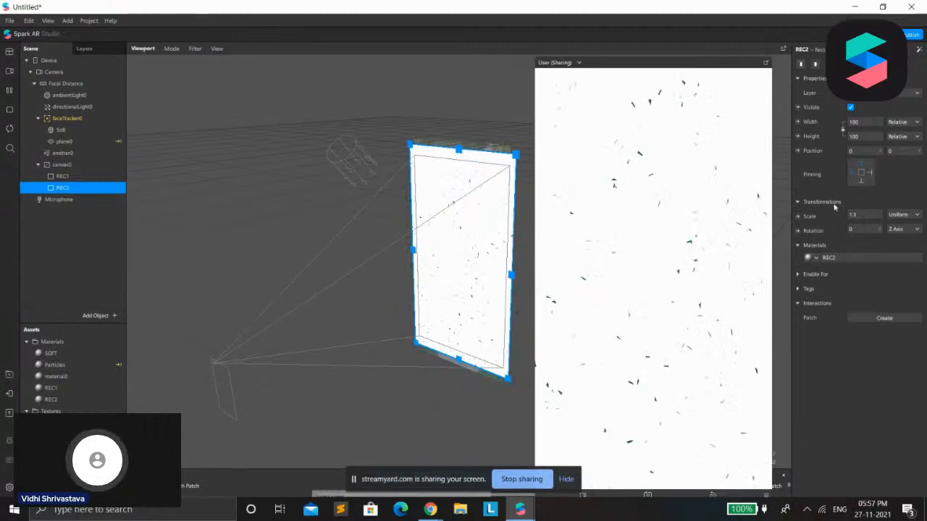
Enable Alpha on the REC2 material and assign segmentationMaskTexture0 as its alpha texture
click(864, 260)
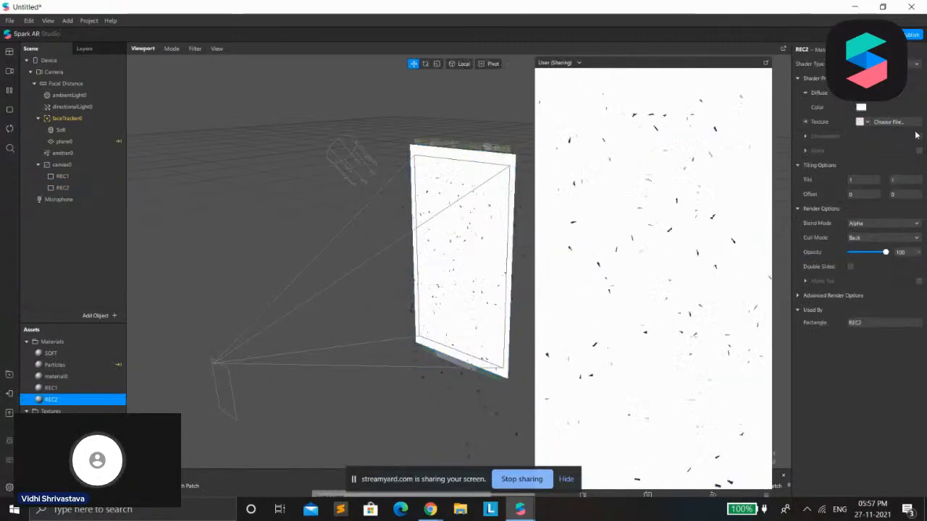
click(919, 151)
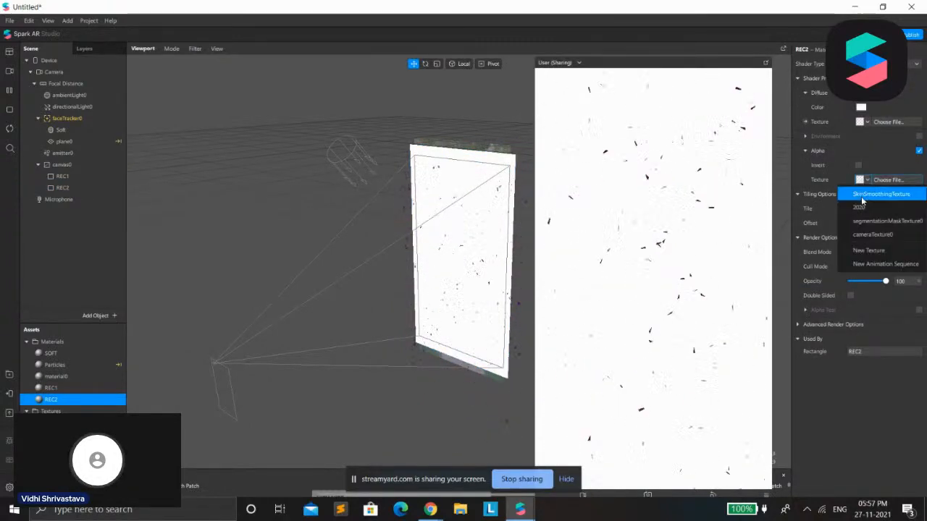
click(859, 220)
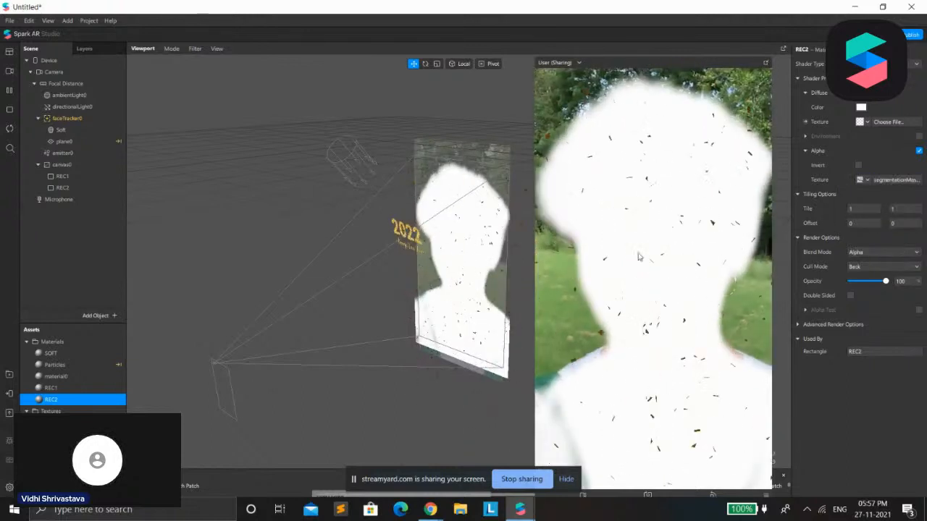
Move REC2 above REC1 within canvas0 and set REC2's uniform scale to 1.05
click(68, 188)
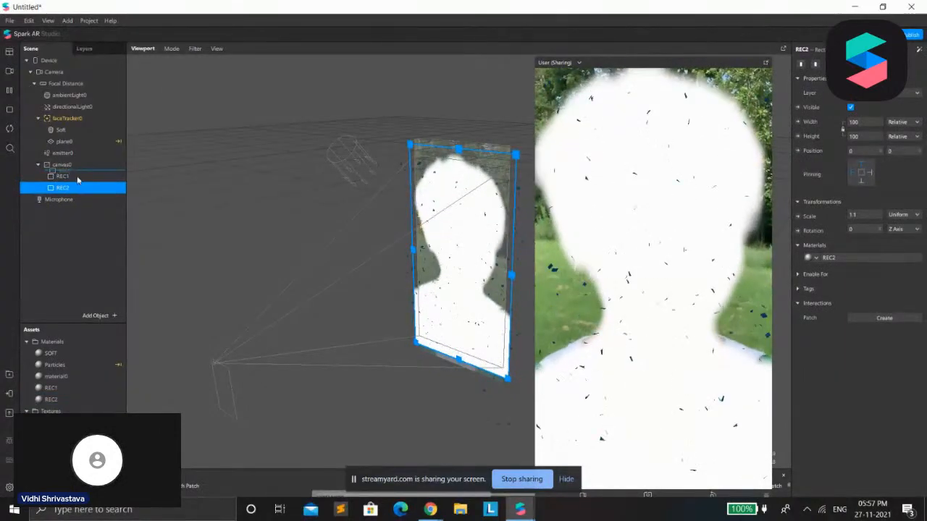
drag(165, 217, 174, 220)
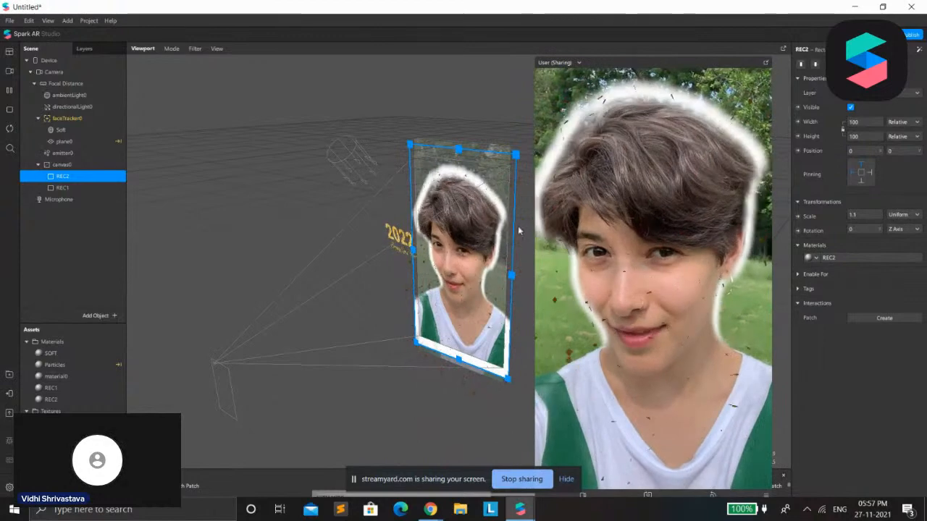
click(865, 214)
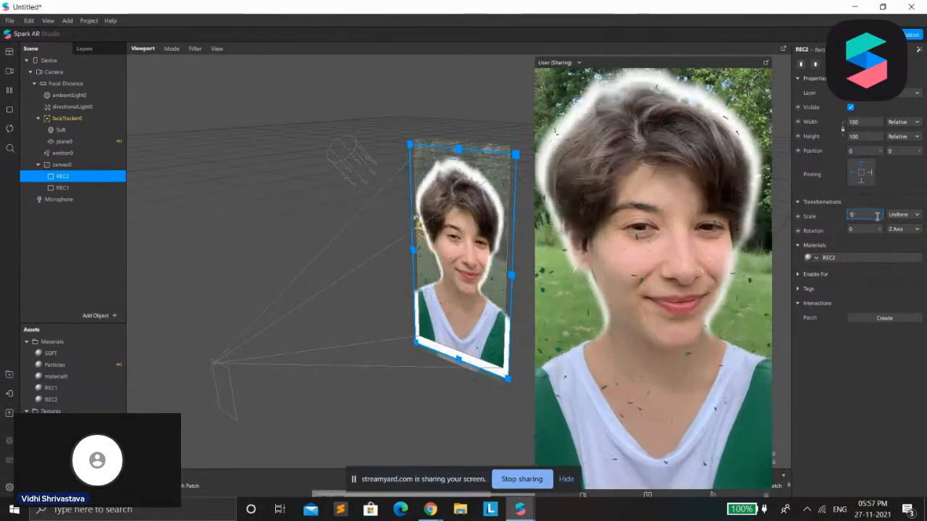
text(1.0)
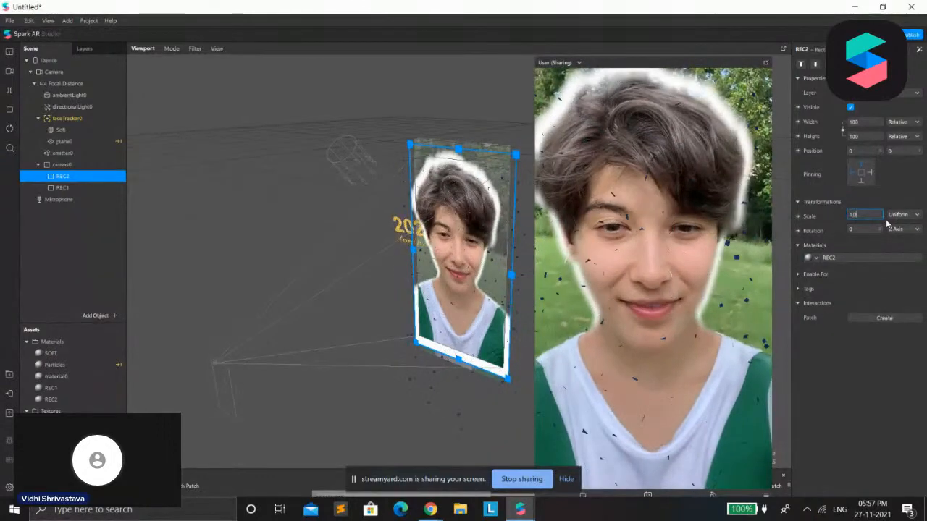
text(5)
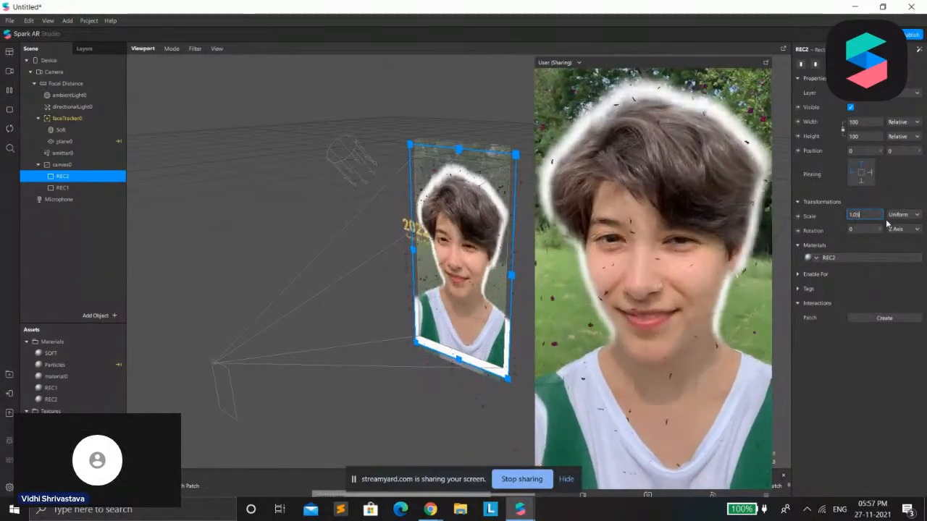
key(Return)
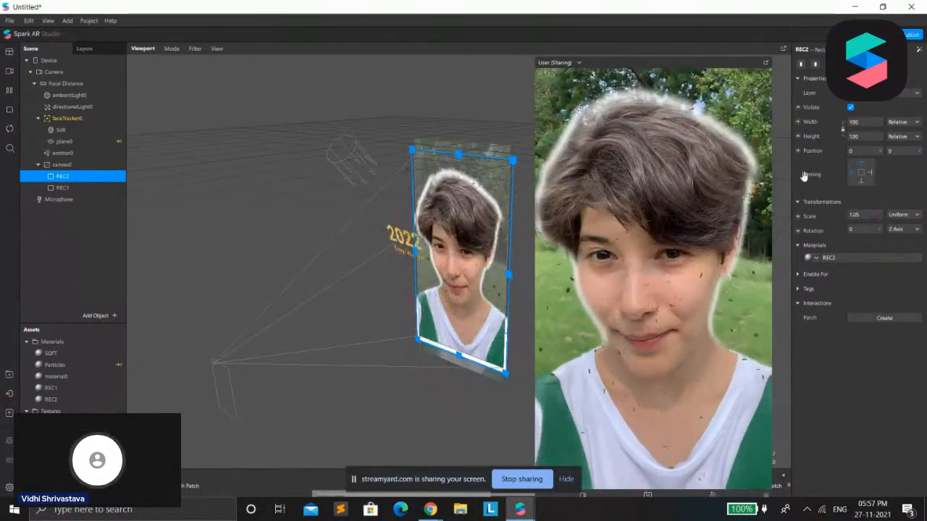
Set the REC2 material's diffuse color to yellow, #ffff00
click(861, 256)
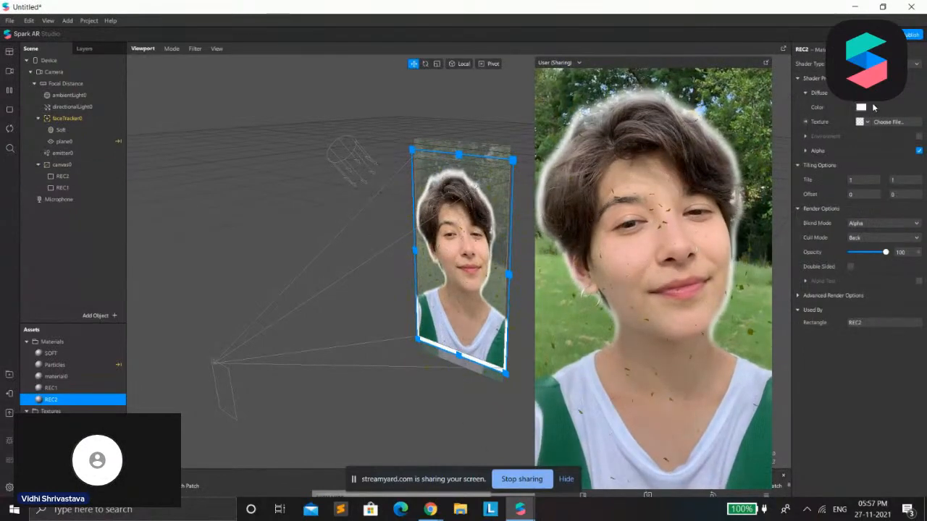
click(862, 107)
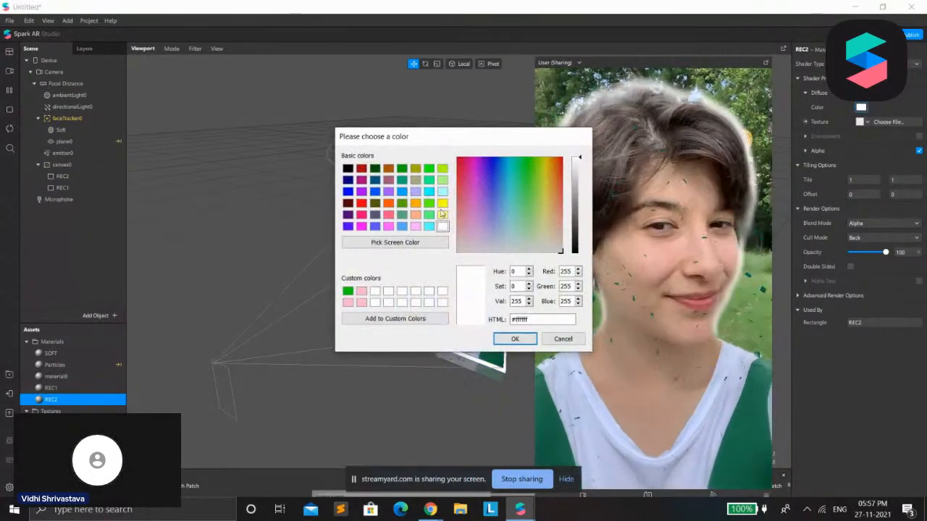
click(432, 203)
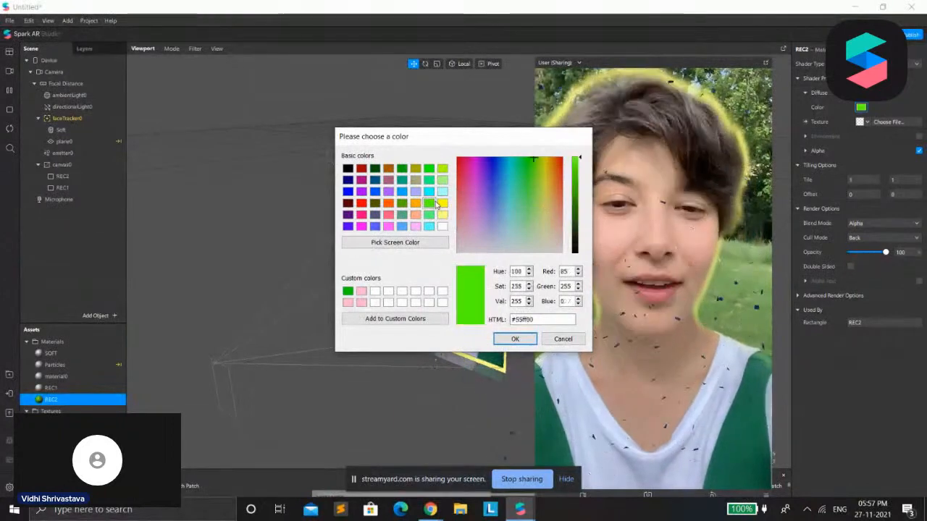
click(441, 203)
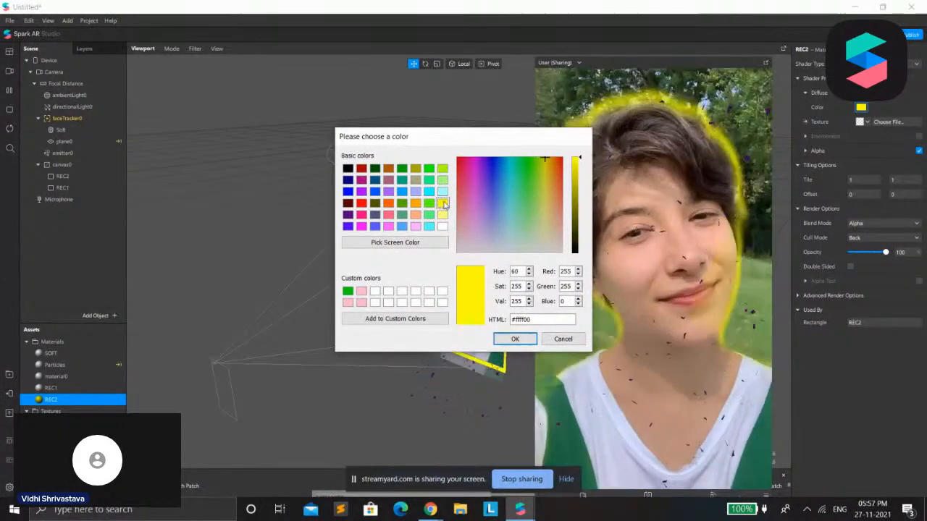
click(513, 339)
Set the REC2 material's blend mode to Add and its opacity to 51
click(876, 223)
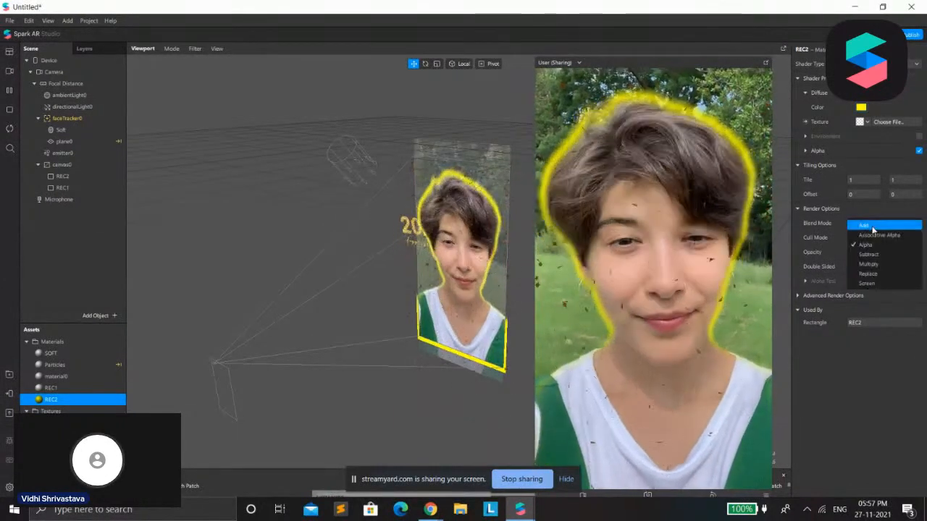
click(872, 231)
drag(885, 252, 868, 255)
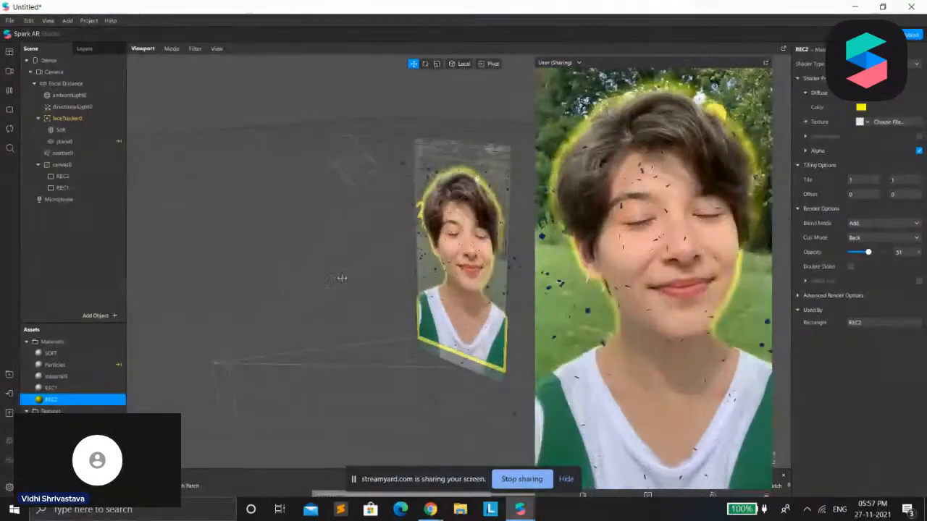
Turn off the depth test and depth writing in the advanced render options of the REC2, REC1 and plane0 materials
click(62, 175)
double_click(859, 258)
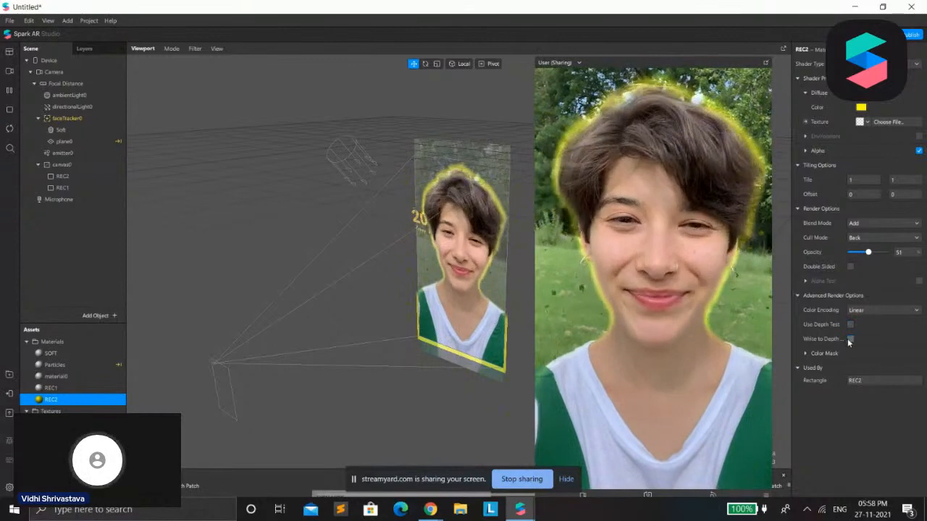
click(65, 189)
double_click(883, 257)
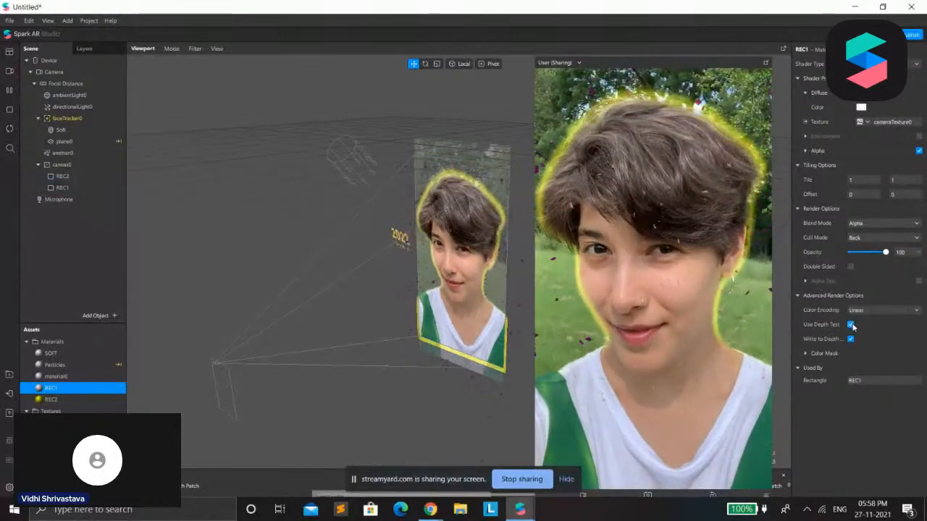
click(110, 139)
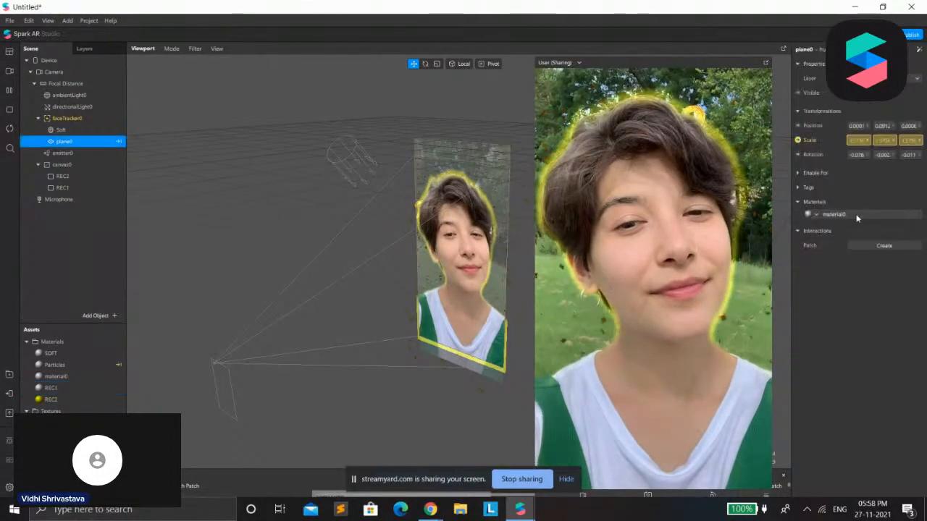
double_click(840, 214)
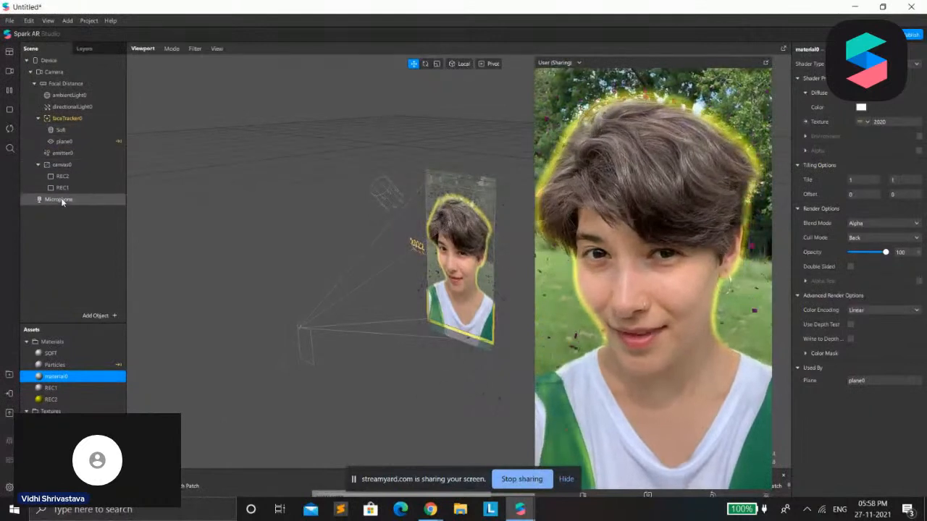
Collapse canvas0 and faceTracker0 in the scene tree and move canvas0 above faceTracker0
click(40, 167)
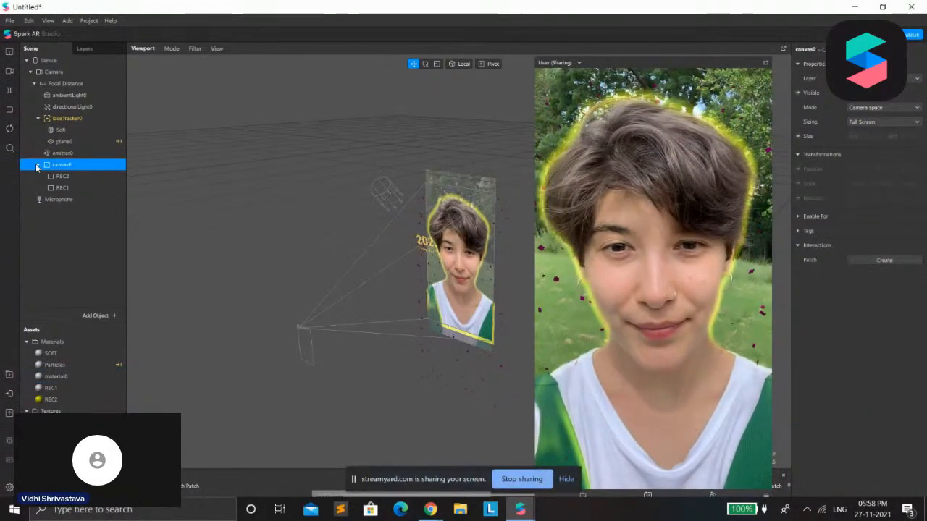
click(37, 164)
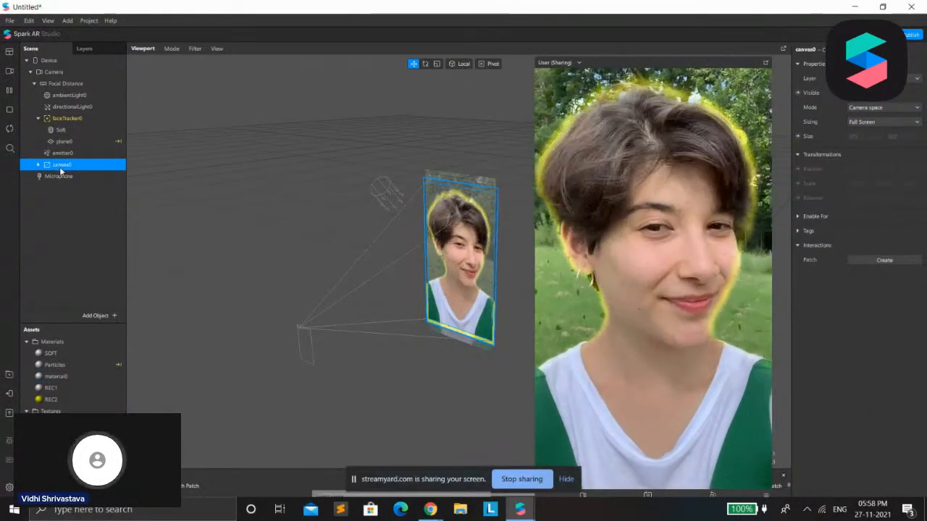
click(39, 119)
click(38, 120)
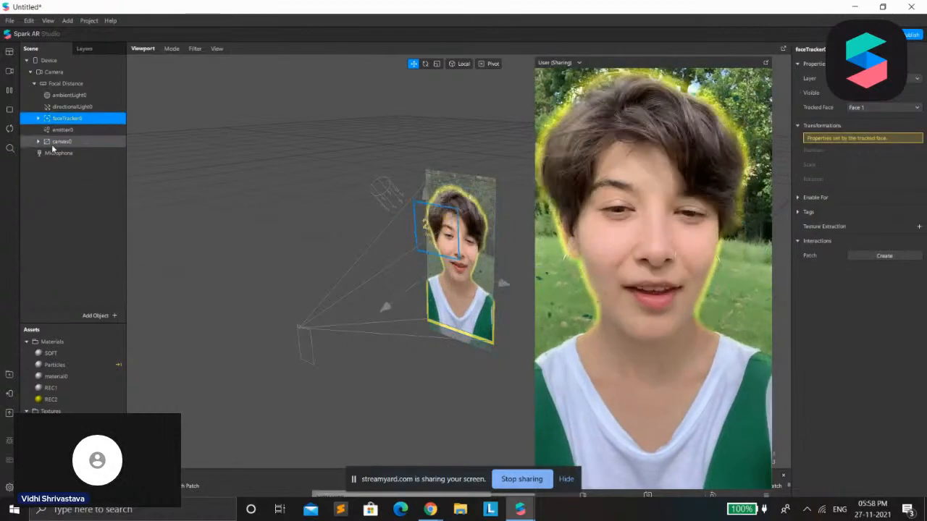
click(58, 152)
click(61, 142)
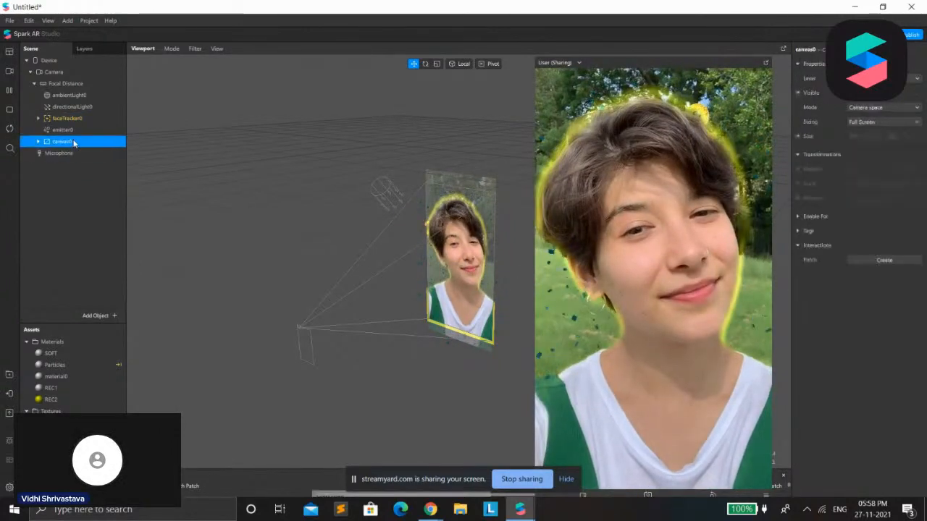
drag(75, 105, 73, 109)
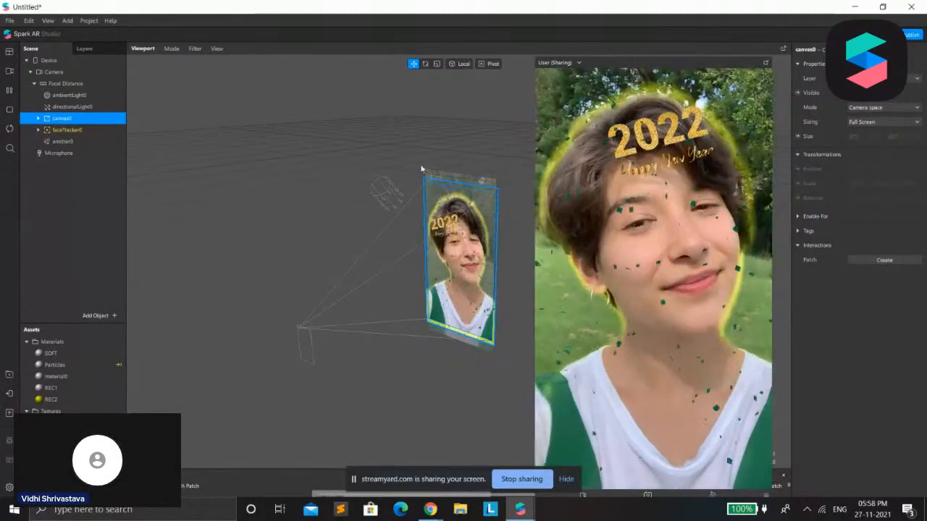
Select emitter0 and enlarge the Patch Editor to review the color cycle and plane animation patches
scroll(190, 344, down, 3)
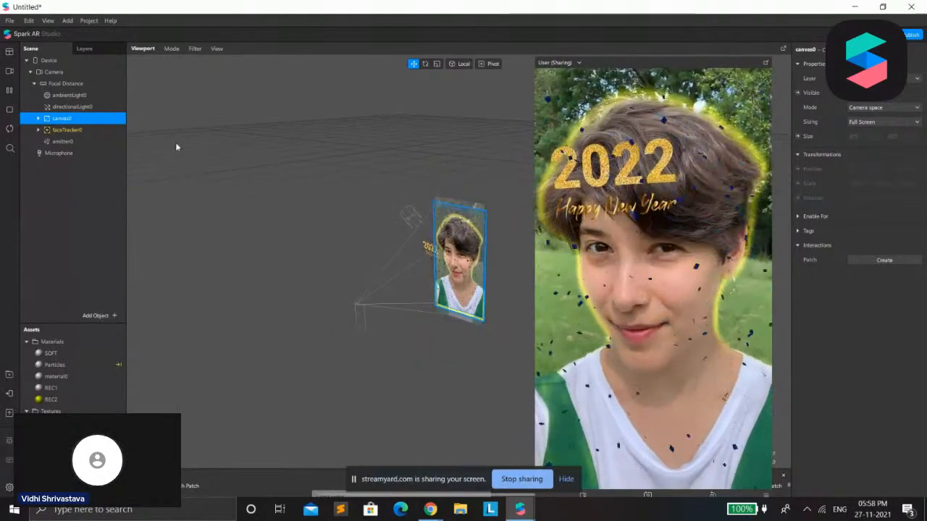
click(62, 141)
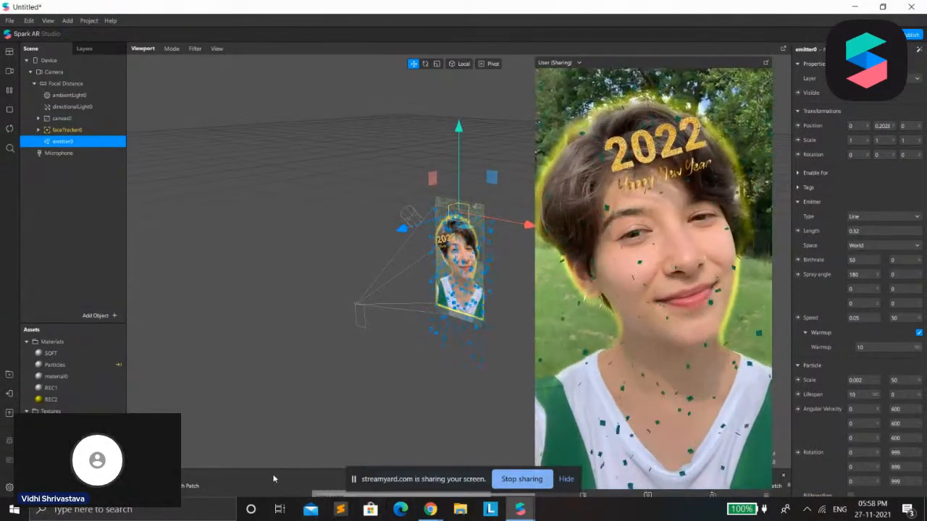
drag(274, 469, 318, 275)
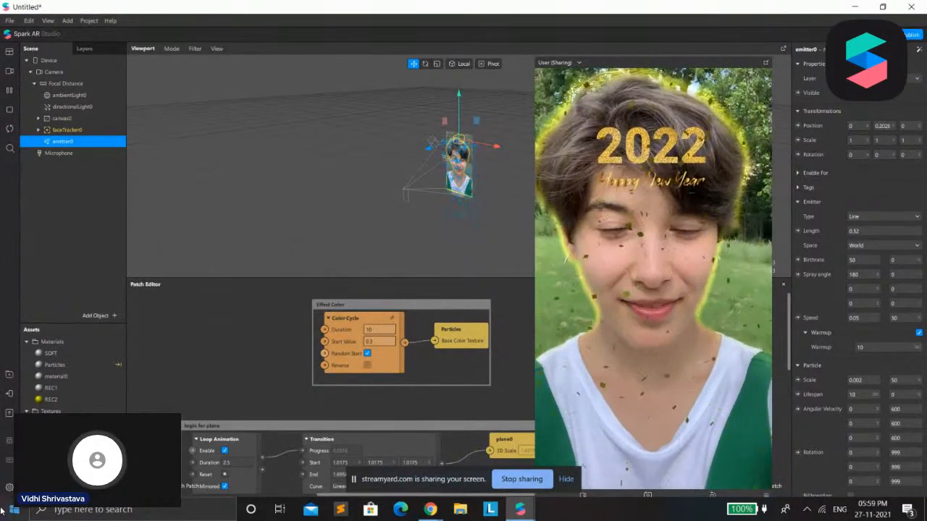
Import the Ludwug color LUT from the AR Library and return to the project
mouse_move(511, 515)
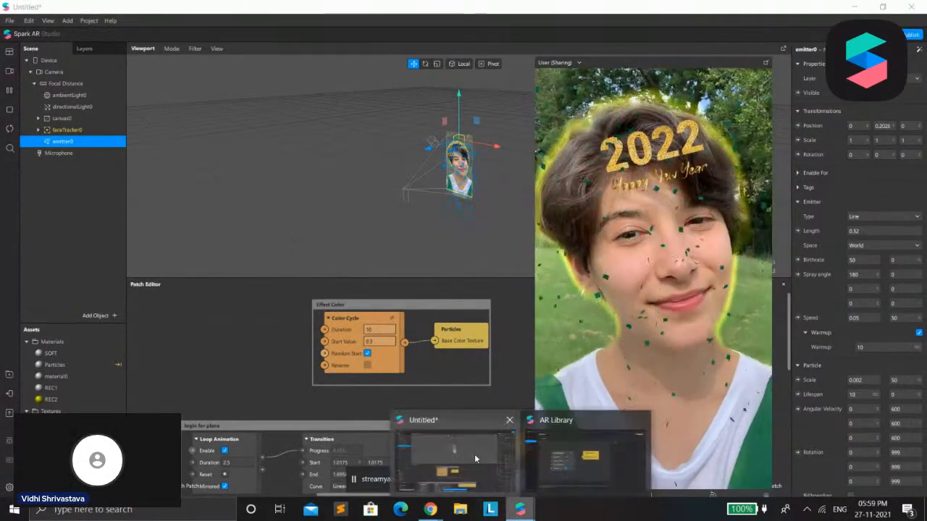
click(588, 464)
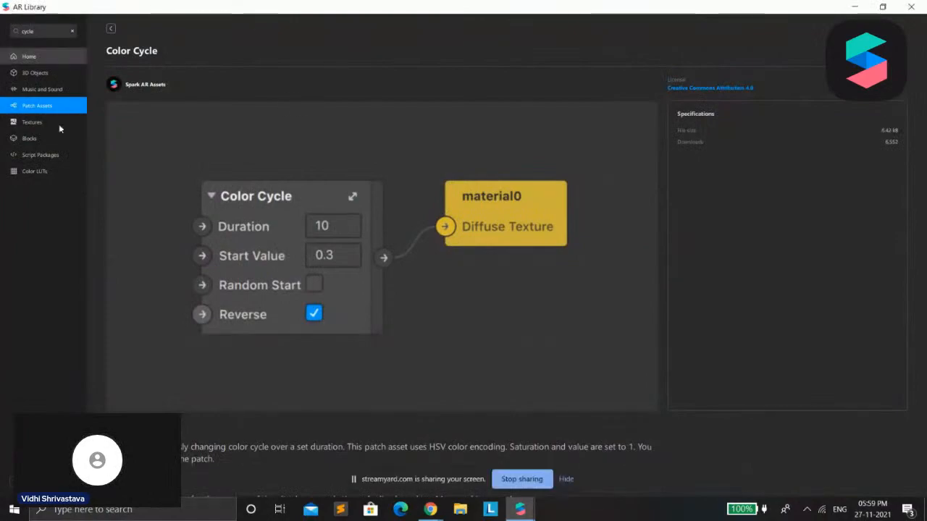
click(38, 174)
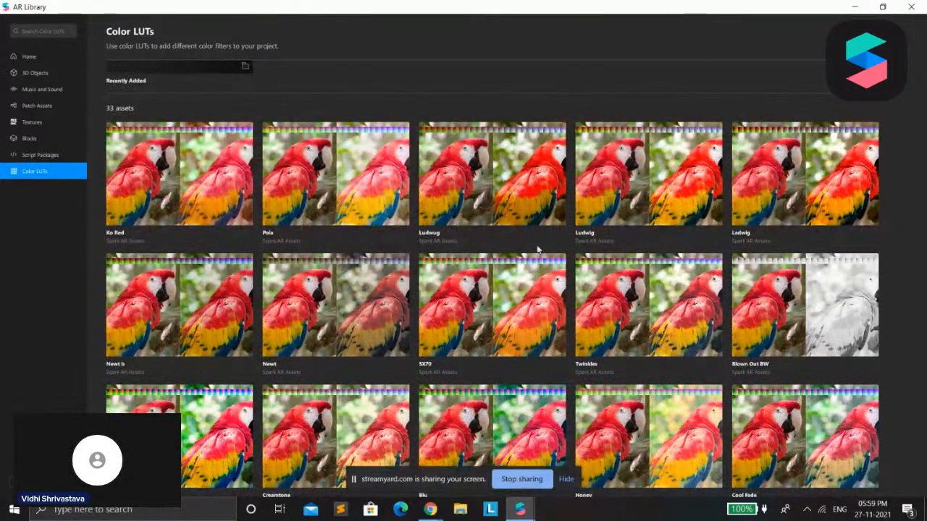
click(509, 208)
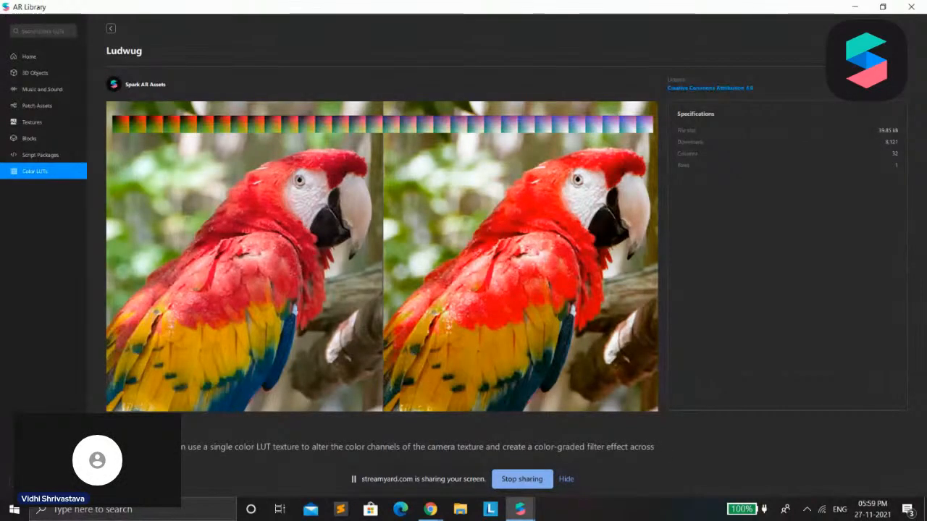
click(855, 5)
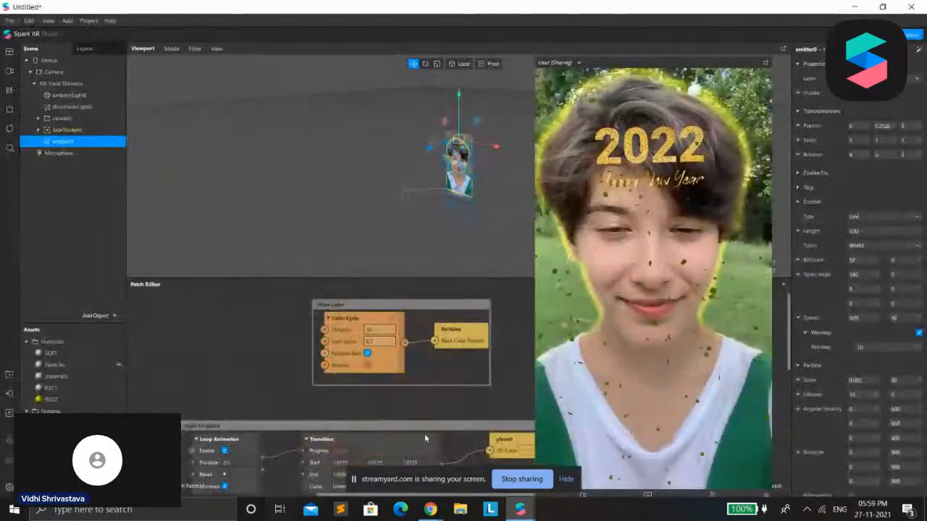
Expand canvas0 and switch the REC2 rectangle's visibility off and on to compare the outline glow
click(40, 118)
click(86, 129)
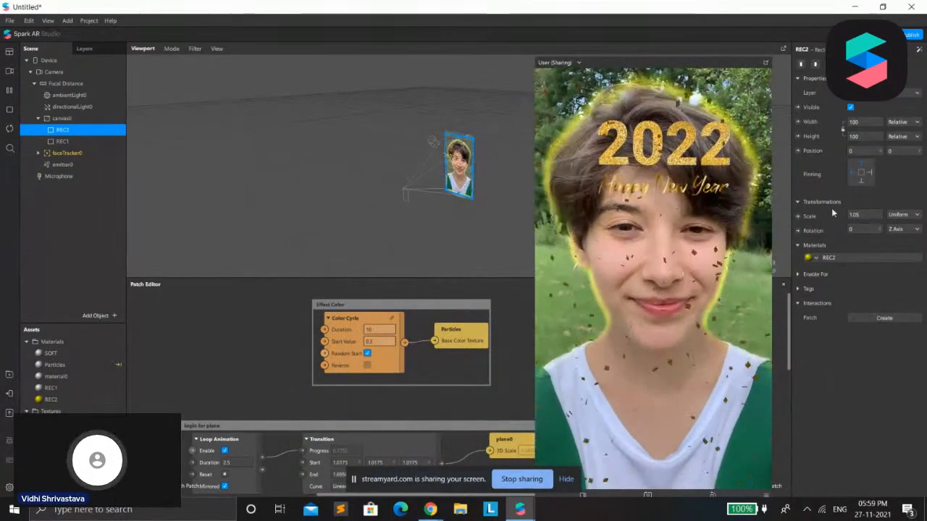
click(851, 107)
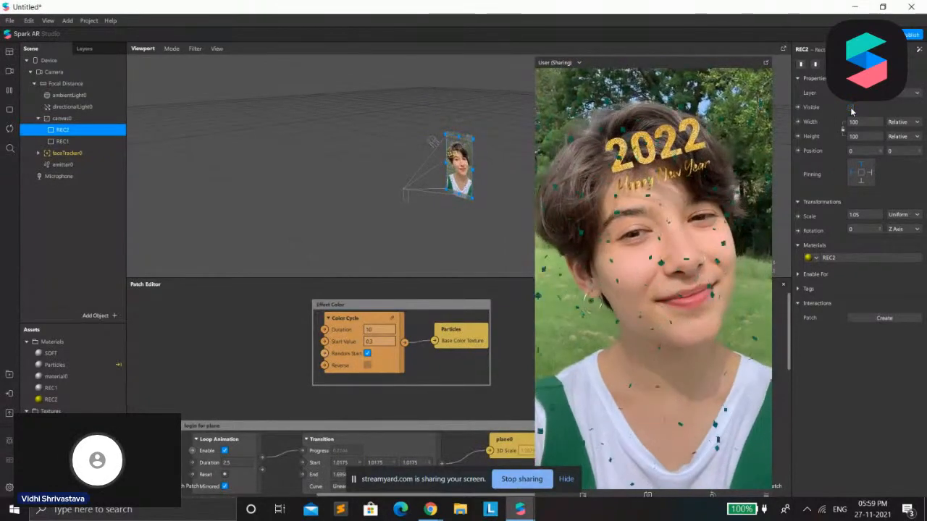
click(851, 107)
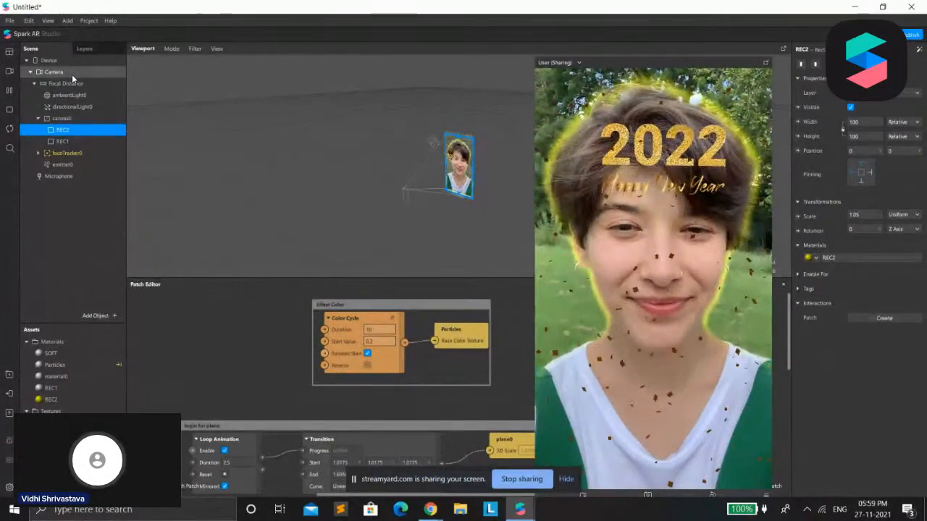
Try segmentationMaskTexture1 as the alpha texture of the REC2 material
click(72, 74)
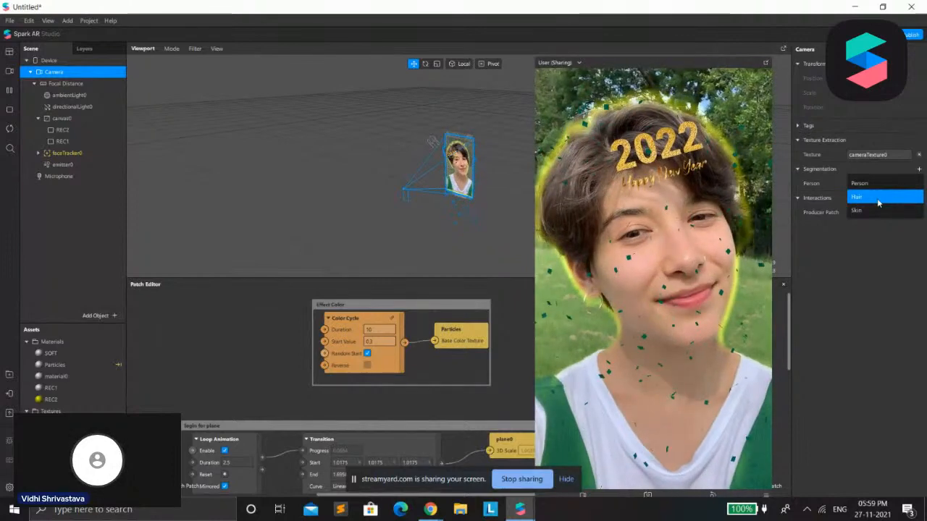
click(71, 132)
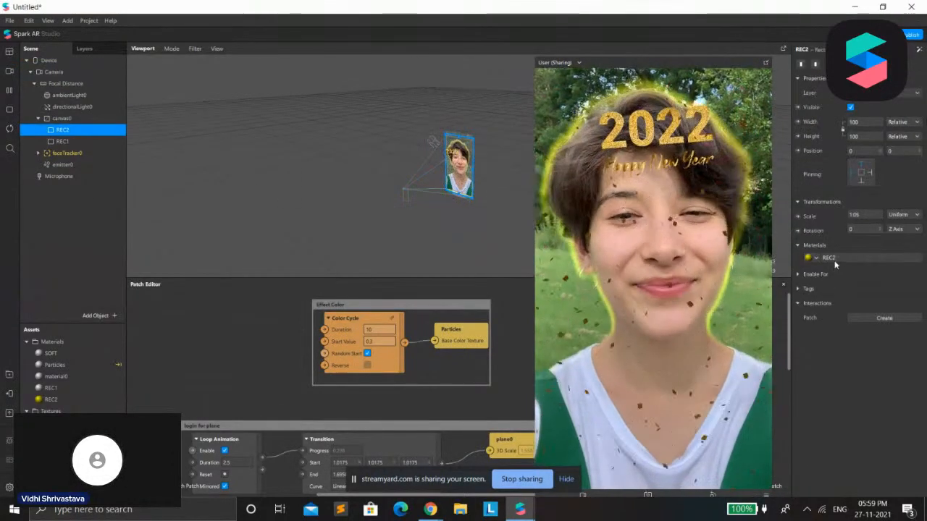
click(833, 258)
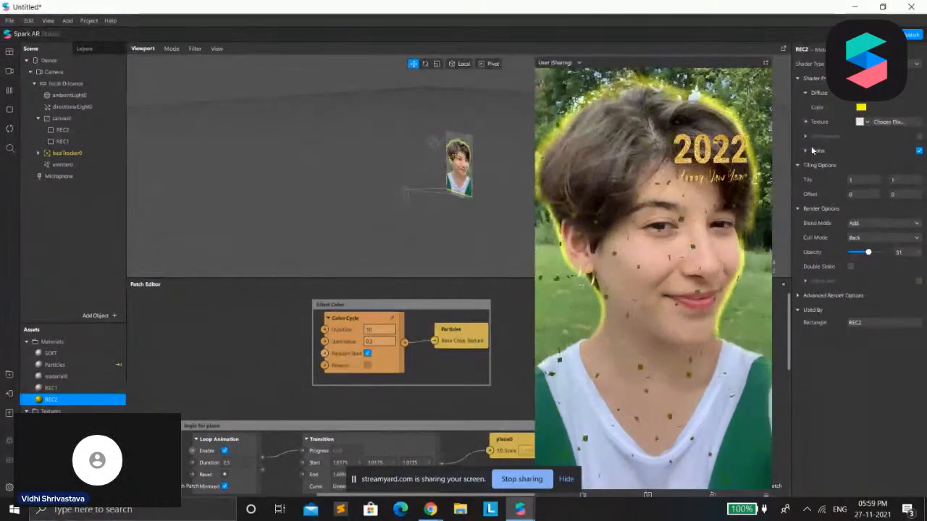
click(806, 151)
click(866, 180)
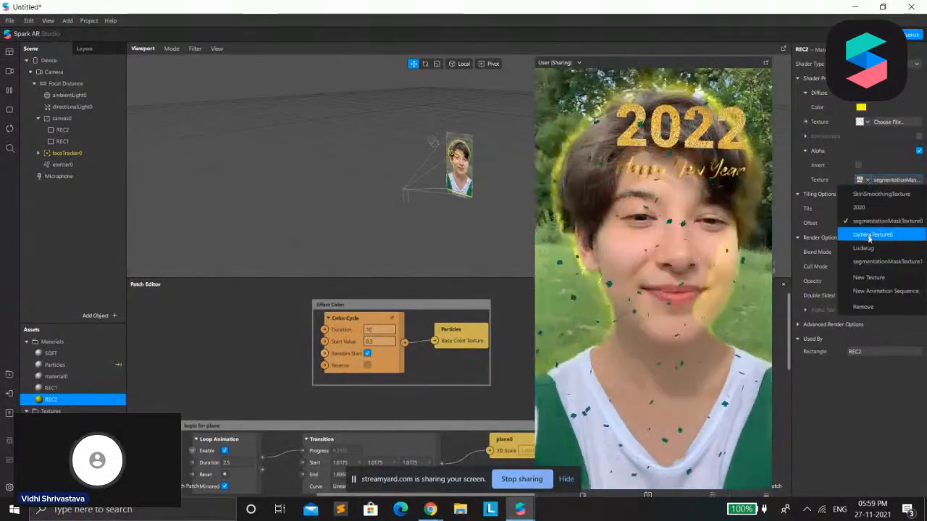
click(869, 261)
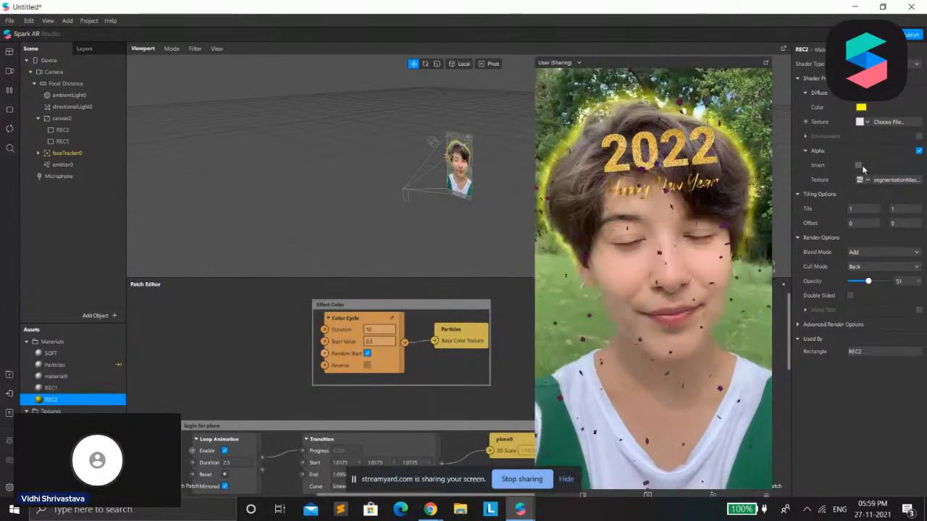
Test alpha inversion and the Alpha blend mode on the REC2 material, restoring Add blending and segmentationMaskTexture0 as its alpha texture
click(859, 166)
click(859, 166)
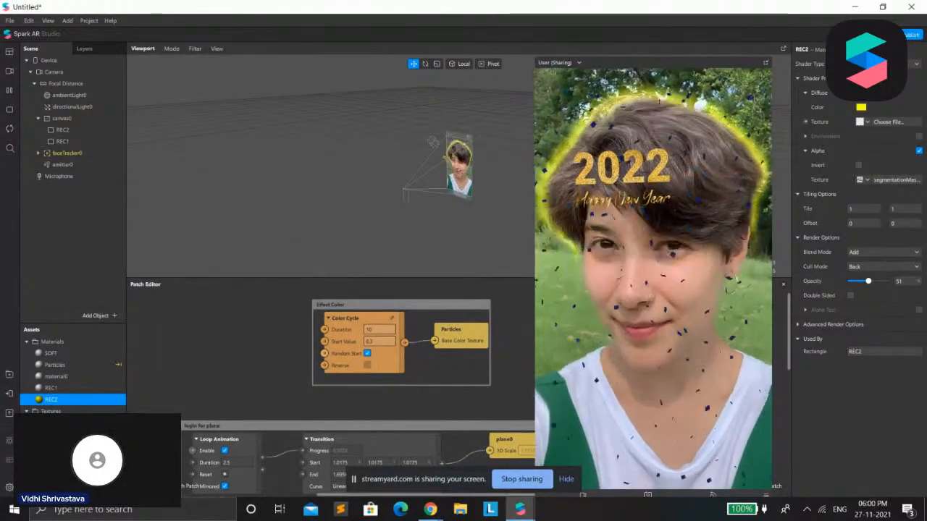
click(865, 254)
click(866, 266)
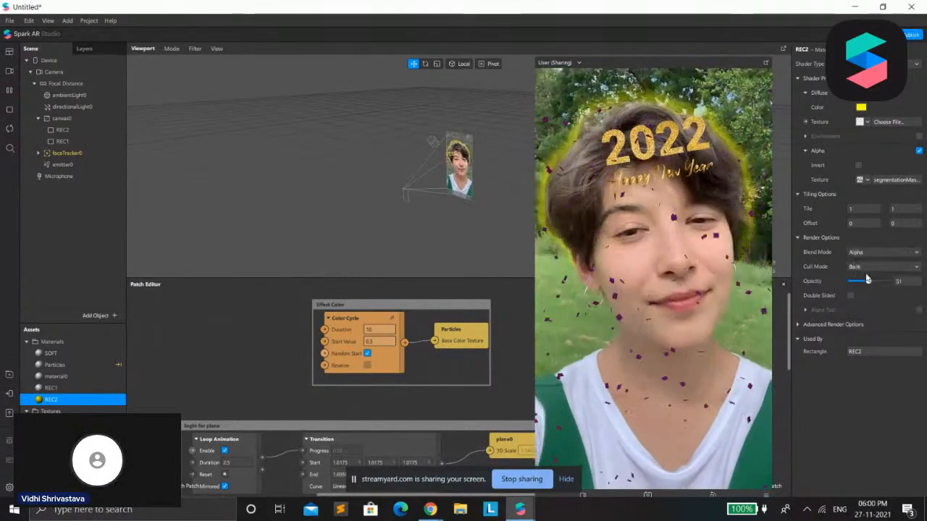
click(876, 252)
click(866, 253)
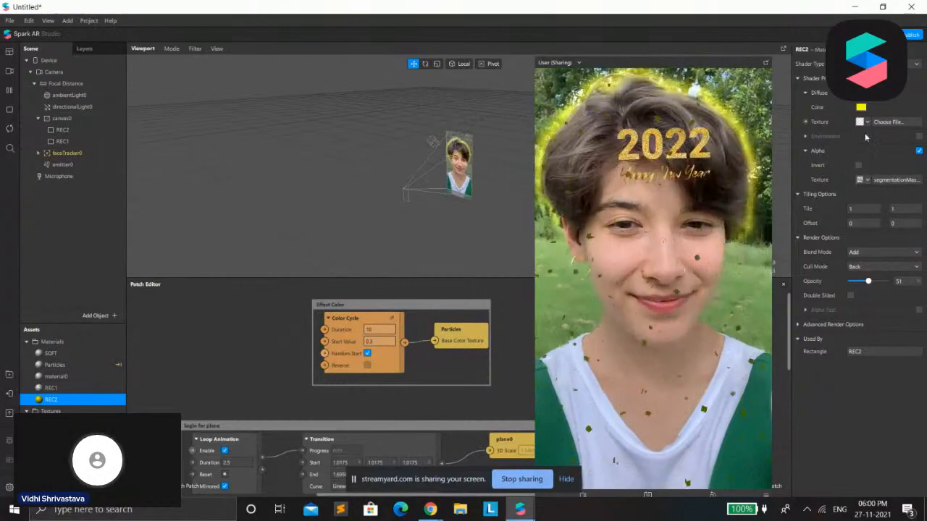
click(862, 180)
click(867, 208)
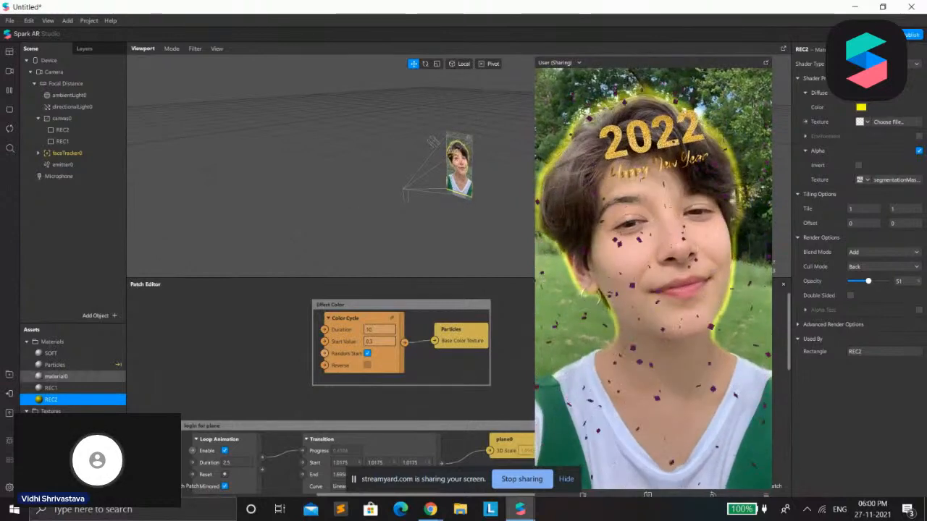
Inspect the properties of the segmentation mask textures in the project assets
scroll(72, 384, down, 2)
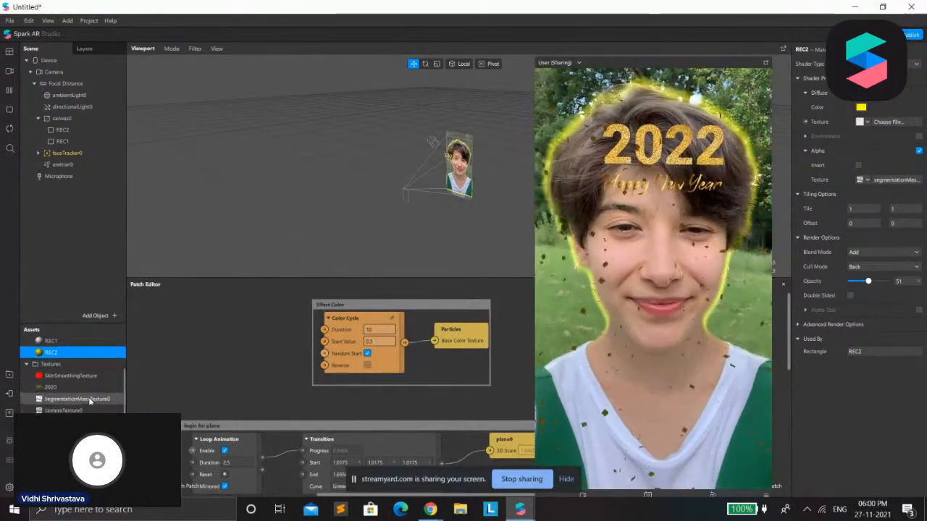
scroll(80, 395, up, 1)
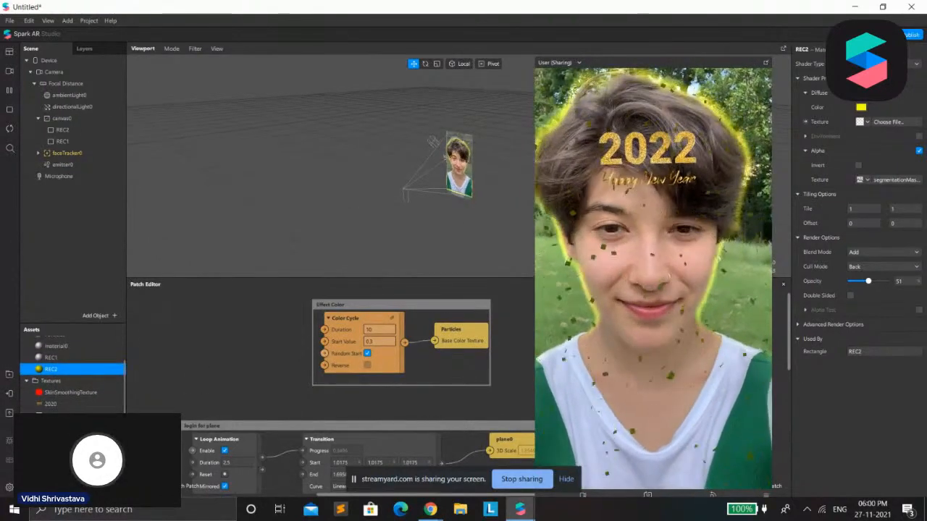
click(71, 429)
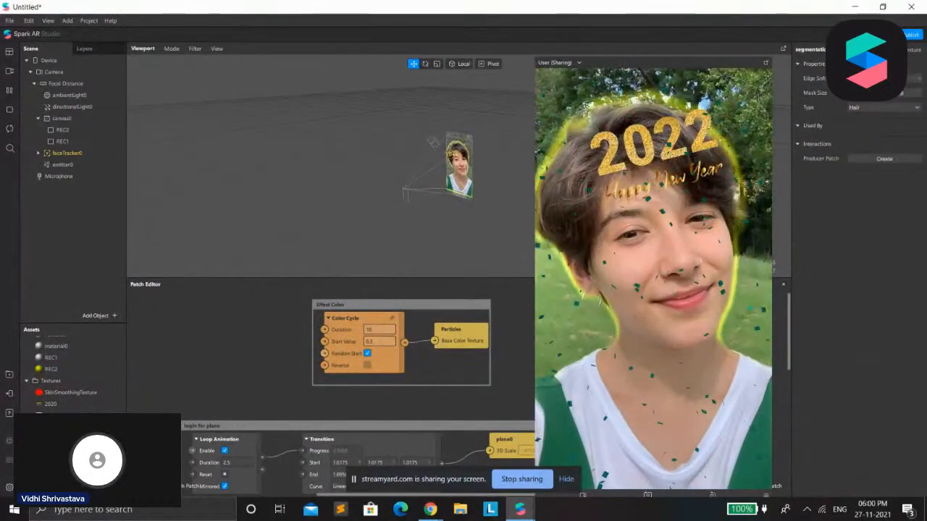
click(72, 419)
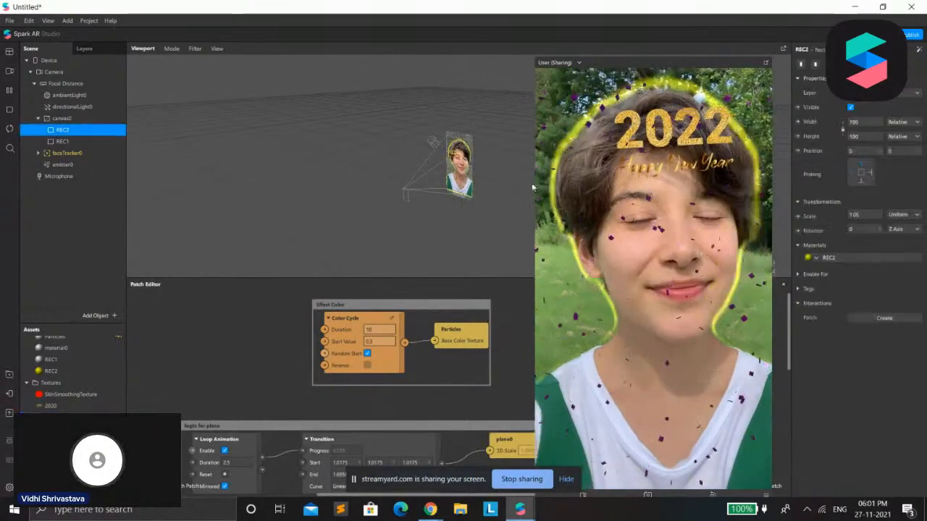
Try moving the REC2 rectangle off-center in the viewport and restore its position to 0, 0
mouse_move(455, 162)
mouse_down()
mouse_move(457, 149)
mouse_move(472, 156)
mouse_up()
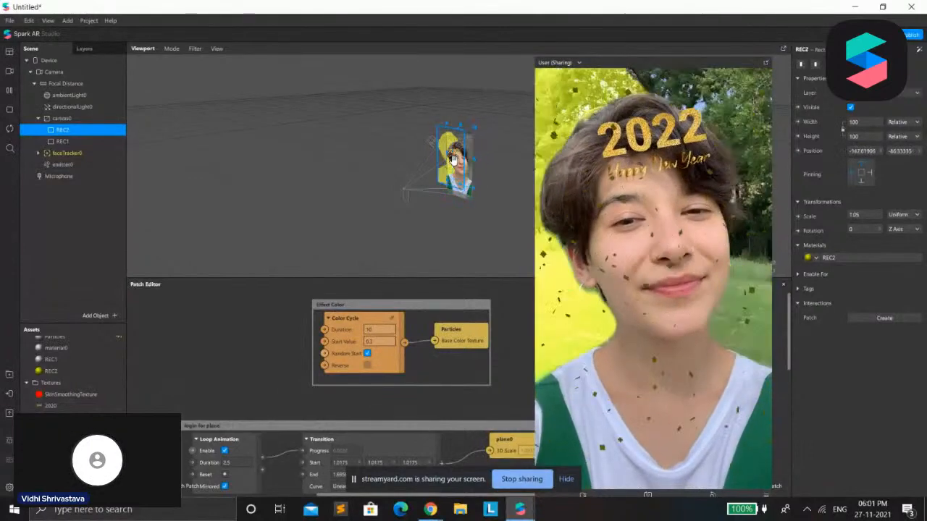
drag(470, 156, 485, 150)
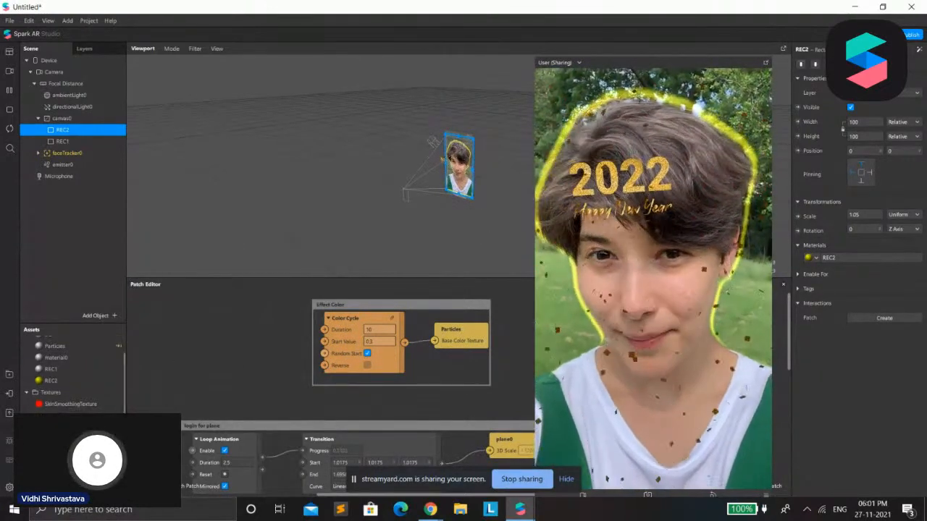
Apply the Ludwug texture as a color LUT filter on the effect and remove the incompatible Skin Smoothing capability
scroll(71, 373, down, 1)
click(54, 429)
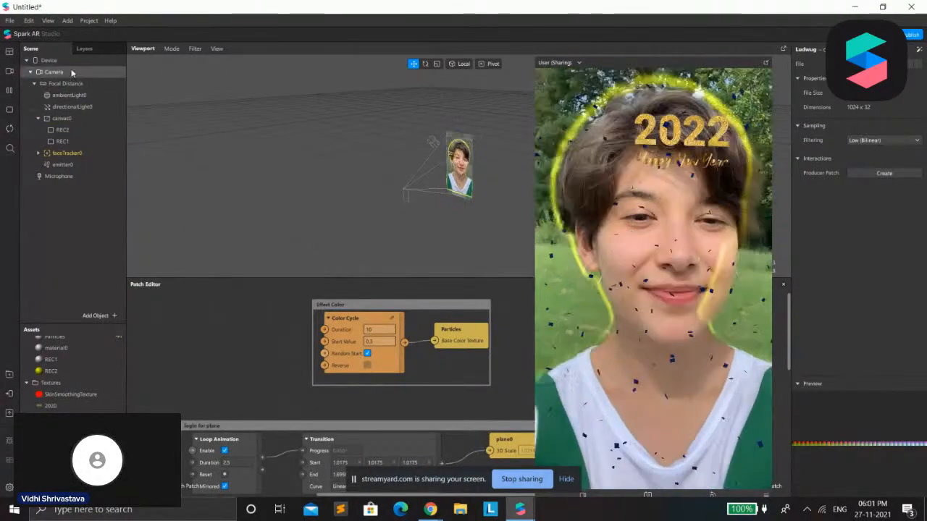
click(63, 62)
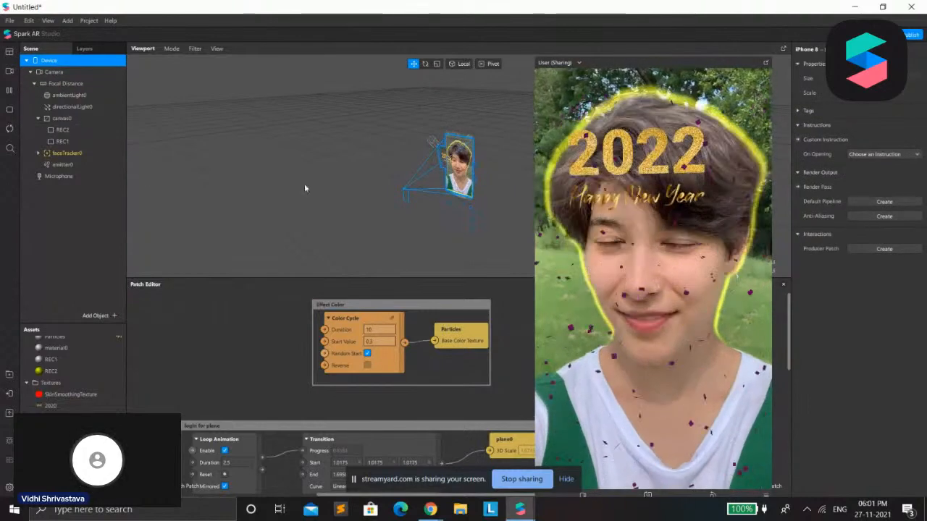
click(56, 142)
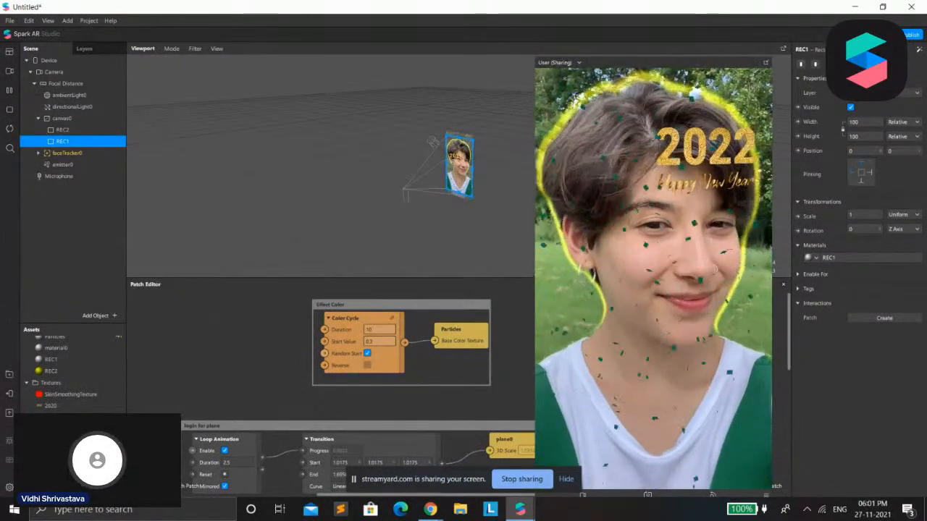
click(64, 428)
right_click(65, 384)
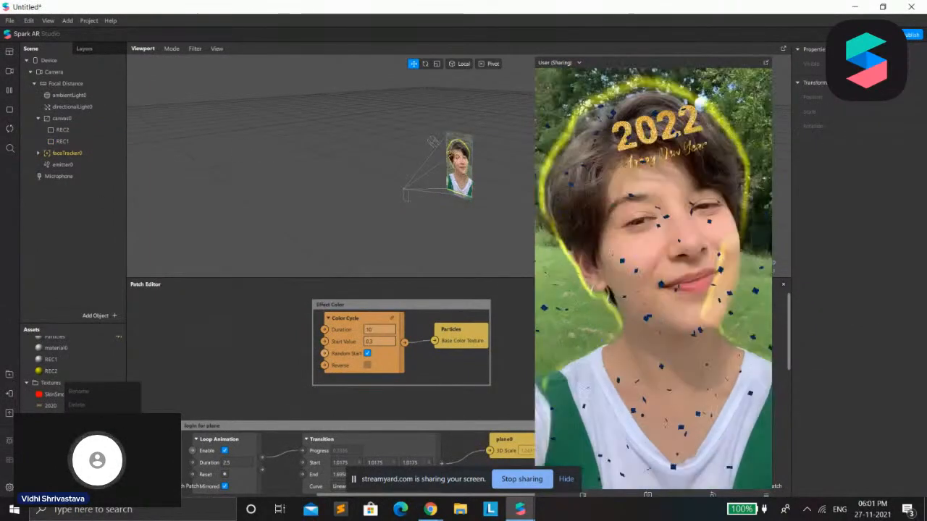
click(53, 448)
right_click(51, 447)
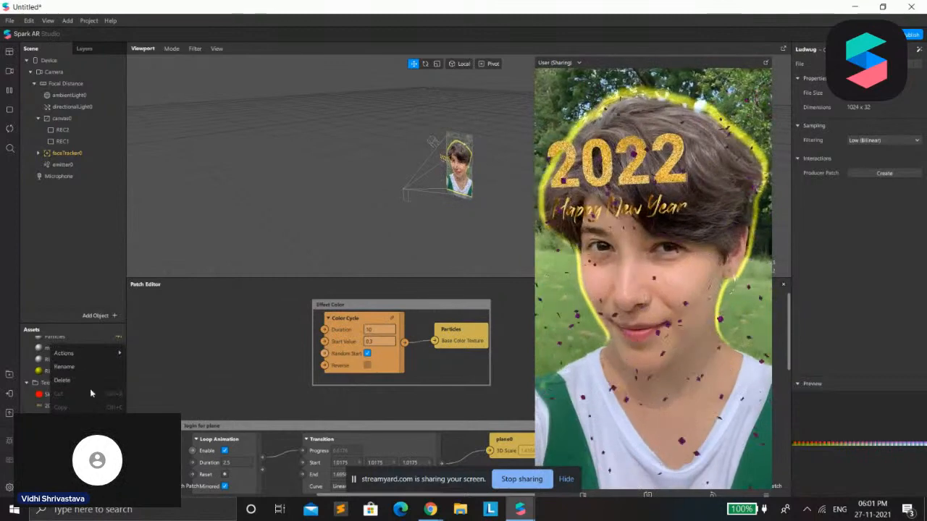
mouse_move(79, 354)
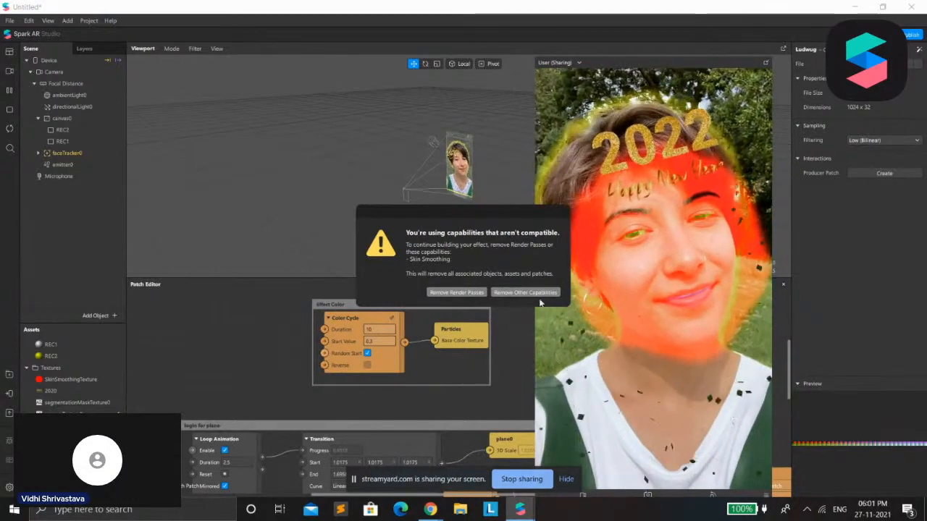
click(526, 293)
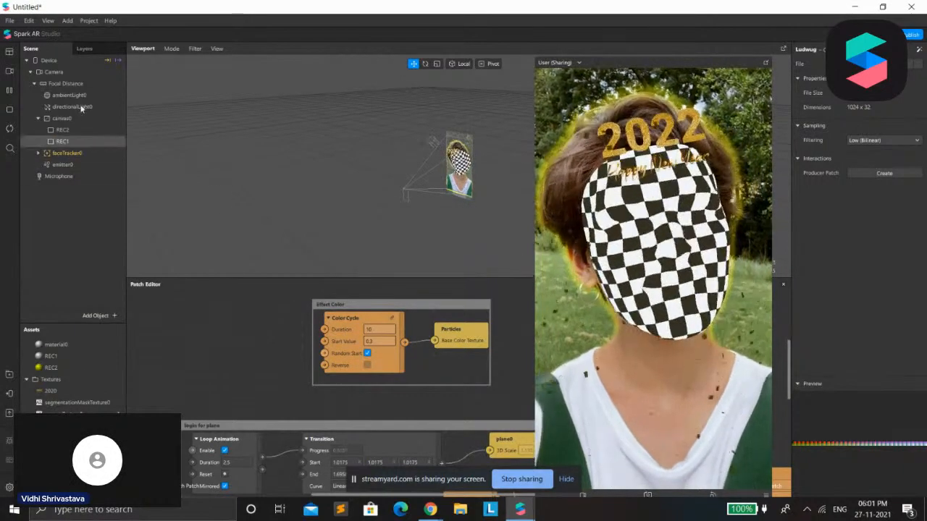
Expand faceTracker0 and hide its Soft face mesh
click(38, 153)
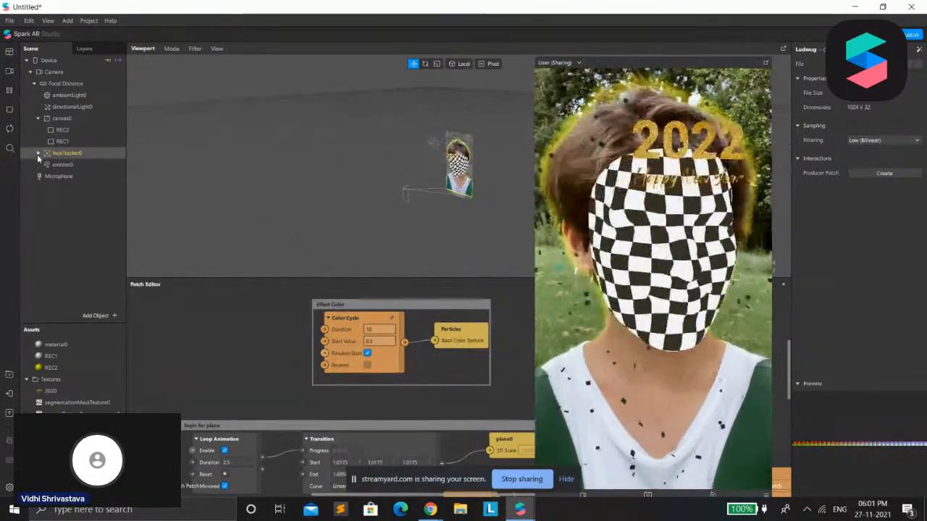
click(61, 164)
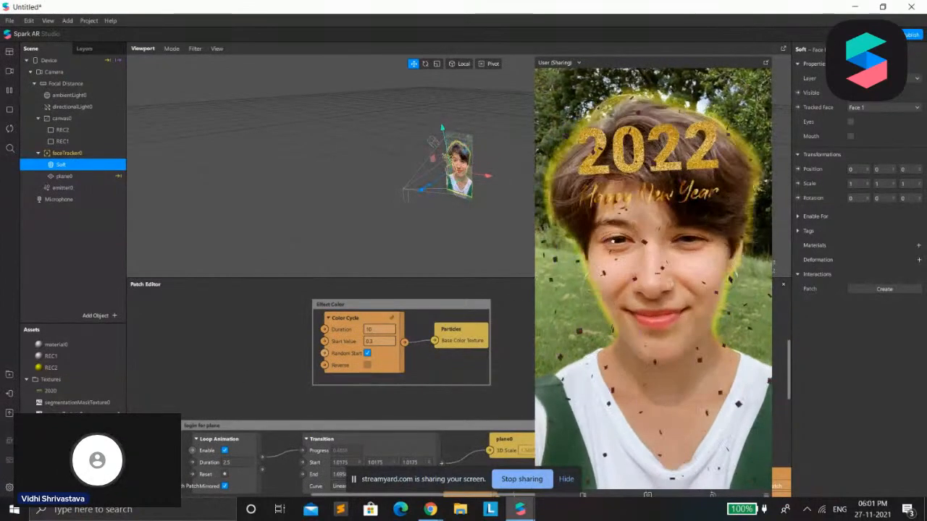
Preview the effect on several different sample people from the real-time simulation videos
scroll(76, 377, down, 1)
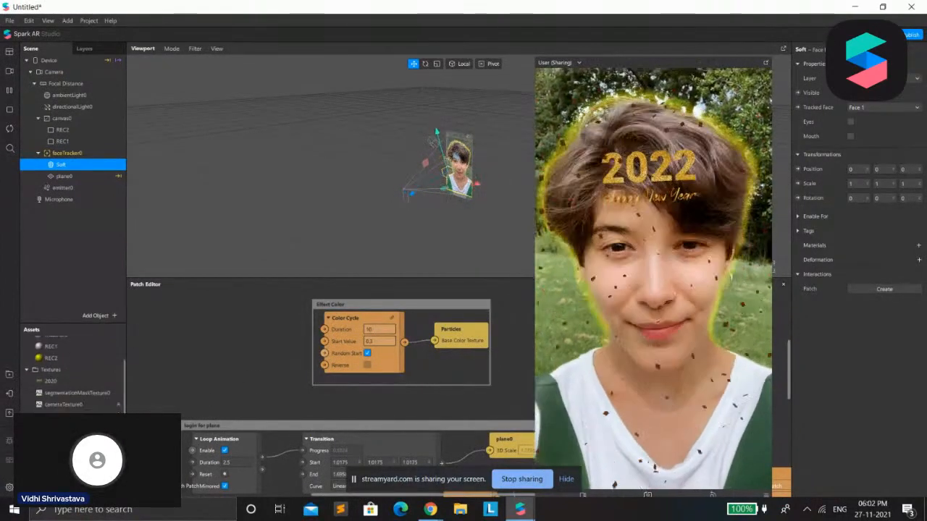
scroll(330, 387, down, 2)
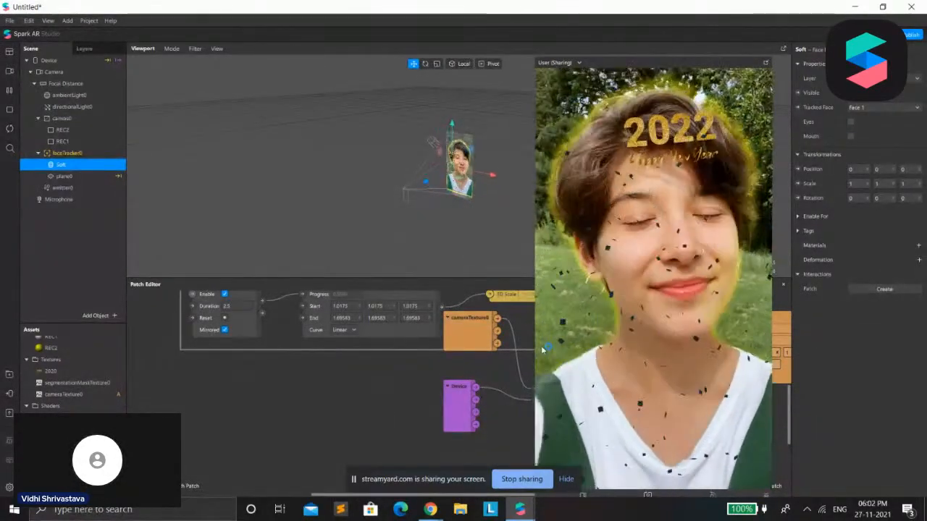
click(9, 70)
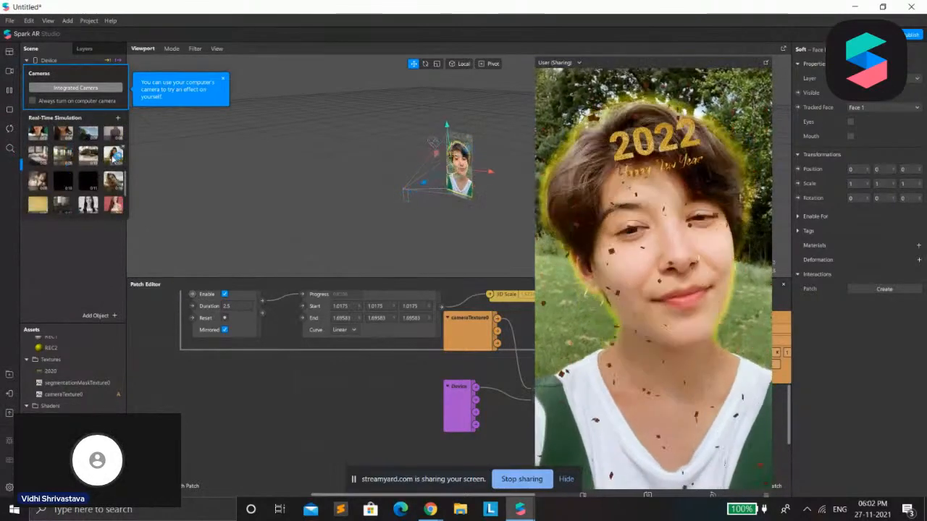
click(112, 156)
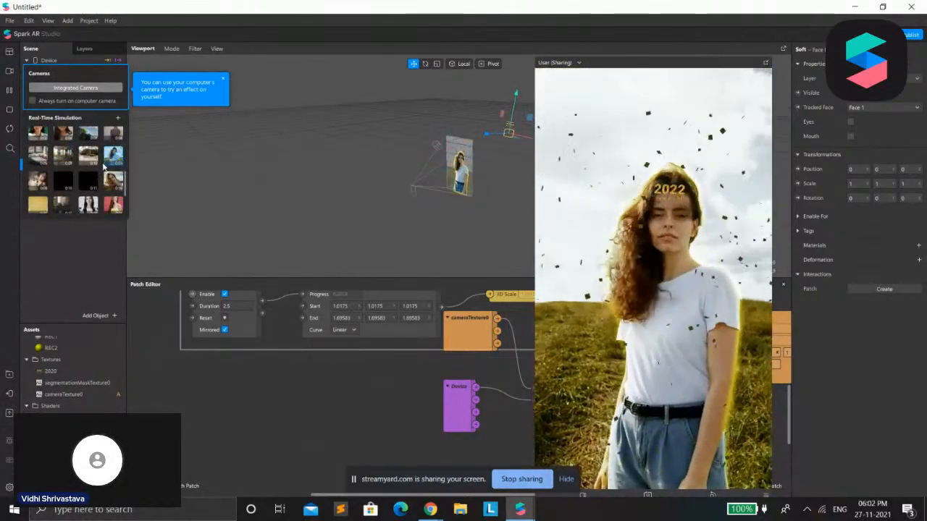
scroll(112, 163, down, 2)
click(112, 169)
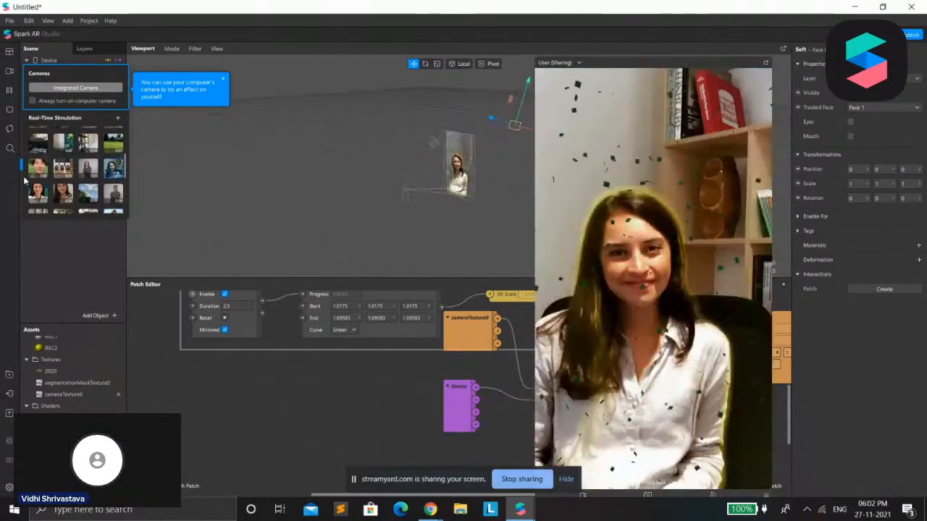
scroll(111, 165, up, 2)
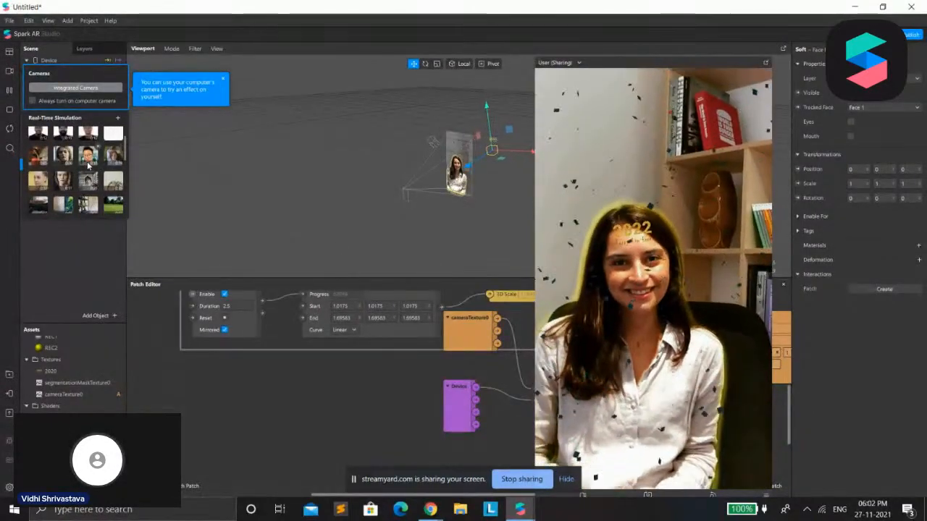
click(87, 156)
Shrink the simulator preview and test the effect on the sample man with glasses and a black T-shirt
drag(532, 311, 602, 213)
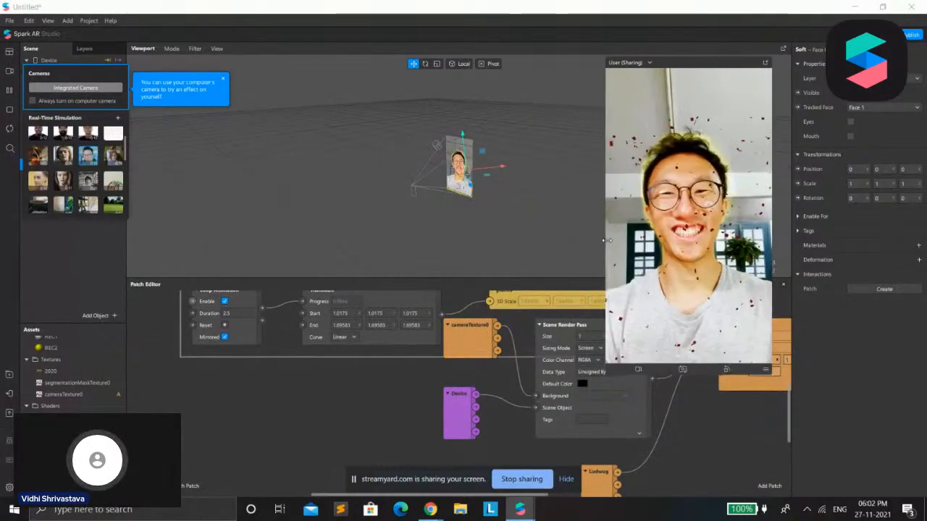
scroll(87, 171, up, 2)
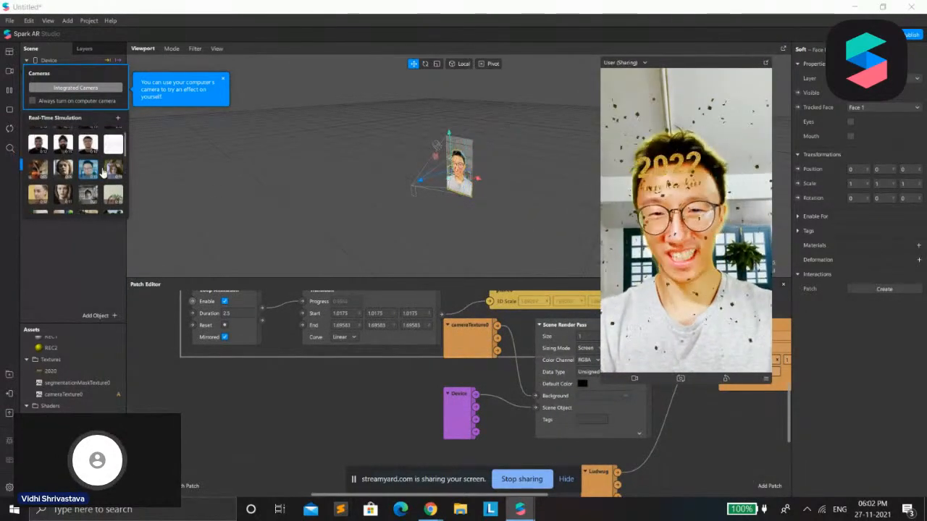
scroll(64, 180, down, 4)
scroll(73, 173, down, 5)
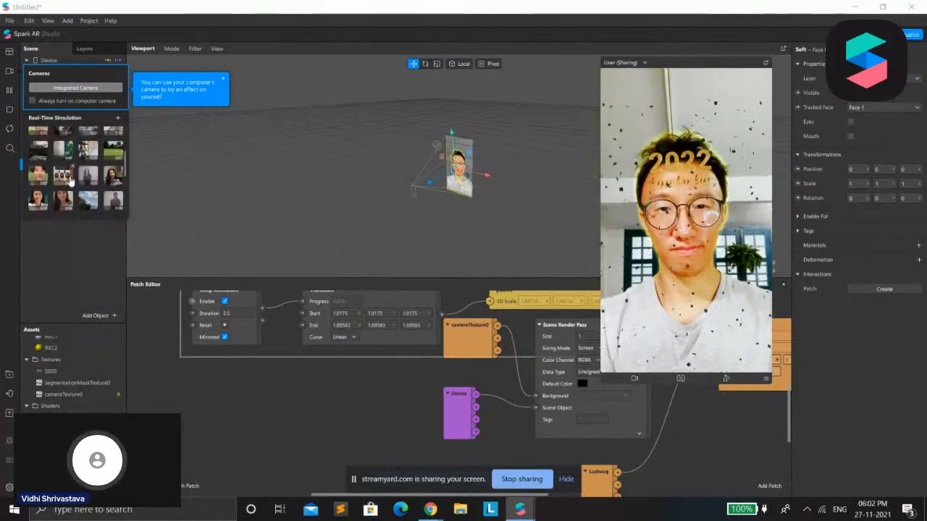
click(87, 161)
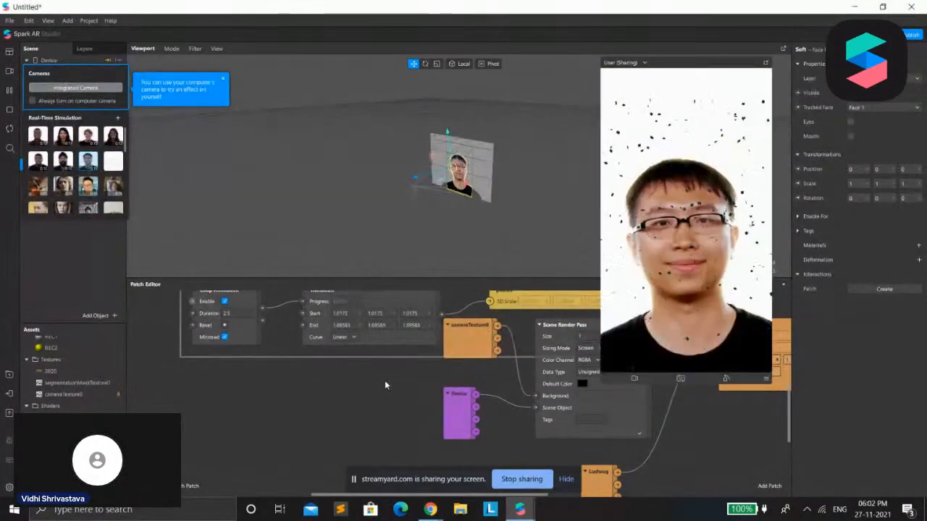
Shrink the simulator preview further and enlarge the Patch Editor upward over the viewport
scroll(383, 326, down, 4)
drag(602, 365, 665, 260)
drag(615, 279, 628, 198)
Rearrange the cameraTexture0, Device, Scene Render Pass, colorLUTShader, Ludwug and output Device patches into a spaced-out chain below the plane animation group
drag(575, 368, 575, 354)
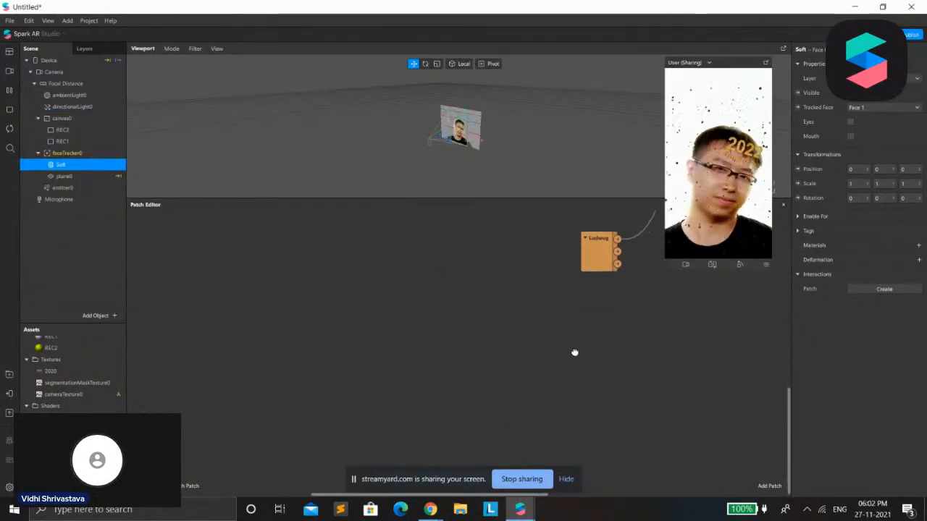
drag(789, 438, 797, 364)
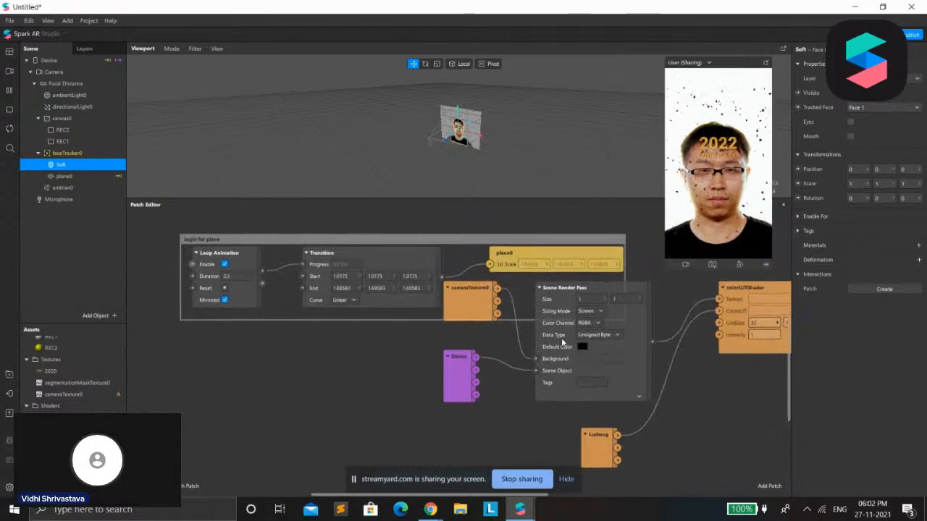
drag(459, 307, 273, 350)
drag(454, 369, 246, 442)
drag(553, 323, 431, 377)
drag(749, 345, 645, 411)
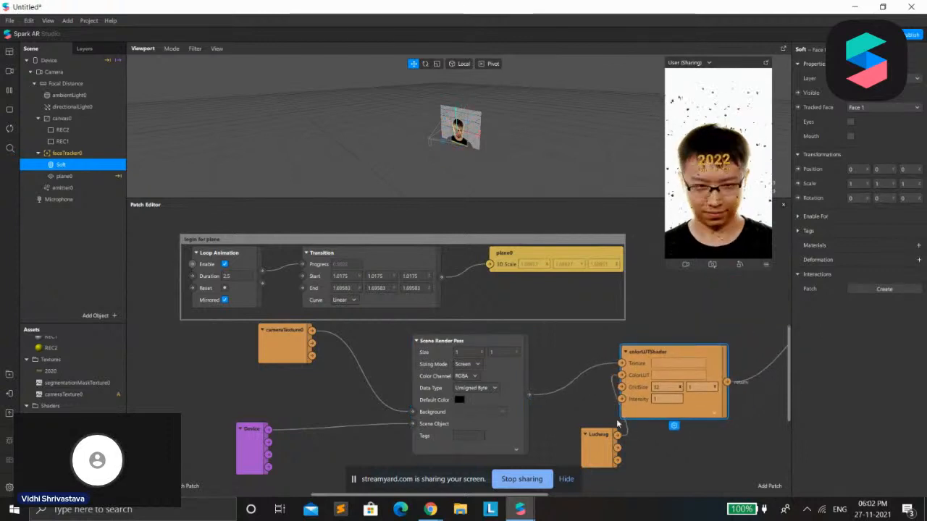
drag(600, 449, 534, 486)
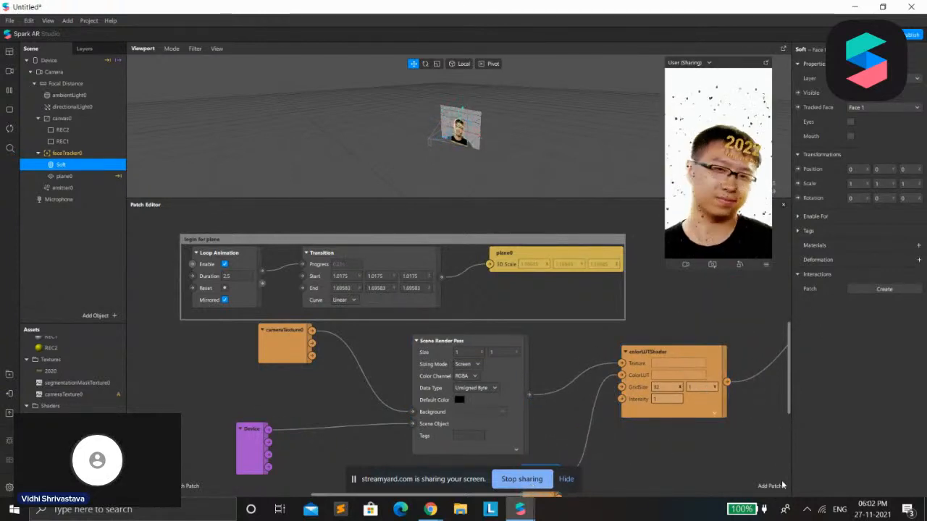
drag(497, 497, 608, 415)
drag(630, 302, 592, 386)
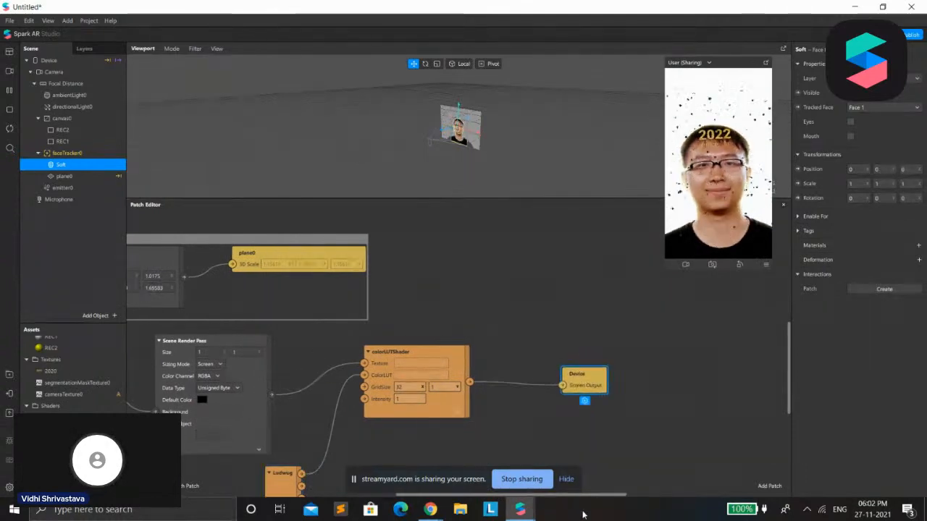
Fine-tune the positions of the cameraTexture0 and Scene Render Pass patches beneath the plane animation group
drag(591, 499, 504, 491)
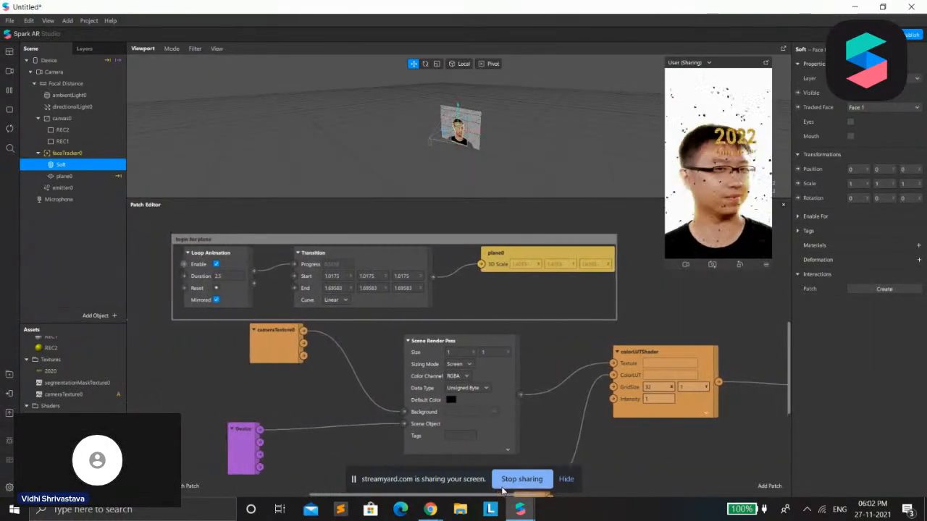
scroll(596, 366, down, 1)
drag(278, 335, 266, 345)
scroll(638, 426, down, 1)
click(517, 371)
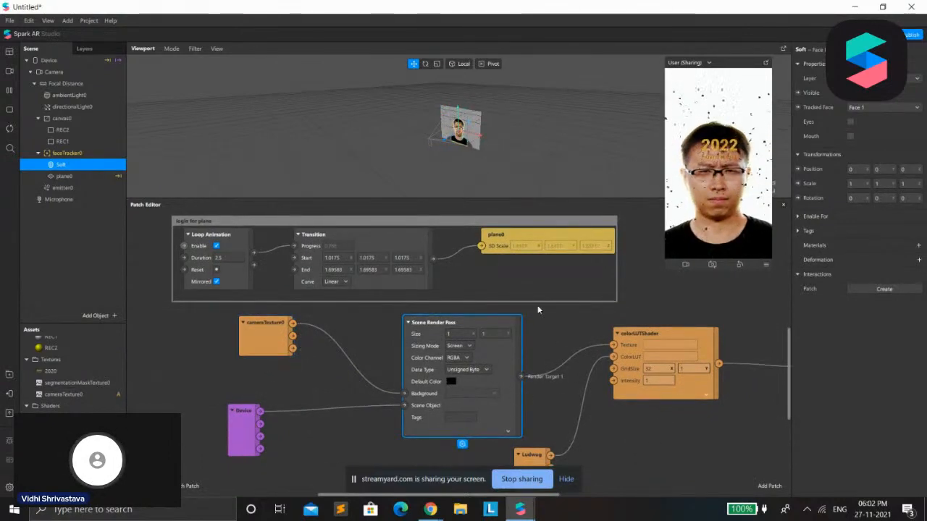
drag(415, 391, 417, 381)
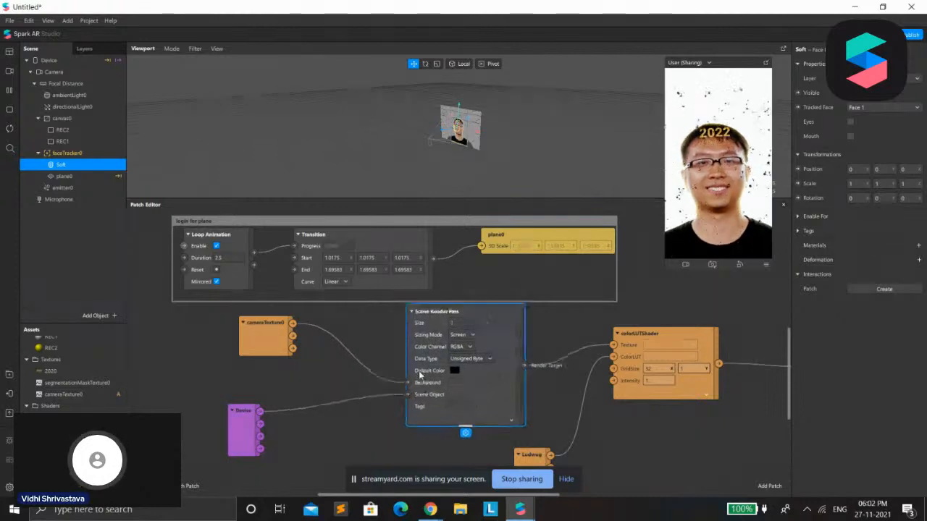
mouse_move(252, 339)
mouse_down()
mouse_move(235, 335)
mouse_move(268, 353)
mouse_move(232, 352)
mouse_move(211, 335)
mouse_move(258, 349)
mouse_up()
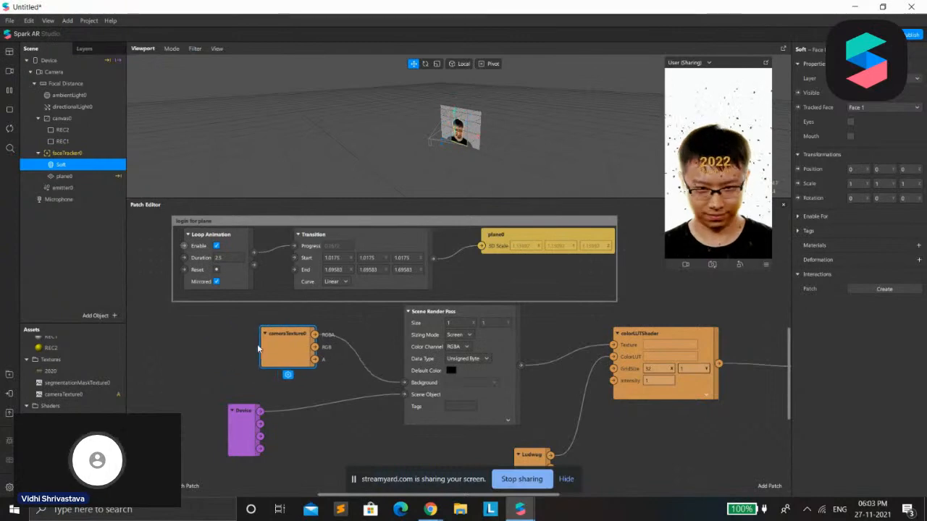
Examine the Camera's texture extraction and the cameraTexture0 asset and Device object that supply the two input patches
click(39, 73)
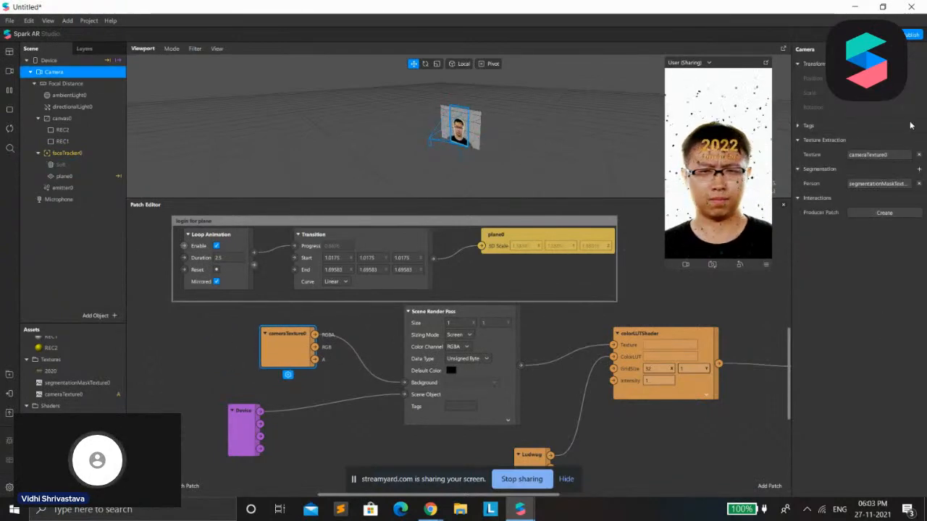
scroll(72, 369, up, 1)
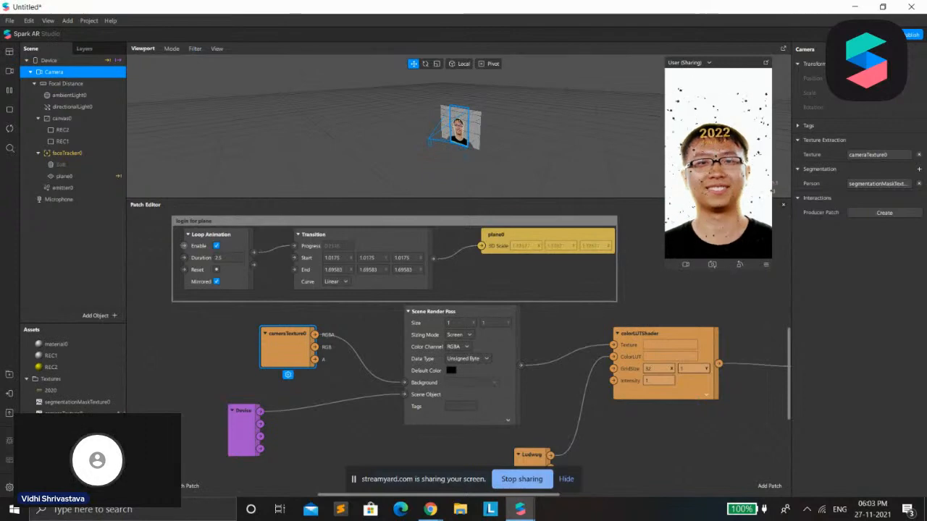
drag(70, 413, 275, 377)
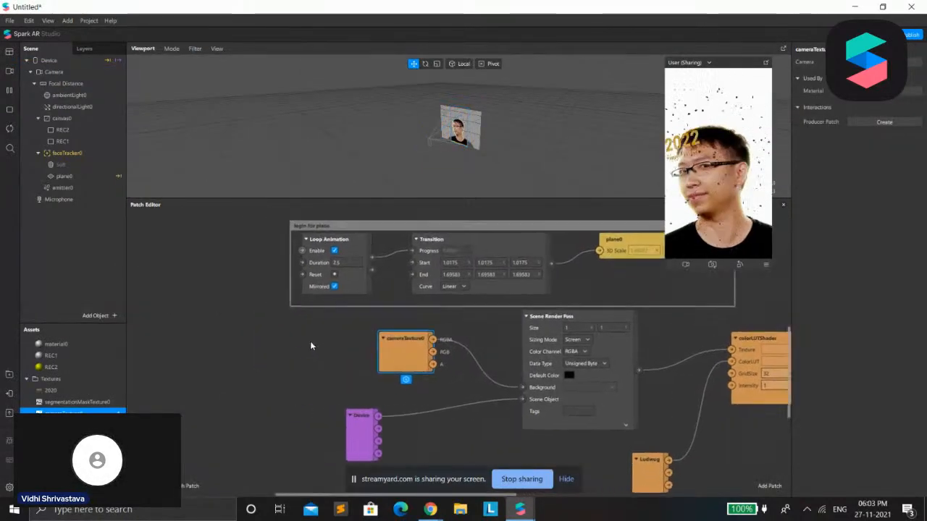
drag(491, 496, 562, 495)
drag(55, 60, 266, 428)
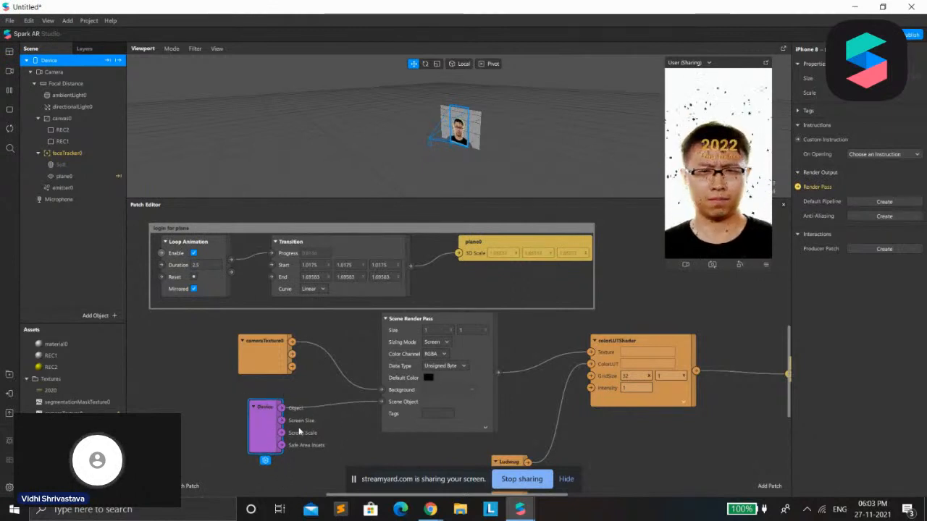
Lower the Scene Render Pass patch so it lines up with the colorLUTShader patch
drag(346, 496, 410, 495)
drag(307, 334, 283, 373)
drag(438, 364, 404, 364)
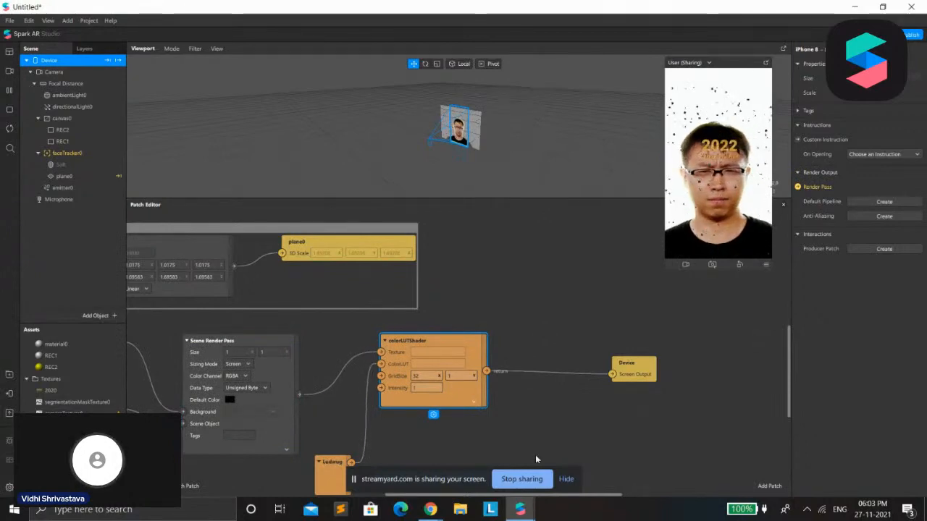
drag(561, 494, 529, 494)
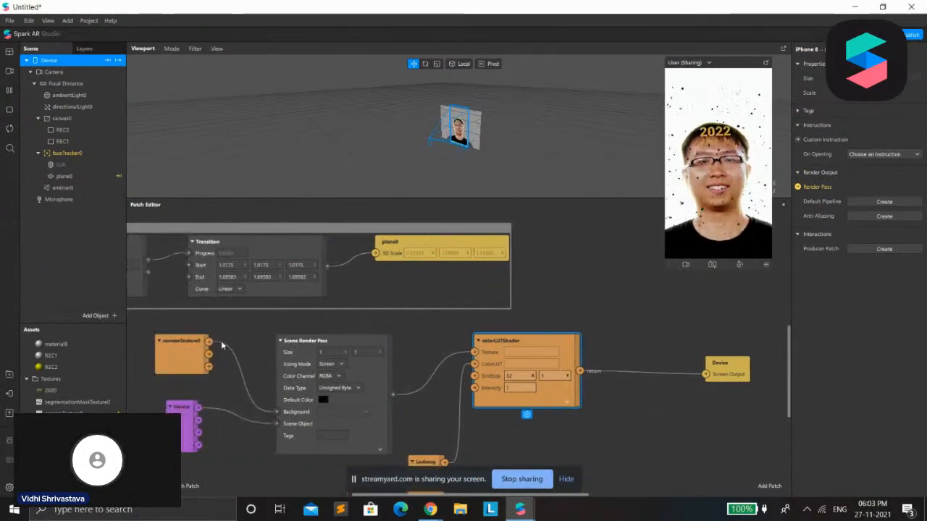
Lower the cameraTexture0 patch slightly and move the Ludwug patch up closer to the colorLUTShader patch
drag(174, 352, 186, 364)
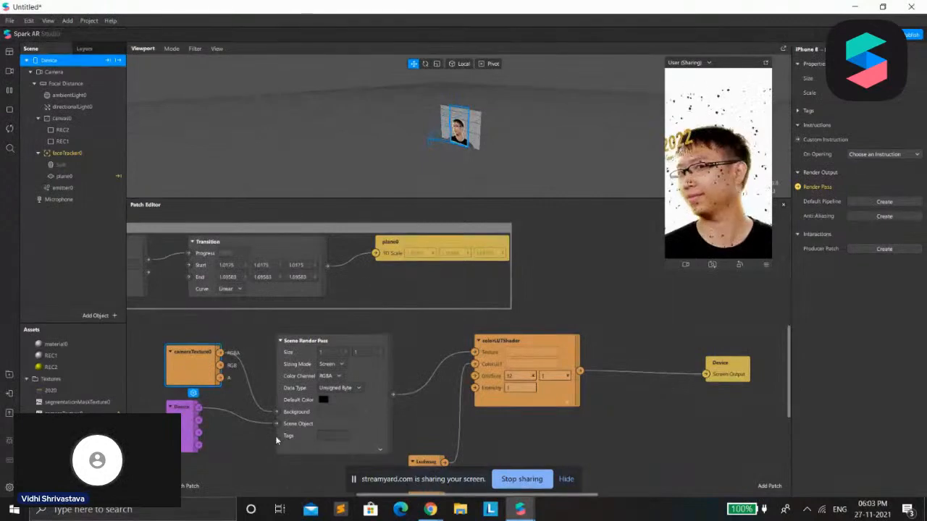
click(176, 409)
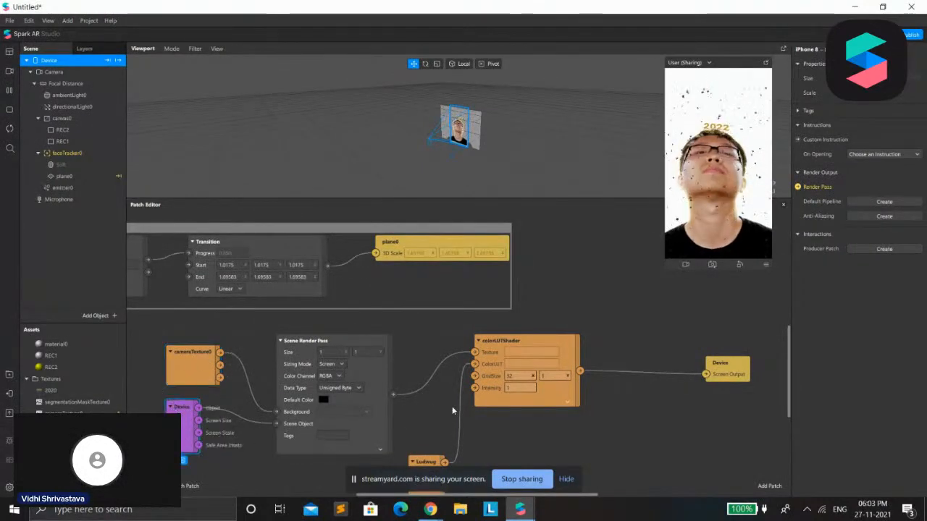
click(497, 401)
click(425, 462)
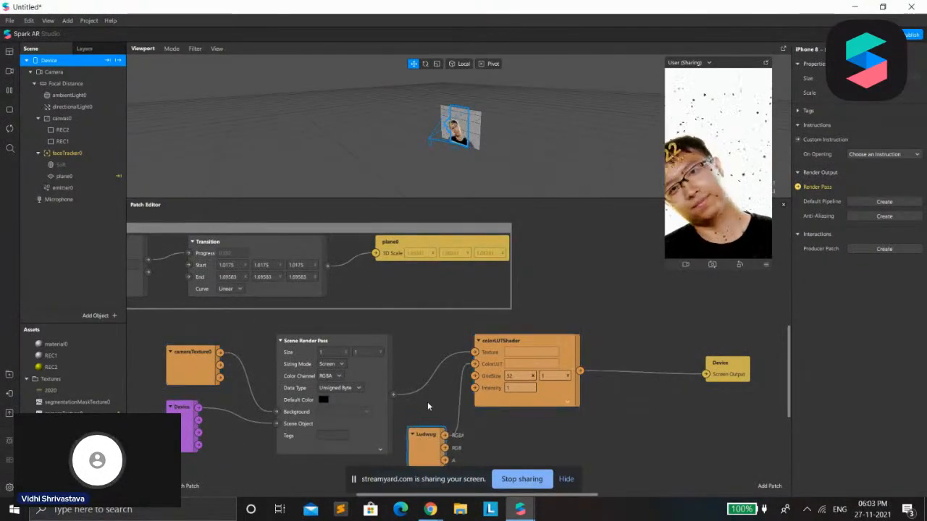
Inspect the Ludwug texture's properties and its connection to the ColorLUT input of the colorLUTShader patch
scroll(73, 376, down, 2)
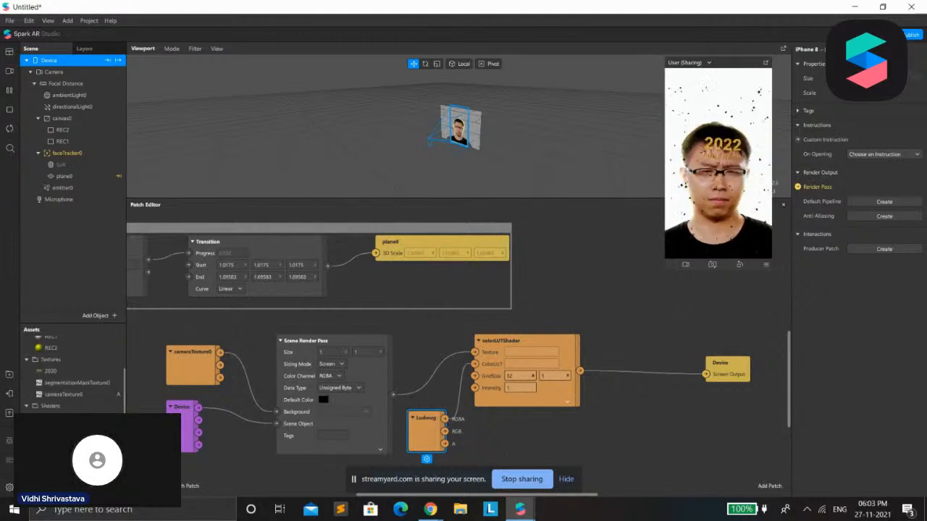
click(63, 441)
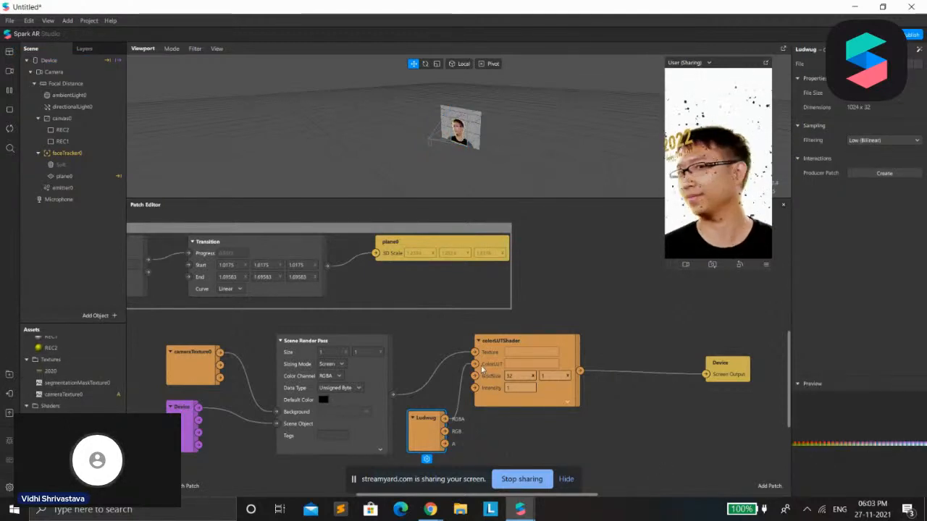
drag(475, 364, 462, 356)
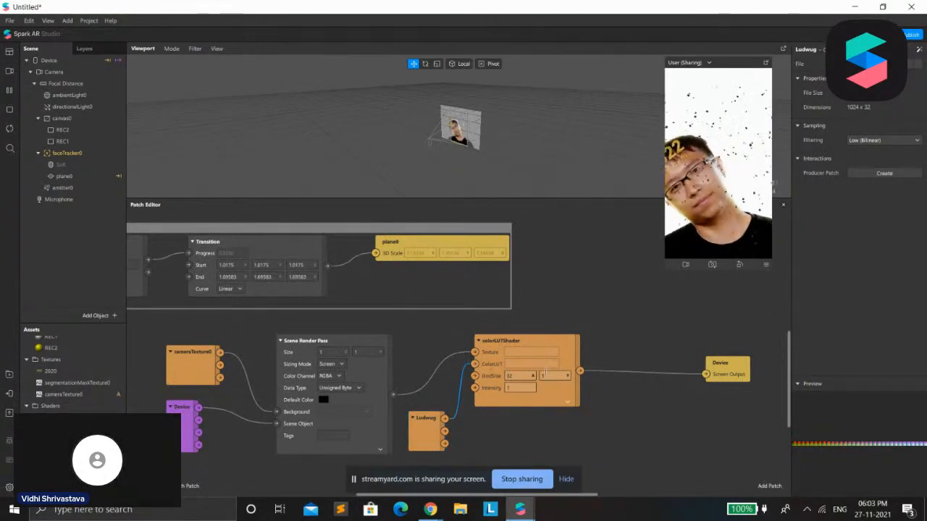
mouse_move(520, 509)
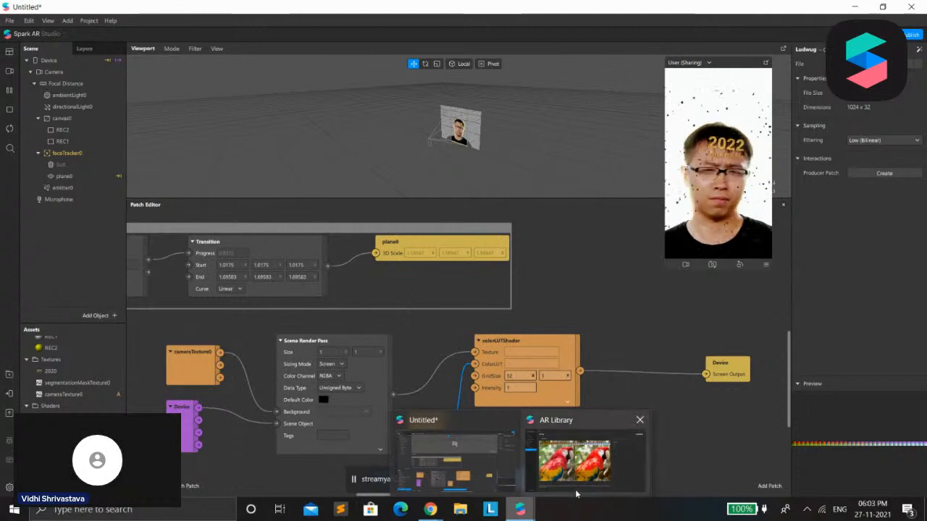
Move the output Device patch closer to colorLUTShader and disconnect the shader from its Screen Output
drag(733, 369, 677, 335)
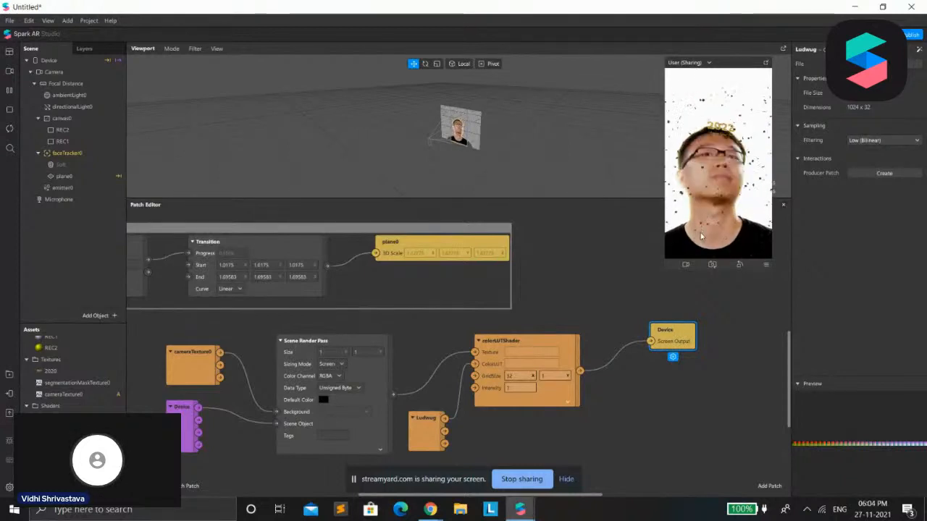
drag(651, 341, 674, 309)
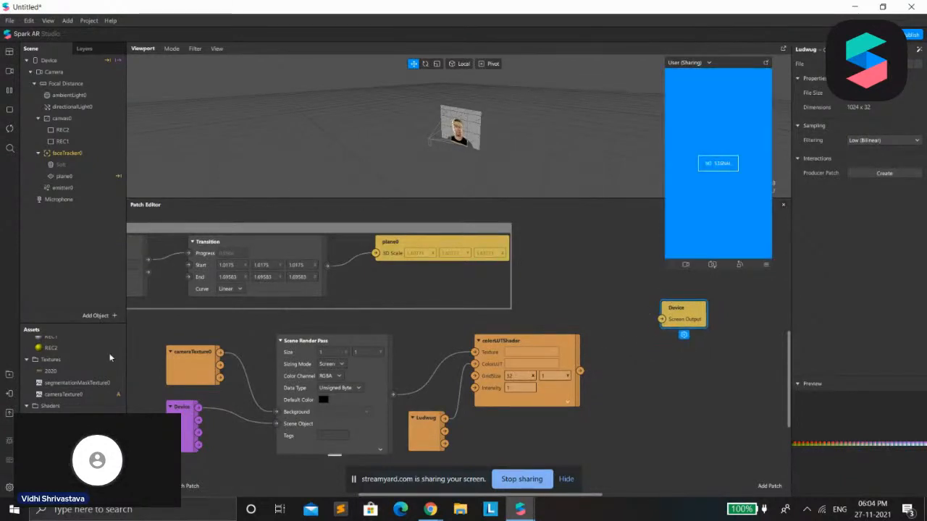
Try feeding the colorLUTShader output into a new Diffuse Texture patch created from the REC1 material
click(63, 142)
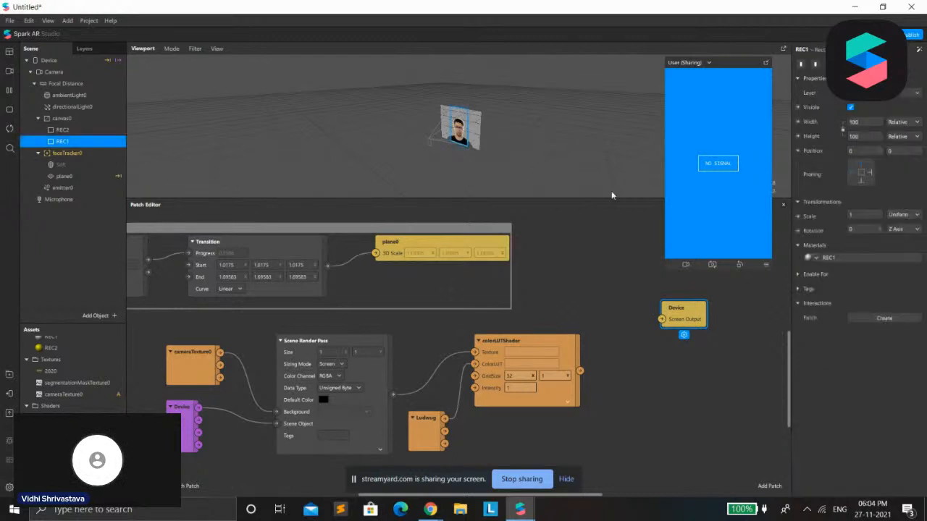
click(869, 257)
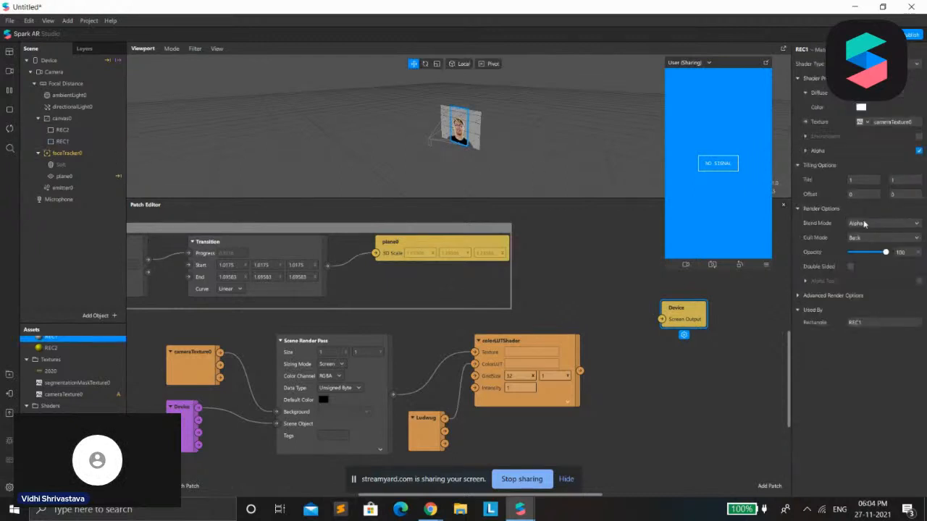
click(807, 123)
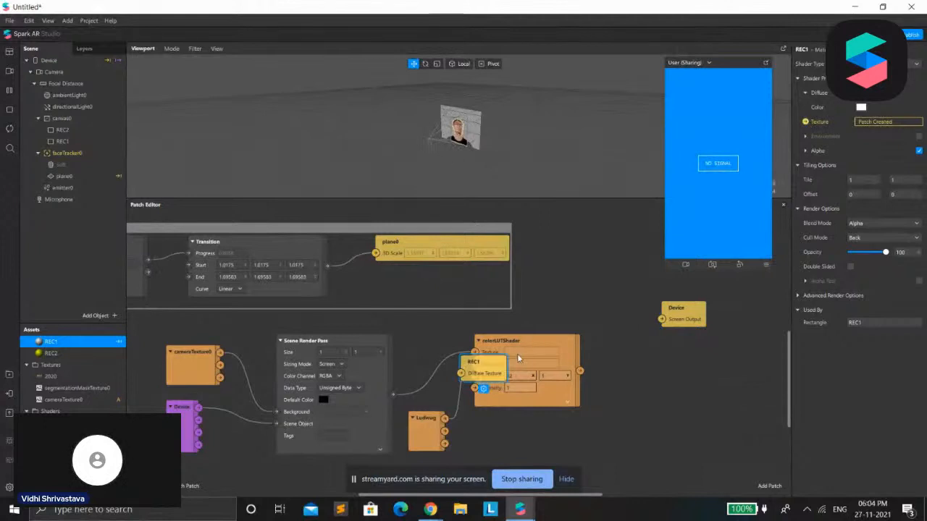
drag(534, 371, 684, 370)
drag(584, 372, 619, 375)
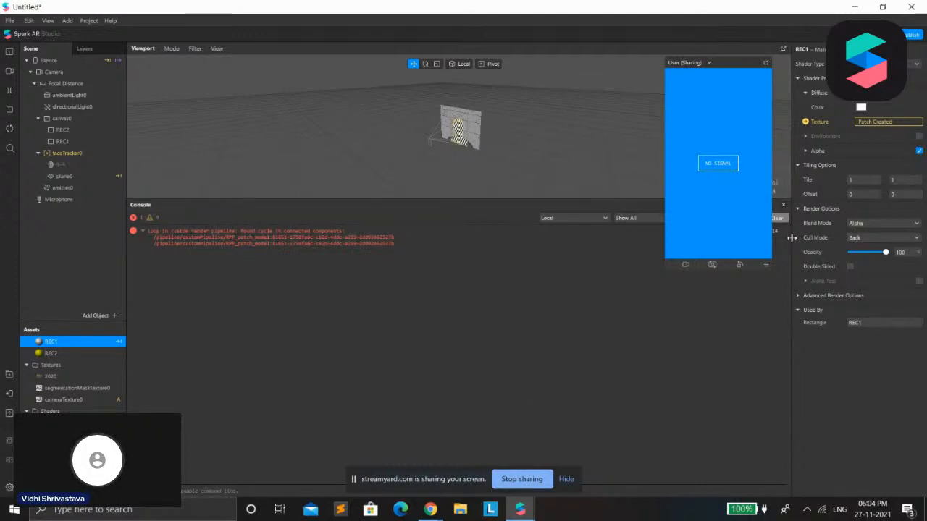
Close the Console, reopen the Patch Editor and move the REC1 patch up beside the output Device patch
click(783, 205)
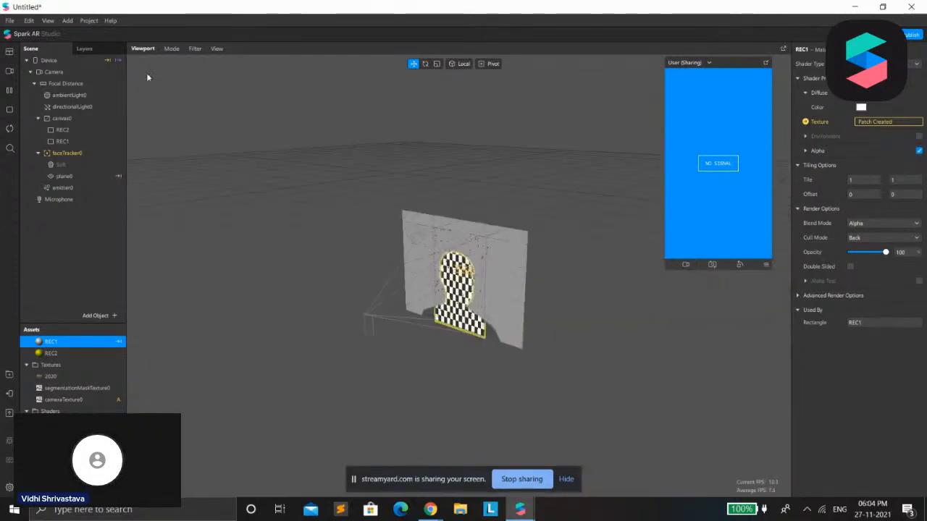
click(48, 21)
click(65, 32)
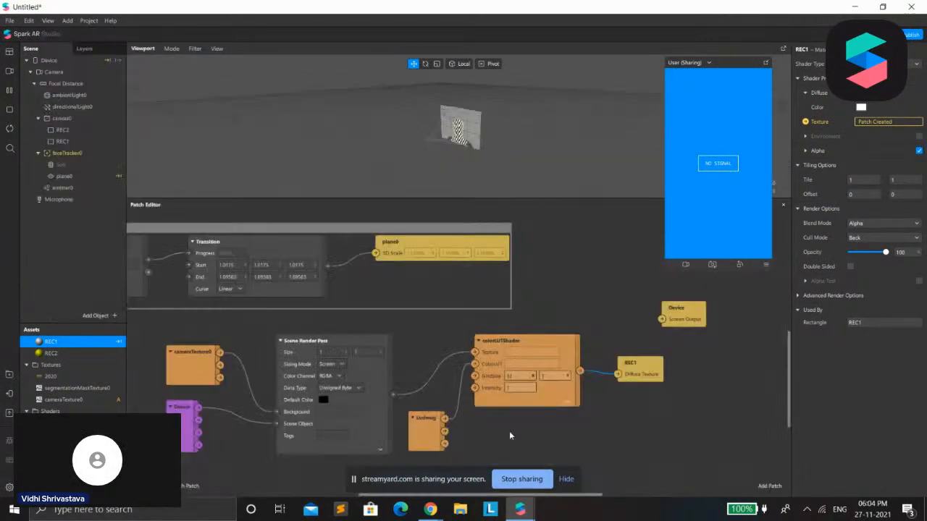
drag(628, 368, 651, 335)
Shift the colorLUTShader patch slightly toward Scene Render Pass and raise the Ludwug patch closer to it
click(538, 350)
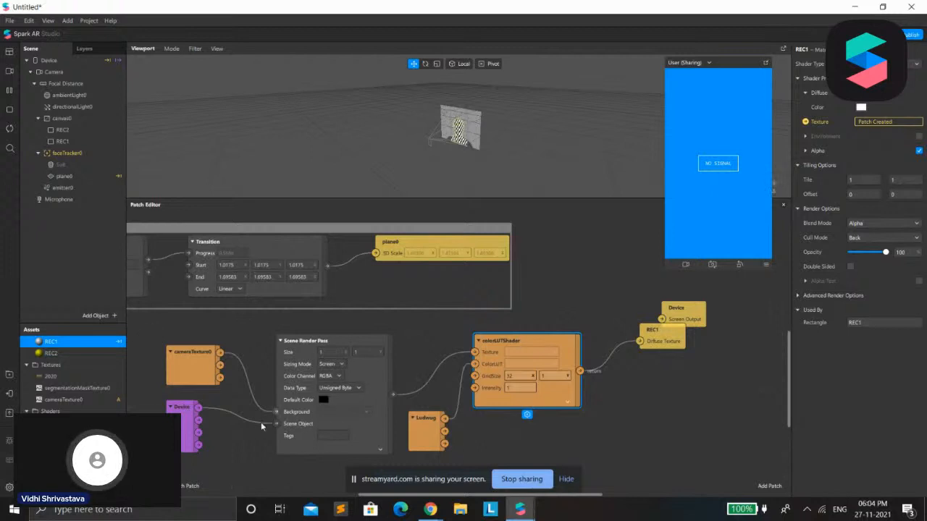
key(XF86MonBrightnessUp)
drag(532, 370, 512, 366)
drag(417, 429, 417, 418)
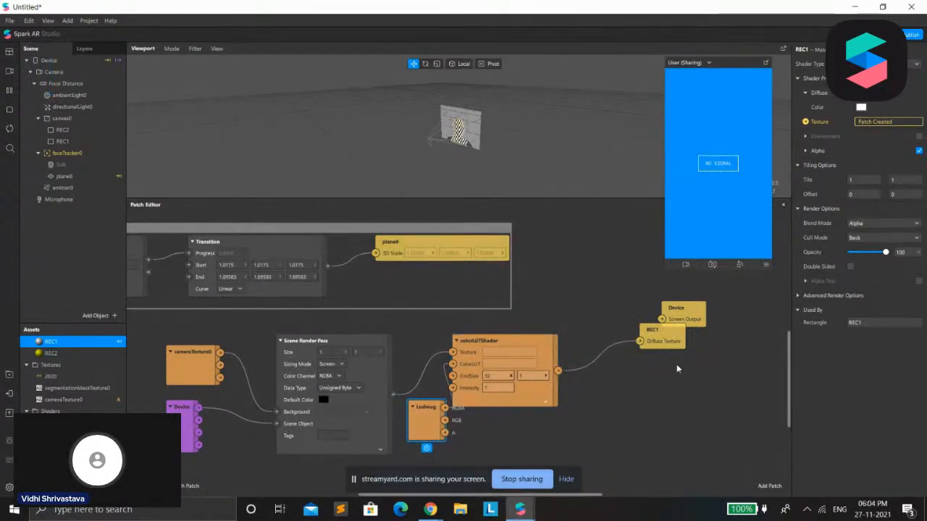
Delete the REC1 texture patch and reconnect colorLUTShader to the Device patch's Screen Output, placing Device closer to the shader
drag(644, 342, 660, 379)
key(Delete)
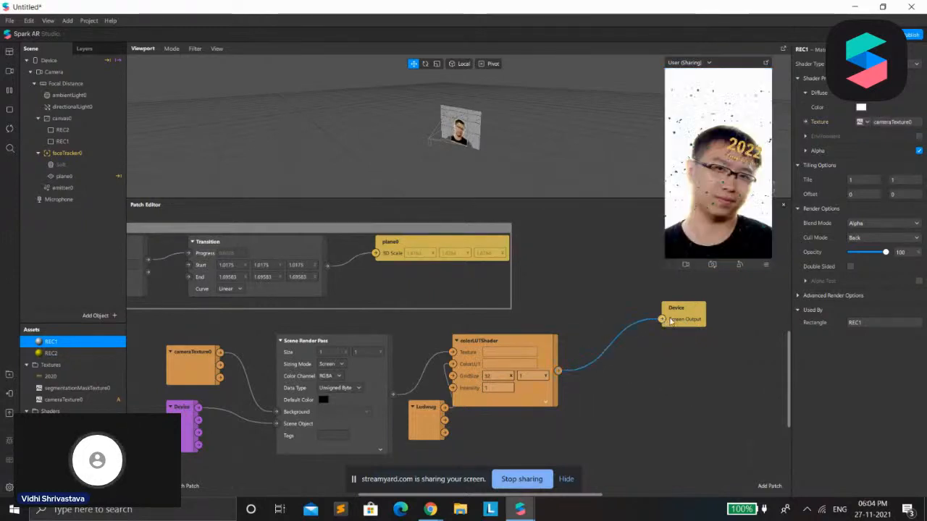
drag(670, 321, 636, 343)
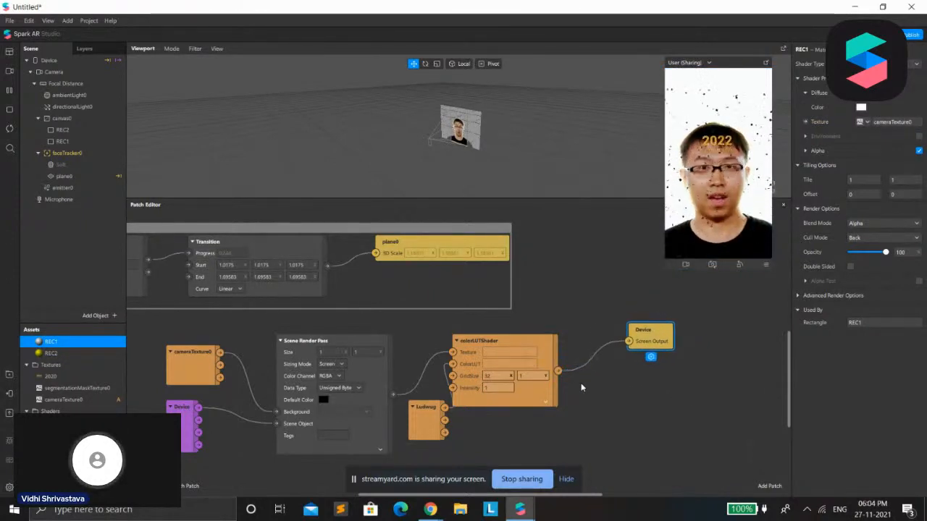
Move all the LUT filter patches down together, away from the plane0 animation group, and wrap them in a comment
drag(158, 330, 755, 497)
drag(659, 345, 670, 393)
scroll(673, 383, up, 1)
scroll(675, 377, down, 2)
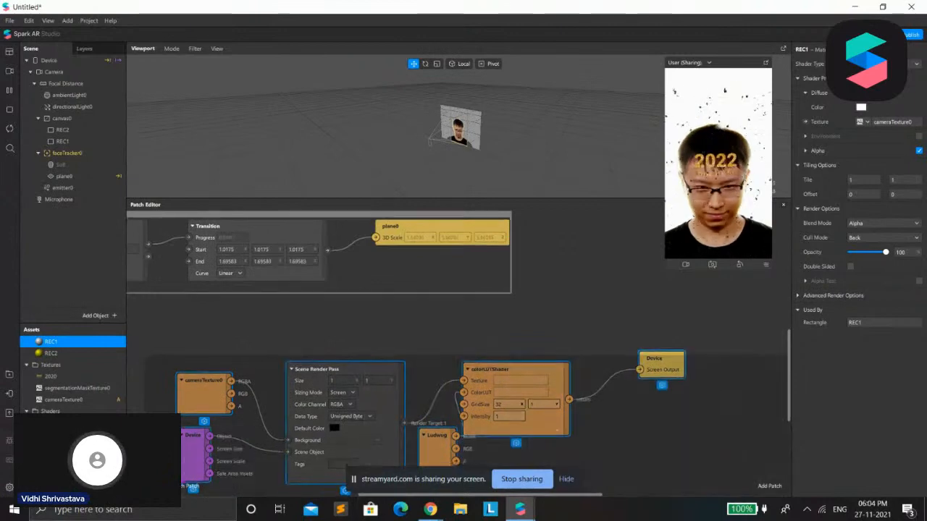
scroll(641, 423, right, 2)
right_click(453, 369)
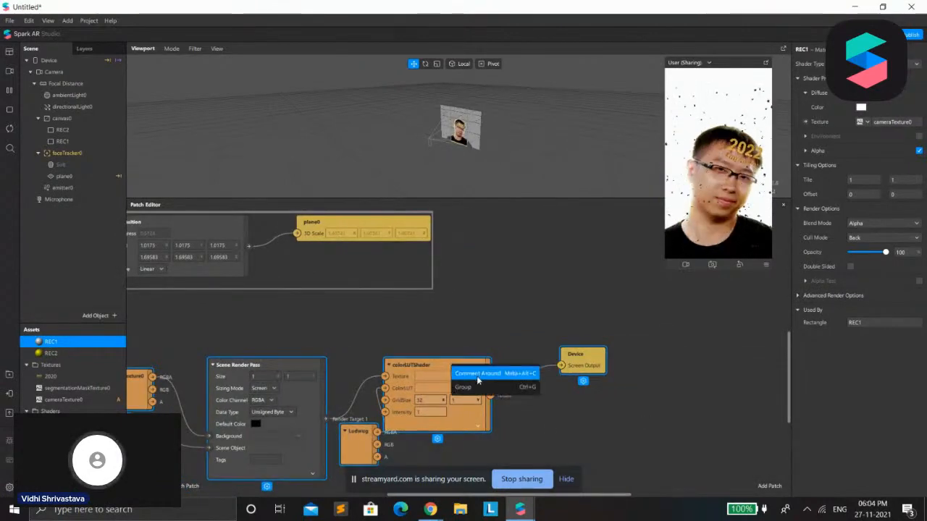
click(478, 374)
click(603, 502)
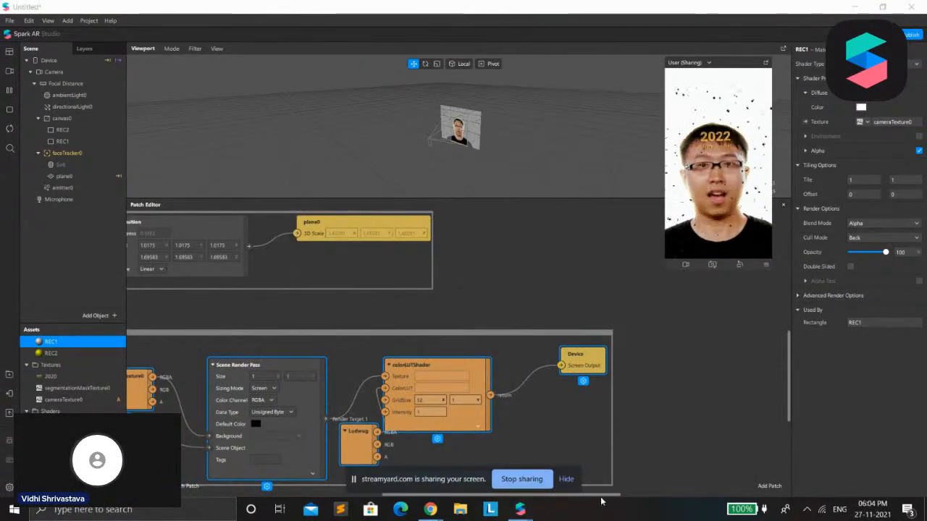
Title the comment around the LUT filter patches "color effect"
drag(600, 497, 504, 496)
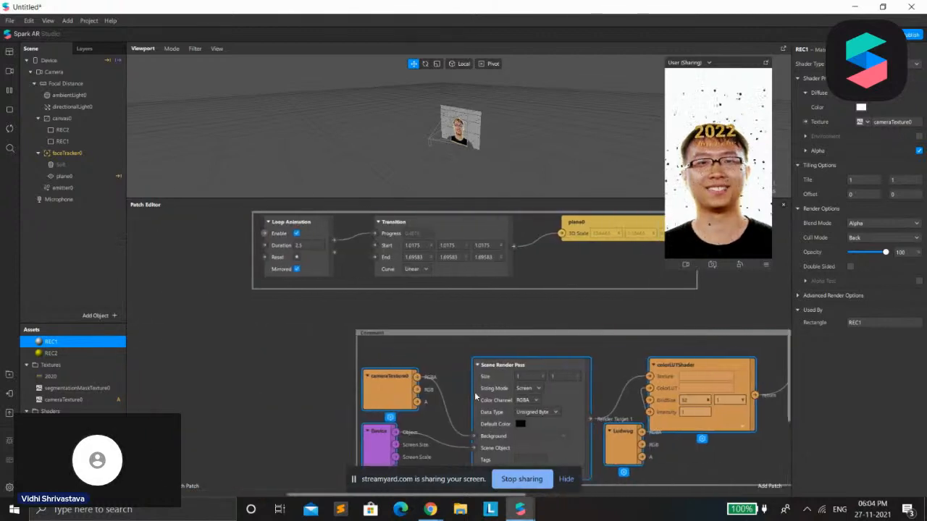
double_click(371, 332)
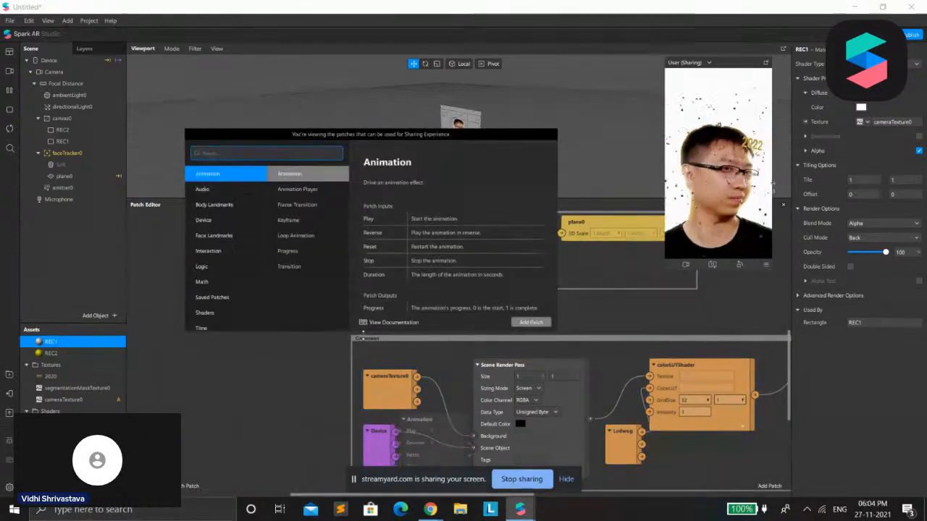
click(365, 336)
click(372, 343)
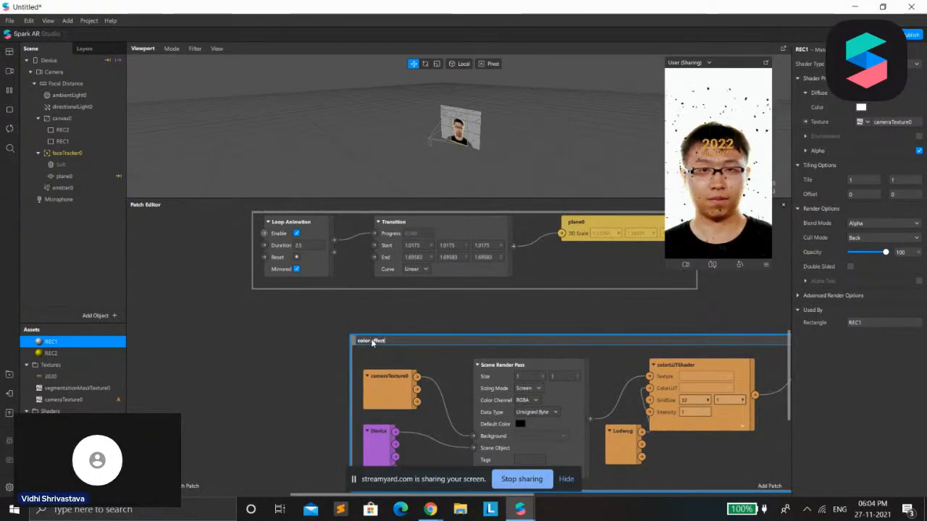
double_click(371, 341)
Add a Face Finder patch in the empty area below the color effect comment
scroll(601, 394, down, 3)
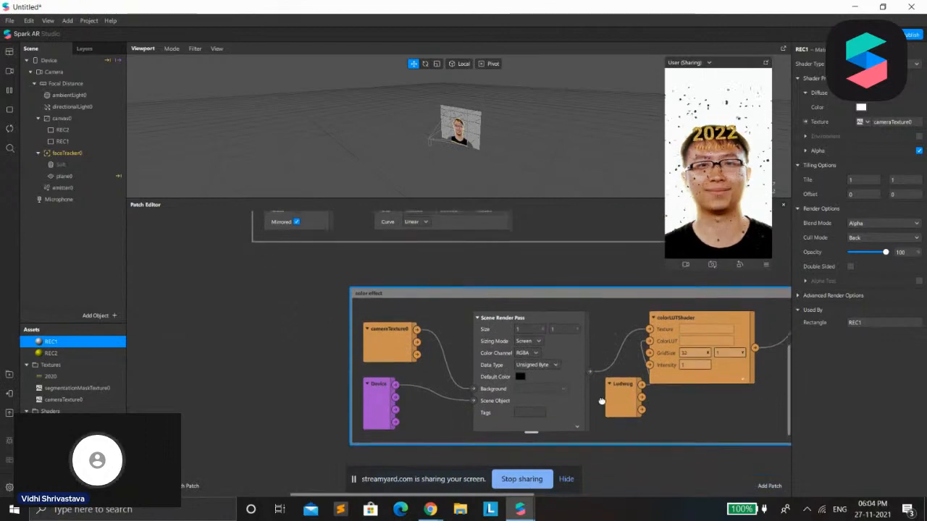
scroll(710, 412, up, 1)
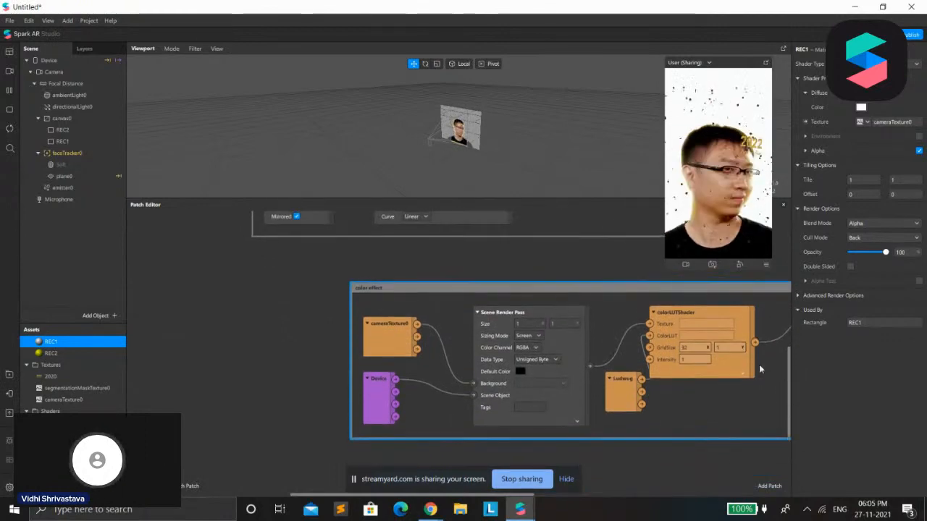
drag(526, 497, 609, 503)
drag(790, 401, 779, 454)
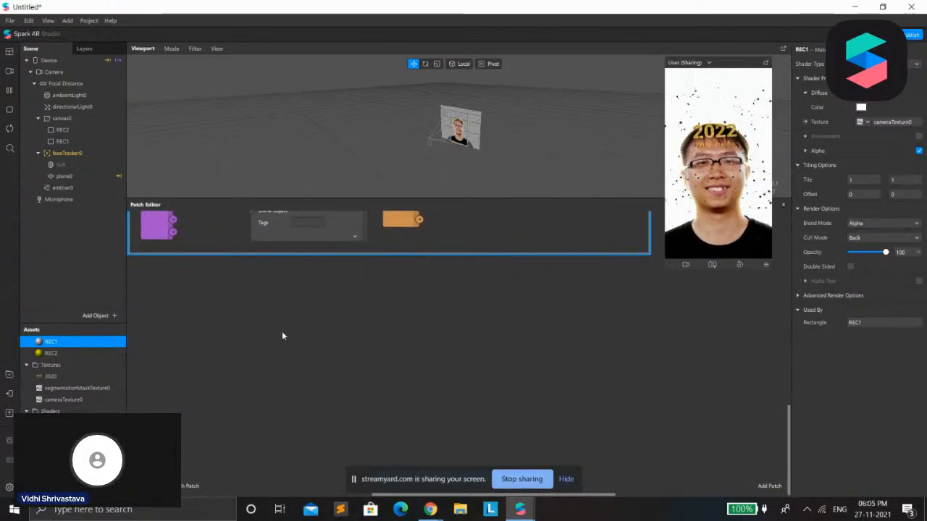
right_click(308, 364)
text(a)
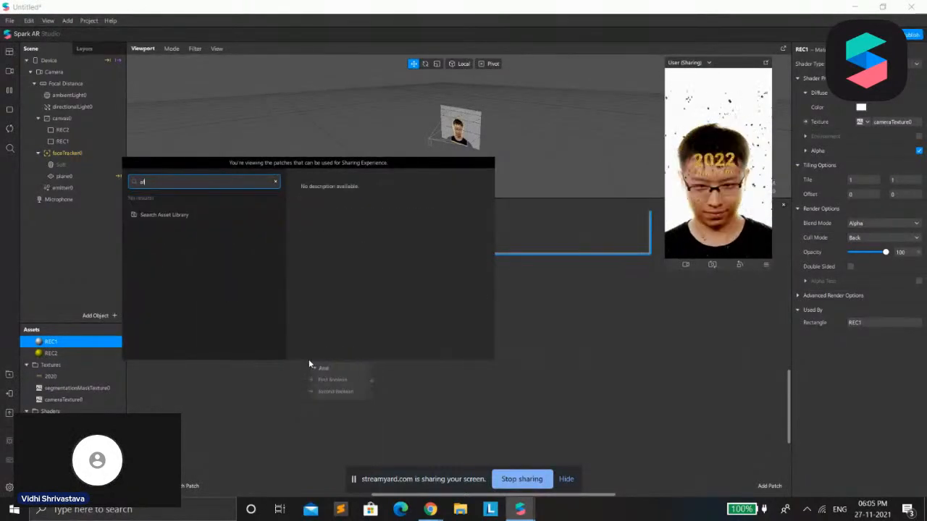
key(BackSpace)
key(BackSpace)
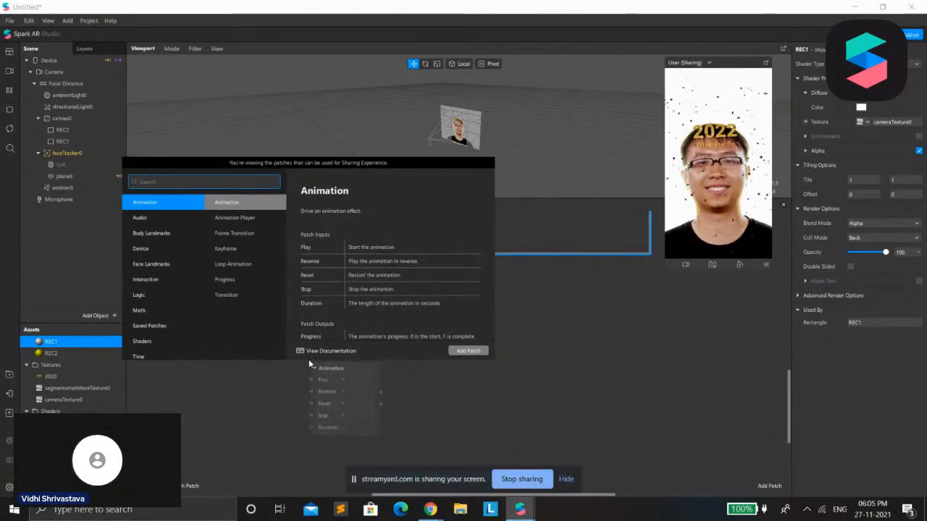
text(face)
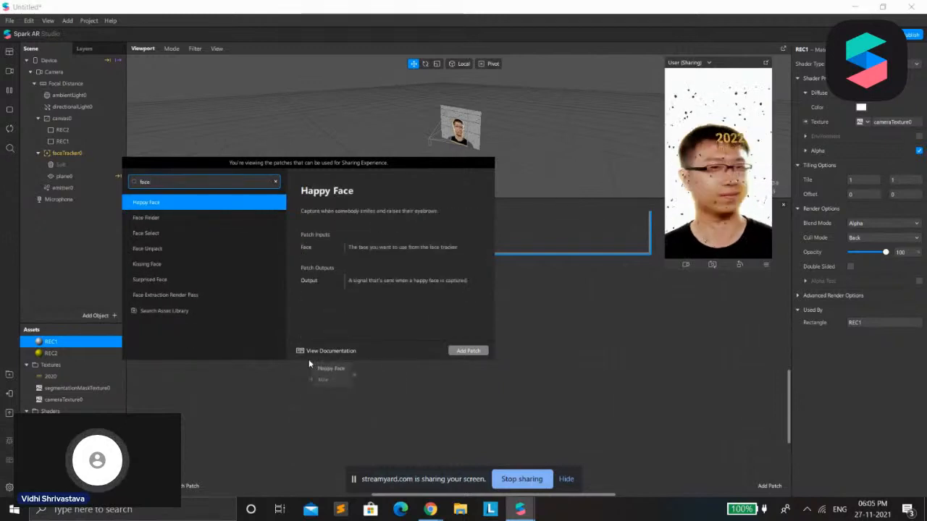
text(,)
key(Down)
drag(318, 376, 247, 346)
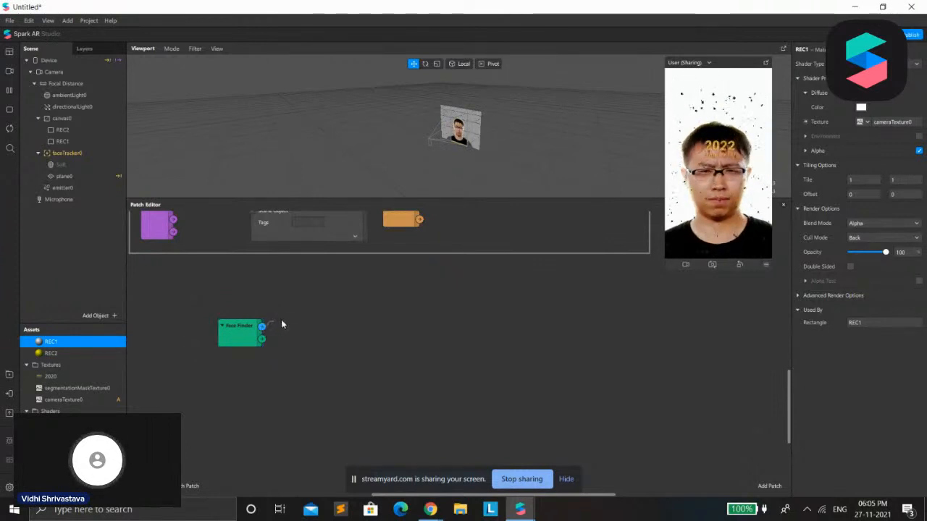
Add a Face Select patch connected to the Face Finder's faces output
drag(286, 322, 286, 322)
text(face)
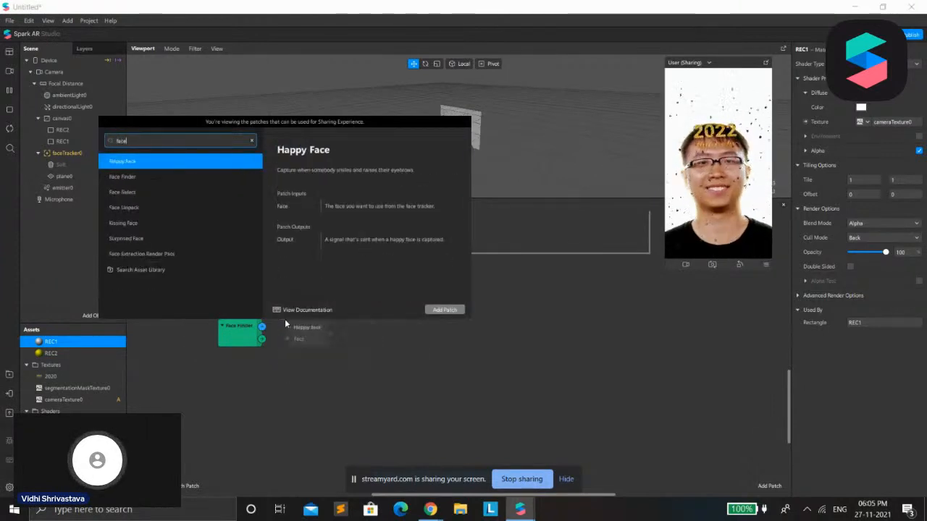
key(Down)
key(Down)
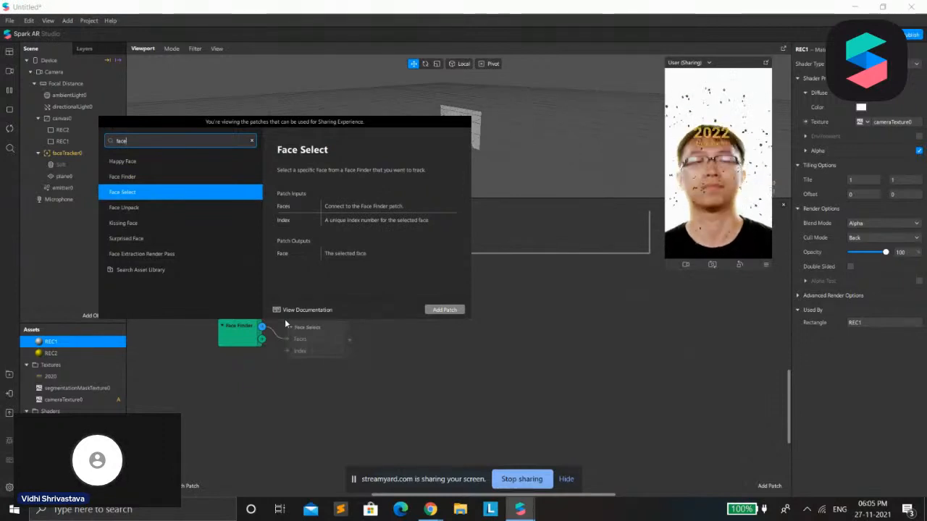
key(Return)
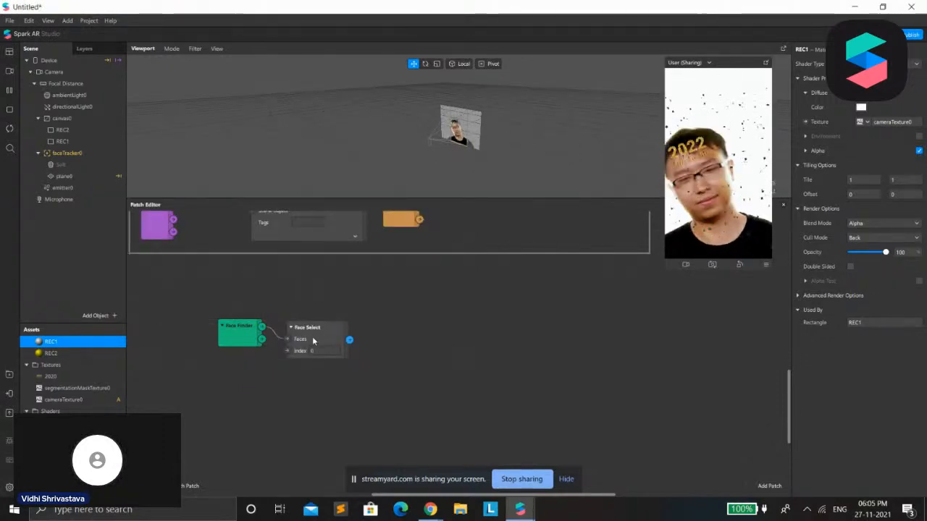
Reposition the Face Finder and Face Select patches so they line up side by side
drag(309, 328, 318, 315)
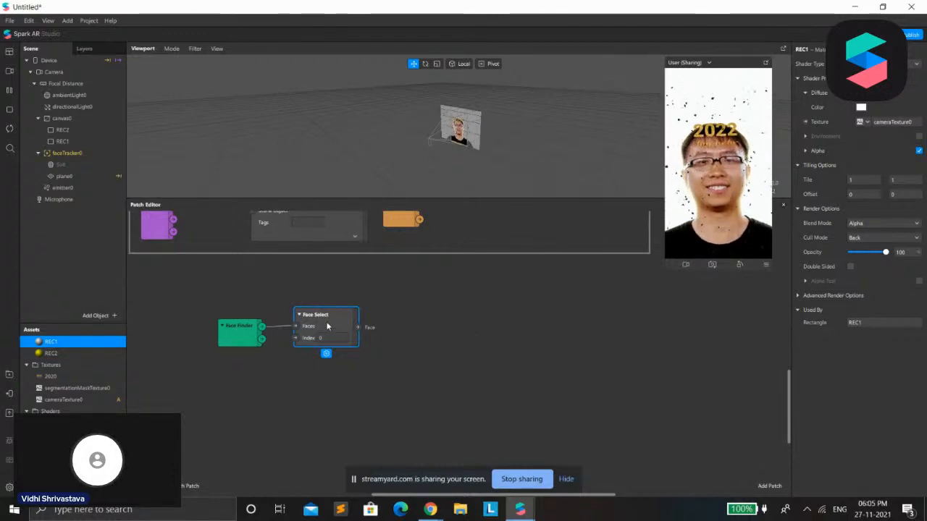
drag(326, 325, 328, 302)
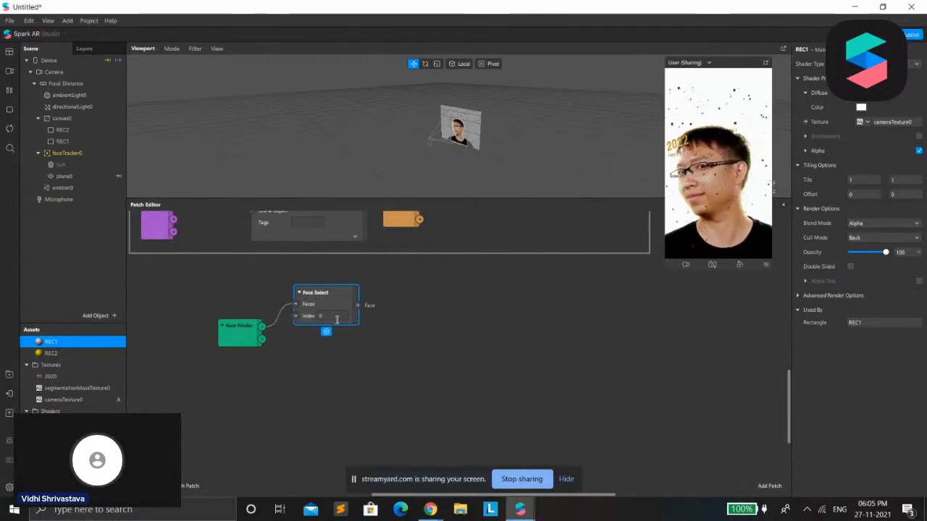
drag(222, 320, 215, 315)
drag(321, 293, 306, 305)
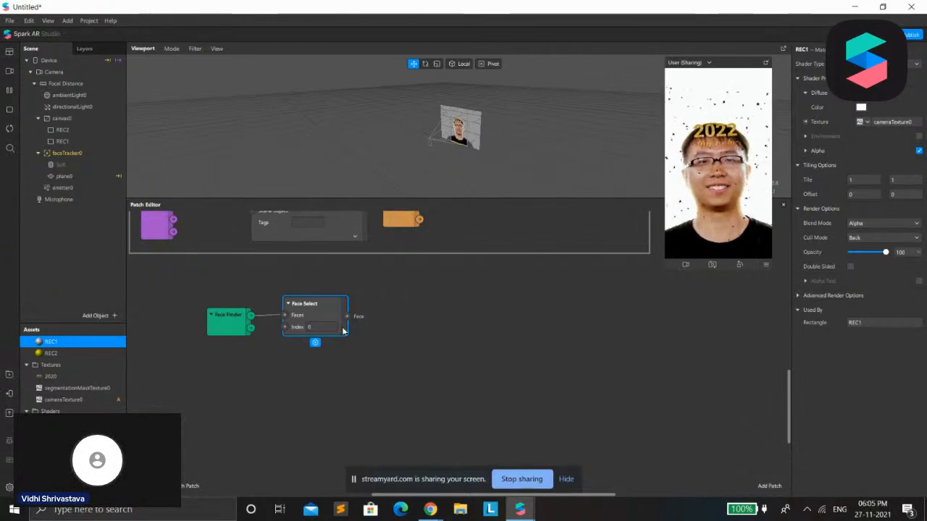
Add a Smile interaction patch connected to the Face output of Face Select
drag(346, 316, 382, 301)
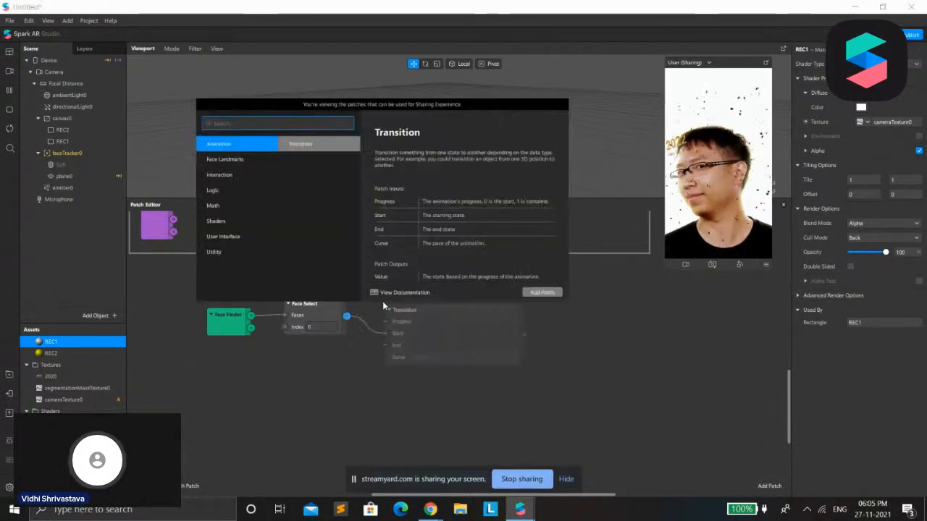
text(sm)
key(BackSpace)
key(BackSpace)
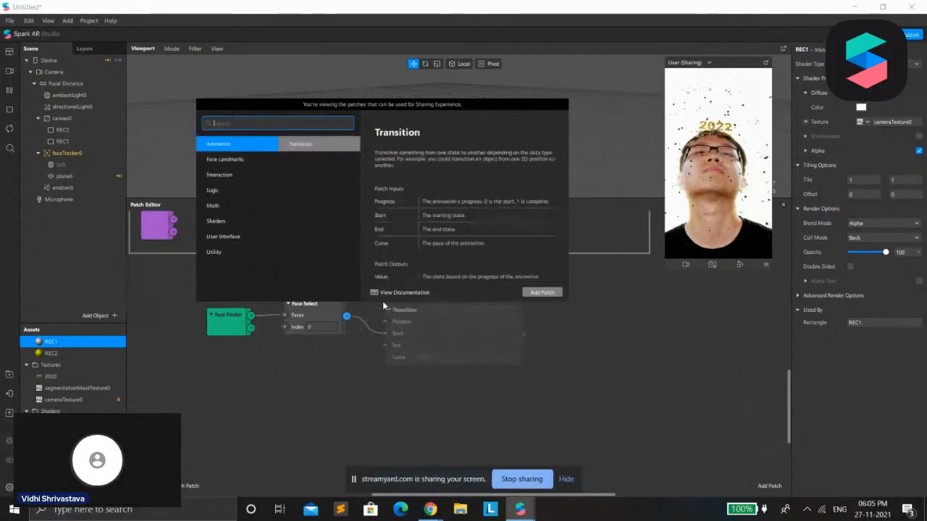
click(236, 175)
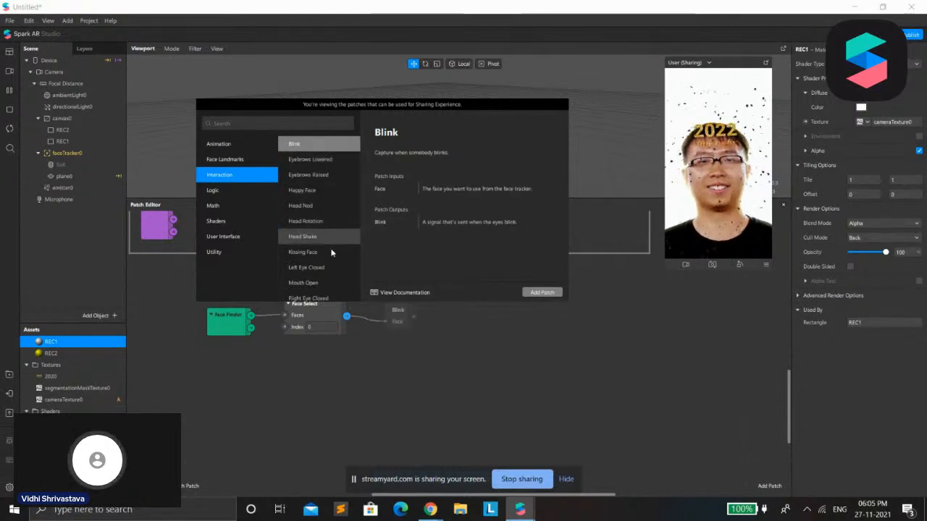
scroll(330, 243, down, 2)
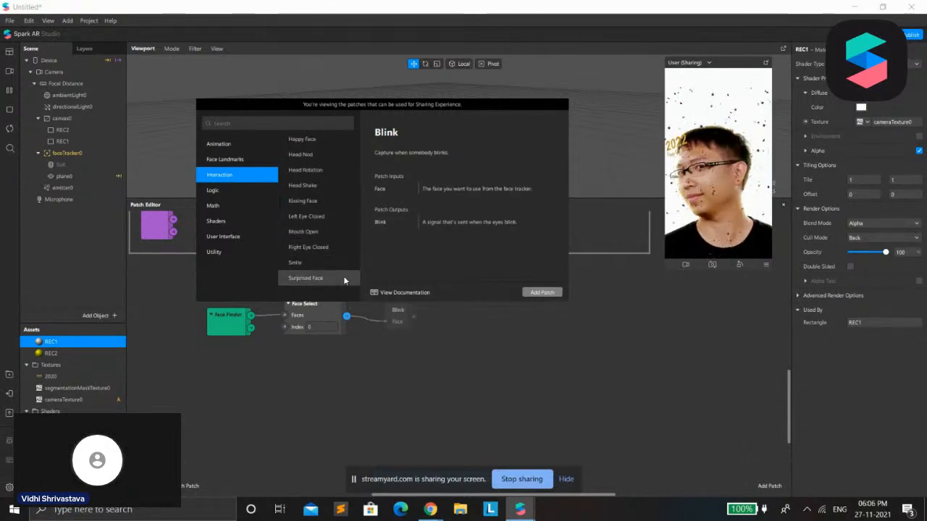
click(323, 279)
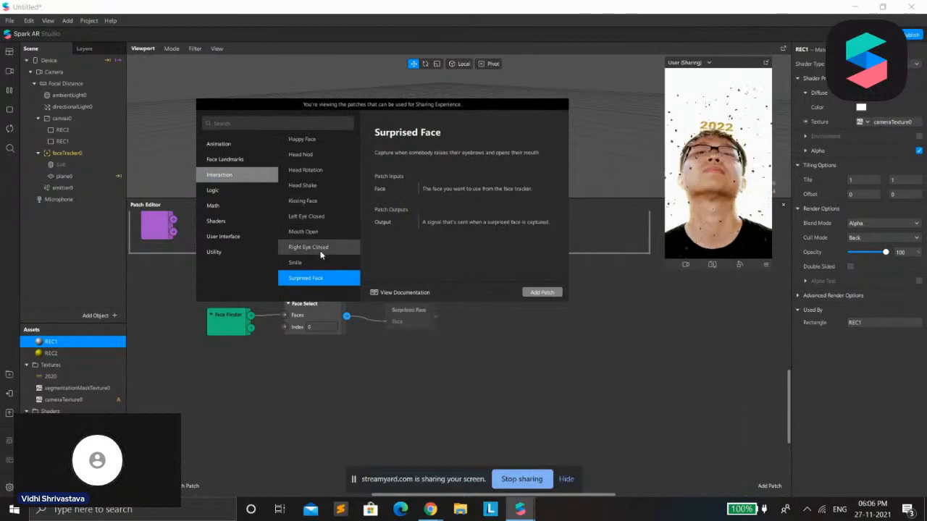
double_click(319, 262)
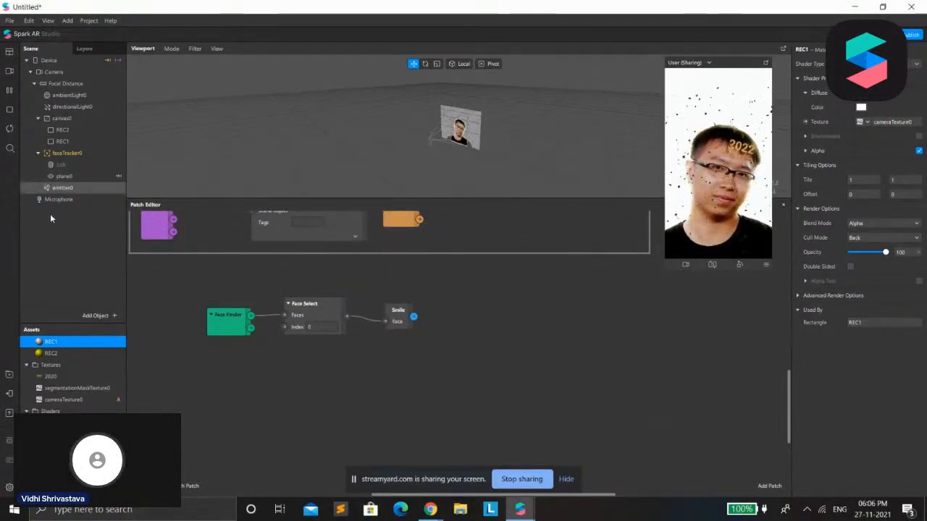
Create a Visible patch for emitter0 and connect the Smile patch's output to it
click(62, 188)
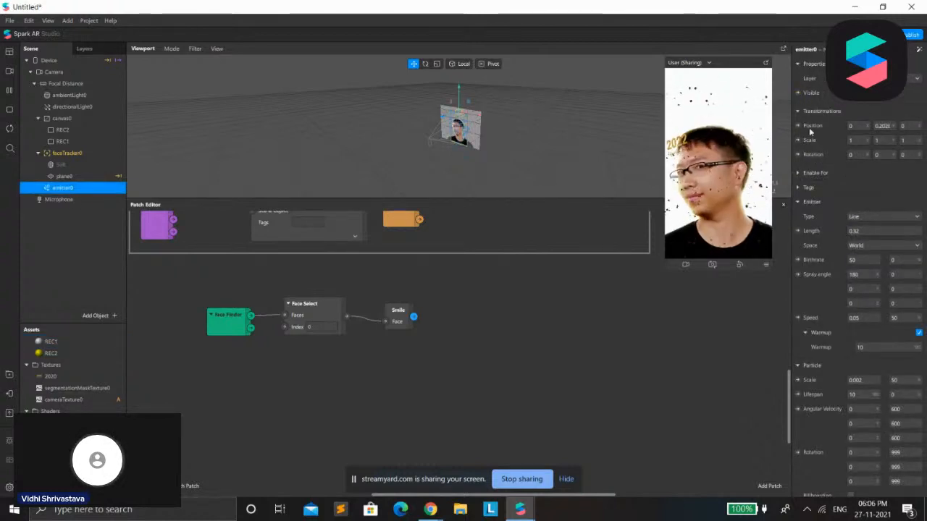
click(798, 93)
drag(484, 360, 482, 301)
drag(415, 317, 462, 319)
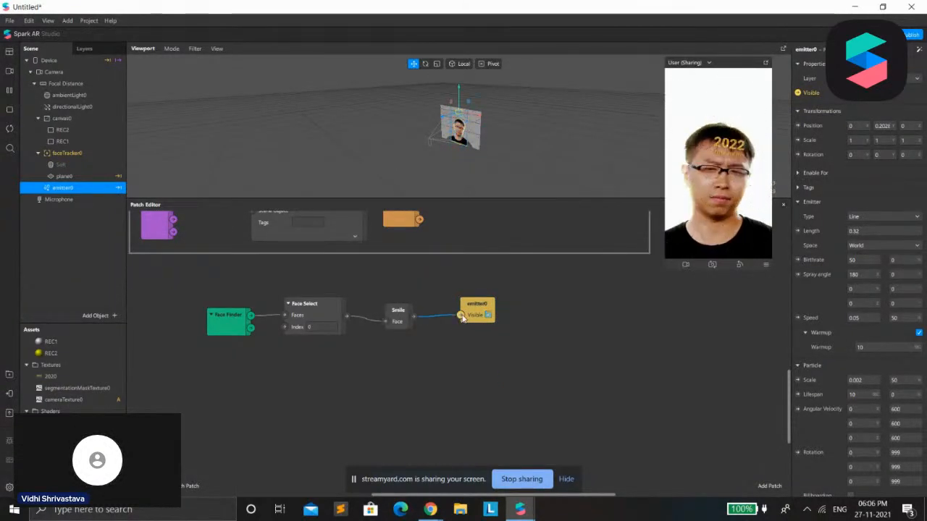
Move the four connected smile patches together into open space, then restart the effect in an enlarged preview
drag(193, 289, 569, 368)
drag(491, 313, 590, 368)
click(10, 131)
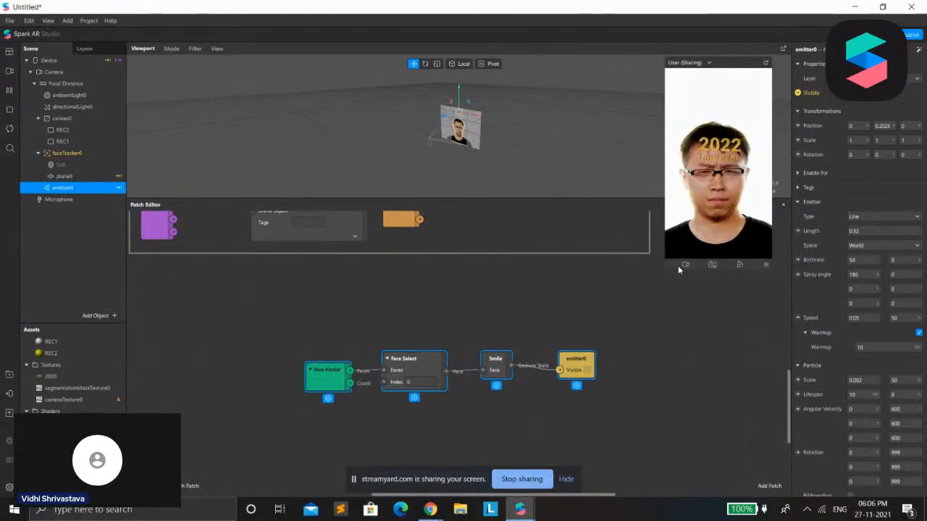
drag(681, 266, 606, 333)
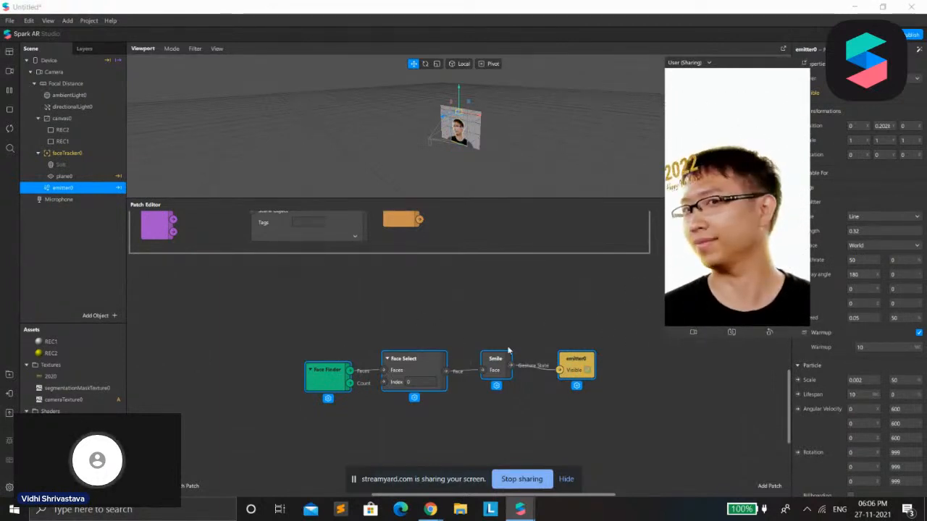
Enclose the selected smile patches in a comment titled "logic for smile"
right_click(317, 373)
click(324, 379)
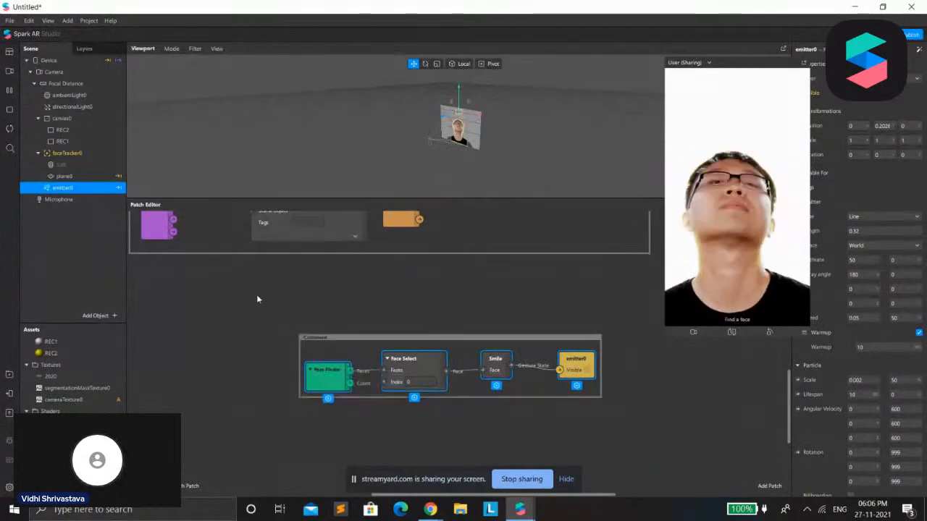
double_click(318, 339)
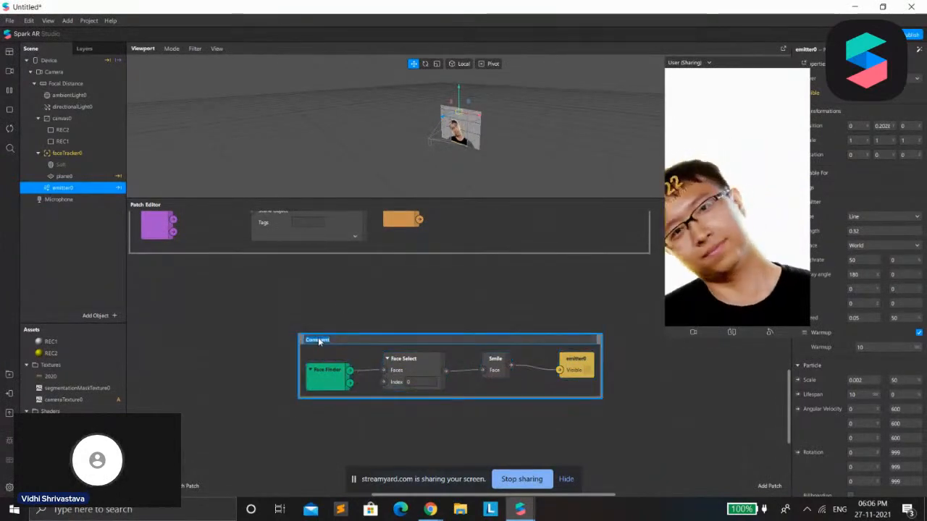
key(BackSpace)
text(logic blr smile)
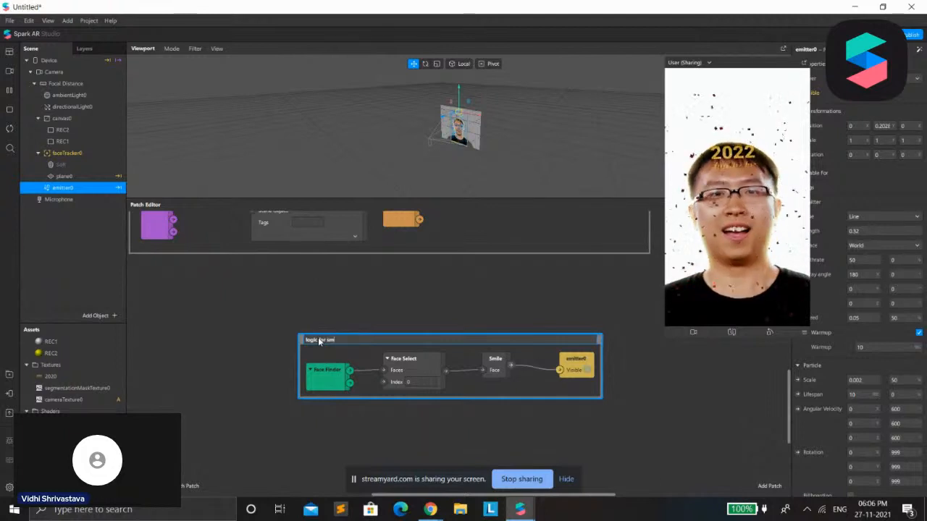
key(Return)
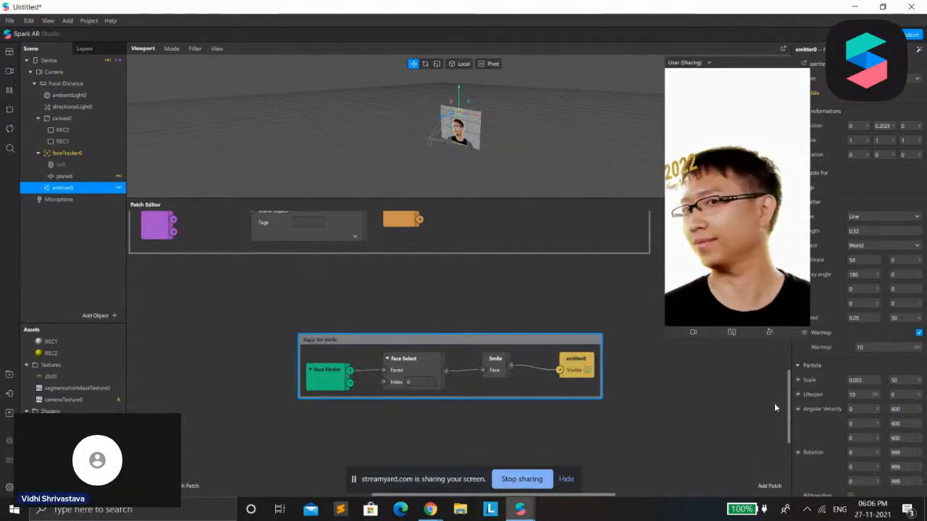
Enlarge the preview further and switch the simulation to the video of the short-haired person in a green park
click(10, 71)
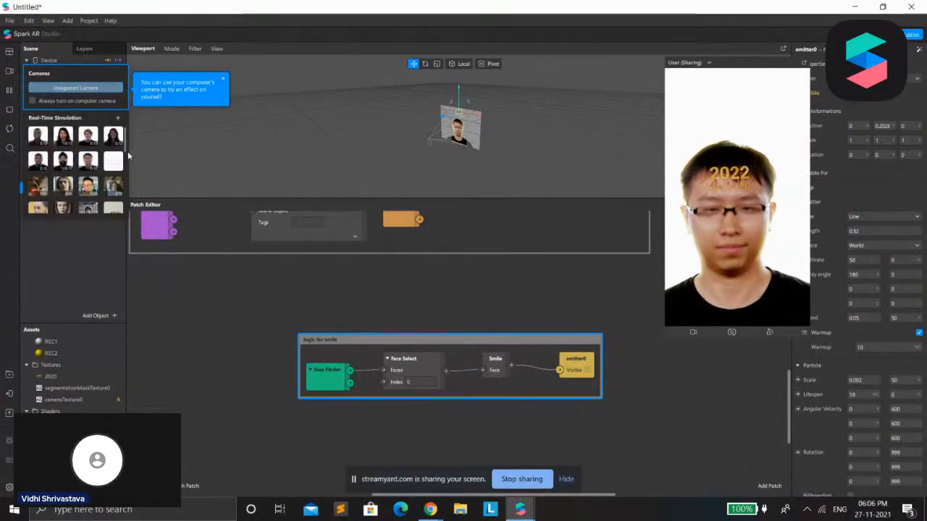
drag(665, 339, 632, 403)
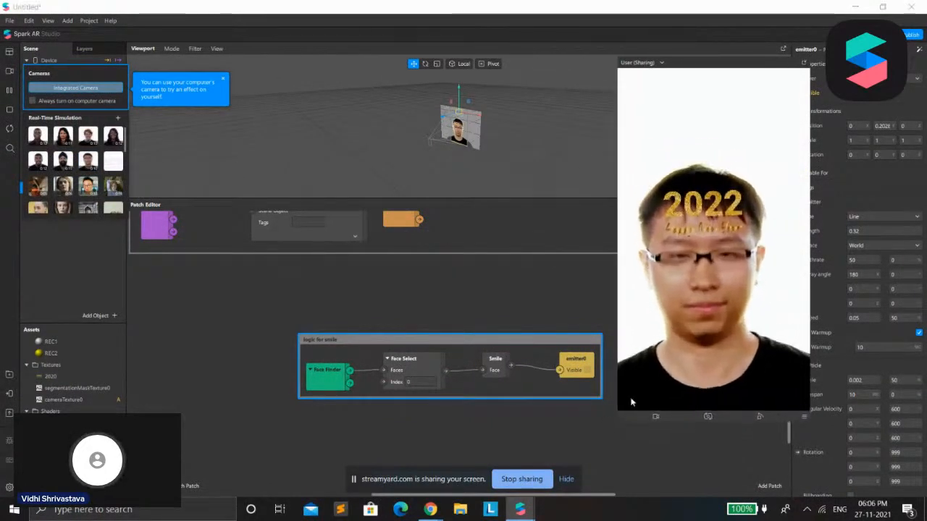
click(811, 344)
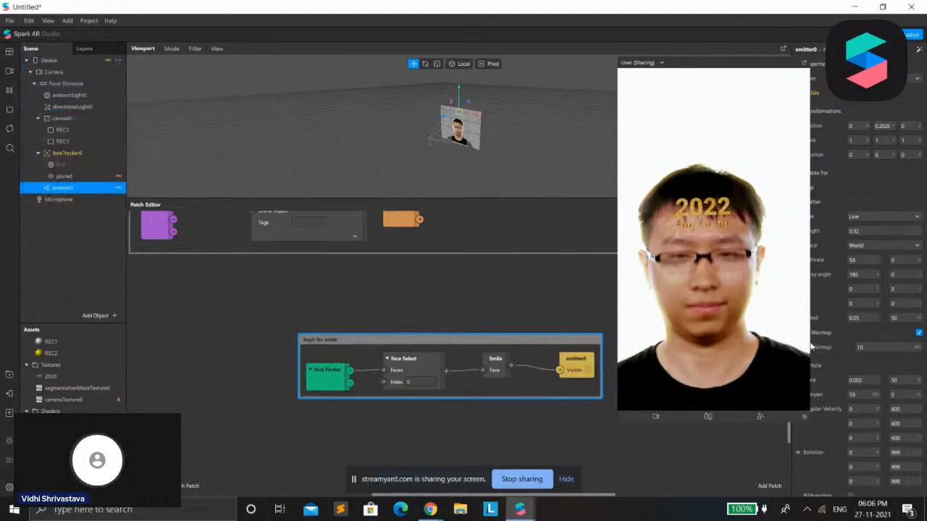
click(10, 72)
scroll(47, 197, down, 5)
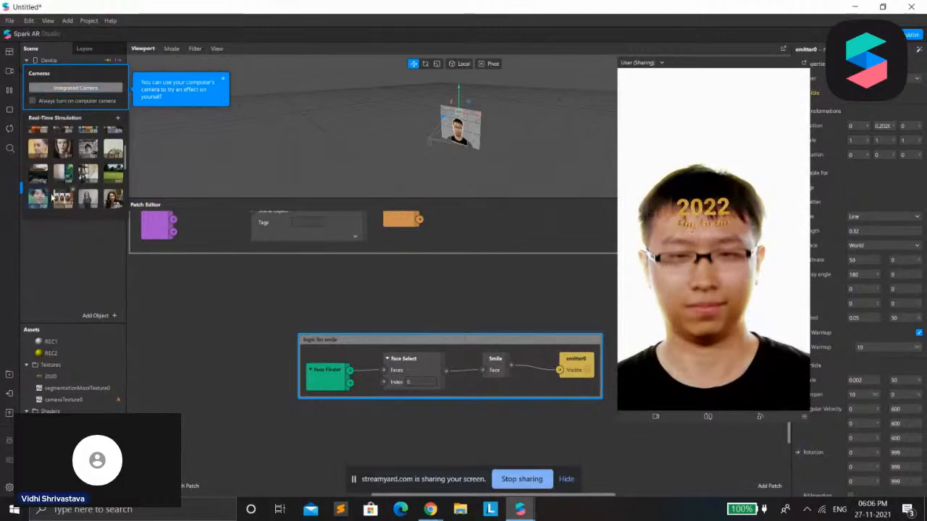
click(47, 200)
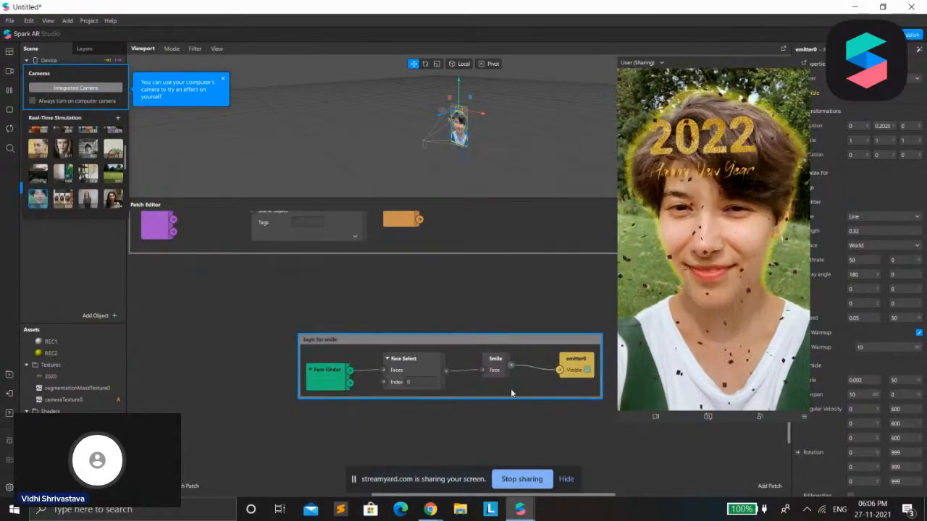
Move the enlarged preview clear of the object's properties and dismiss the simulation video list
scroll(571, 344, up, 5)
scroll(584, 353, up, 5)
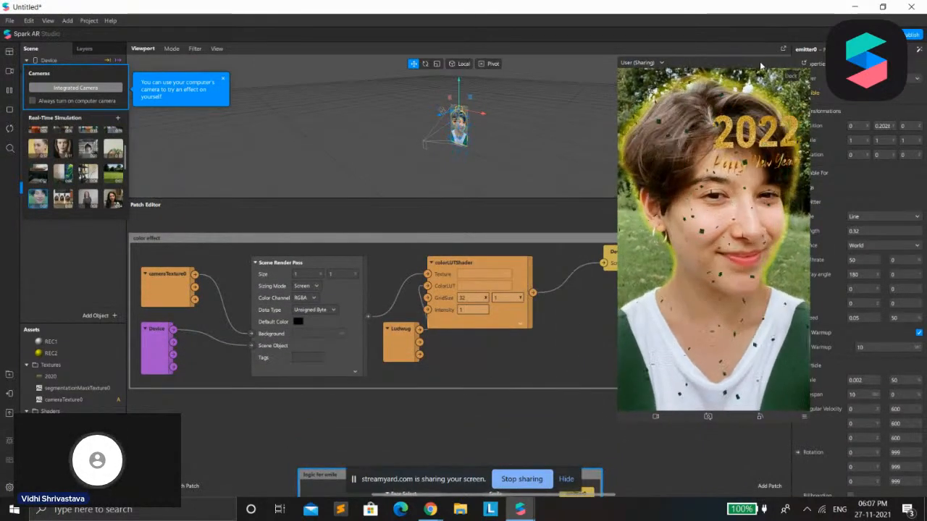
drag(762, 65, 728, 59)
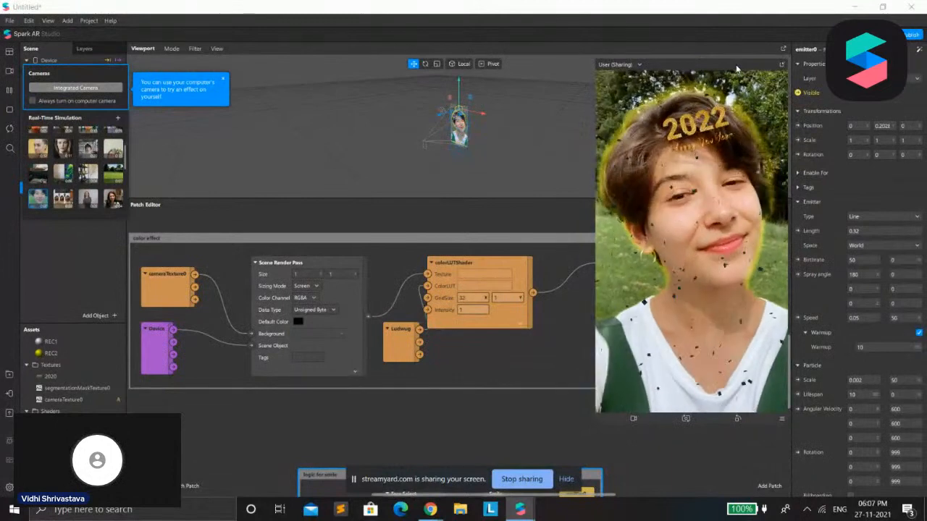
click(512, 457)
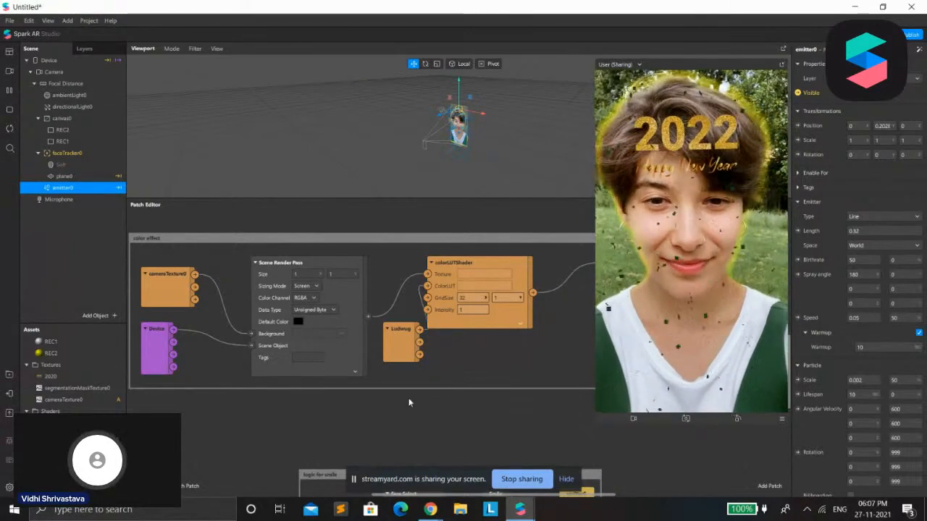
scroll(321, 399, down, 1)
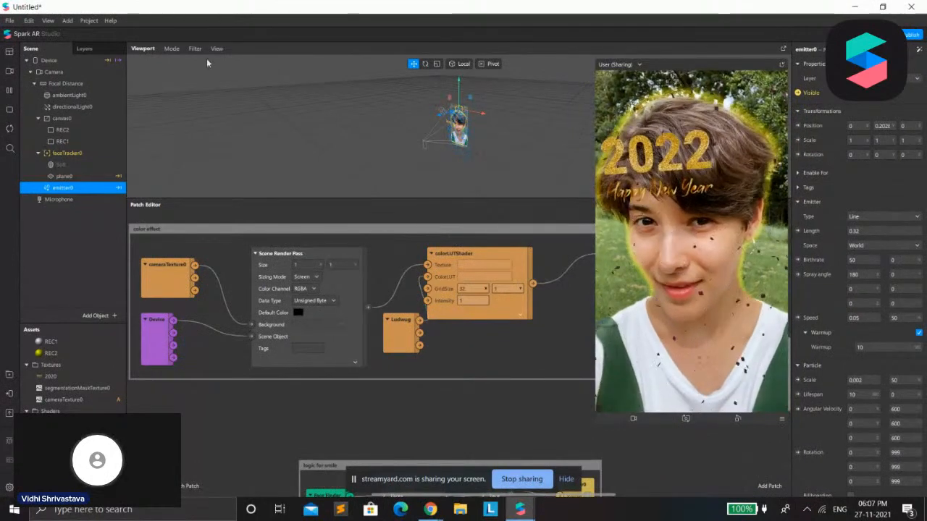
Set the Device's on-opening instruction to Smile from the full list of instructions
click(54, 72)
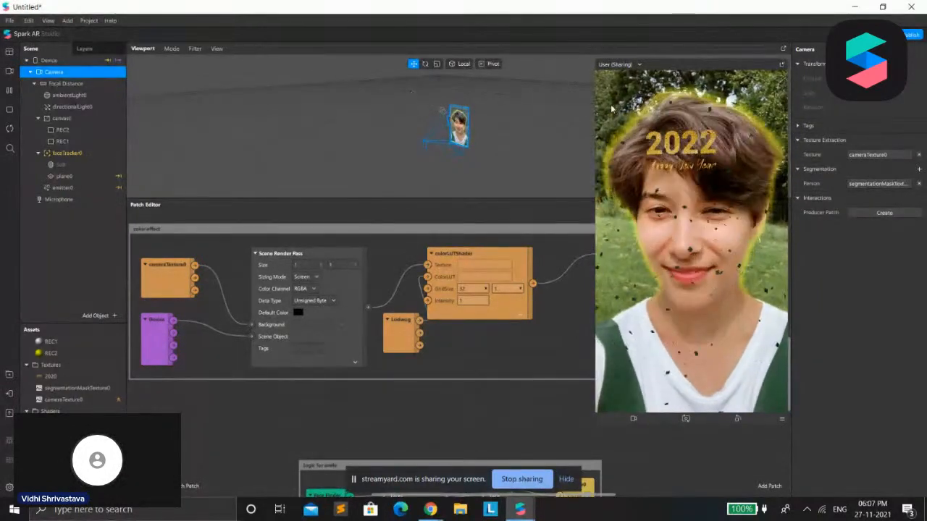
click(48, 60)
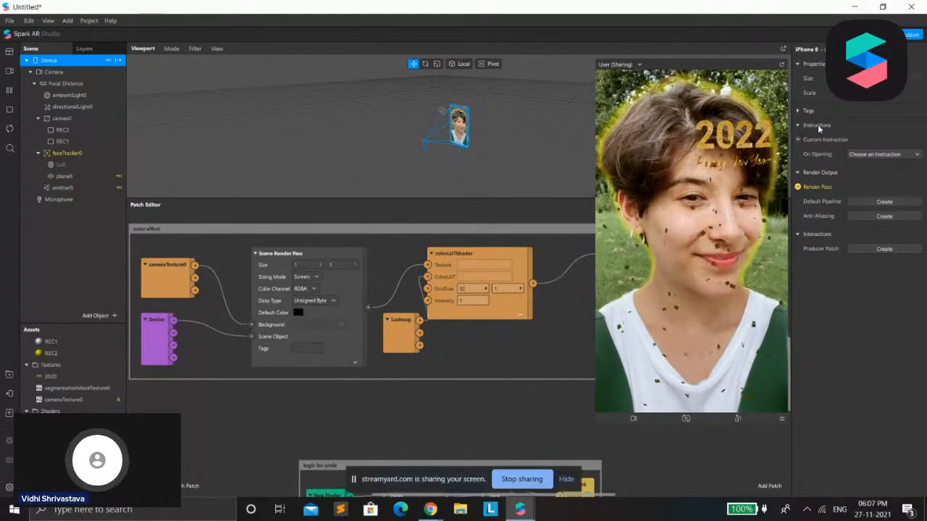
click(870, 155)
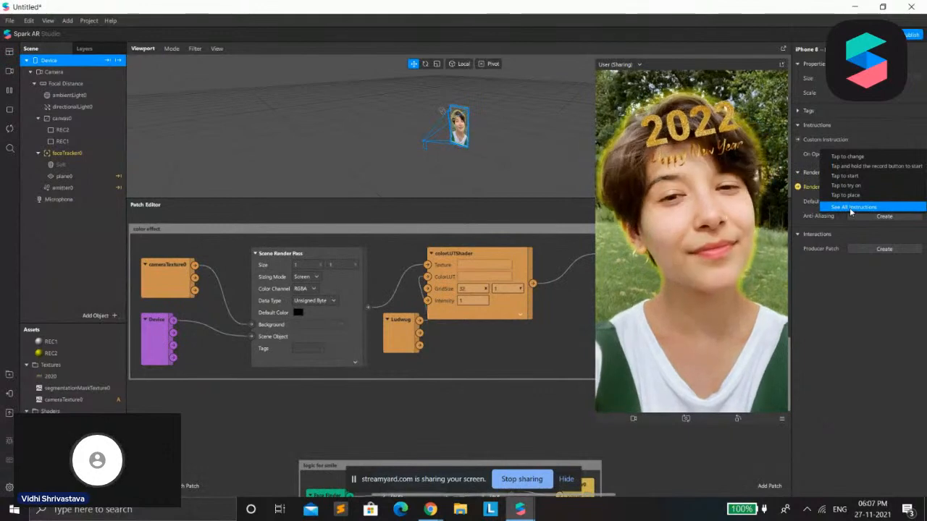
click(851, 208)
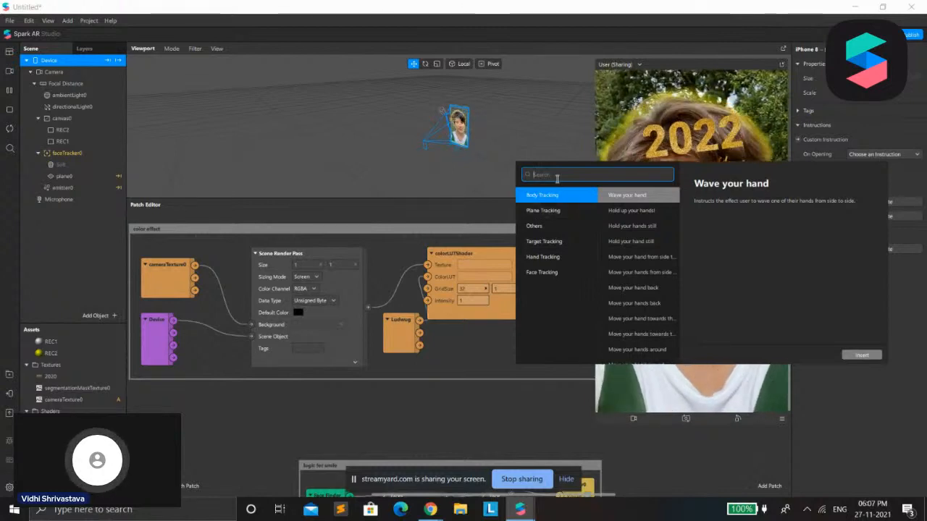
key(Return)
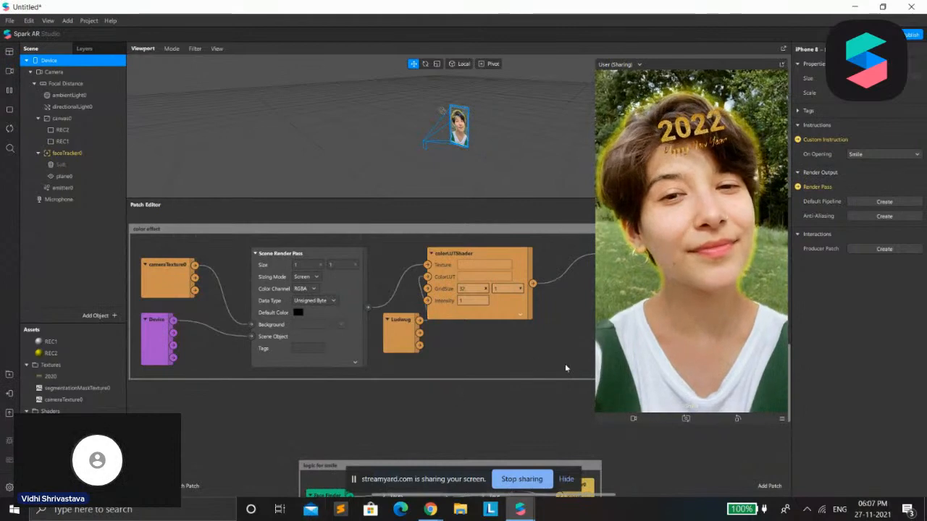
Reposition the Runtime, Less Than and Device instruction patches in a row below the plane0 comment
click(797, 141)
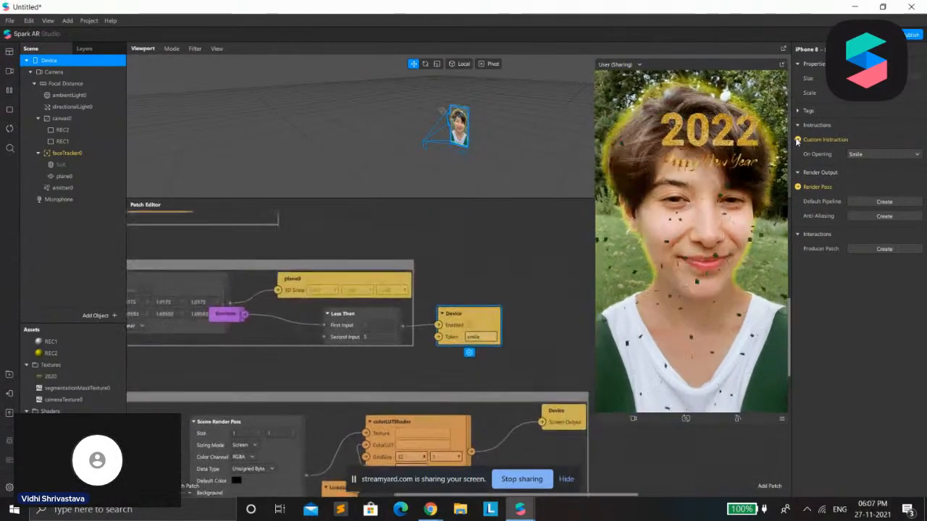
drag(219, 341, 335, 407)
drag(348, 354, 444, 395)
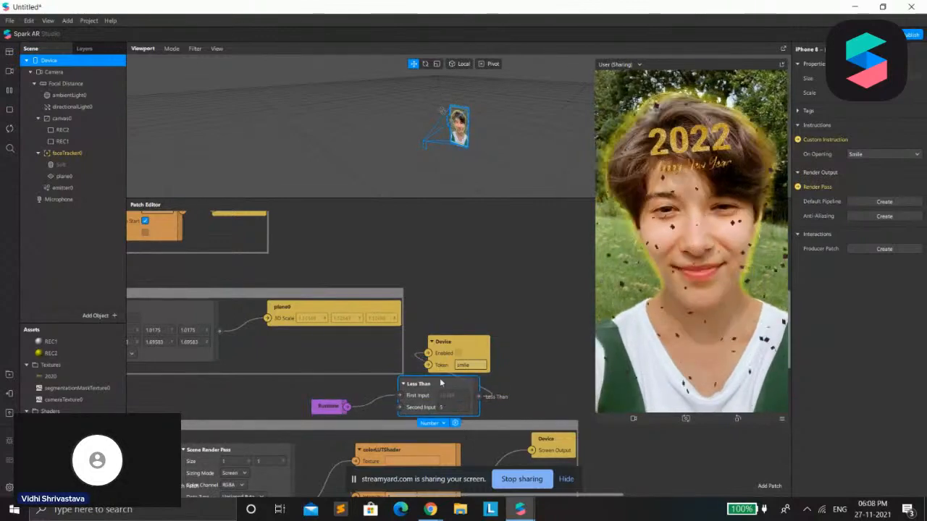
drag(459, 346, 563, 388)
click(421, 396)
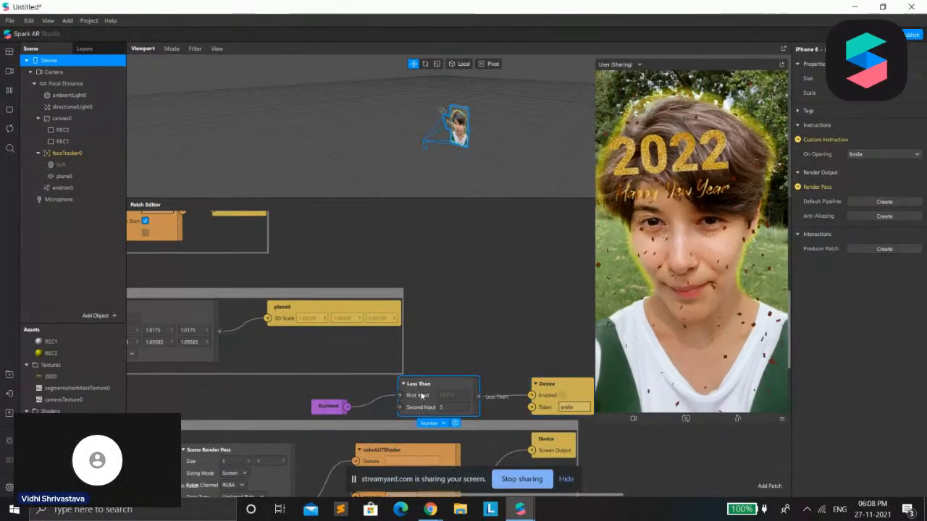
drag(421, 395, 411, 395)
drag(548, 385, 515, 374)
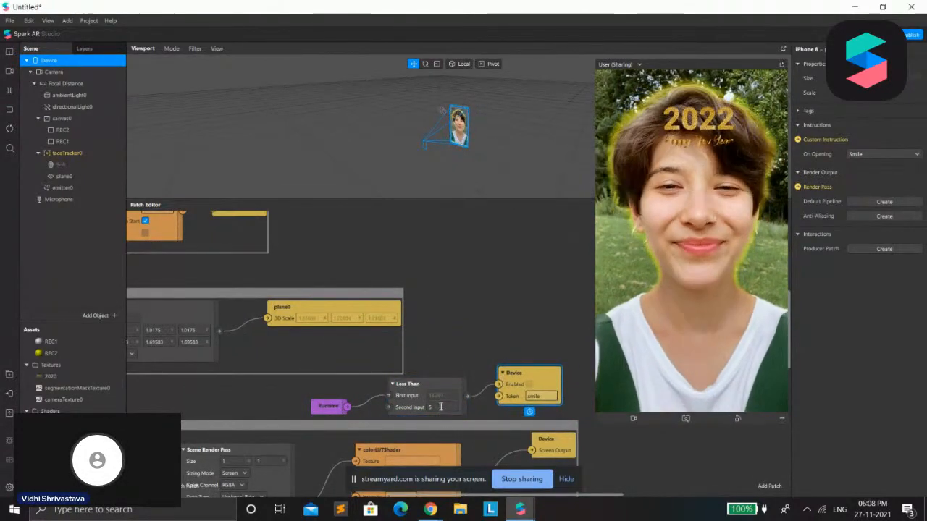
Open the Less Than patch's second input value for editing
click(440, 407)
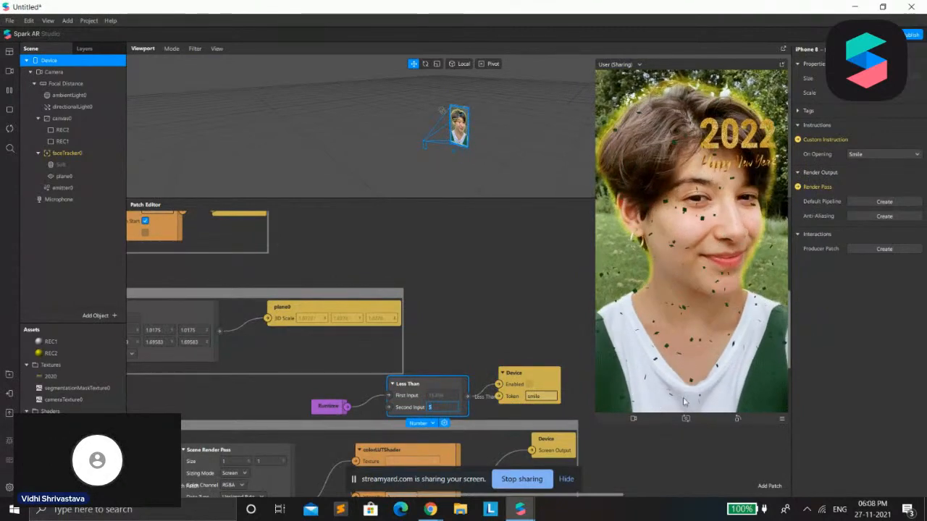
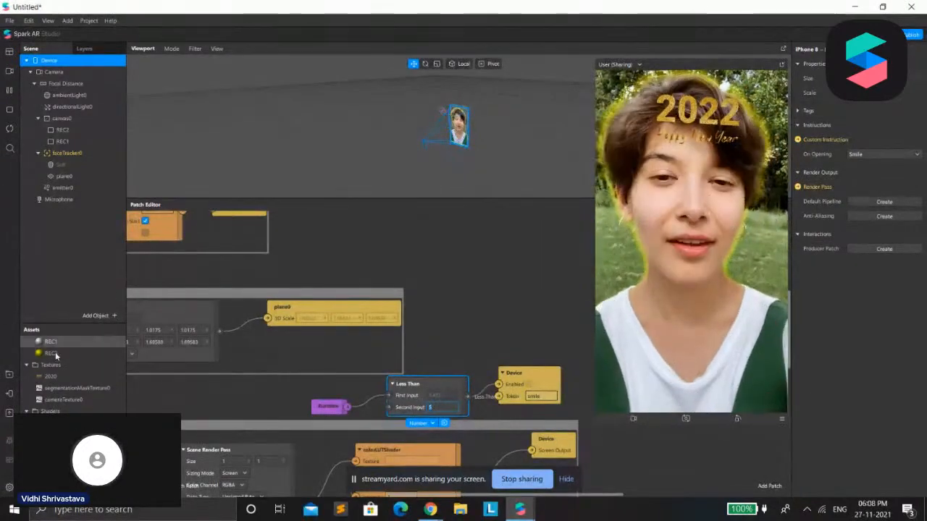
Review the effect's file sizes before publishing, open the assets summary and shrink the enlarged preview
scroll(86, 354, up, 2)
scroll(86, 354, down, 1)
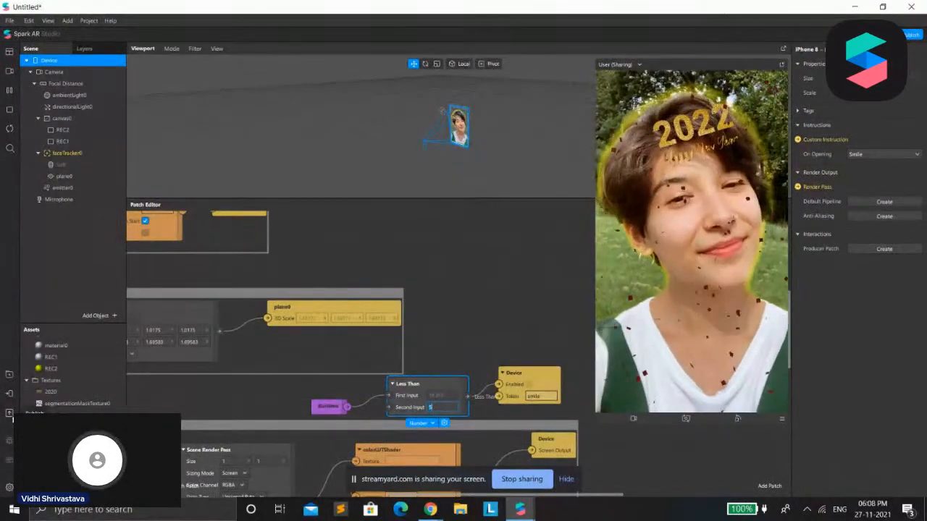
click(10, 413)
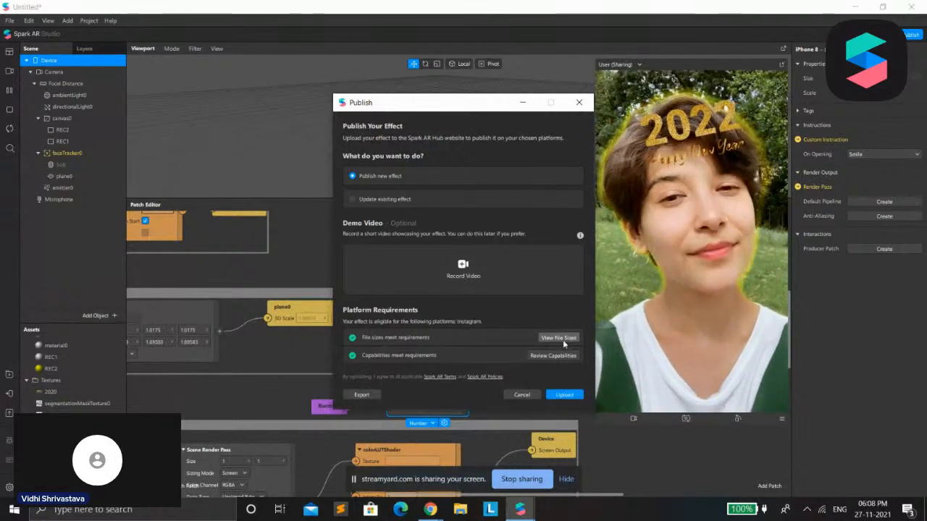
click(563, 338)
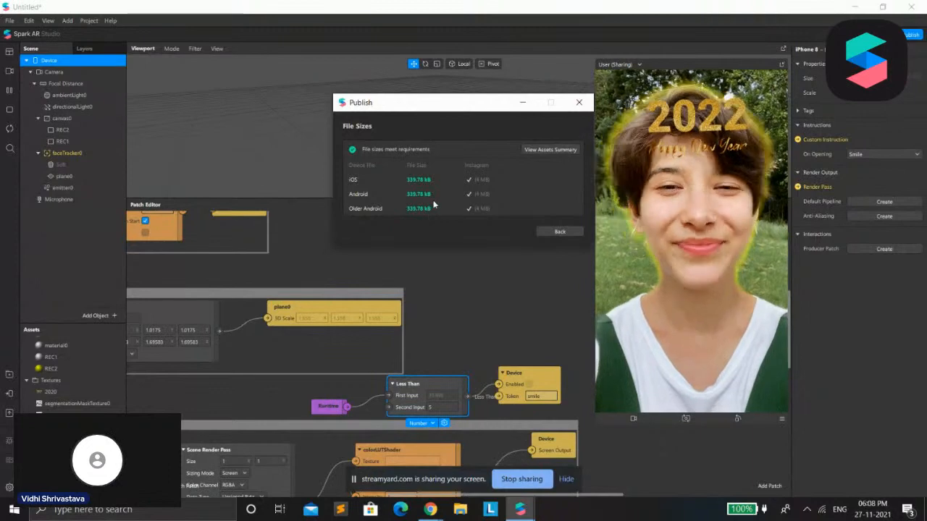
click(541, 149)
drag(587, 393, 719, 203)
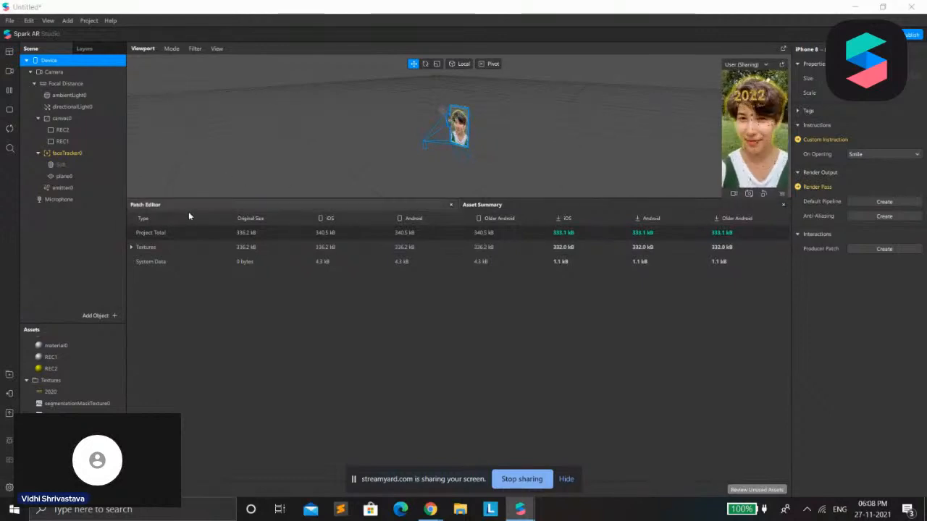
Expand the Textures entry in the asset summary and inspect the 2020 and Ludwug textures' size and compression properties
click(131, 248)
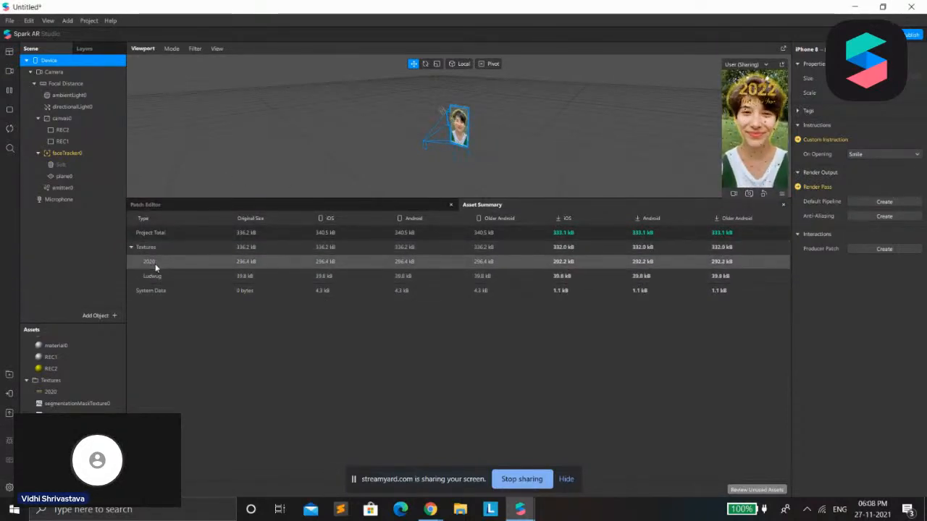
click(154, 263)
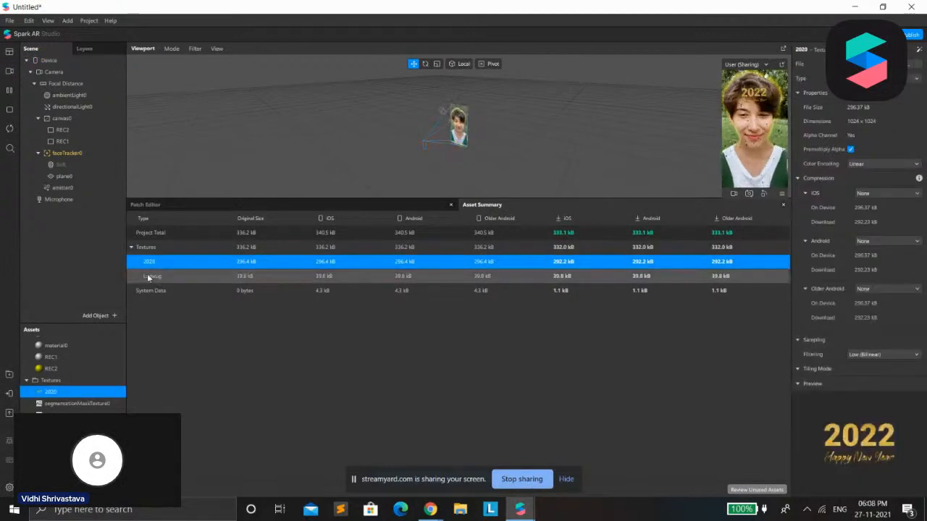
click(152, 275)
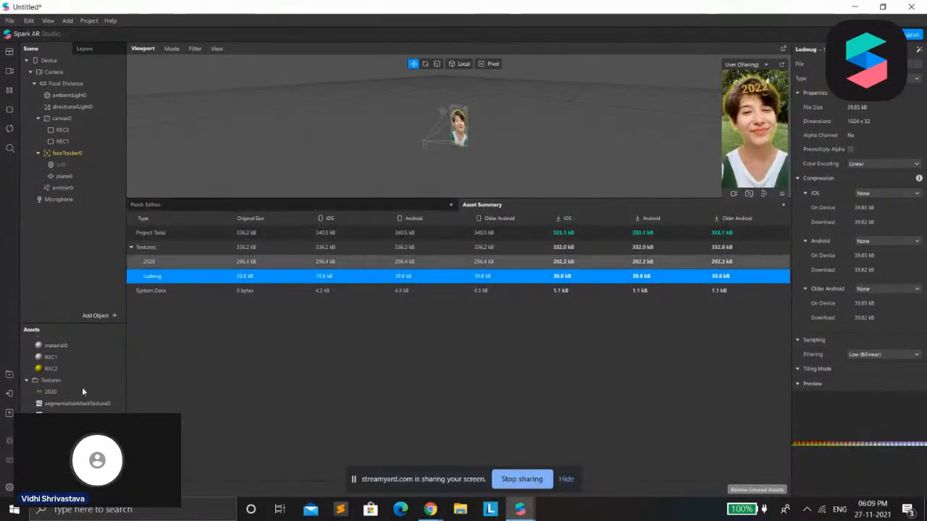
Close the AR Library window and upload the project to Spark AR Hub as a new effect
mouse_move(520, 509)
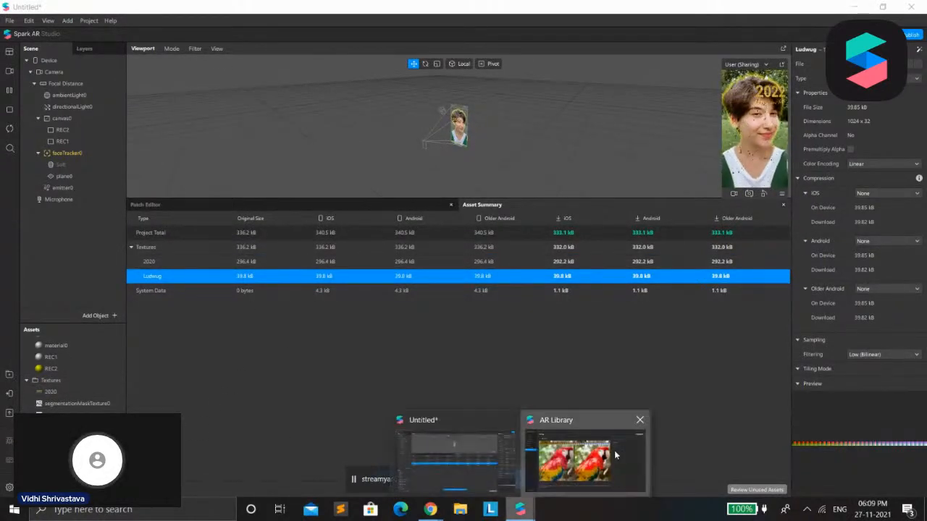
click(615, 455)
click(912, 7)
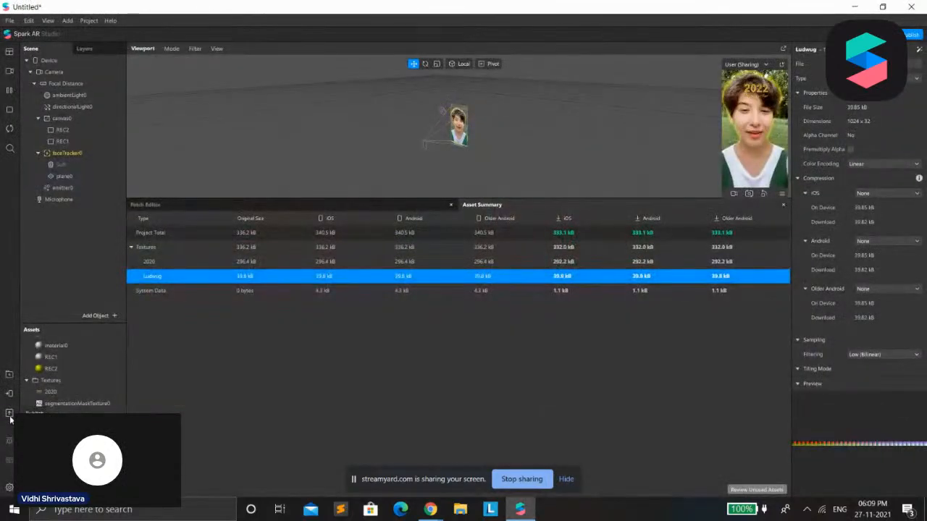
click(904, 34)
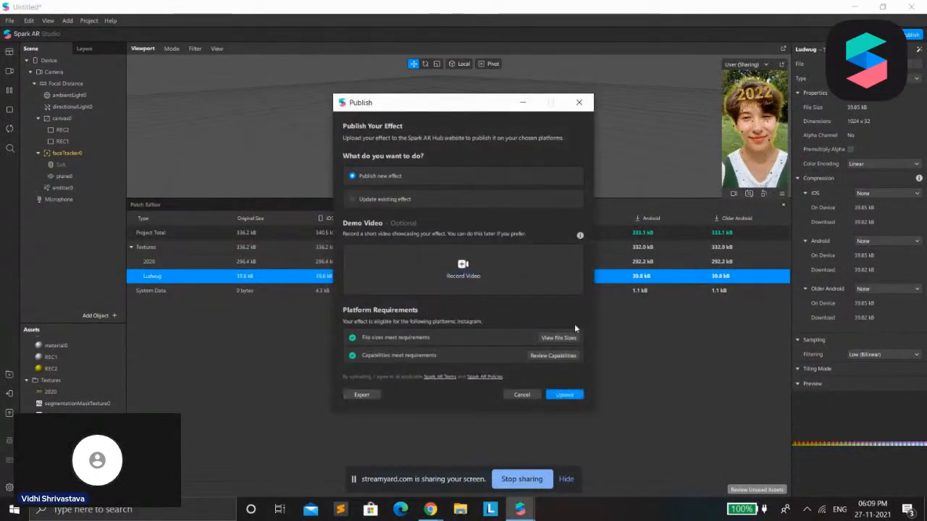
click(565, 394)
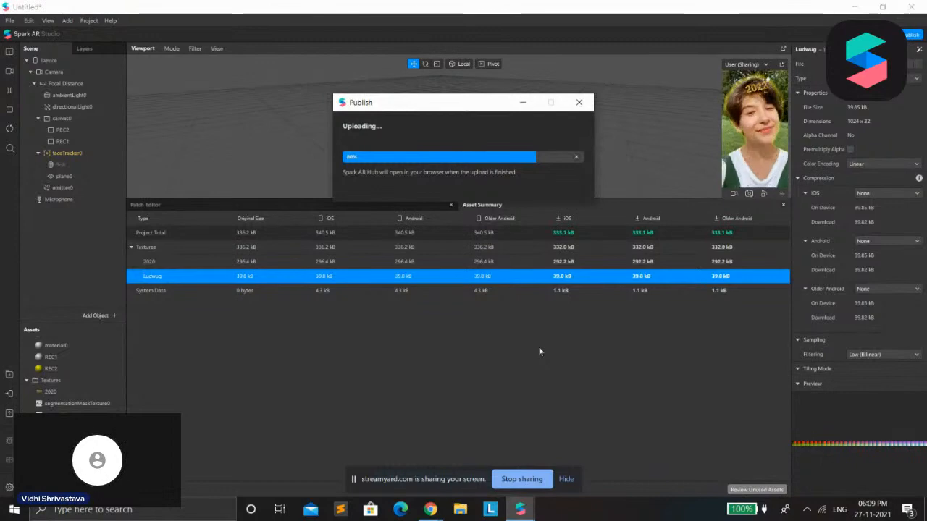
Move the Publish window aside, switch through the browser and project windows, and return to it to follow the upload
drag(420, 106, 349, 144)
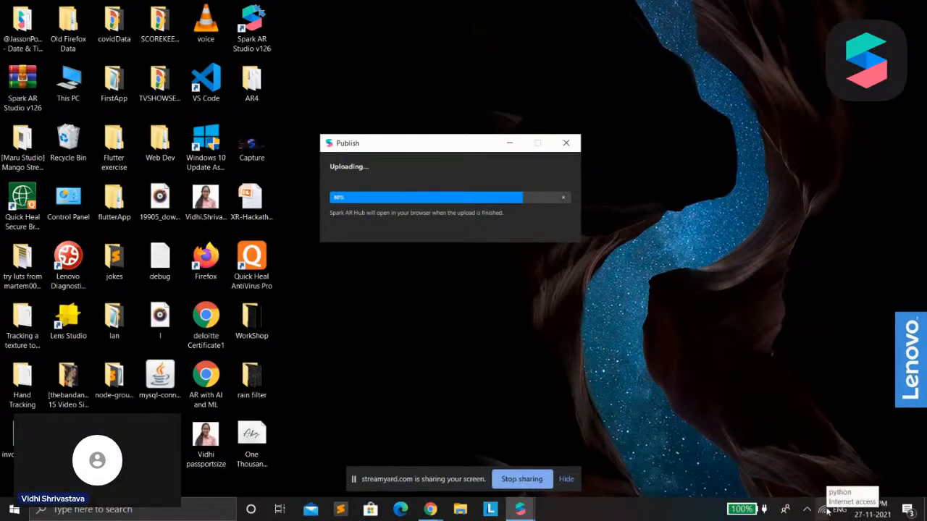
click(443, 511)
click(365, 461)
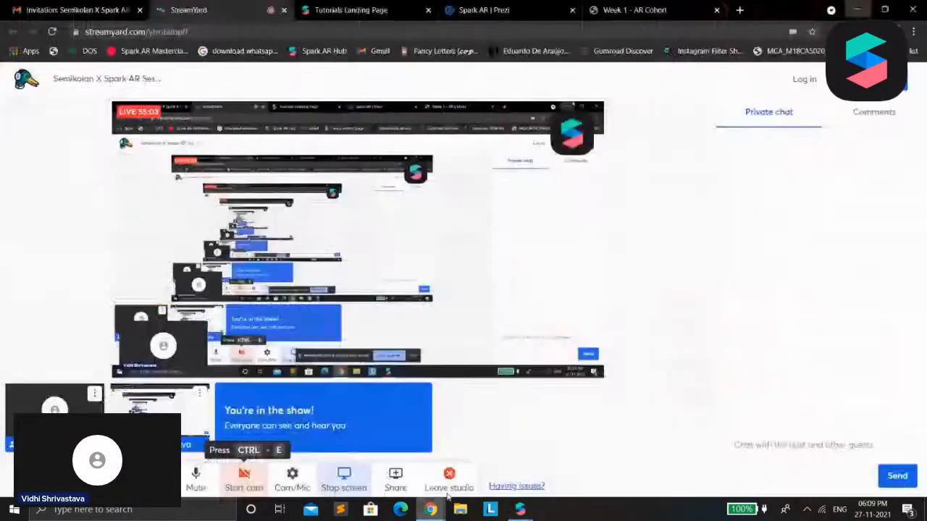
mouse_move(527, 513)
click(459, 455)
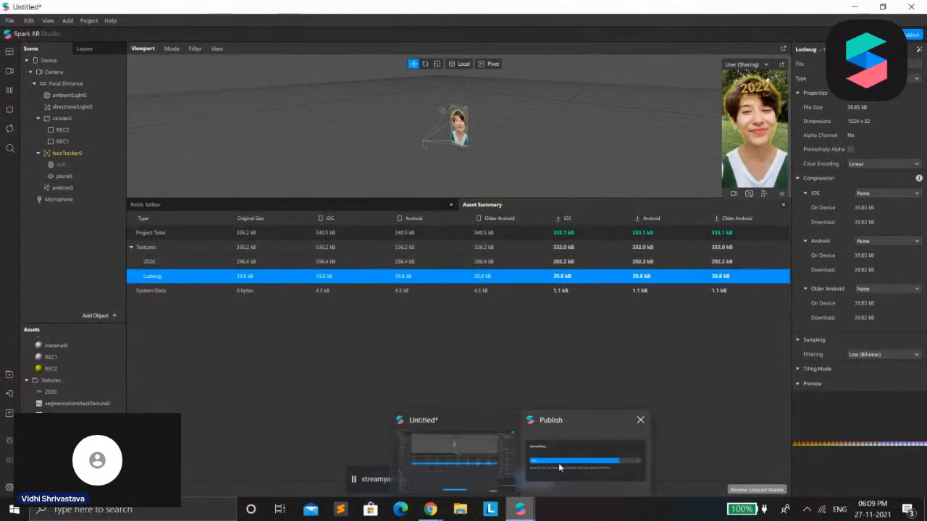
click(558, 463)
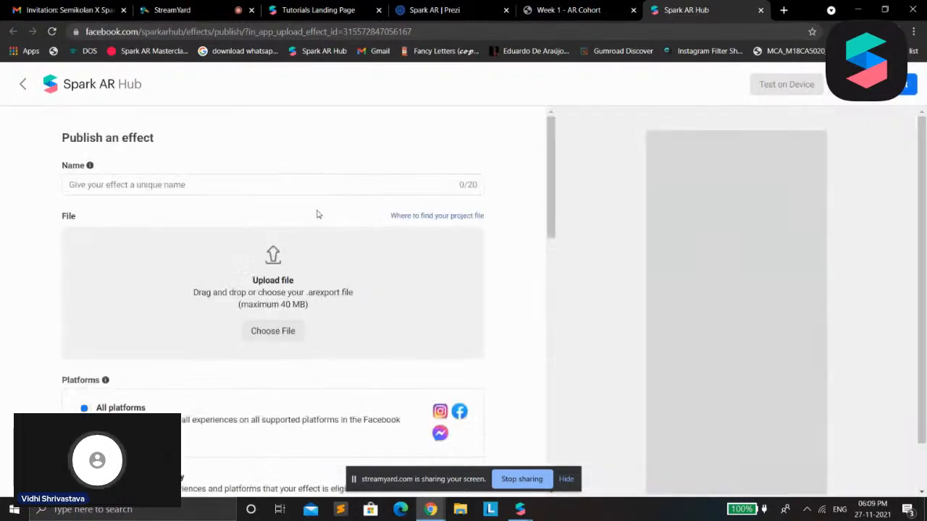
Name the effect "Happy New Year 2022!" in the Spark AR Hub publishing form
click(266, 188)
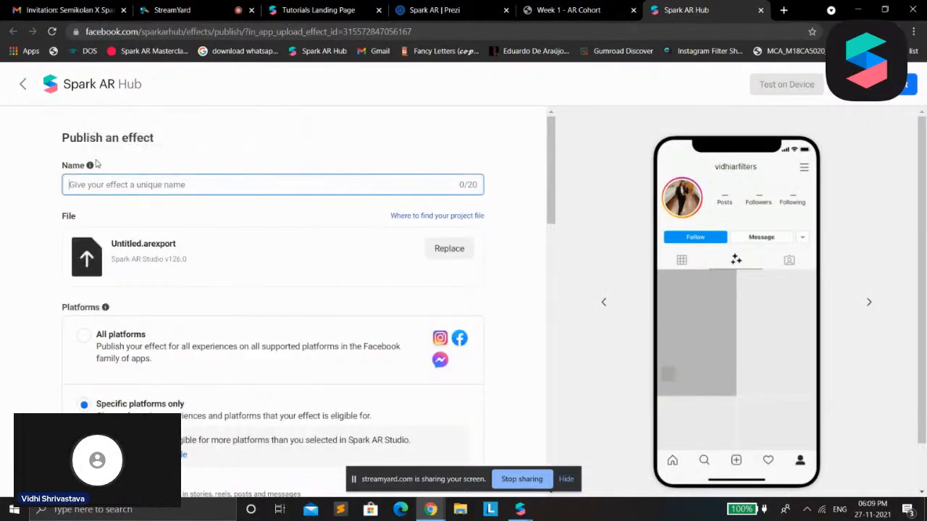
text(Happy New Yea)
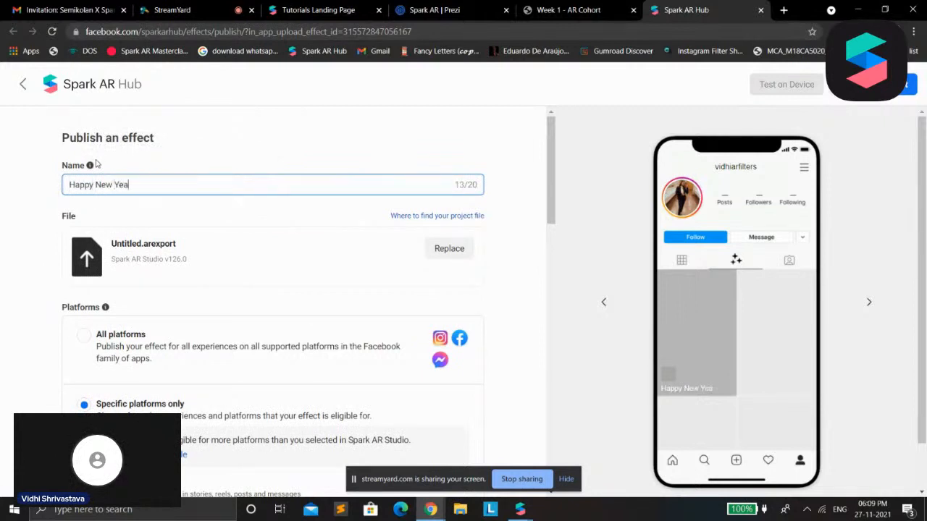
text(r 2022!)
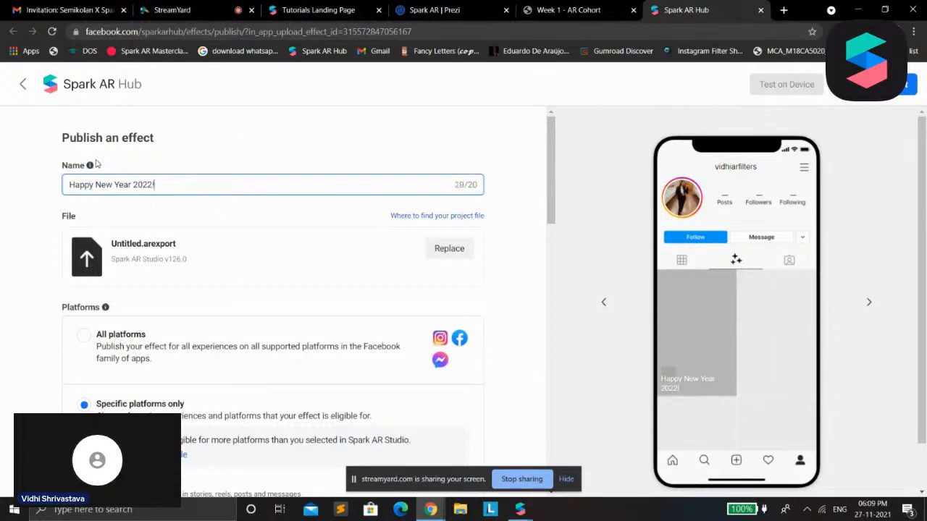
Enable Instagram video calling alongside Instagram sharing, leaving Facebook sharing and Messenger video calling off
scroll(228, 352, down, 3)
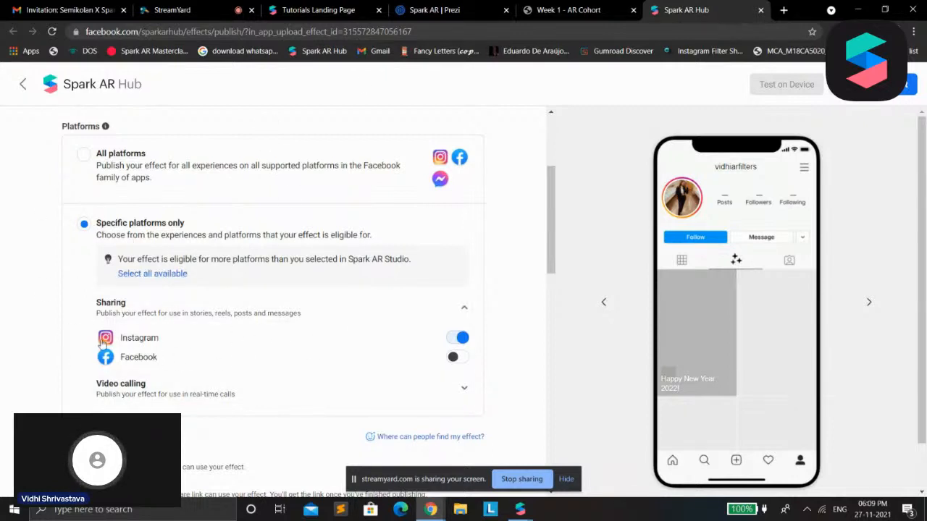
click(461, 358)
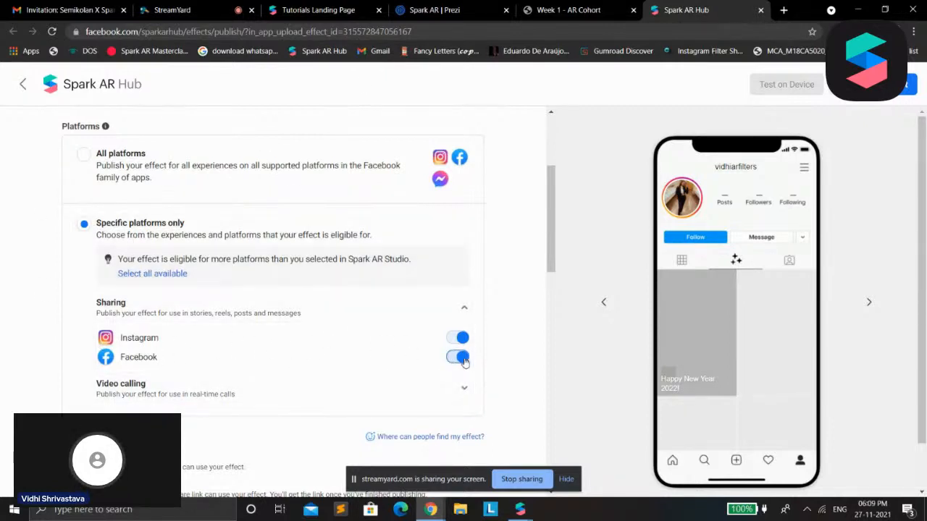
click(459, 357)
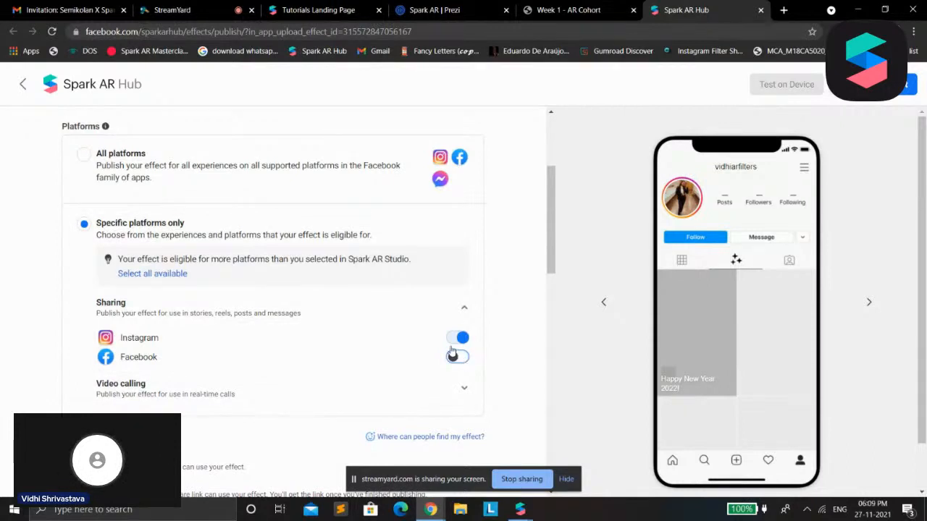
click(444, 384)
scroll(464, 281, down, 3)
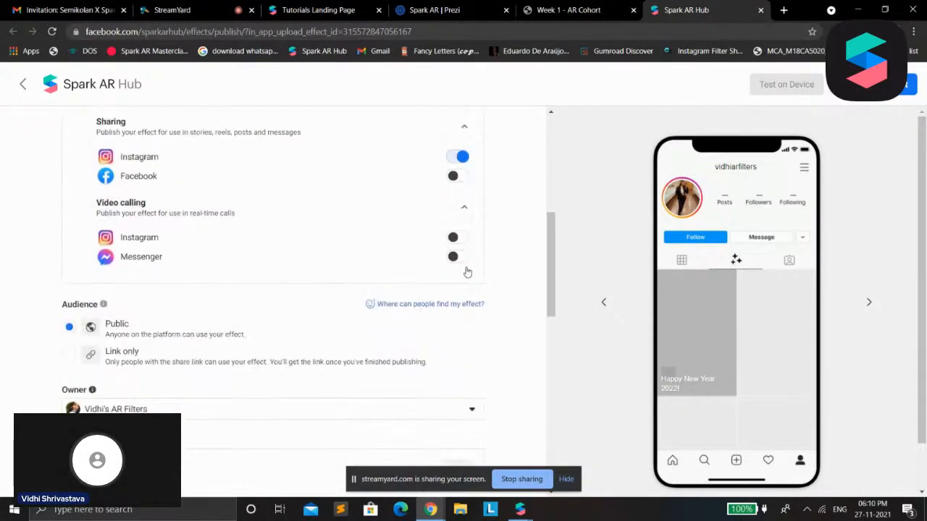
click(458, 238)
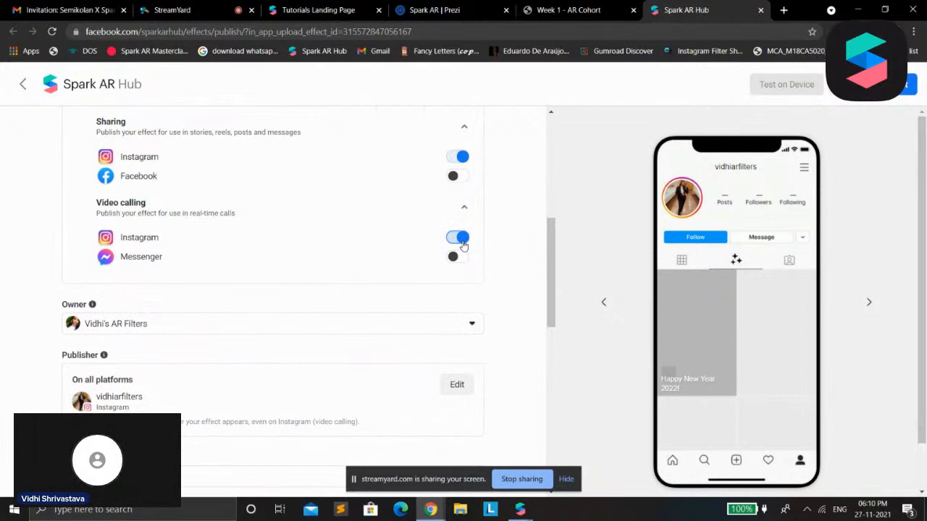
click(458, 257)
click(461, 259)
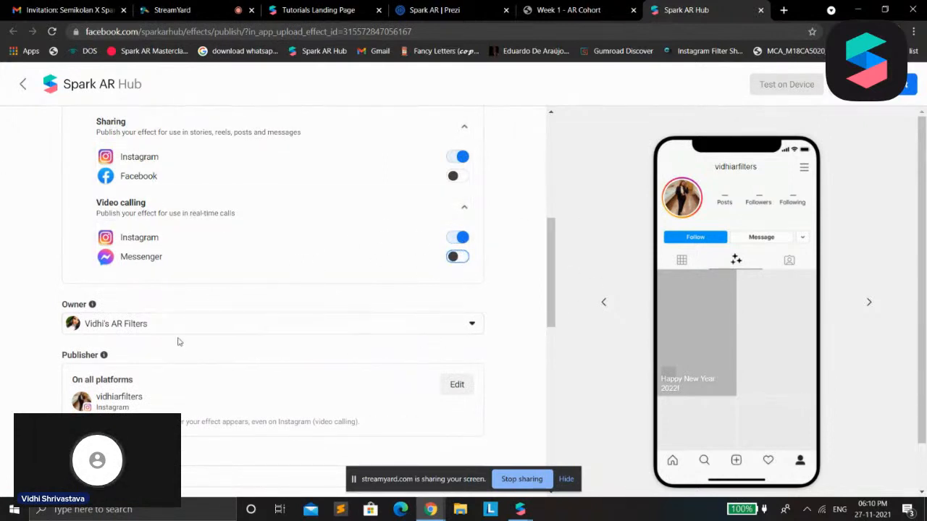
Assign the Events category to the effect and close the category list
drag(549, 275, 538, 330)
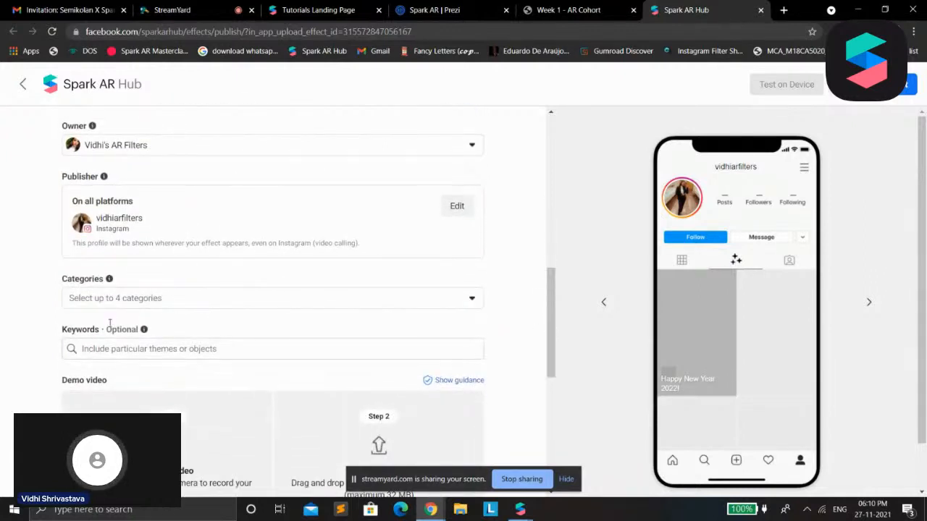
click(118, 291)
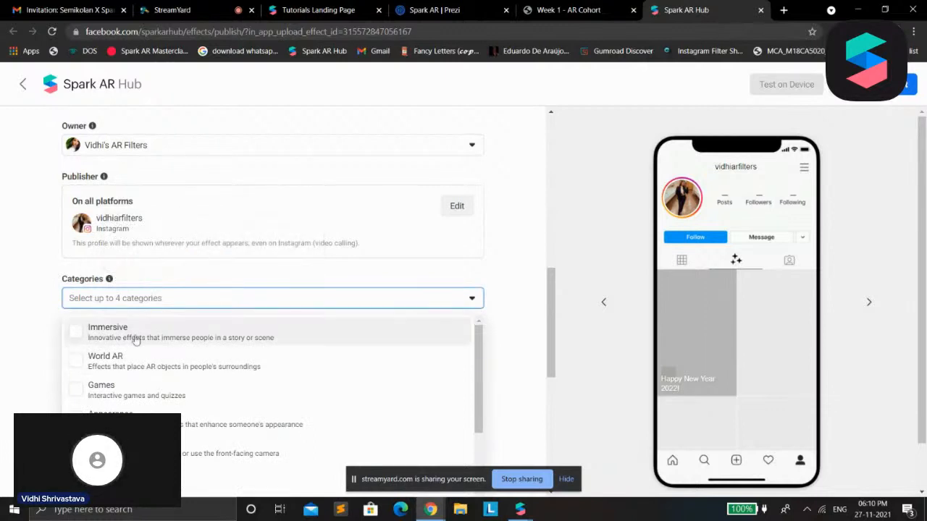
scroll(228, 384, down, 5)
scroll(228, 384, down, 2)
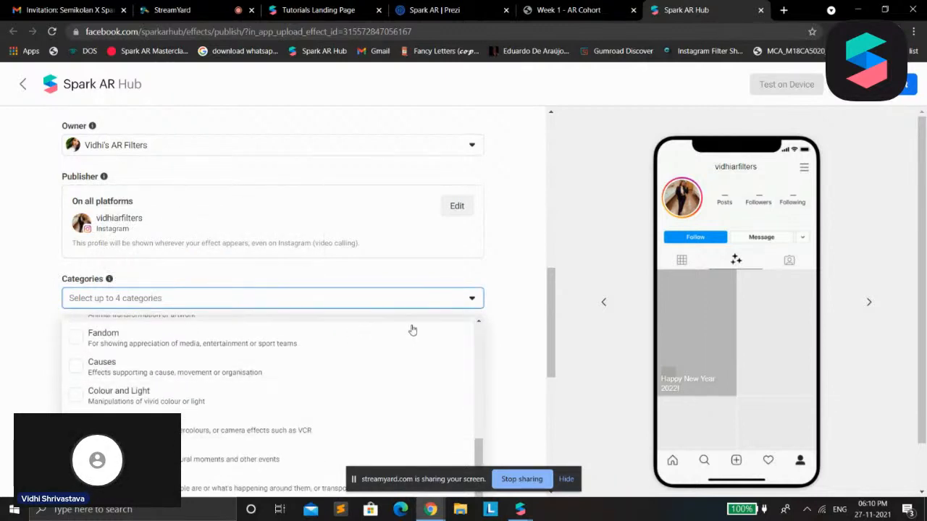
click(190, 456)
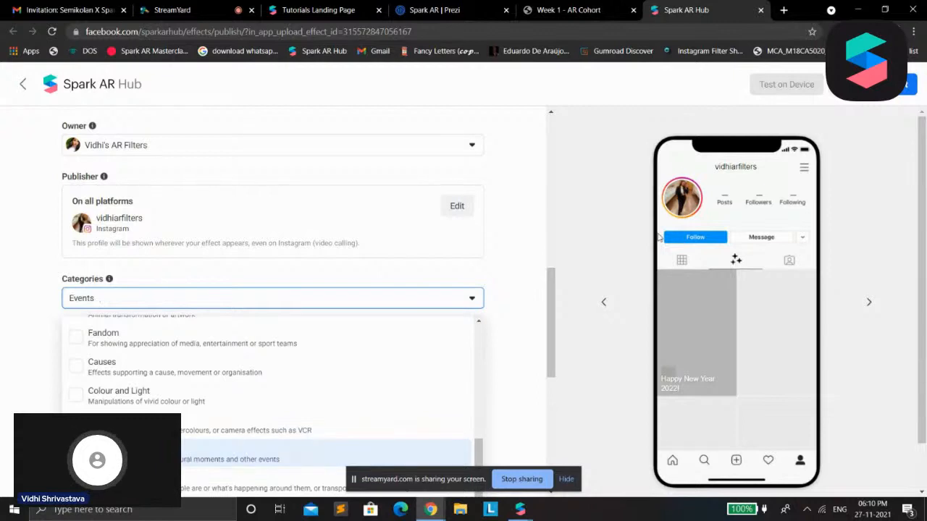
click(432, 286)
Look at the demo video section, then switch to Spark AR Studio and open the options for testing on a device
scroll(200, 191, down, 3)
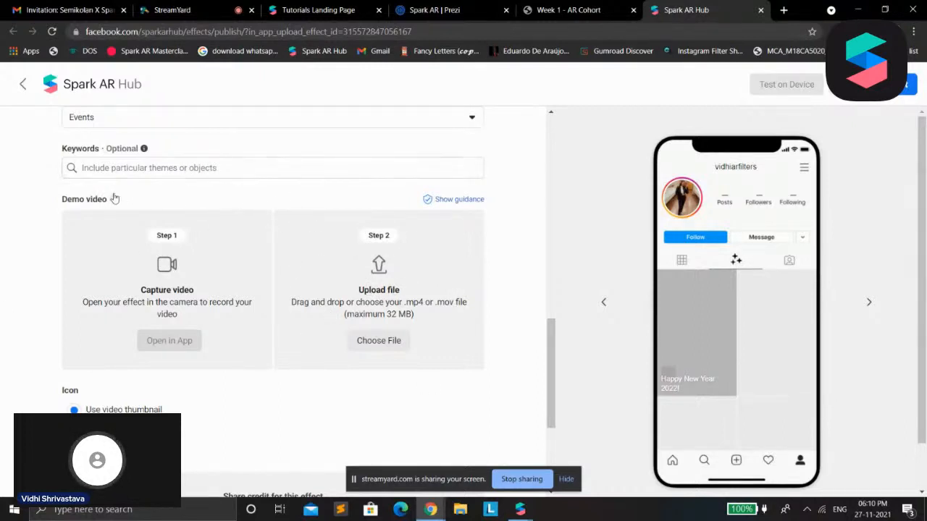
mouse_move(112, 198)
mouse_move(520, 509)
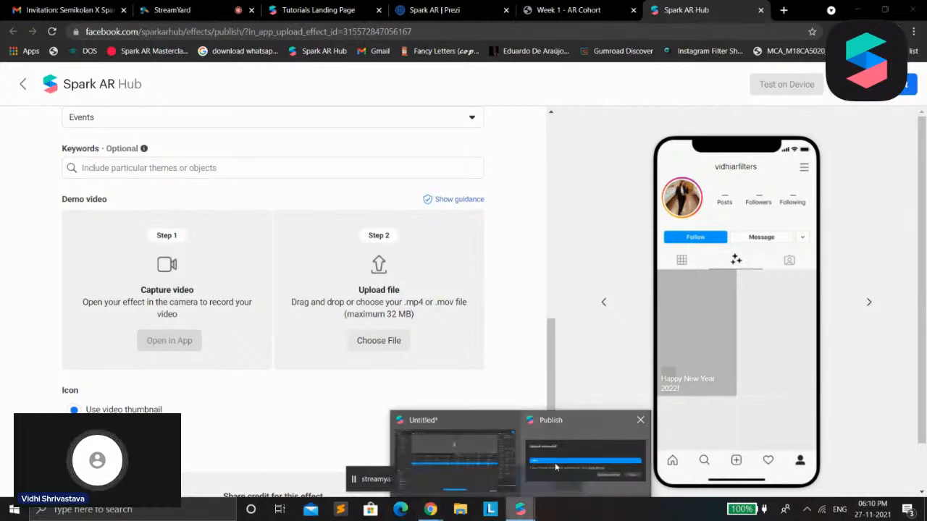
click(485, 469)
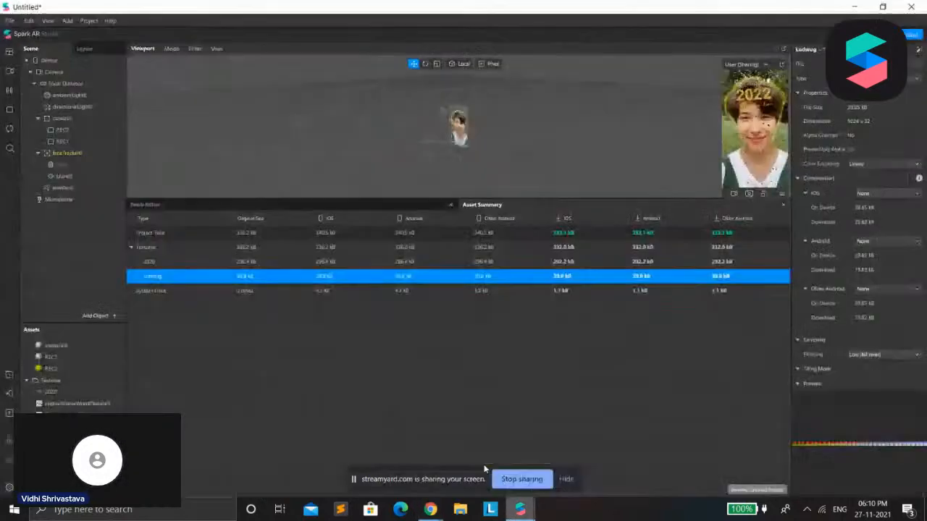
click(9, 394)
click(178, 311)
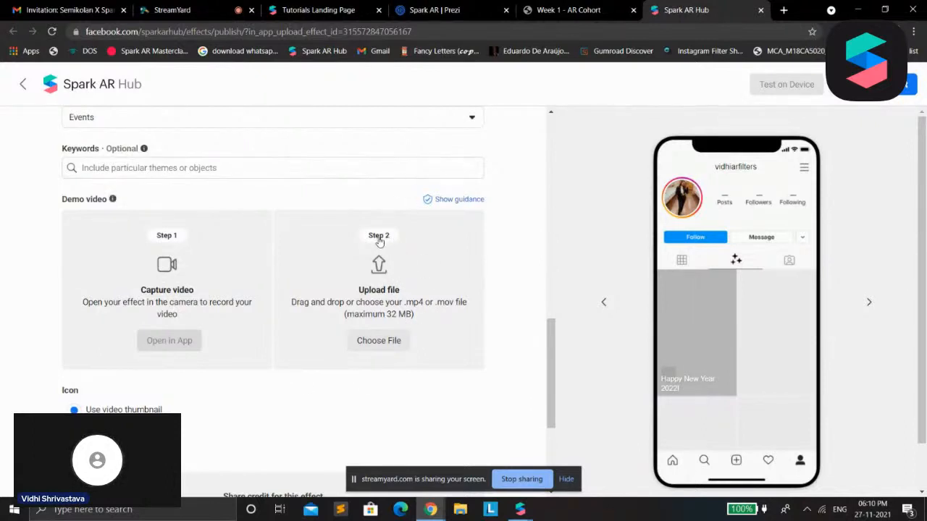
Dismiss the demo video file selection without choosing a file and set the effect's icon source to Upload image
scroll(406, 270, down, 2)
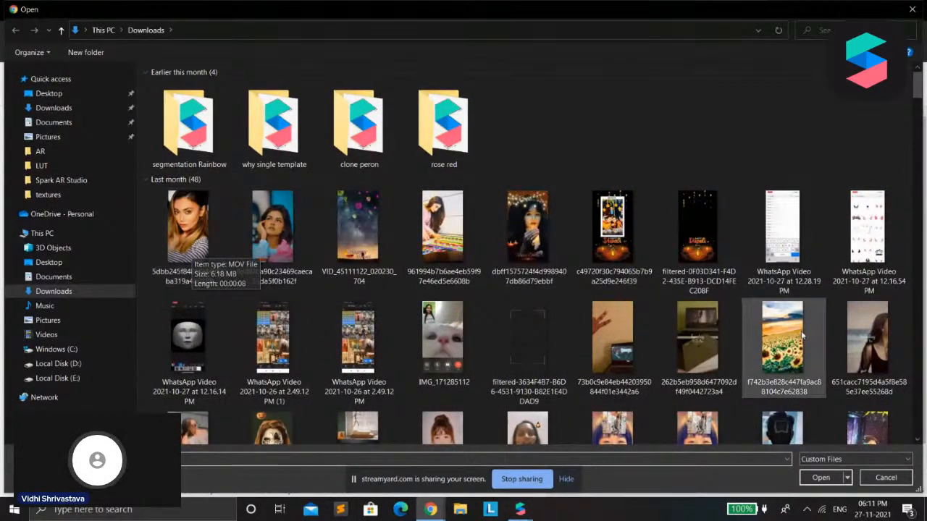
click(875, 483)
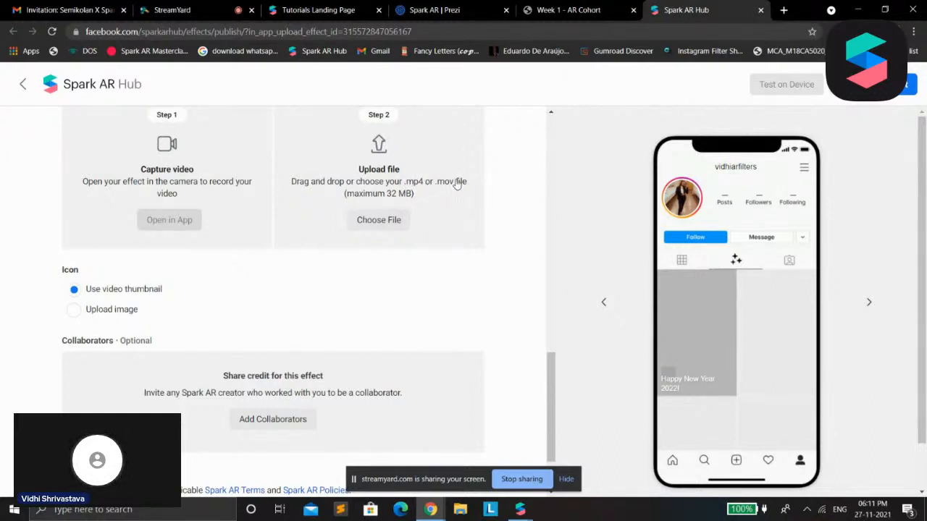
click(75, 310)
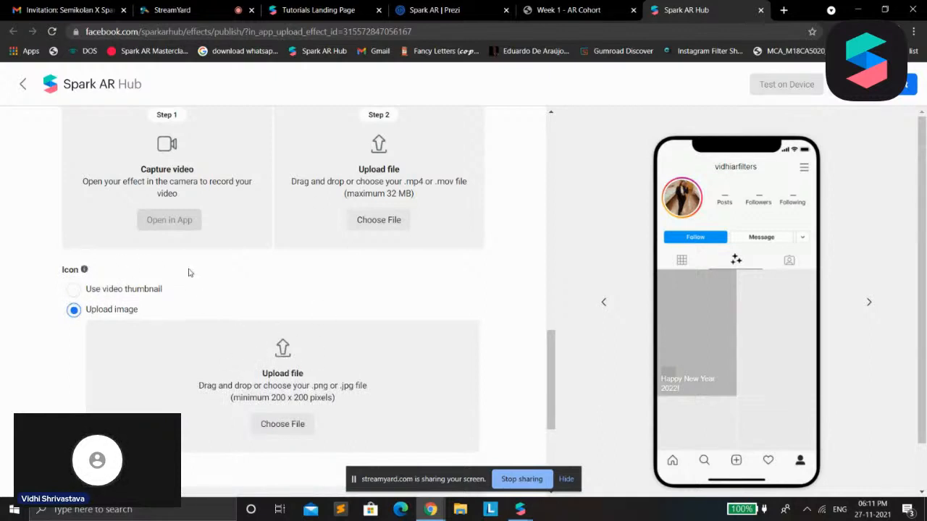
click(73, 289)
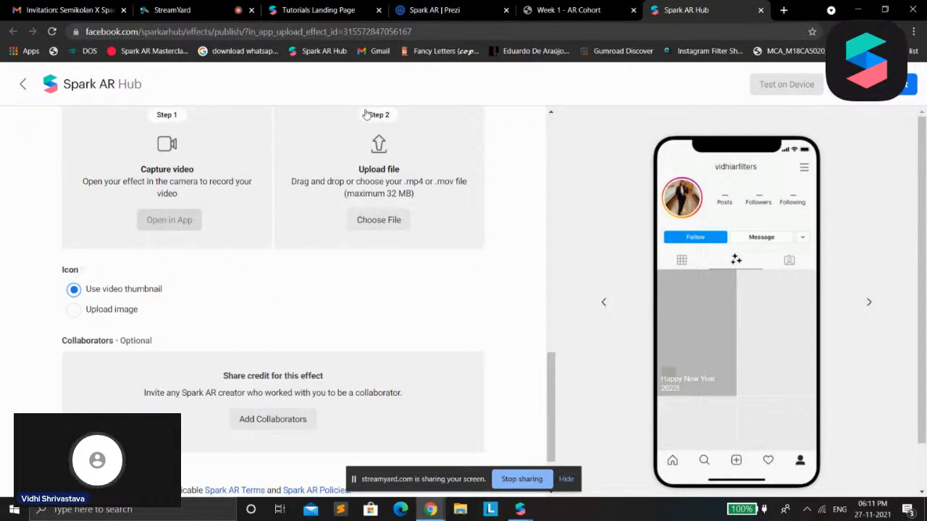
click(94, 310)
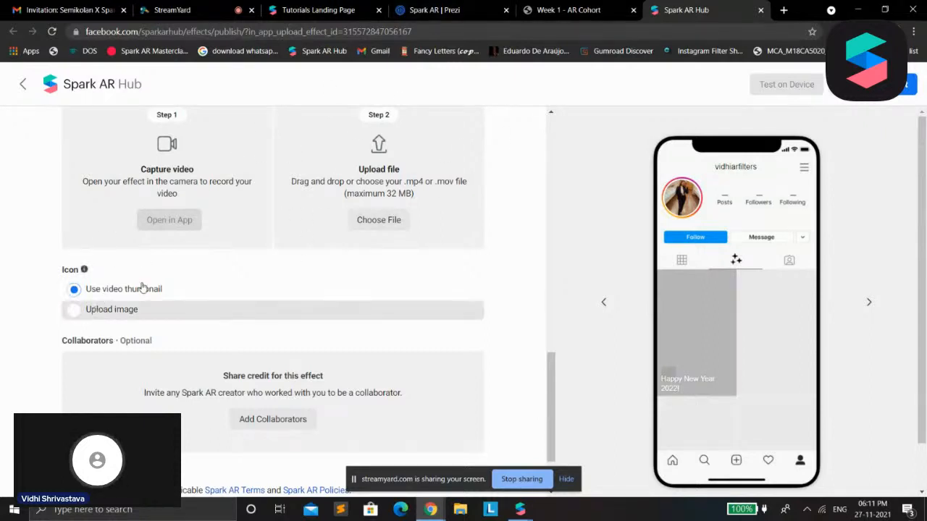
click(283, 426)
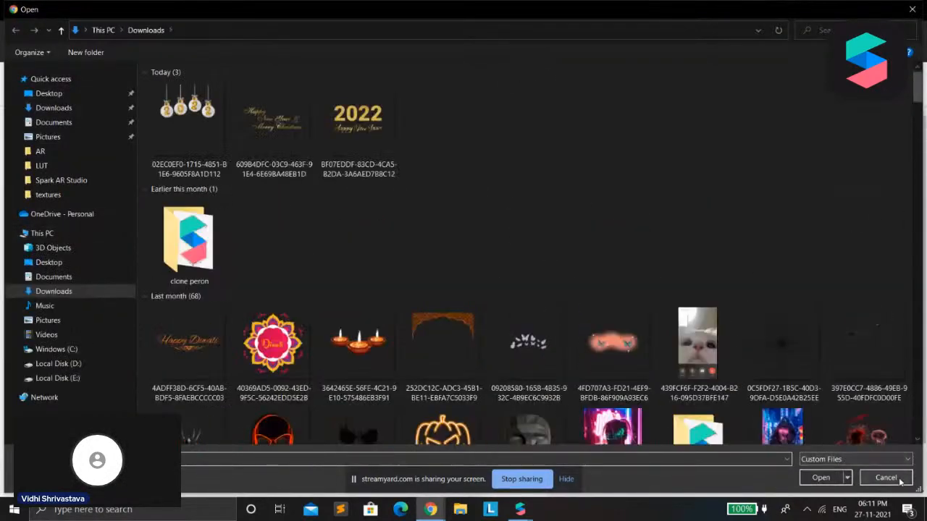
click(886, 478)
Search Google in a new browser tab for "happy new year 2022" and open the image results
click(785, 10)
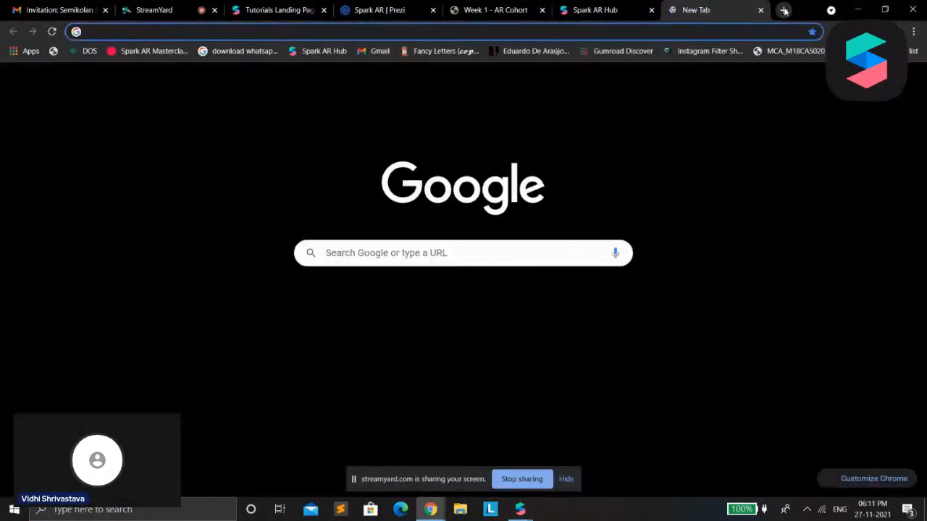
text(happy new year 2022)
key(Return)
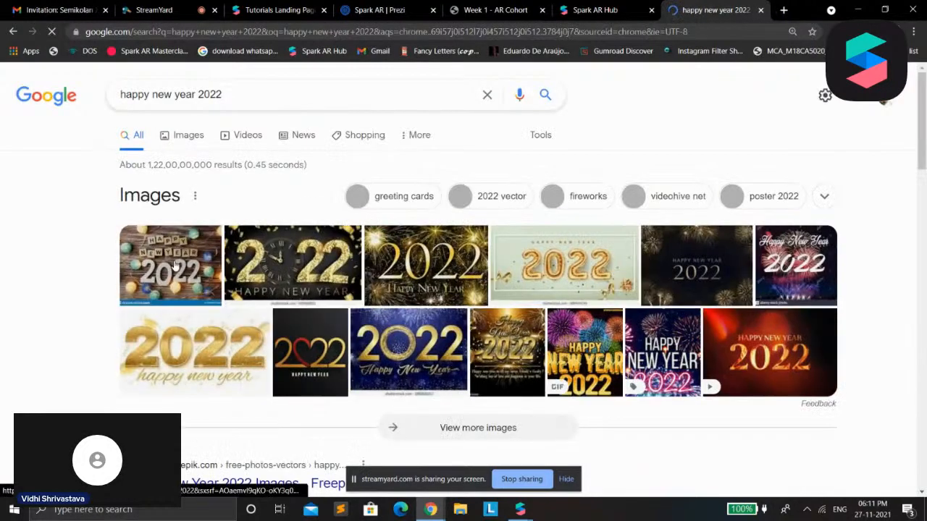
click(174, 268)
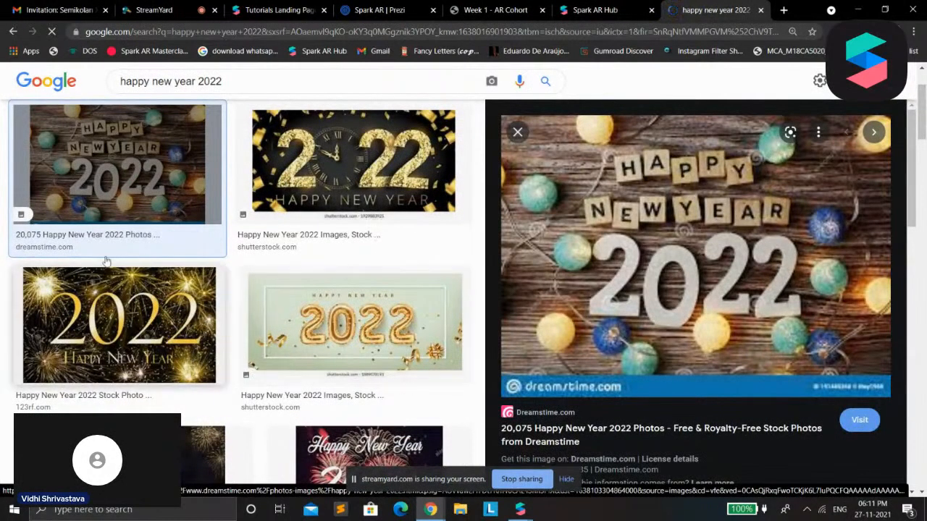
Save the Adobe Stock image of gold Happy New Year 2022 text framed by fireworks to the Downloads folder
scroll(198, 358, down, 3)
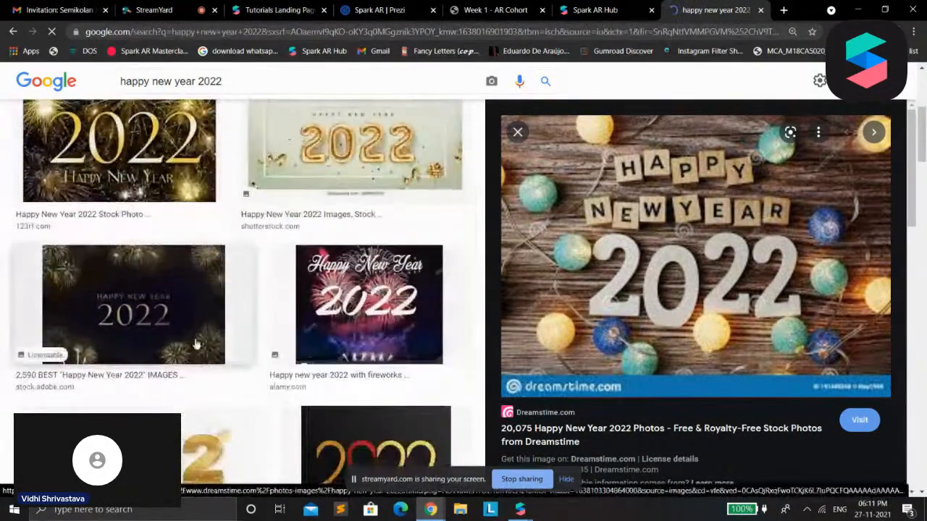
click(198, 358)
right_click(771, 181)
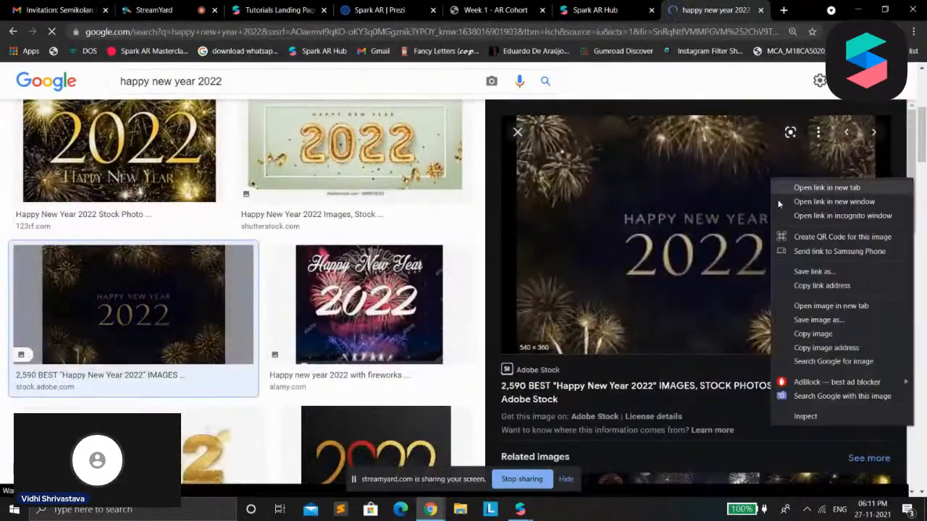
click(817, 320)
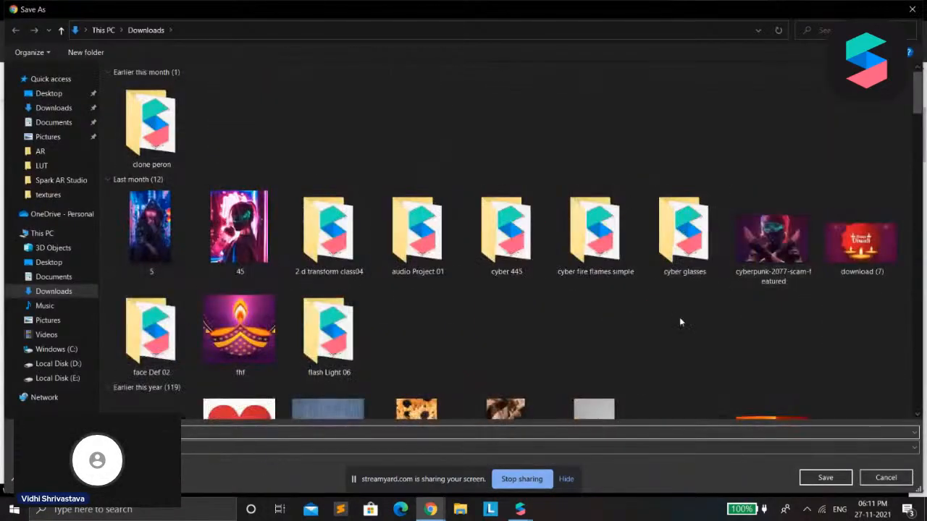
key(Return)
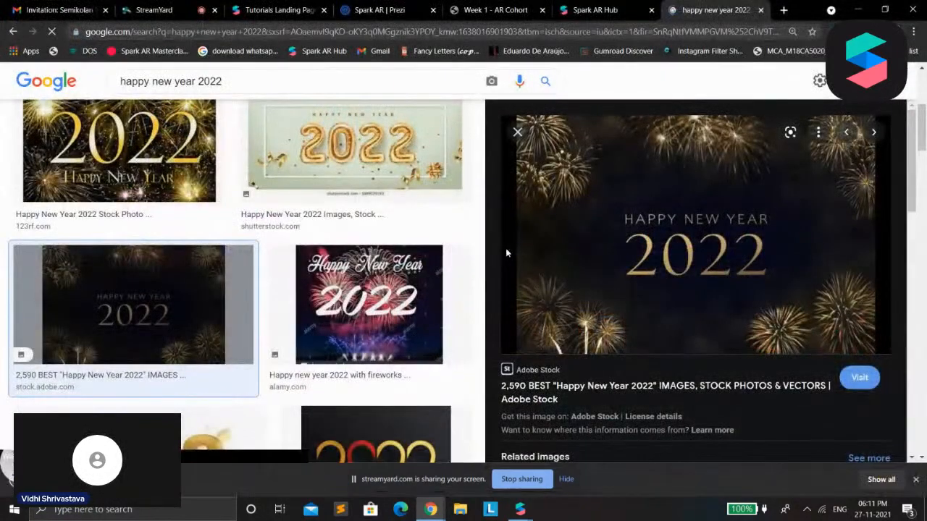
Upload download (8).jpg as the effect's icon in Spark AR Hub with its crop confirmed, and save the effect
click(601, 10)
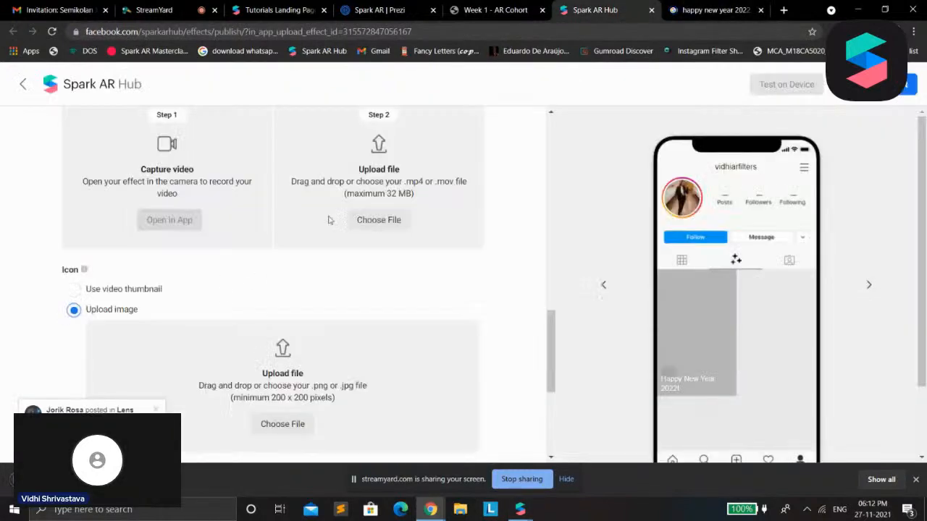
drag(570, 287, 282, 424)
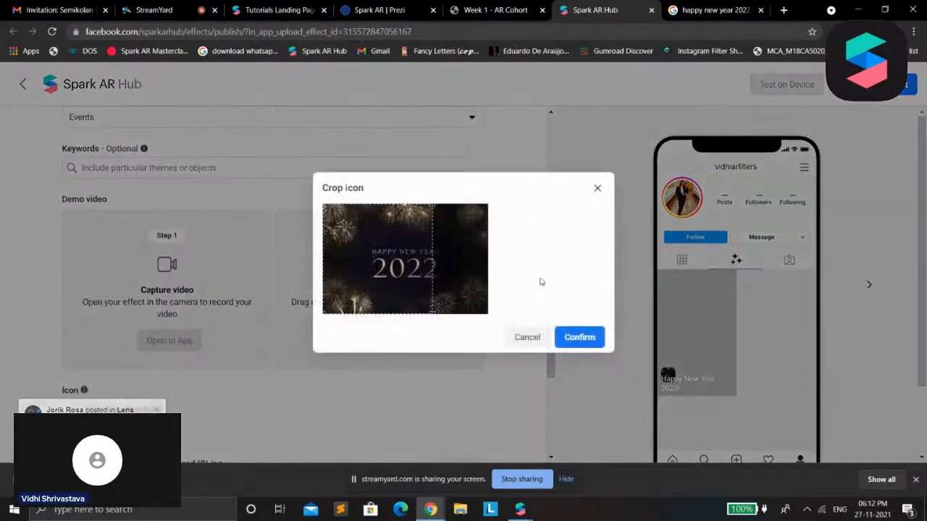
drag(404, 275, 434, 274)
click(580, 336)
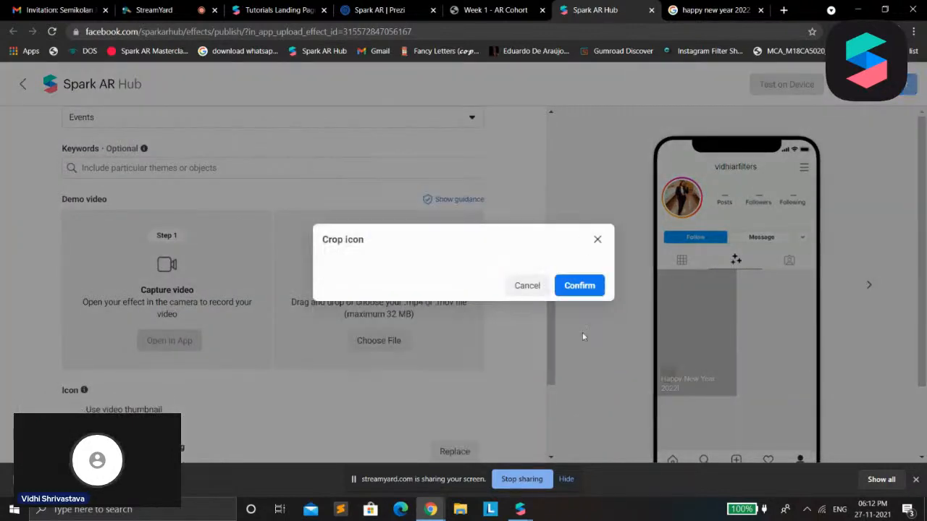
scroll(499, 352, down, 3)
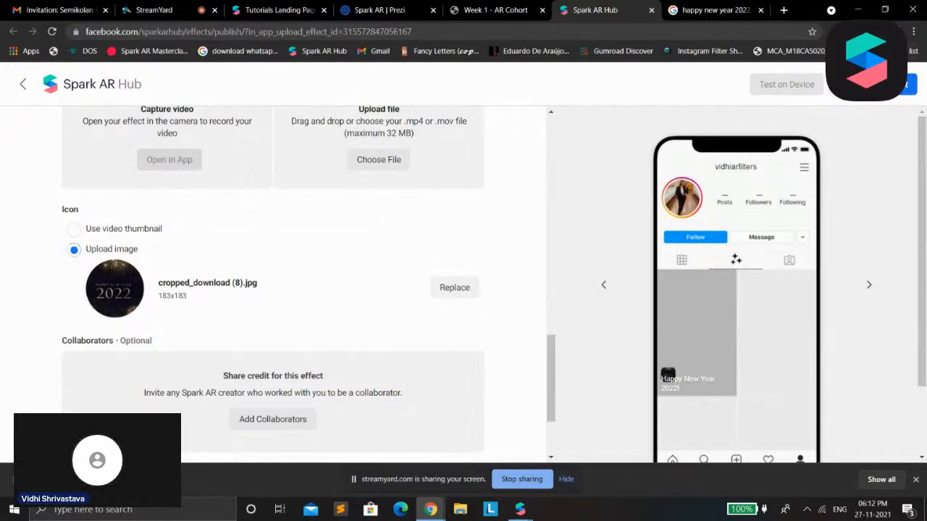
click(892, 85)
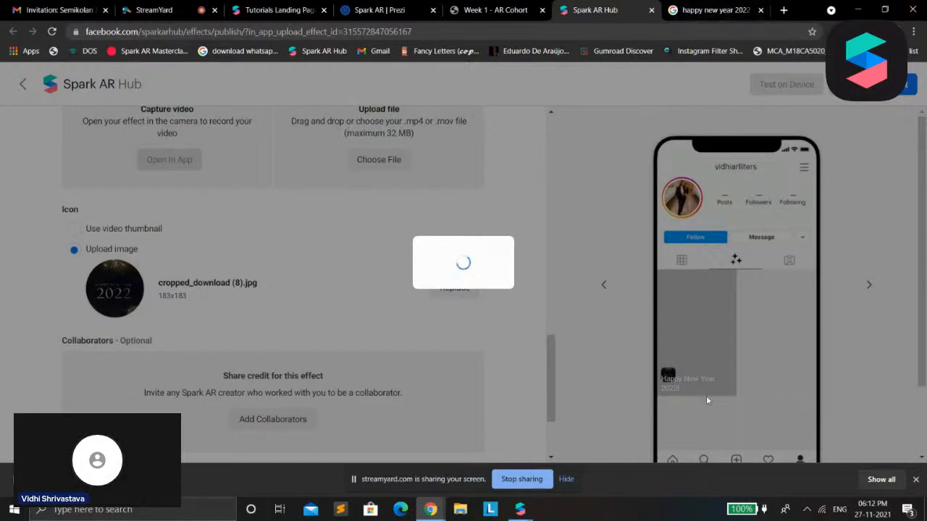
Switch to Spark AR Studio, collapse the Asset Summary panel and enlarge the simulator to preview the effect
mouse_move(523, 511)
click(461, 453)
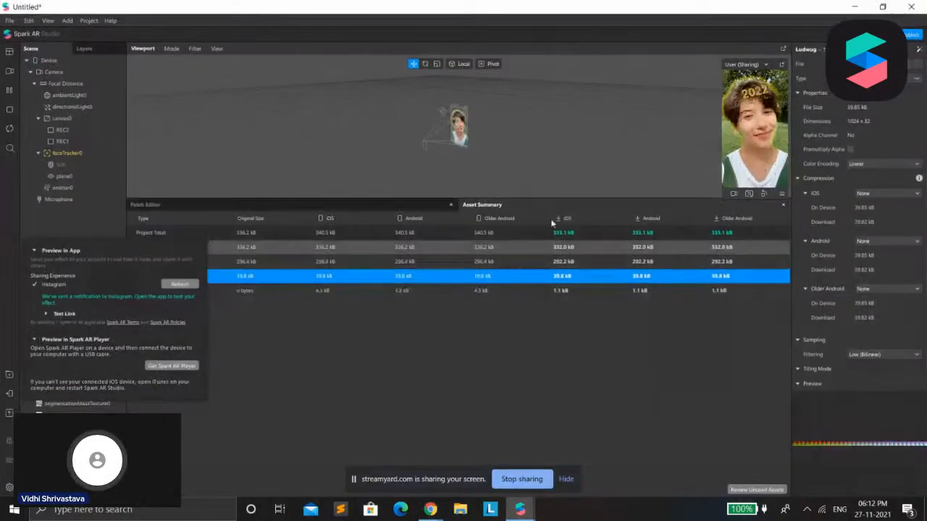
drag(560, 197, 557, 484)
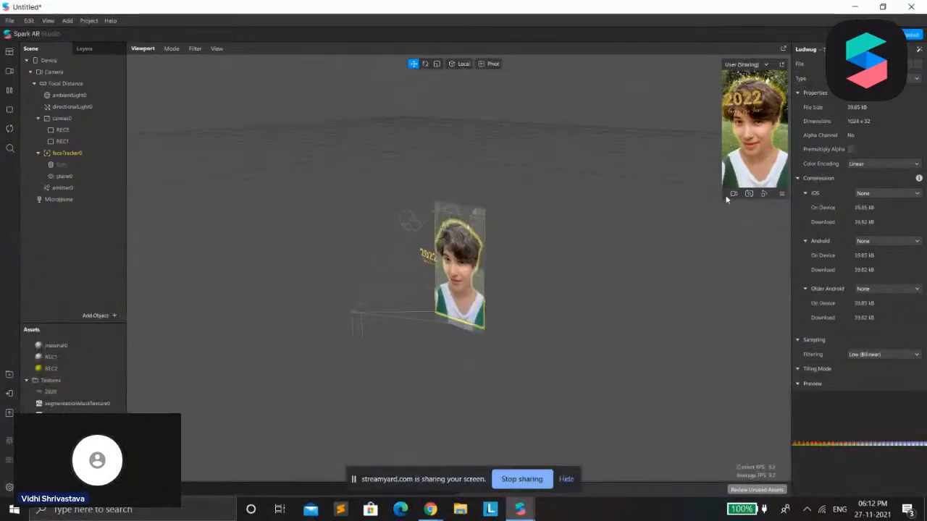
drag(722, 198, 410, 459)
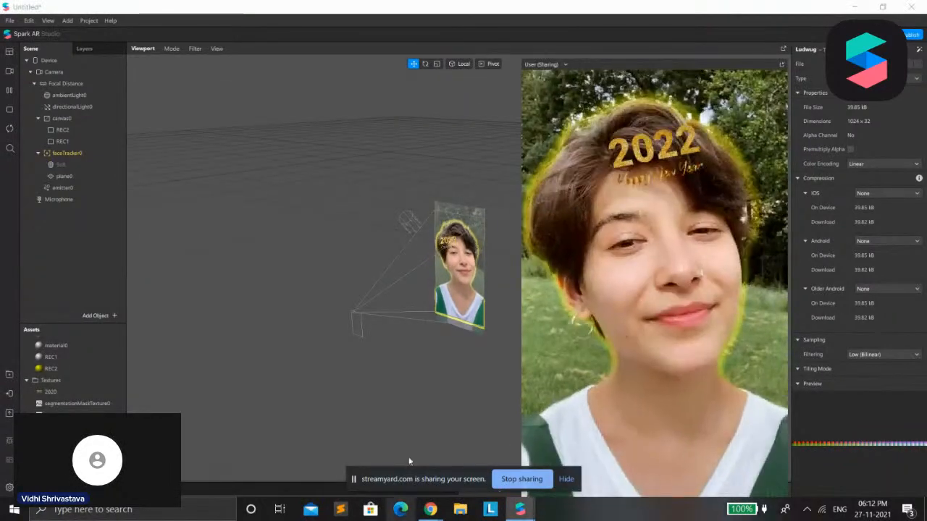
drag(522, 442, 588, 437)
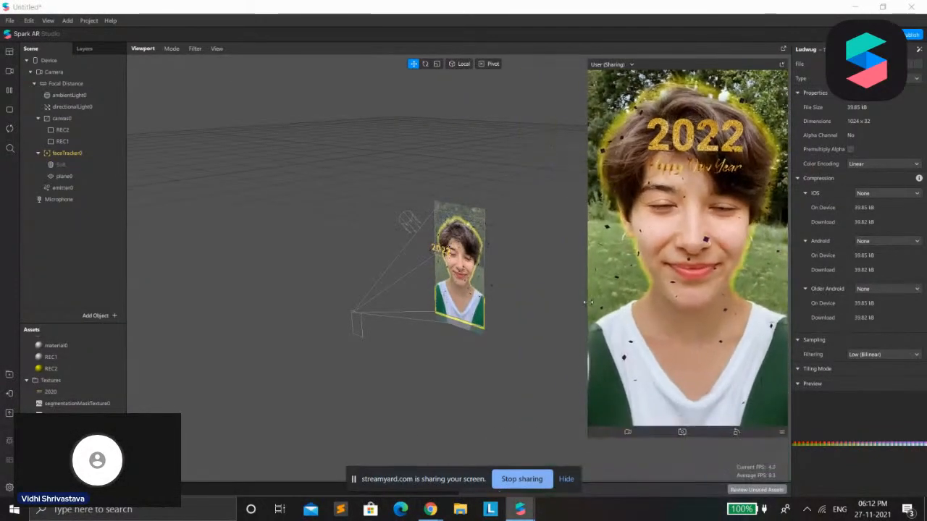
drag(753, 63, 750, 62)
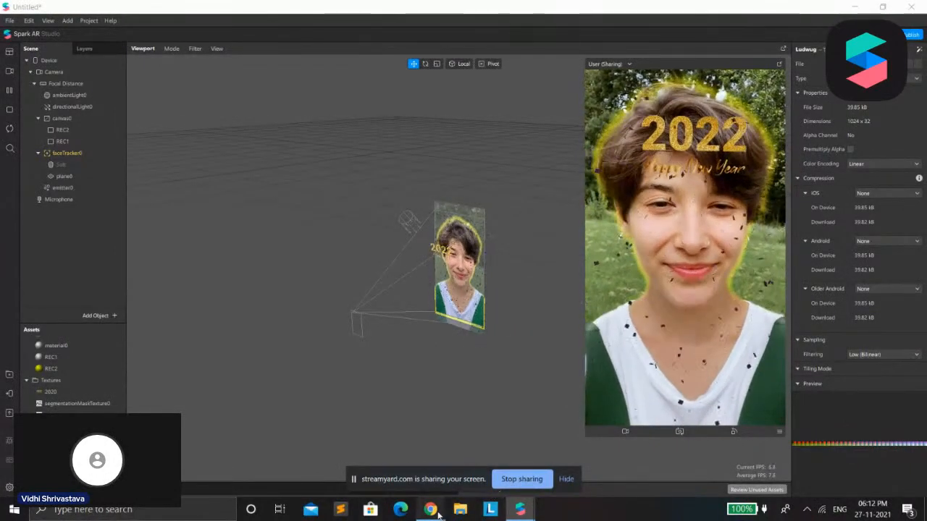
Return to Spark AR Hub, copy the effect's Instagram test link from the device testing options and close them
mouse_move(441, 510)
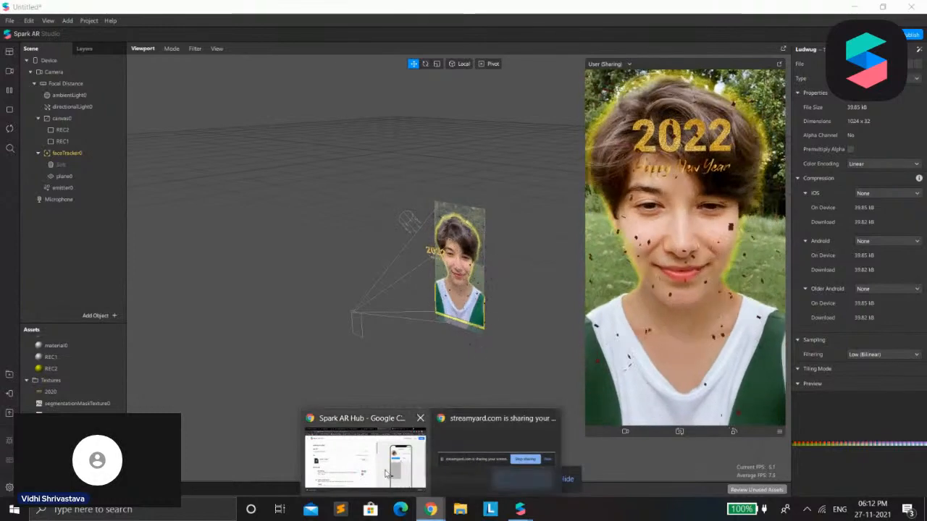
click(418, 414)
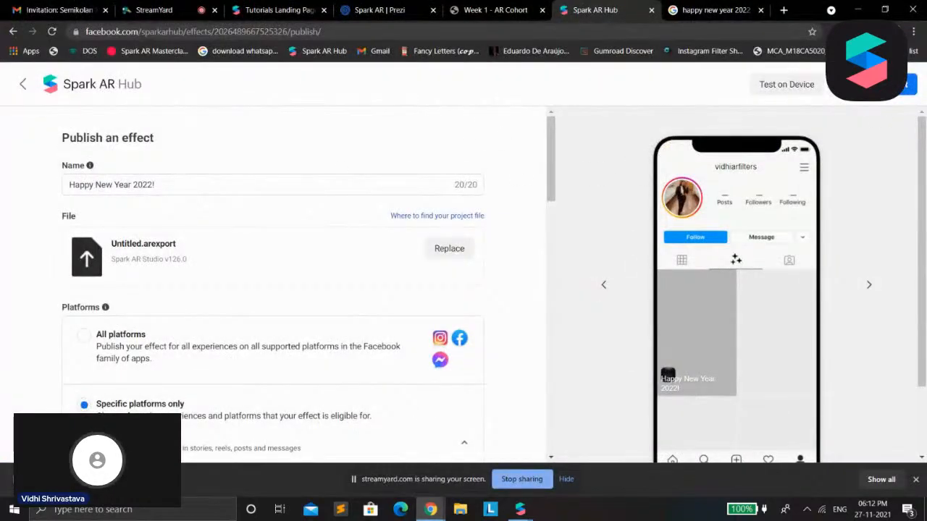
click(790, 85)
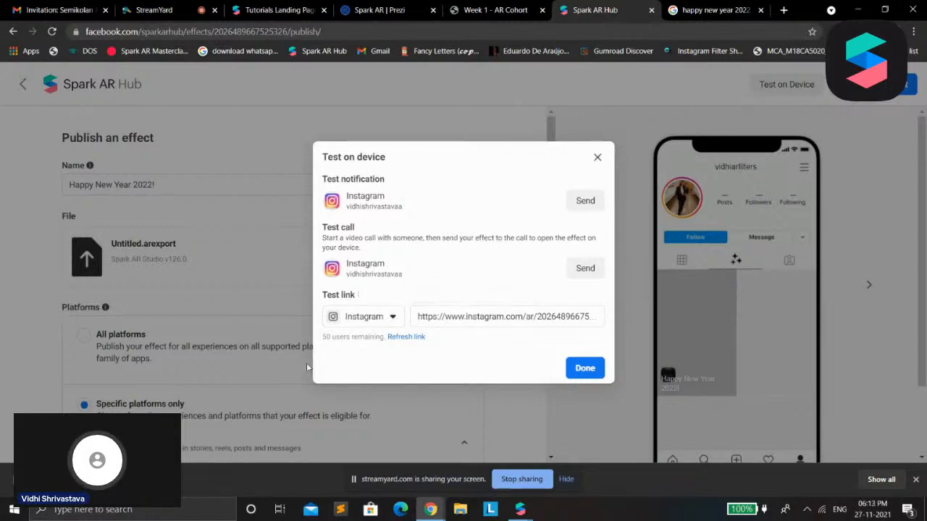
drag(322, 340, 392, 338)
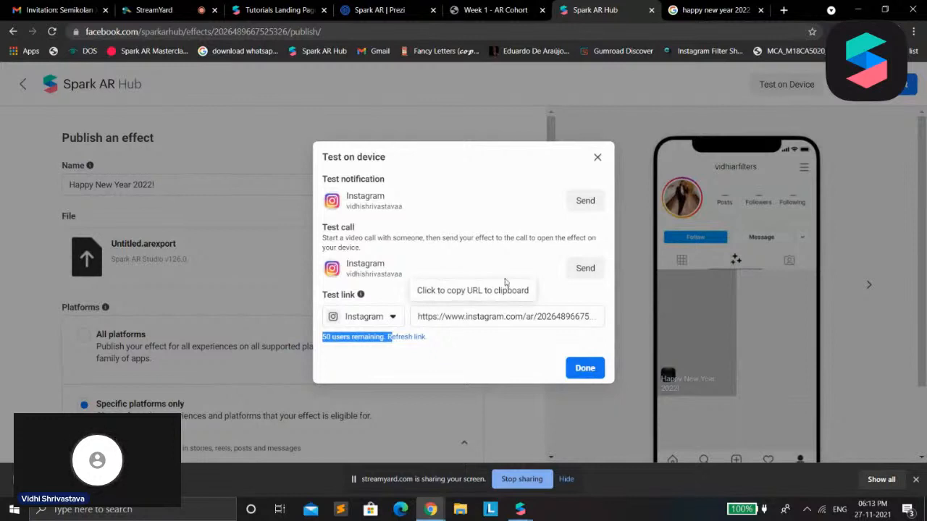
click(477, 323)
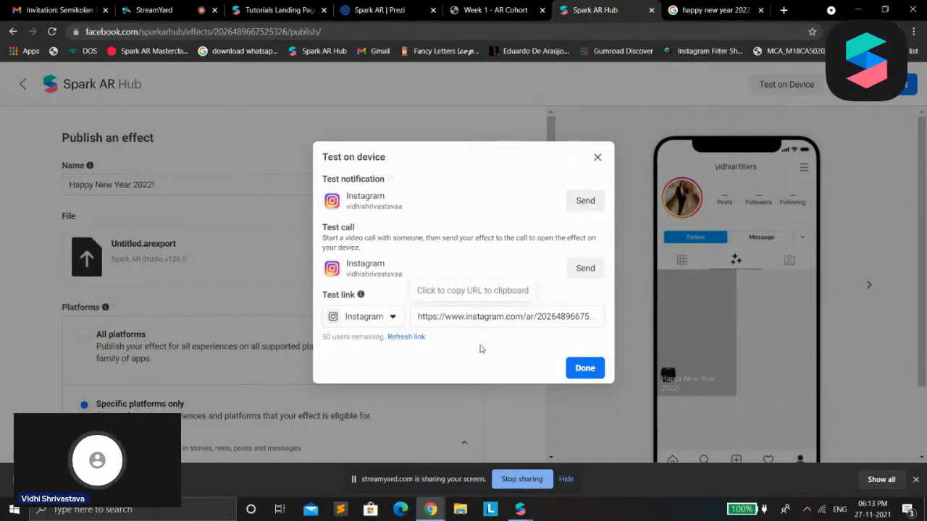
click(597, 158)
Review the effect's name, file, platforms, owner and publisher details on the publishing form
scroll(455, 157, down, 2)
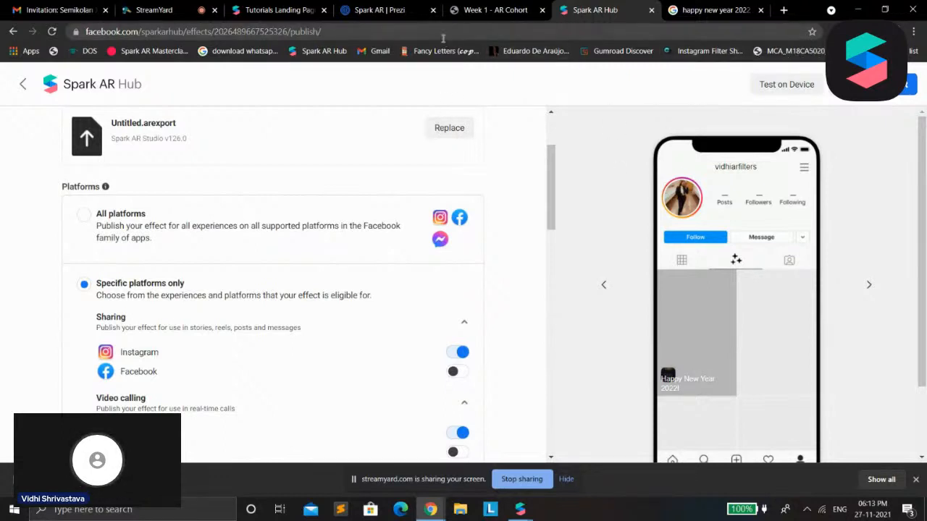
scroll(140, 260, up, 1)
scroll(140, 260, up, 2)
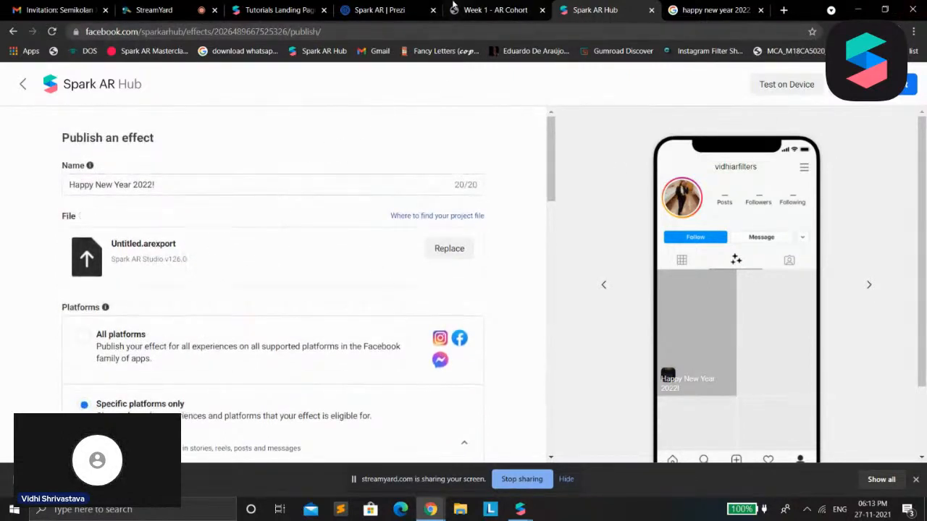
scroll(315, 317, down, 5)
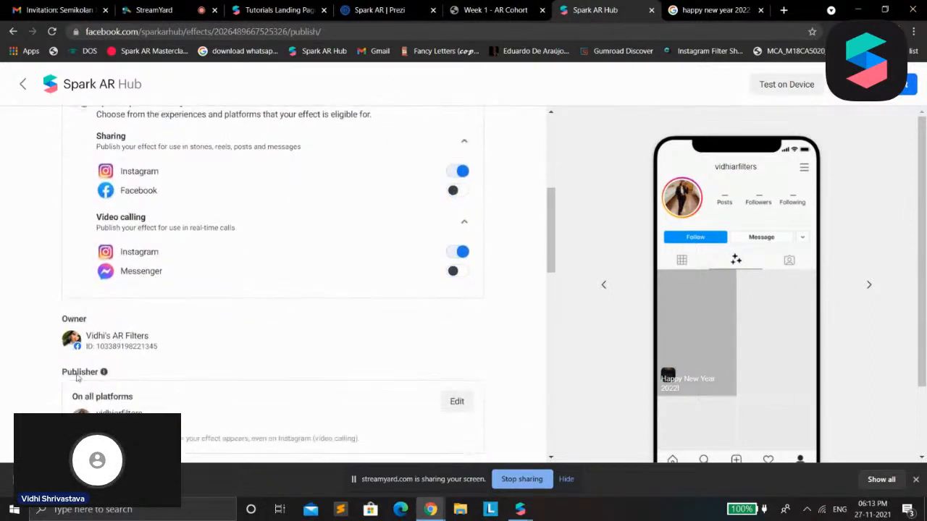
mouse_move(71, 401)
mouse_down()
mouse_move(136, 401)
mouse_move(76, 403)
mouse_up()
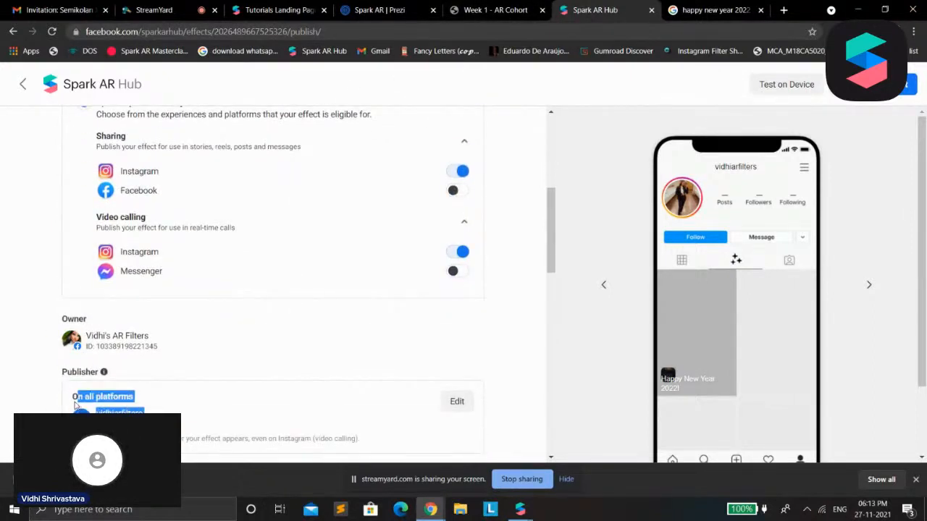
click(242, 362)
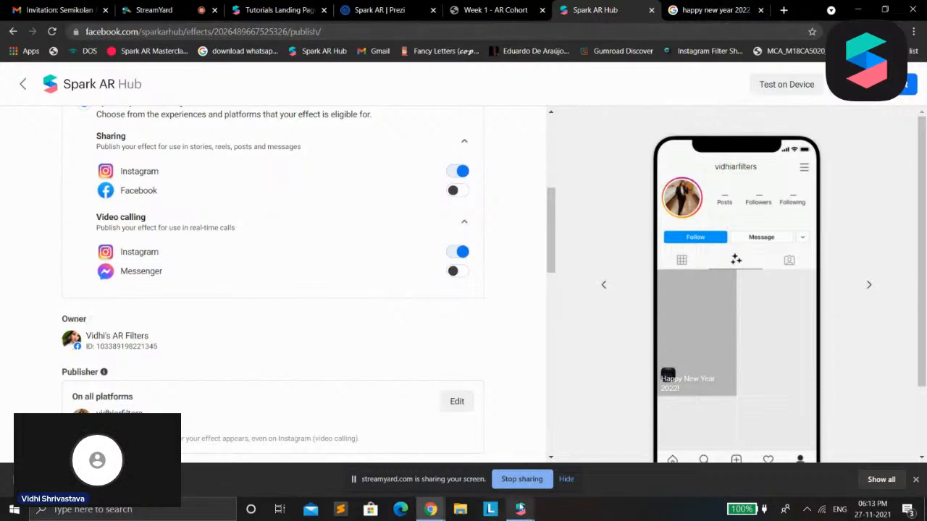
Switch to Spark AR Studio and save the project as "2022 Happy new year" in the AR folder on Local Disk (E:)
click(538, 492)
click(554, 227)
click(520, 509)
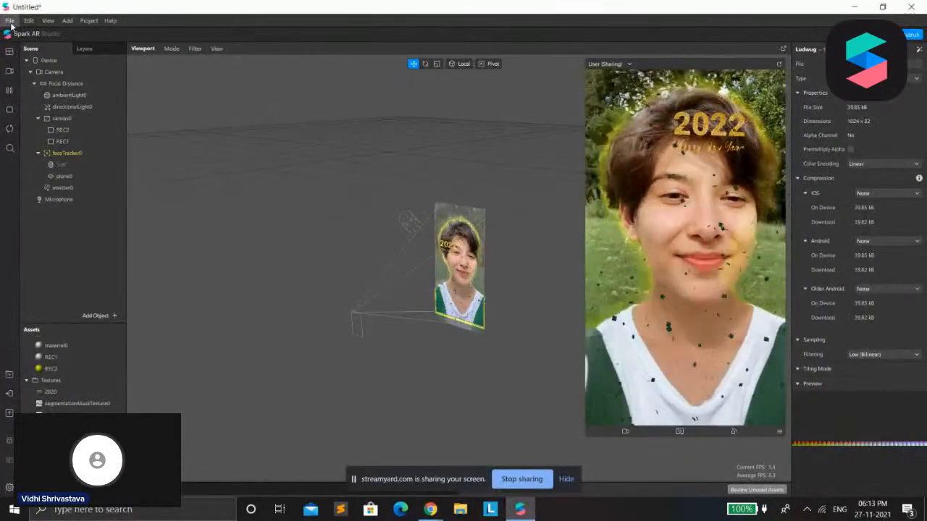
click(9, 20)
click(33, 142)
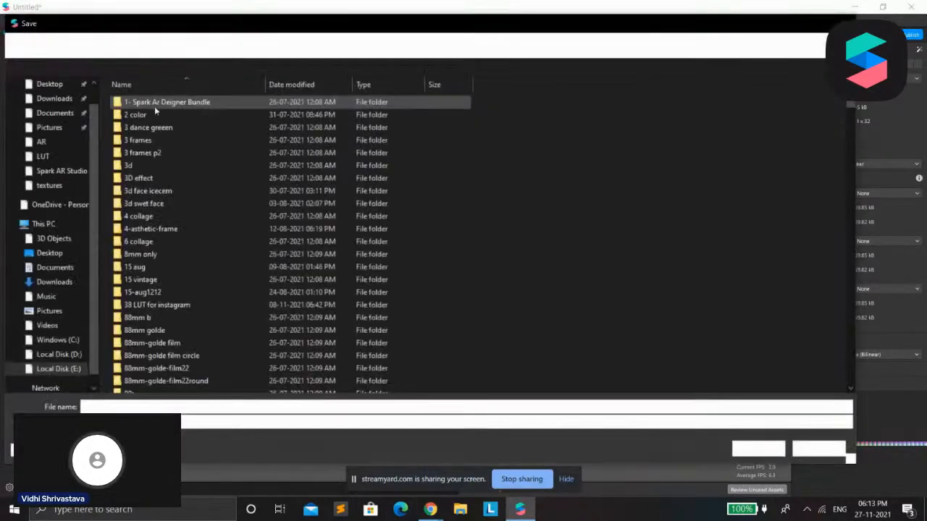
text(2022 Happy new year)
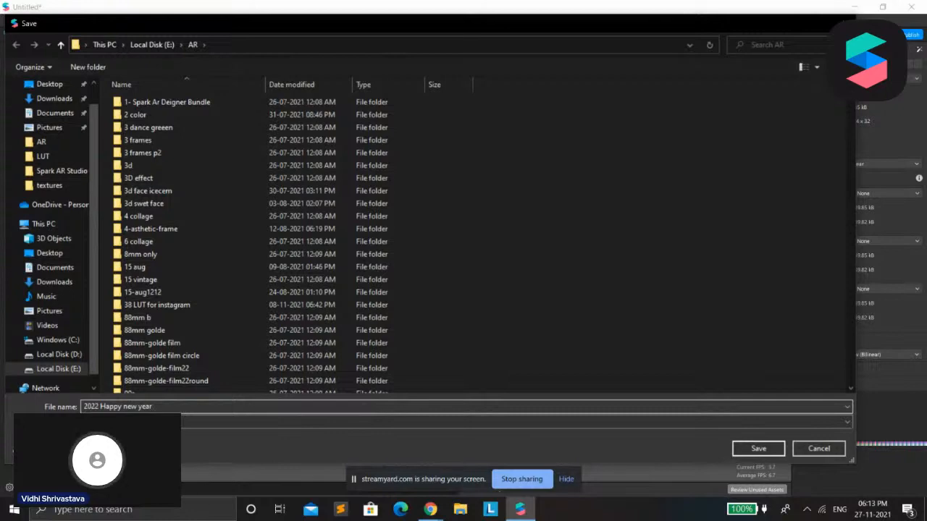
key(Return)
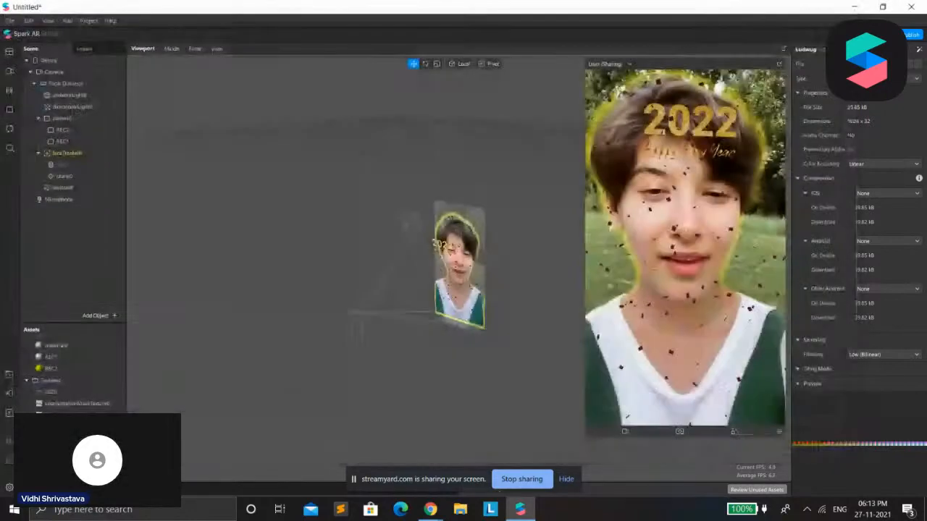
mouse_move(431, 510)
click(362, 442)
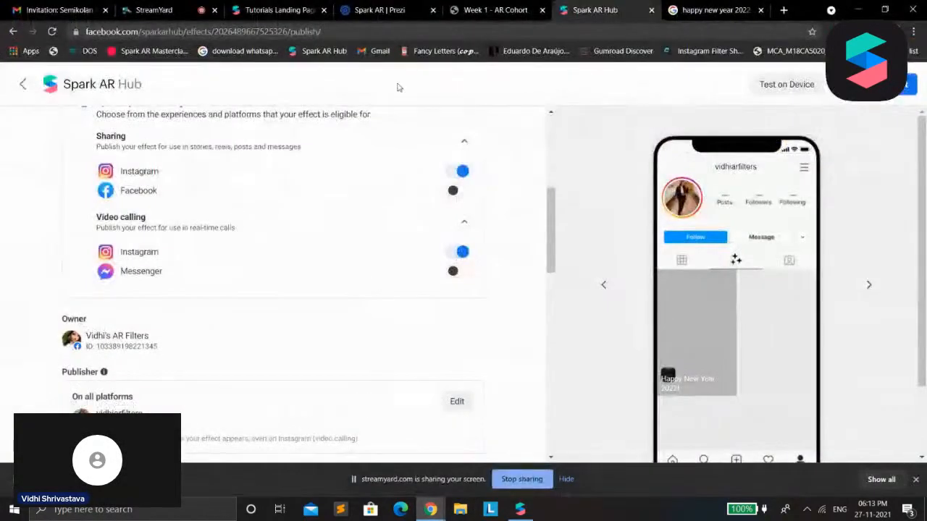
click(188, 6)
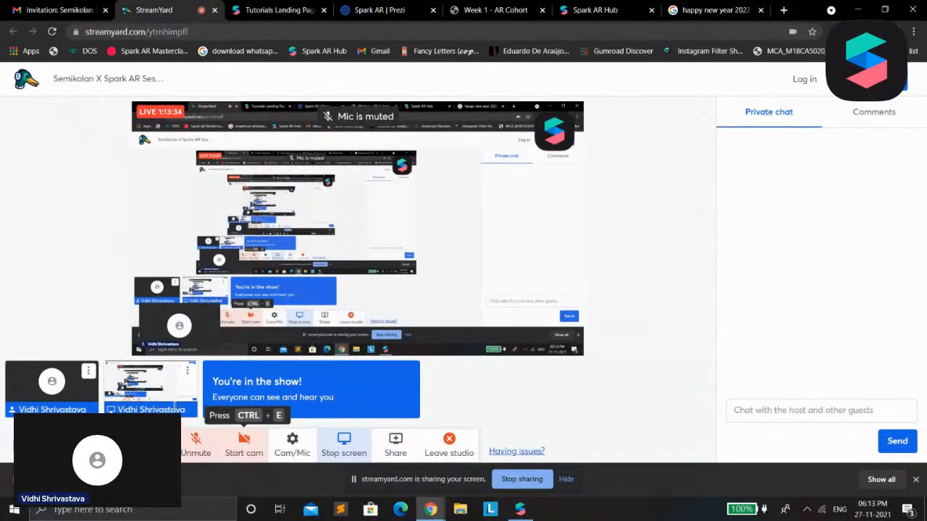
click(706, 10)
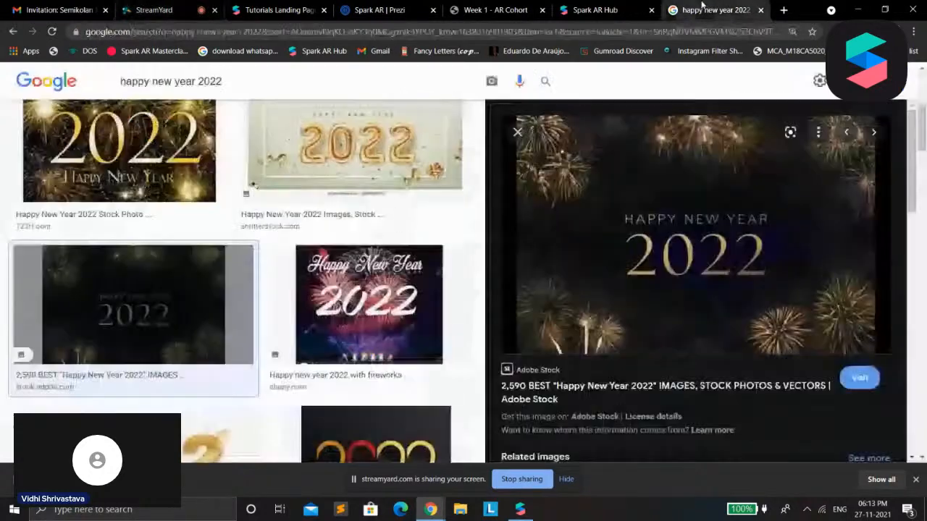
Switch to Spark AR Studio and close the "2022 Happy new year" project
click(520, 509)
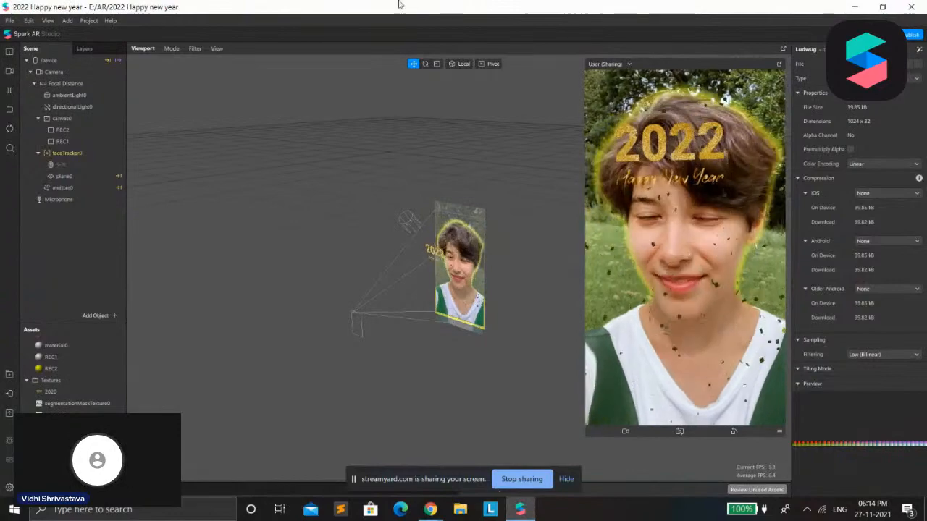
click(911, 7)
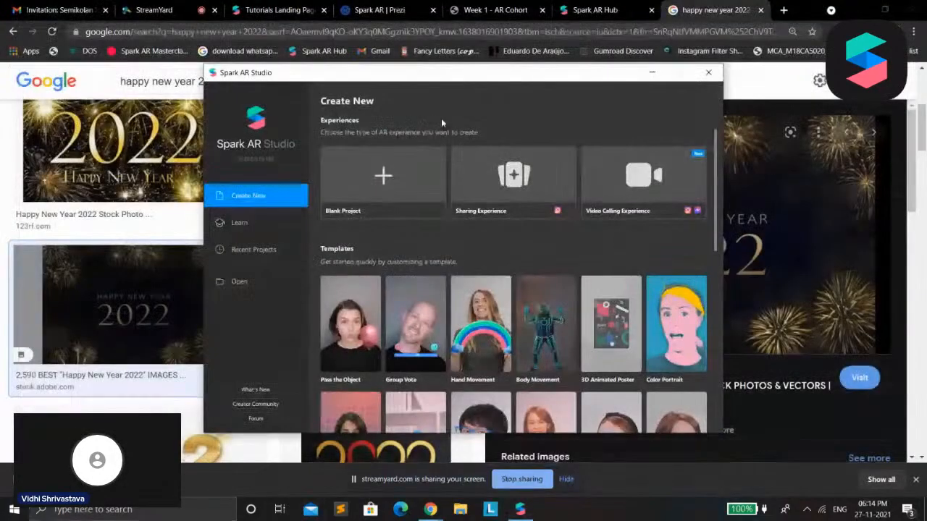
Look through the project templates and experience types available for creating a new Spark AR project
scroll(503, 340, down, 3)
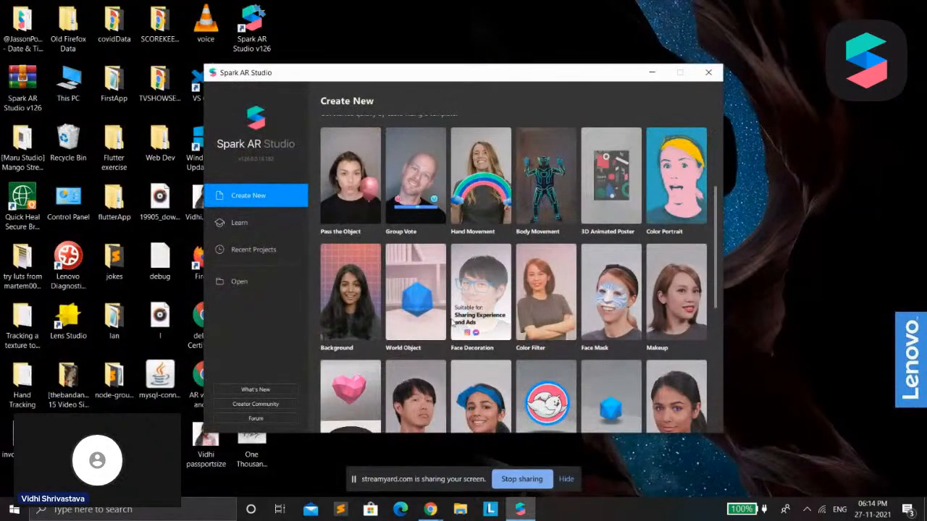
scroll(468, 324, down, 2)
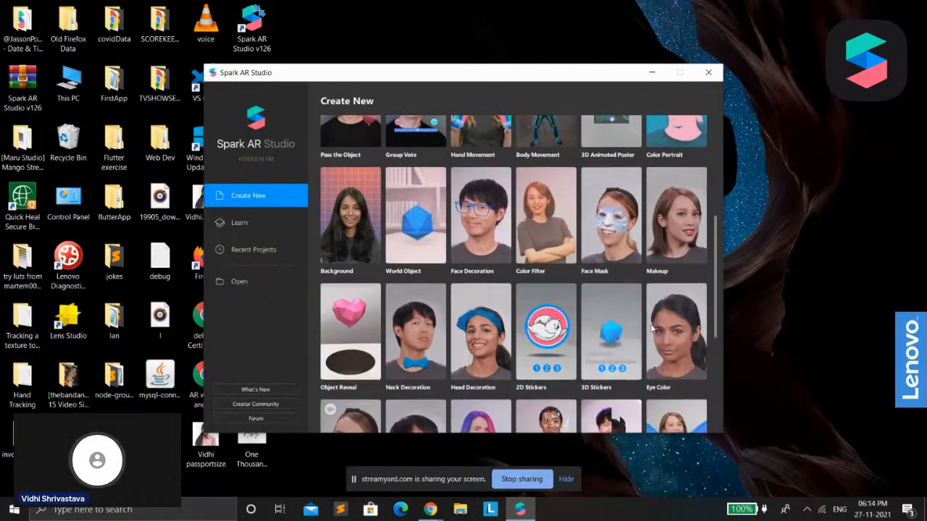
drag(716, 319, 712, 271)
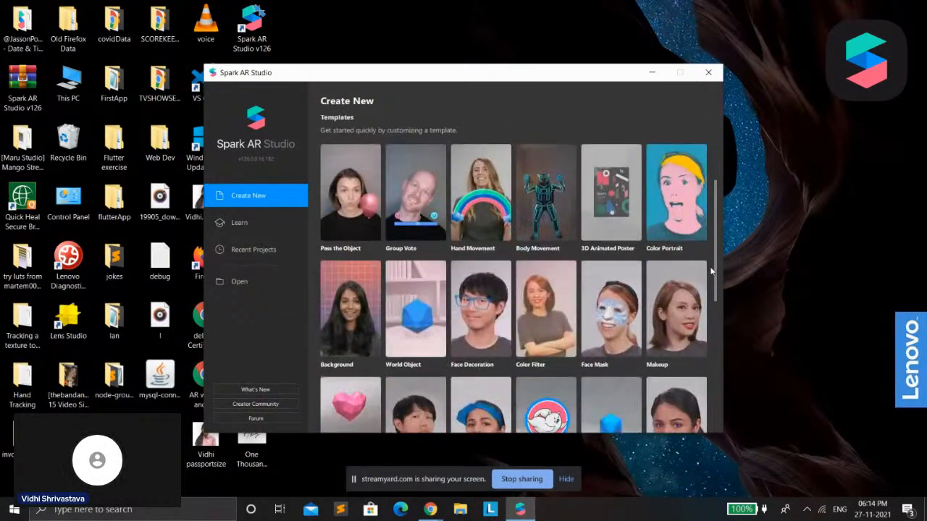
scroll(335, 355, down, 1)
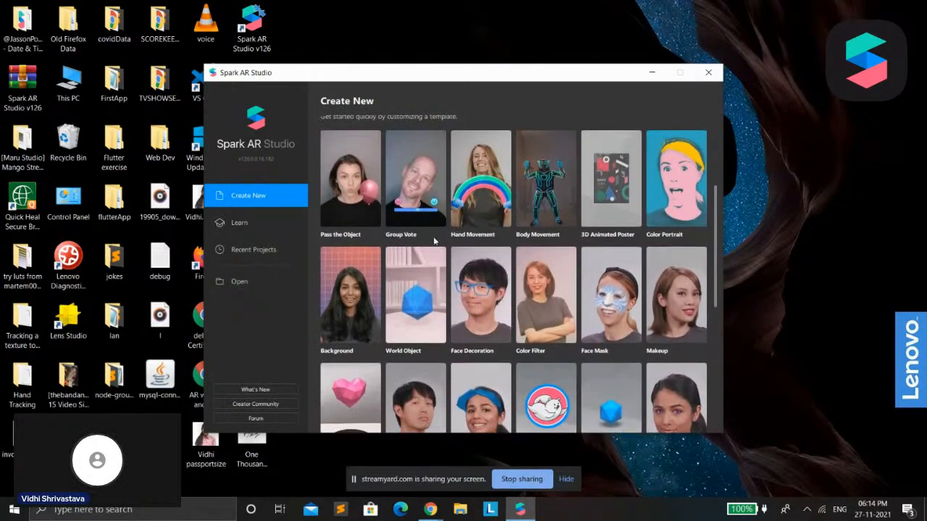
scroll(329, 337, down, 2)
scroll(362, 289, up, 4)
scroll(391, 232, down, 2)
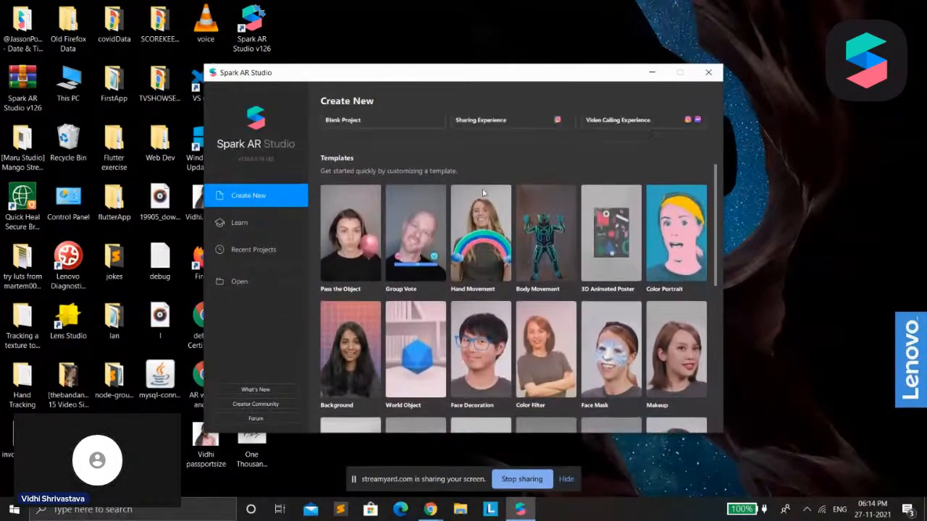
scroll(408, 192, up, 4)
scroll(704, 253, down, 3)
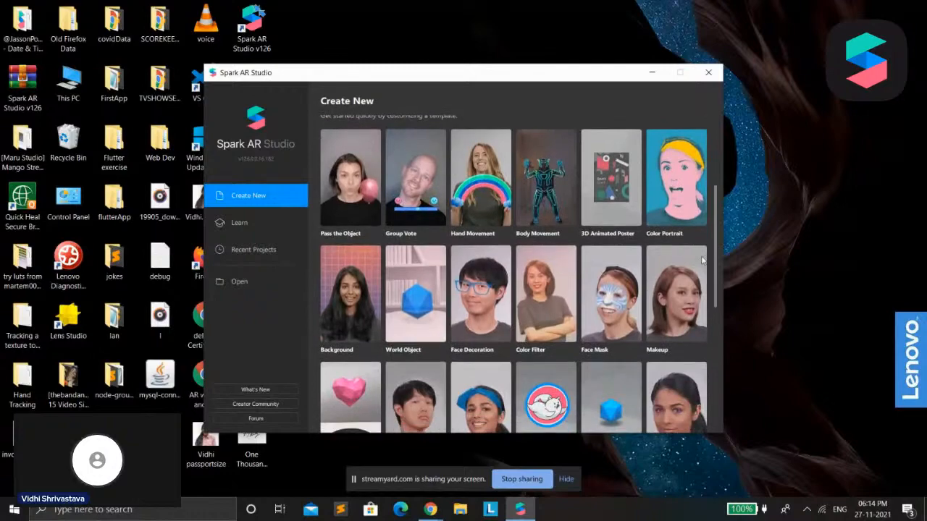
scroll(717, 271, up, 4)
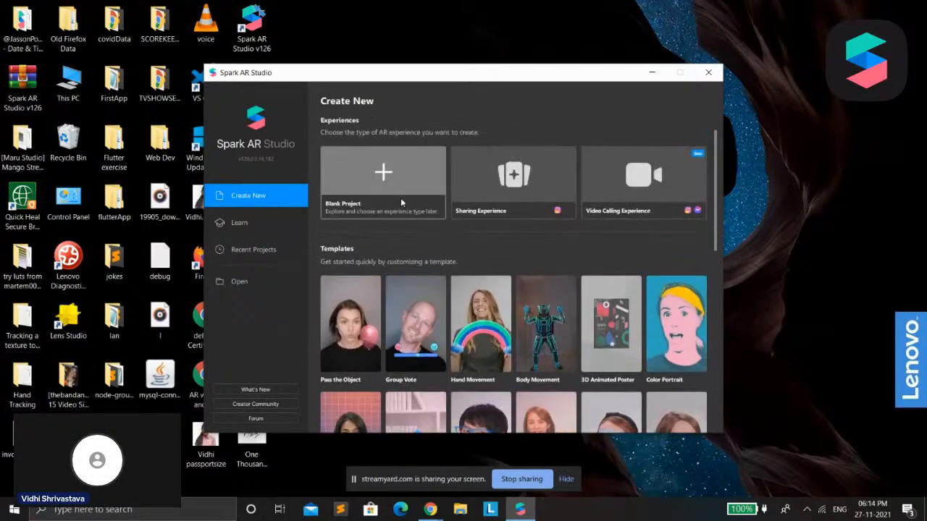
Switch to the Week 1 - AR Cohort PDF in the browser and review the terminologies and Types of Objects pages through Effects
mouse_move(430, 509)
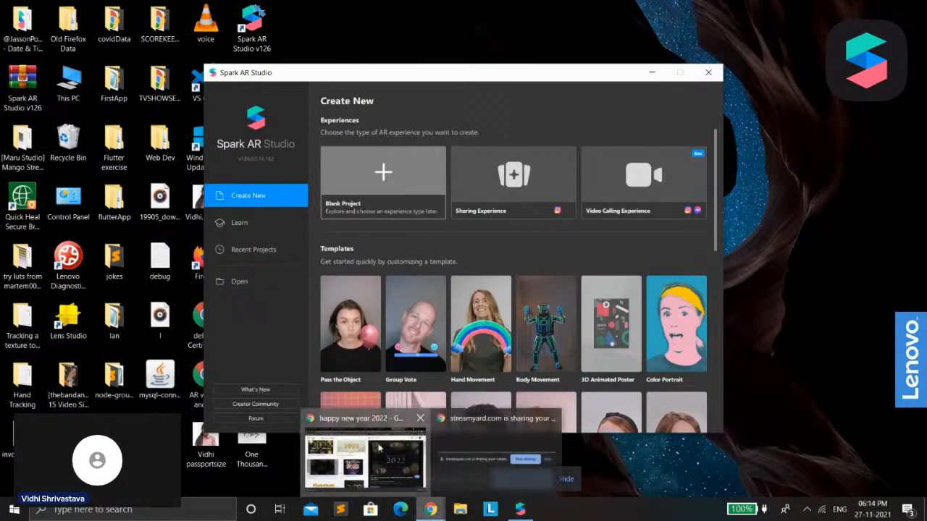
click(366, 452)
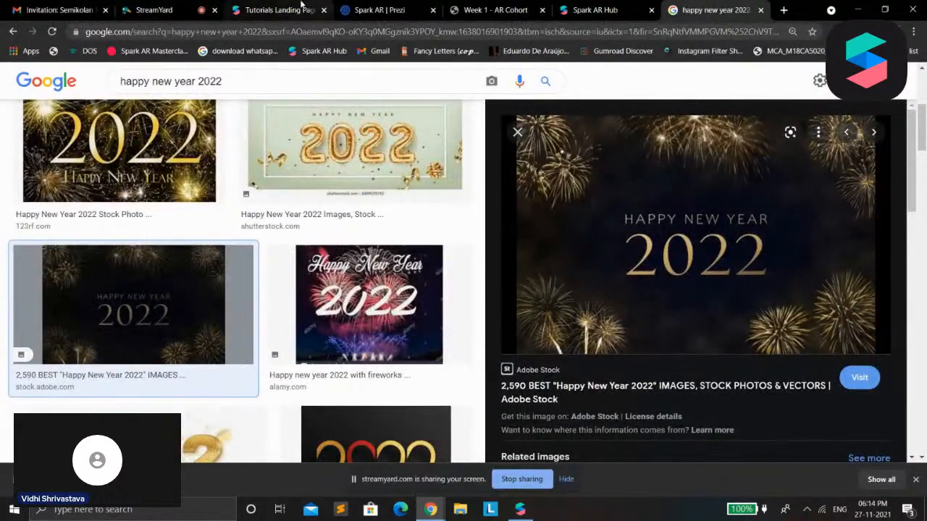
click(534, 6)
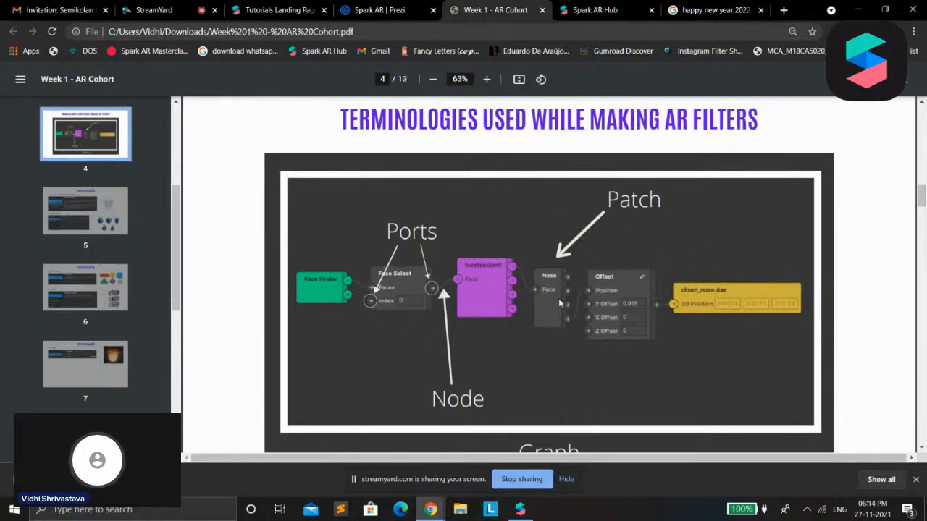
scroll(690, 292, up, 2)
scroll(519, 141, down, 5)
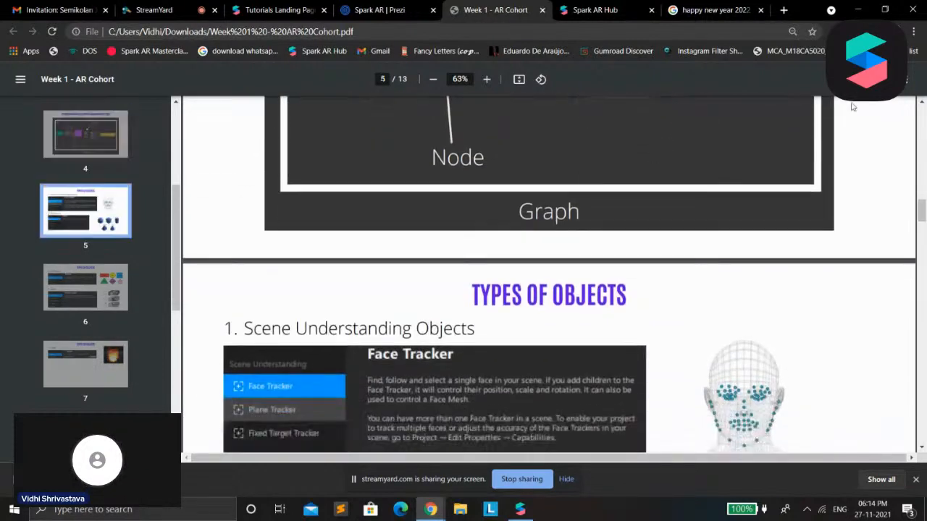
scroll(677, 195, down, 2)
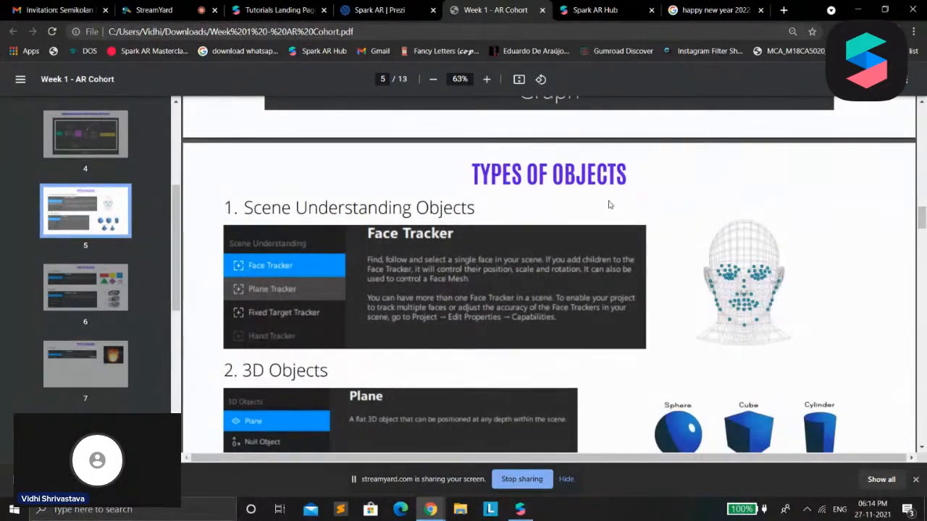
scroll(609, 205, down, 1)
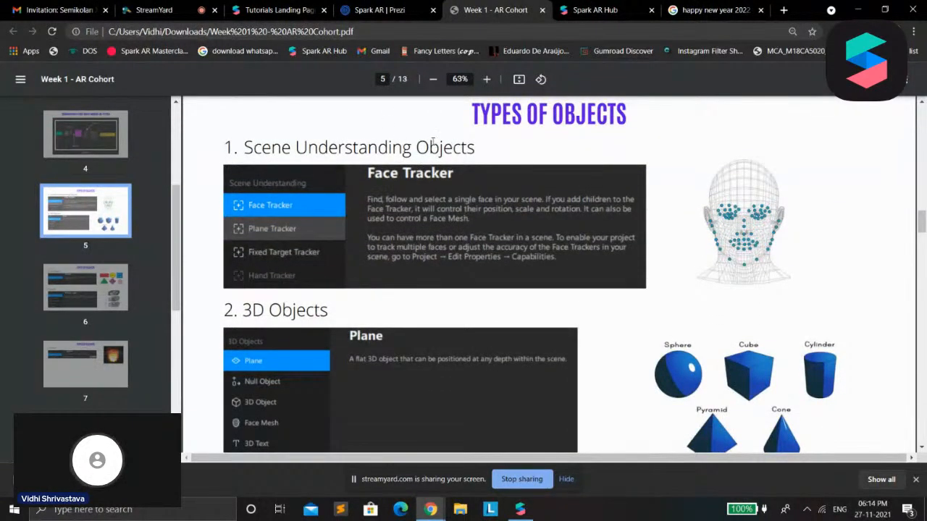
scroll(833, 232, down, 2)
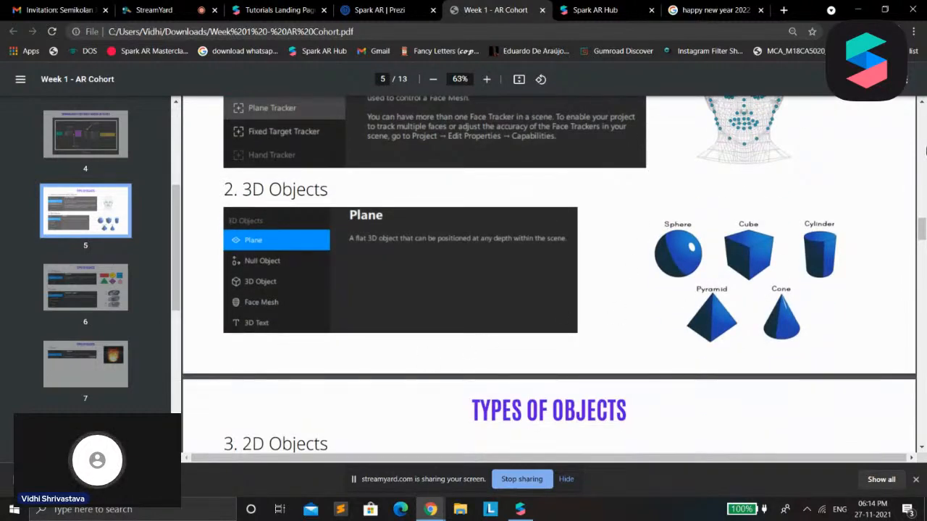
scroll(604, 369, down, 4)
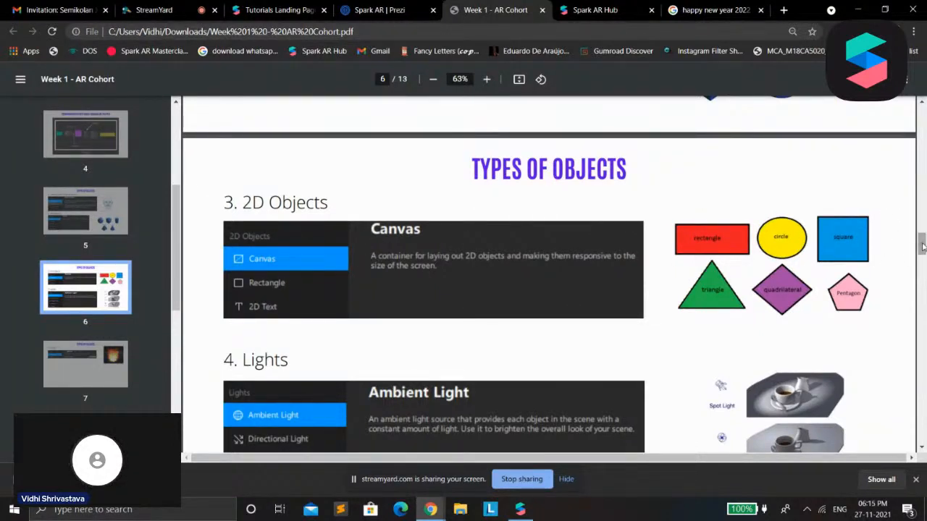
scroll(923, 247, down, 3)
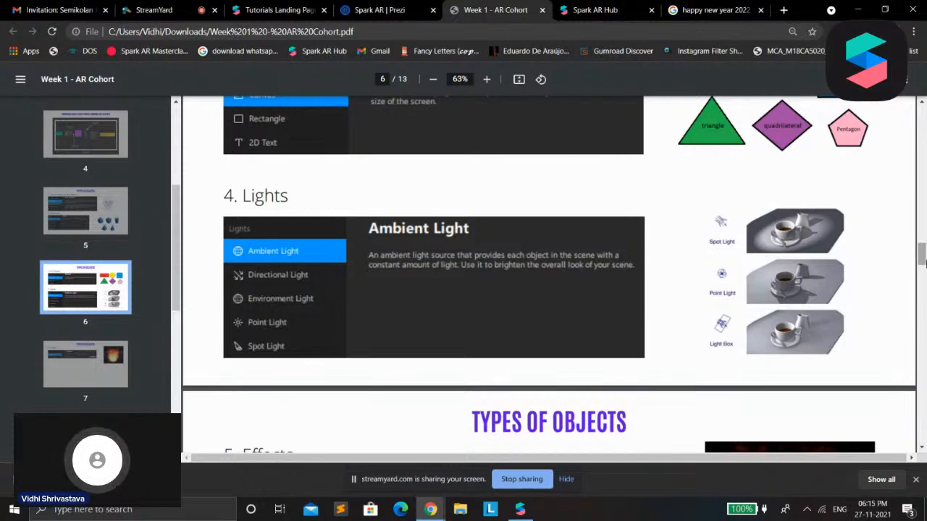
scroll(608, 291, down, 1)
scroll(622, 286, up, 2)
scroll(615, 287, down, 2)
scroll(920, 266, down, 3)
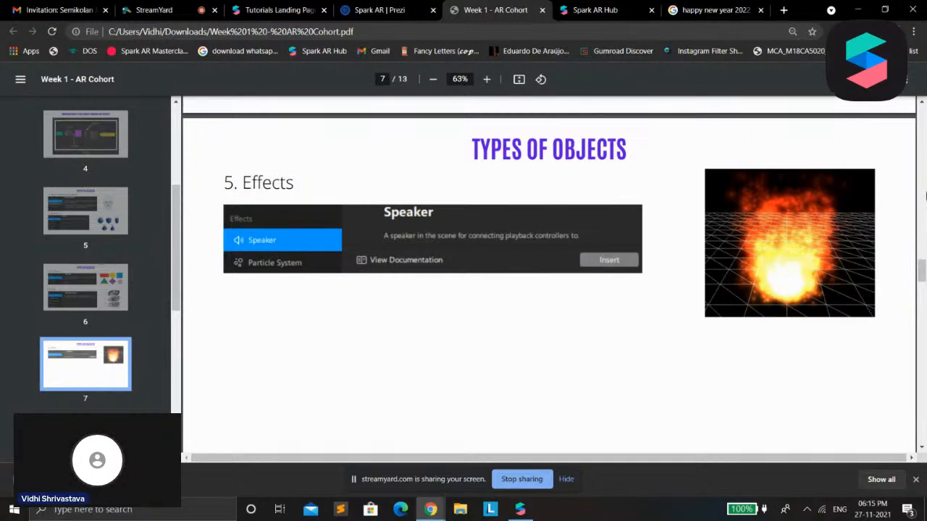
Review the PDF's Types of Materials page and its Adding Logic & Interaction page on the Patch Editor and scripting
scroll(566, 214, down, 5)
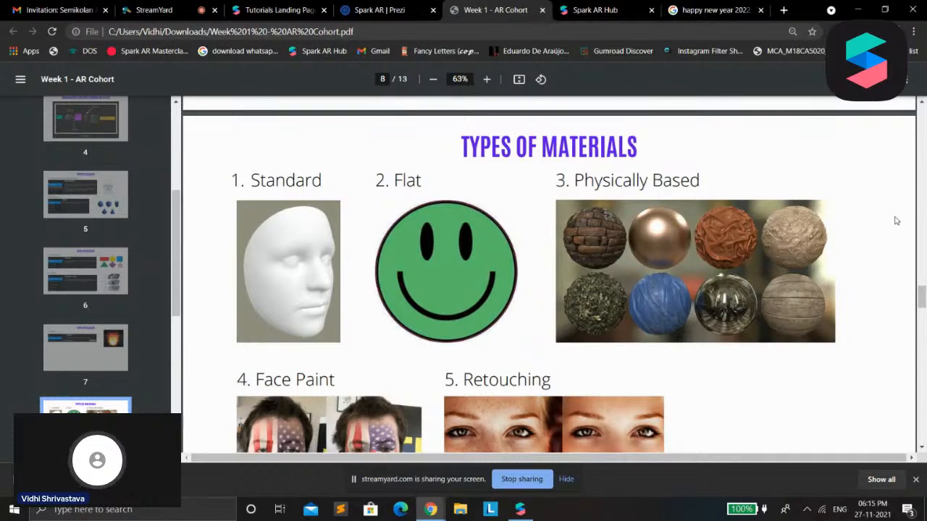
scroll(248, 422, down, 3)
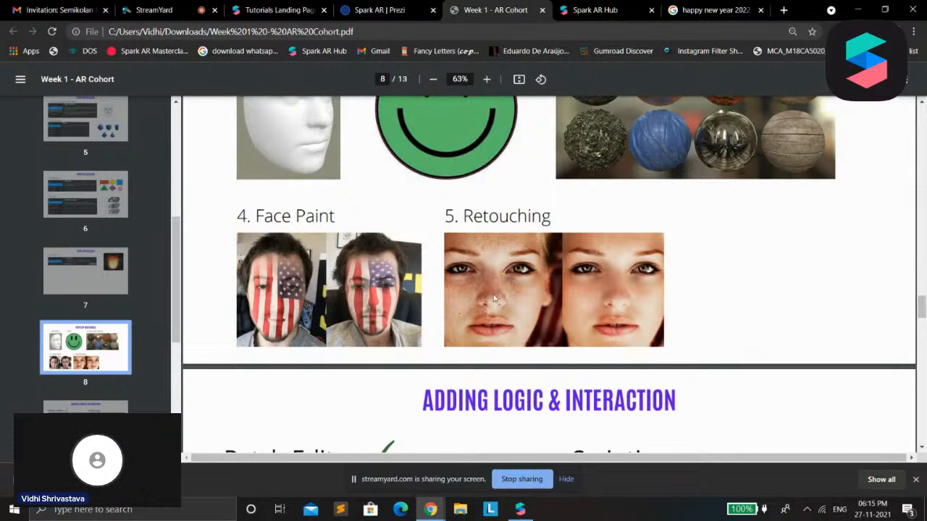
drag(923, 303, 923, 321)
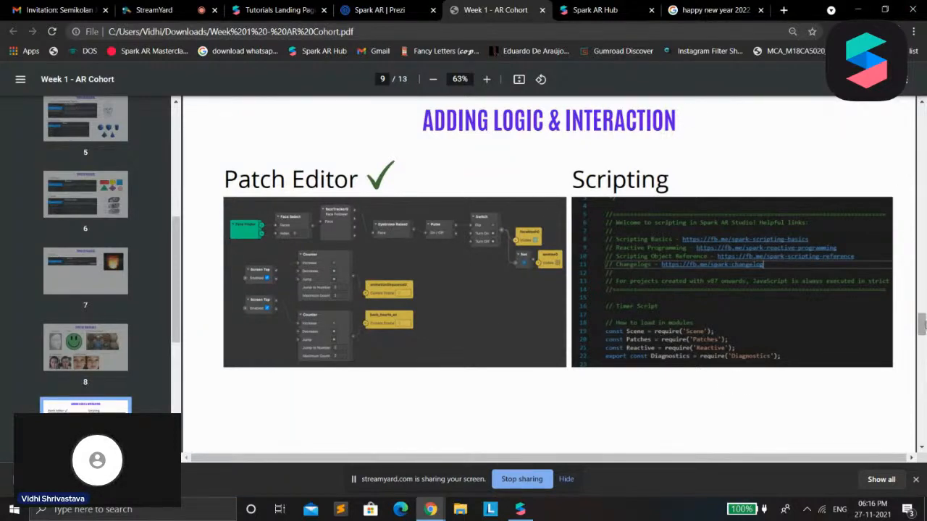
drag(921, 323, 921, 329)
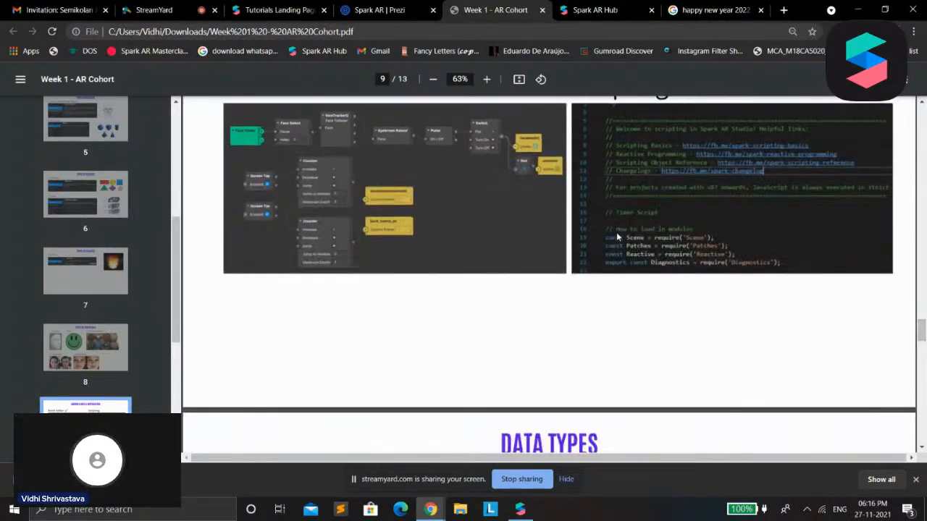
drag(921, 337, 921, 349)
scroll(728, 166, up, 2)
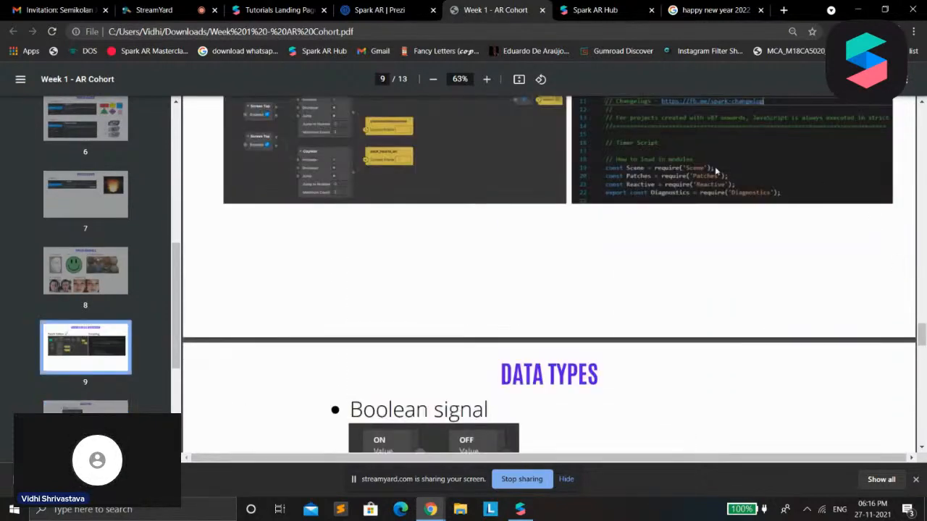
Read the PDF's Data Types pages, from Boolean signal, Scalar and Pulse to 3D and 2D Point, Color and Progress
scroll(741, 241, down, 2)
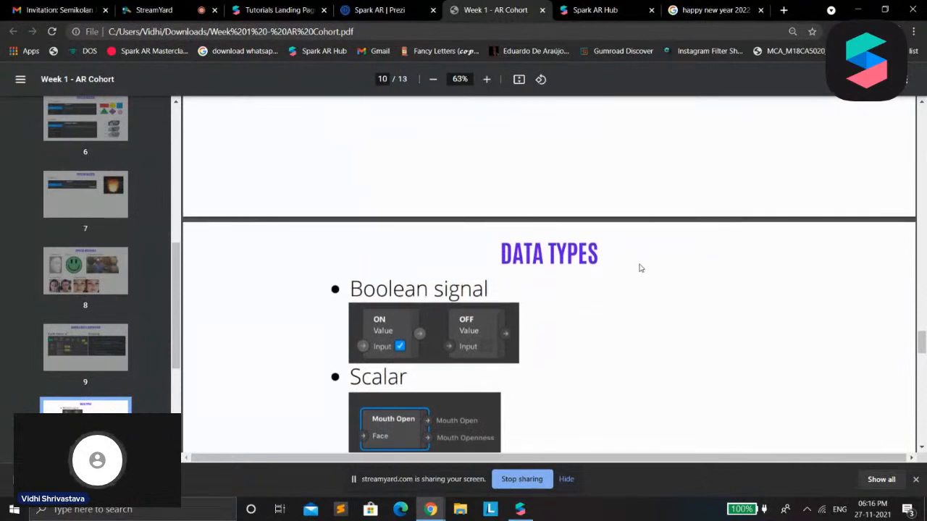
scroll(677, 287, down, 3)
drag(923, 357, 925, 352)
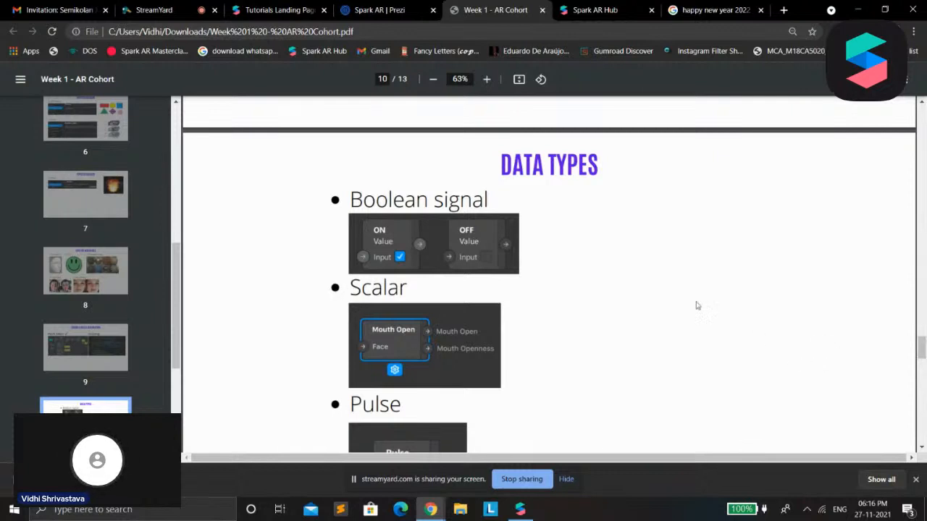
scroll(580, 292, down, 1)
scroll(579, 292, up, 3)
scroll(846, 339, down, 1)
drag(921, 347, 906, 359)
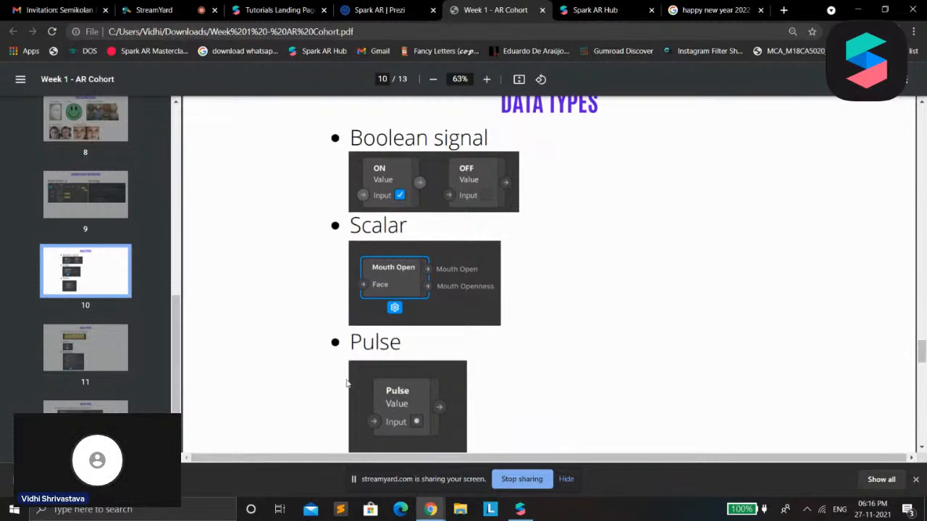
scroll(346, 384, down, 5)
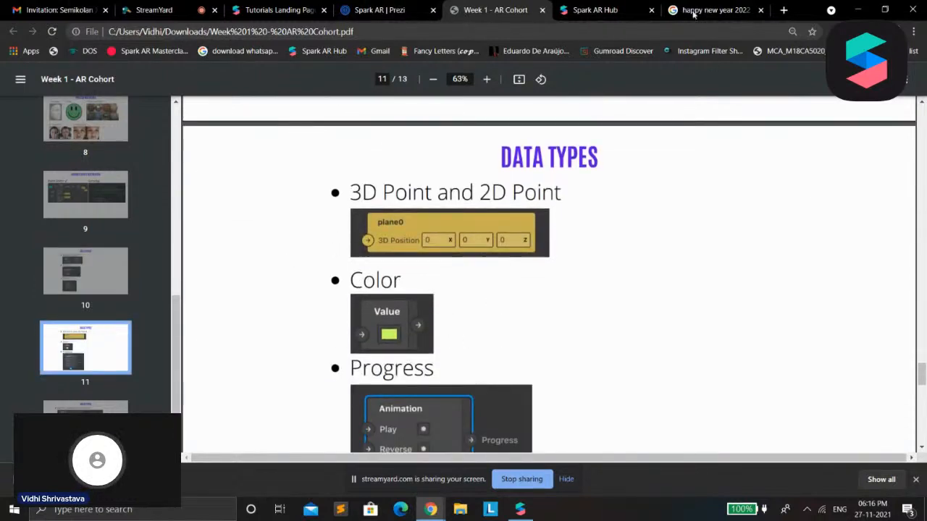
Switch to Spark AR Studio with a new blank project in a maximized window and open the AR Library's Shaders collection
click(861, 7)
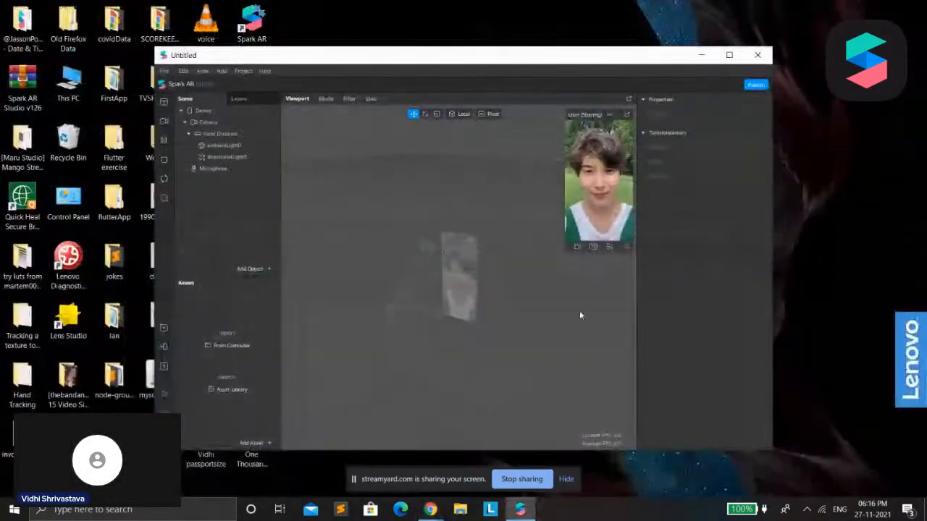
click(729, 55)
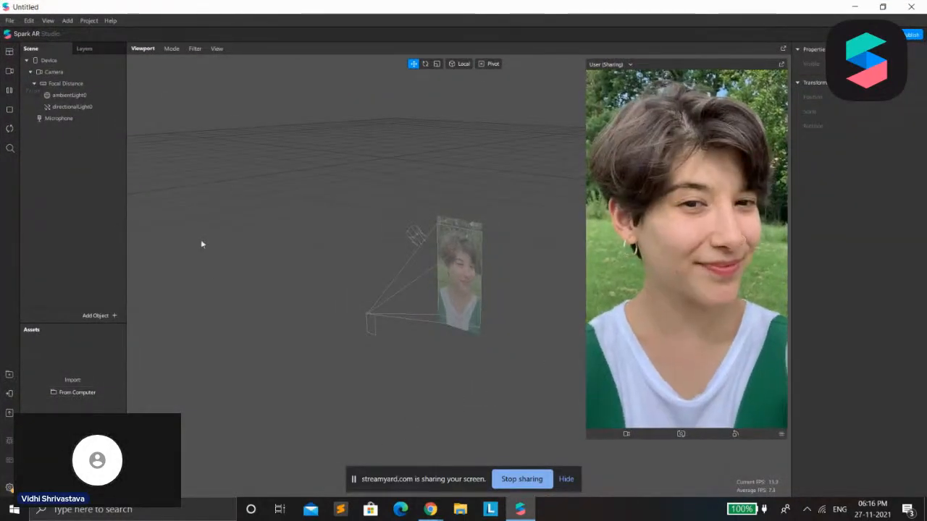
click(10, 374)
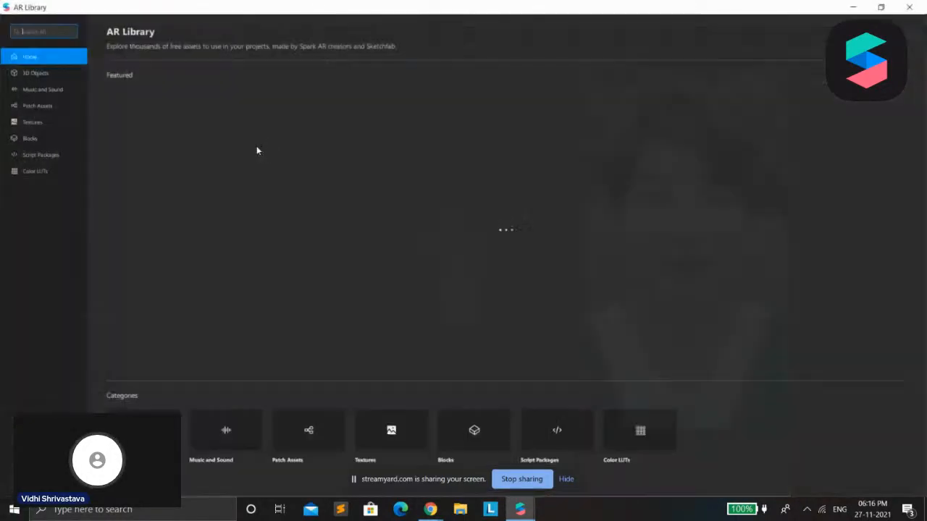
click(399, 223)
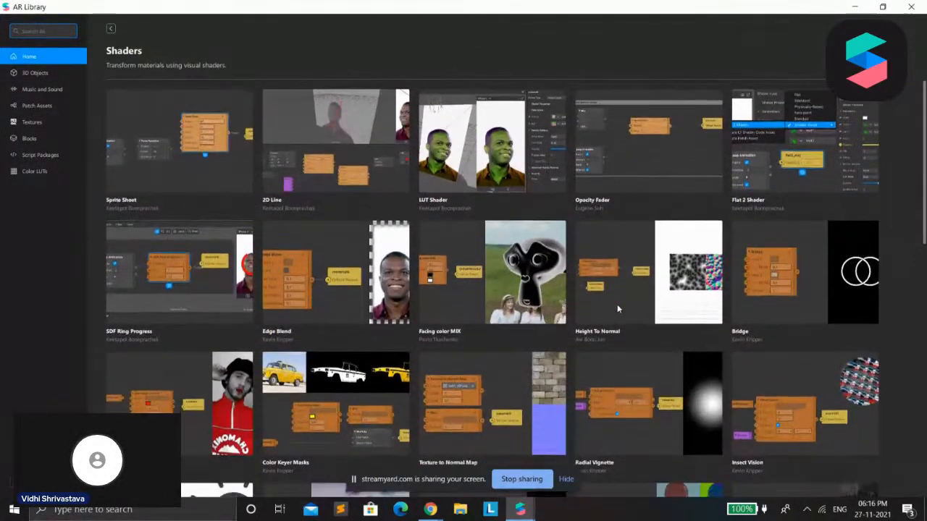
Browse the Shaders collection, import the Duotone Color shader into the project and return to the scene
scroll(617, 304, down, 5)
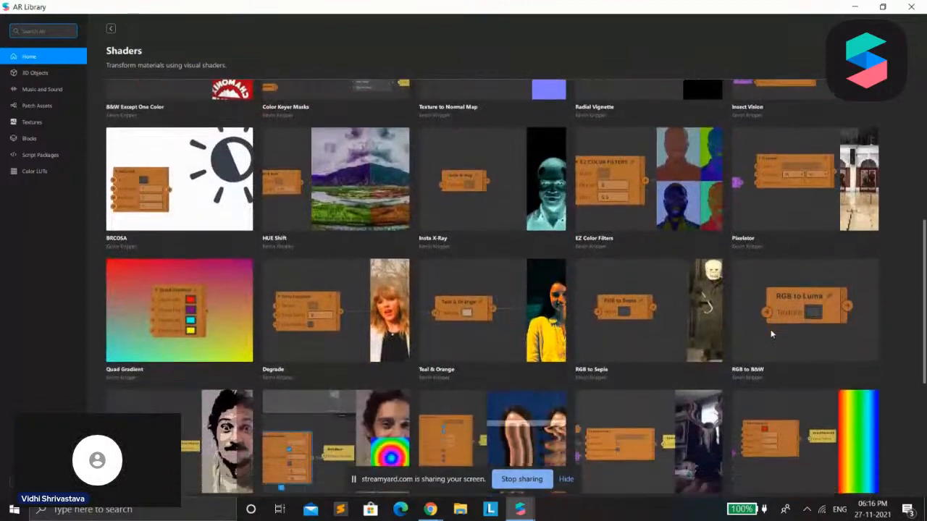
scroll(772, 334, down, 4)
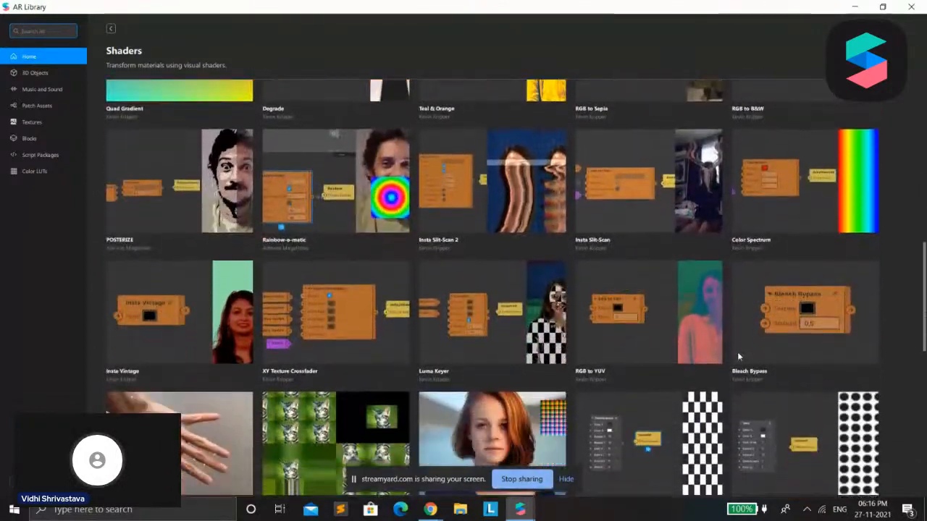
scroll(544, 356, down, 1)
scroll(545, 356, down, 2)
scroll(685, 368, up, 1)
scroll(685, 367, down, 1)
scroll(714, 367, up, 1)
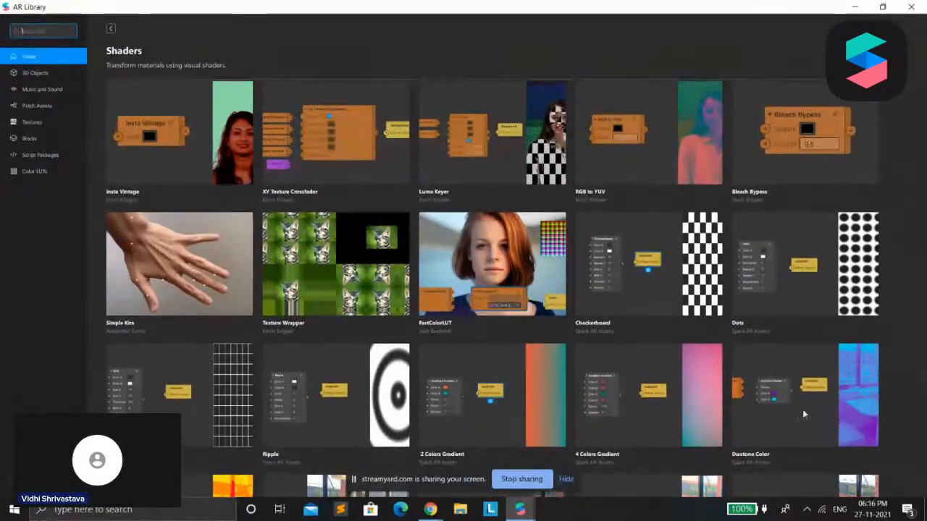
click(802, 412)
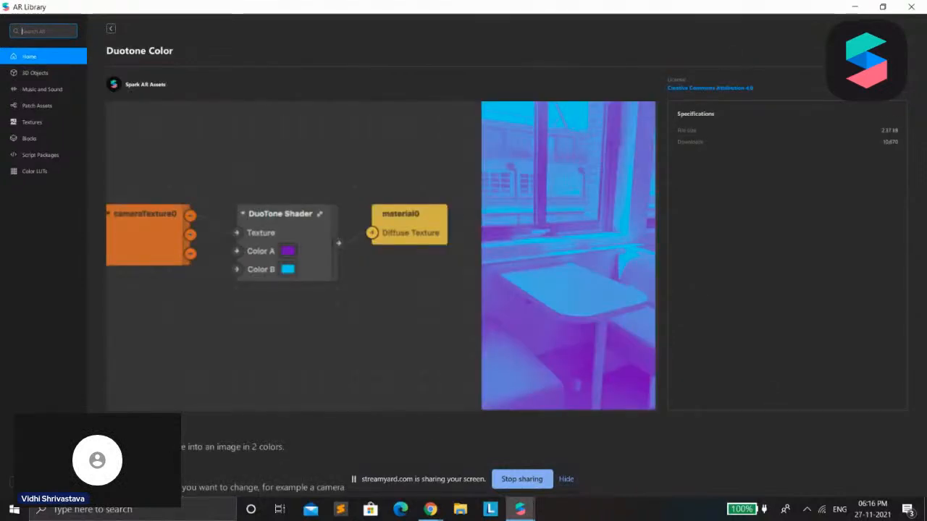
click(855, 6)
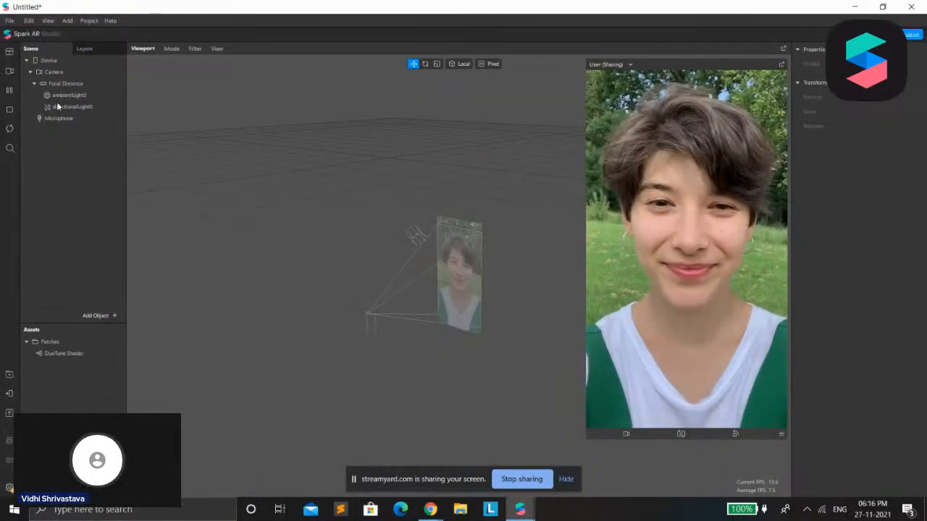
Add a rectangle object to the scene
right_click(42, 182)
mouse_move(73, 189)
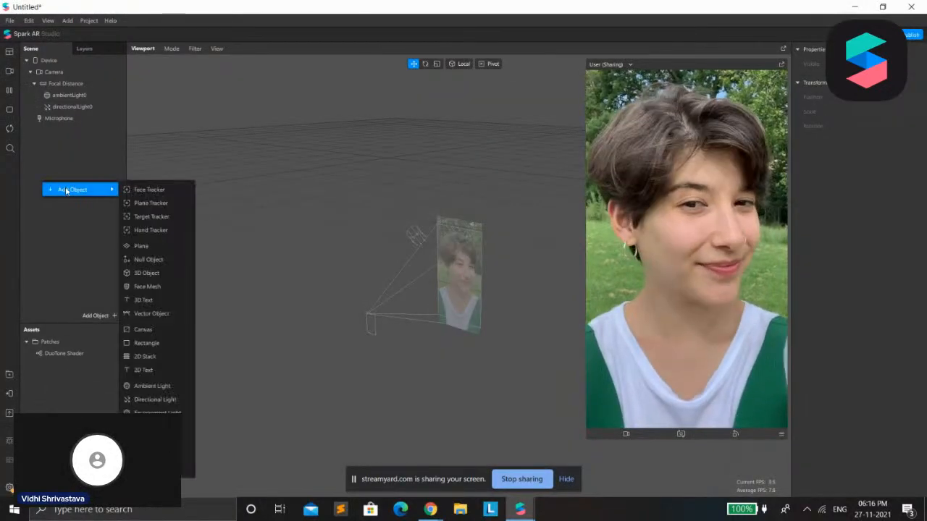
click(159, 343)
Set the rectangle's width and height to 100 Relative so that it fills the screen
click(77, 129)
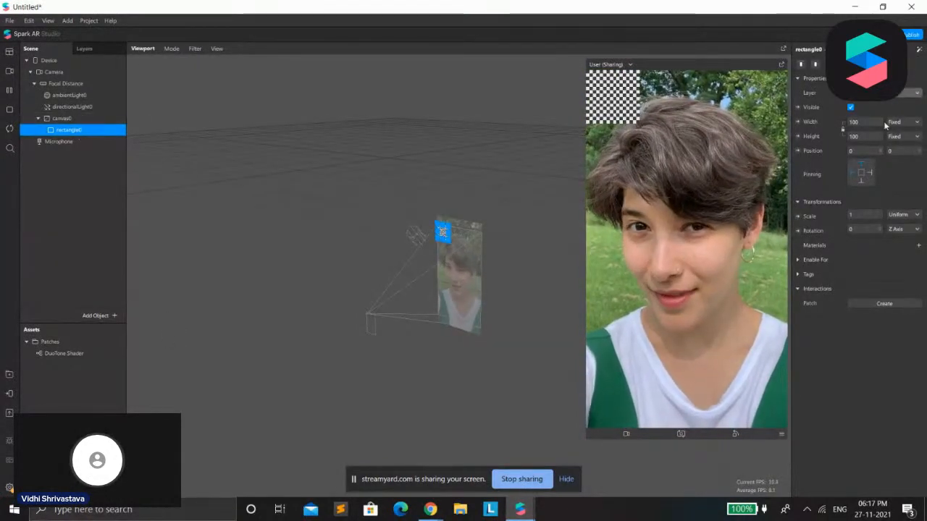
click(870, 123)
click(865, 139)
click(864, 139)
click(864, 151)
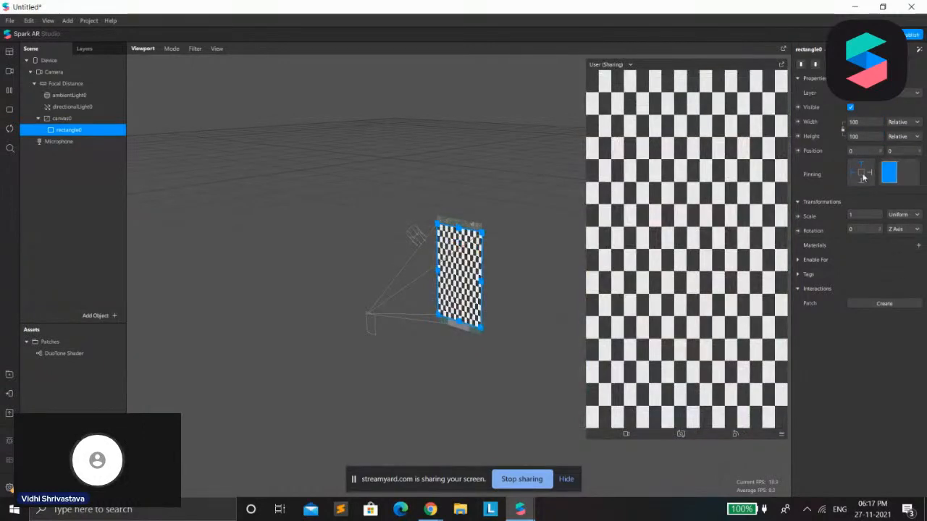
Assign a new material to the rectangle and change the material's shader type to Flat
click(918, 245)
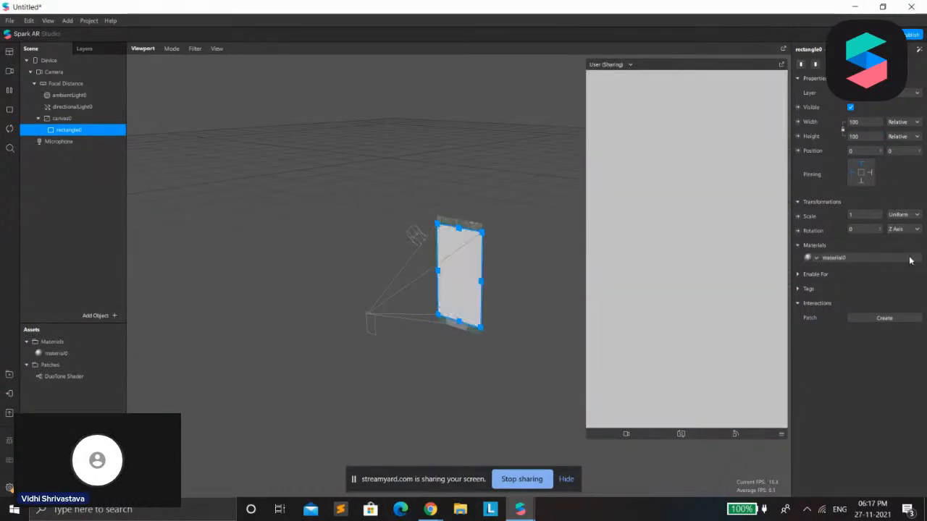
click(904, 258)
click(895, 63)
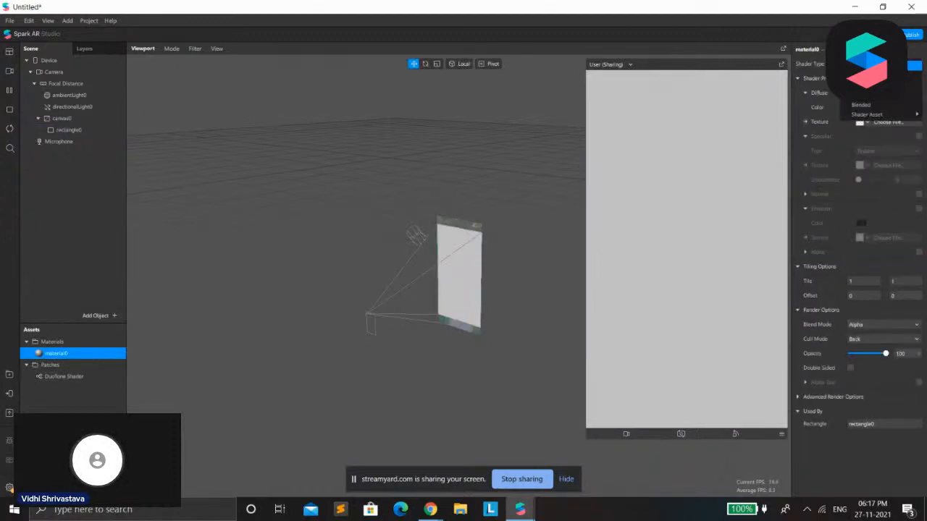
click(887, 66)
key(Return)
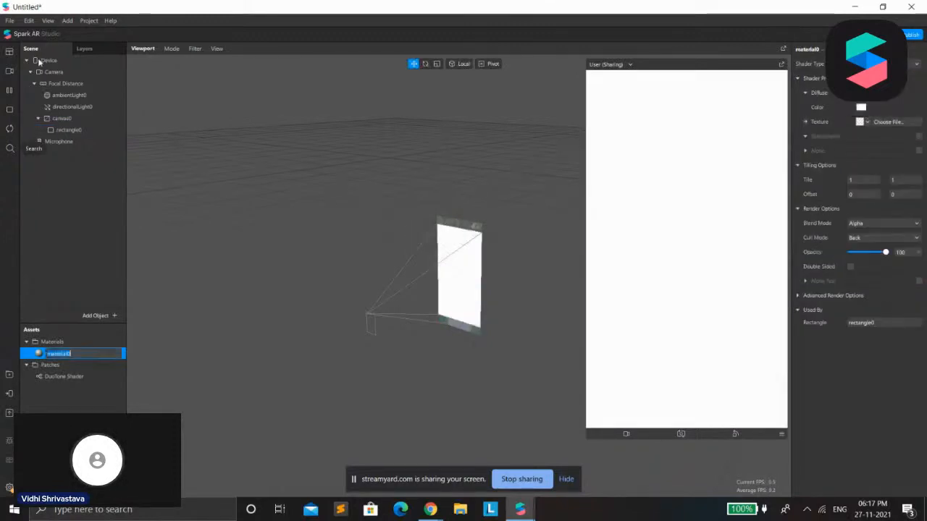
Create a texture extraction on the Camera object and show the Patch Editor
click(88, 69)
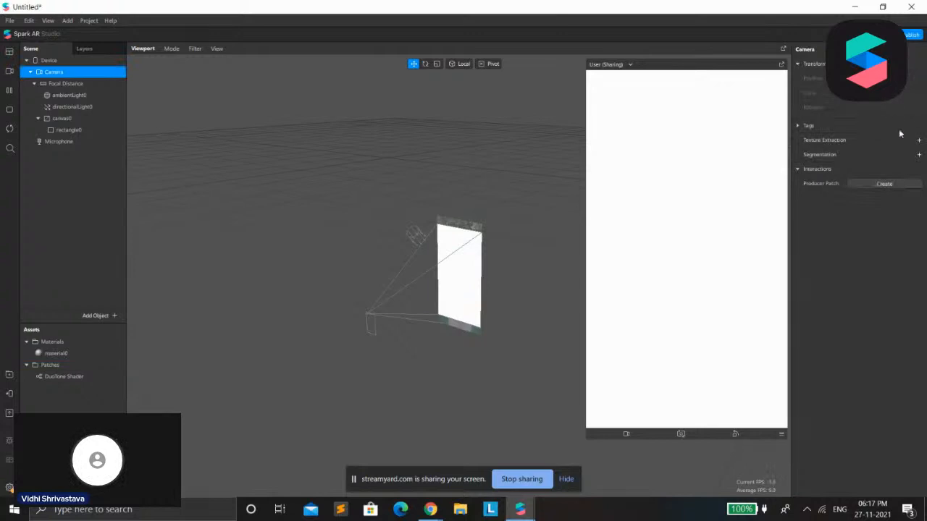
click(919, 142)
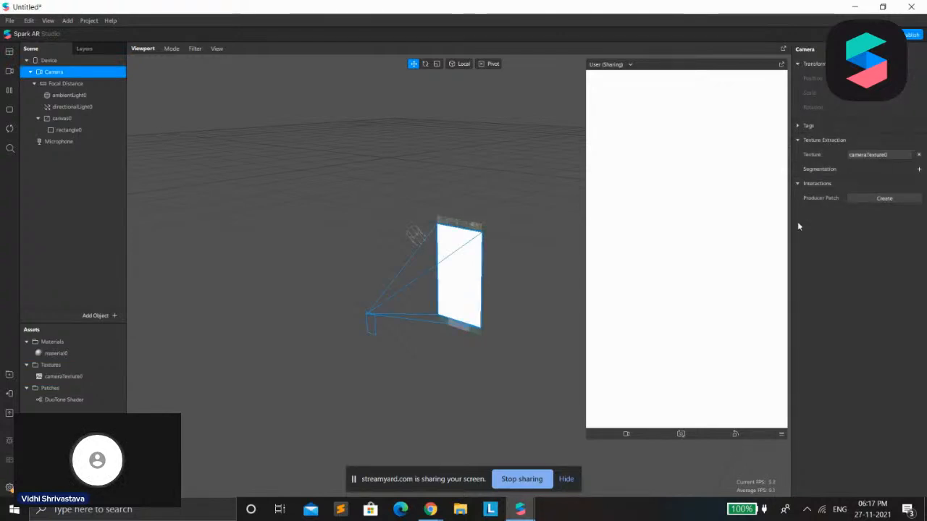
click(50, 21)
click(59, 36)
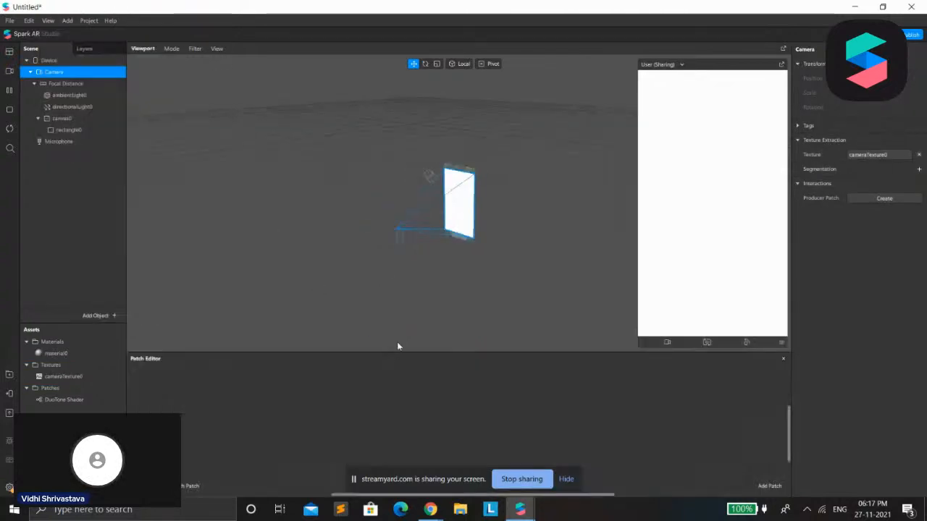
Add patches for cameraTexture0, the DuoTone Shader and material0's diffuse texture, and arrange them in a row
drag(67, 377, 173, 345)
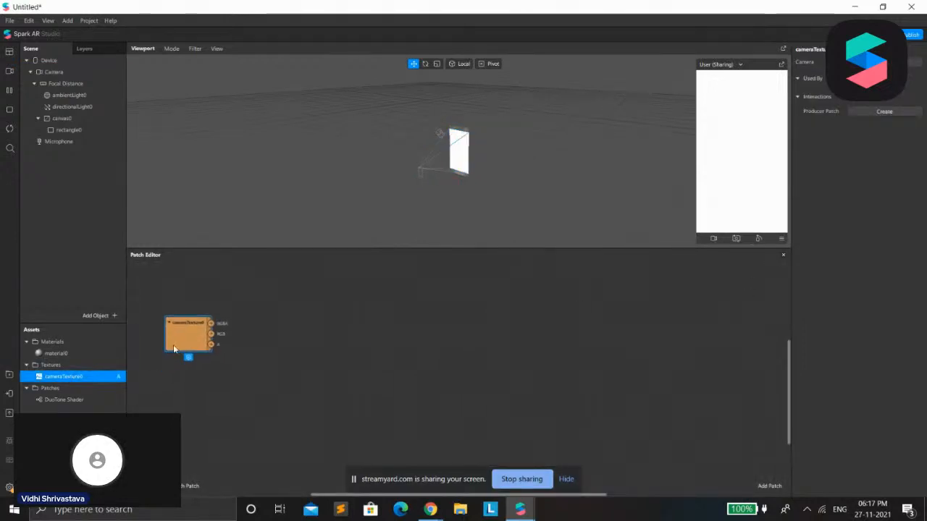
drag(42, 403, 307, 327)
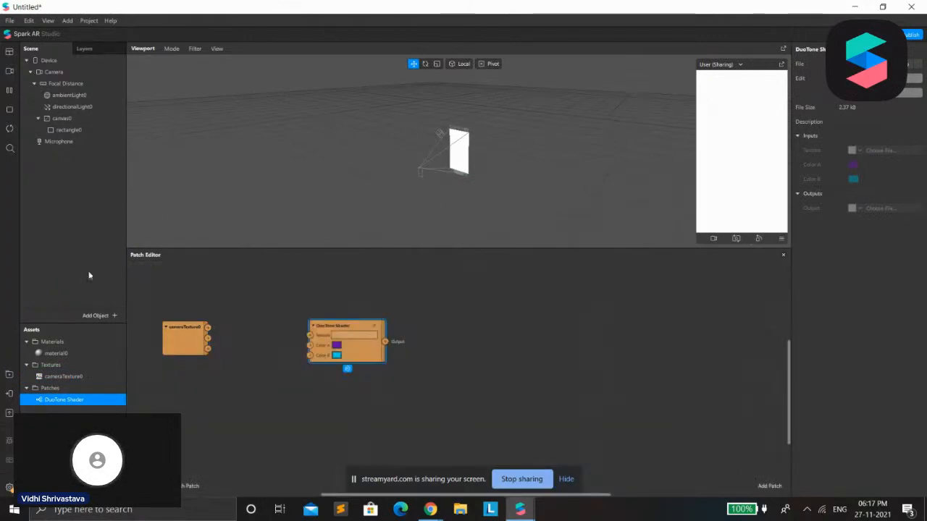
double_click(56, 353)
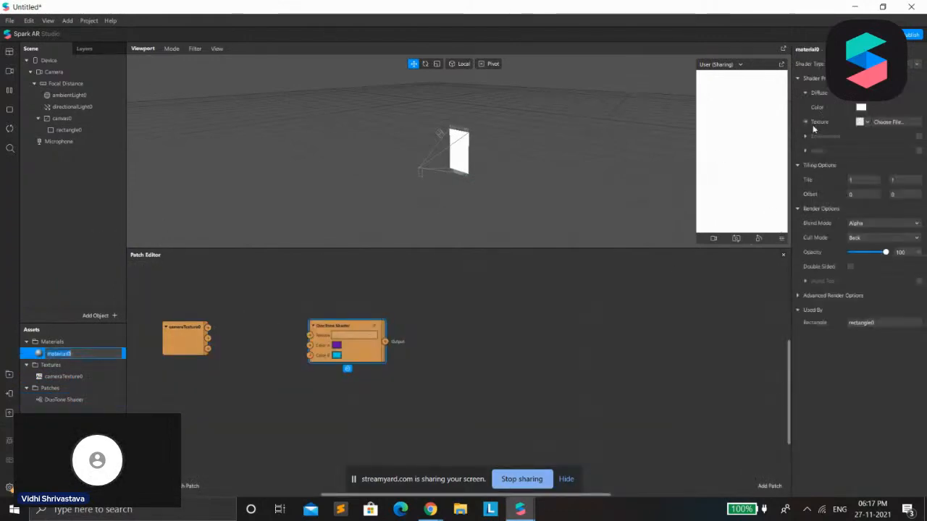
click(806, 122)
drag(484, 378, 484, 324)
drag(350, 326, 332, 318)
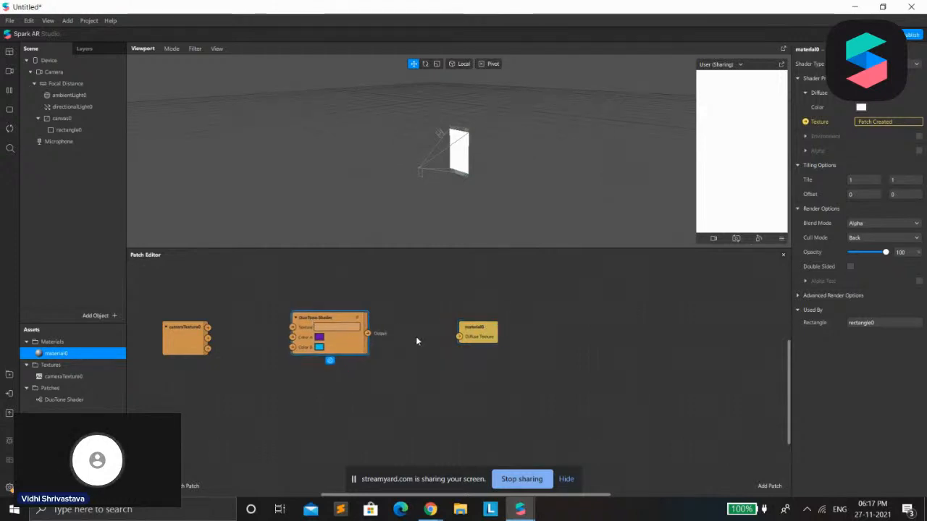
drag(467, 336, 439, 328)
Move the cameraTexture0 patch closer to the shader and connect its RGBA output to the DuoTone Shader's Texture input
click(184, 335)
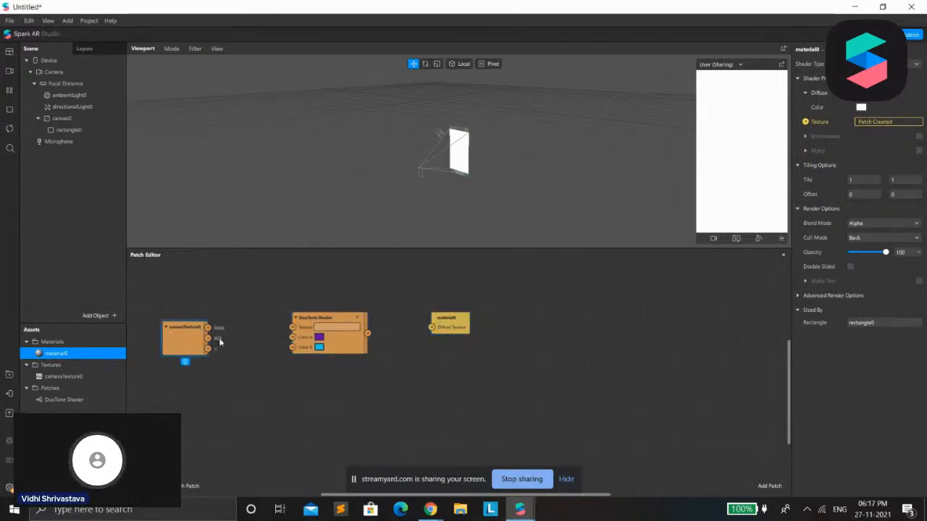
click(300, 324)
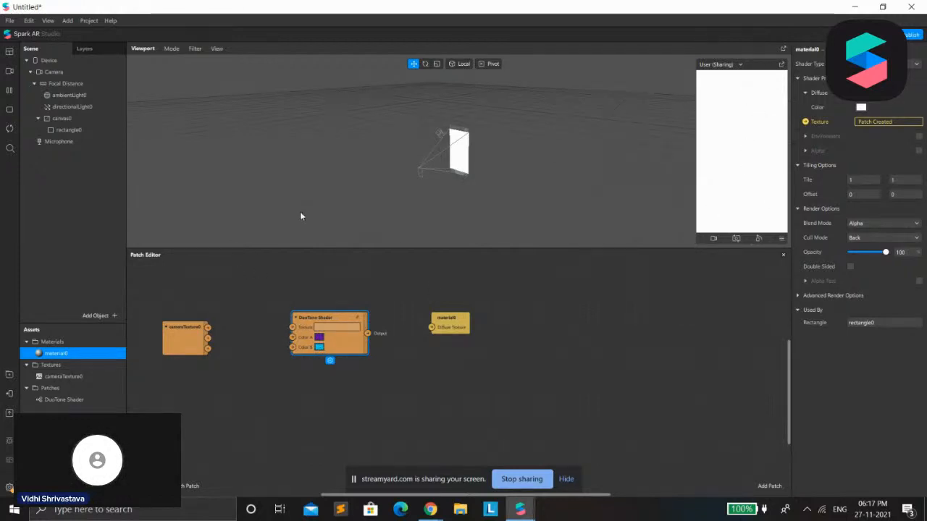
click(200, 328)
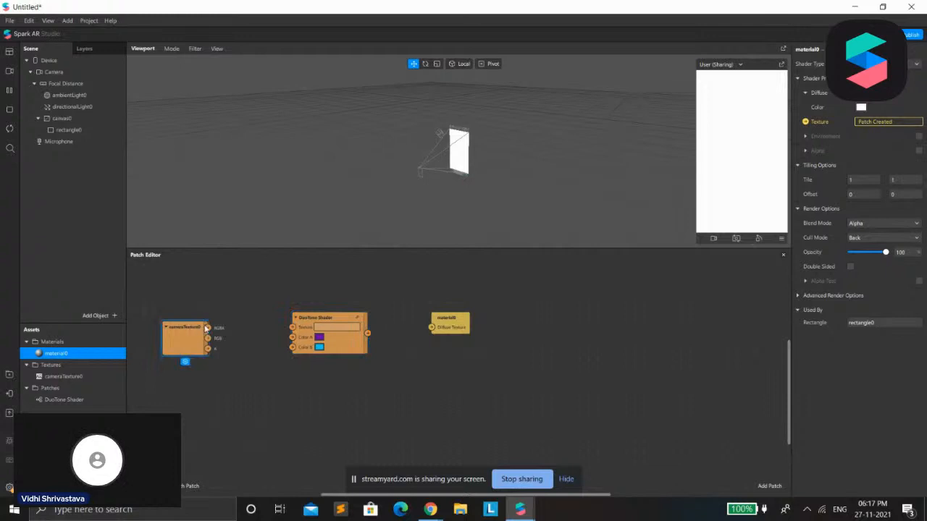
drag(194, 333, 221, 325)
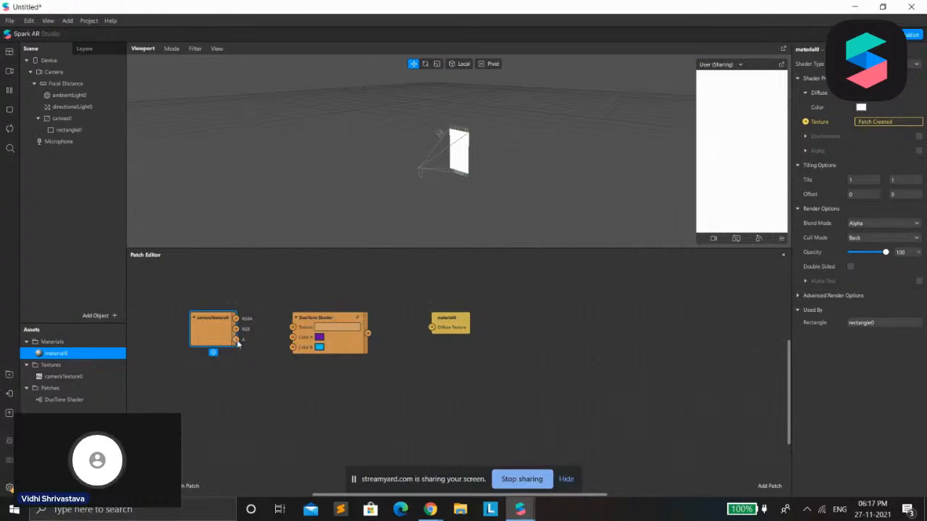
drag(236, 318, 303, 328)
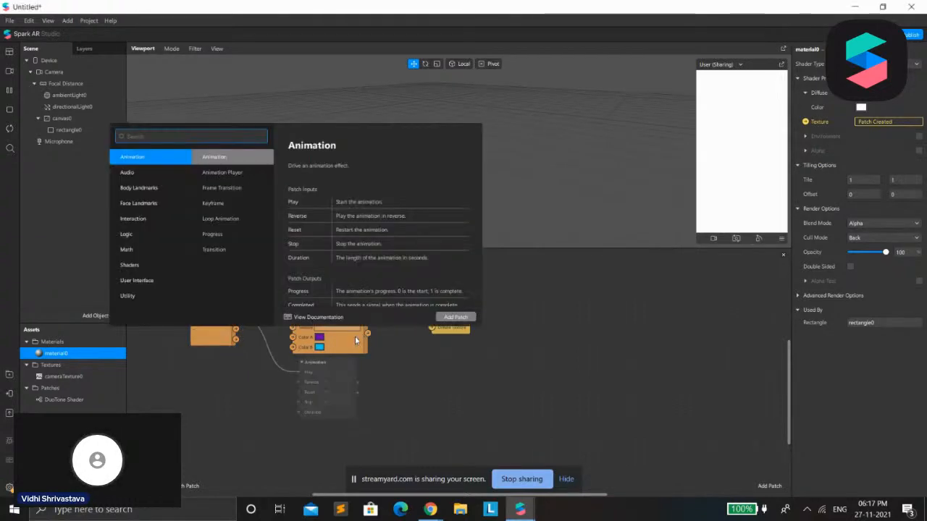
click(355, 341)
drag(237, 319, 292, 328)
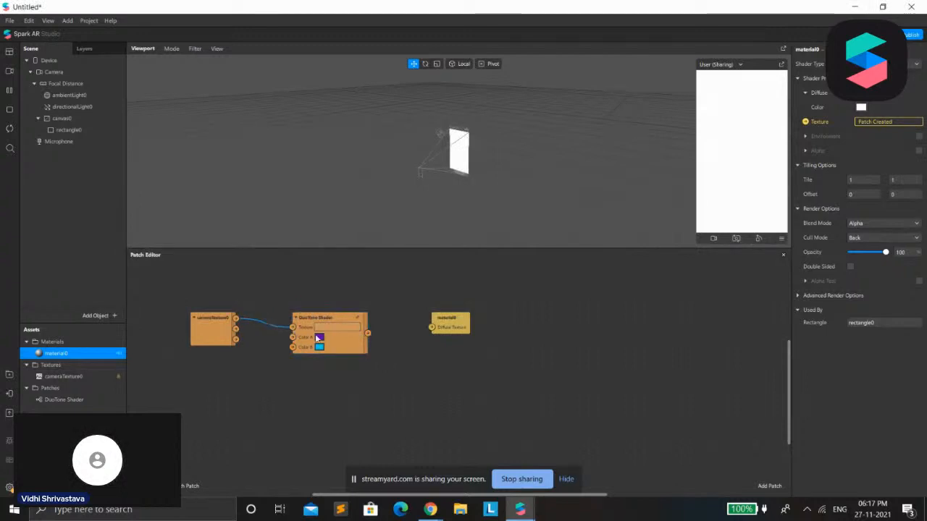
Align the DuoTone Shader and material0 patches and connect the shader's output to material0's Diffuse Texture input
mouse_move(368, 332)
mouse_down()
mouse_move(362, 340)
mouse_move(354, 330)
mouse_move(371, 330)
mouse_up()
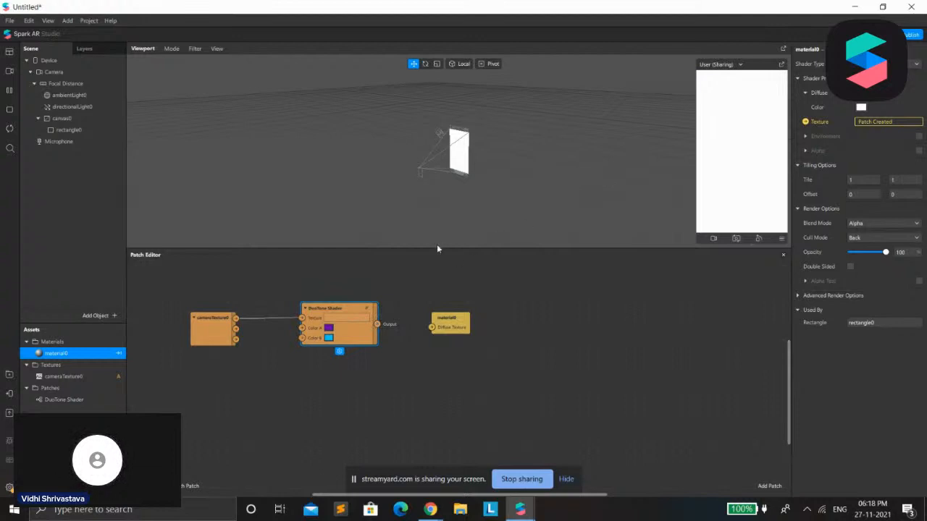
drag(456, 324, 457, 314)
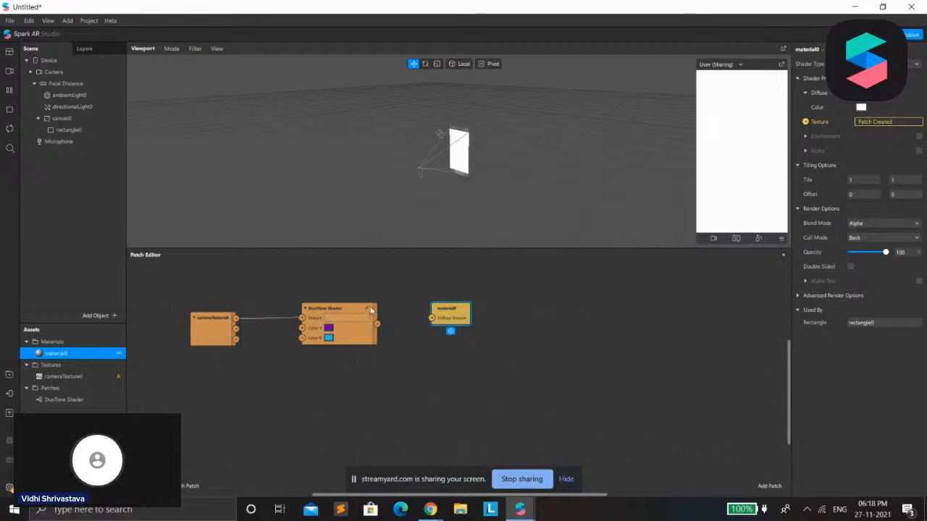
drag(377, 325, 425, 324)
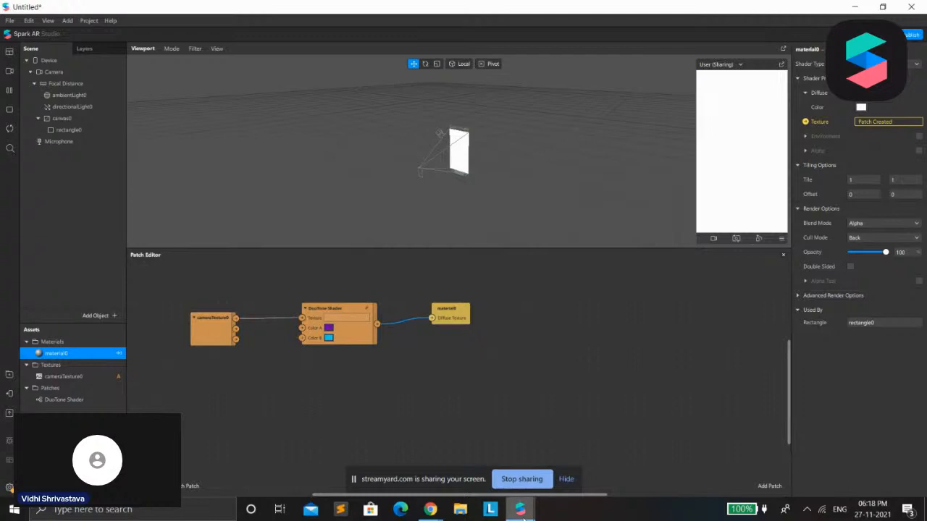
Close the AR Library window and enlarge the viewport and the effect preview by shrinking the Patch Editor
mouse_move(520, 509)
click(556, 475)
click(911, 5)
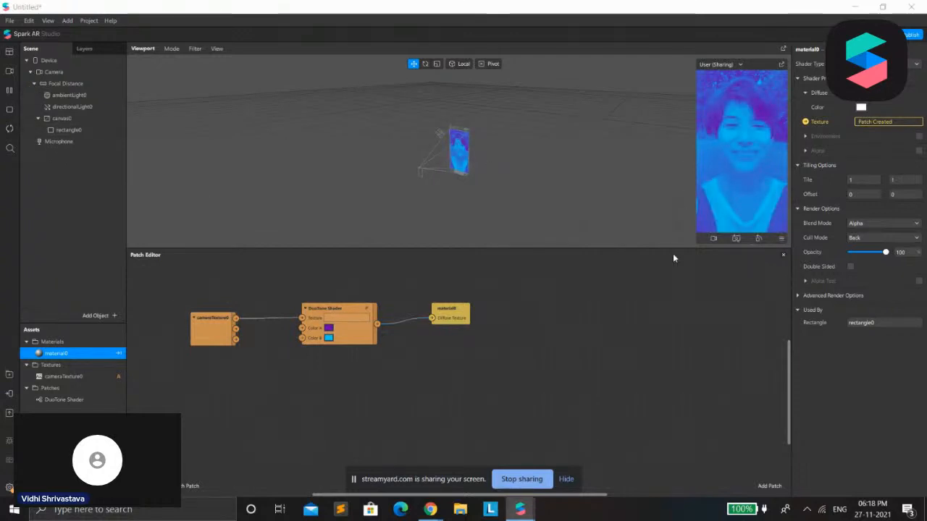
drag(674, 250, 674, 281)
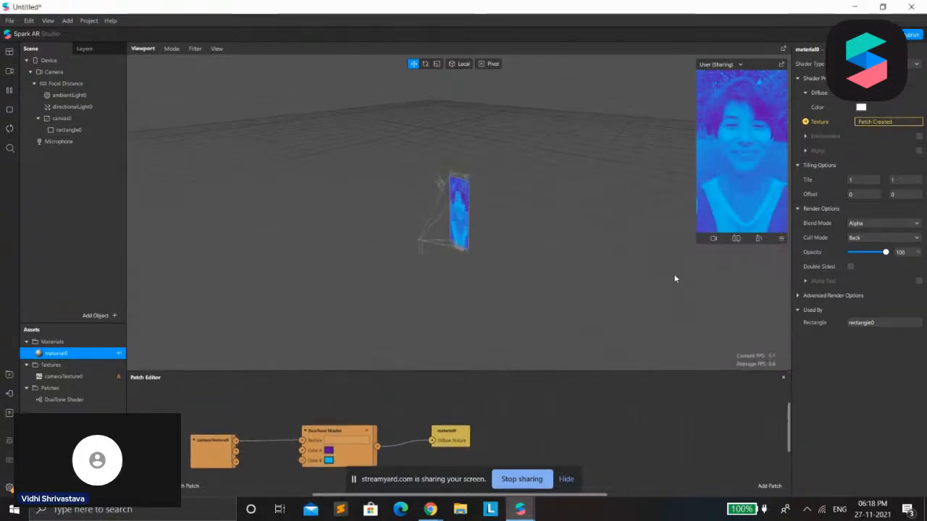
click(698, 247)
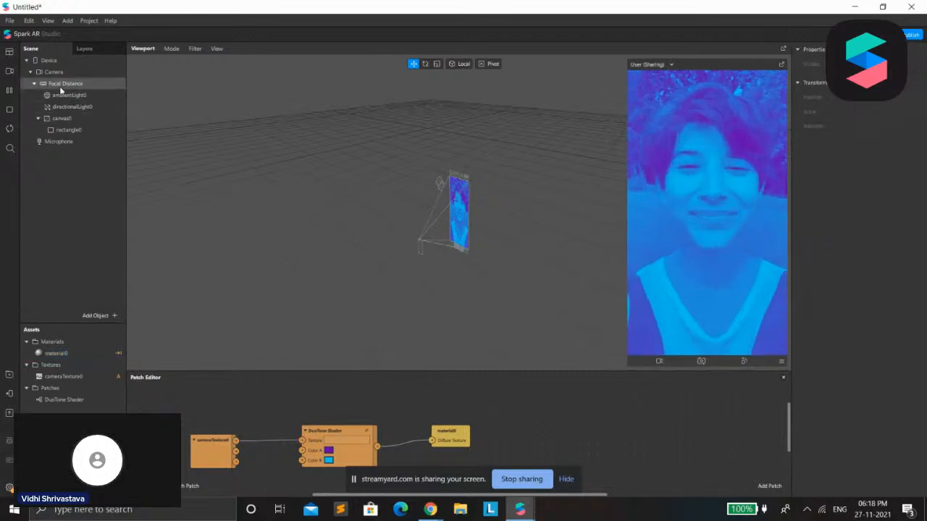
Try the Multiply blend mode on the rectangle's material and set the blend mode back to Alpha
click(70, 130)
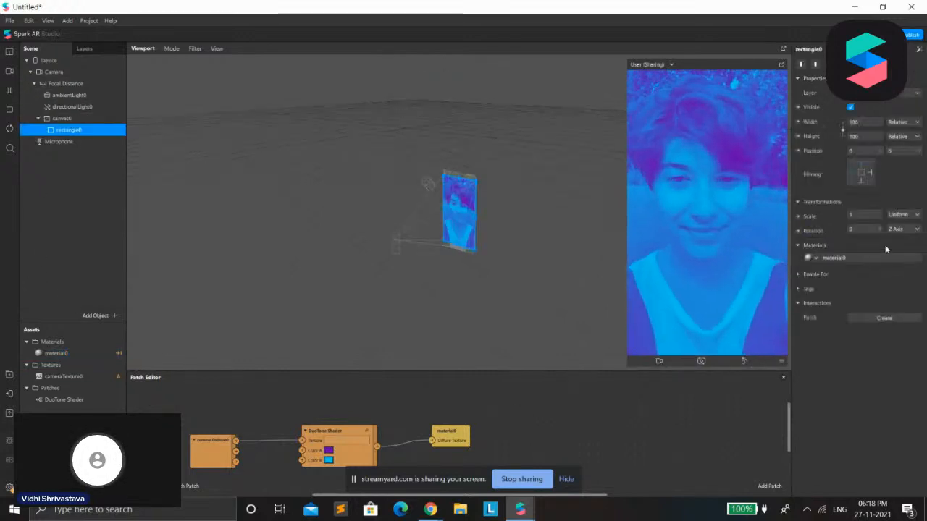
click(846, 265)
click(847, 265)
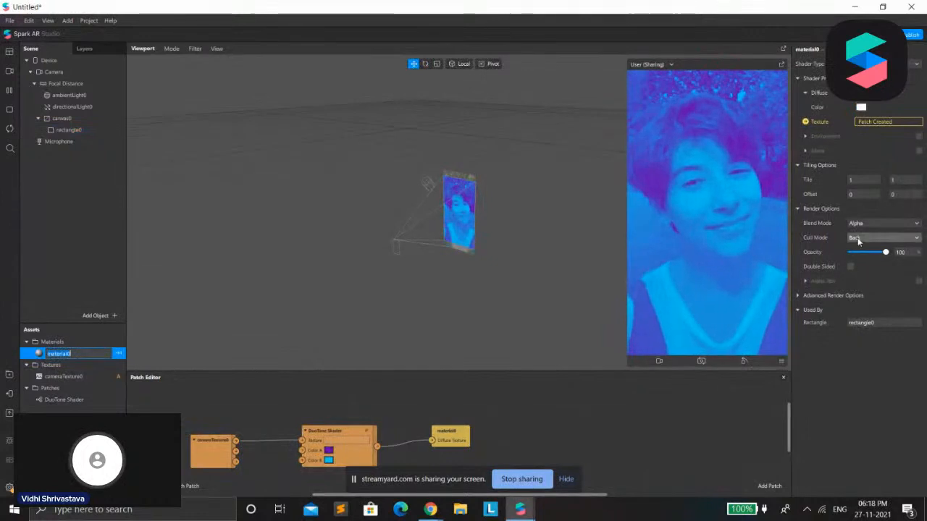
click(866, 224)
click(863, 226)
click(862, 225)
click(862, 265)
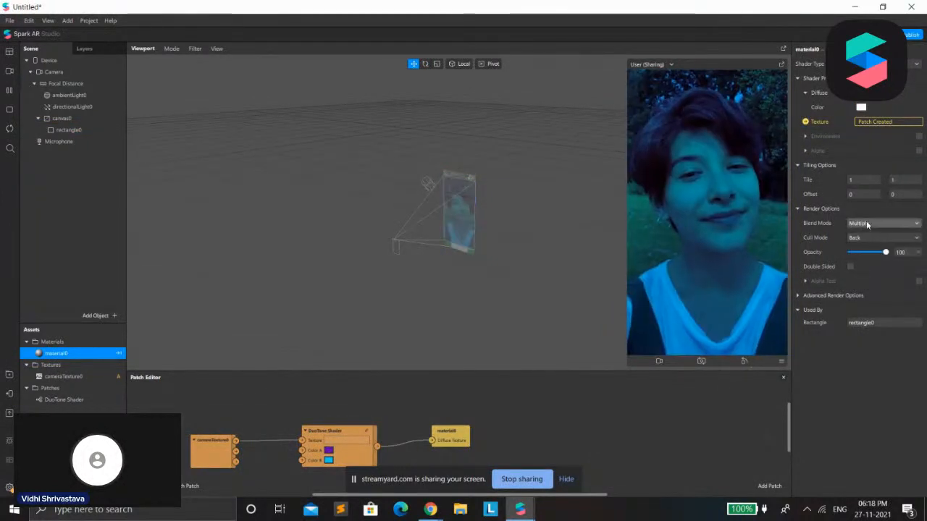
click(866, 220)
click(865, 244)
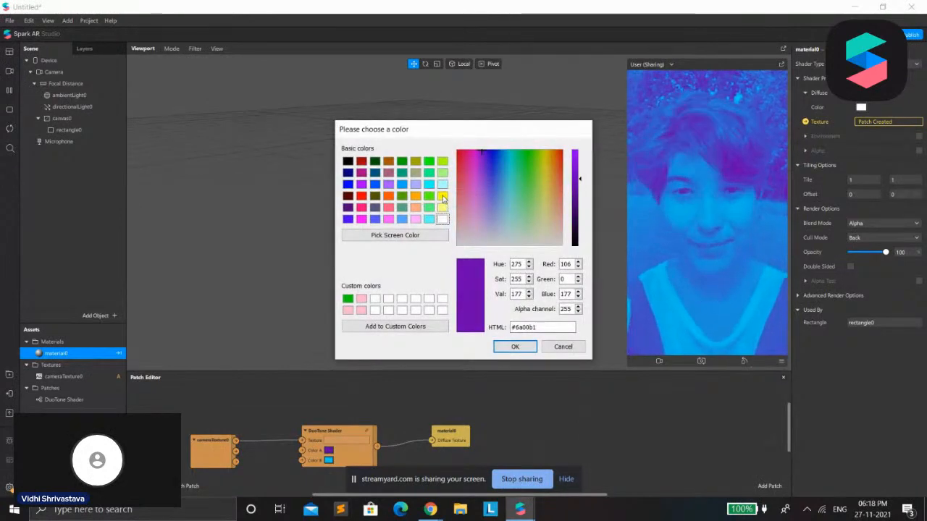
Set Color A of the DuoTone Shader patch to yellow
click(441, 196)
click(515, 346)
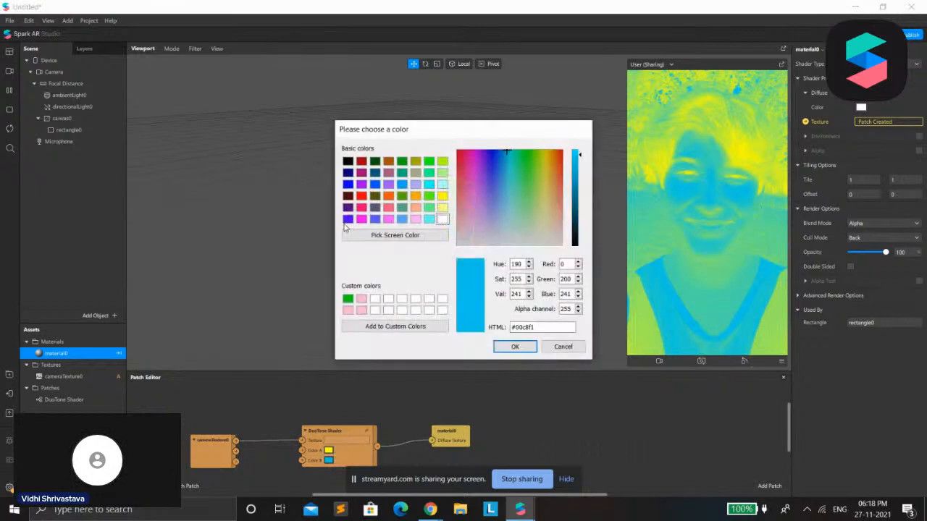
Set the DuoTone Shader patch's Color B to black and its Color A to red
click(348, 160)
click(513, 346)
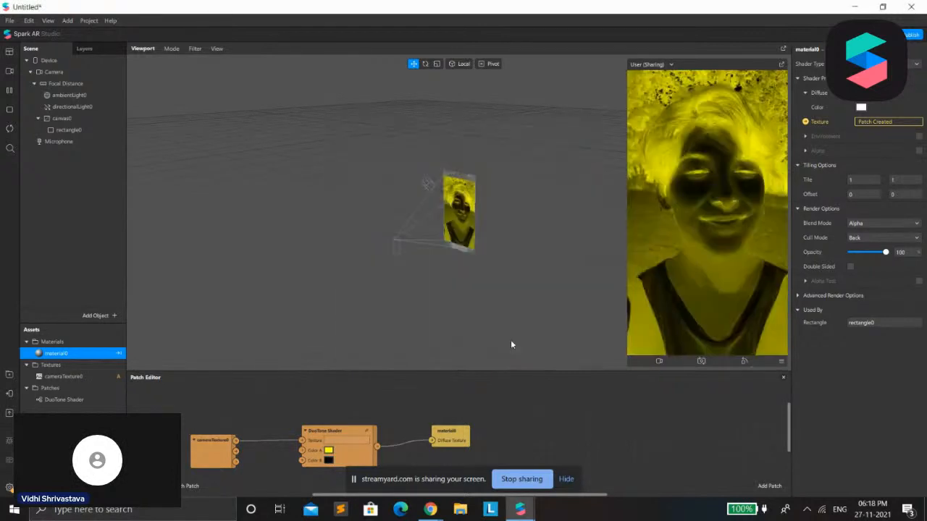
click(325, 441)
click(414, 173)
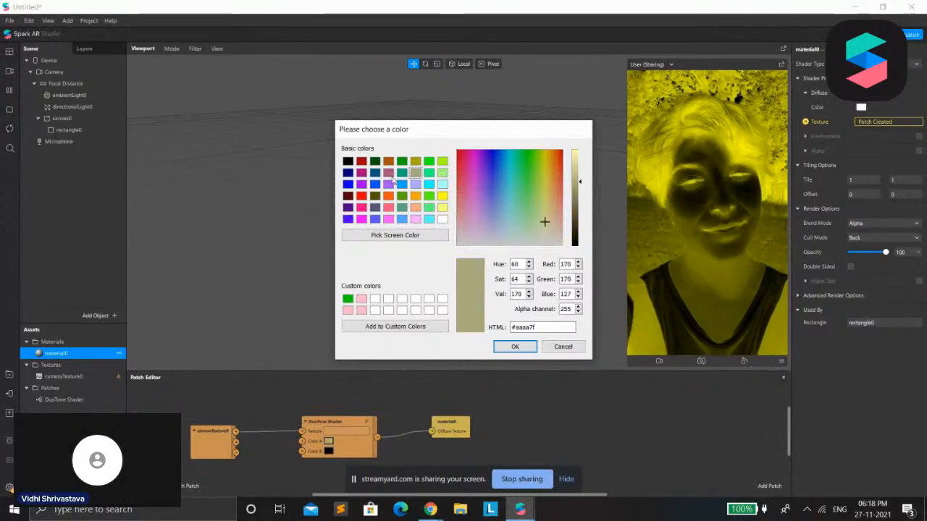
click(361, 196)
click(514, 346)
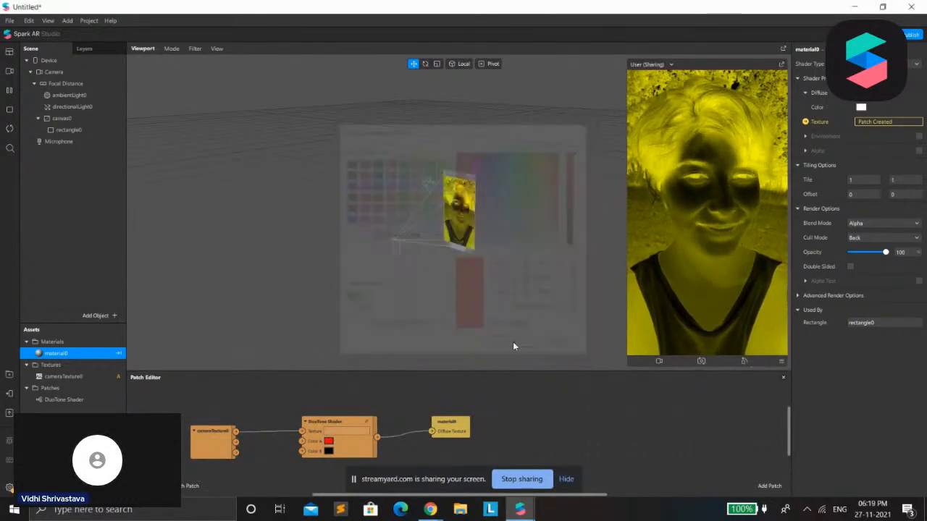
Set the DuoTone Shader's Color B to lime green and lower material0's opacity to 25
click(329, 451)
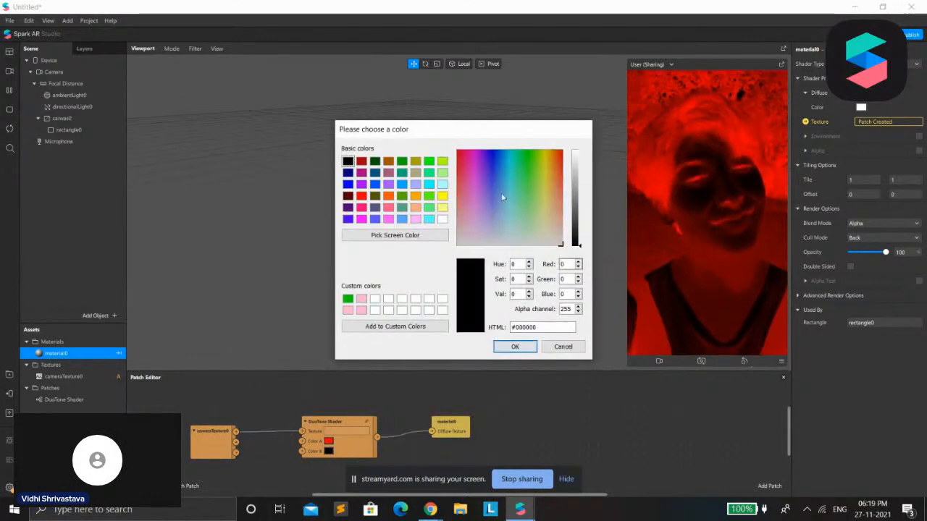
click(442, 162)
click(513, 346)
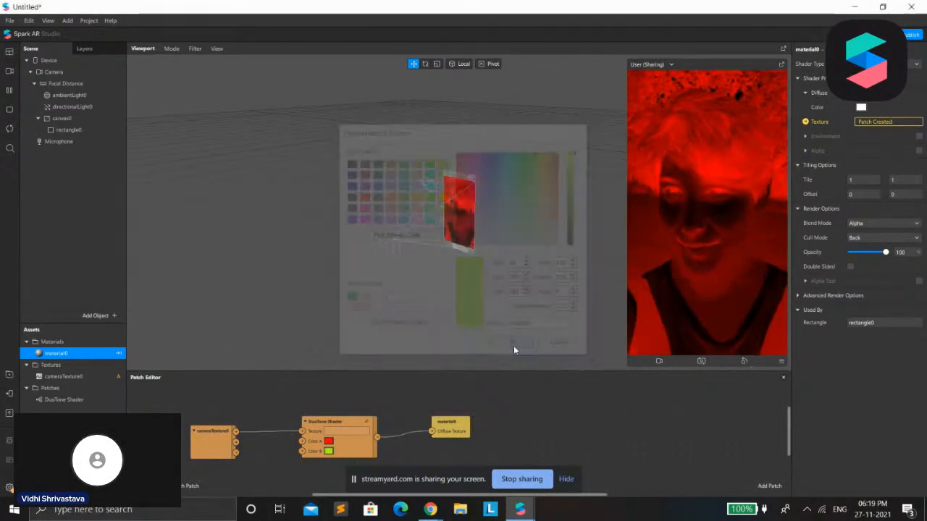
drag(885, 252, 860, 261)
click(851, 266)
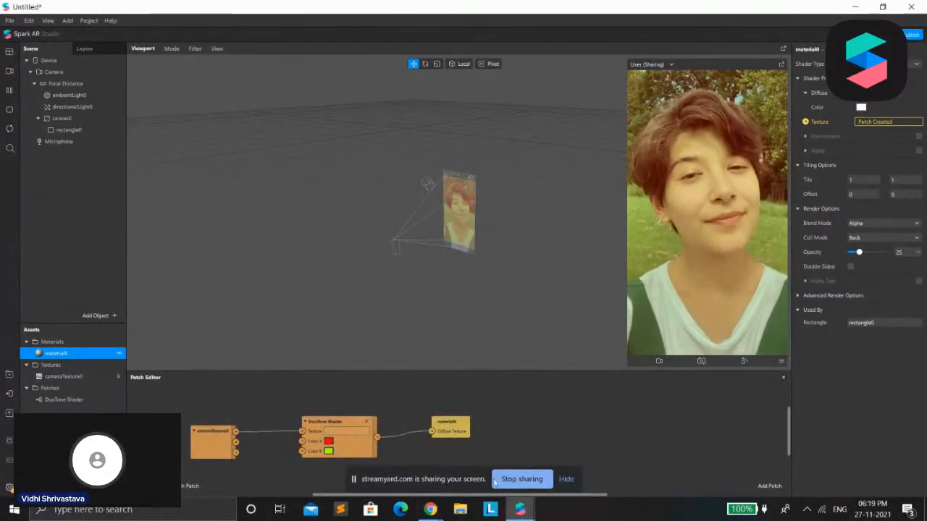
Import the Adjust Colors shader from the AR Library's Shaders category and return to the project
mouse_move(520, 509)
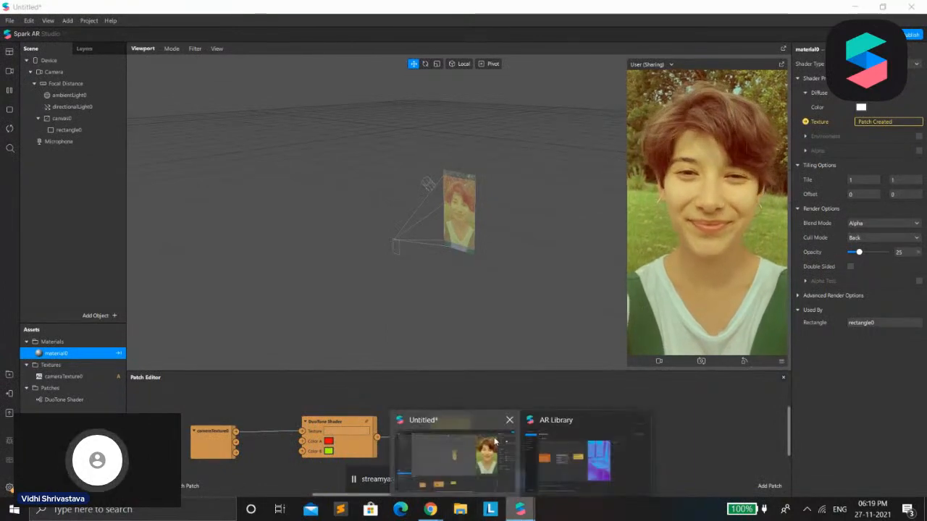
click(554, 454)
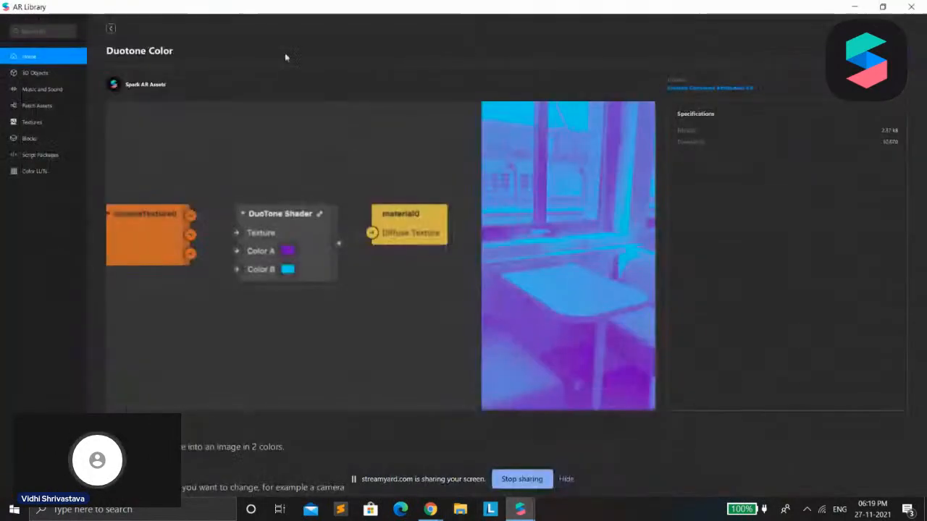
click(111, 29)
scroll(572, 310, down, 3)
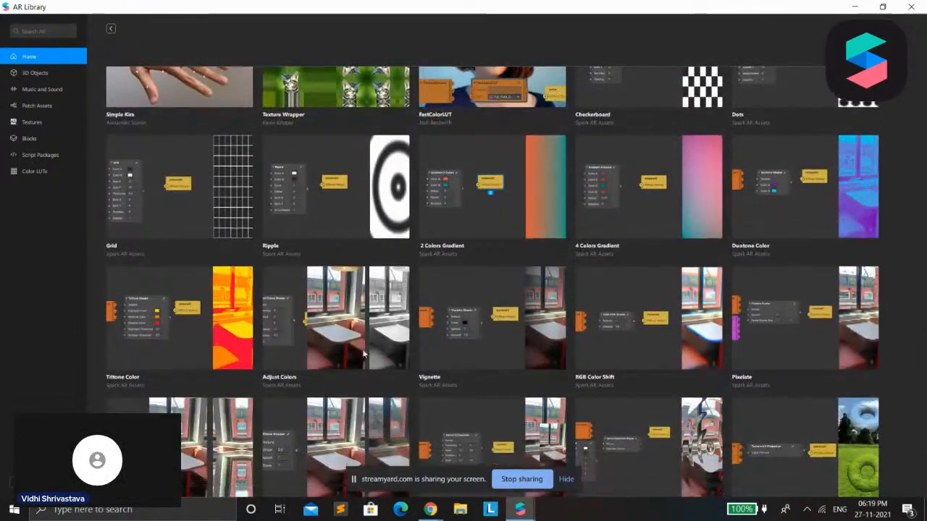
click(567, 196)
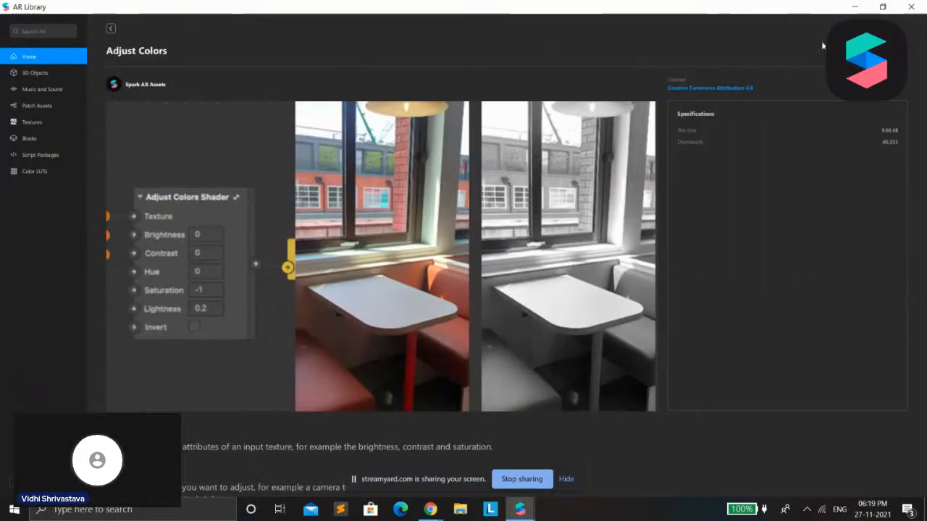
click(856, 7)
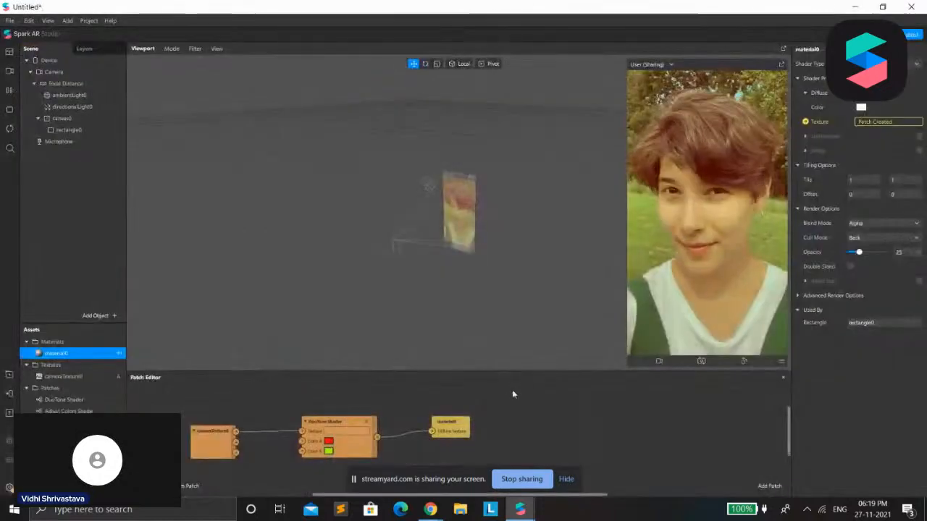
Enlarge the Patch Editor and raise material0's opacity to 100
drag(510, 378, 507, 244)
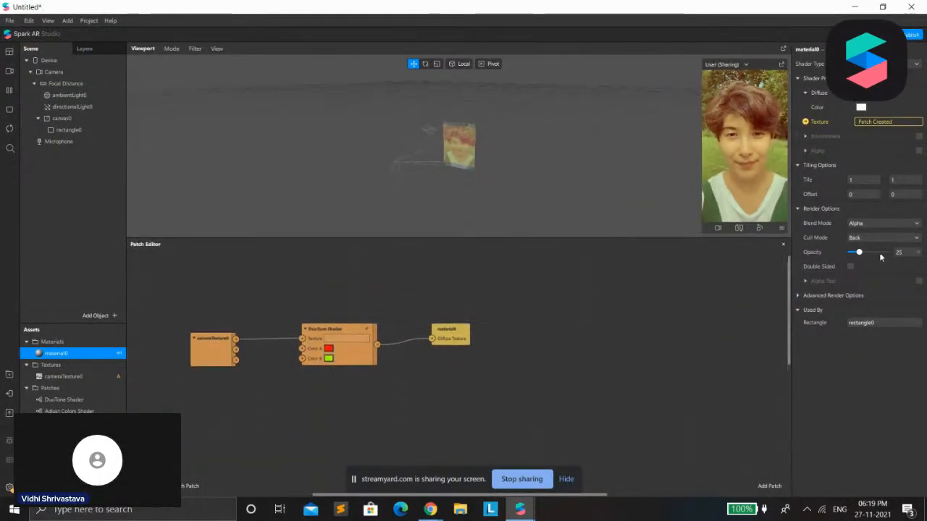
drag(859, 252, 887, 252)
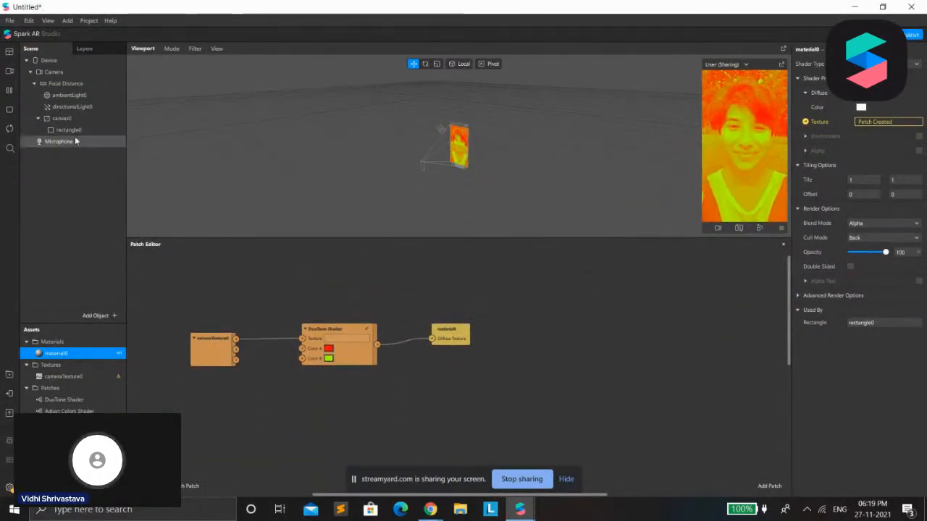
Add an Adjust Colors Shader patch, feeding cameraTexture0's RGBA into its Texture input and its output into material0's Diffuse Texture
drag(41, 410, 353, 375)
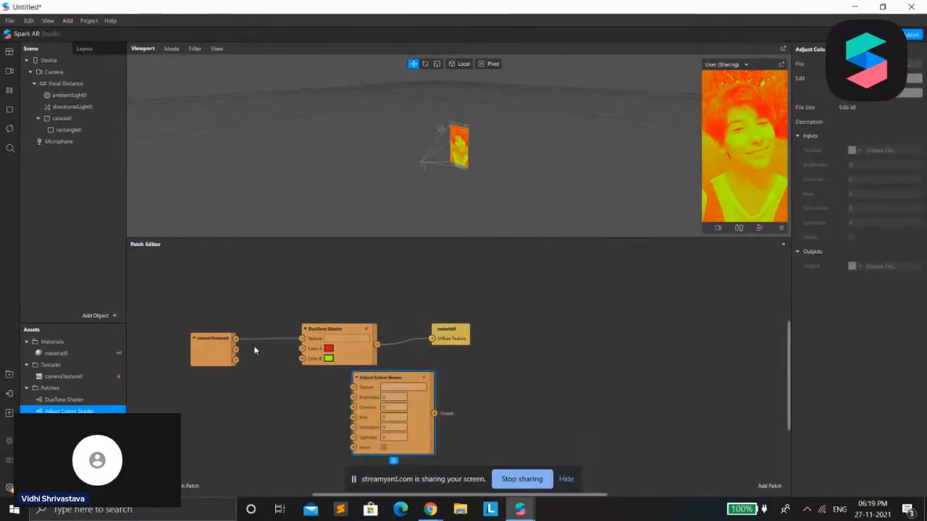
drag(235, 340, 288, 369)
drag(352, 397, 299, 408)
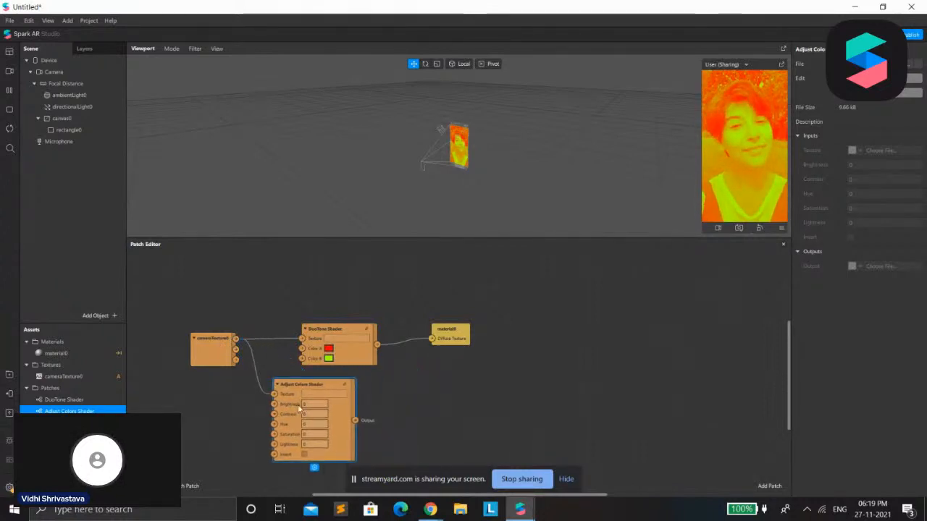
drag(354, 420, 433, 338)
Delete the DuoTone Shader patch and align the Adjust Colors Shader, material0 and cameraTexture0 patches in its place
click(355, 366)
key(Delete)
drag(351, 362, 375, 286)
drag(453, 352, 453, 307)
drag(213, 358, 222, 310)
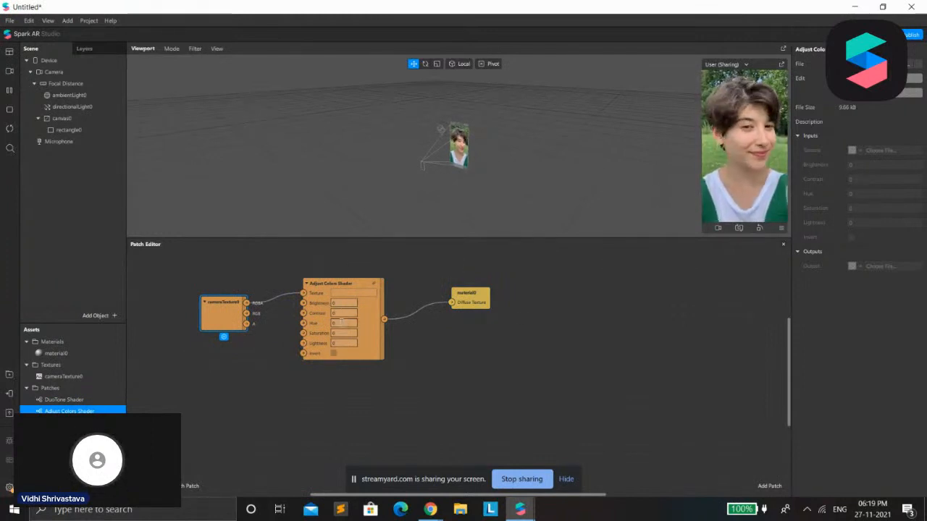
Set the Adjust Colors Shader's Saturation to -1
scroll(365, 334, down, 3)
scroll(365, 333, up, 4)
scroll(366, 332, down, 4)
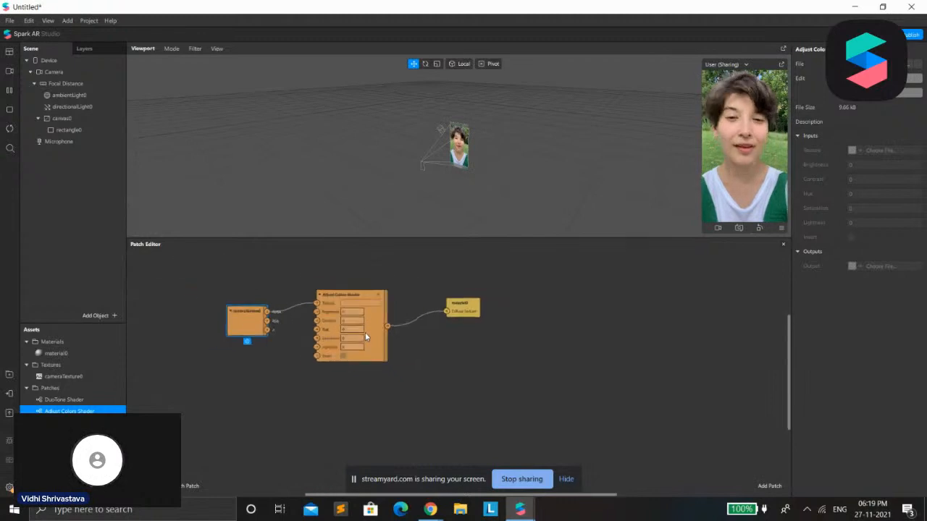
scroll(367, 332, up, 2)
scroll(370, 331, up, 2)
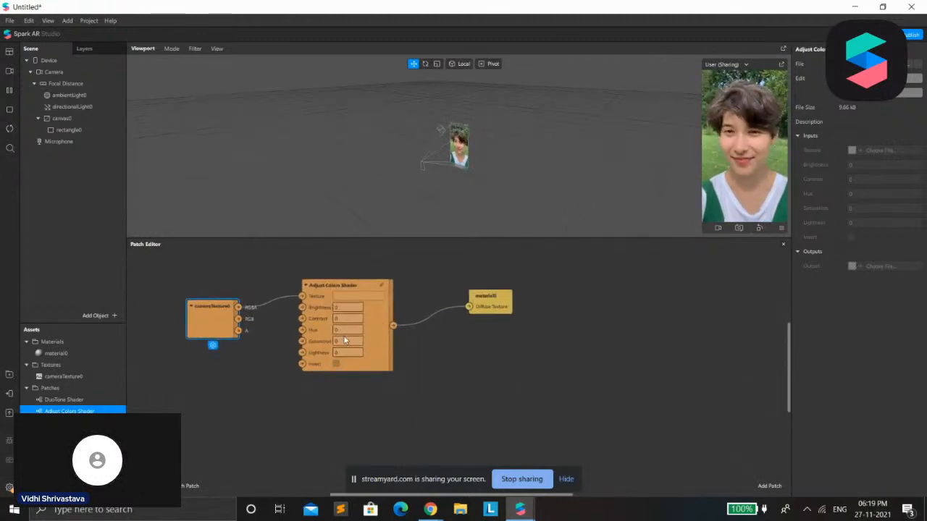
click(347, 341)
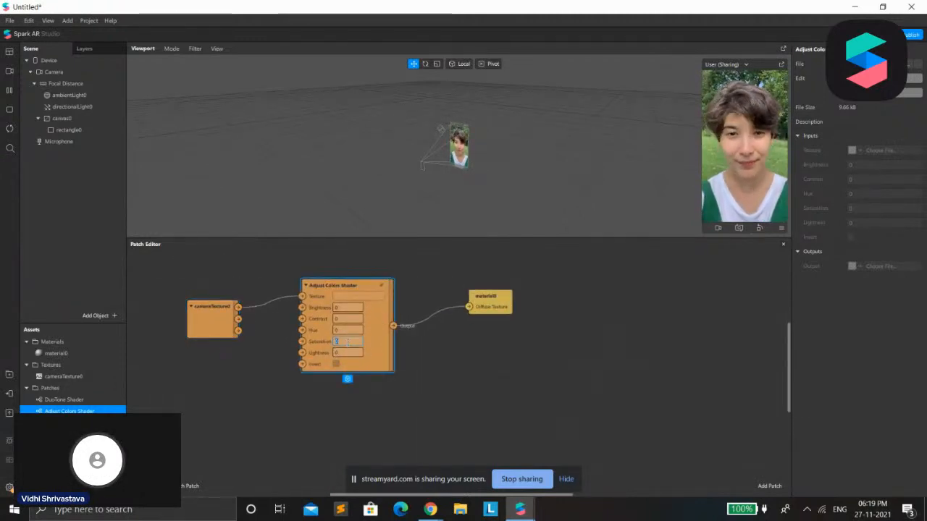
text(-1)
key(Return)
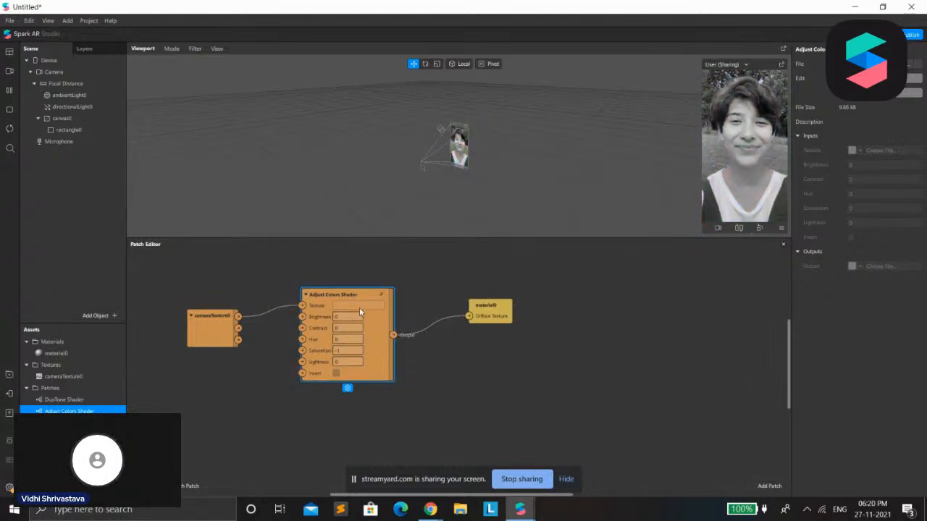
Set the Adjust Colors Shader's Saturation to 1 and its Brightness and Lightness to 0.1, and try the Invert option
click(352, 351)
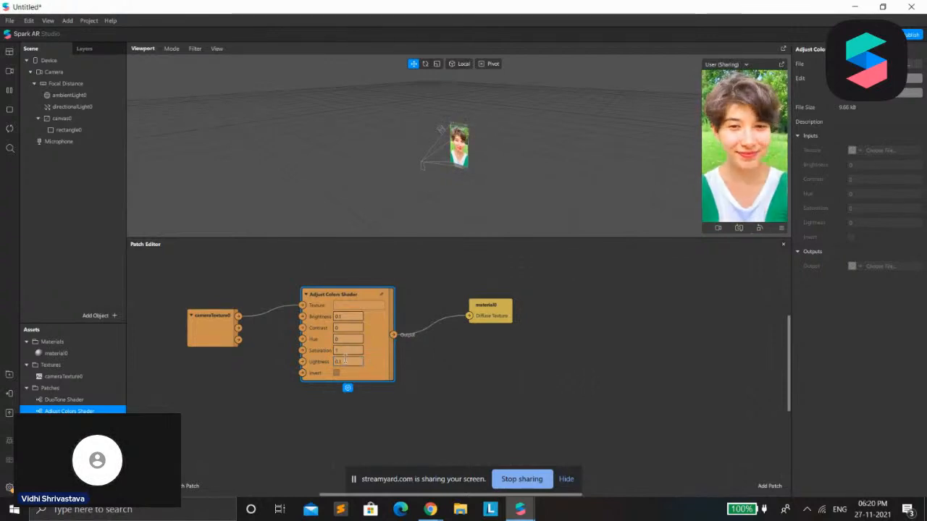
click(336, 373)
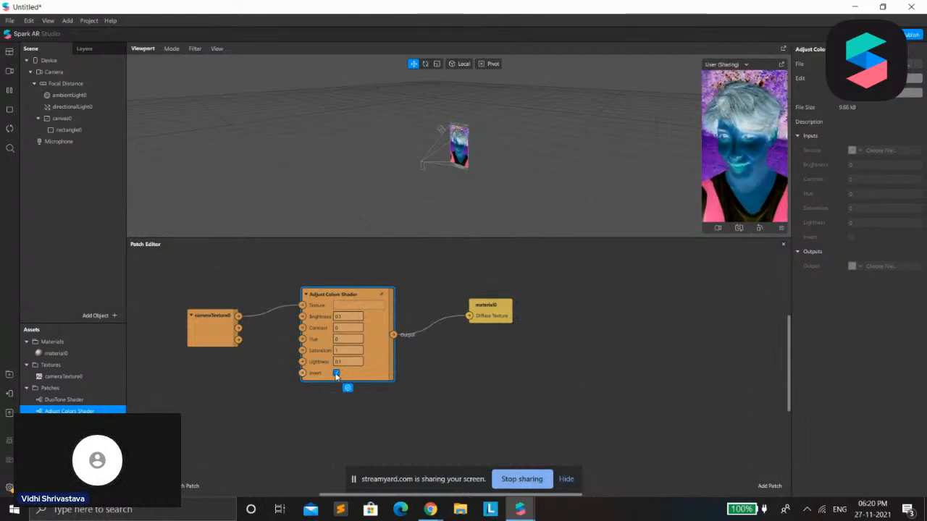
click(336, 374)
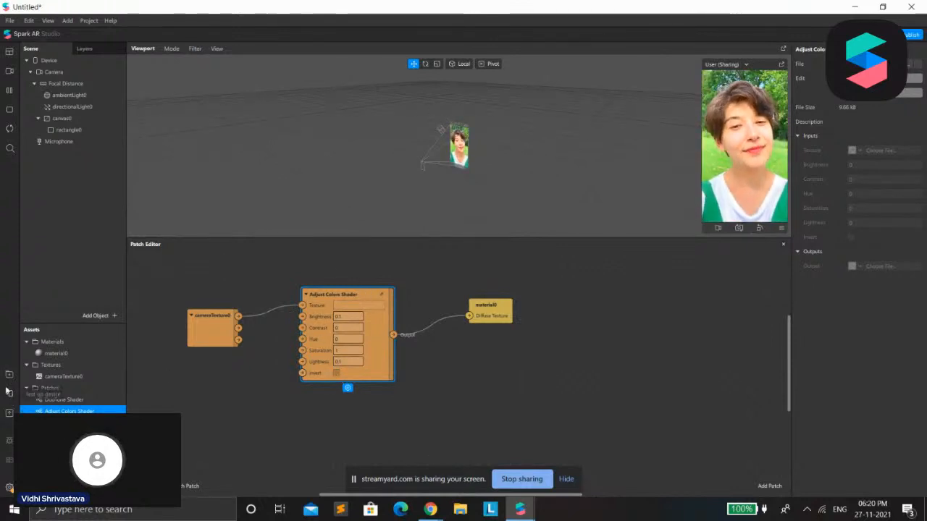
Switch to the AR Library and view the Vignette shader's details in the Shaders category
mouse_move(520, 509)
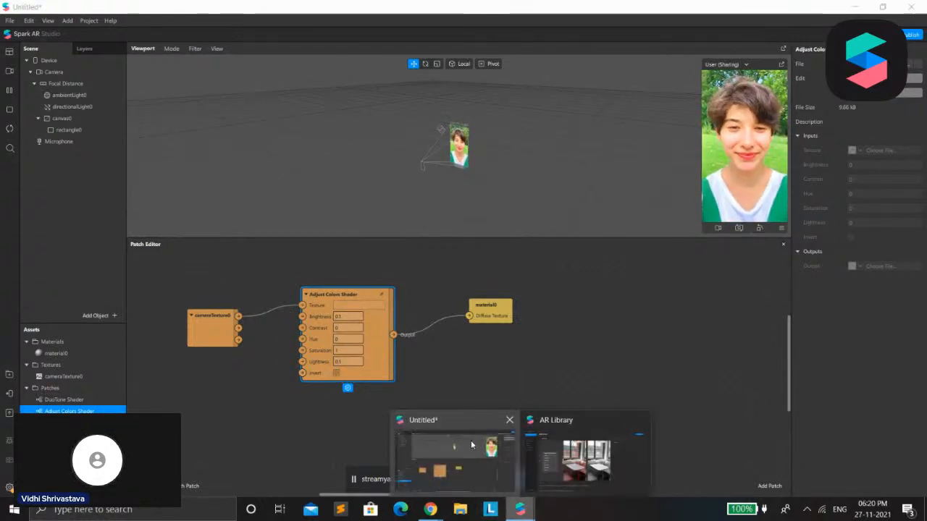
click(572, 452)
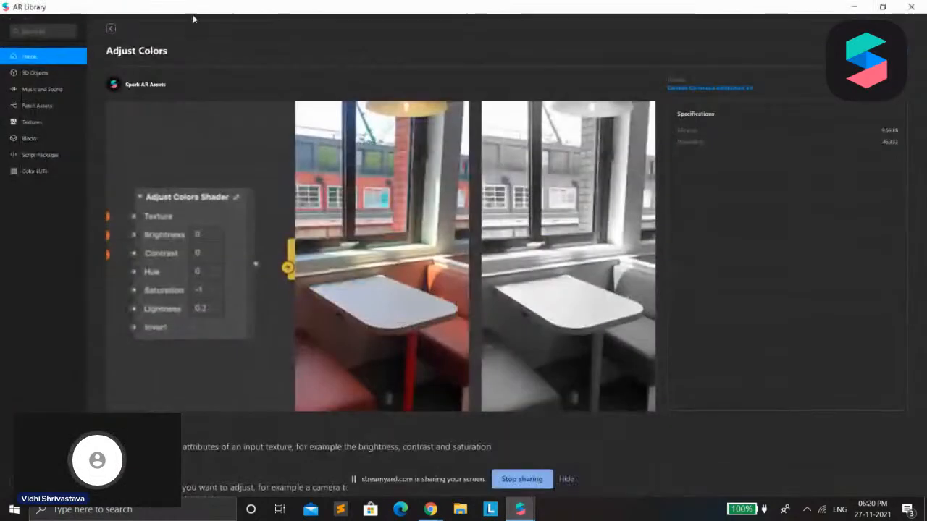
click(111, 29)
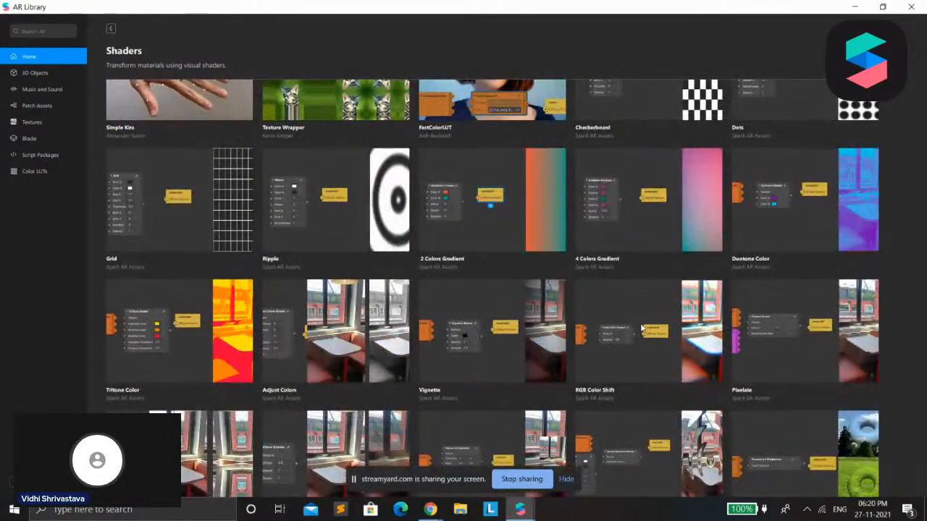
click(510, 357)
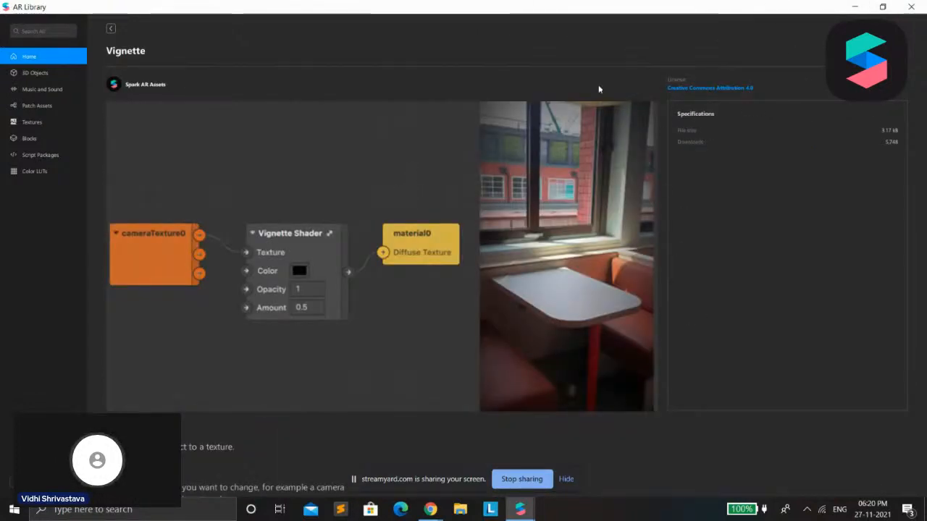
click(110, 29)
Browse the other shaders in the category, view the 4 Colors Gradient details, and return to the project
scroll(433, 292, down, 3)
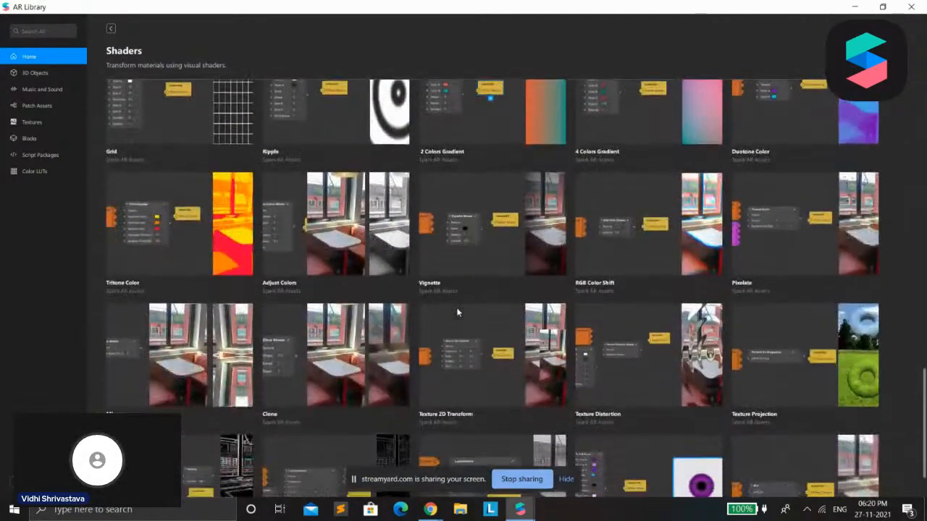
scroll(204, 418, up, 1)
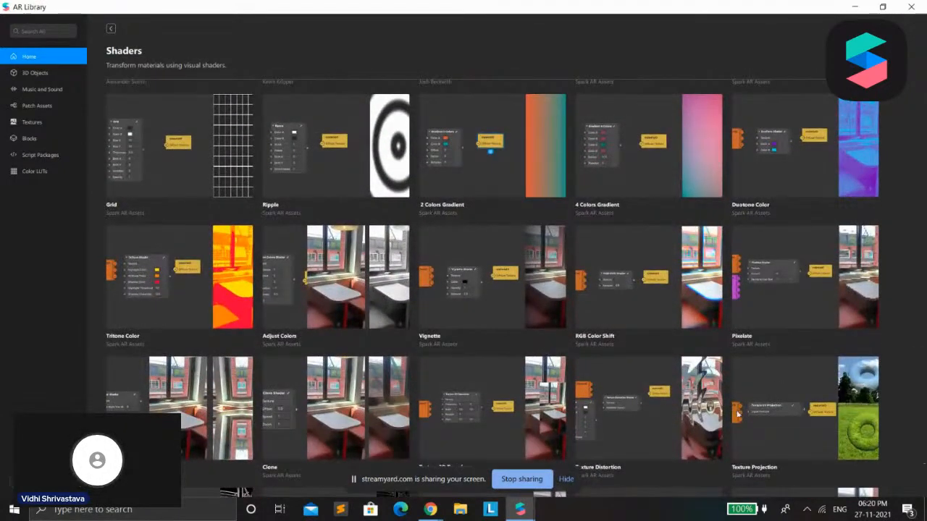
scroll(730, 353, down, 1)
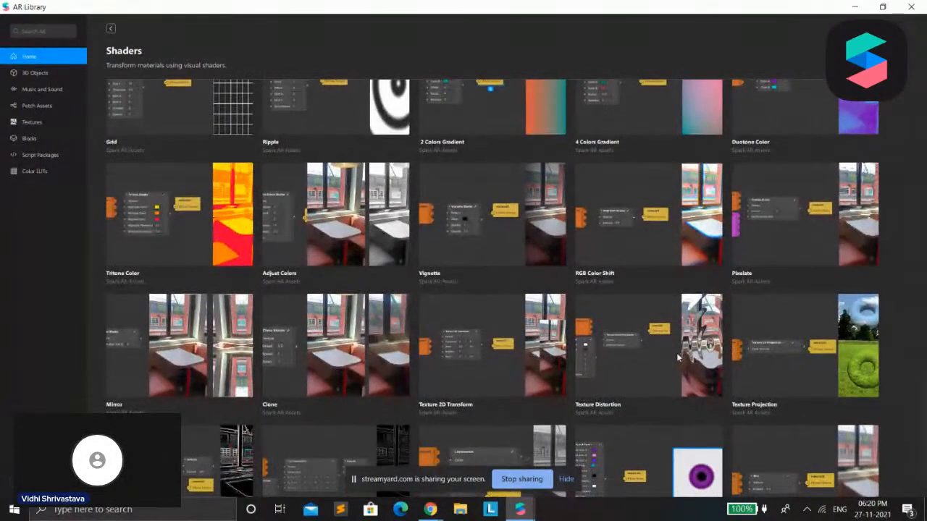
scroll(363, 364, down, 1)
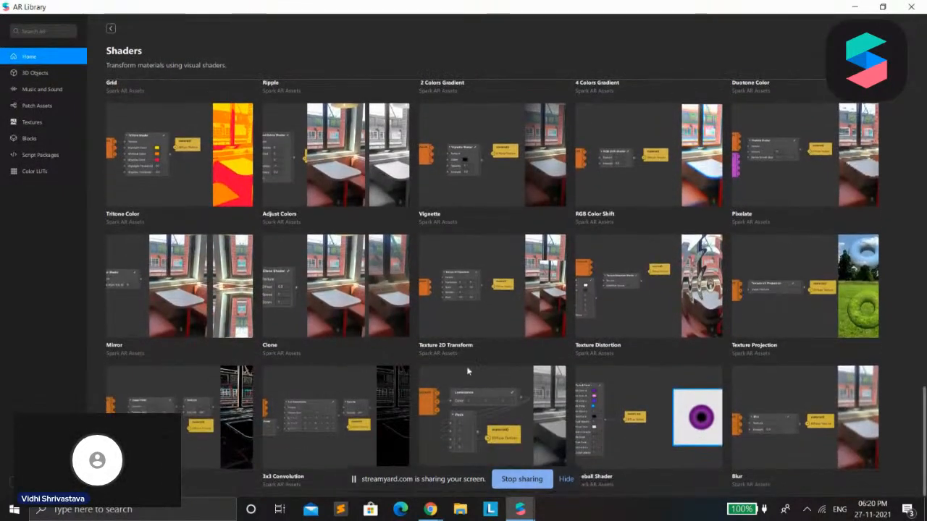
scroll(542, 268, up, 4)
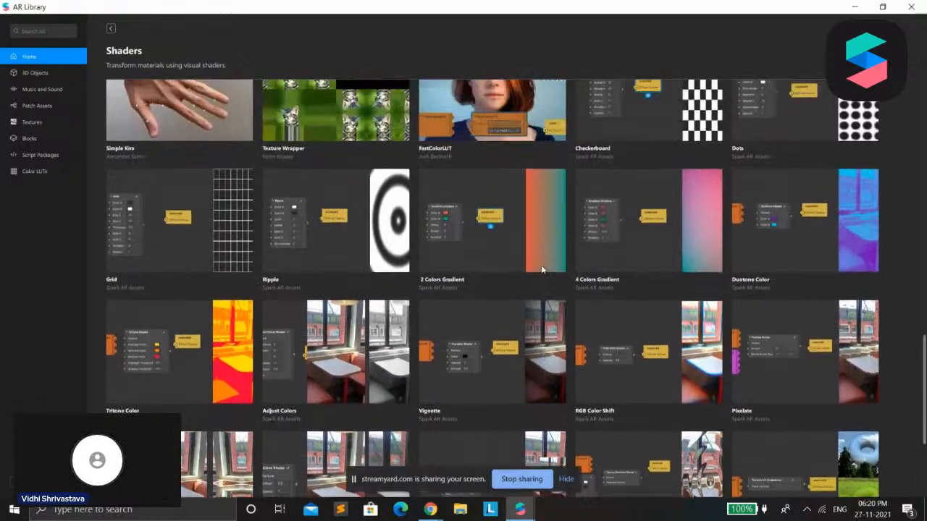
scroll(541, 270, up, 1)
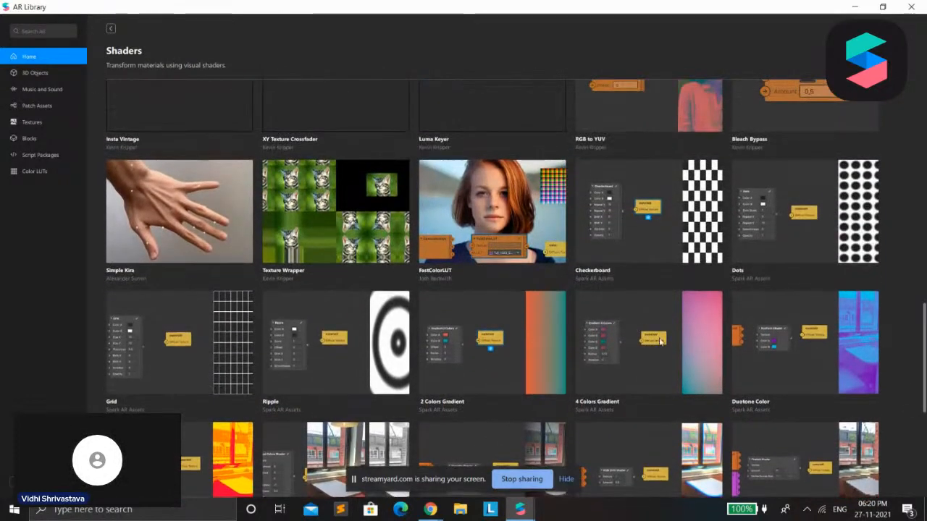
click(497, 348)
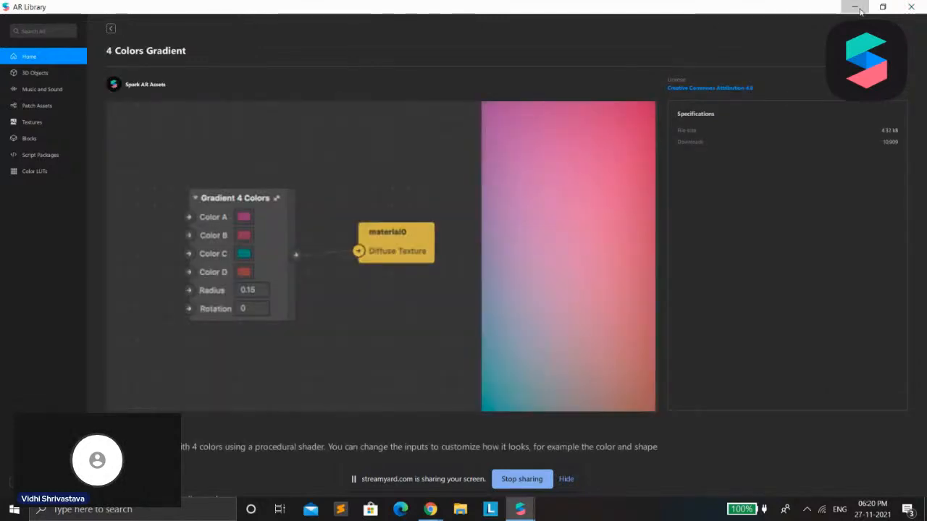
click(859, 9)
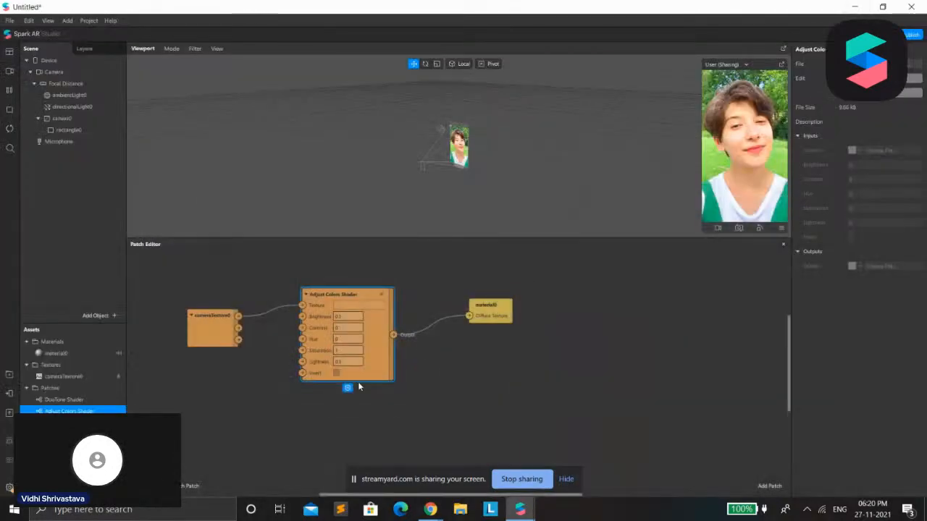
Replace the Adjust Colors Shader with a Gradient 4 Colors patch and connect its output to material0's Diffuse Texture
drag(69, 423, 463, 387)
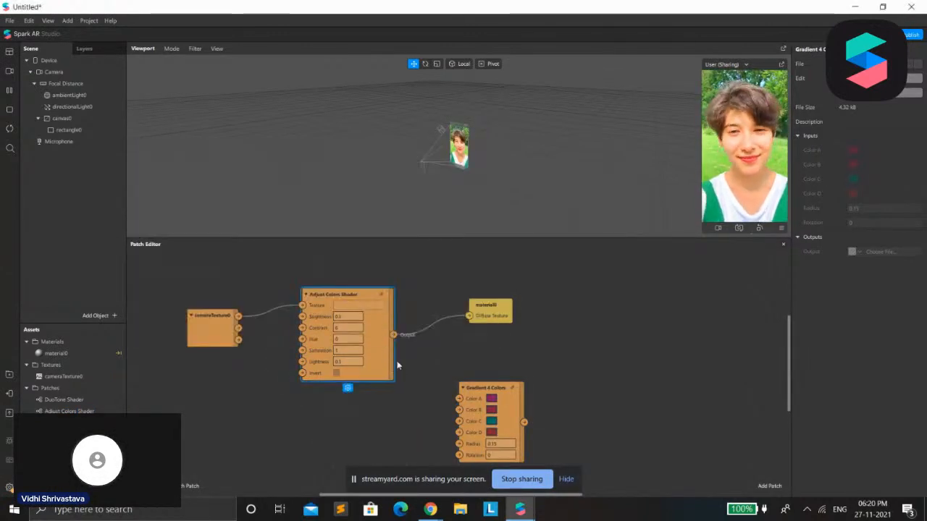
key(Delete)
click(492, 311)
drag(492, 312, 590, 383)
drag(523, 423, 574, 389)
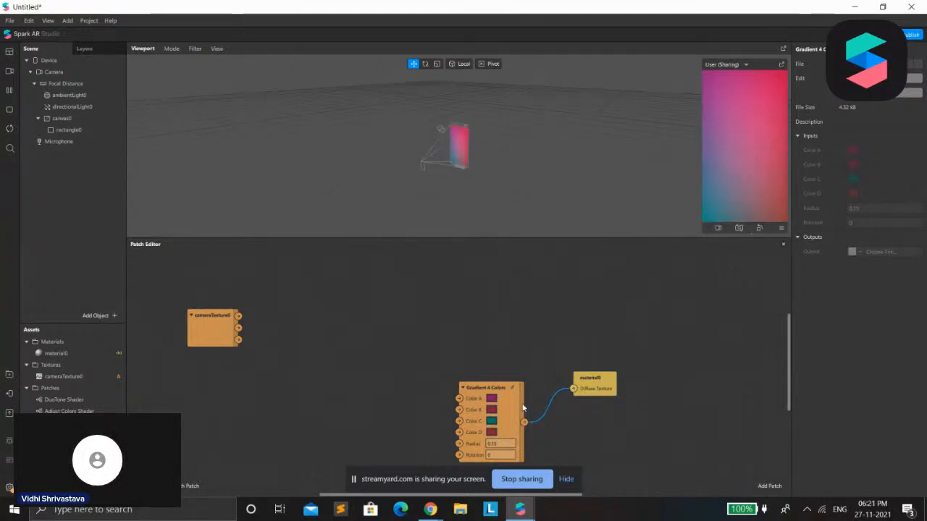
Switch to the StreamYard studio in the browser to check the live session, and return to the Spark AR project
click(431, 510)
click(353, 479)
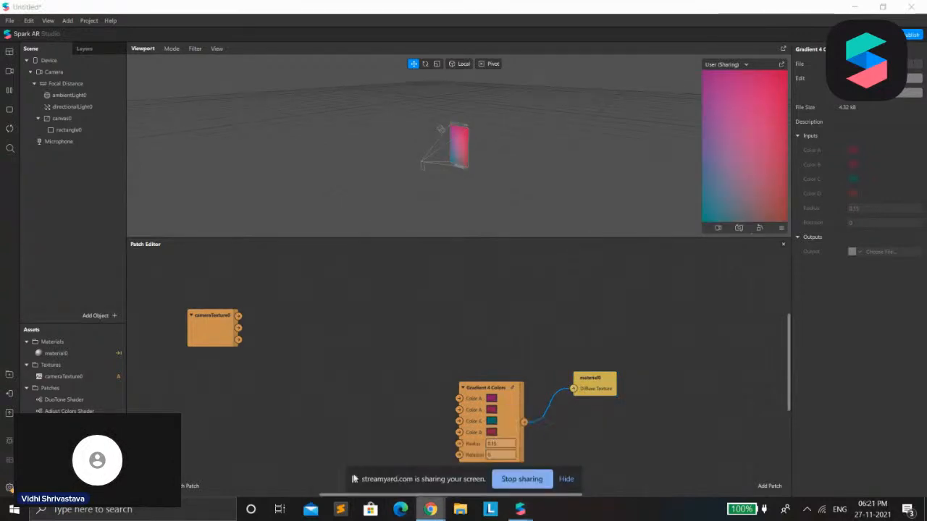
click(178, 10)
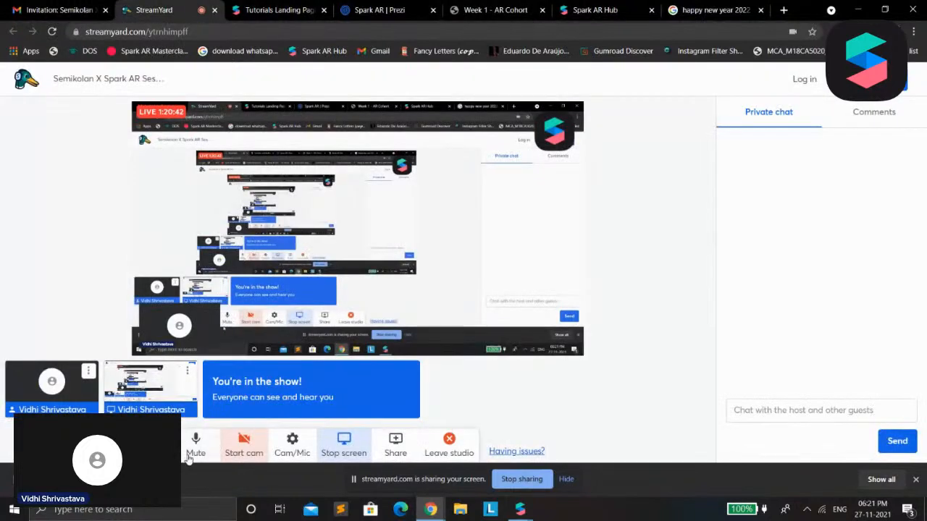
key(ctrl+d)
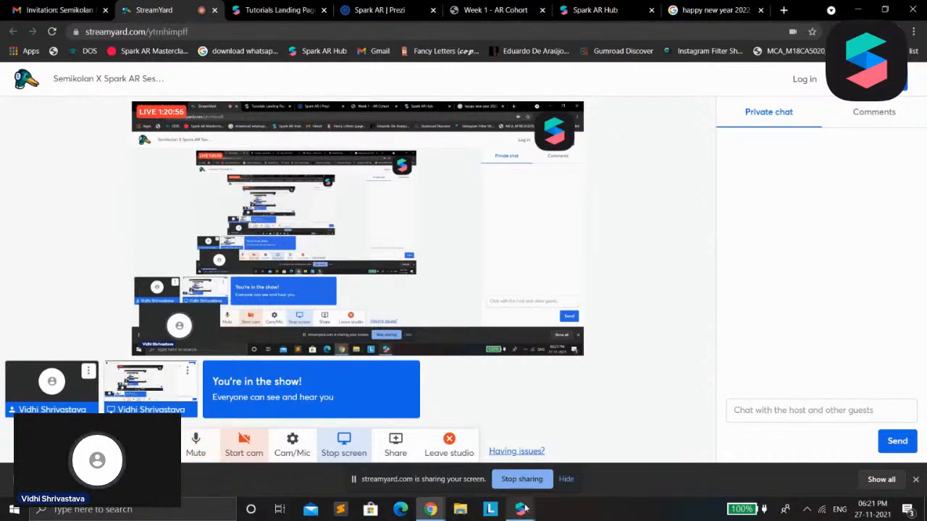
mouse_move(520, 509)
click(492, 464)
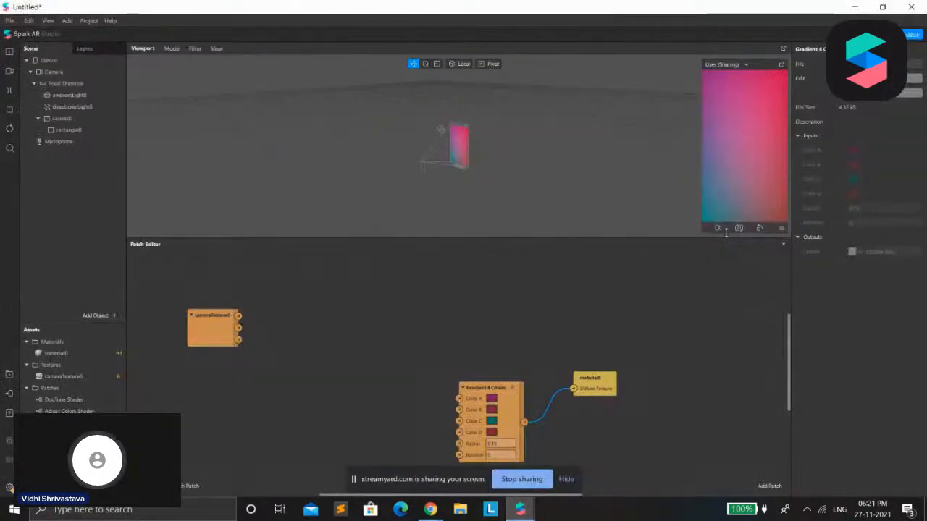
Try the Add and Multiply blend modes on the rectangle's material0
click(69, 129)
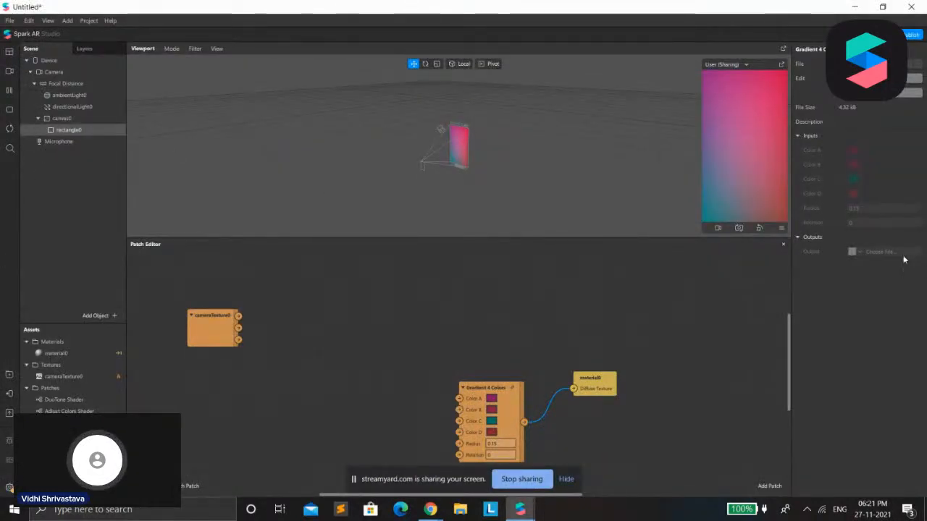
click(69, 129)
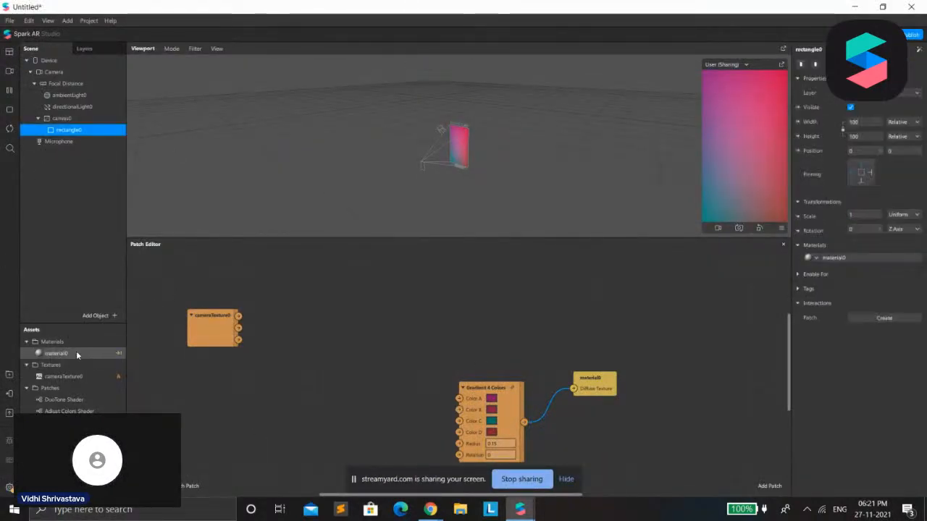
click(68, 355)
click(863, 223)
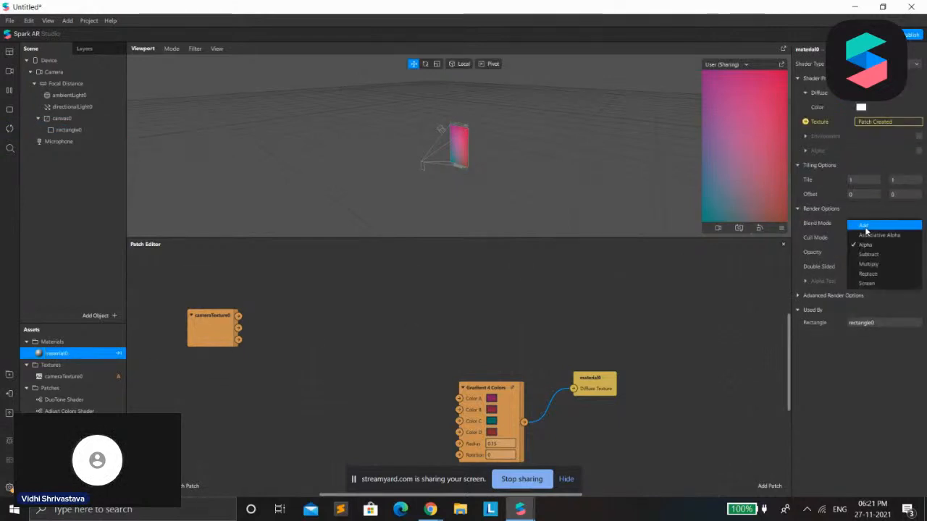
click(866, 228)
click(900, 225)
click(872, 264)
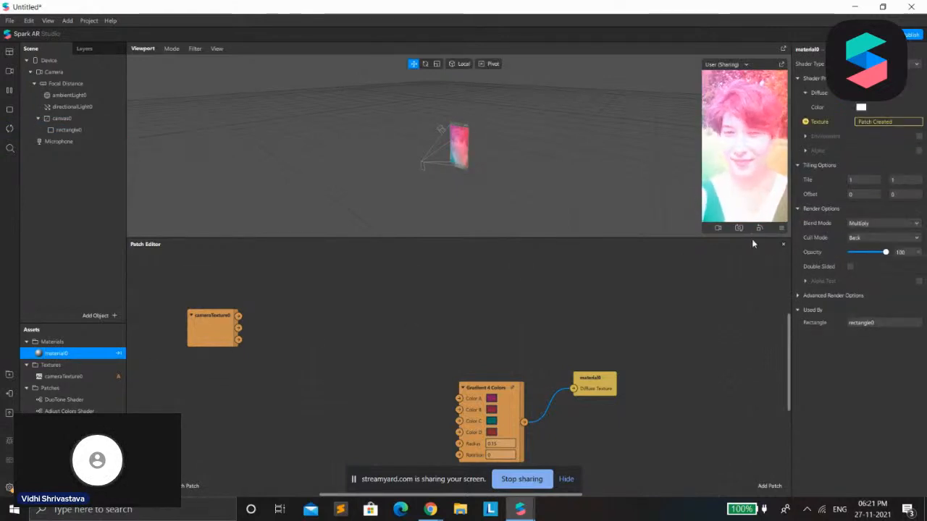
Enlarge the preview and set material0's Blend Mode to Alpha with an Opacity of 14%
drag(726, 238, 729, 366)
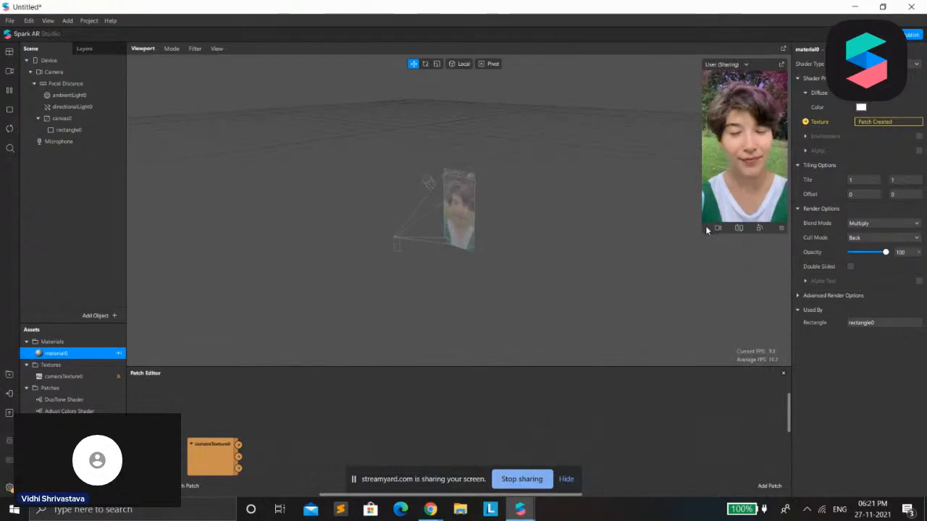
click(698, 236)
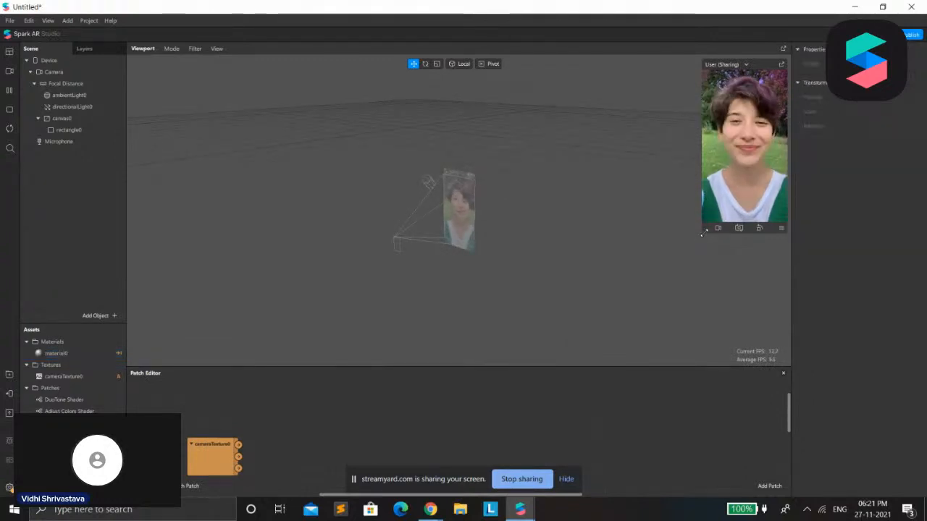
drag(704, 233, 404, 419)
double_click(56, 355)
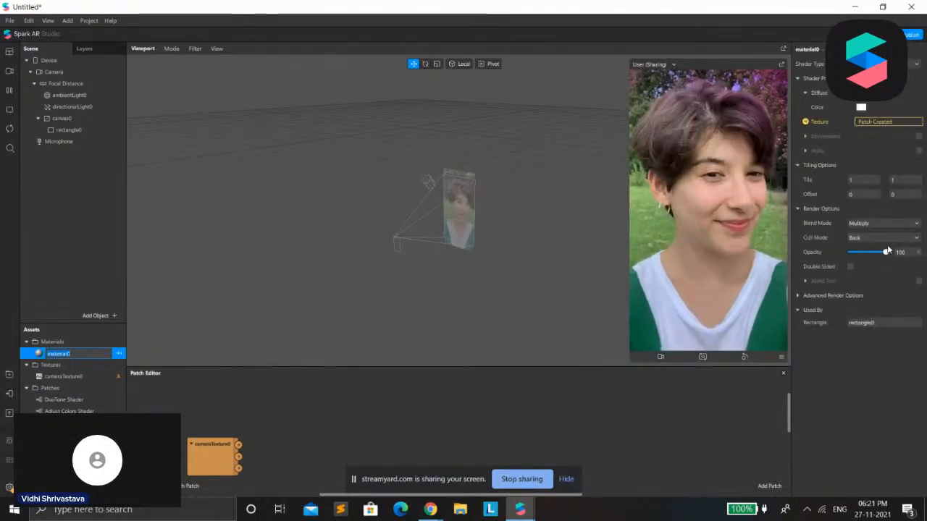
click(888, 223)
click(873, 251)
drag(872, 251, 856, 260)
Add a Loop Animation patch with Mirrored enabled and connect its Progress output to the gradient's Radius
scroll(527, 418, up, 1)
drag(550, 366, 550, 268)
scroll(505, 408, down, 1)
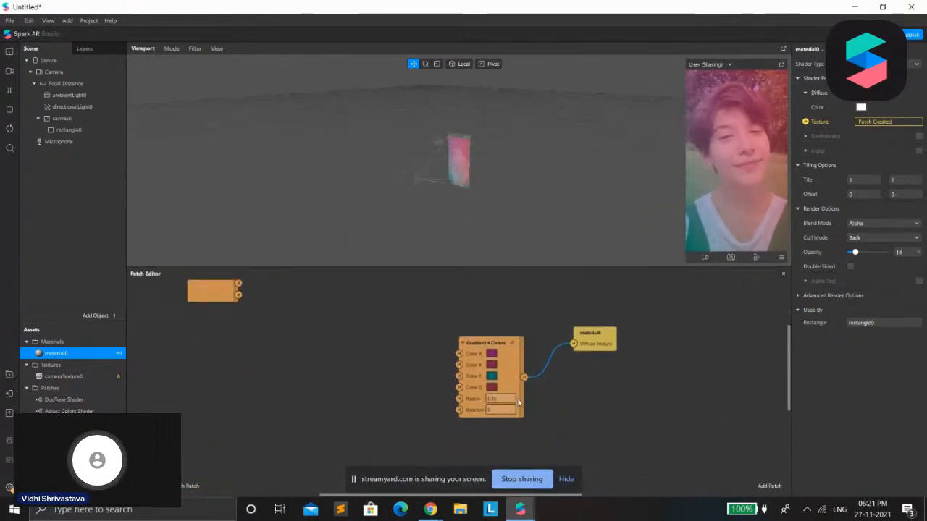
double_click(362, 382)
text(loop)
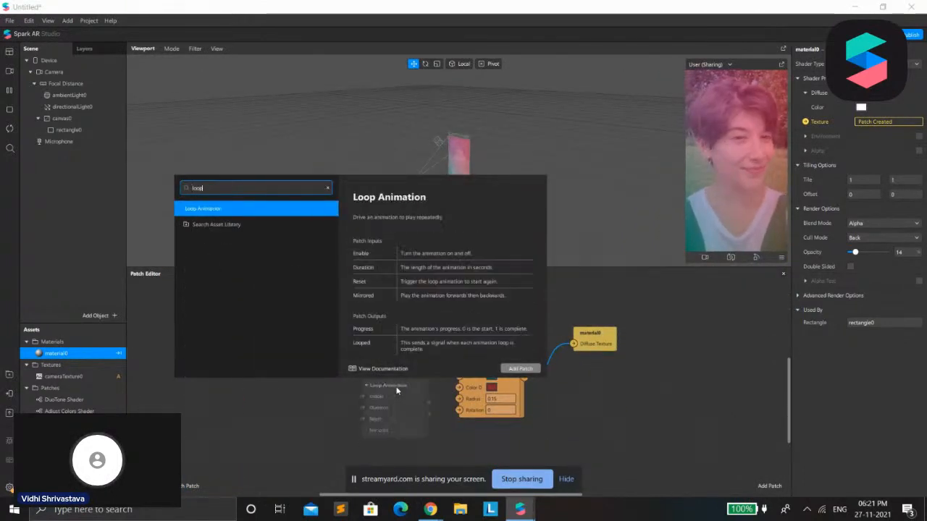
key(Return)
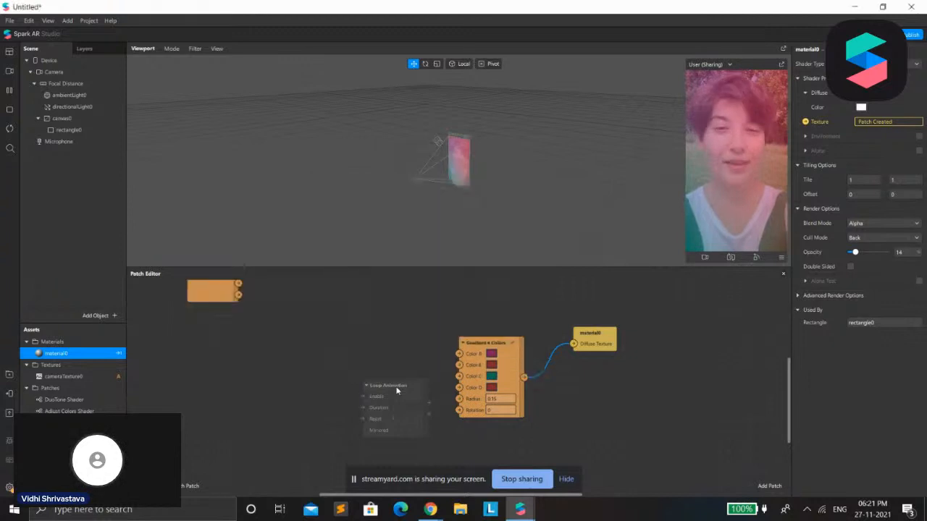
drag(407, 386, 399, 355)
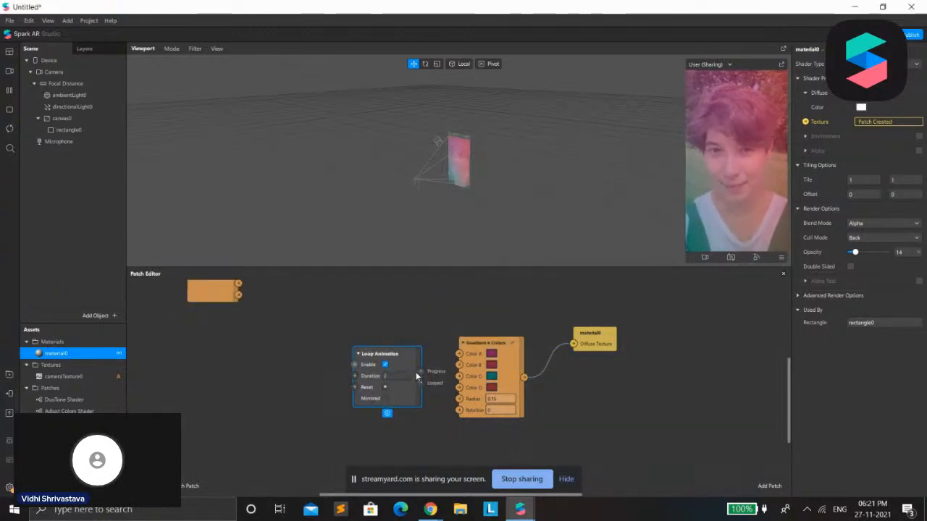
drag(420, 371, 460, 399)
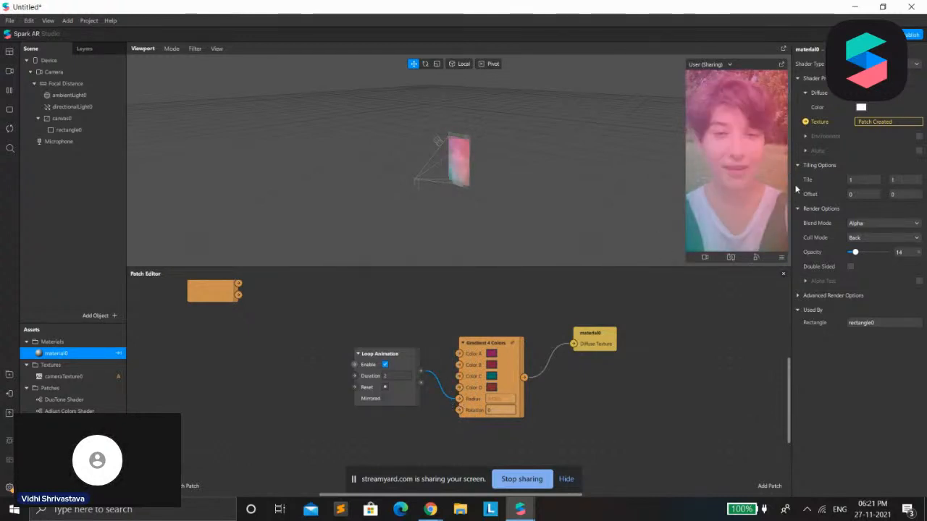
click(384, 398)
drag(394, 377, 362, 388)
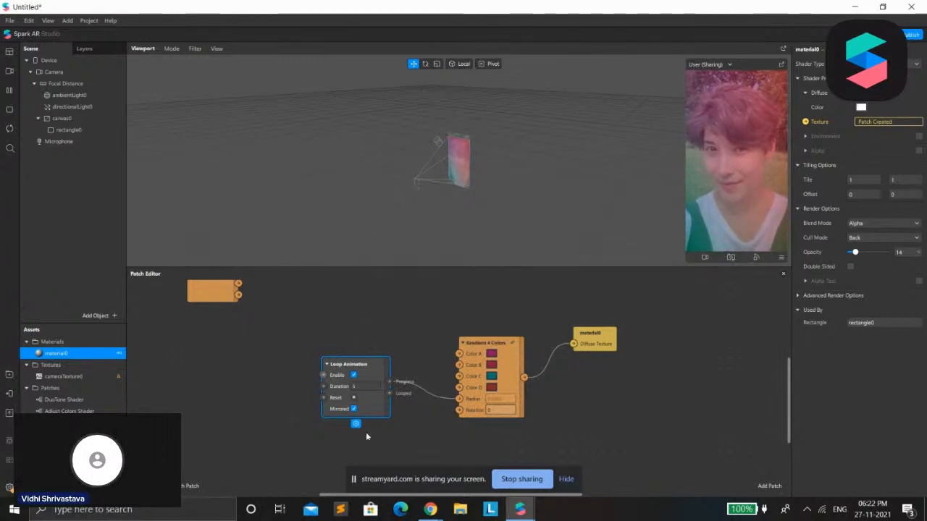
Add a Hair segmentation texture to the Camera
mouse_move(521, 511)
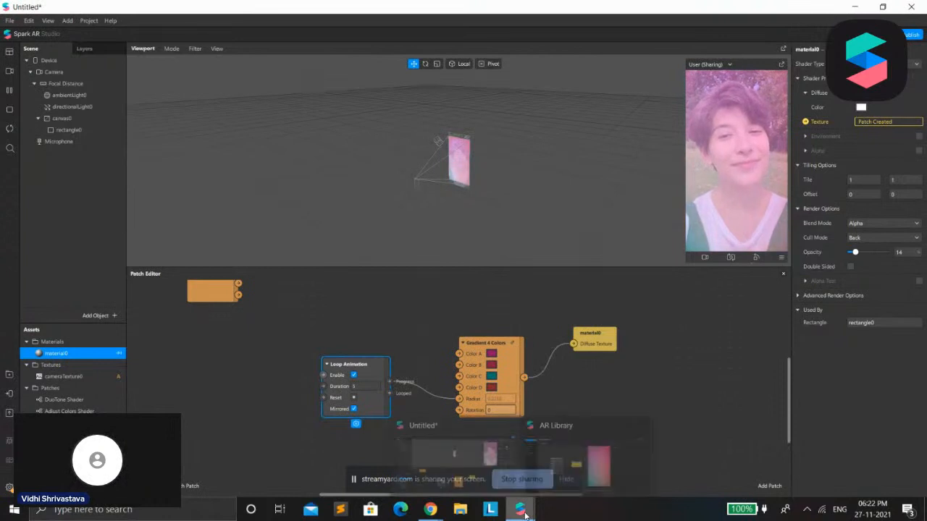
click(696, 371)
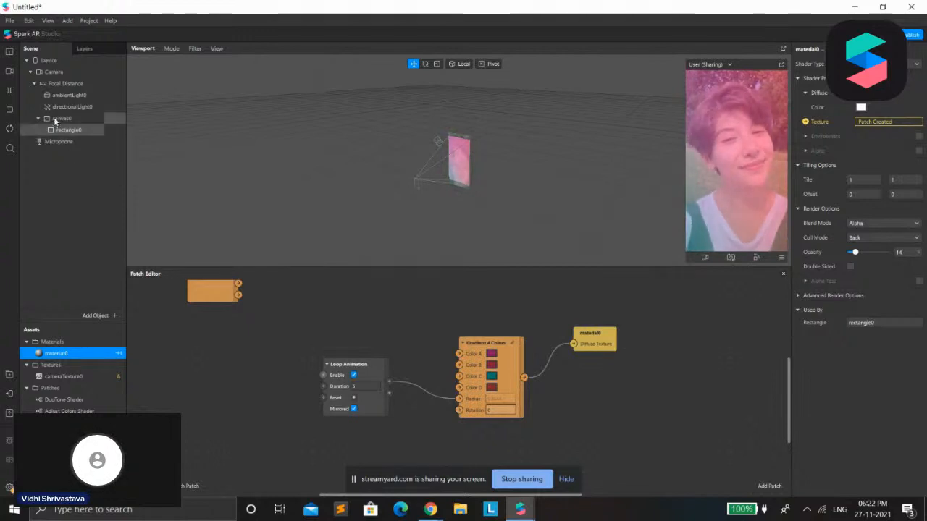
click(918, 169)
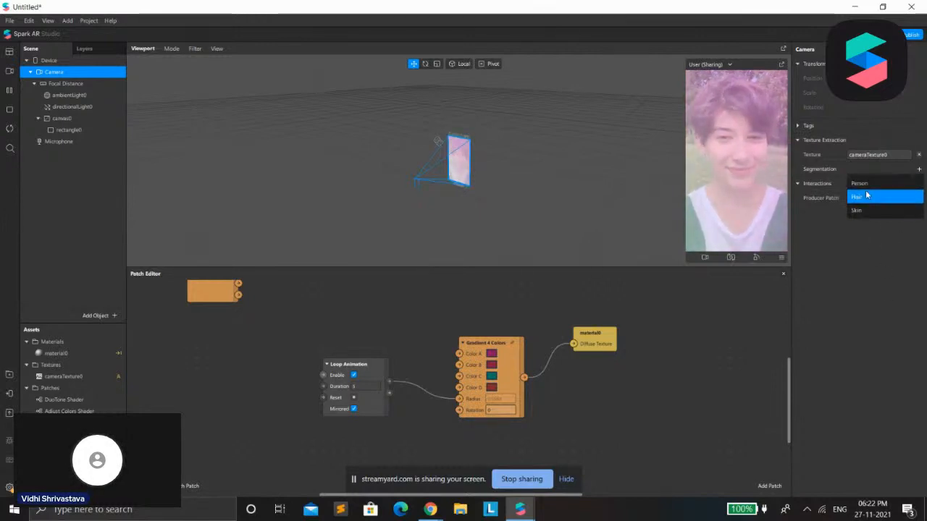
click(858, 197)
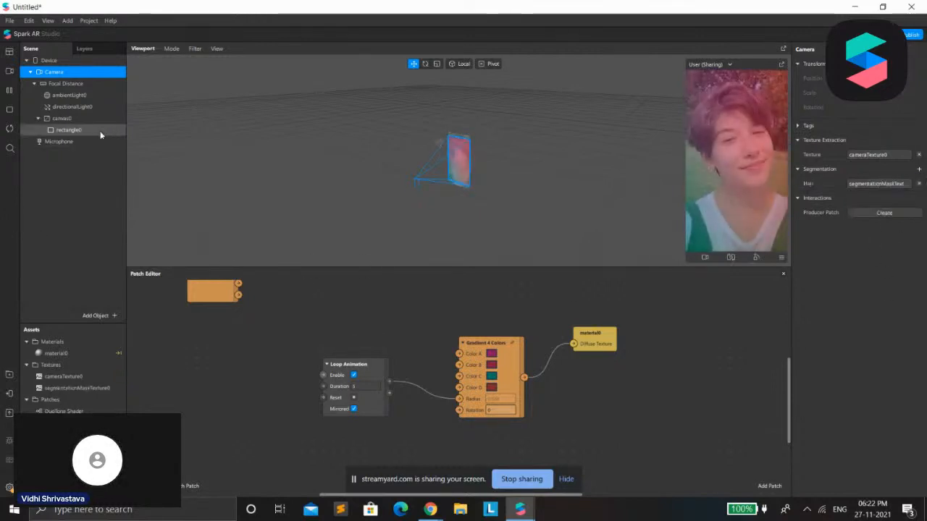
Enable Alpha on the rectangle's material0 and use segmentationMaskTexture0 as its alpha texture
click(69, 130)
click(832, 258)
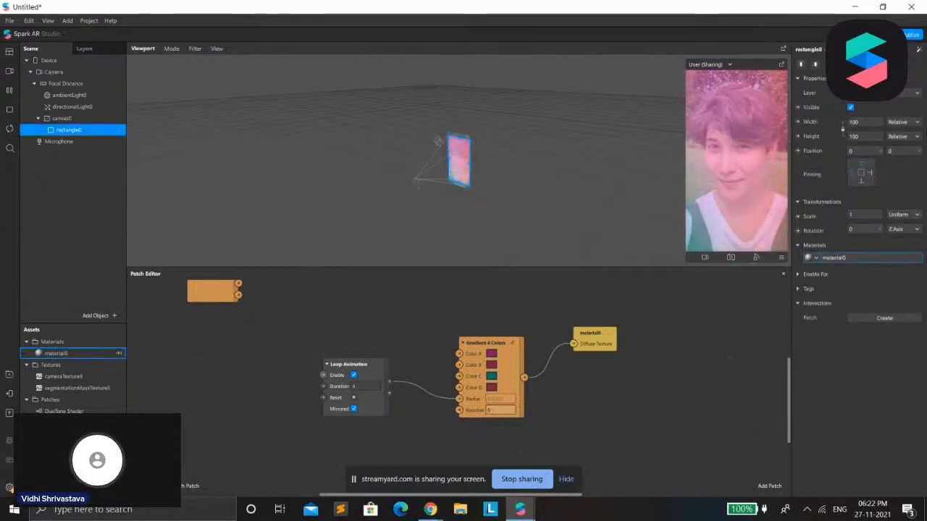
click(919, 151)
click(862, 181)
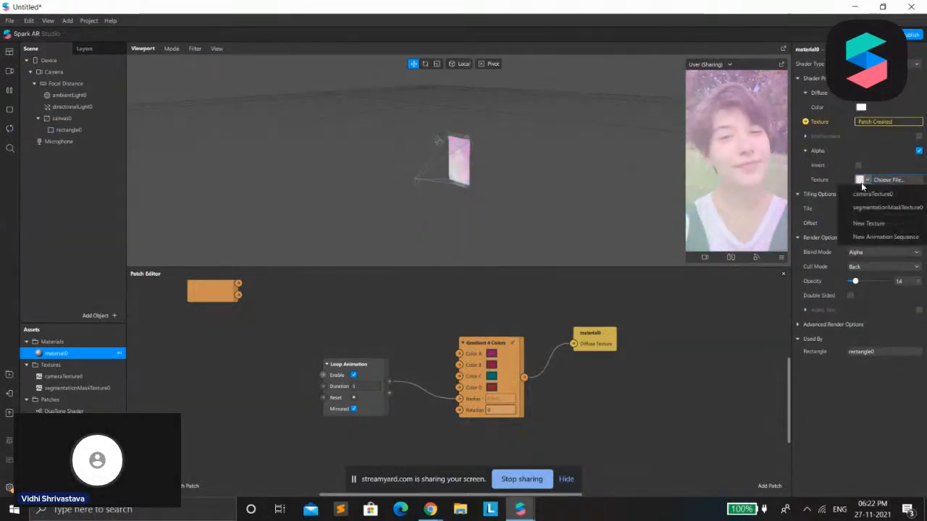
click(833, 205)
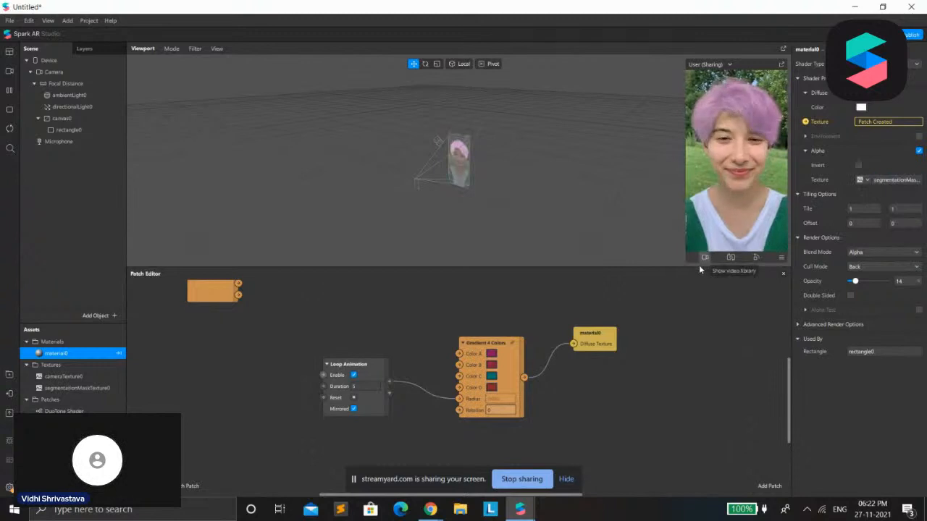
Try the Add blend mode on material0 in an enlarged preview, and set it to Multiply with an Opacity of 10%
drag(700, 267, 695, 368)
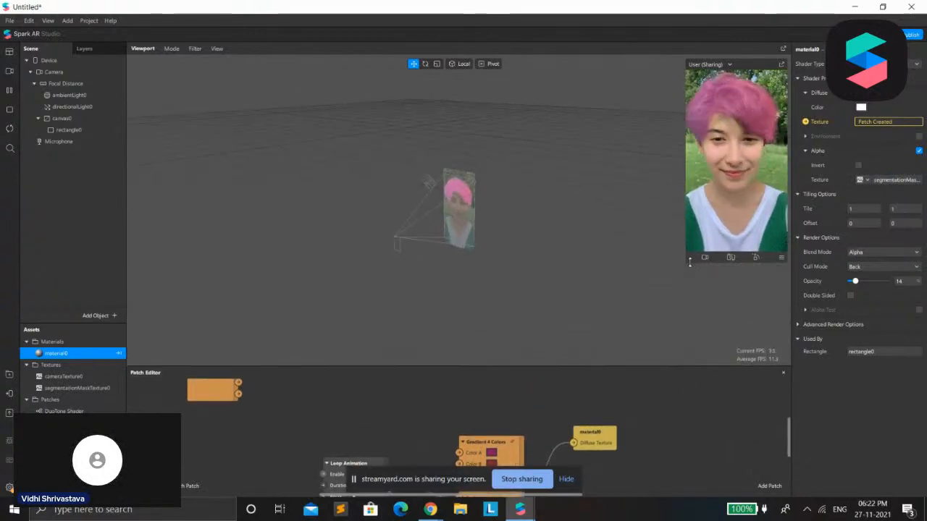
click(884, 252)
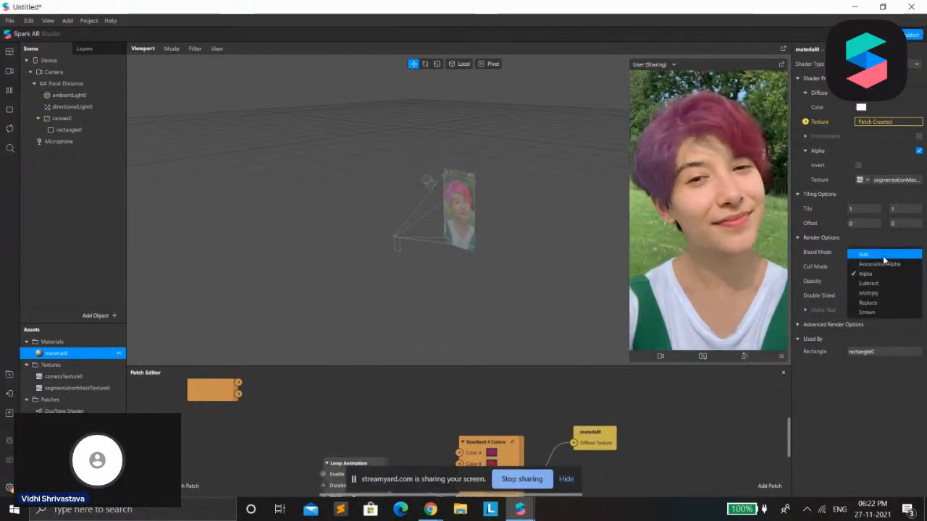
click(883, 255)
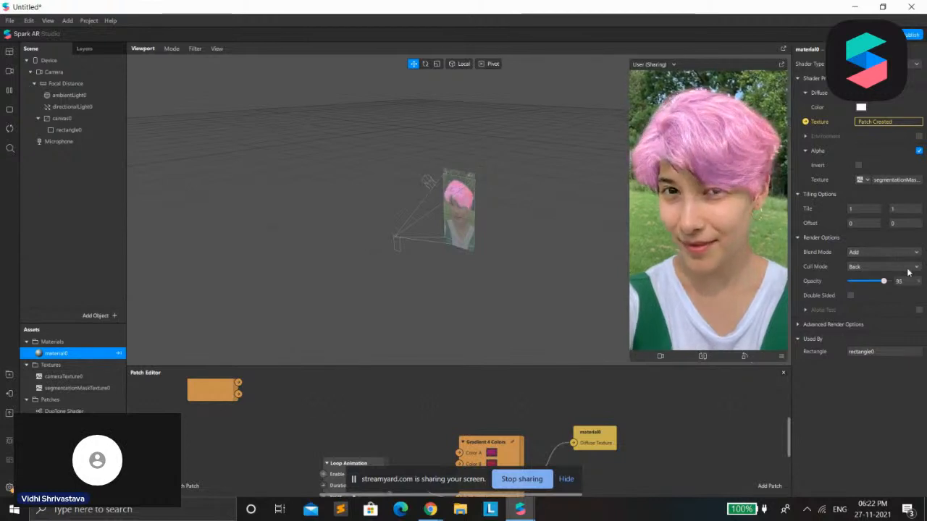
drag(883, 281, 859, 297)
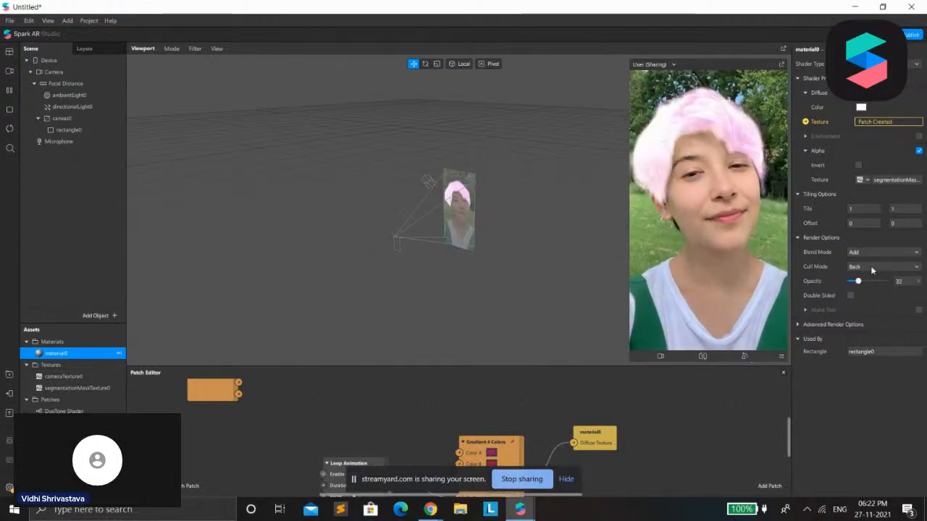
click(869, 252)
click(876, 290)
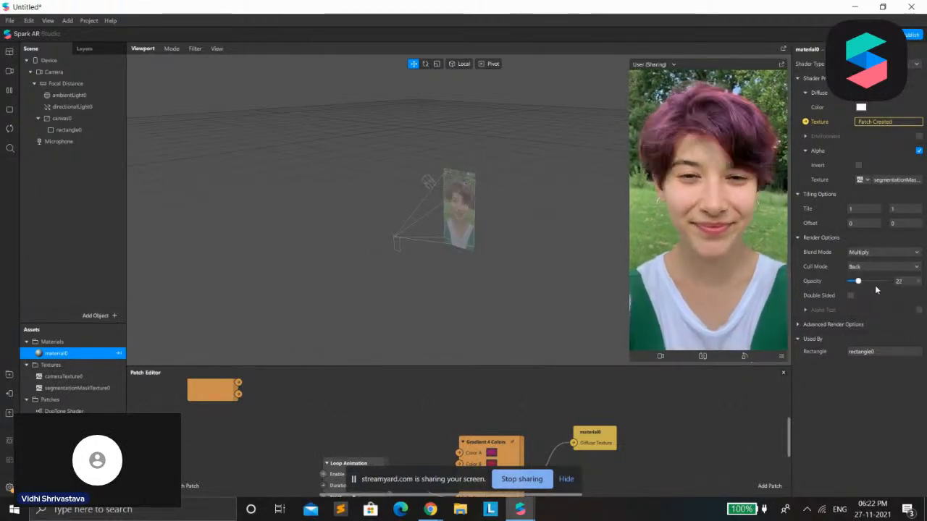
mouse_move(859, 282)
mouse_down()
mouse_move(872, 281)
mouse_move(853, 281)
mouse_up()
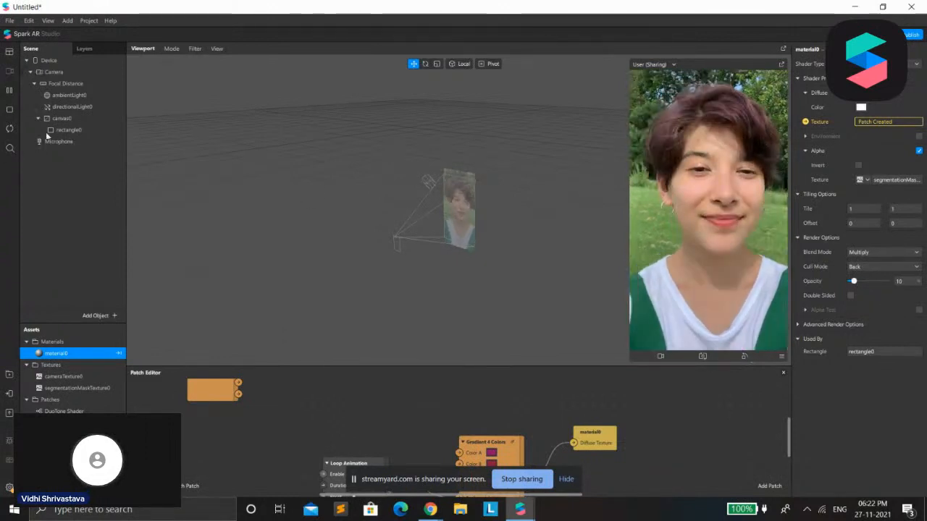
Switch the preview to the simulation video of the woman with long dark hair and earrings
click(10, 109)
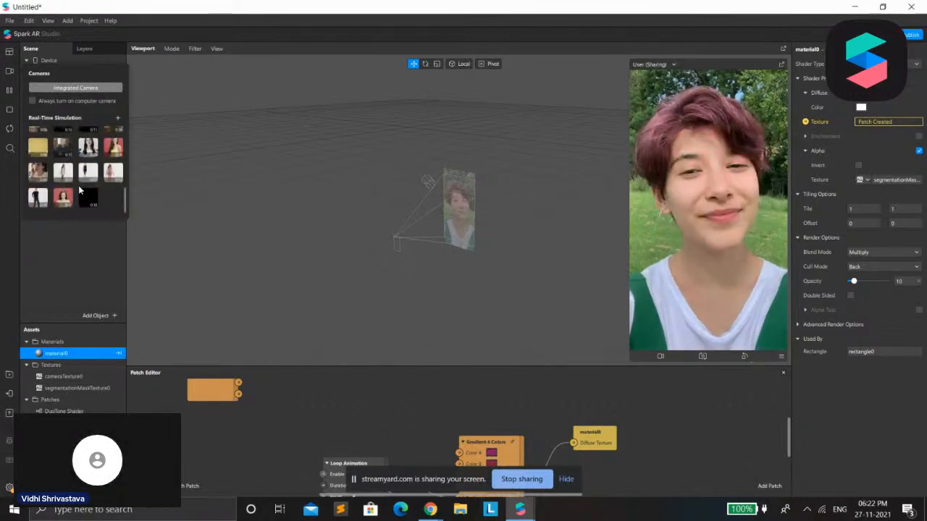
scroll(80, 185, up, 2)
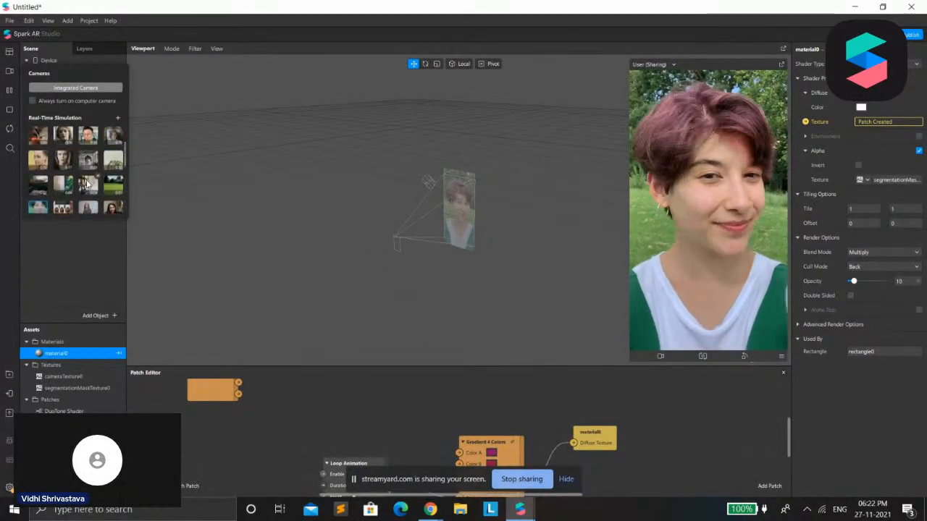
scroll(87, 184, down, 3)
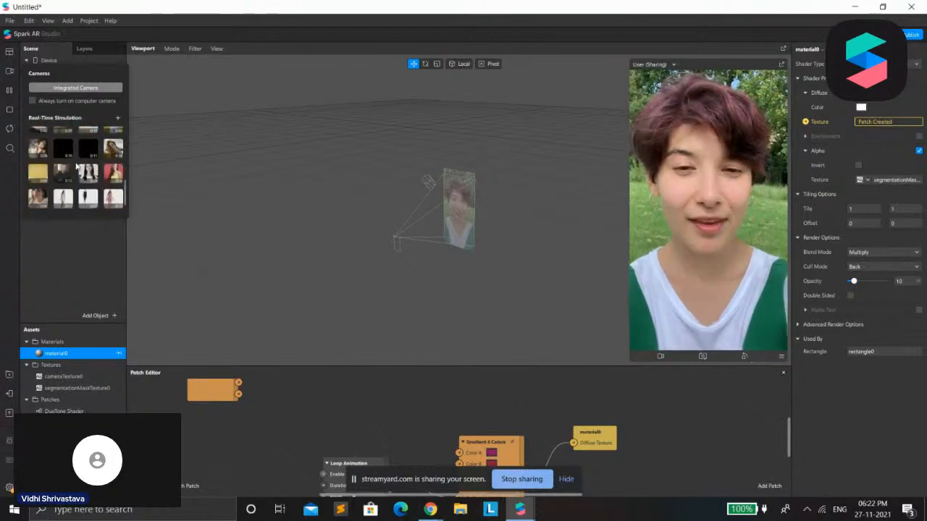
scroll(83, 174, up, 7)
click(63, 136)
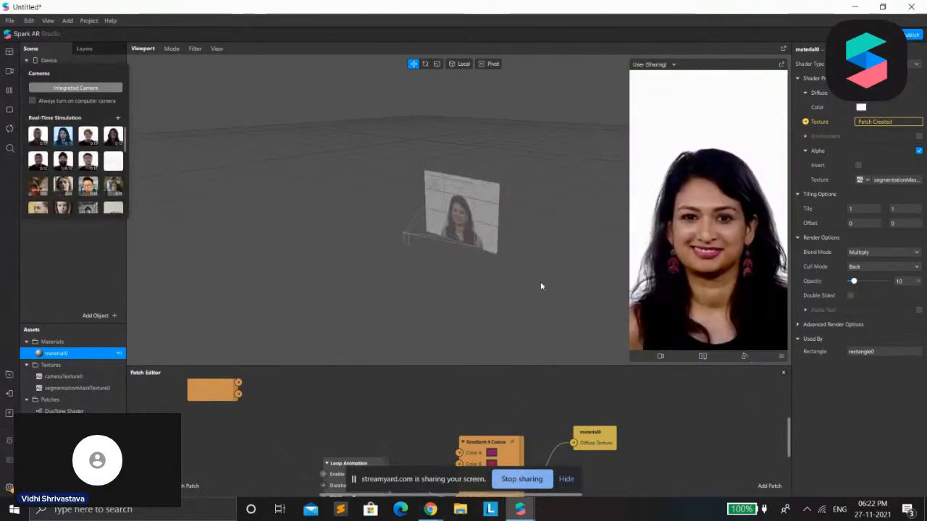
click(78, 256)
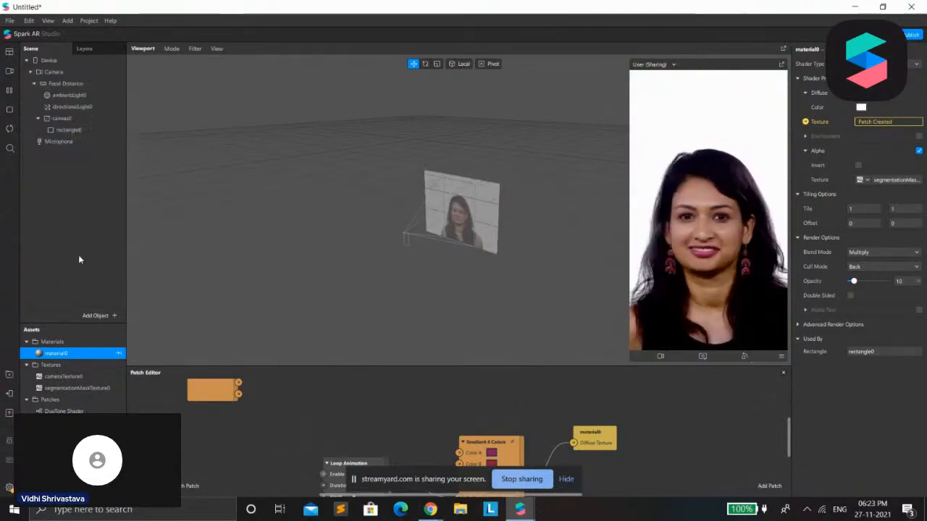
Set material0's Opacity to 100% and move the Gradient 4 Colors patch slightly upward in the Patch Editor
drag(854, 281, 885, 281)
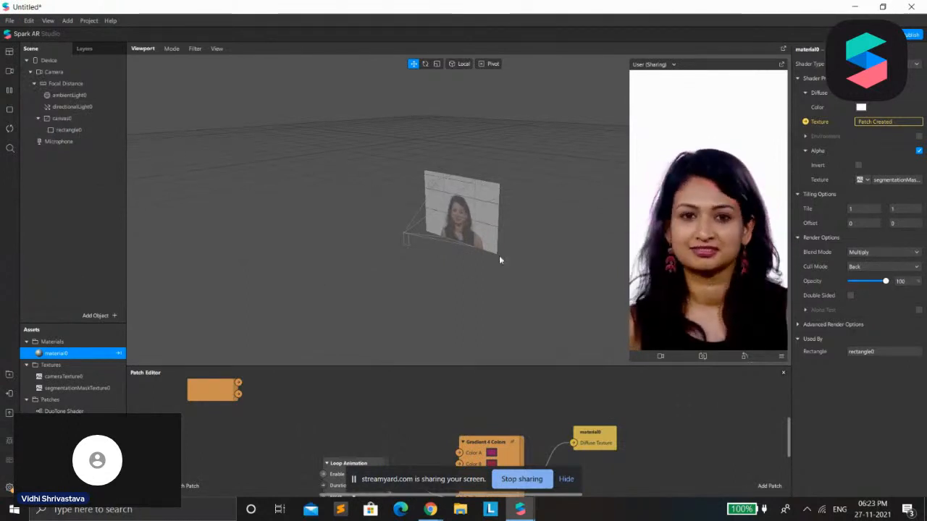
click(9, 71)
scroll(109, 194, down, 1)
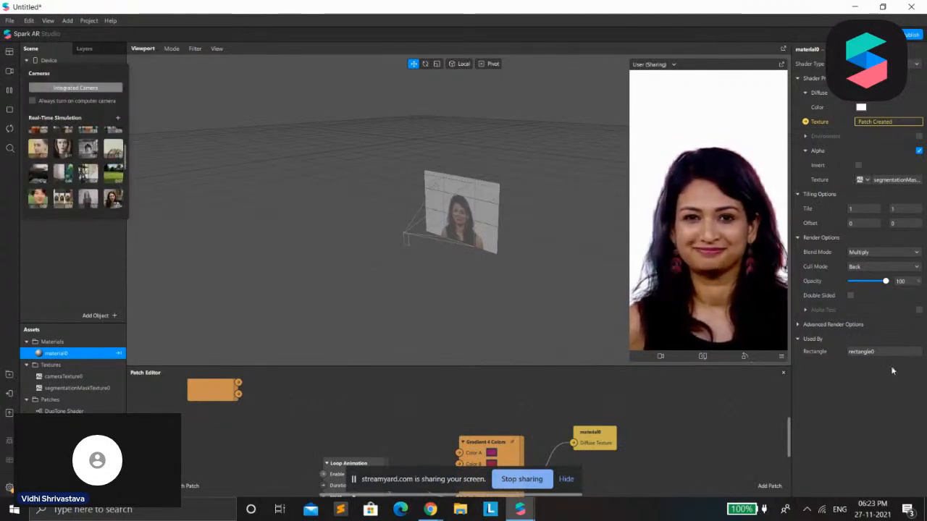
scroll(500, 449, down, 1)
drag(505, 435, 495, 404)
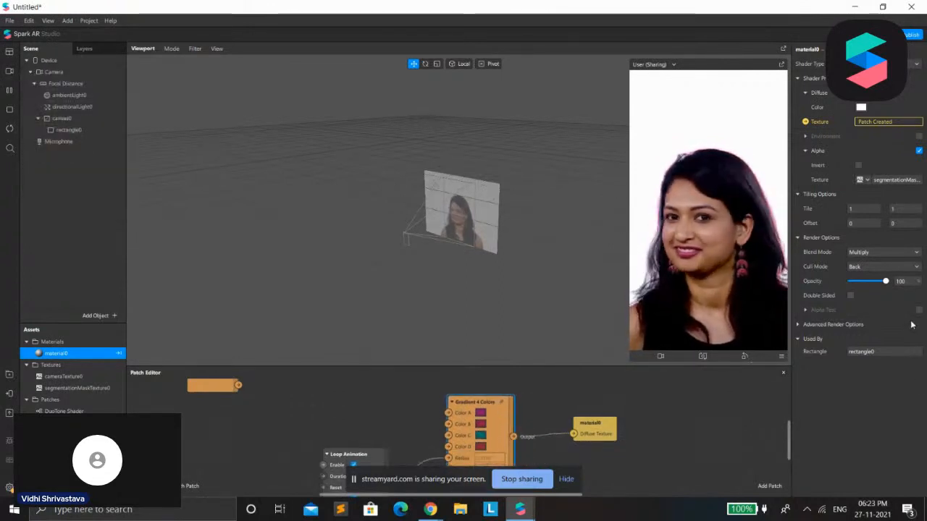
Try the Add and Alpha blend modes on material0, set its Opacity to 51%, and return the blend mode to Multiply
click(888, 252)
click(890, 259)
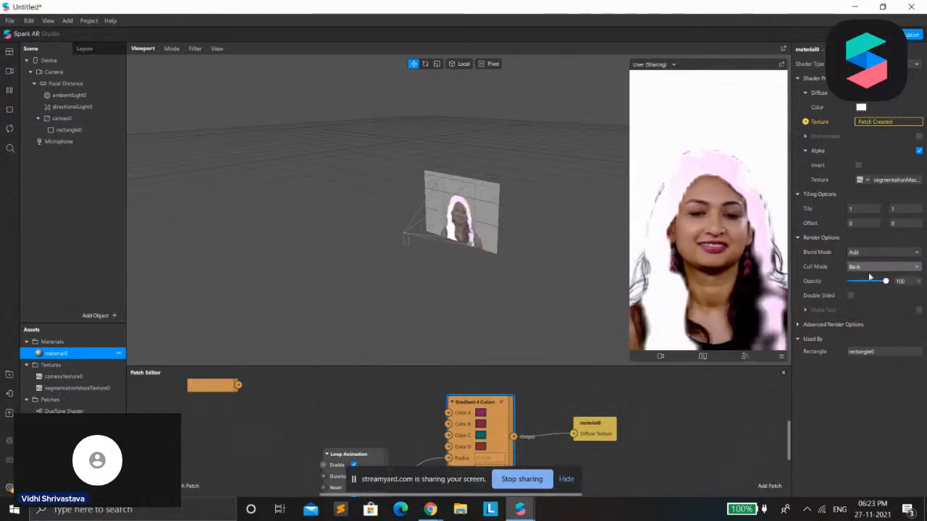
click(872, 253)
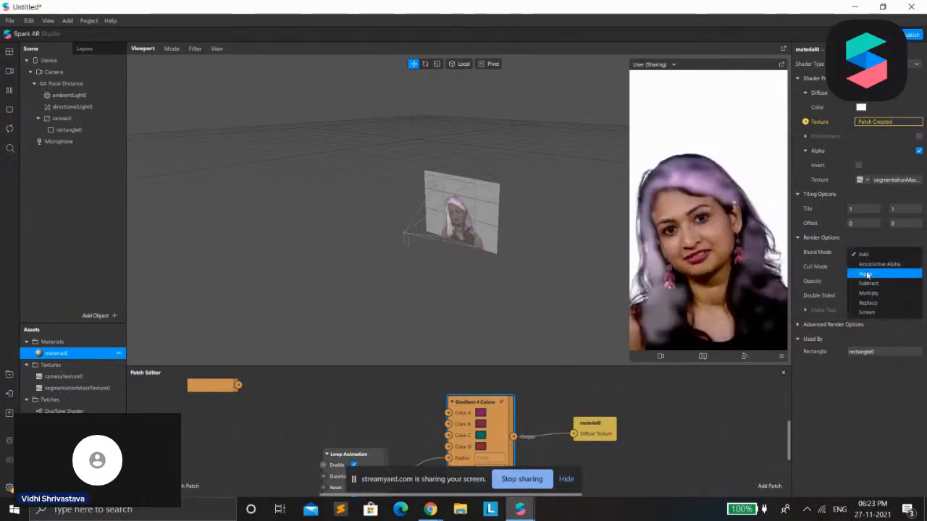
click(866, 274)
drag(863, 289, 869, 291)
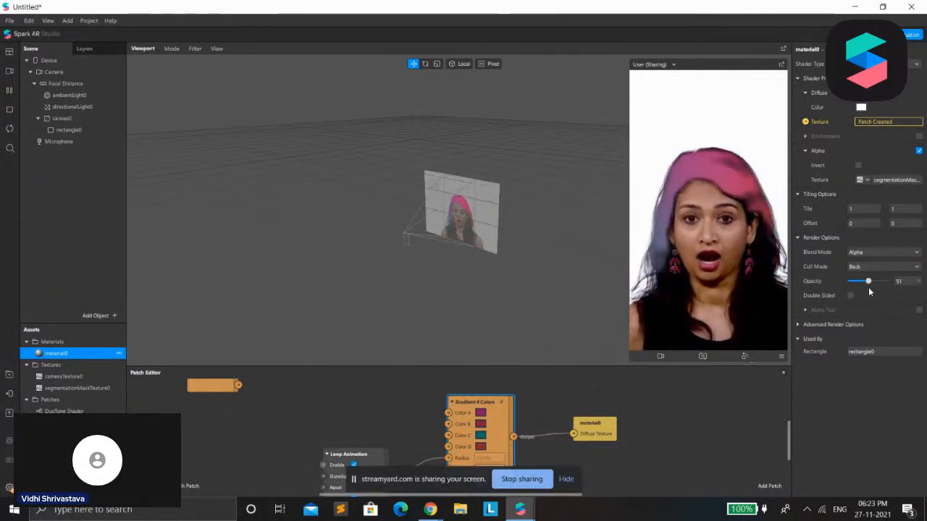
click(862, 253)
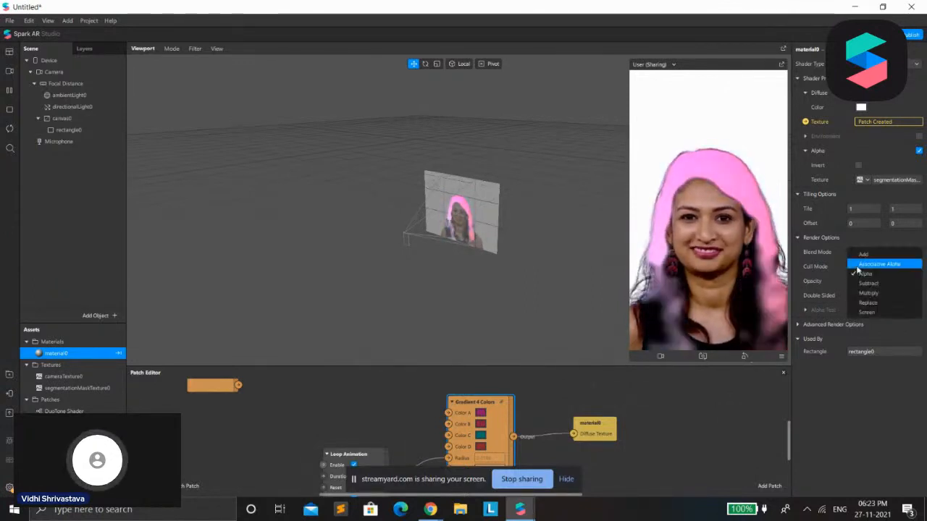
click(866, 293)
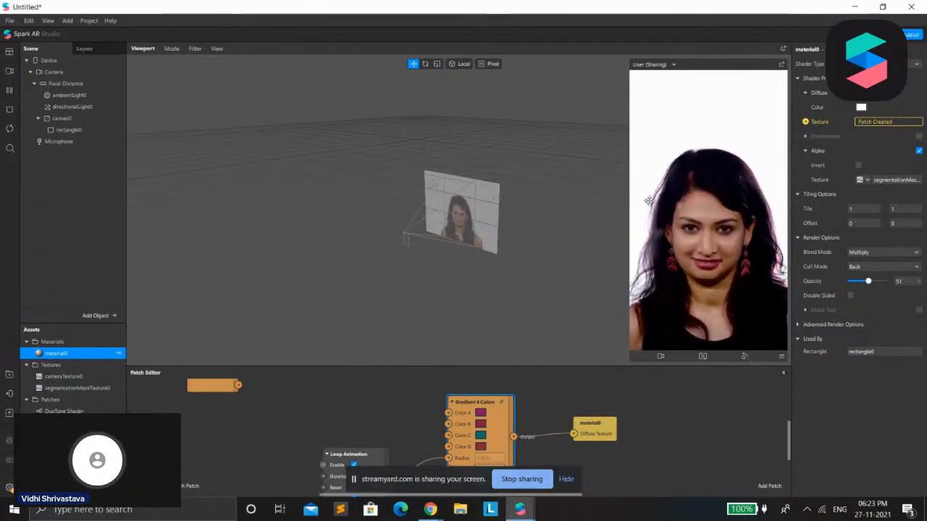
Move the Loop Animation patch upward and switch the preview to the simulation video of the woman in a grey T-shirt
drag(384, 452, 373, 421)
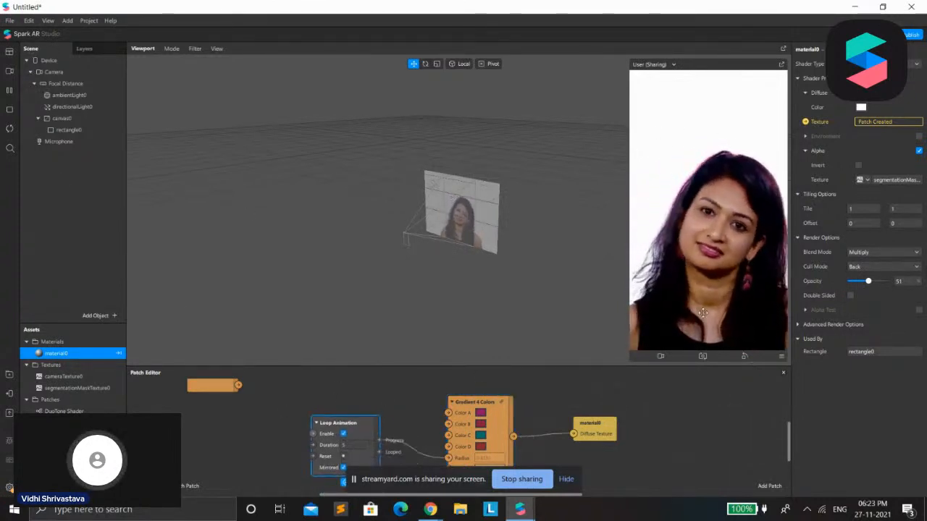
click(10, 71)
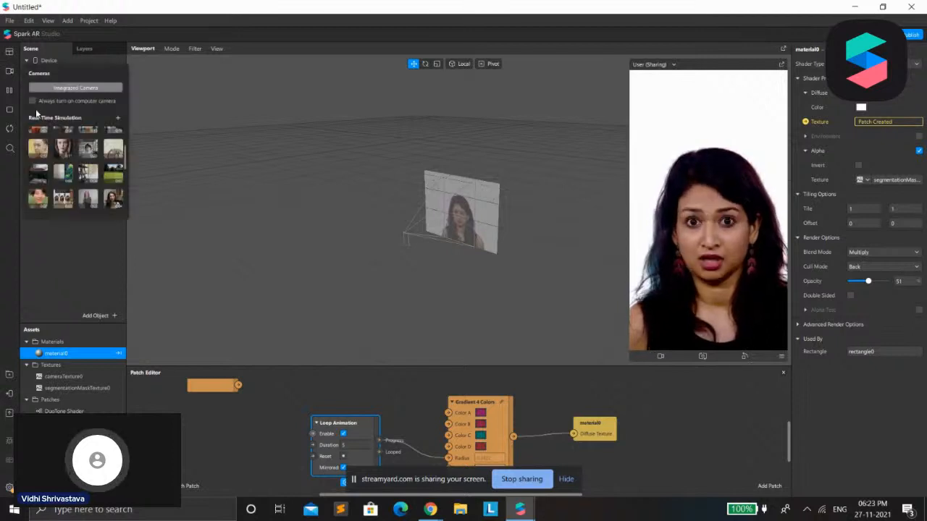
click(87, 202)
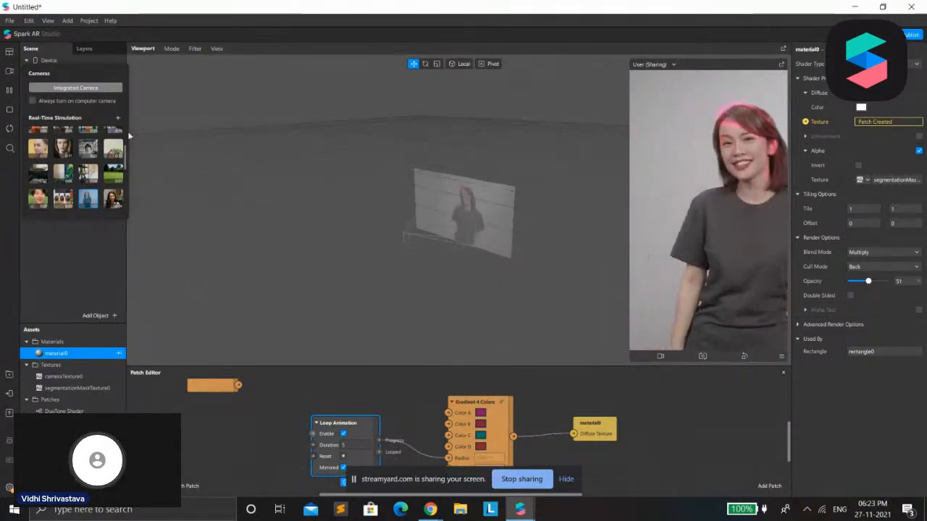
Check the hair segmentation texture's properties and add a second segmentation texture to the Camera
click(77, 389)
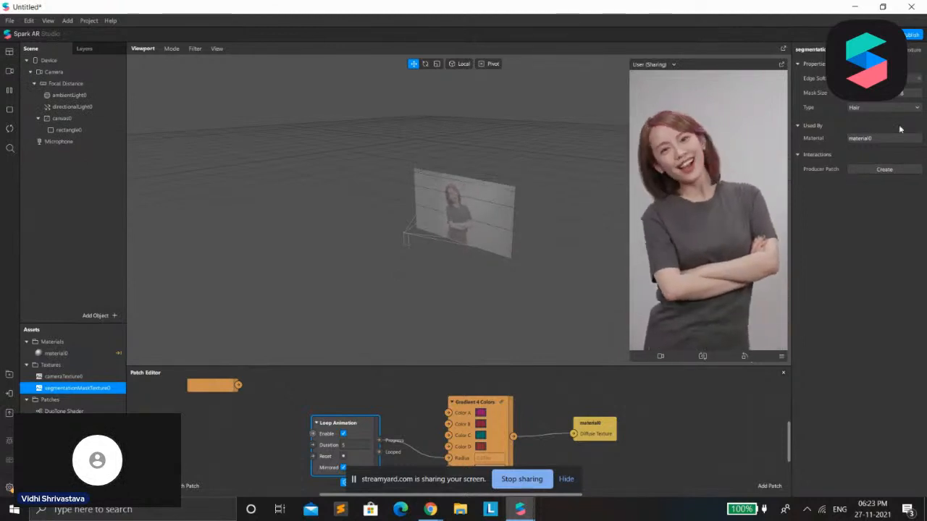
click(54, 73)
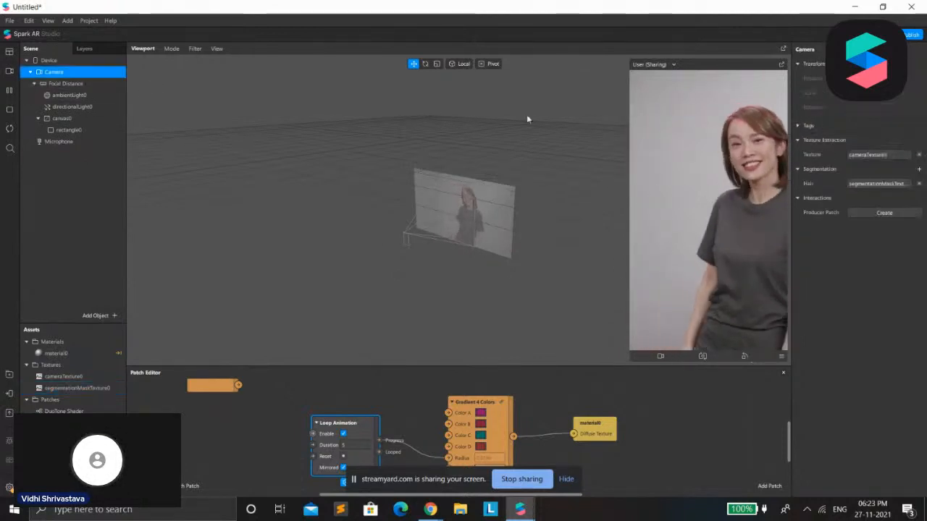
click(918, 169)
click(880, 183)
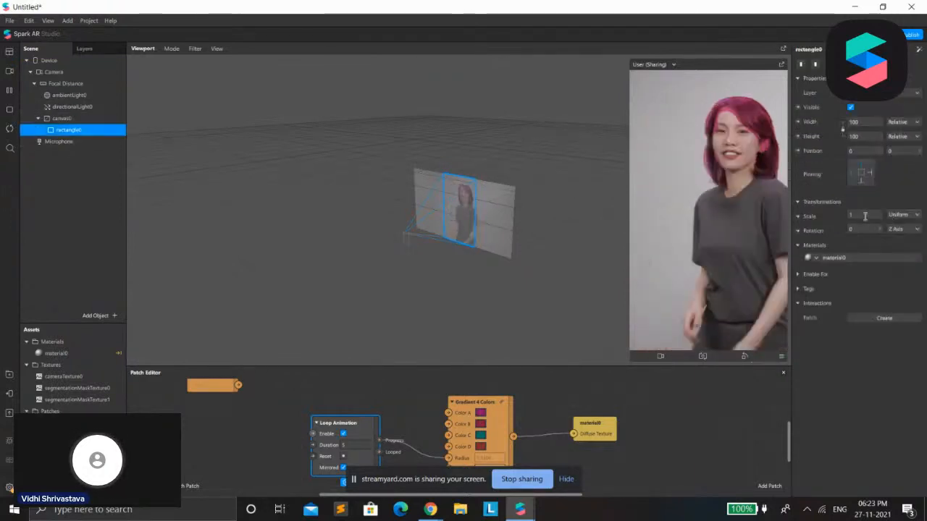
Use segmentationMaskTexture1 as the alpha texture of the rectangle's material0 and set the material's Opacity to 49%
click(856, 262)
click(919, 151)
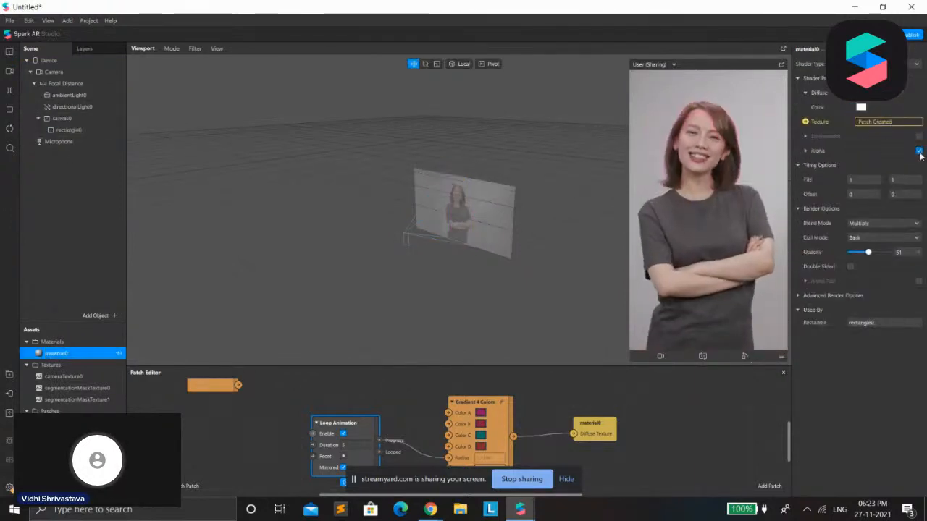
click(805, 151)
click(919, 152)
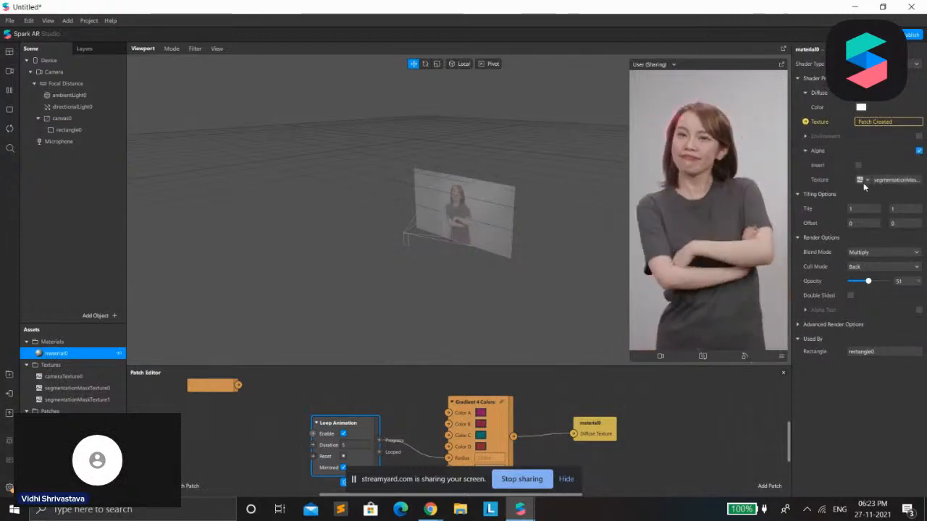
click(864, 182)
click(860, 225)
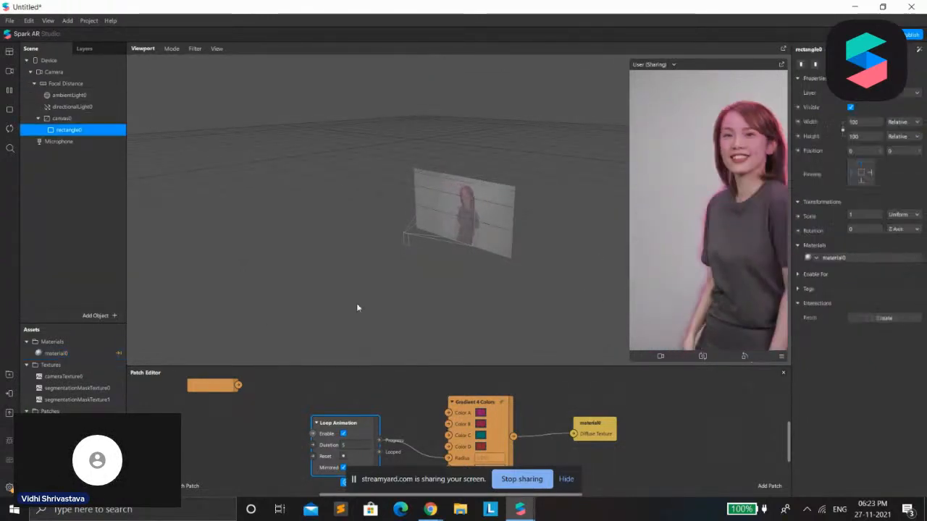
click(880, 259)
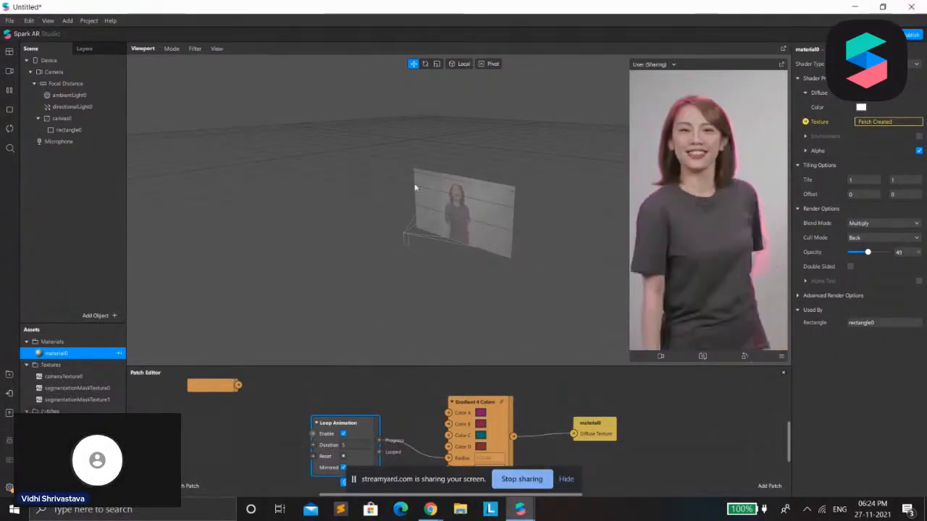
Look over the 3D Objects category in the AR Library and return to the project
mouse_move(520, 510)
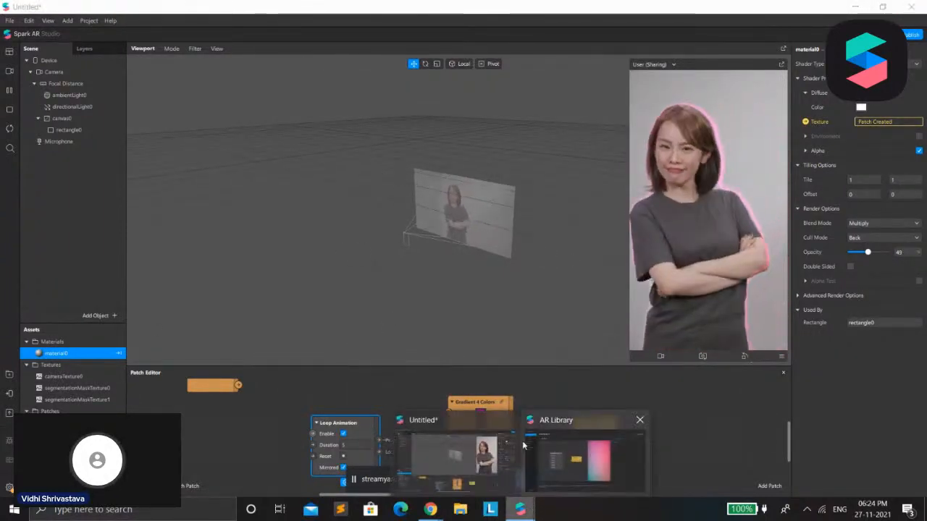
click(579, 460)
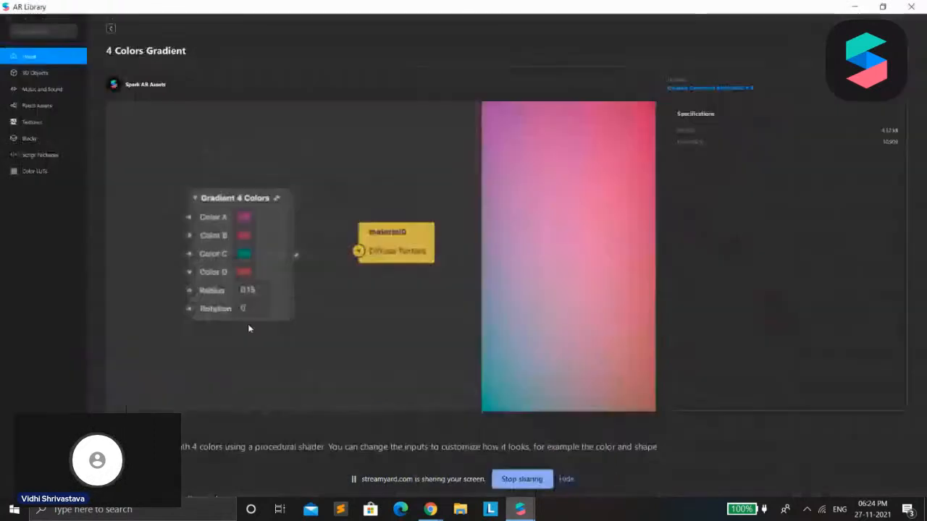
click(45, 73)
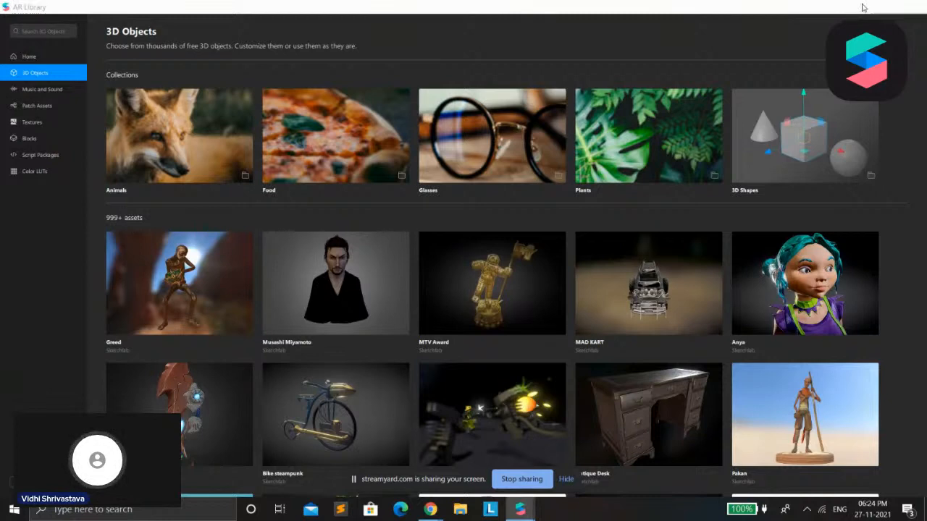
click(869, 7)
Open the Spark AR Facebook Group page in the browser and return to the project
click(110, 21)
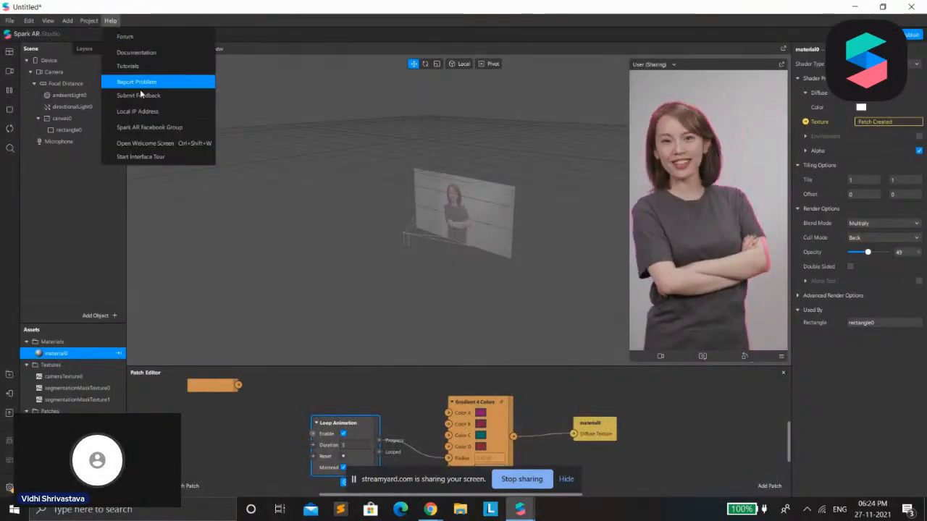
click(148, 127)
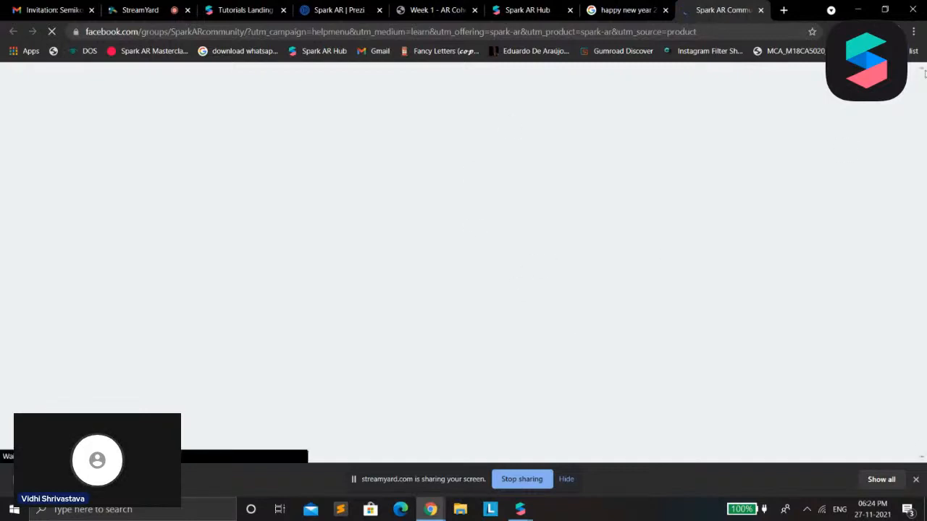
click(855, 9)
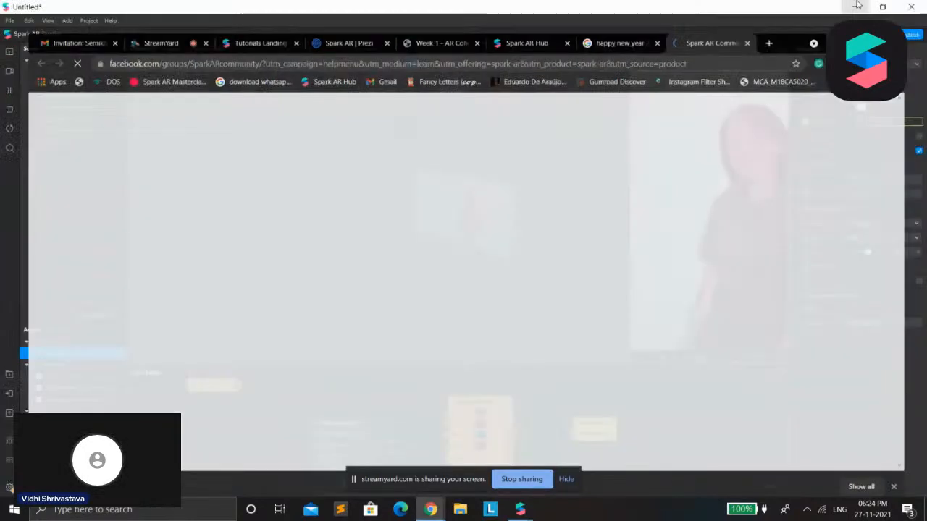
Open the welcome screen, browse the Create New project templates, and close it
click(113, 20)
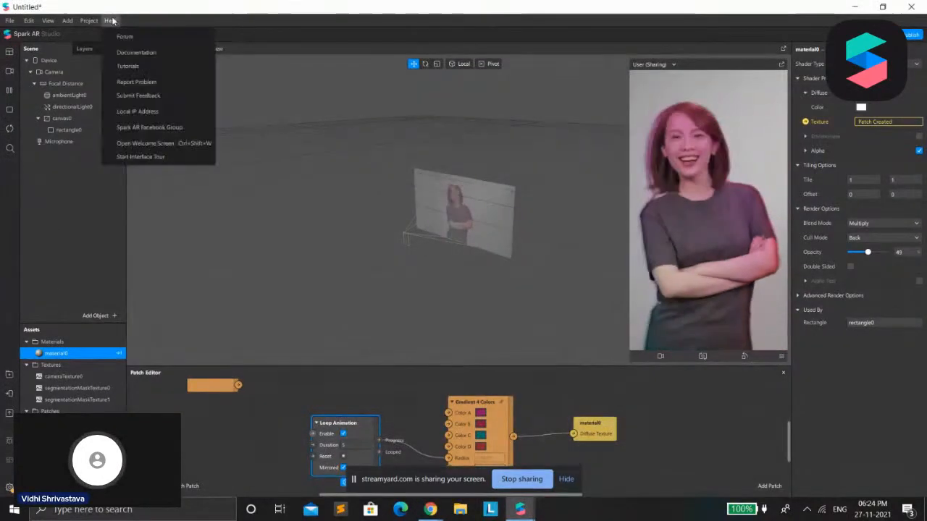
click(166, 143)
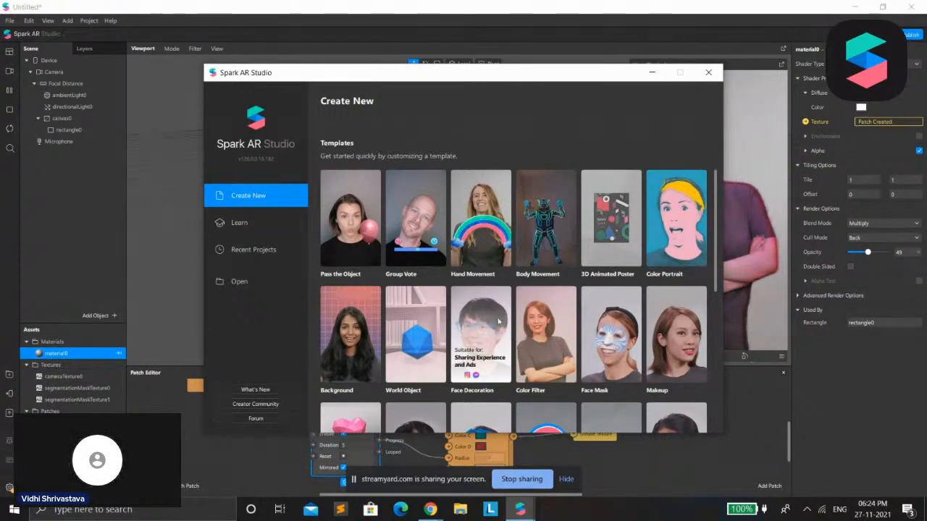
scroll(500, 319, up, 1)
scroll(522, 316, down, 3)
scroll(539, 313, up, 2)
scroll(540, 313, down, 5)
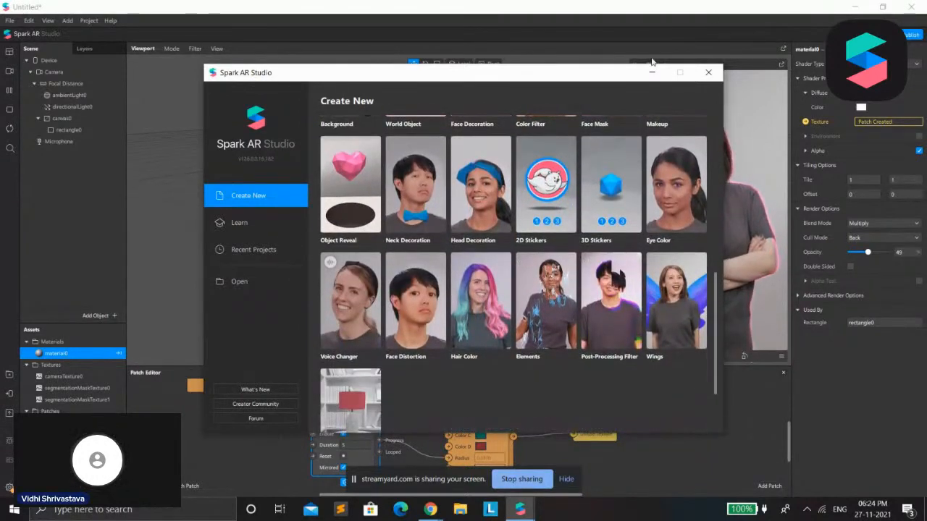
click(710, 72)
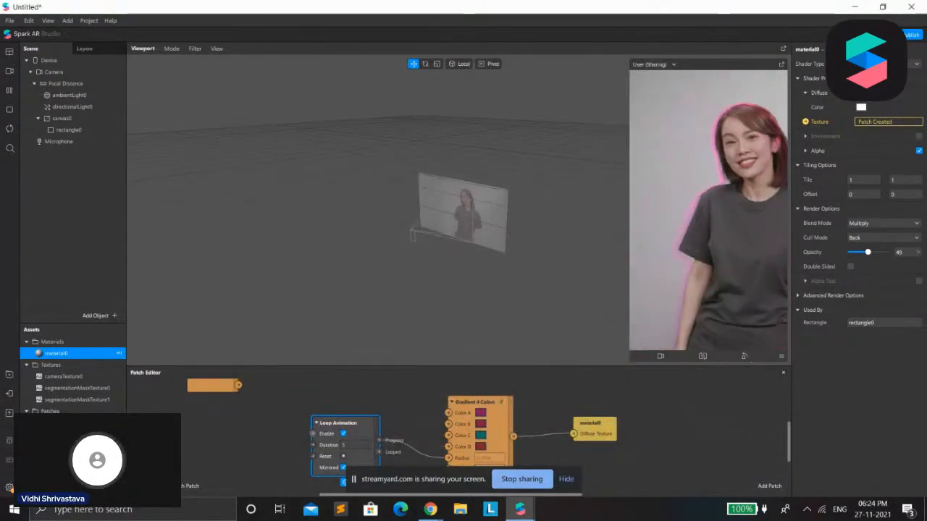
Switch to Chrome and bring up the Spark AR tutorials landing page
click(855, 6)
mouse_move(429, 509)
click(408, 444)
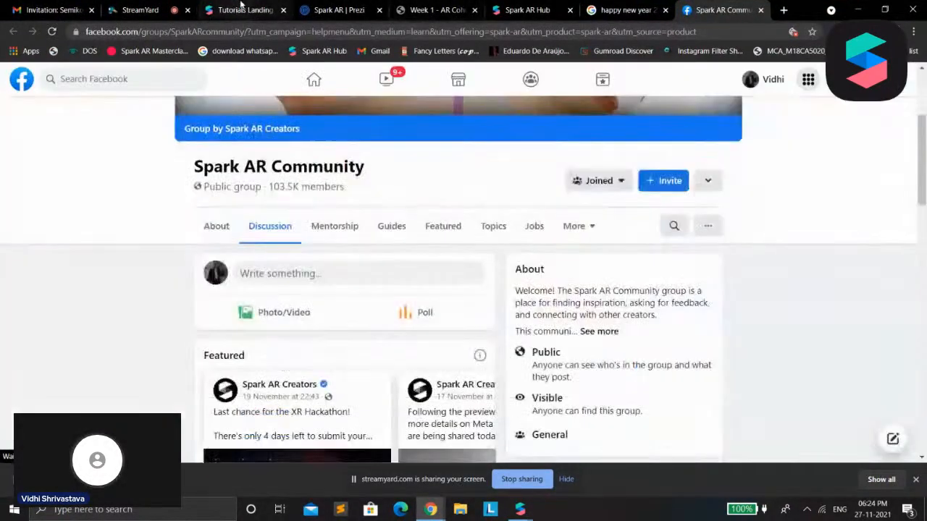
click(242, 10)
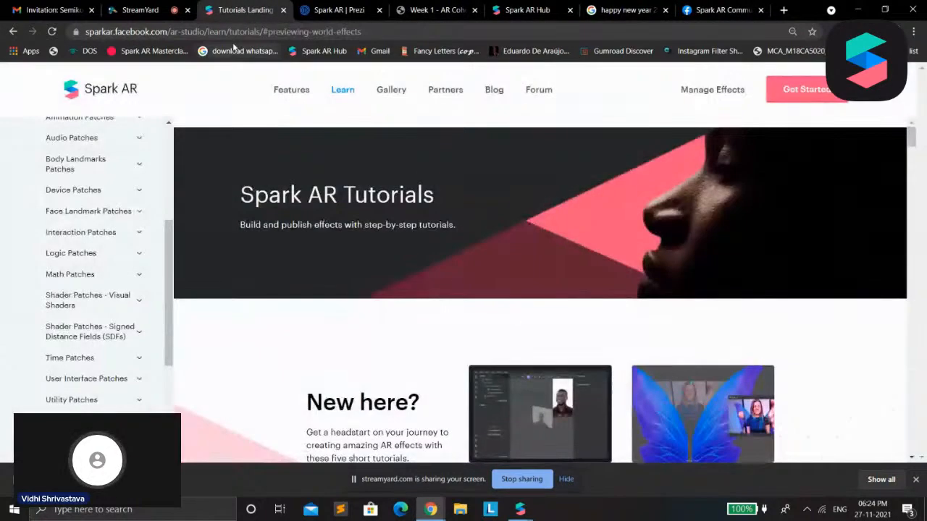
Bring up the StreamYard studio in the browser and turn the camera on briefly before switching it off again
click(344, 9)
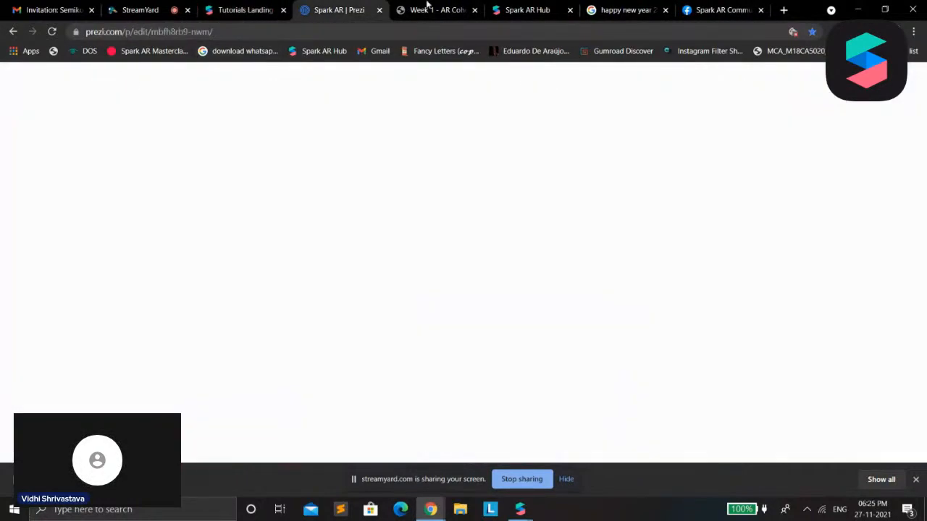
click(435, 10)
click(144, 10)
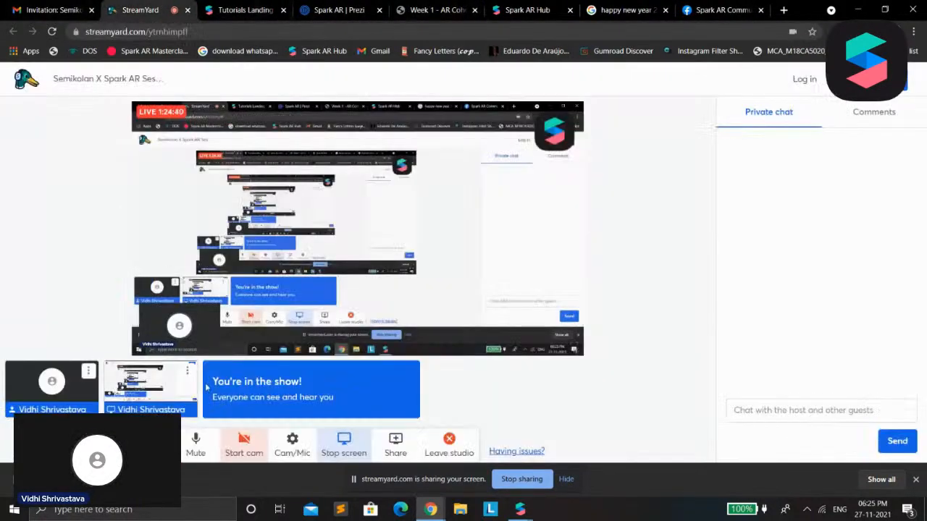
click(243, 449)
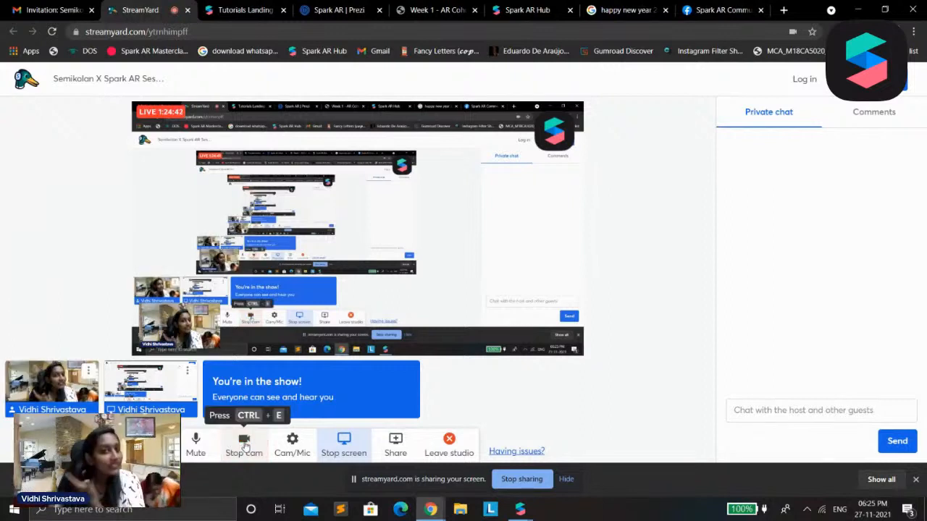
click(239, 444)
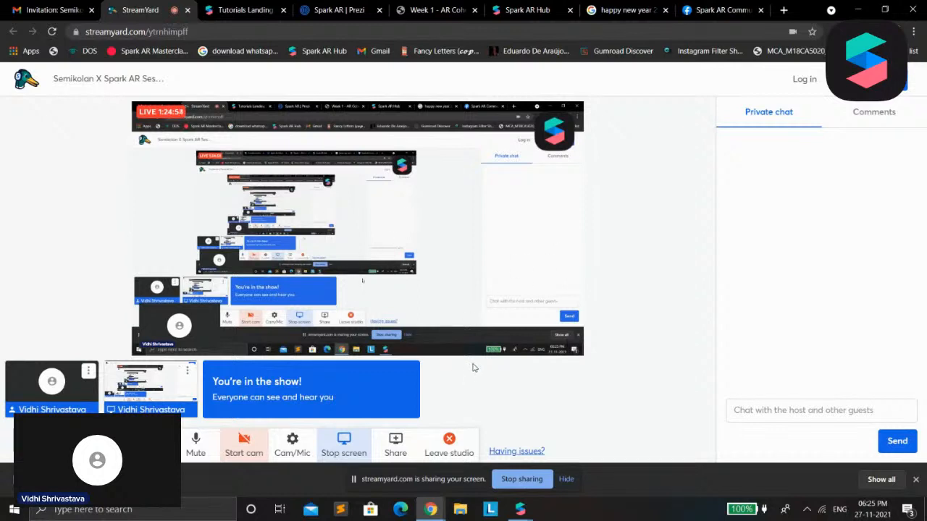
Focus the private chat message field in the StreamYard studio and hide the screen-sharing notification bar
click(190, 443)
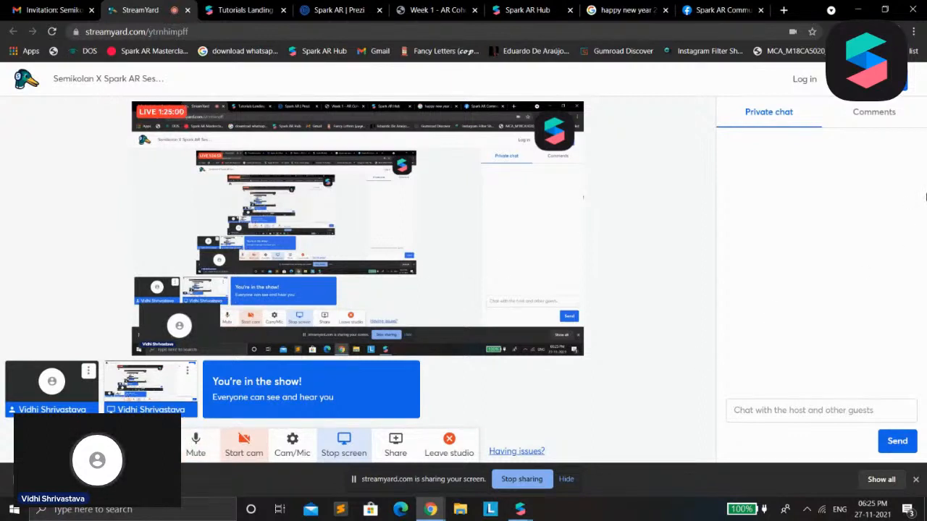
click(797, 123)
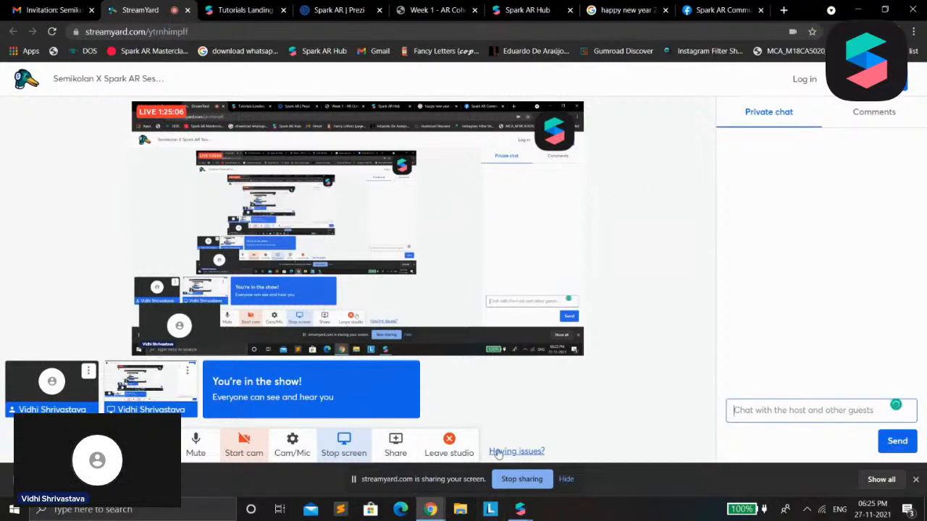
click(567, 480)
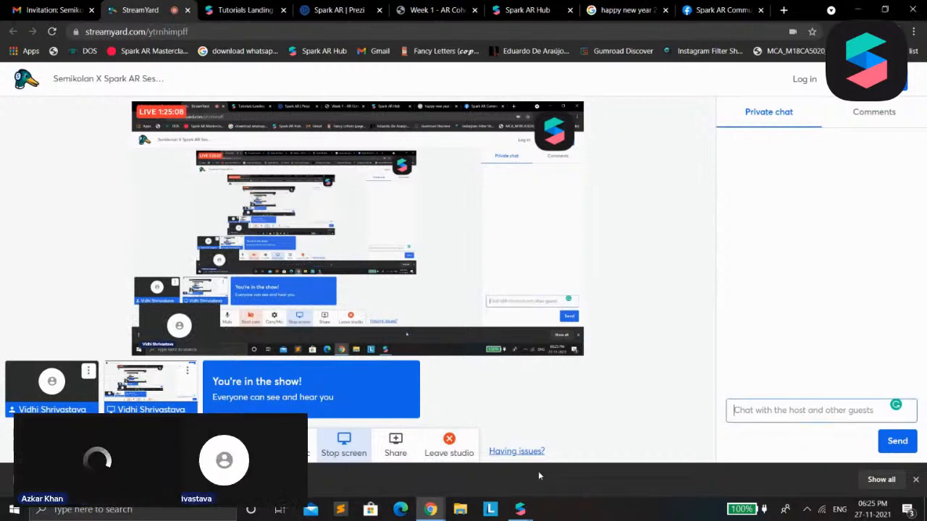